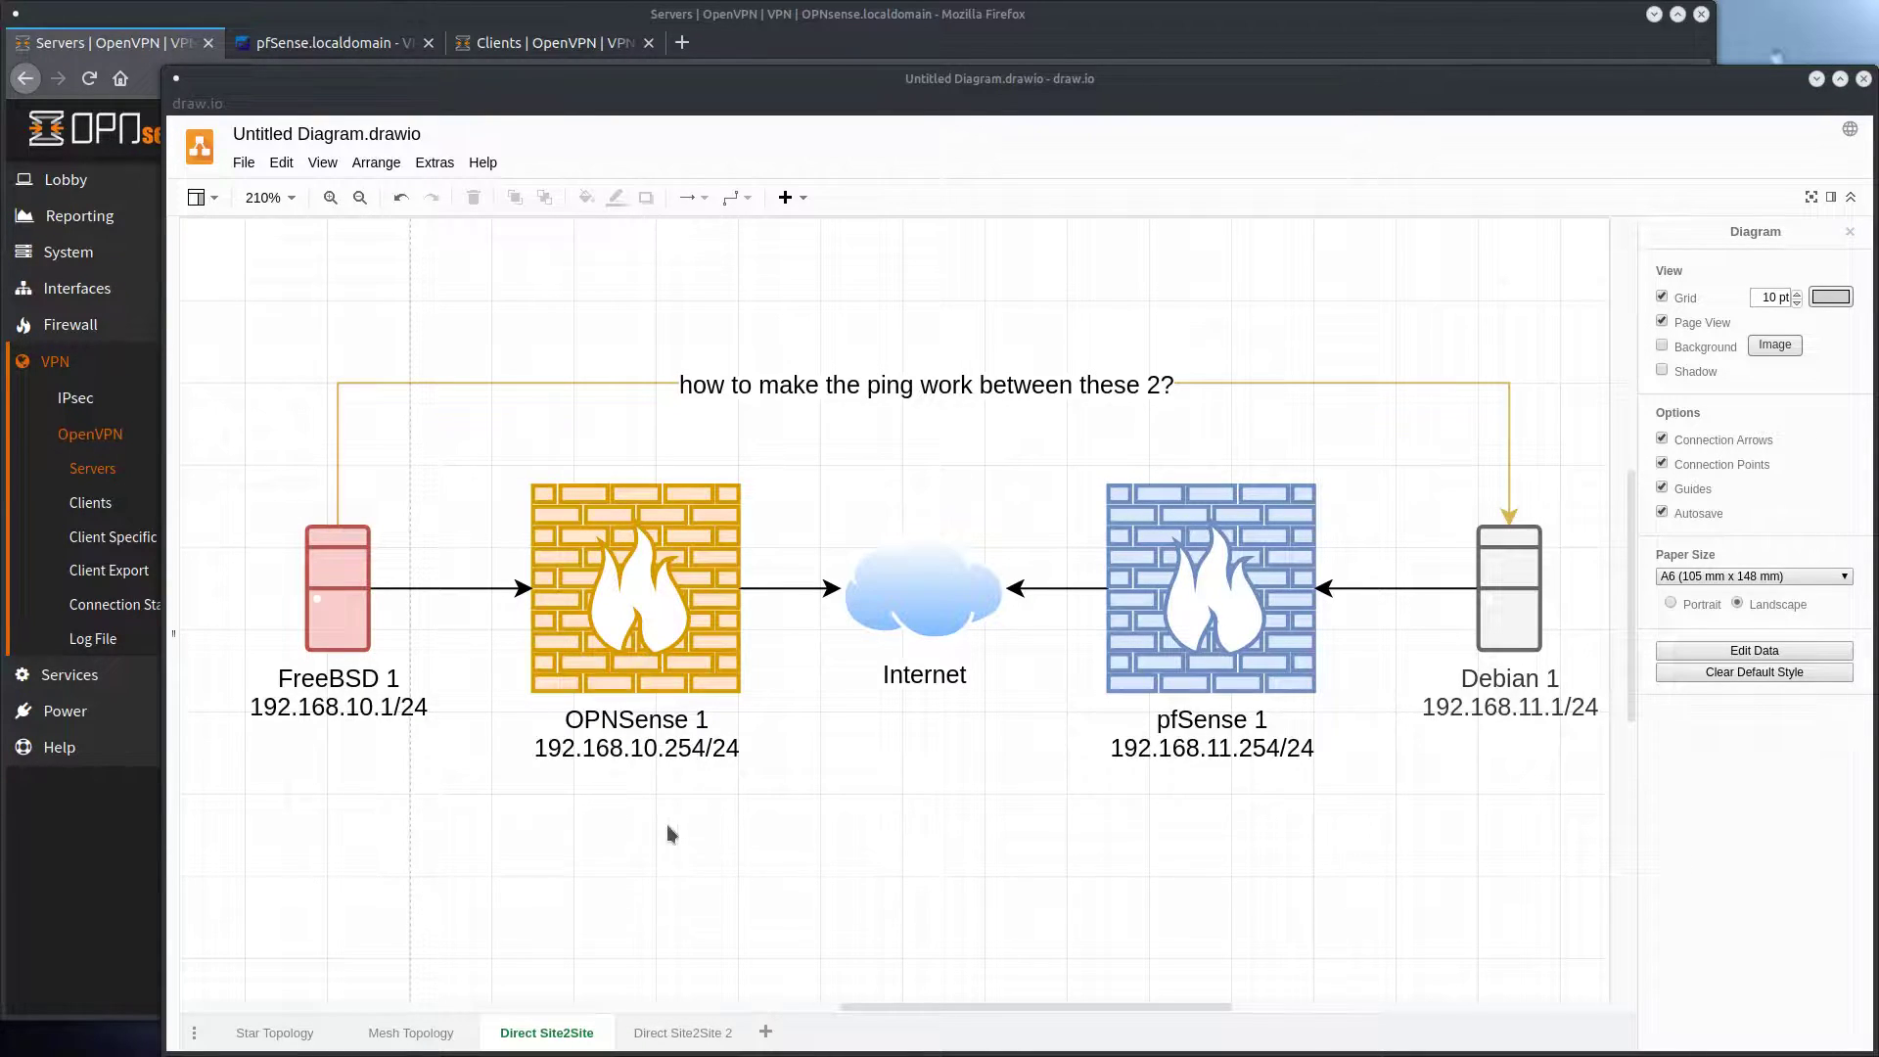
Review the two direct site-to-site diagrams, checking the hosts, firewalls and subnets at each end of the link
left_click_drag(483, 458, 819, 856)
left_click(818, 865)
left_click_drag(1055, 467, 1366, 817)
left_click(1183, 871)
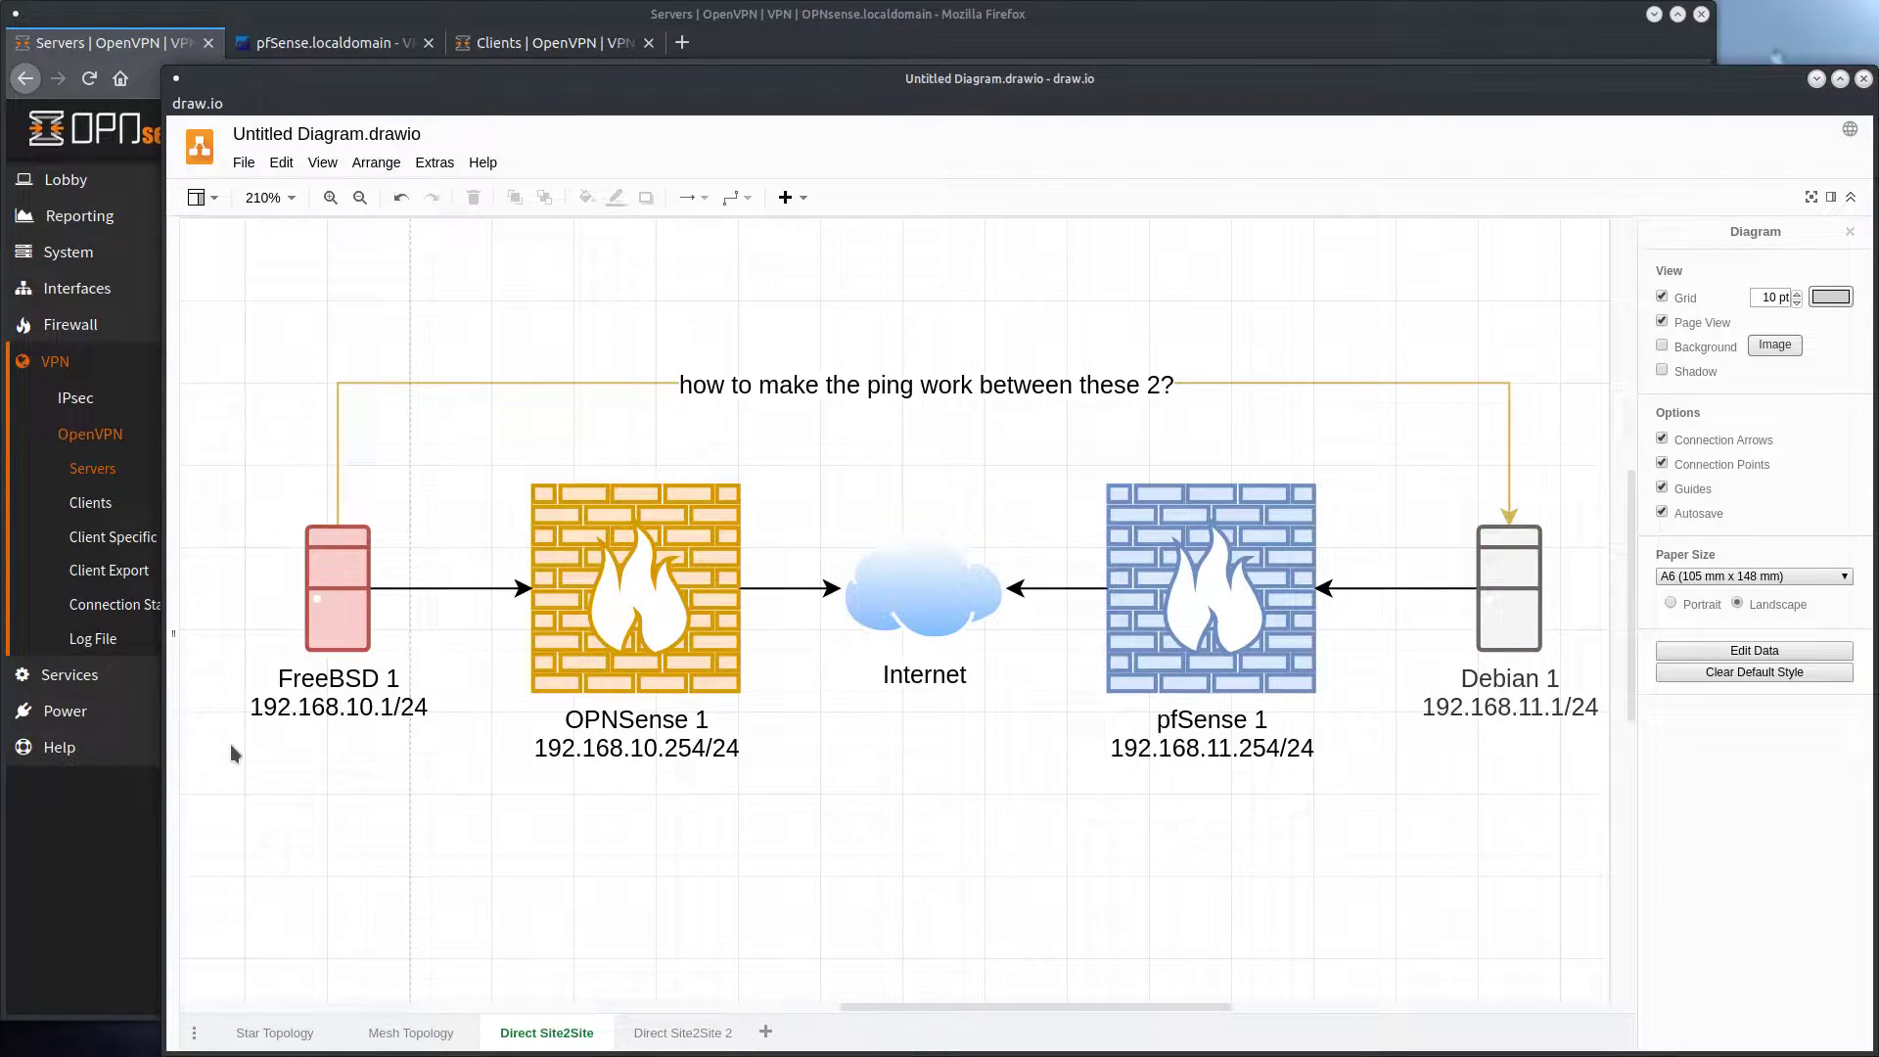
left_click_drag(235, 752, 475, 454)
left_click(421, 529)
left_click_drag(1390, 507, 1611, 842)
left_click(1110, 786)
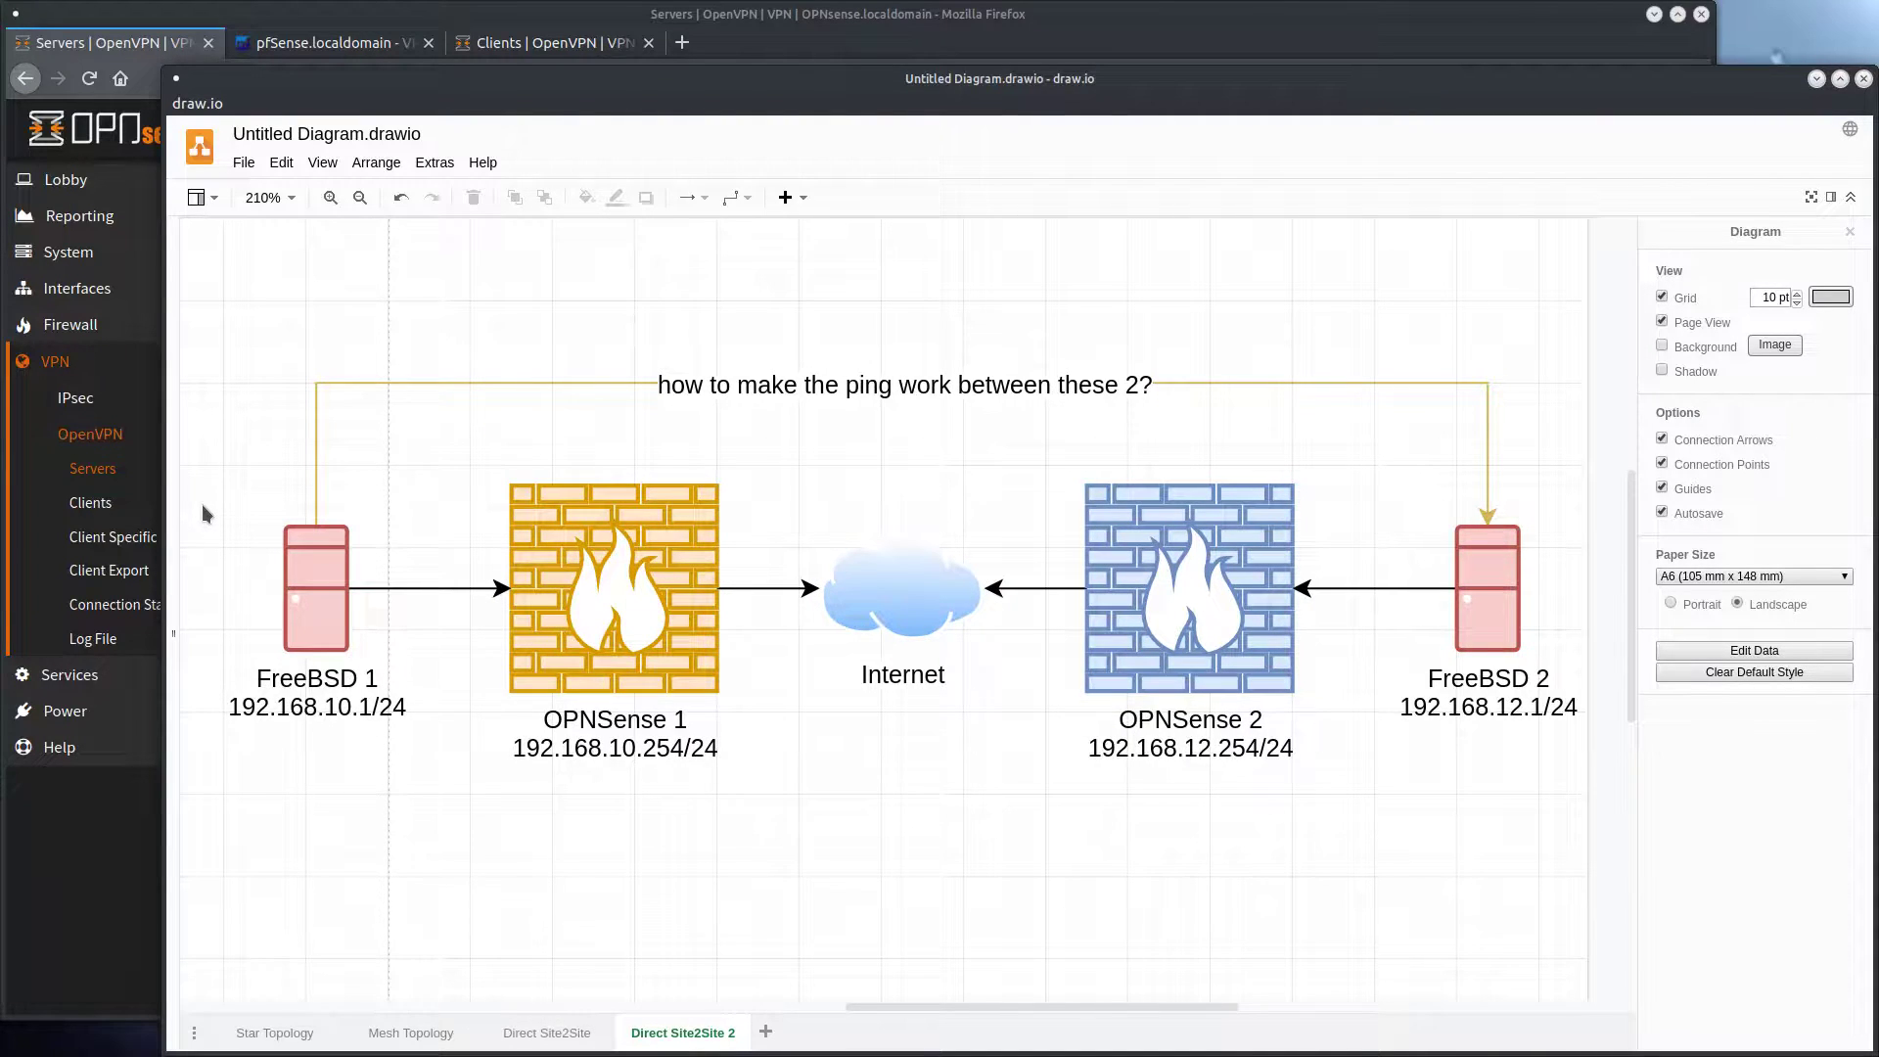
left_click_drag(201, 503, 423, 759)
left_click_drag(1402, 527, 1582, 769)
left_click(657, 833)
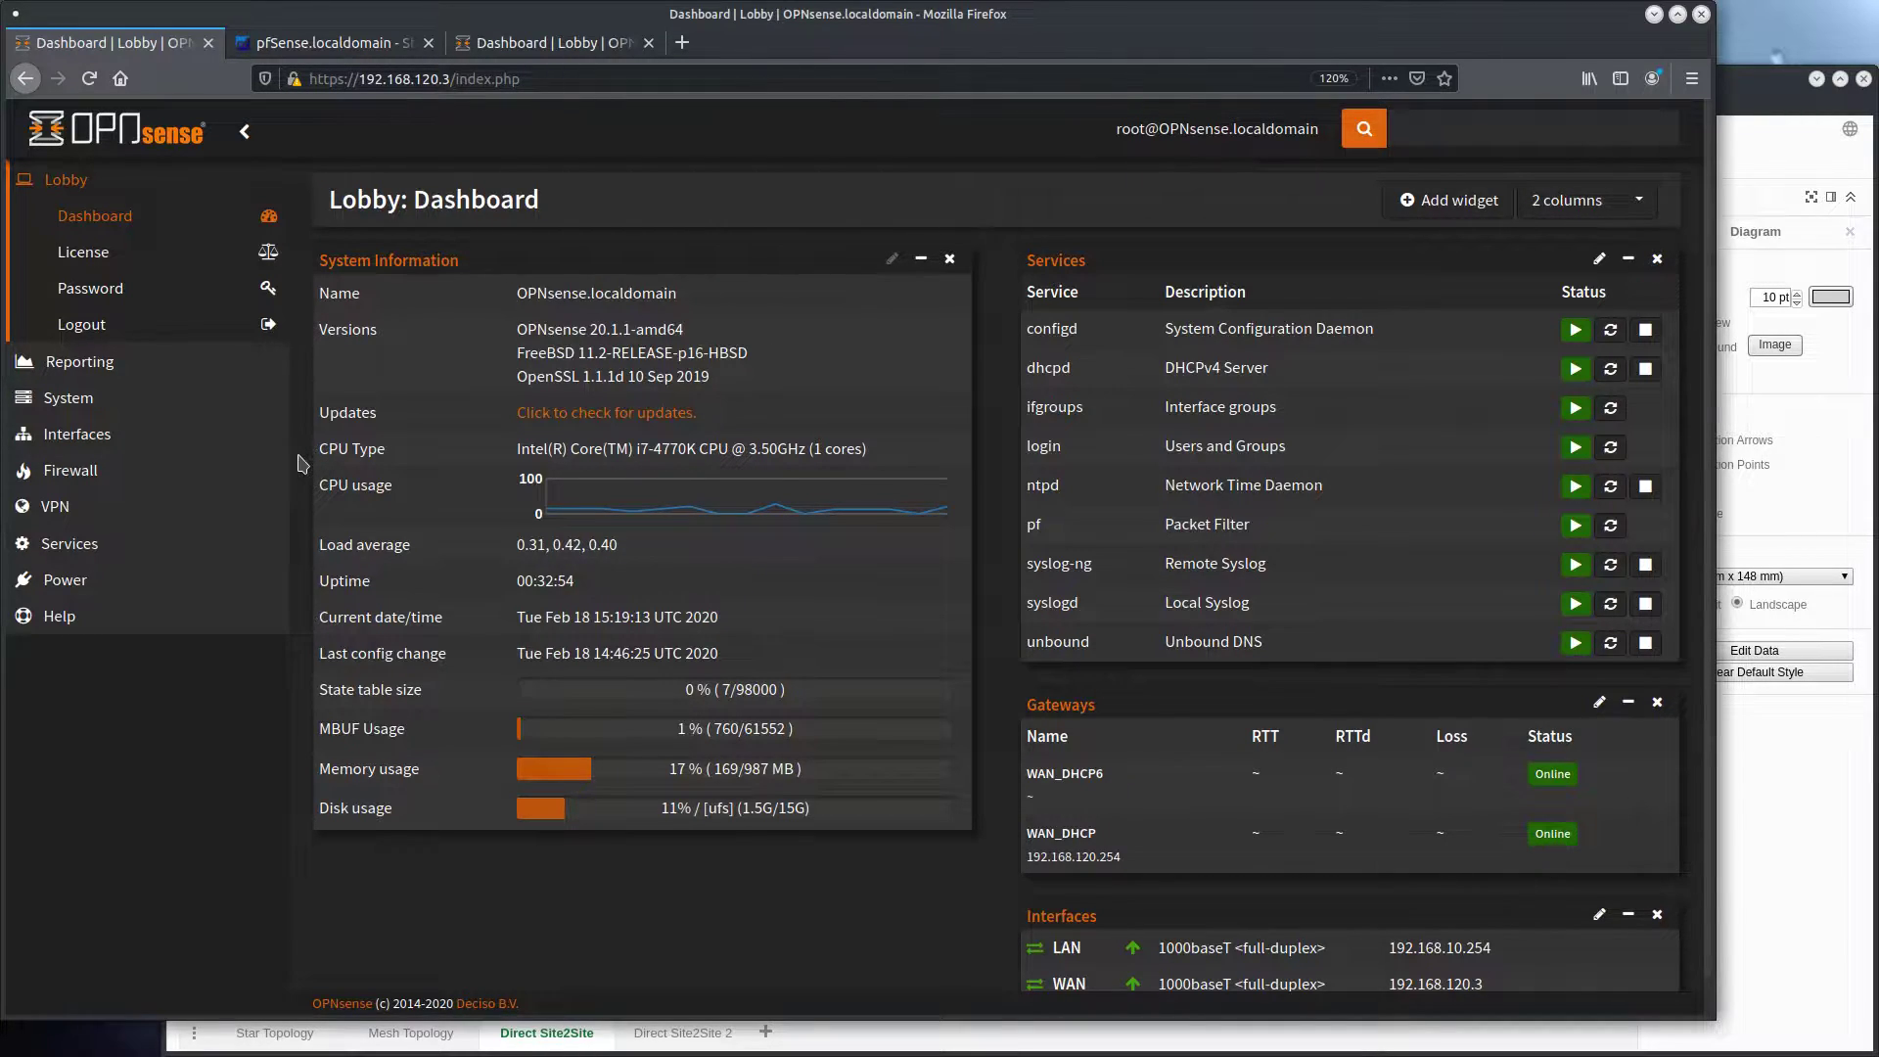
Switch to the browser and inspect the static IPv4 address of the first OPNsense firewall's LAN interface
left_click(201, 446)
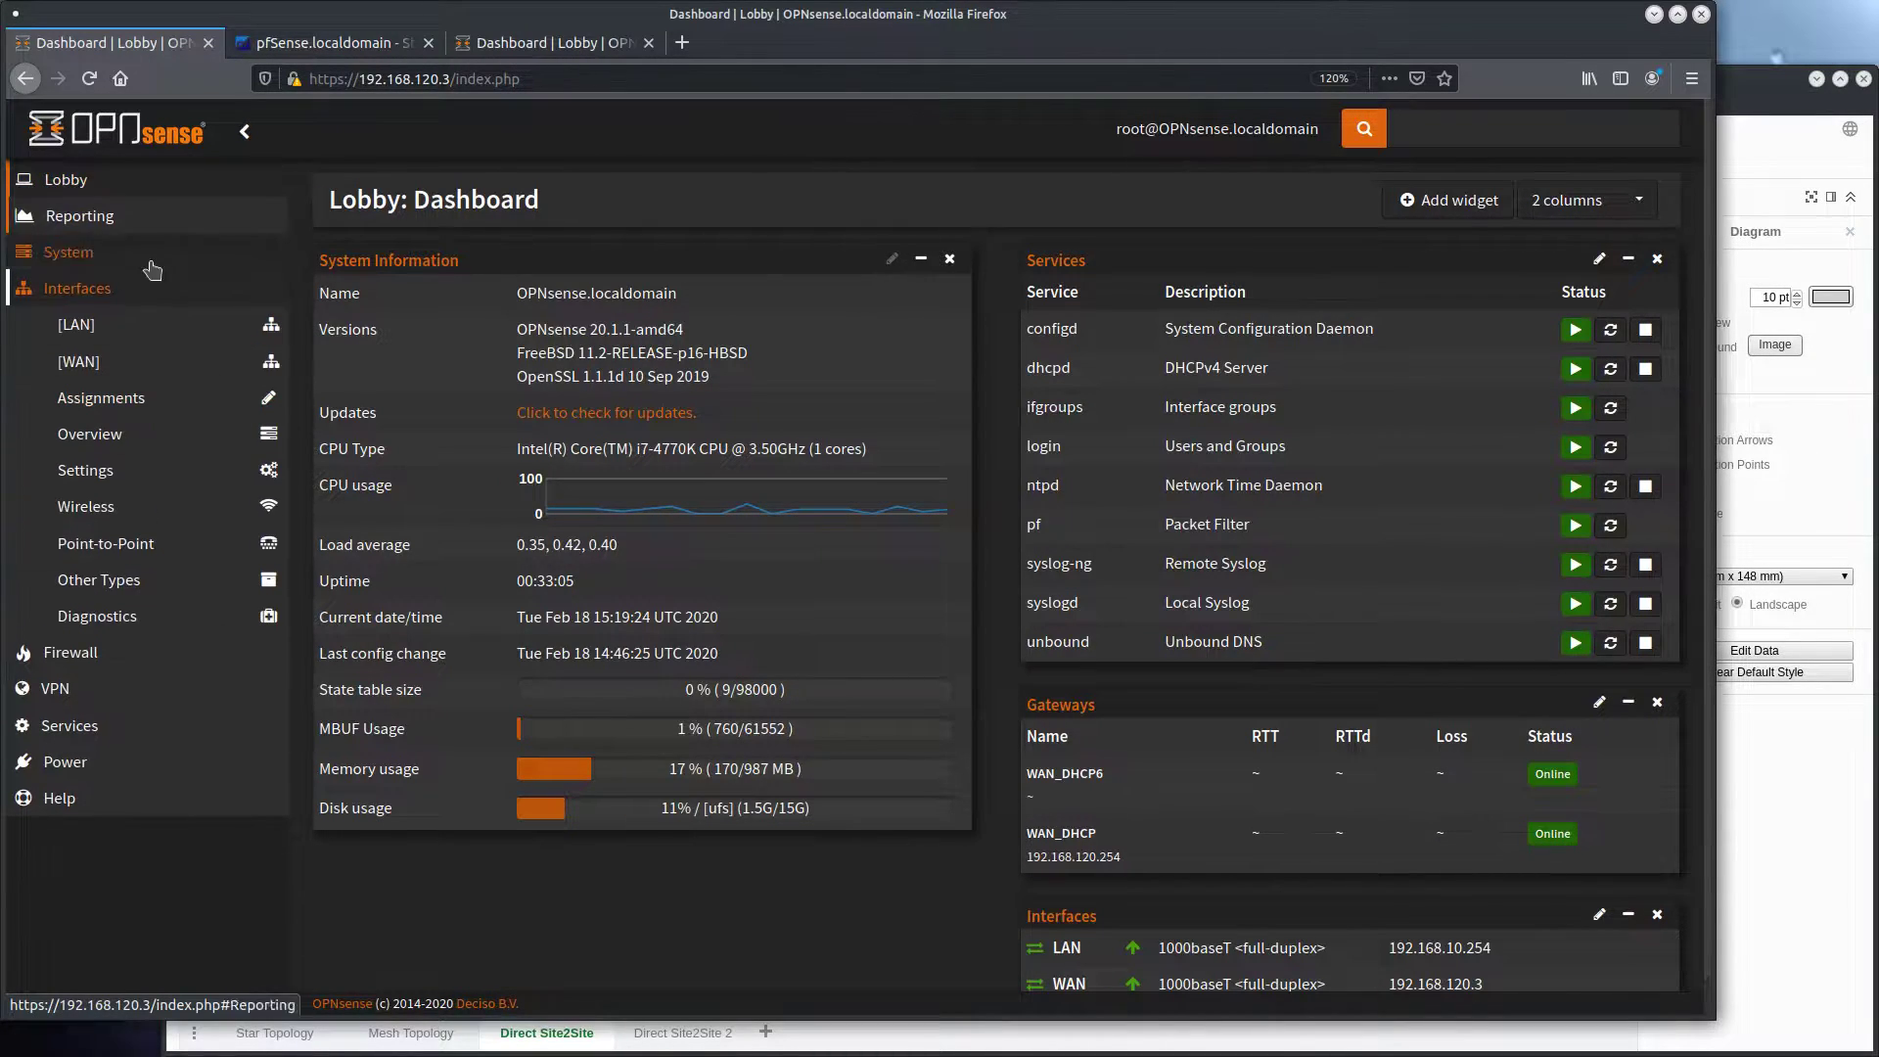
left_click(78, 324)
scroll(376, 543, "down", 4)
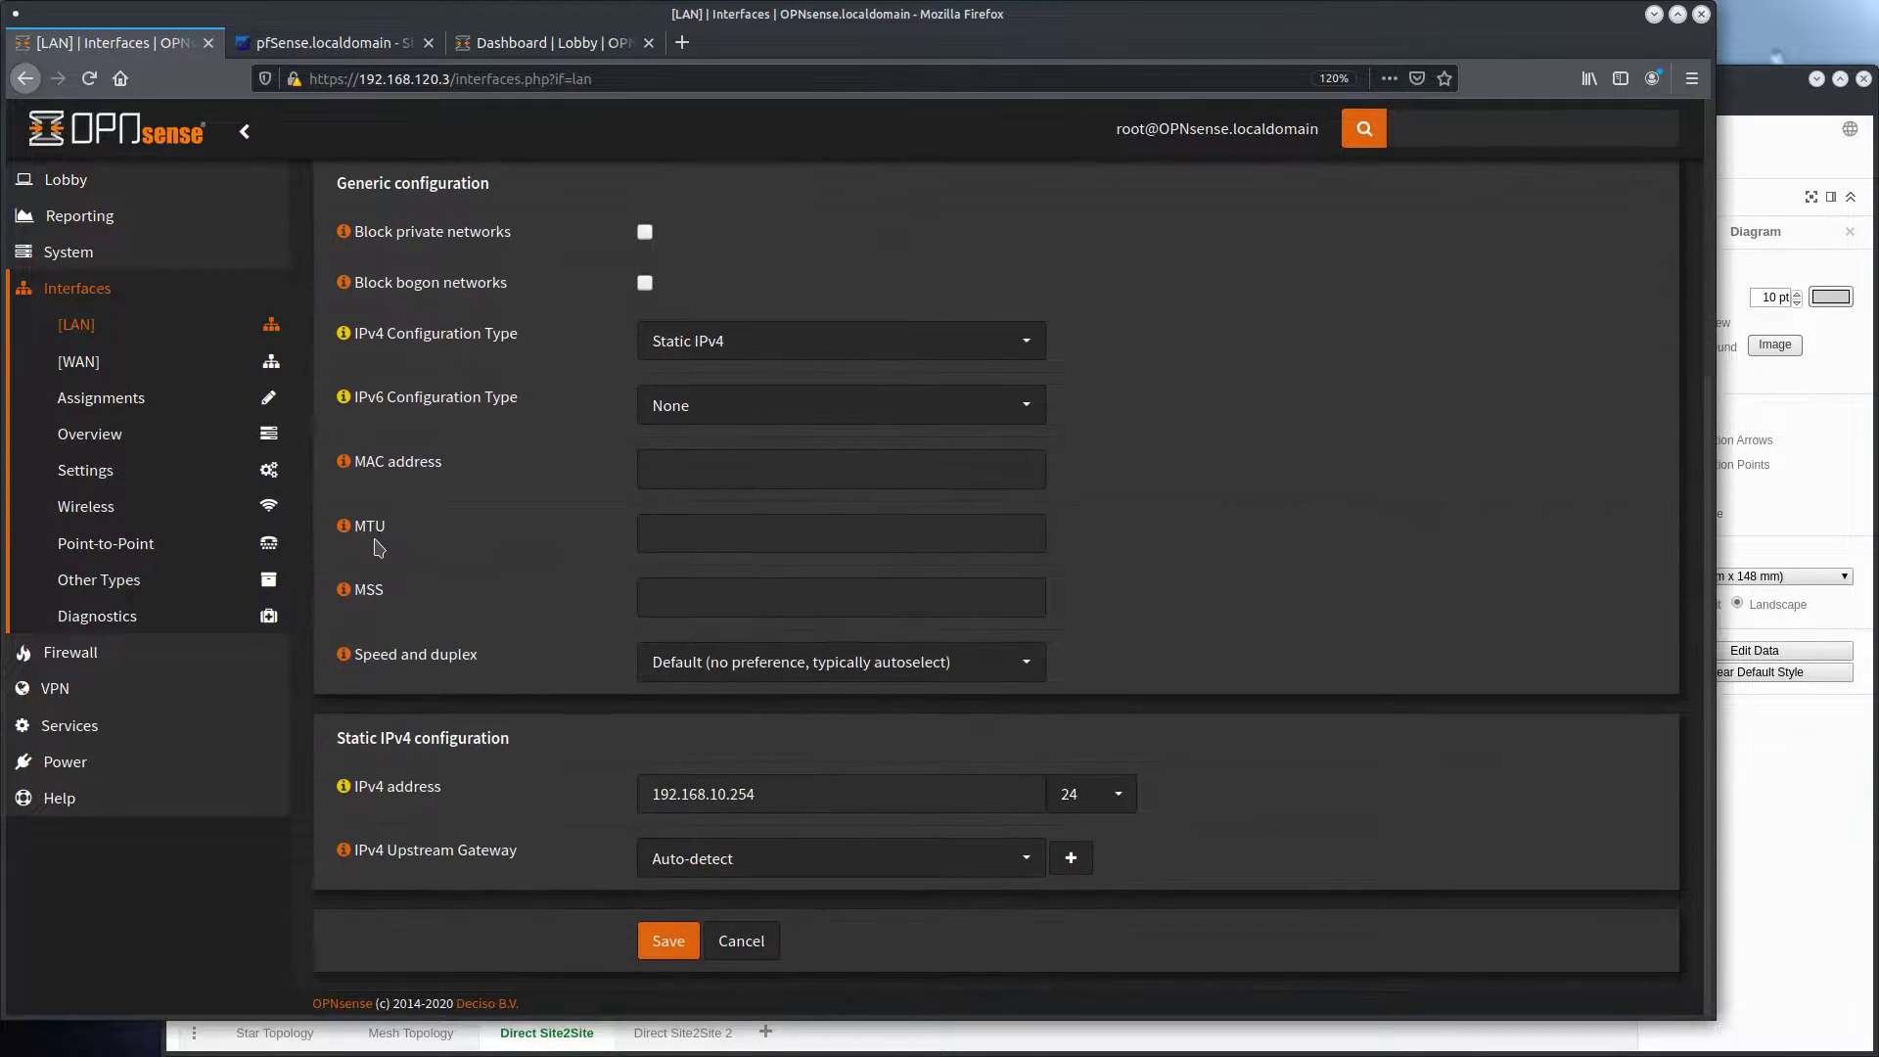
left_click_drag(762, 803, 580, 797)
left_click(580, 797)
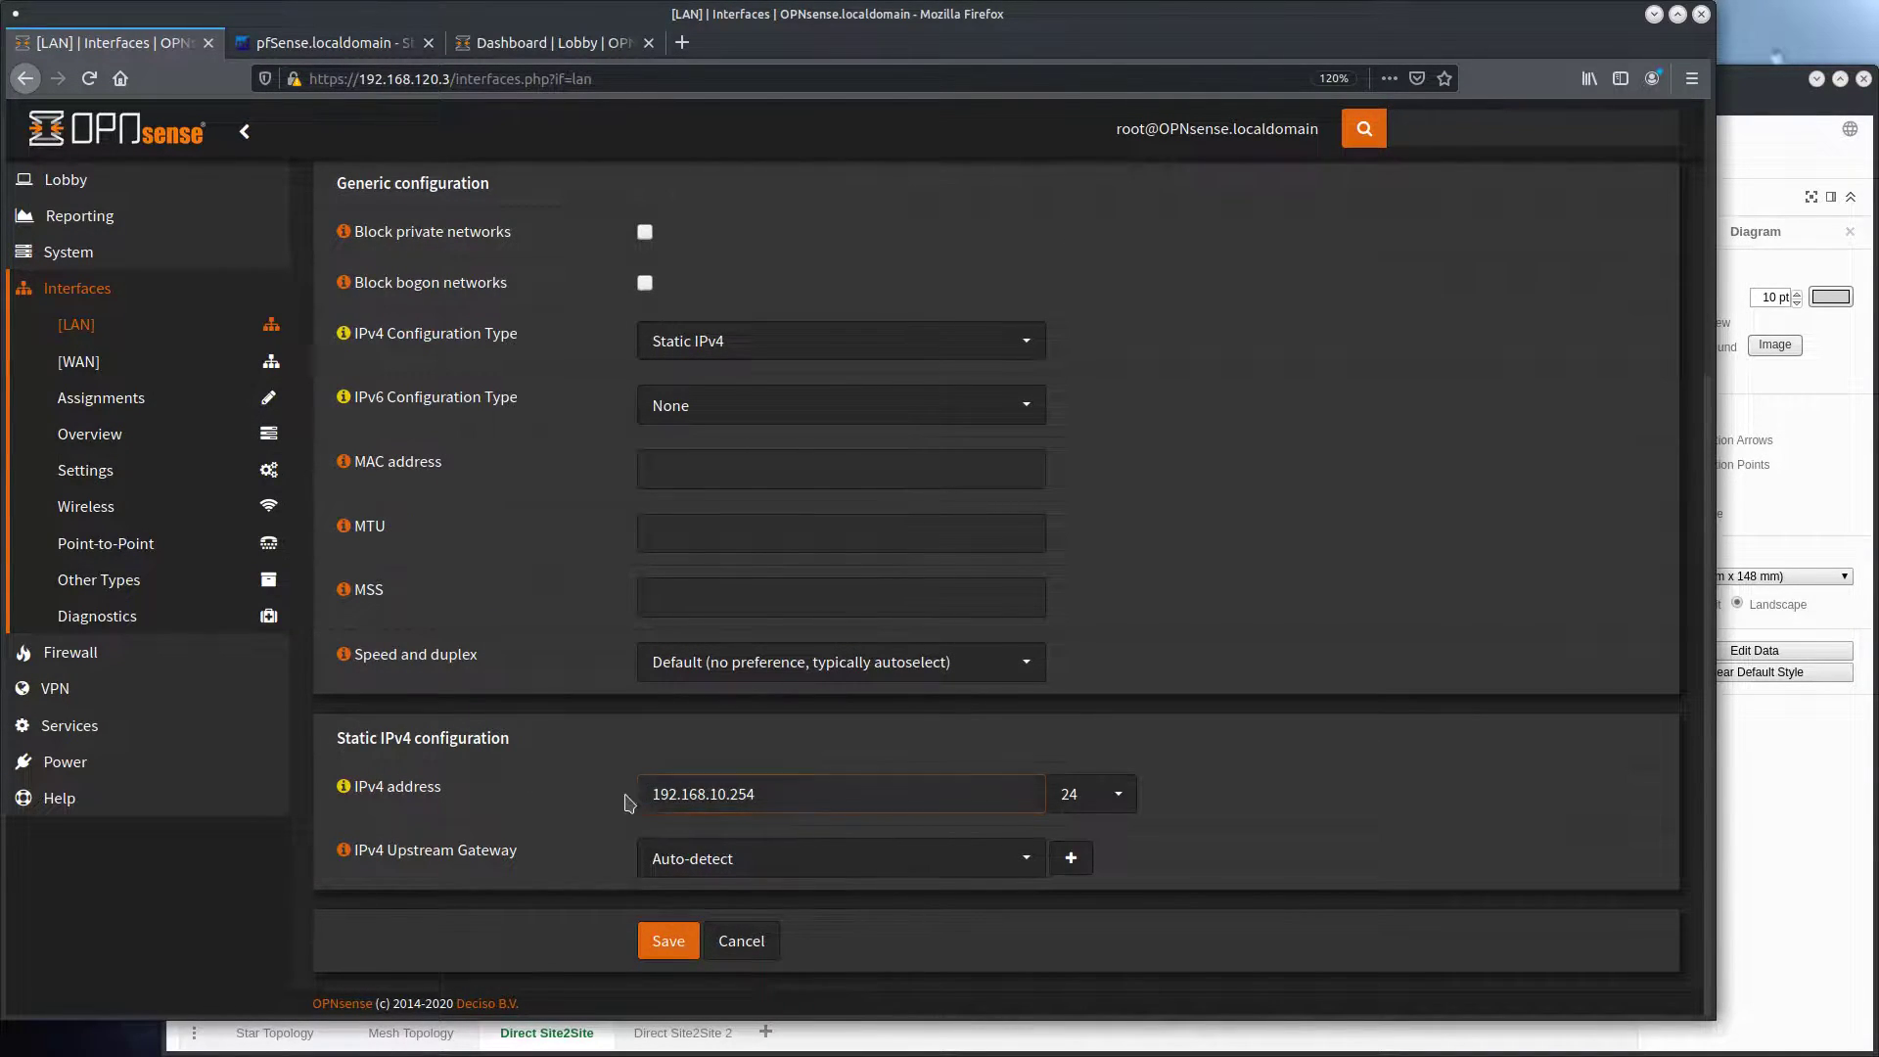
left_click(657, 809)
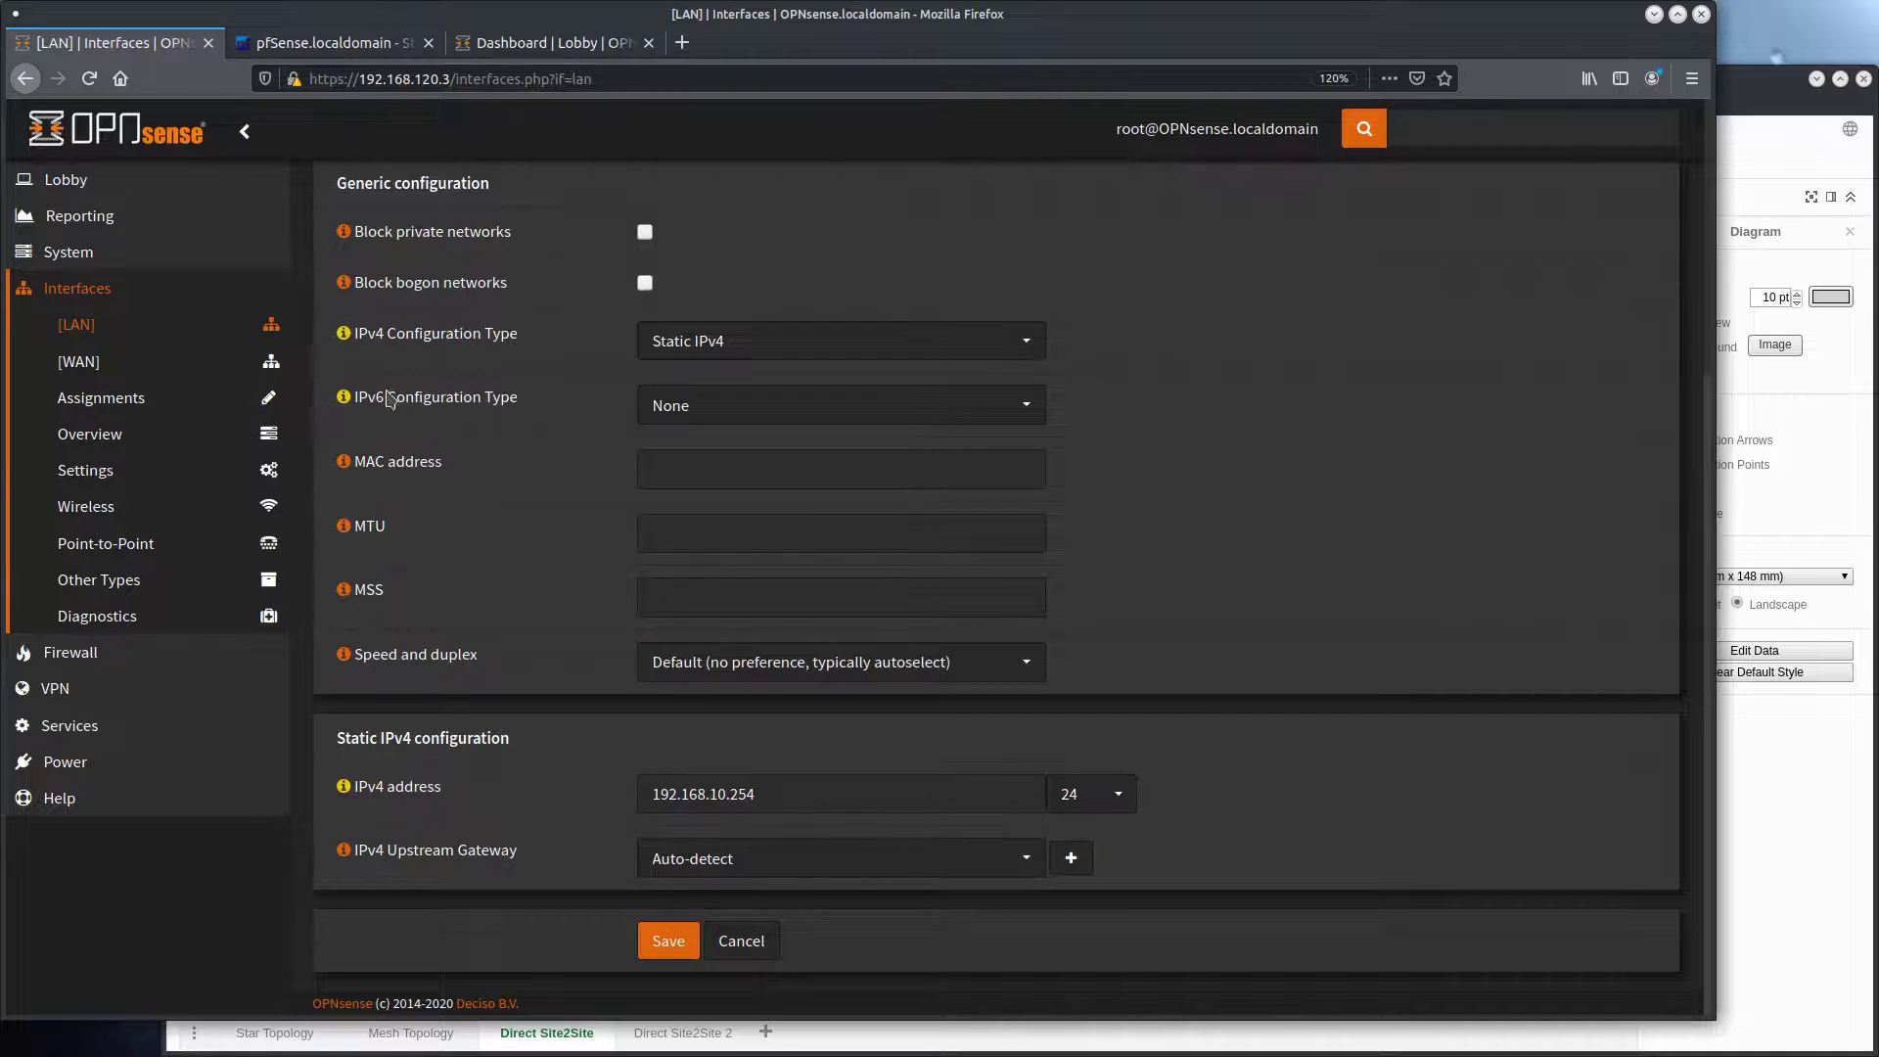
Inspect the static IPv4 address configured on the pfSense firewall's LAN interface
left_click(336, 44)
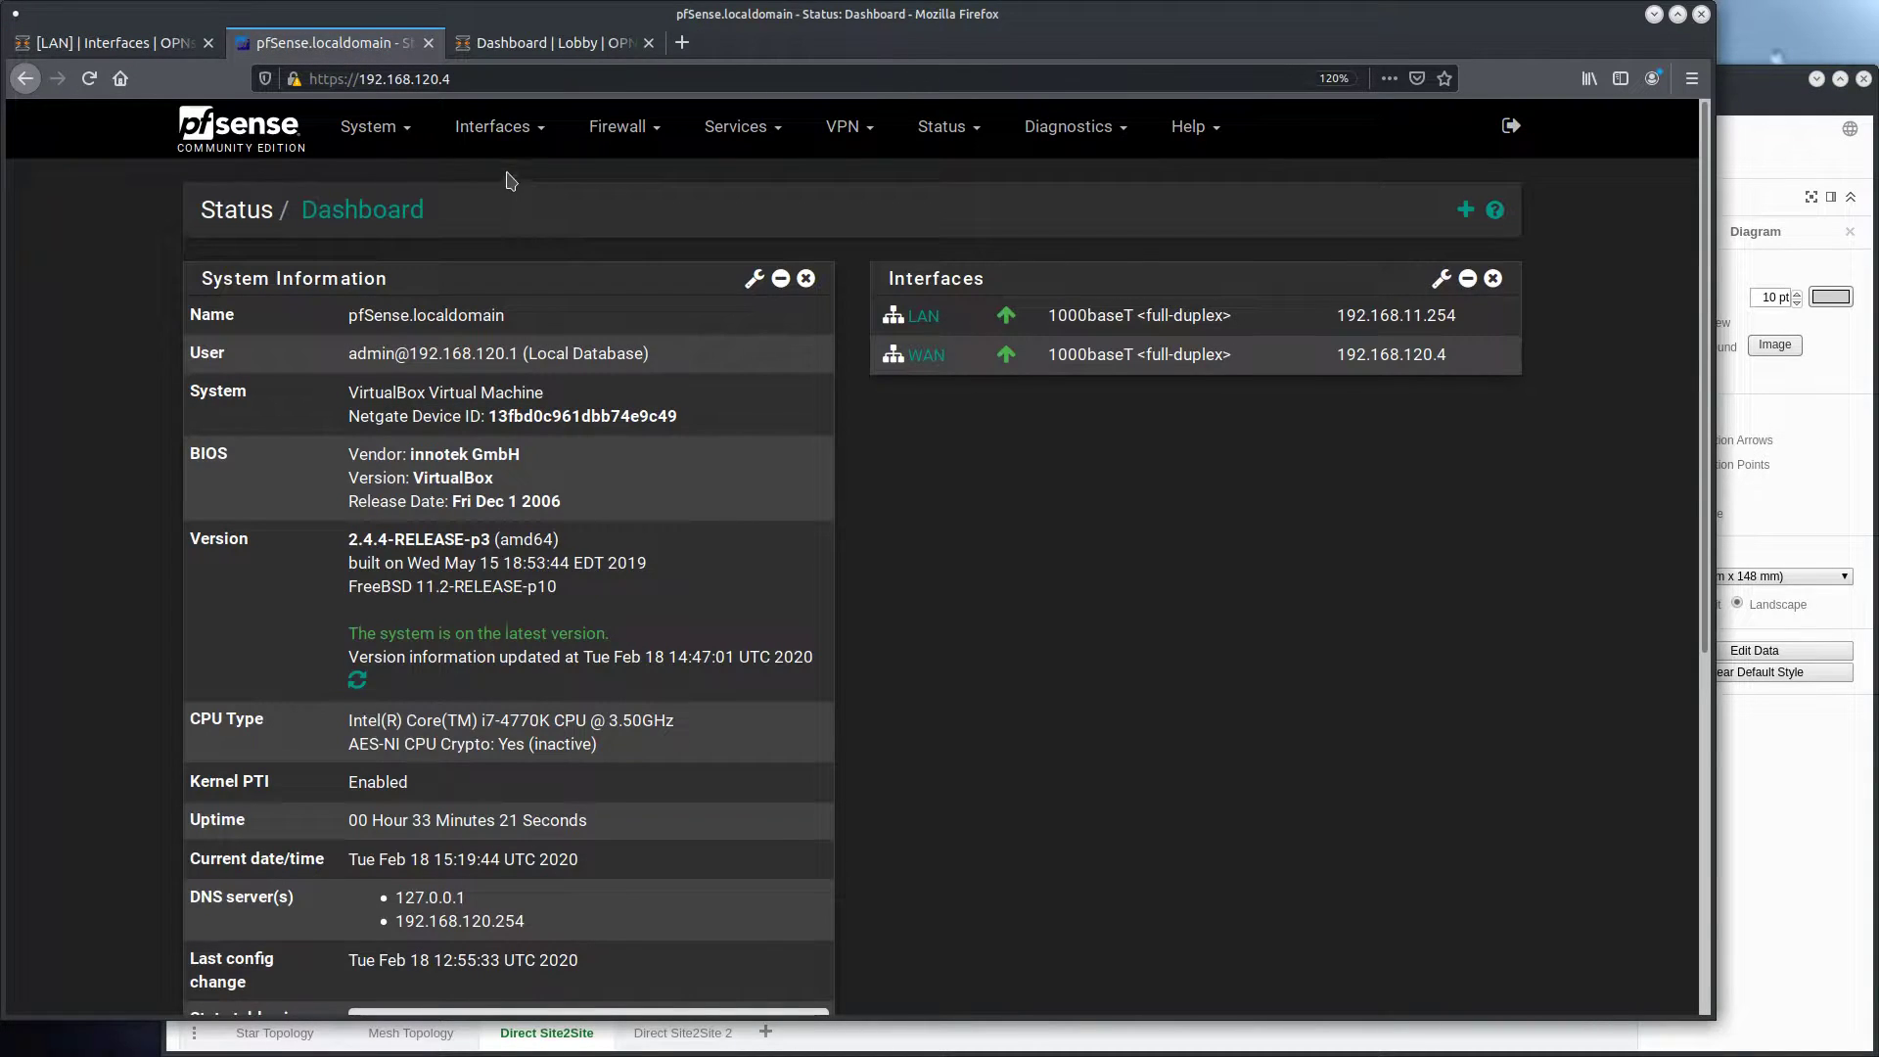
left_click(507, 127)
left_click(506, 248)
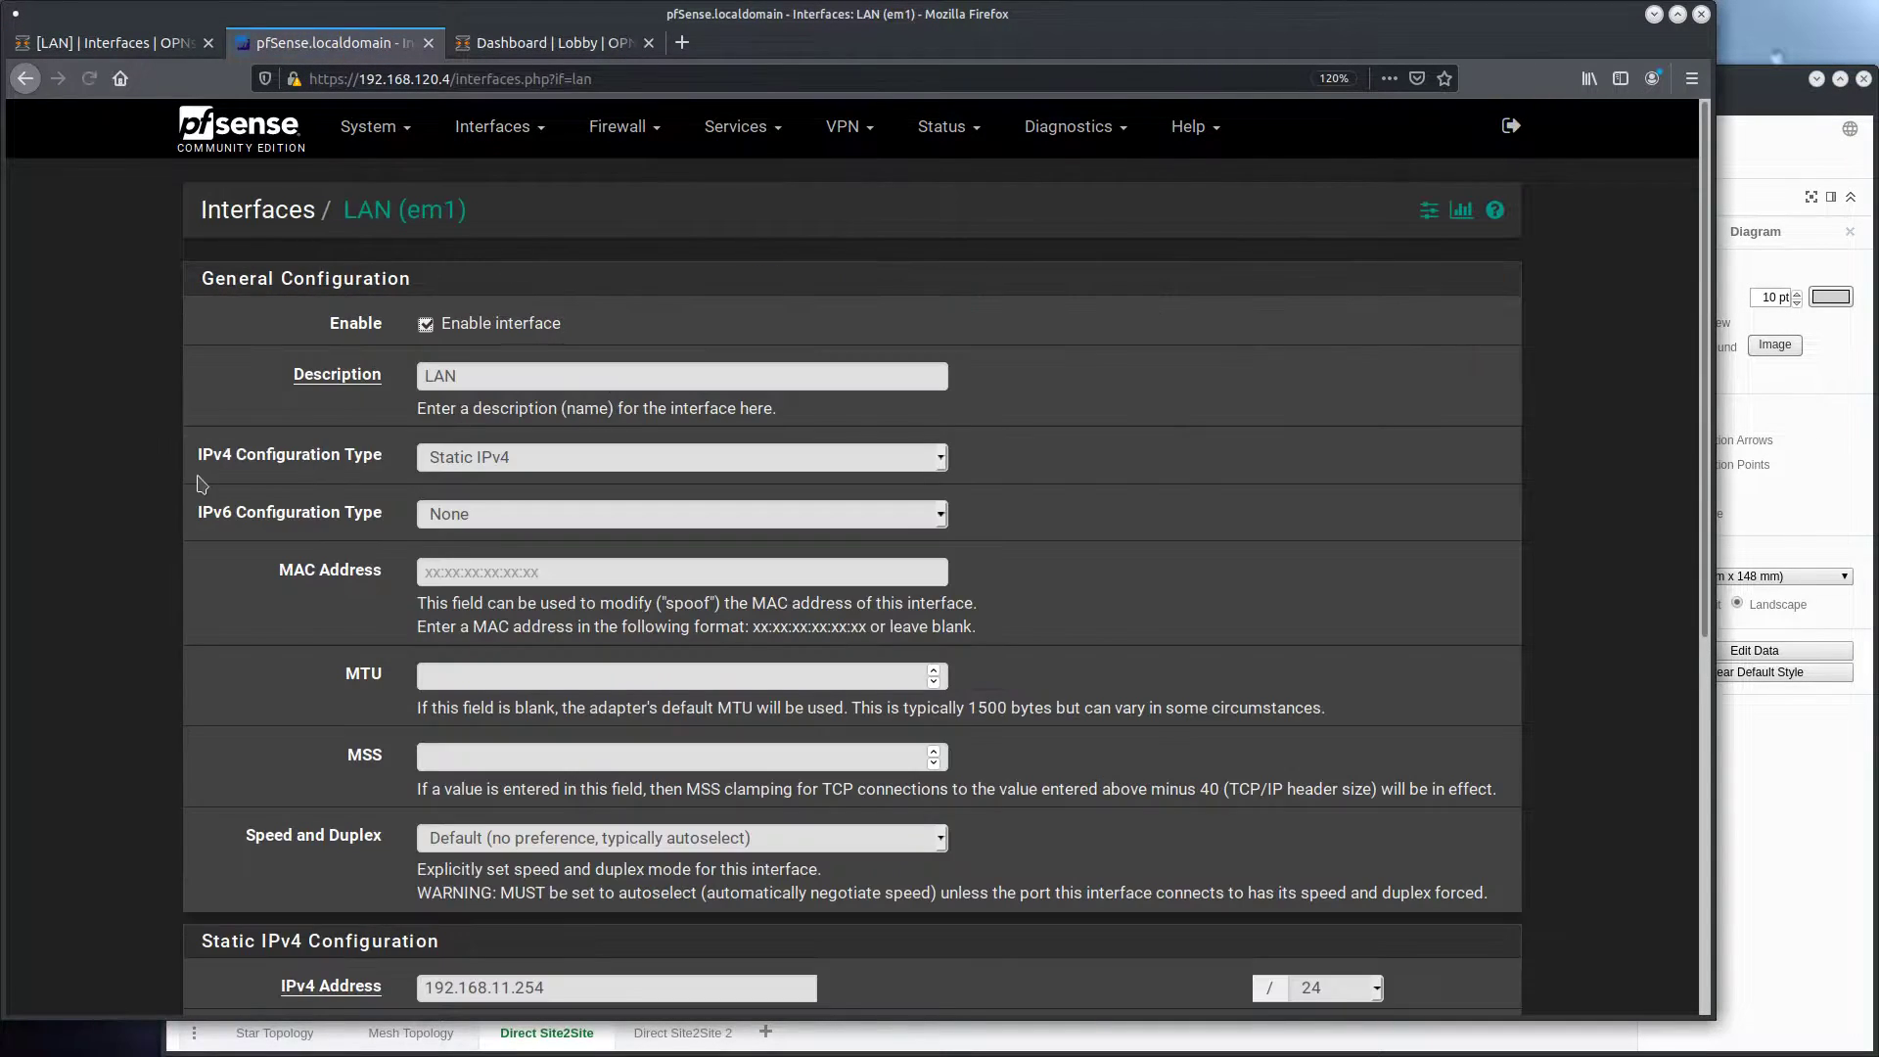
scroll(398, 418, "down", 6)
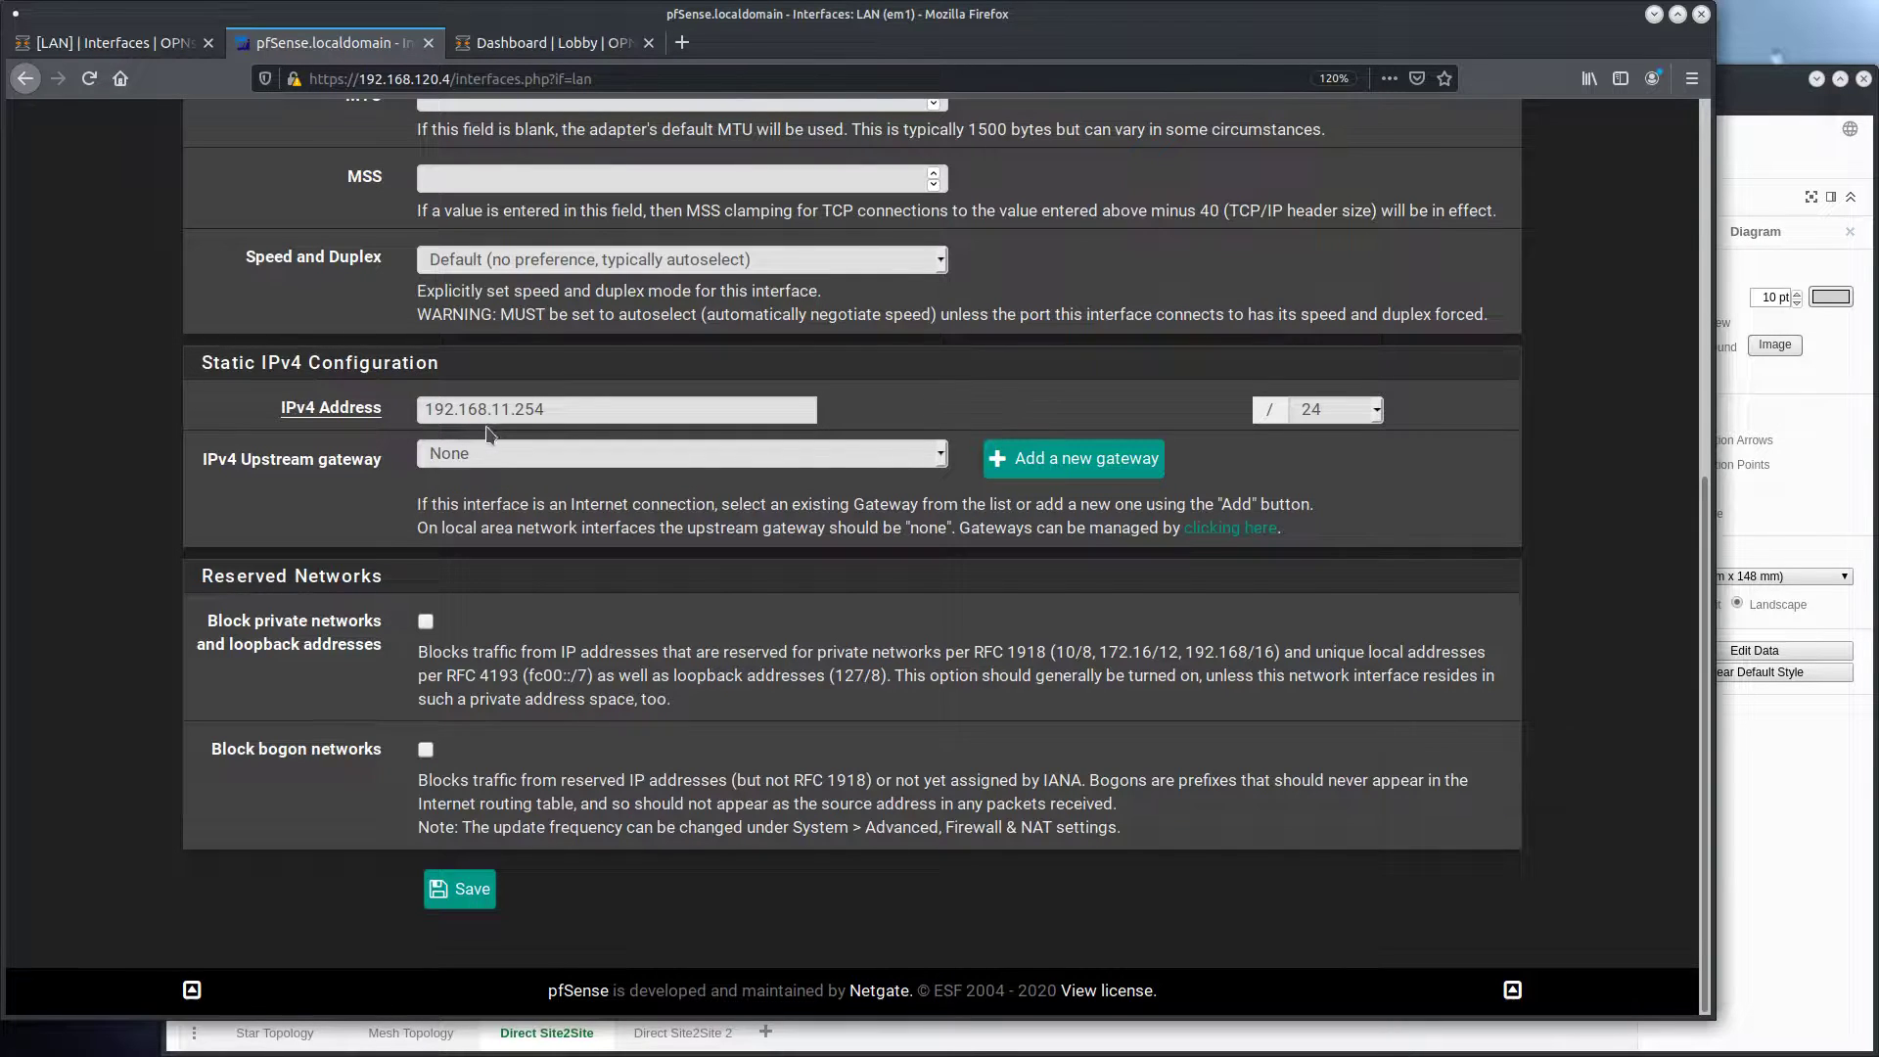
Inspect the static IPv4 address configured on the second OPNsense firewall's LAN interface
left_click(546, 42)
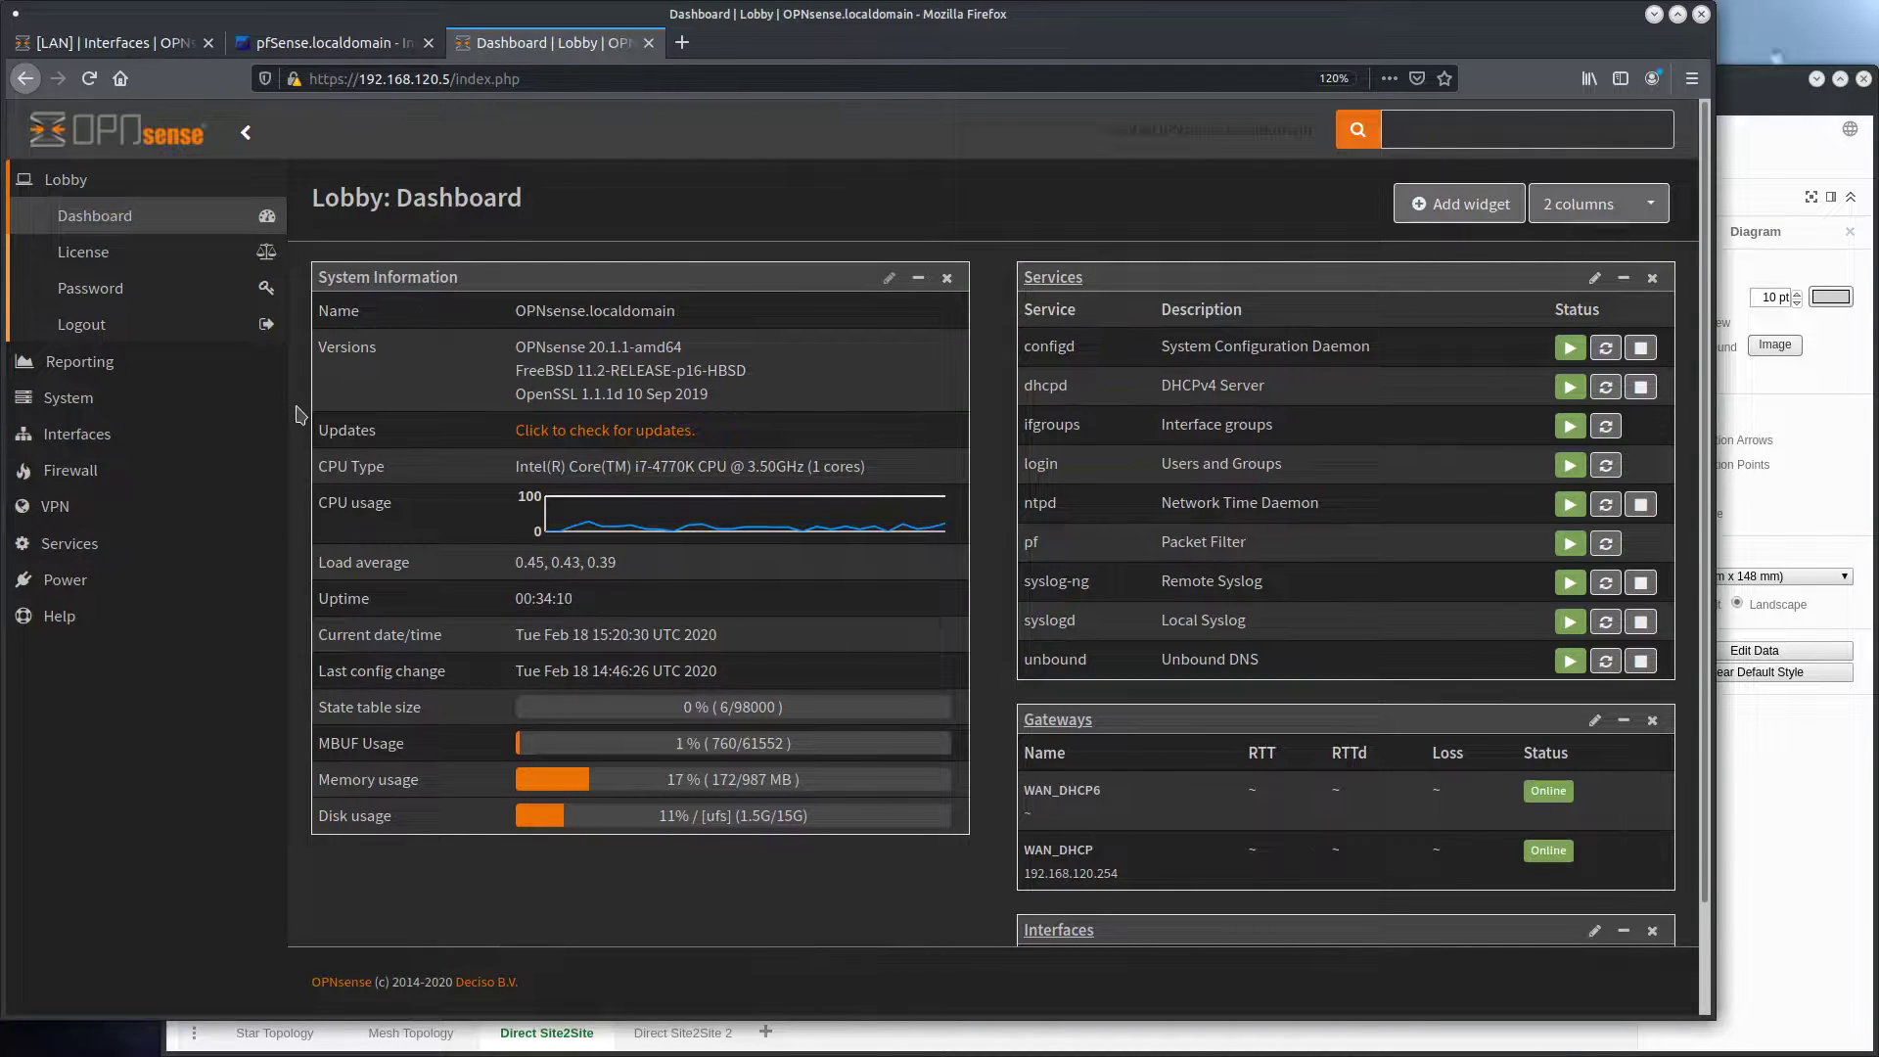
left_click(233, 442)
left_click(76, 324)
scroll(591, 736, "down", 10)
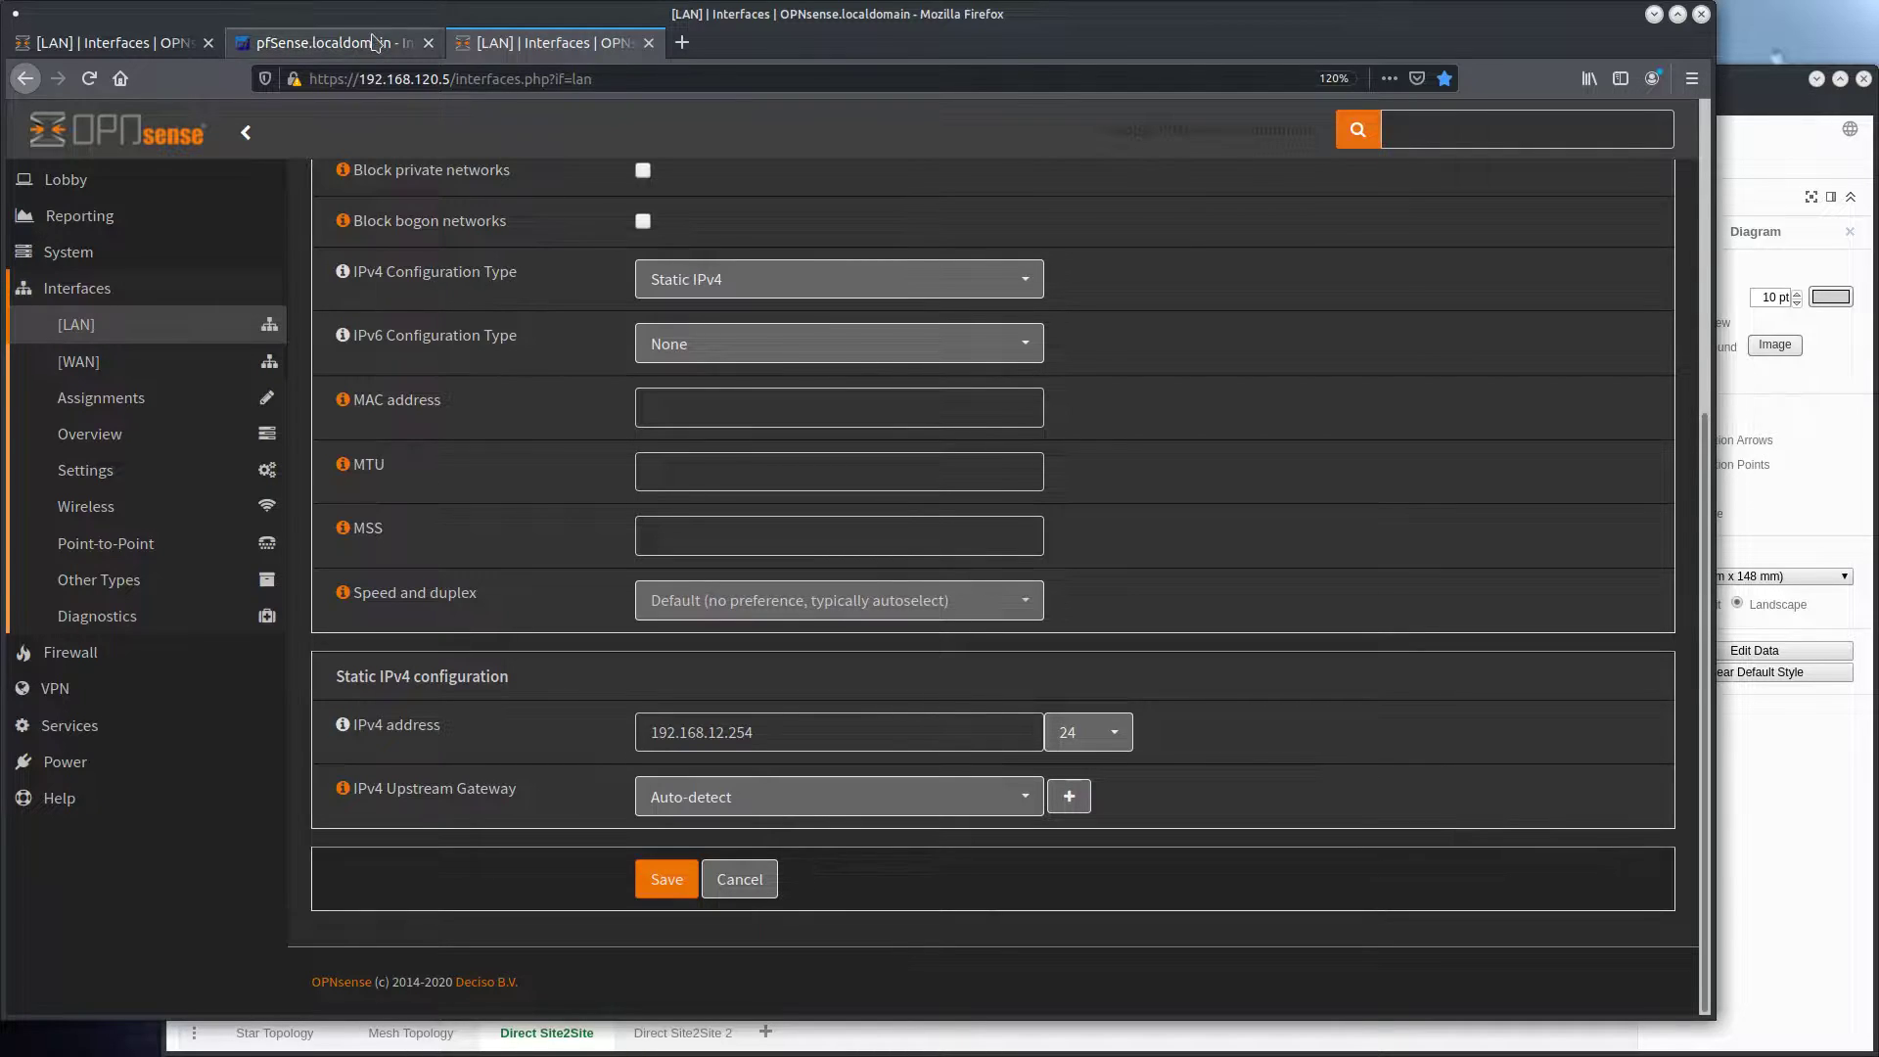
Return to the first OPNsense firewall and start adding a new OpenVPN server without the wizard
left_click(167, 43)
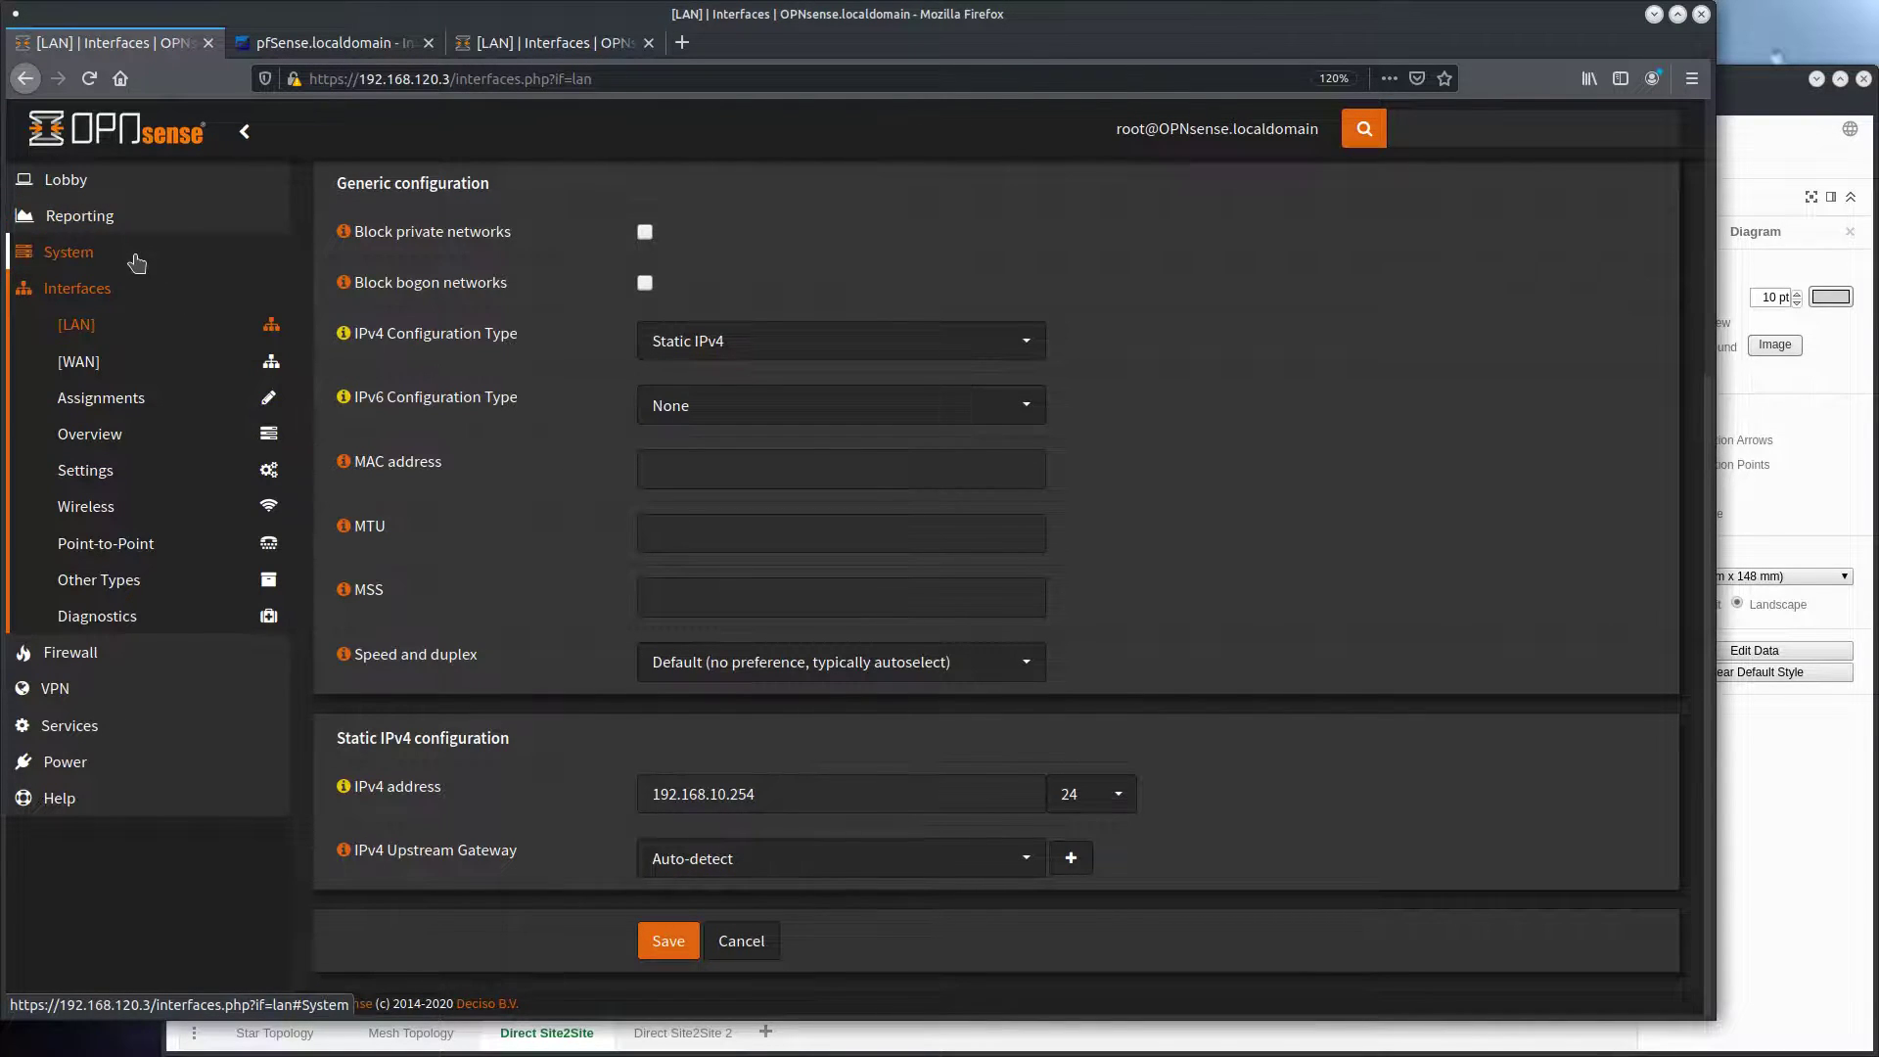
left_click(125, 697)
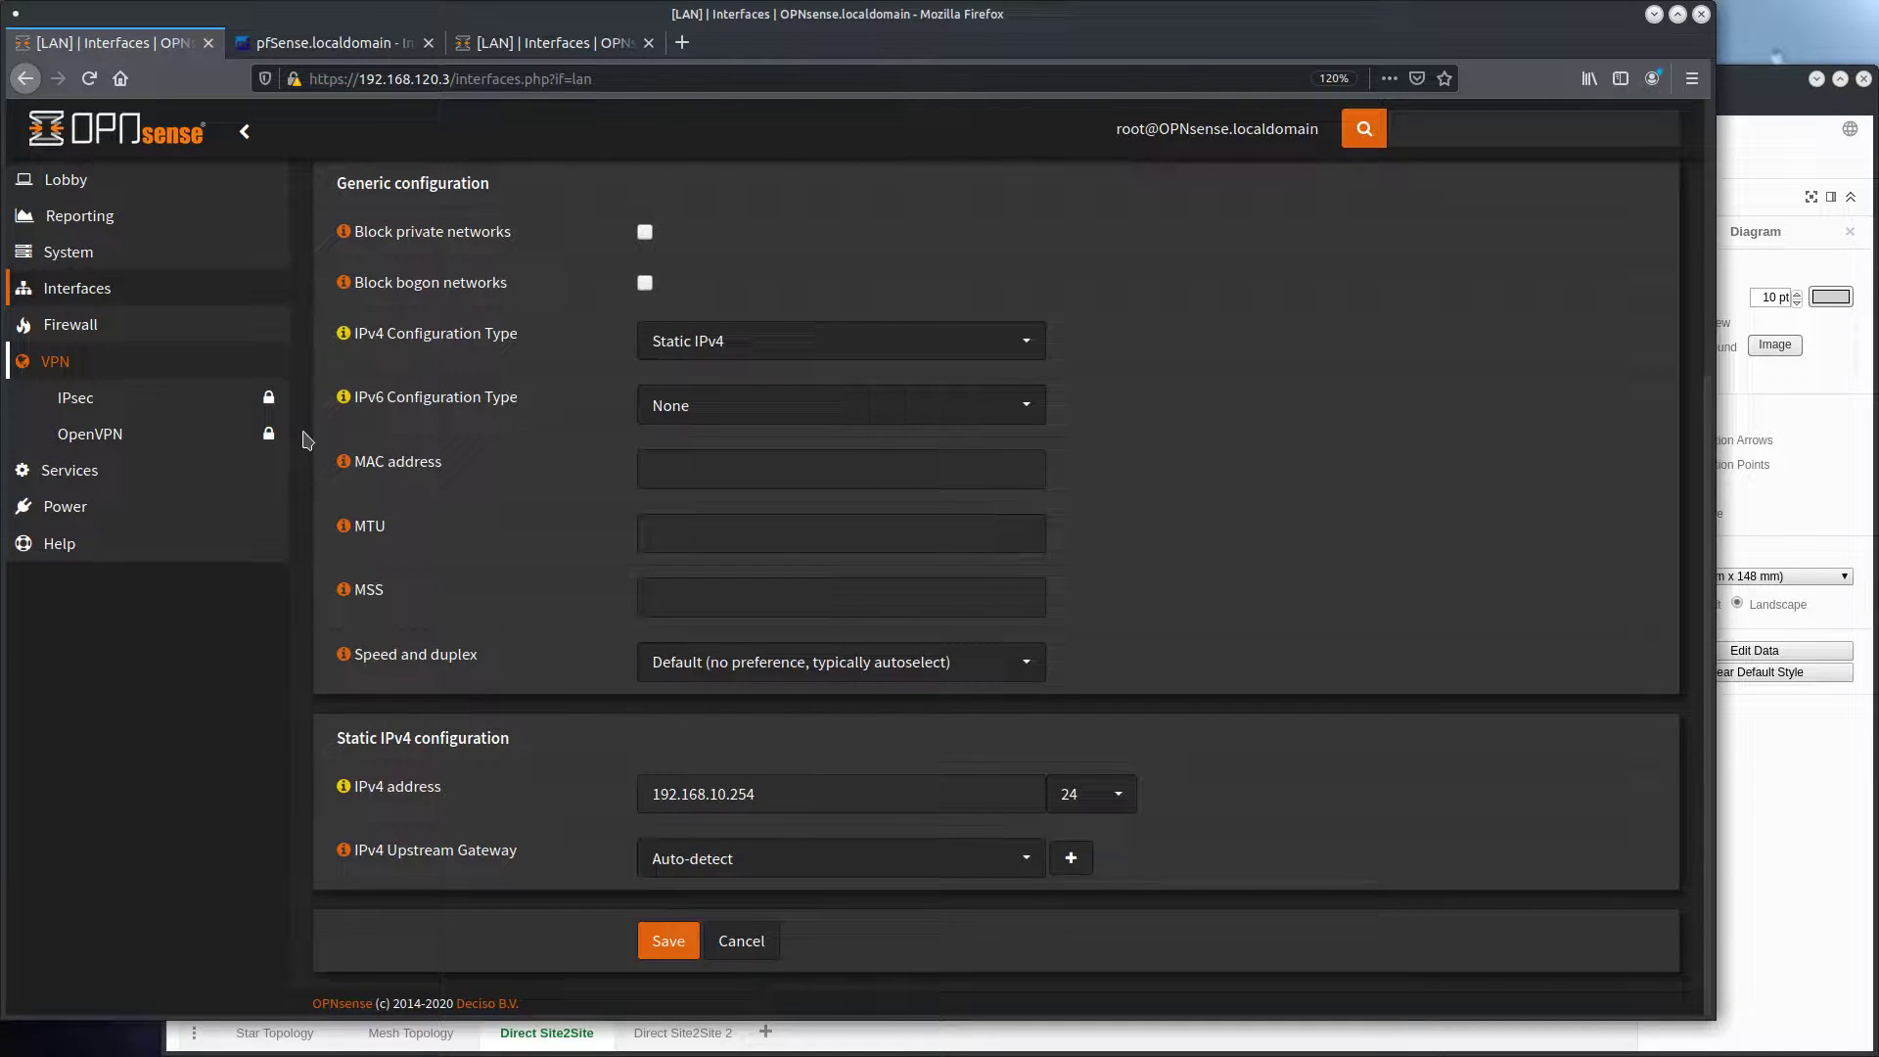
left_click(179, 436)
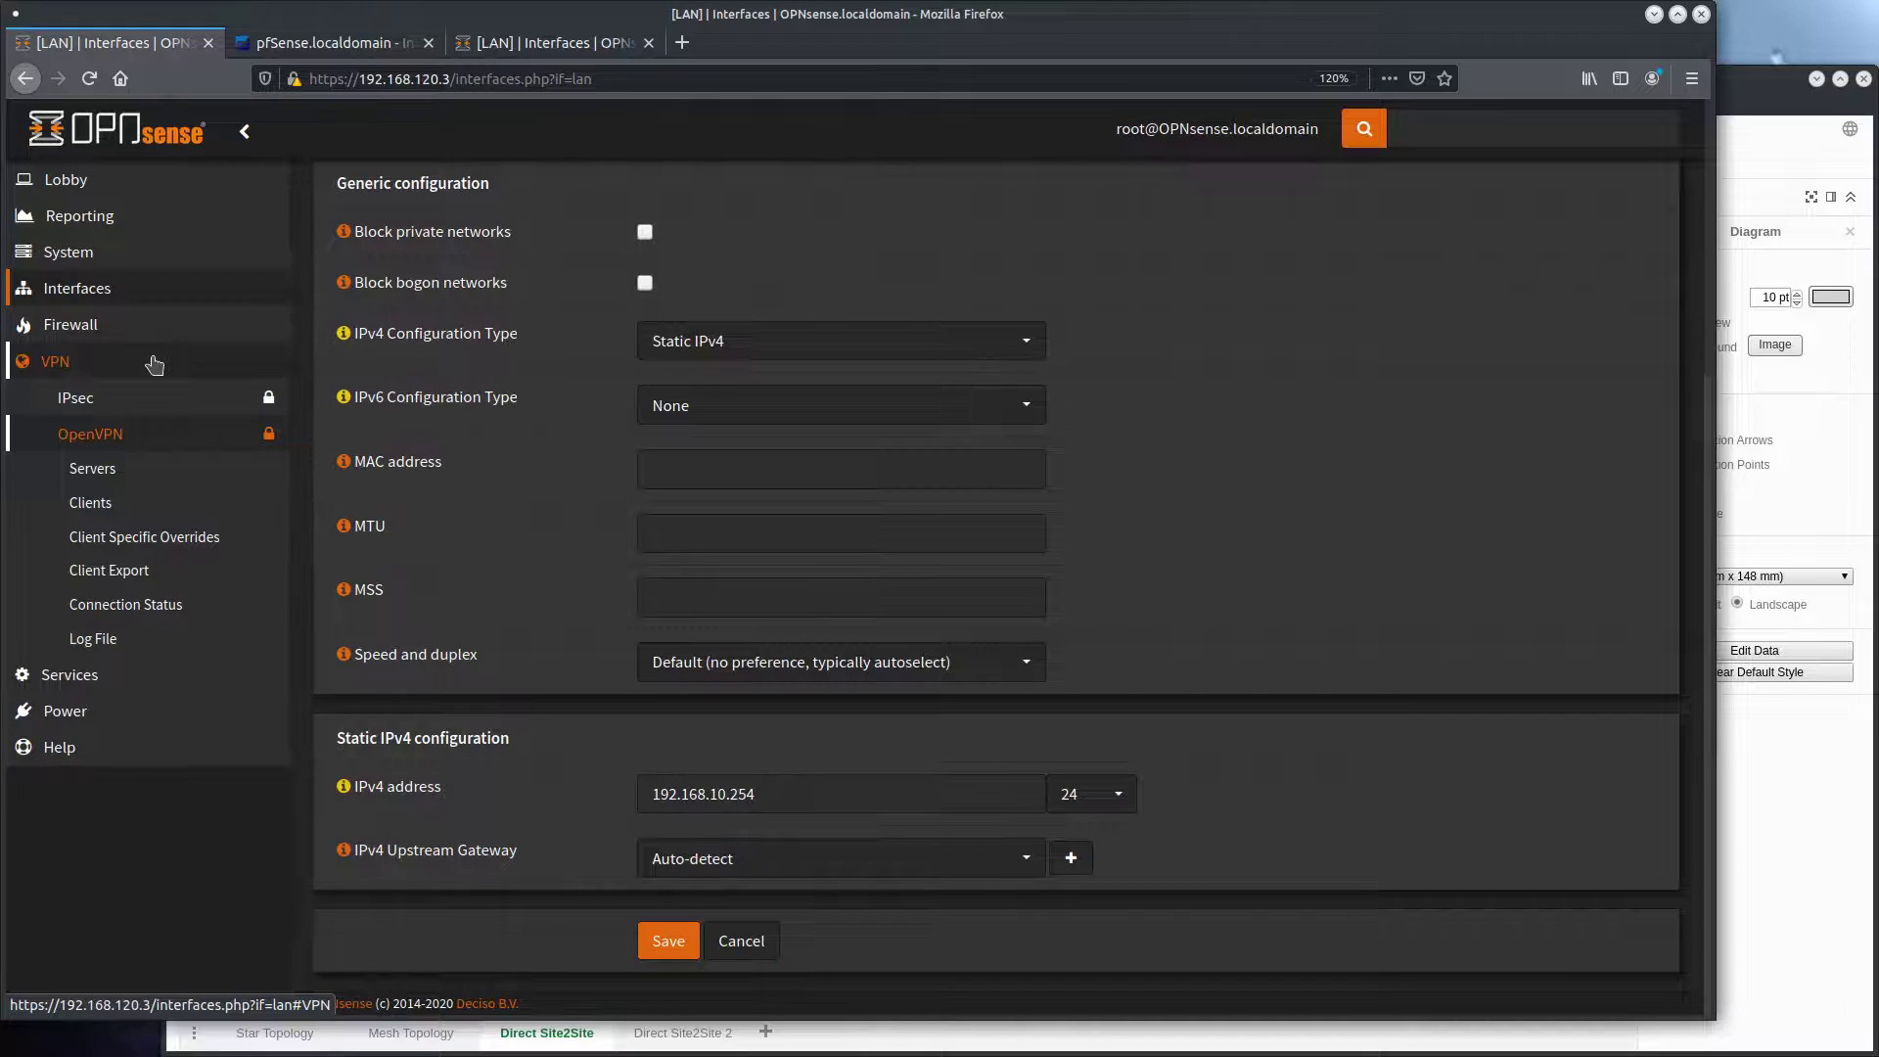
left_click(156, 482)
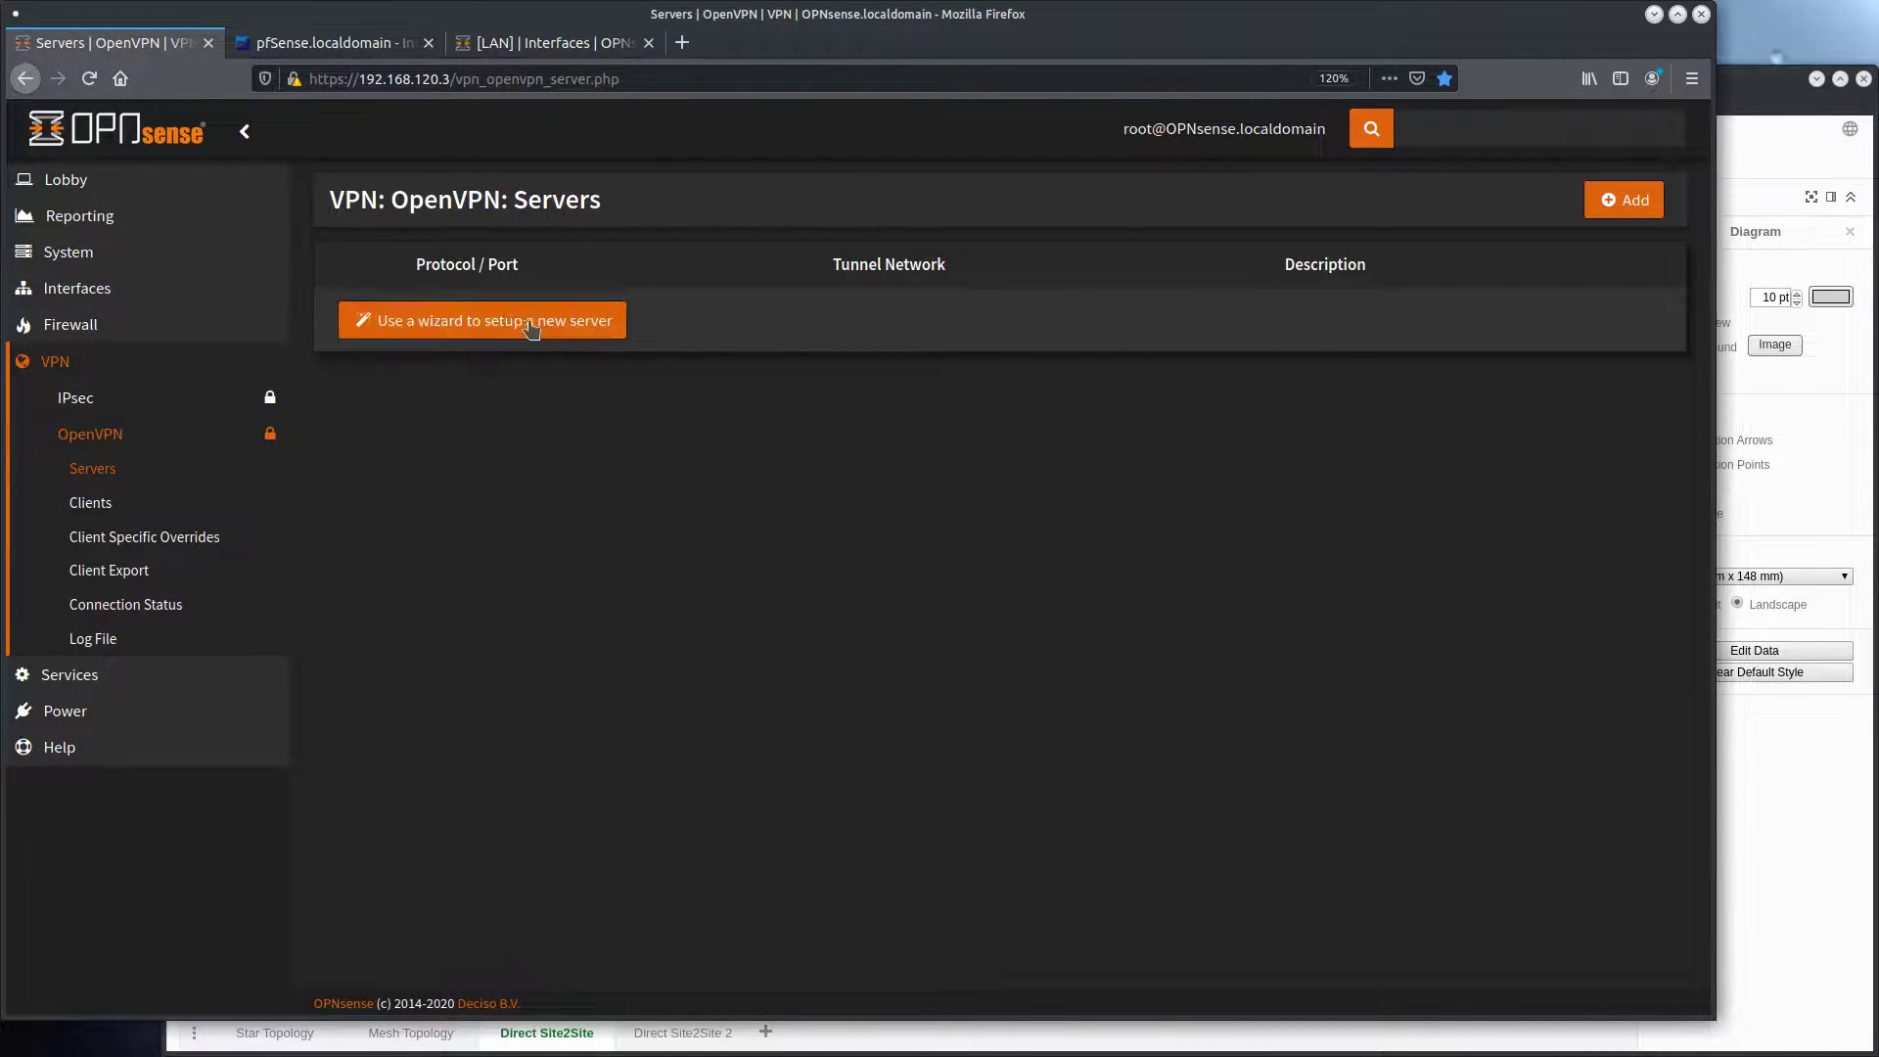
left_click(1618, 205)
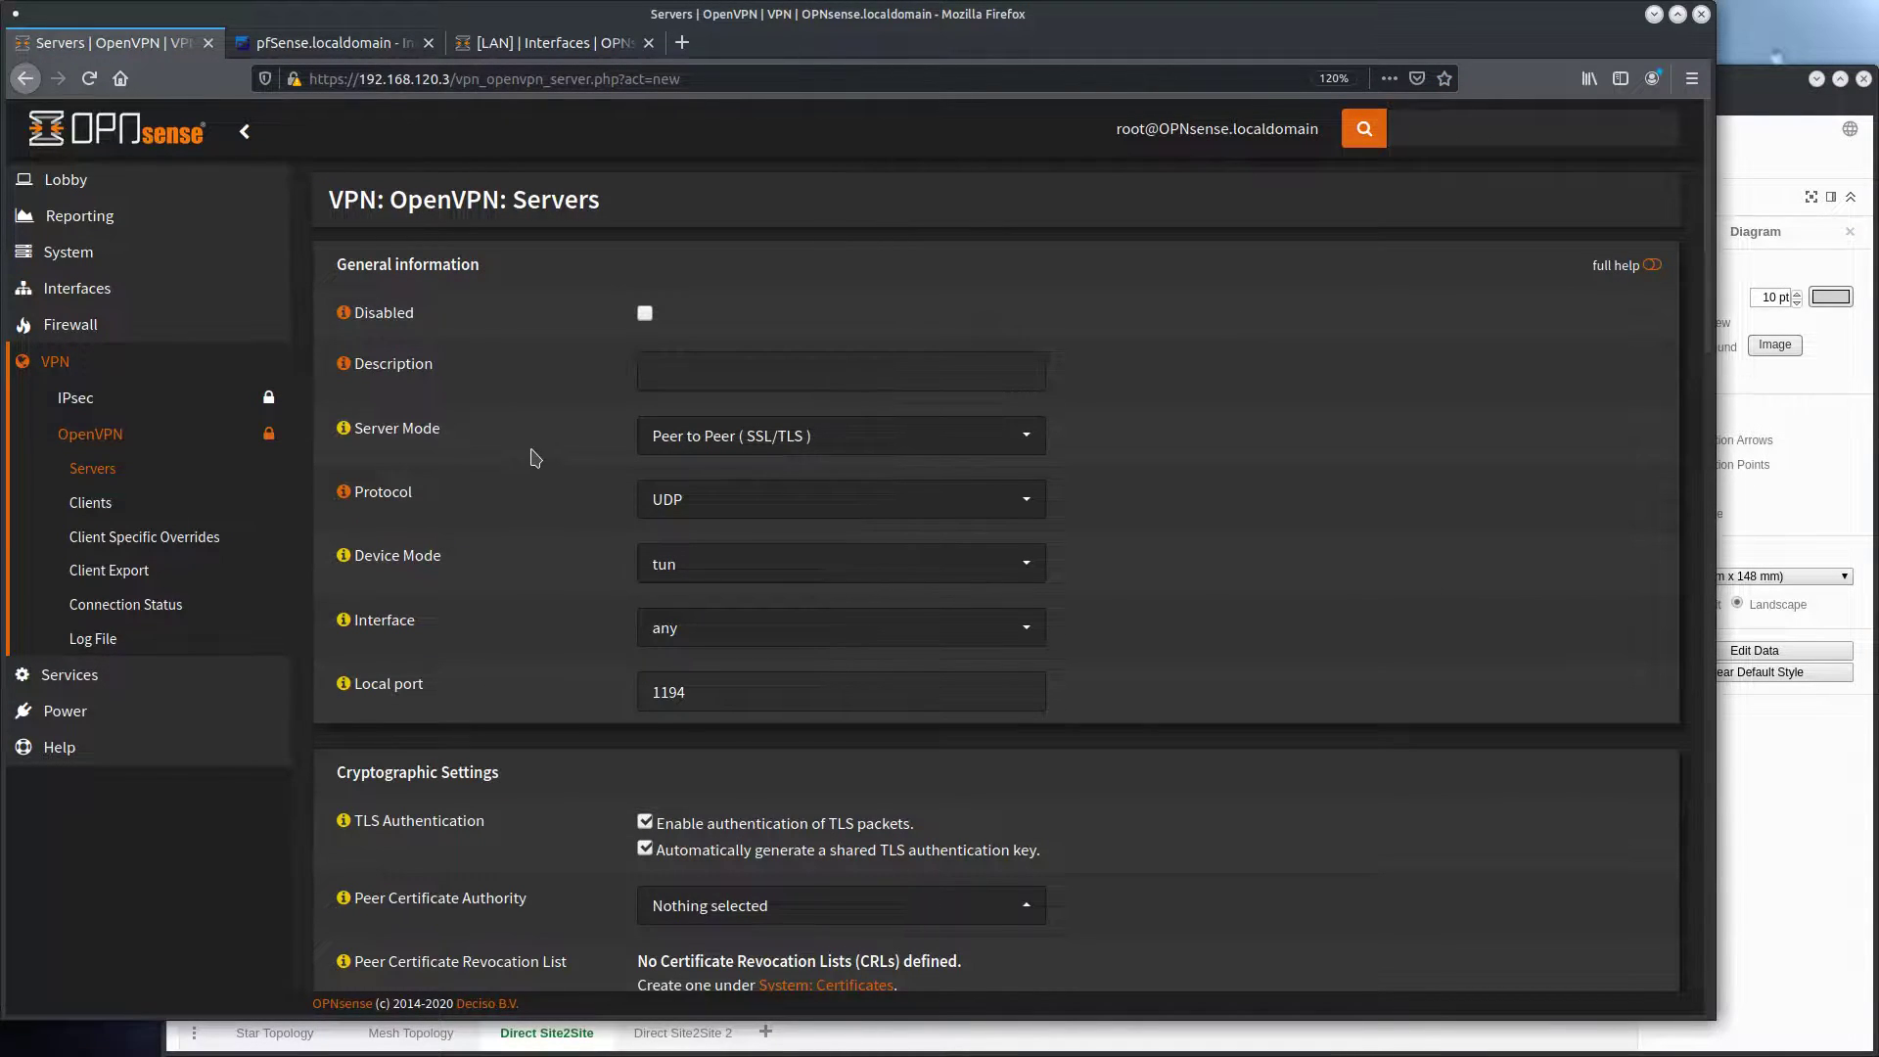
Enter S2S_PFSENSE1 as the server description and set the server mode to Peer to Peer (Shared Key)
left_click(694, 379)
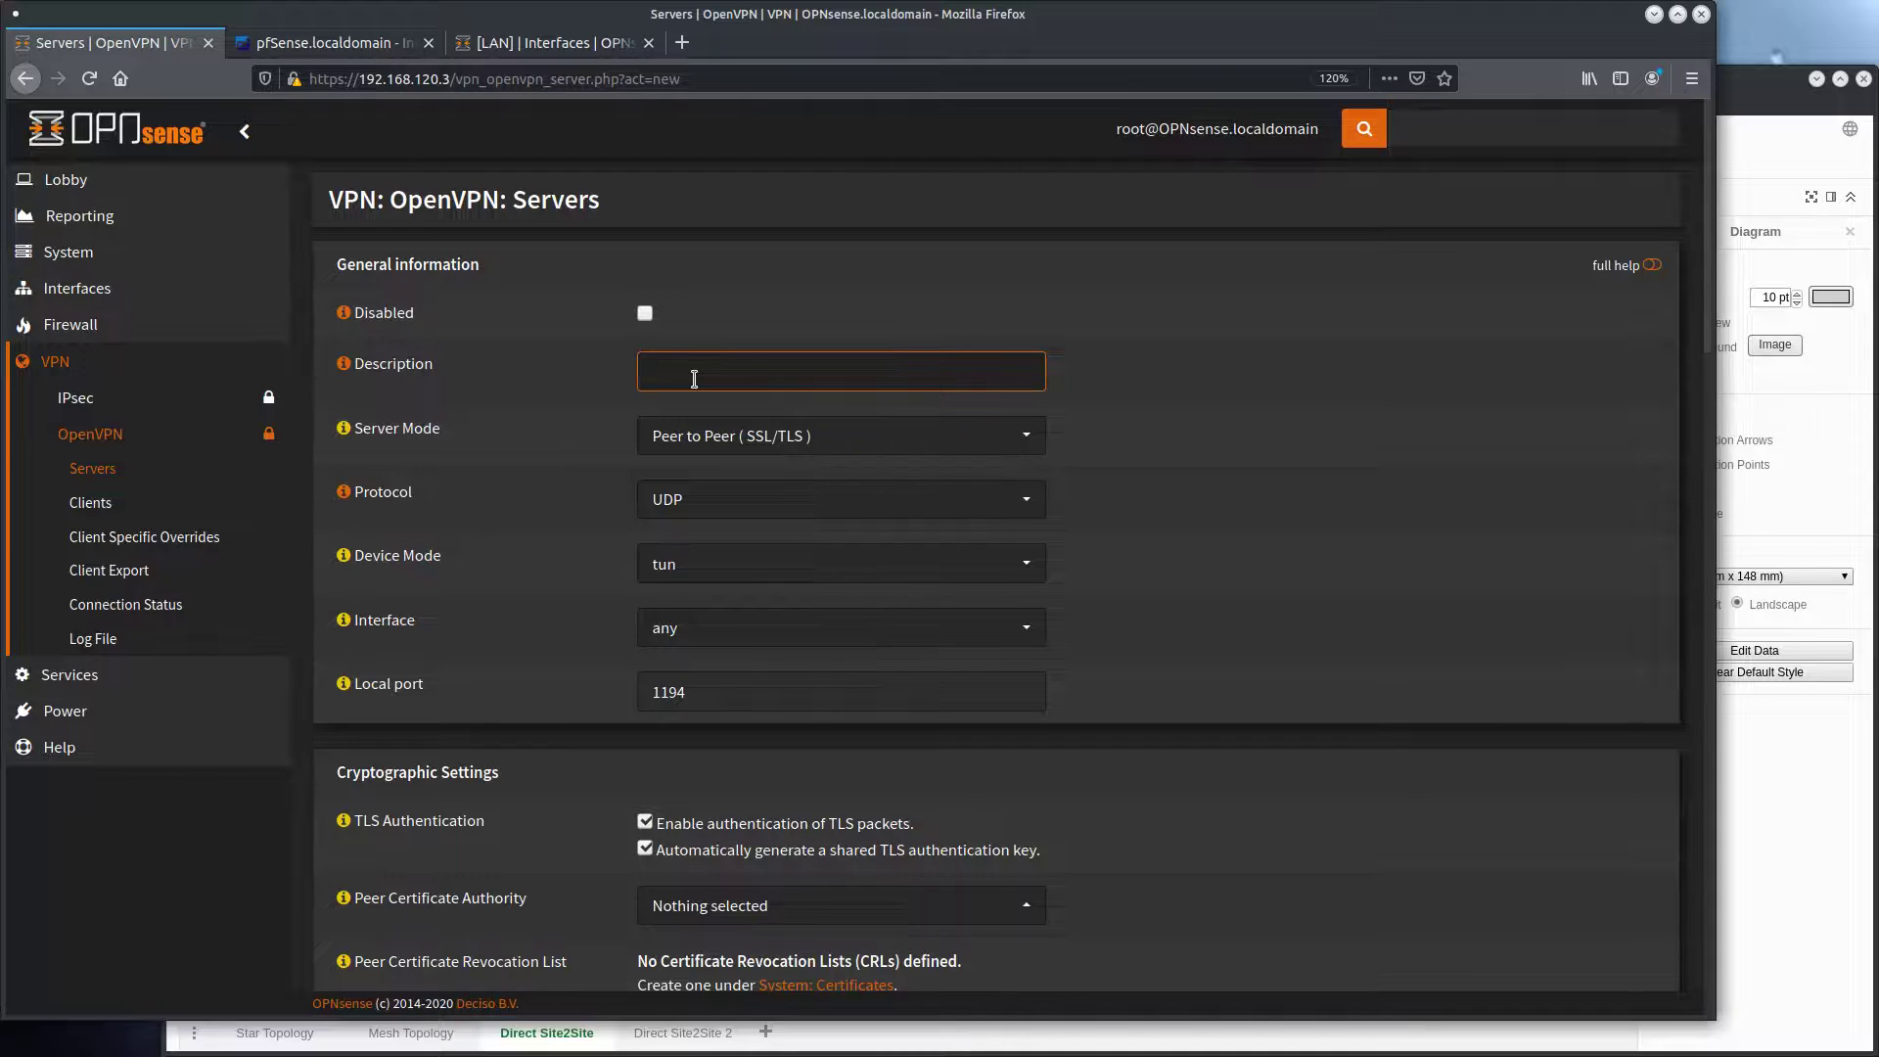
type("S2S_PFSENSE1")
left_click(992, 440)
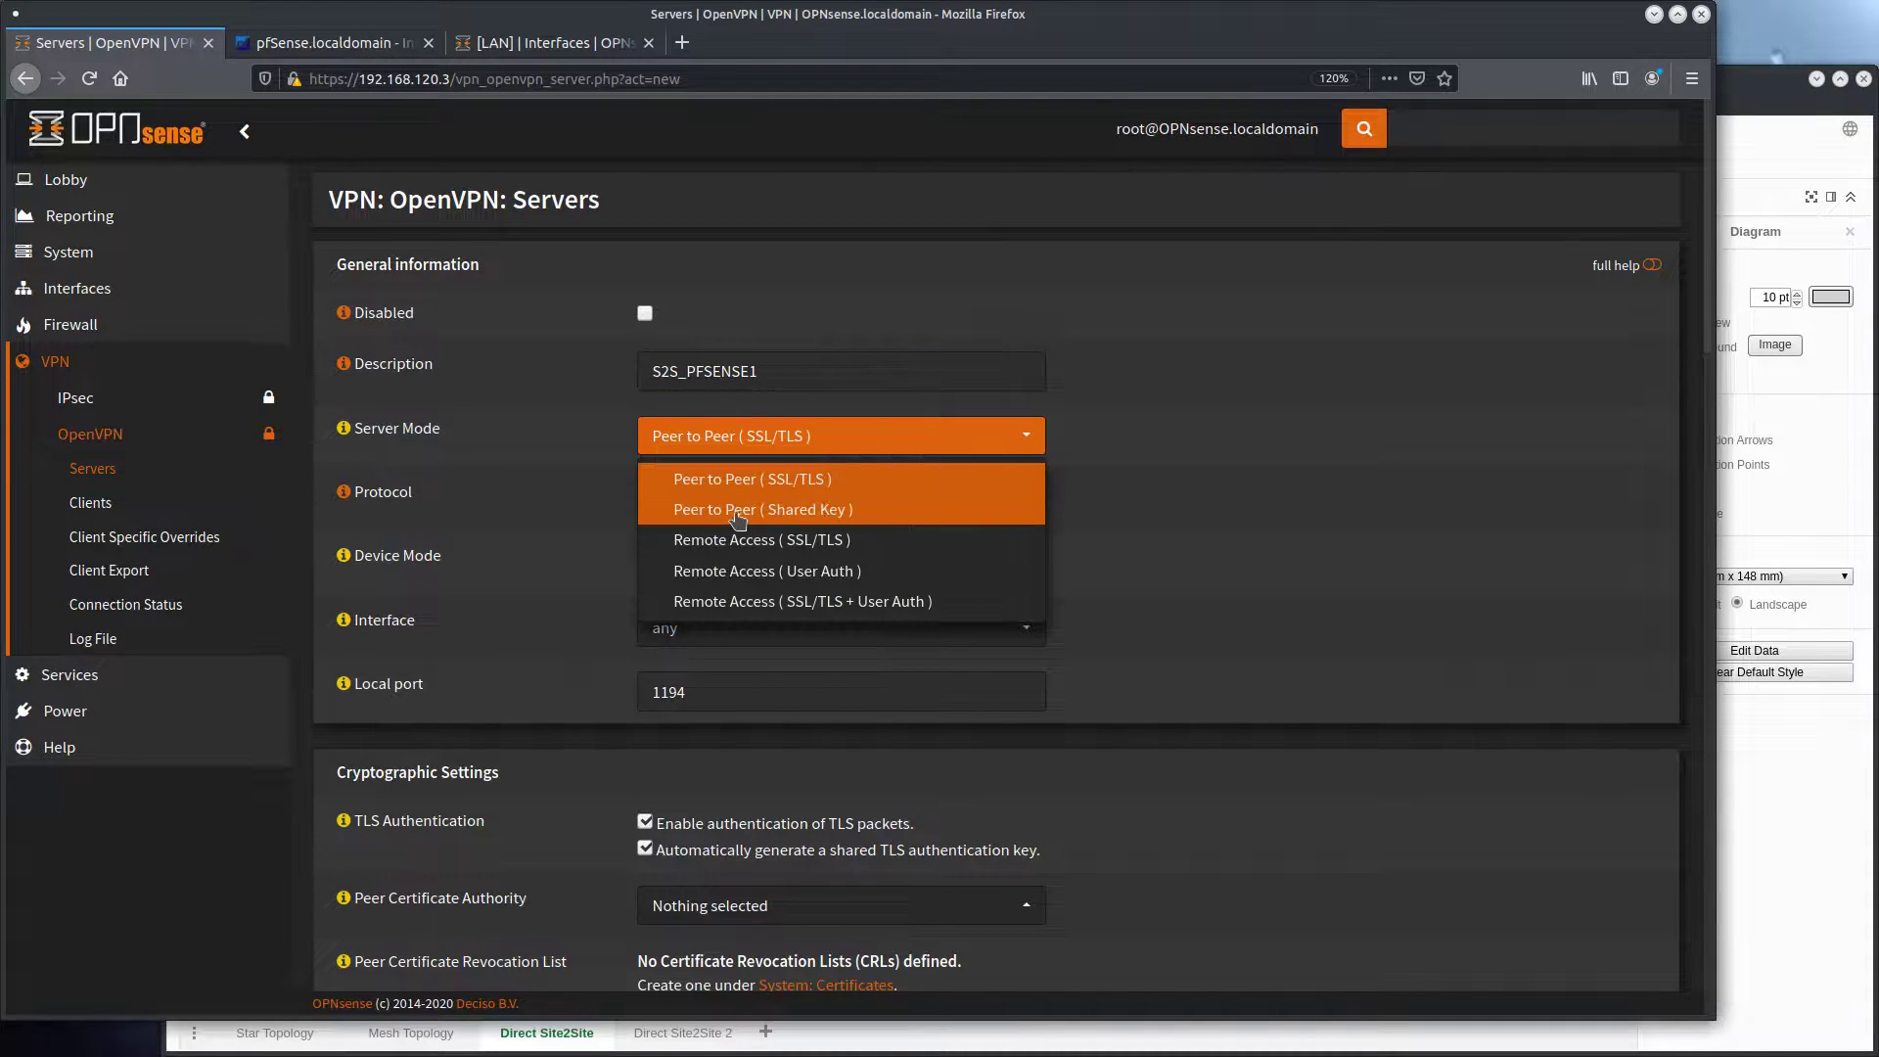
left_click(811, 512)
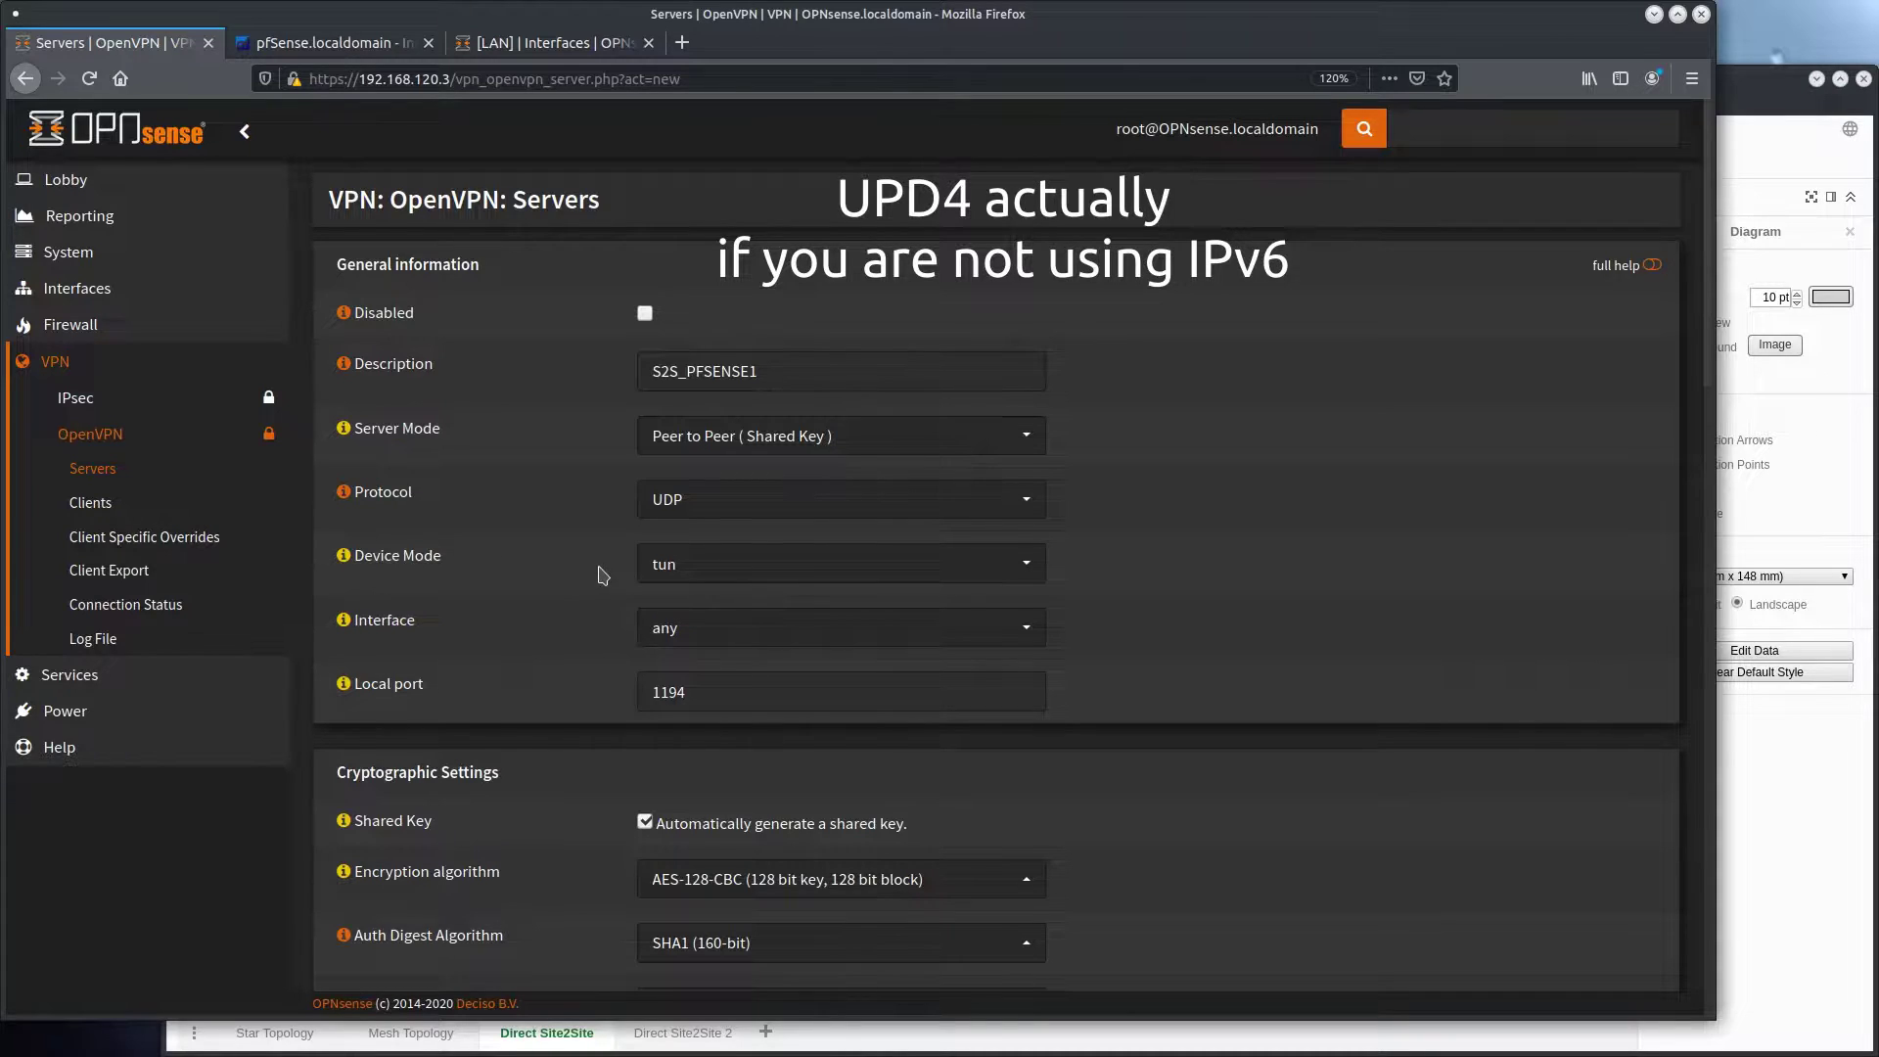
Generate a random number in the terminal with echo $RANDOM and set the server's local port to 242
scroll(1115, 542, "down", 1)
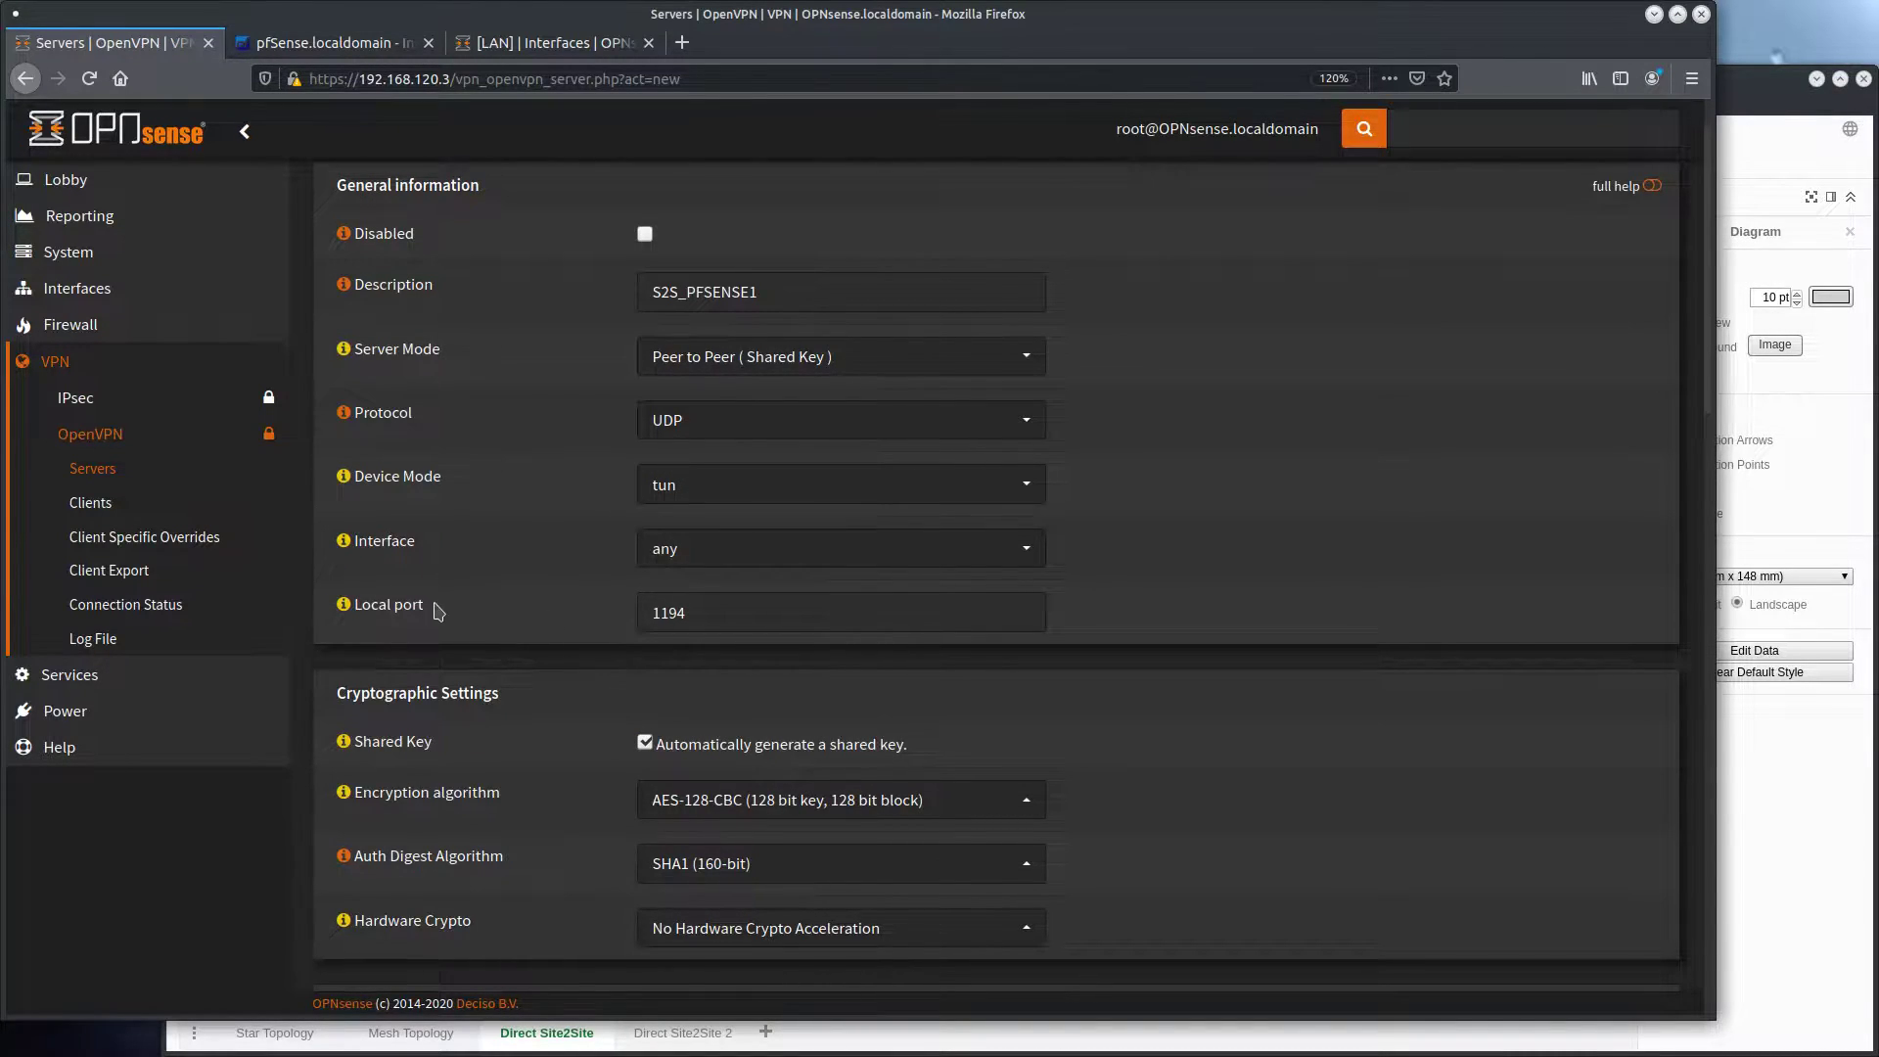
left_click(700, 613)
left_click(628, 618)
key("alt+Tab")
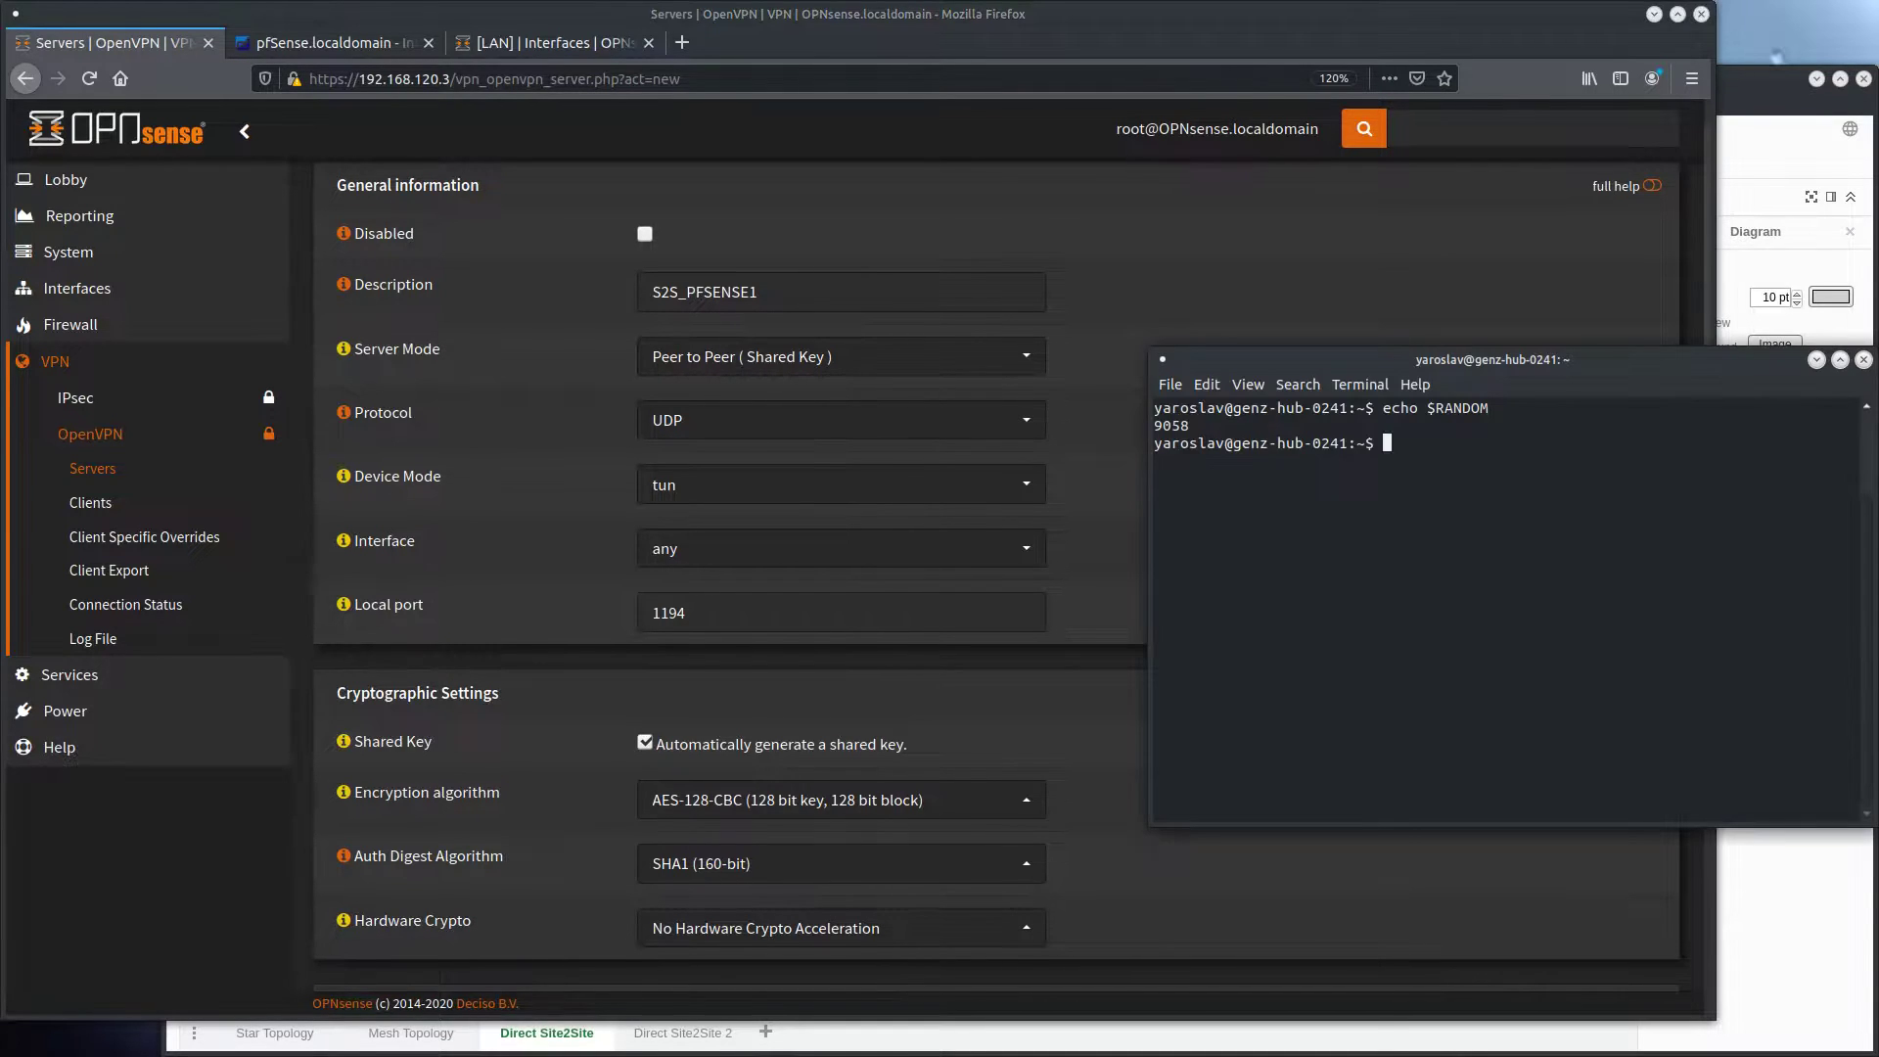
key("Up")
key("Return")
double_click(1155, 462)
key("alt+Tab")
key("ctrl+a")
type("242")
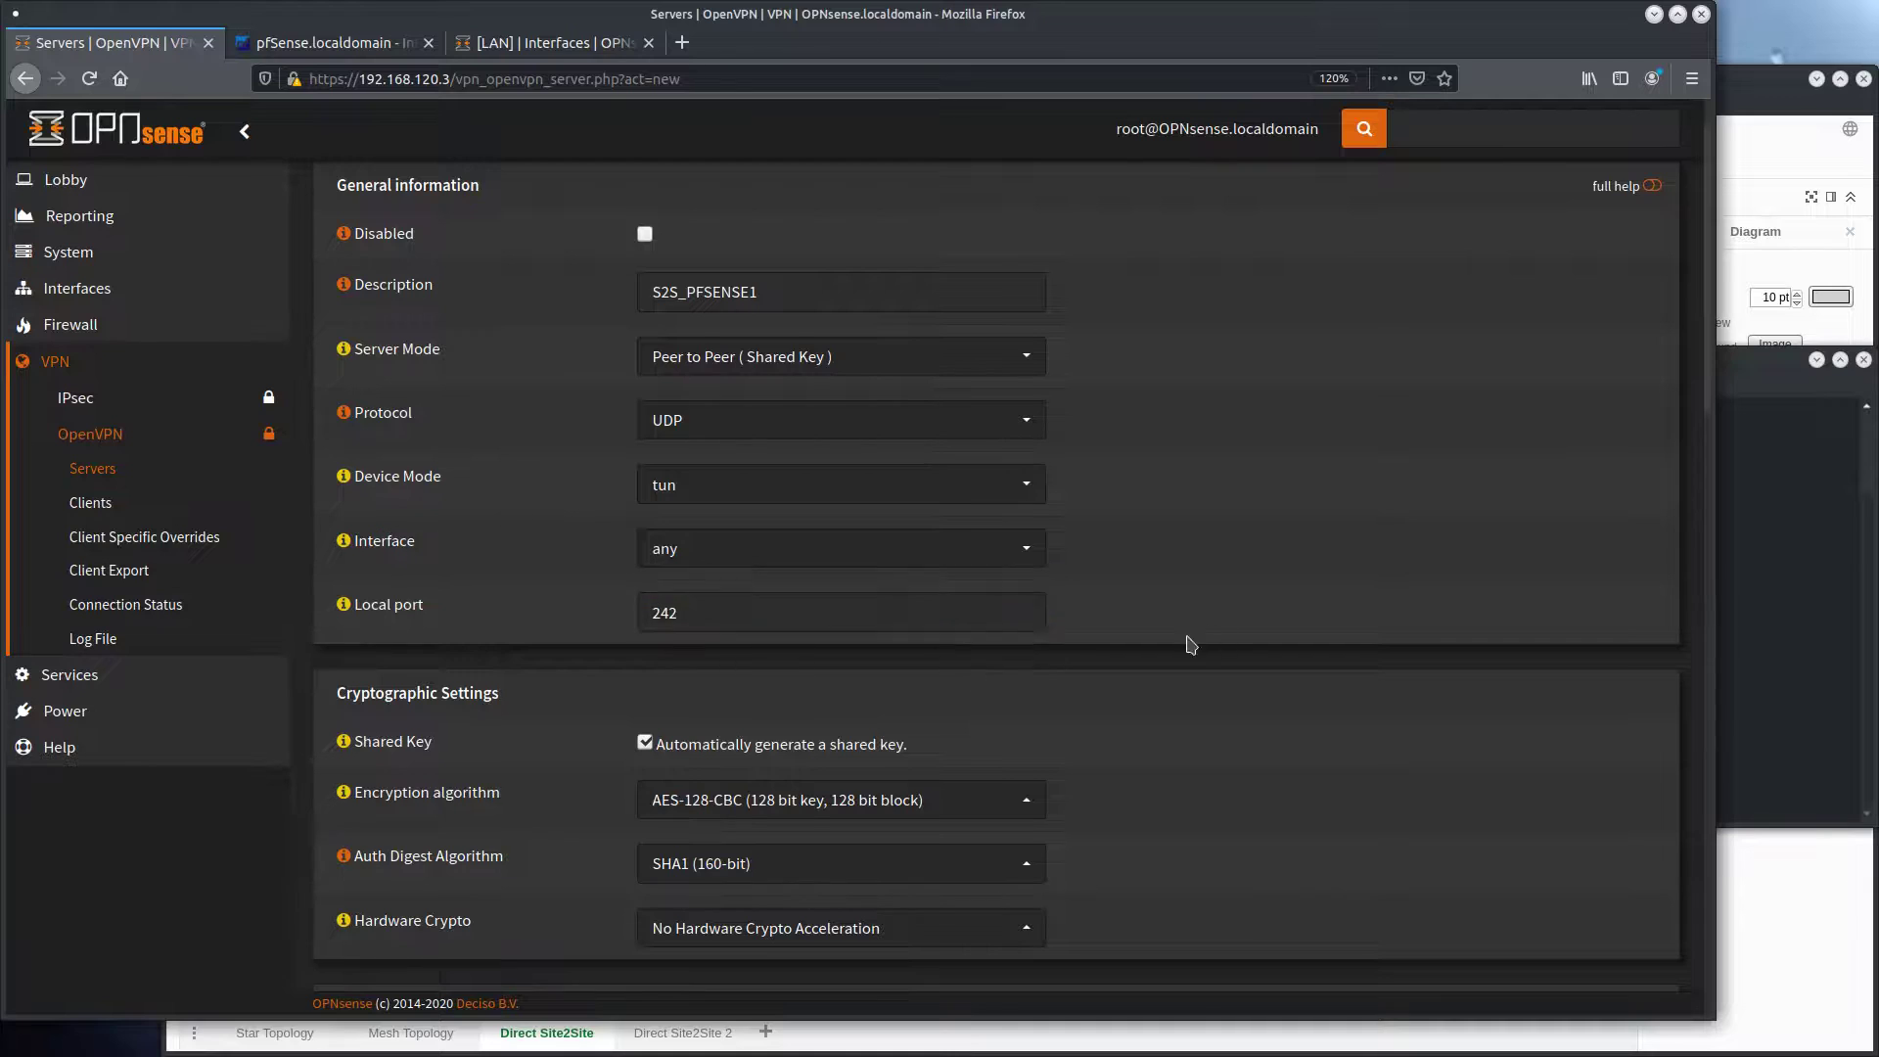
Set the encryption algorithm to AES-256-CBC and the auth digest algorithm to SHA512 (512-bit)
scroll(1188, 642, "down", 3)
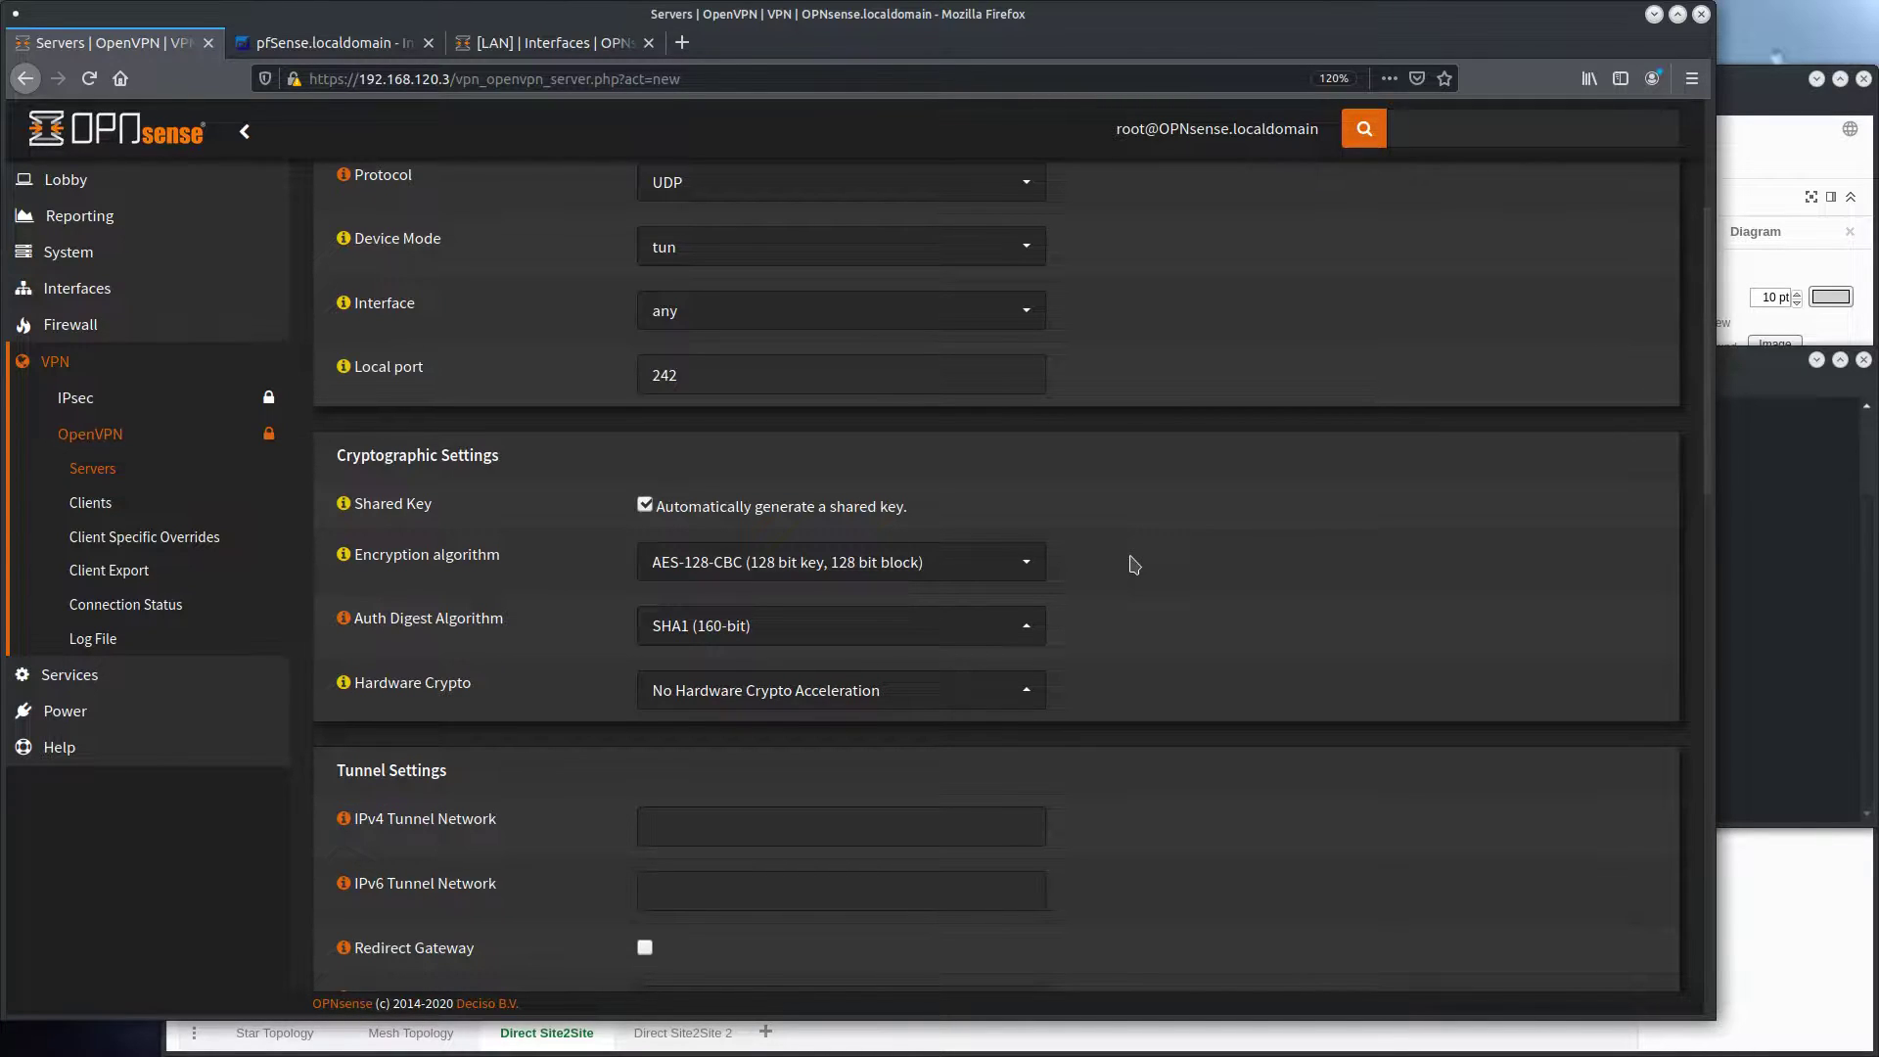
left_click(1001, 575)
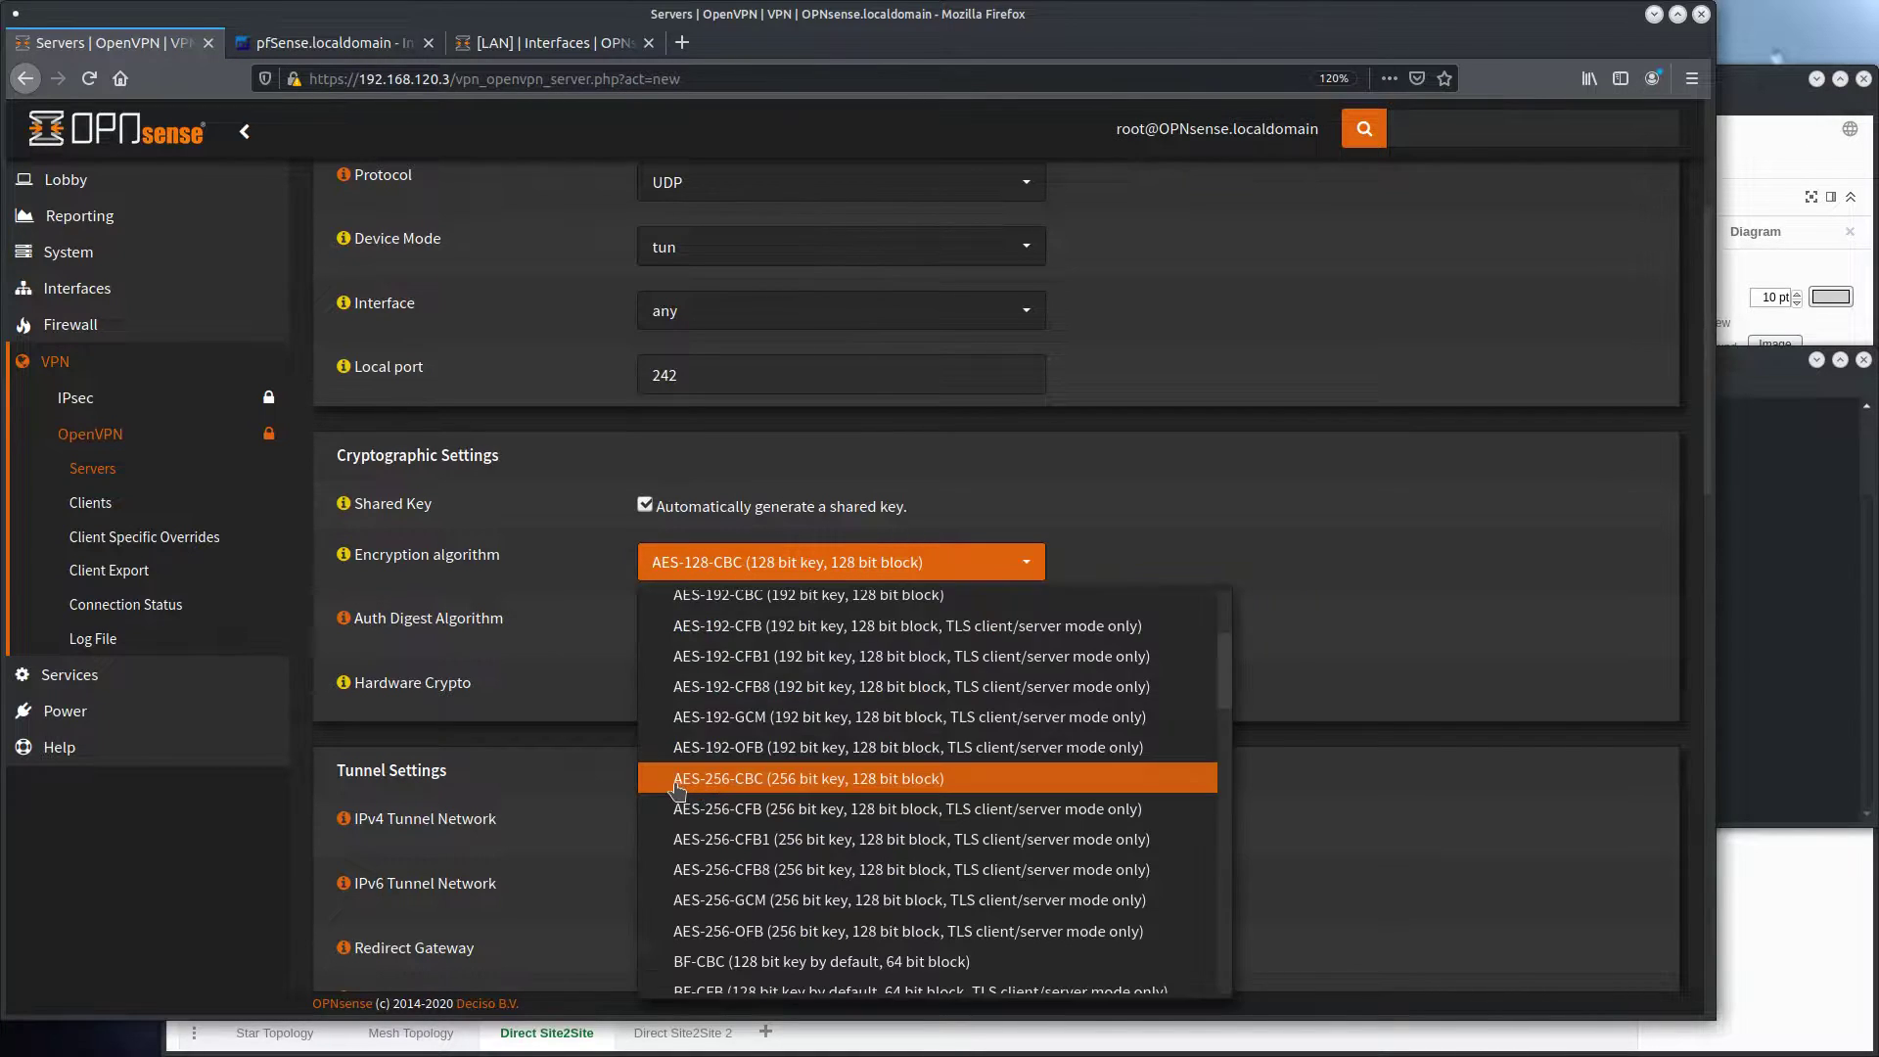
left_click(1014, 784)
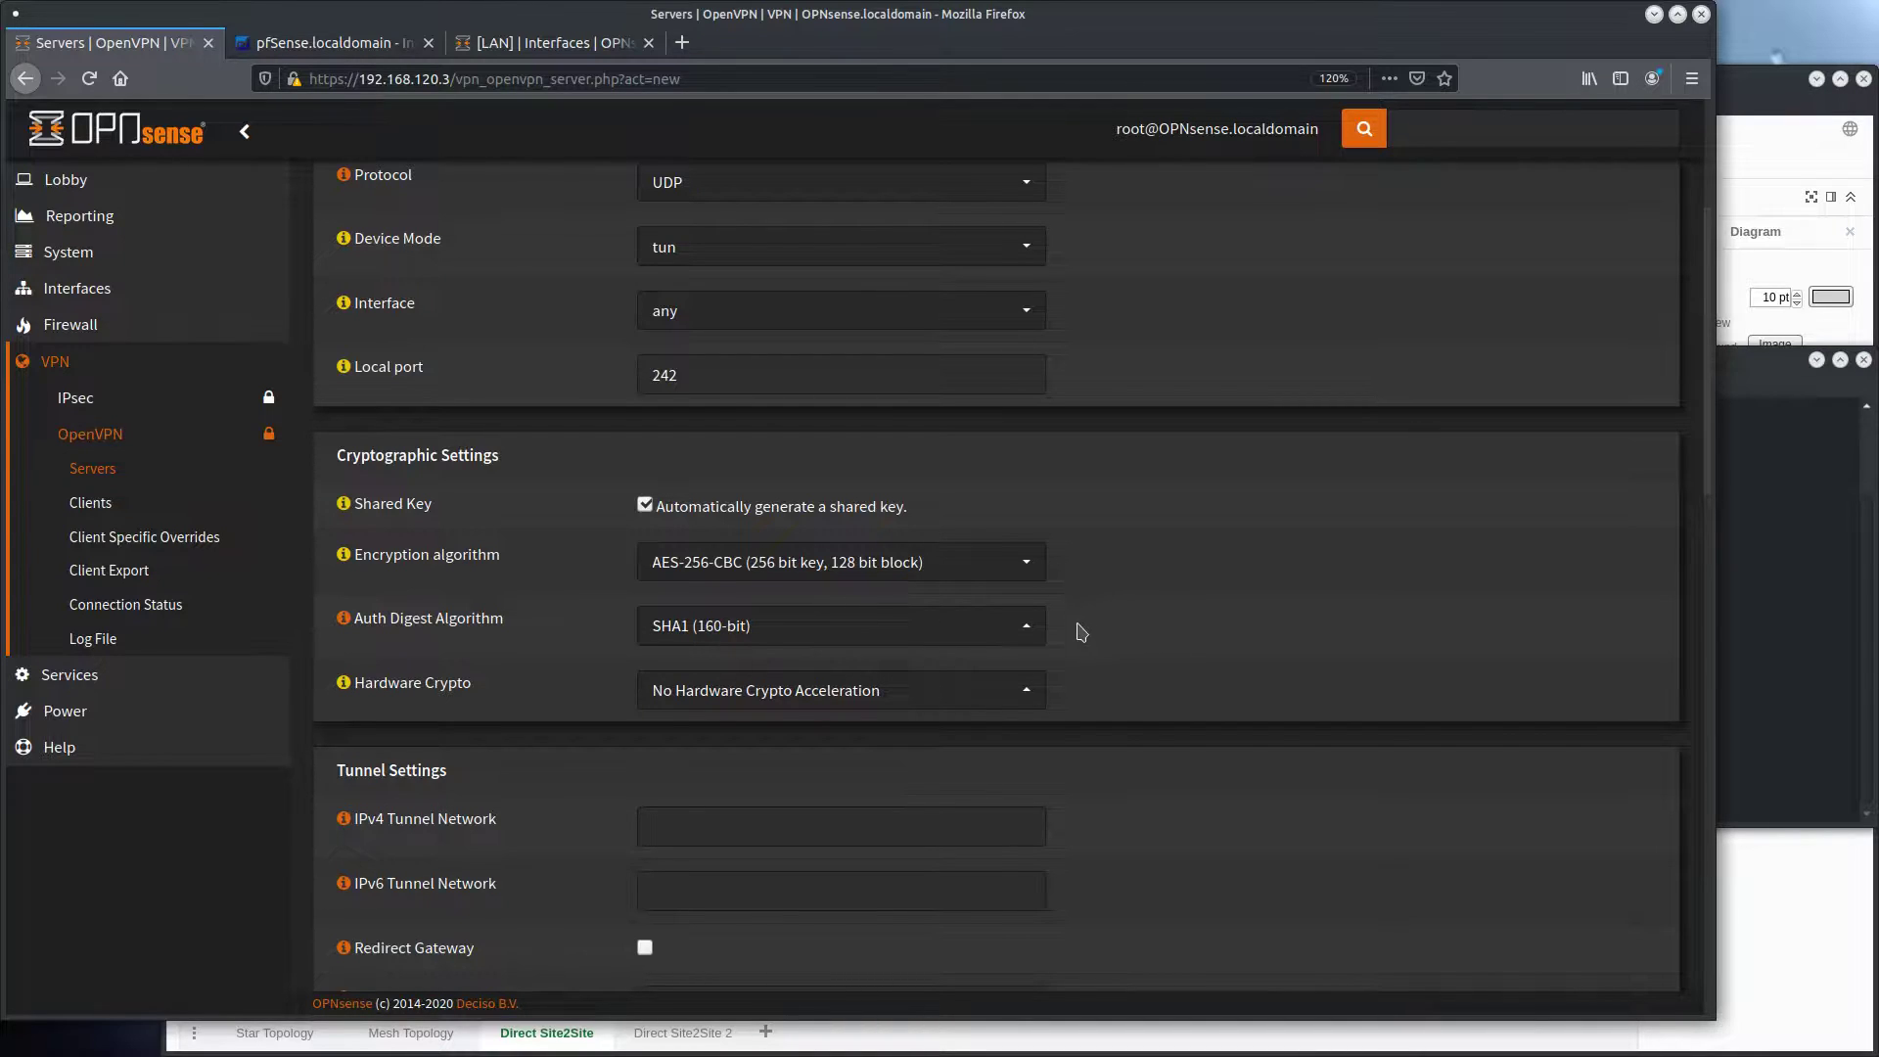
left_click(996, 636)
scroll(870, 556, "down", 3)
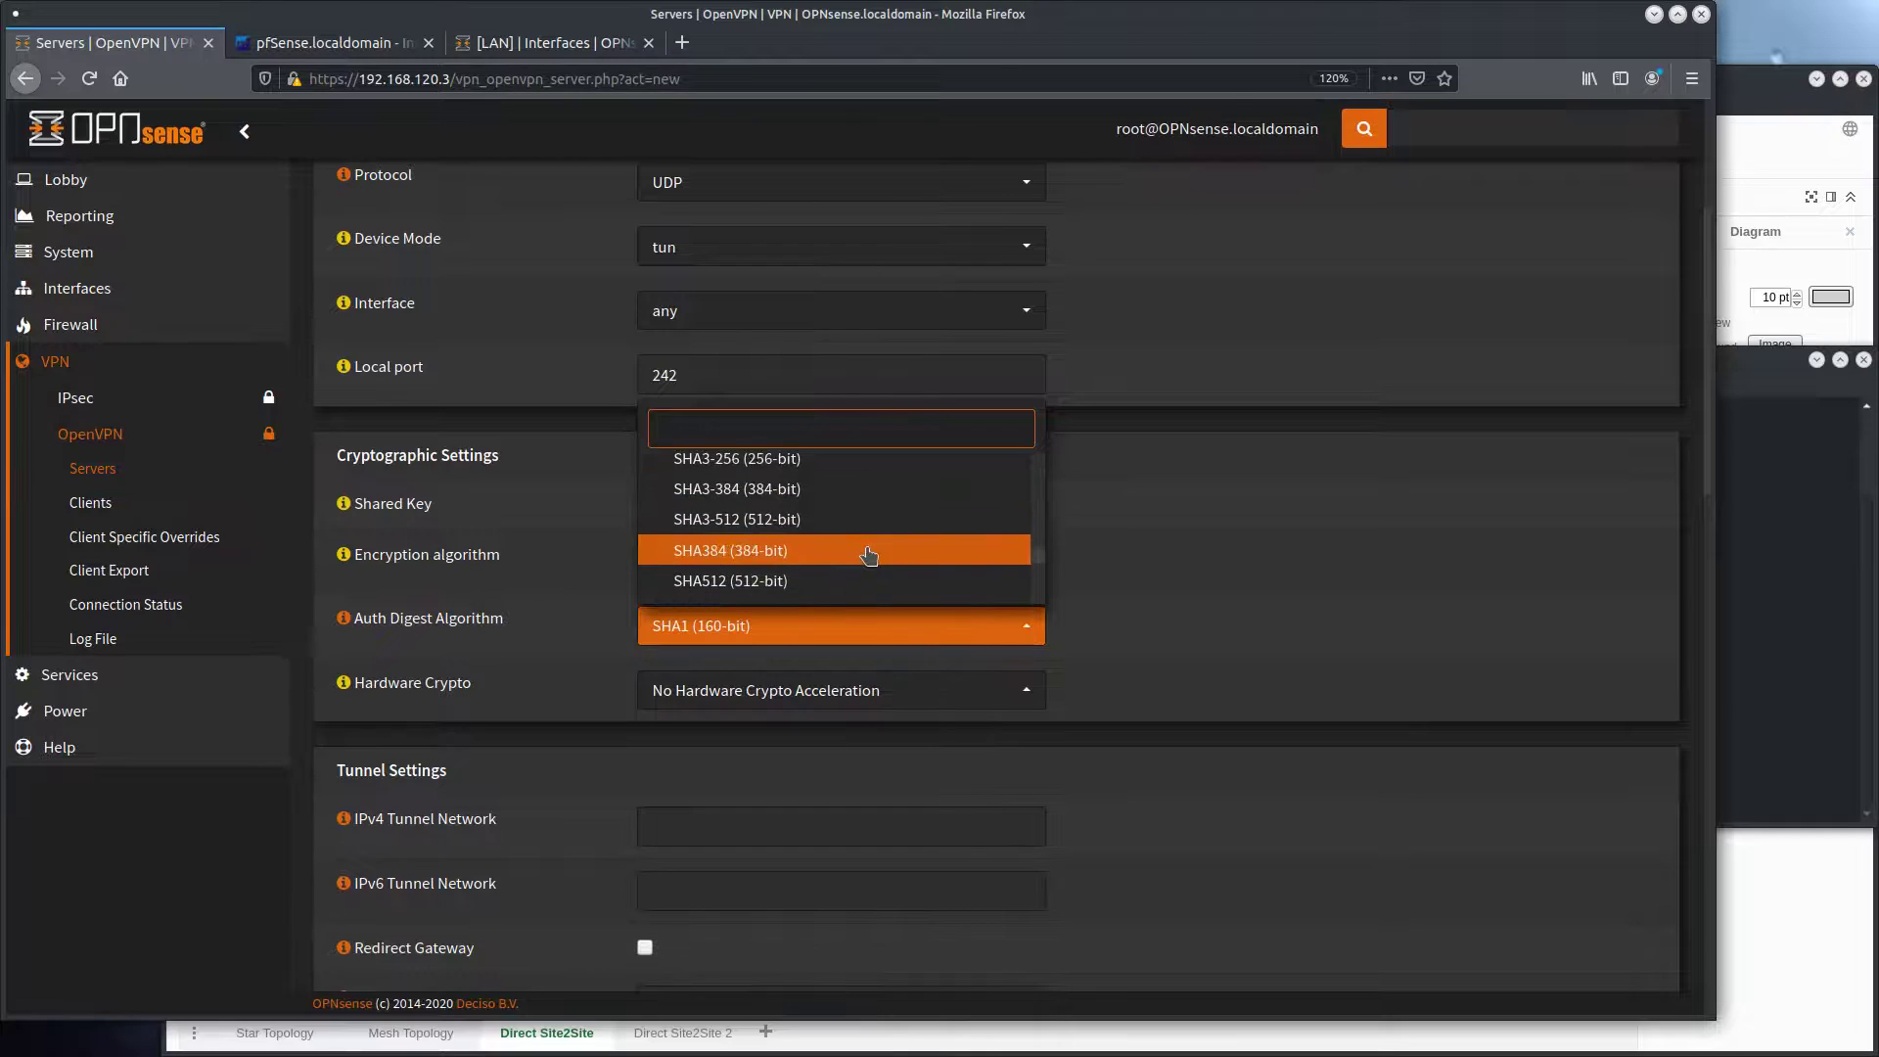
left_click(839, 516)
Set the server's hardware crypto option to Intel RDRAND engine - RAND
scroll(1057, 620, "down", 1)
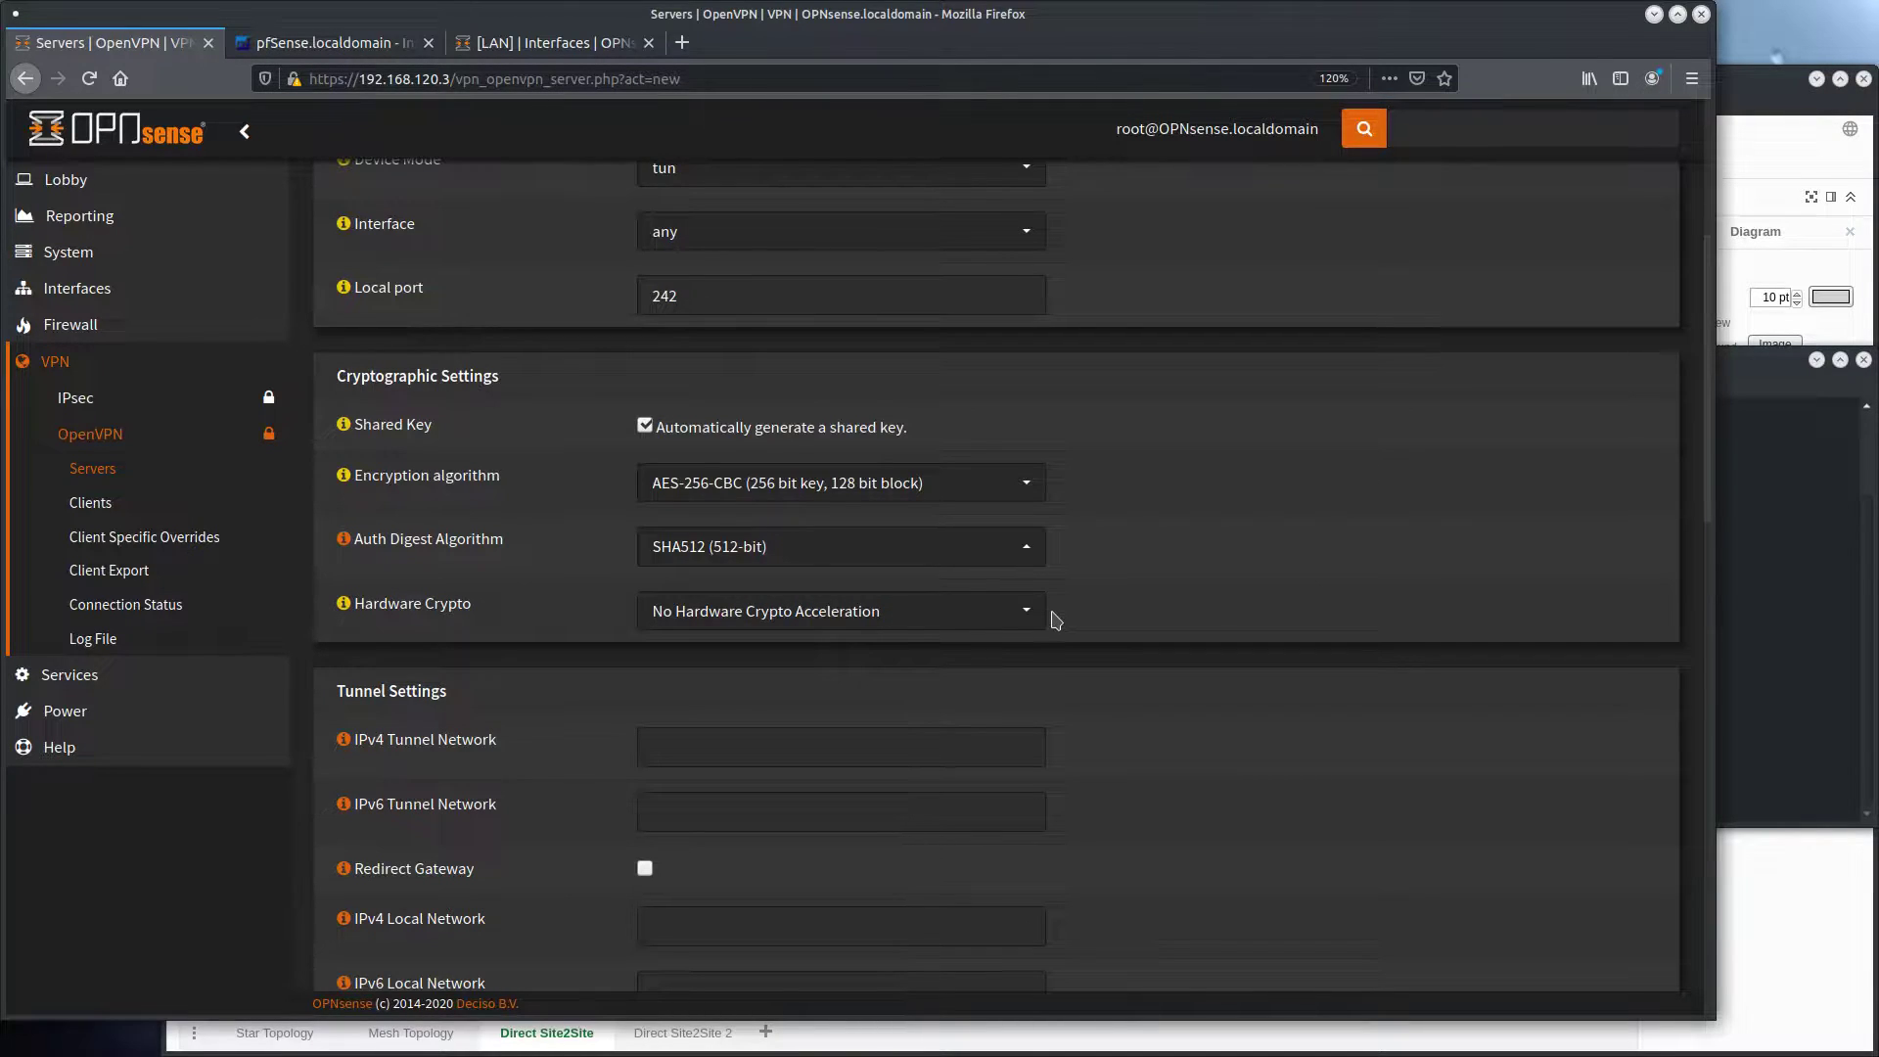
left_click(995, 613)
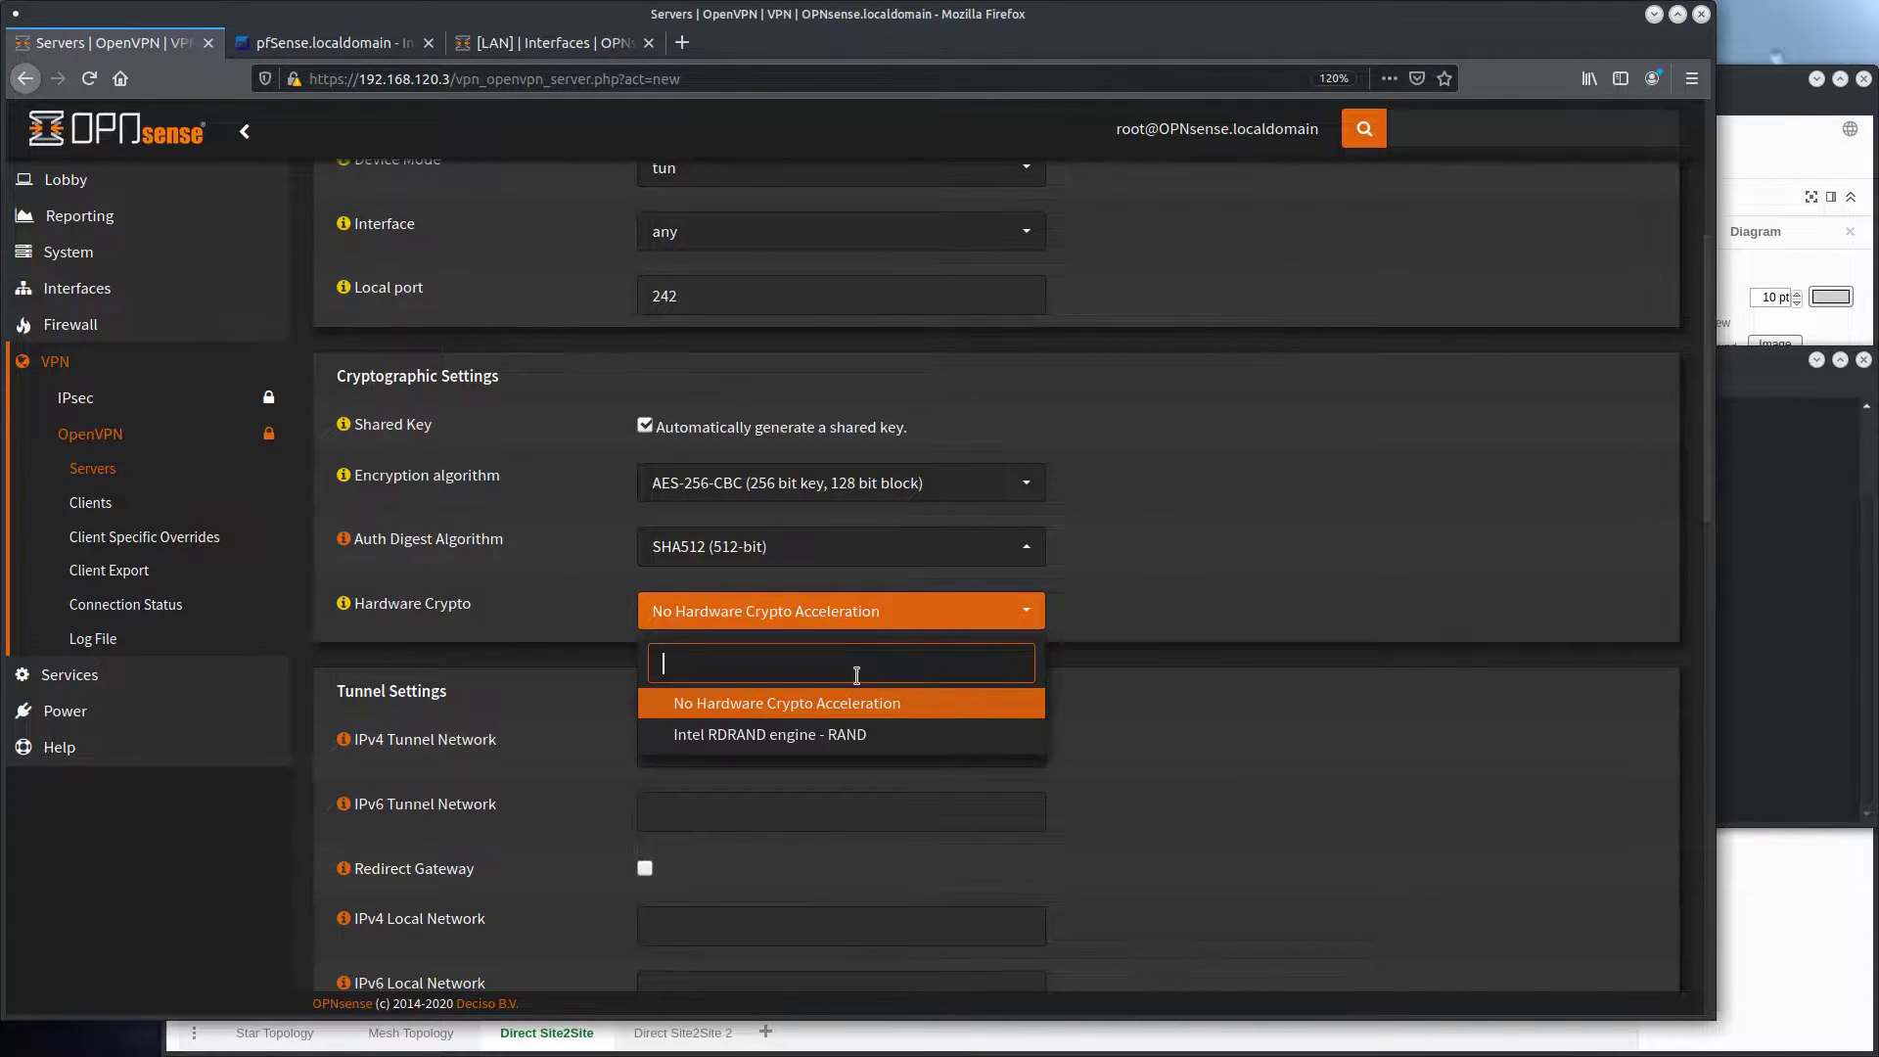
left_click(834, 742)
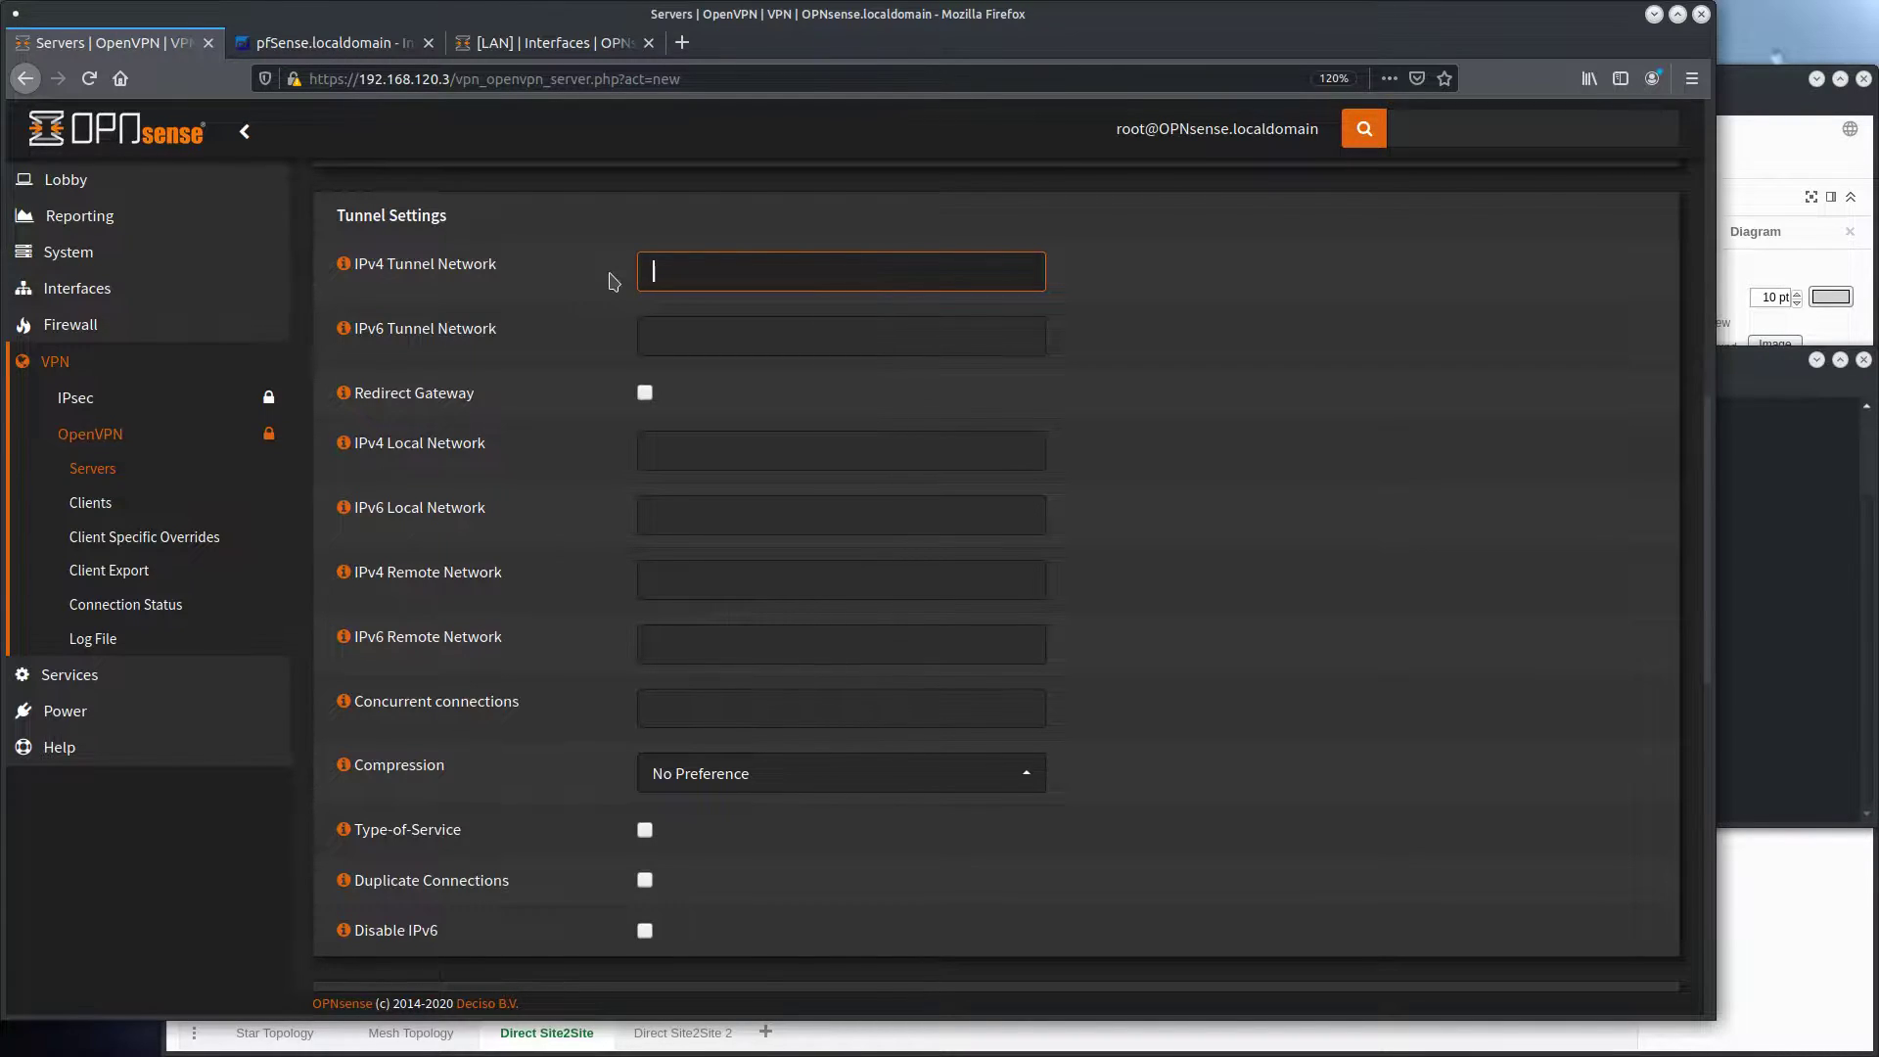
Set the IPv4 tunnel network to 172.16.0.0/24 and the IPv4 local network to 192.168.10.0/24
type("172.16.0.0/24")
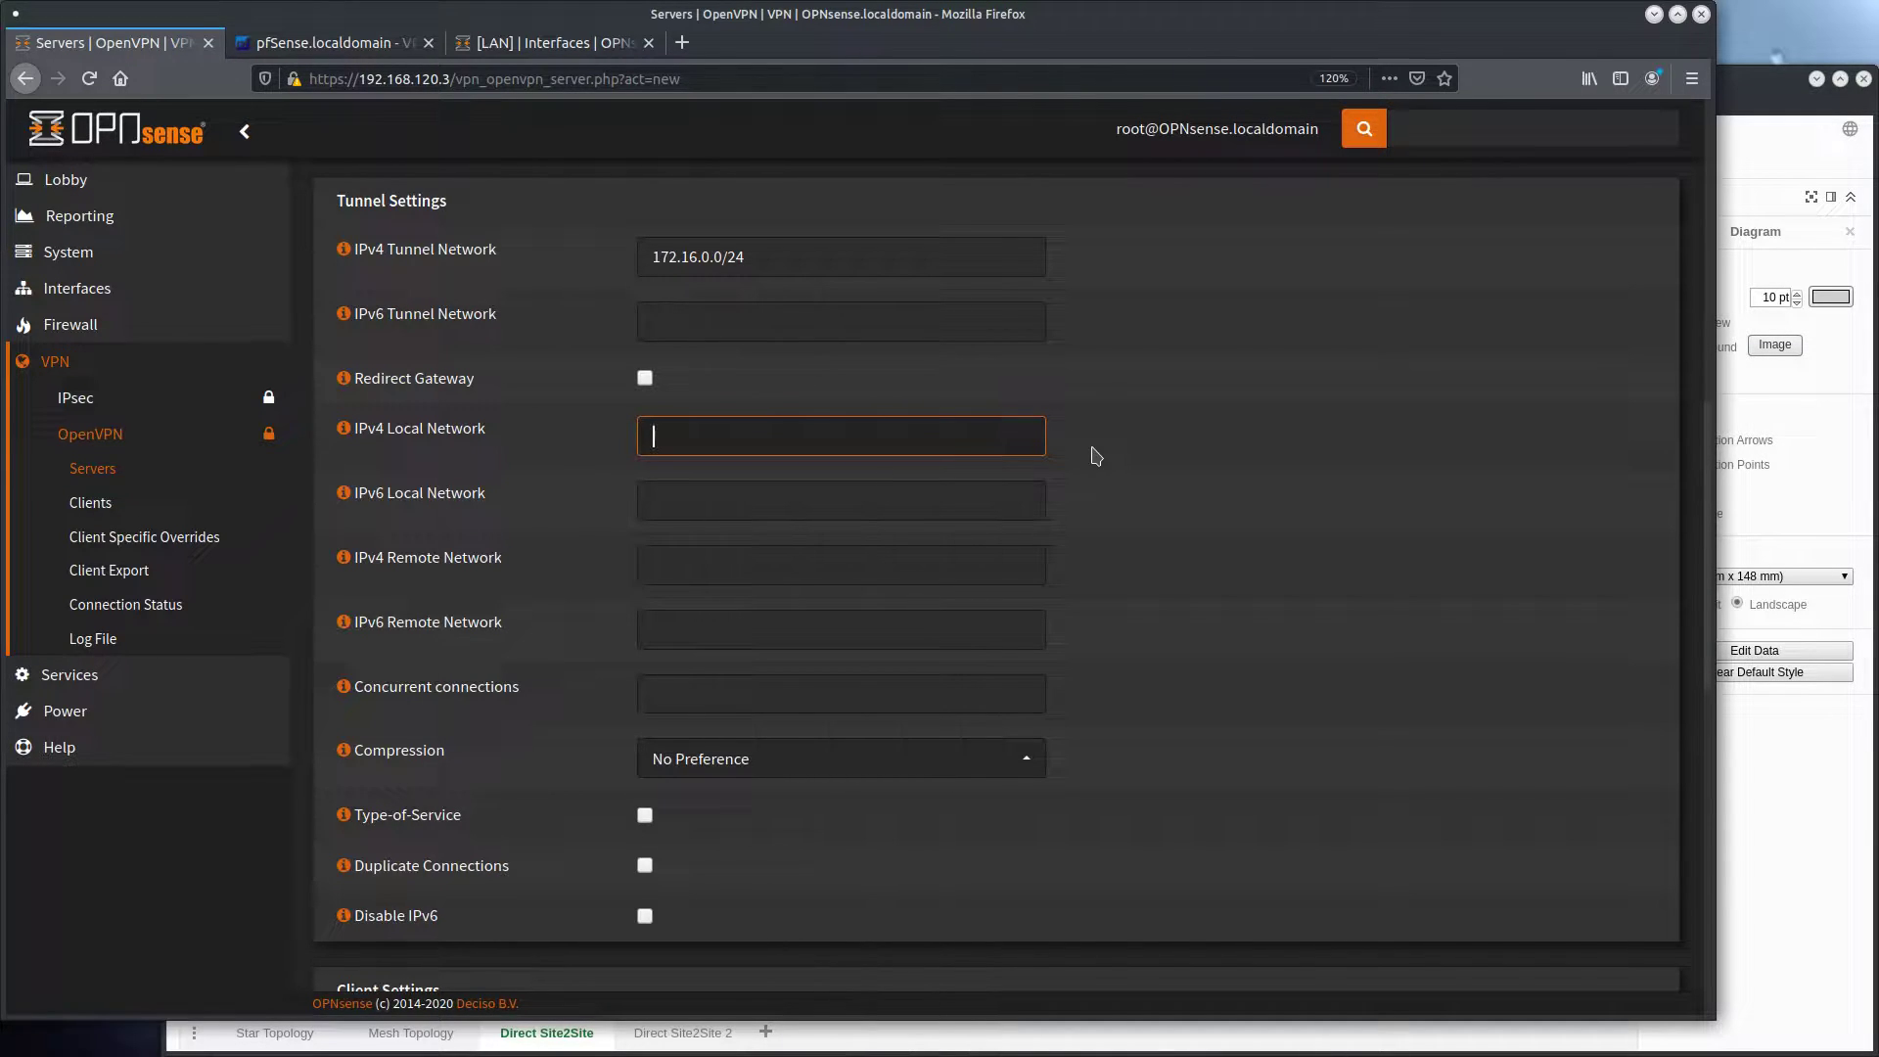
type("192.168.10.0/25")
key("BackSpace")
type("4")
key("Tab")
key("Tab")
scroll(1091, 405, "down", 3)
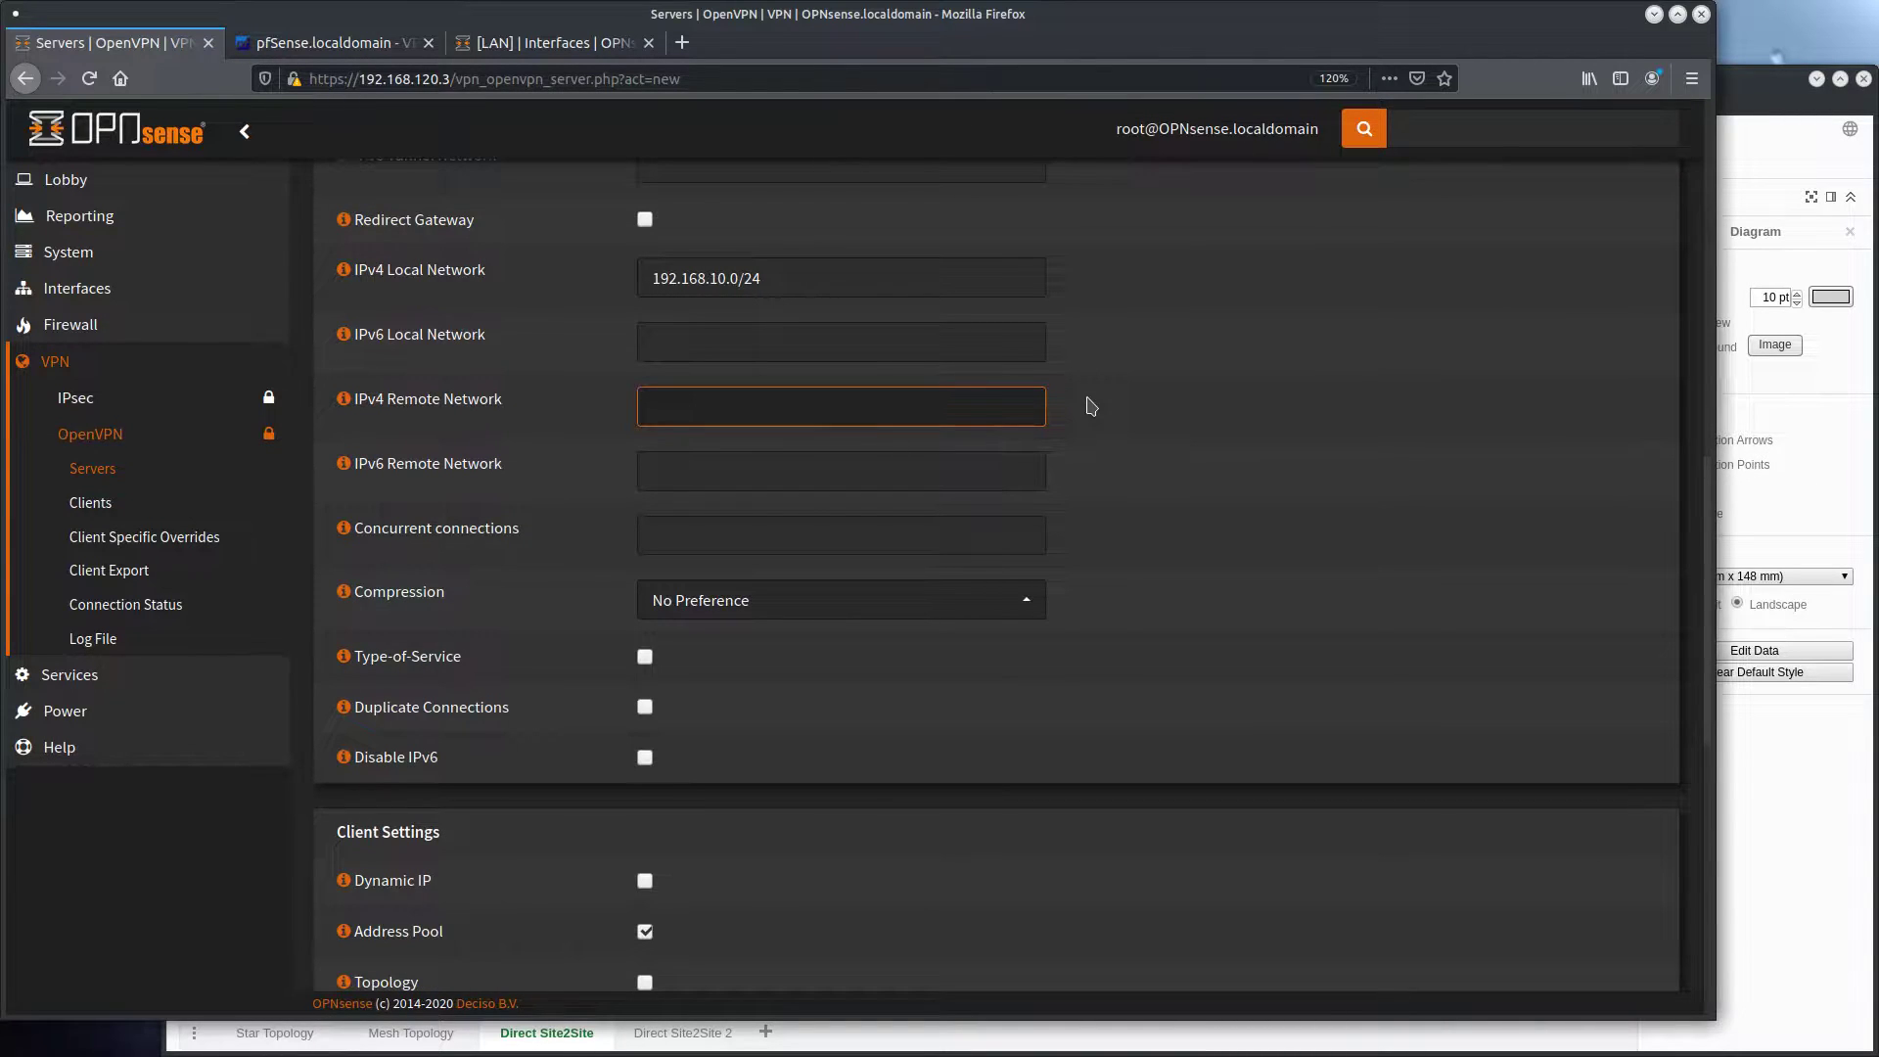
Set the OpenVPN server's IPv4 remote network to 192.168.11.0/24 and check it against the static IPv4 address of pfSense's LAN interface
type("192.167")
key("BackSpace")
type("8.11.0/24")
left_click(321, 52)
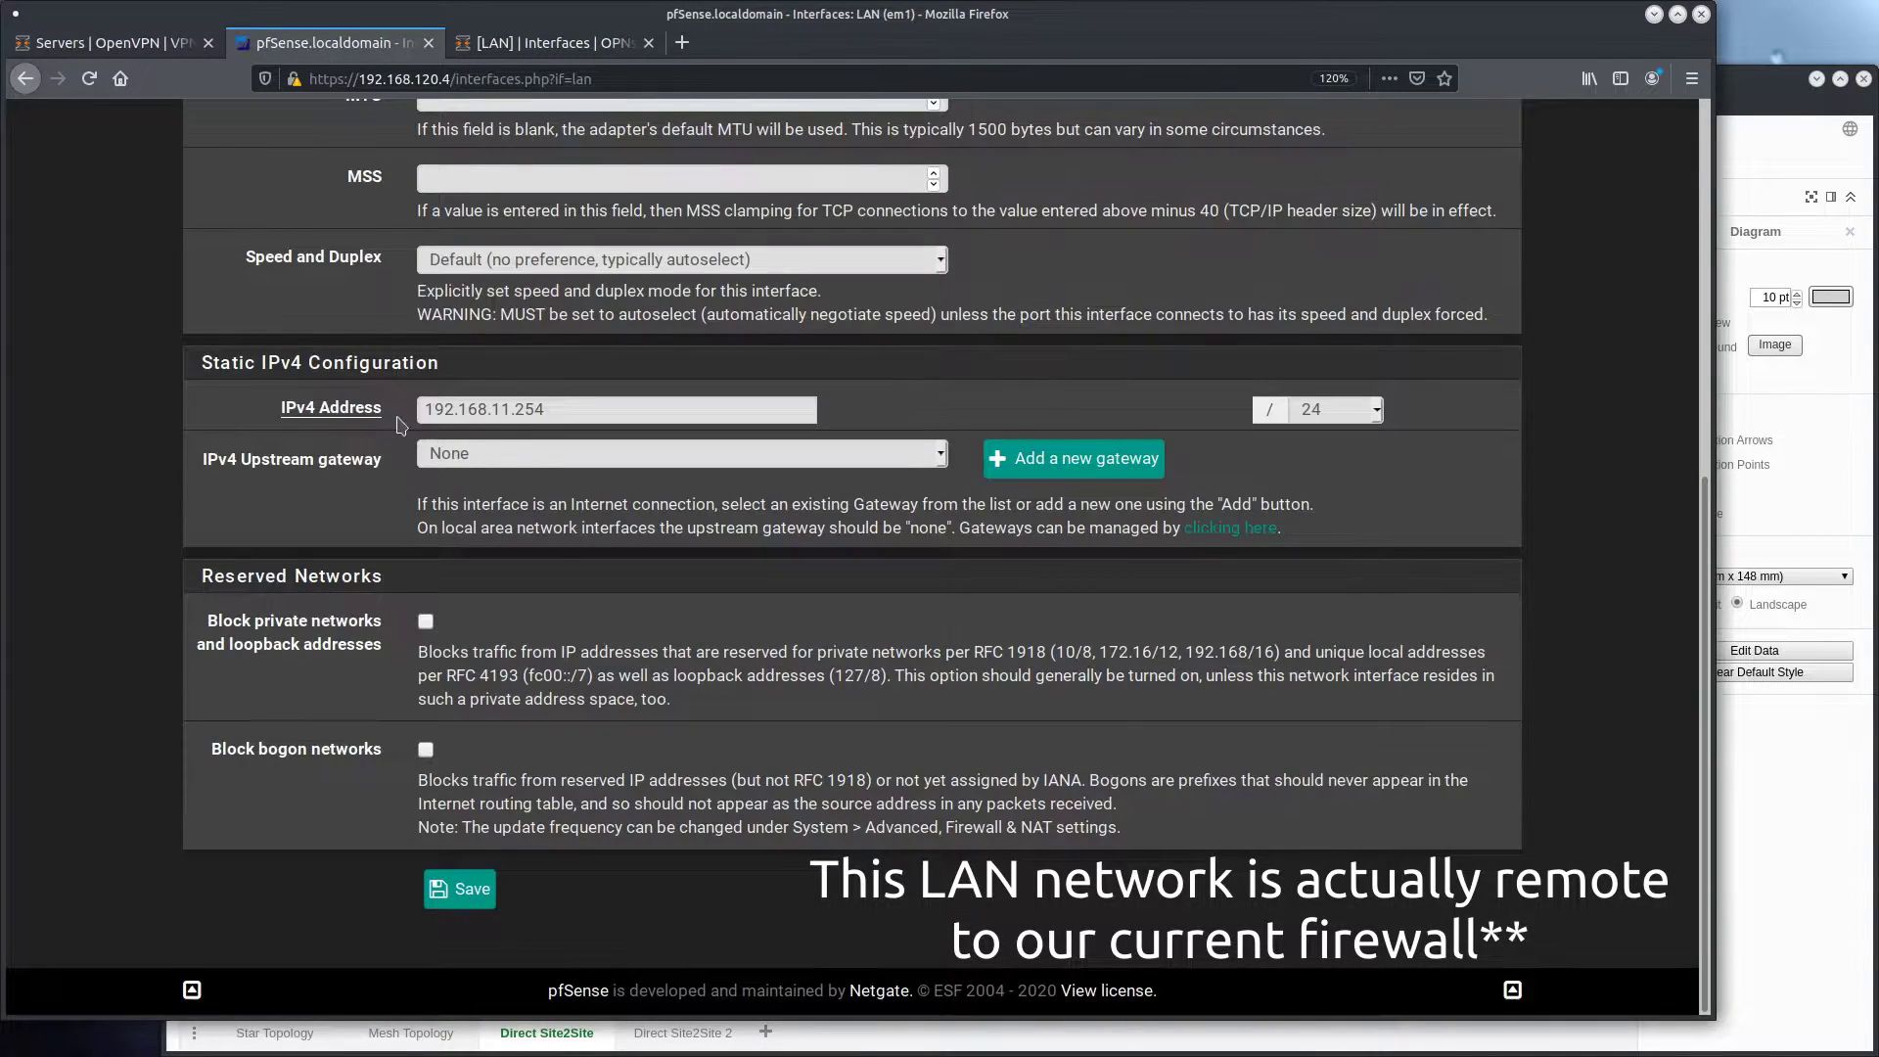
left_click_drag(204, 355, 658, 528)
left_click(603, 512)
left_click(179, 47)
left_click(903, 283)
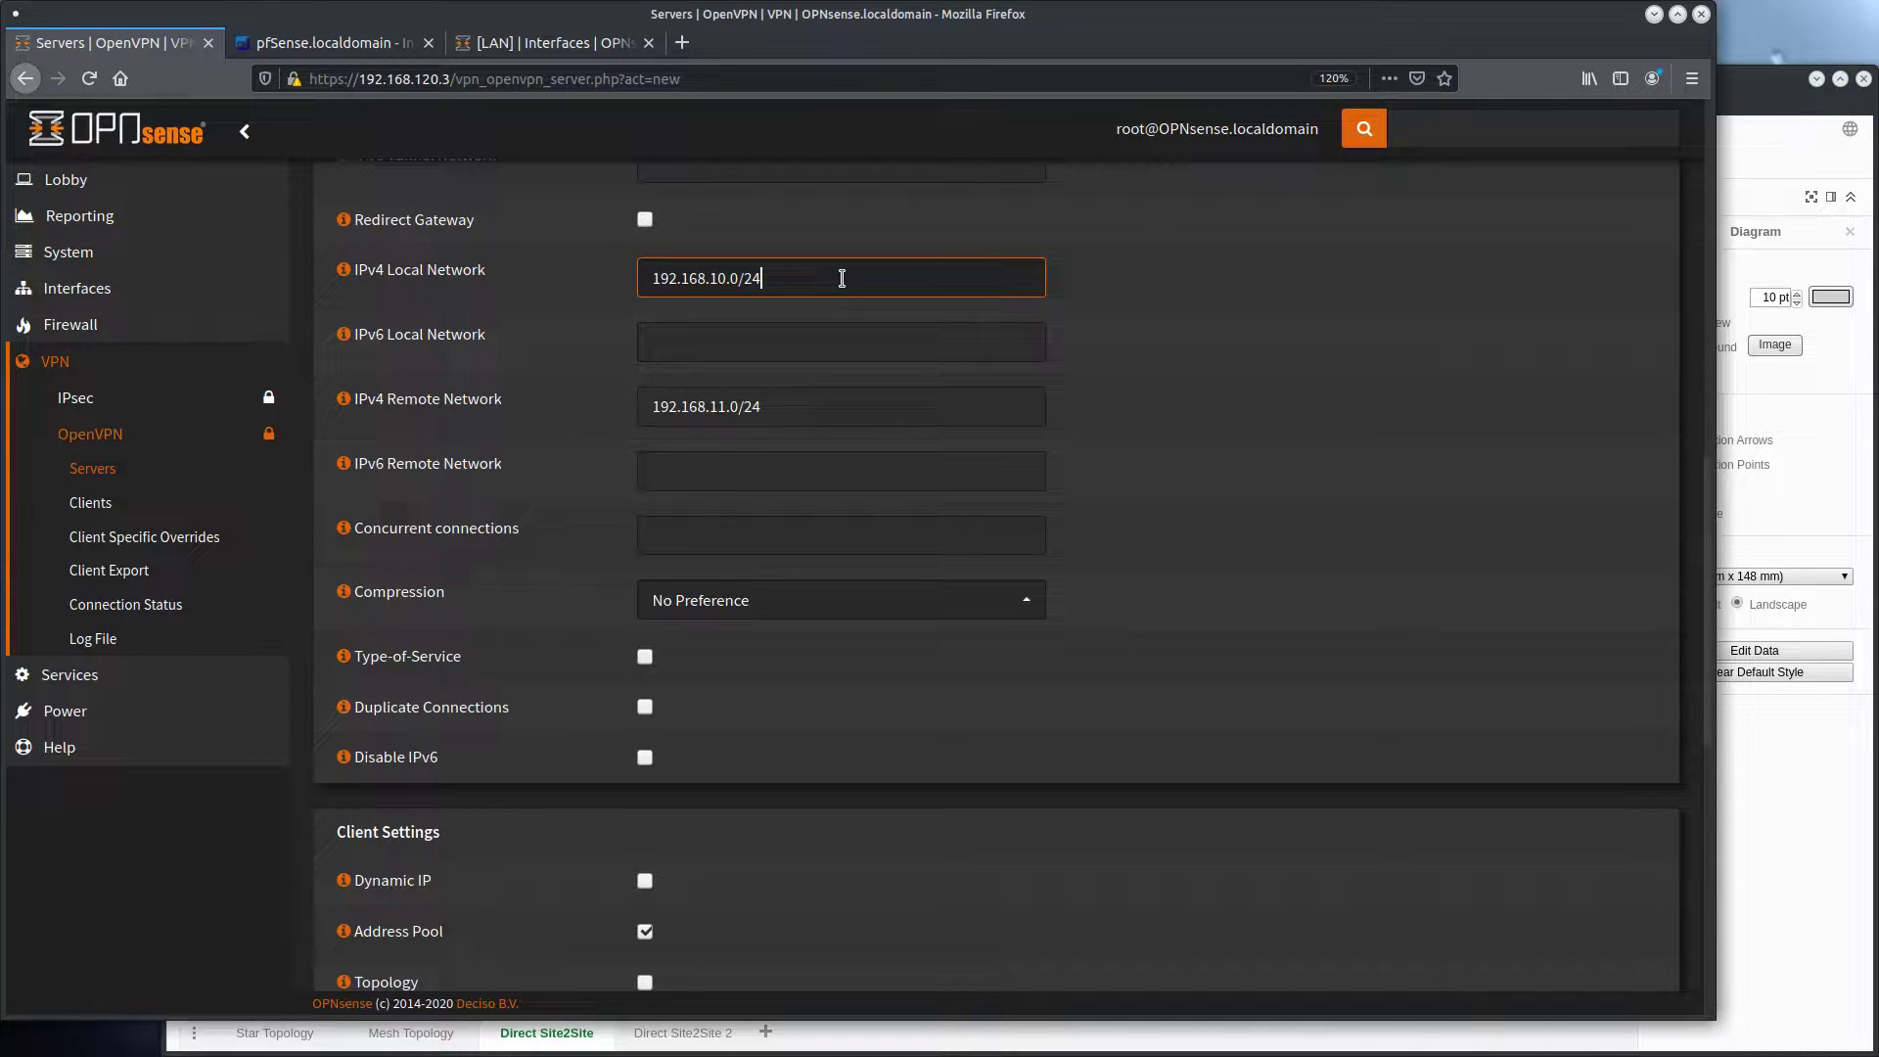
type("0.1")
type(".1.0/2")
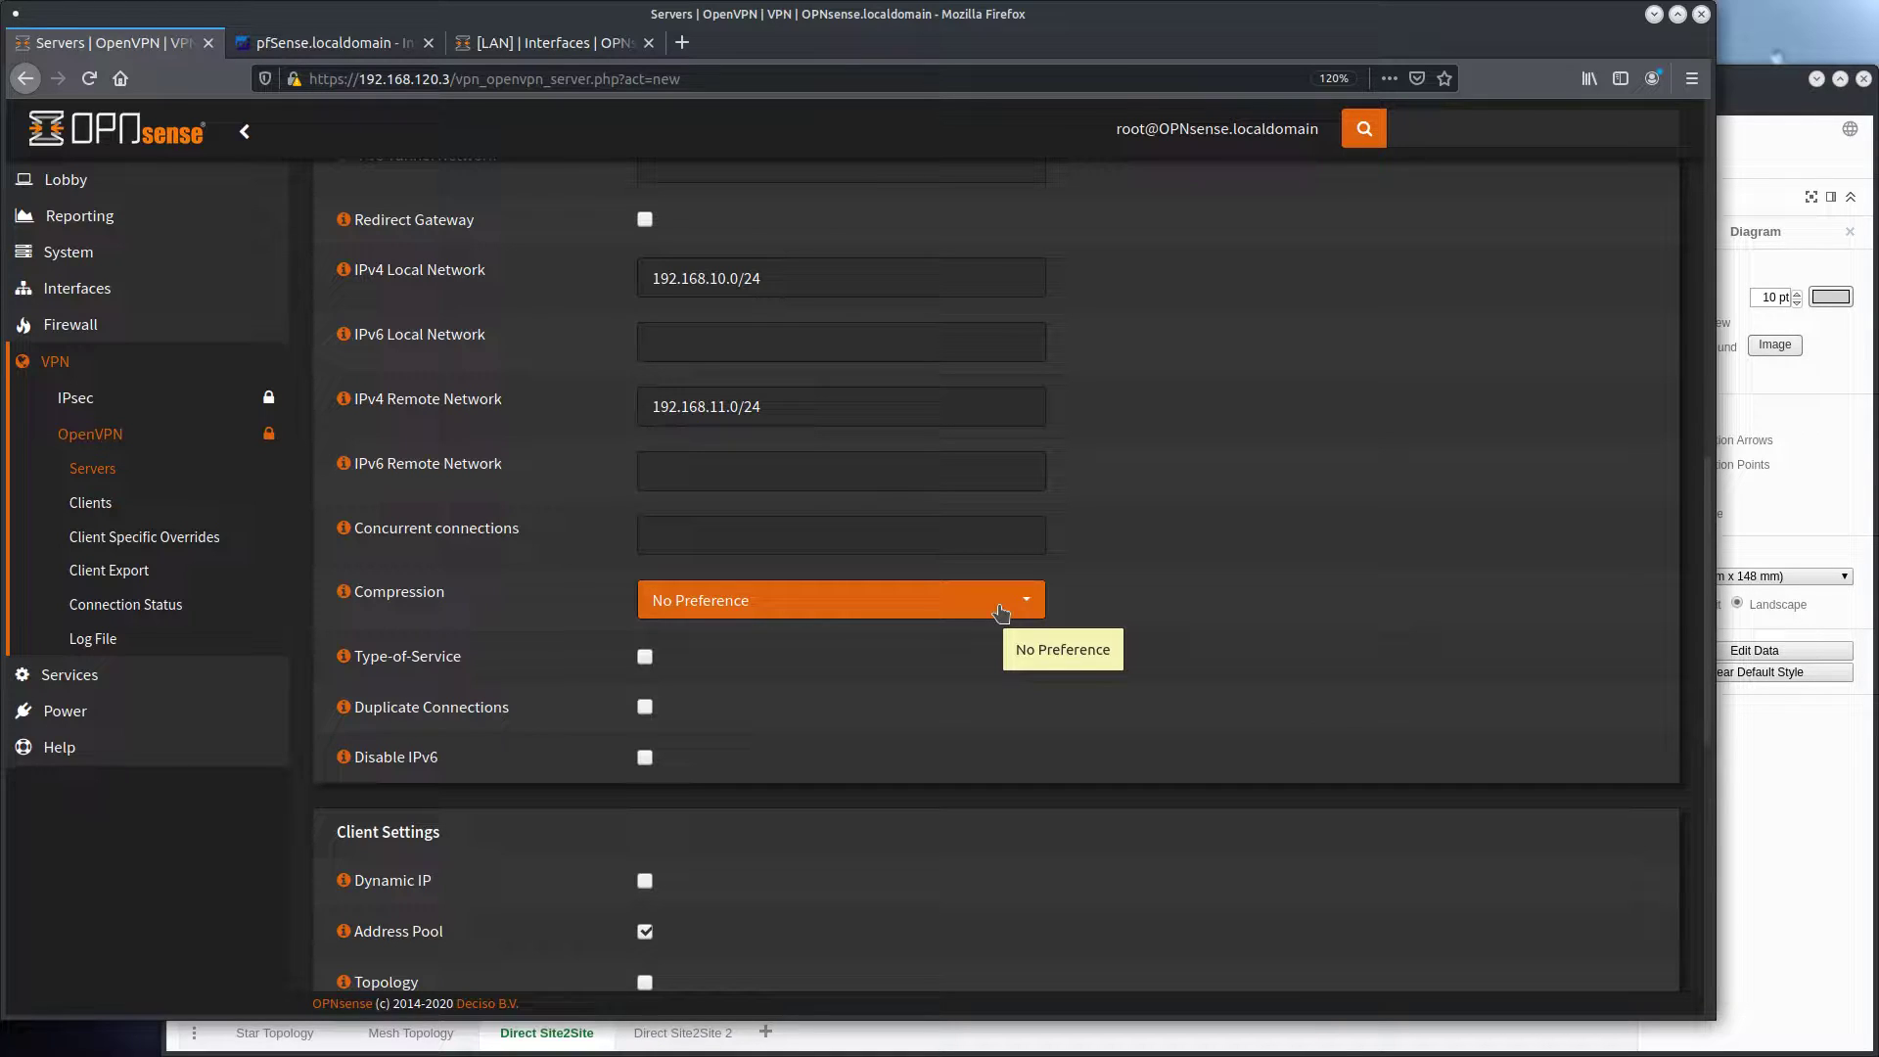
Set the server's compression to Enabled with Adaptive Compression and disable IPv6
left_click(1001, 613)
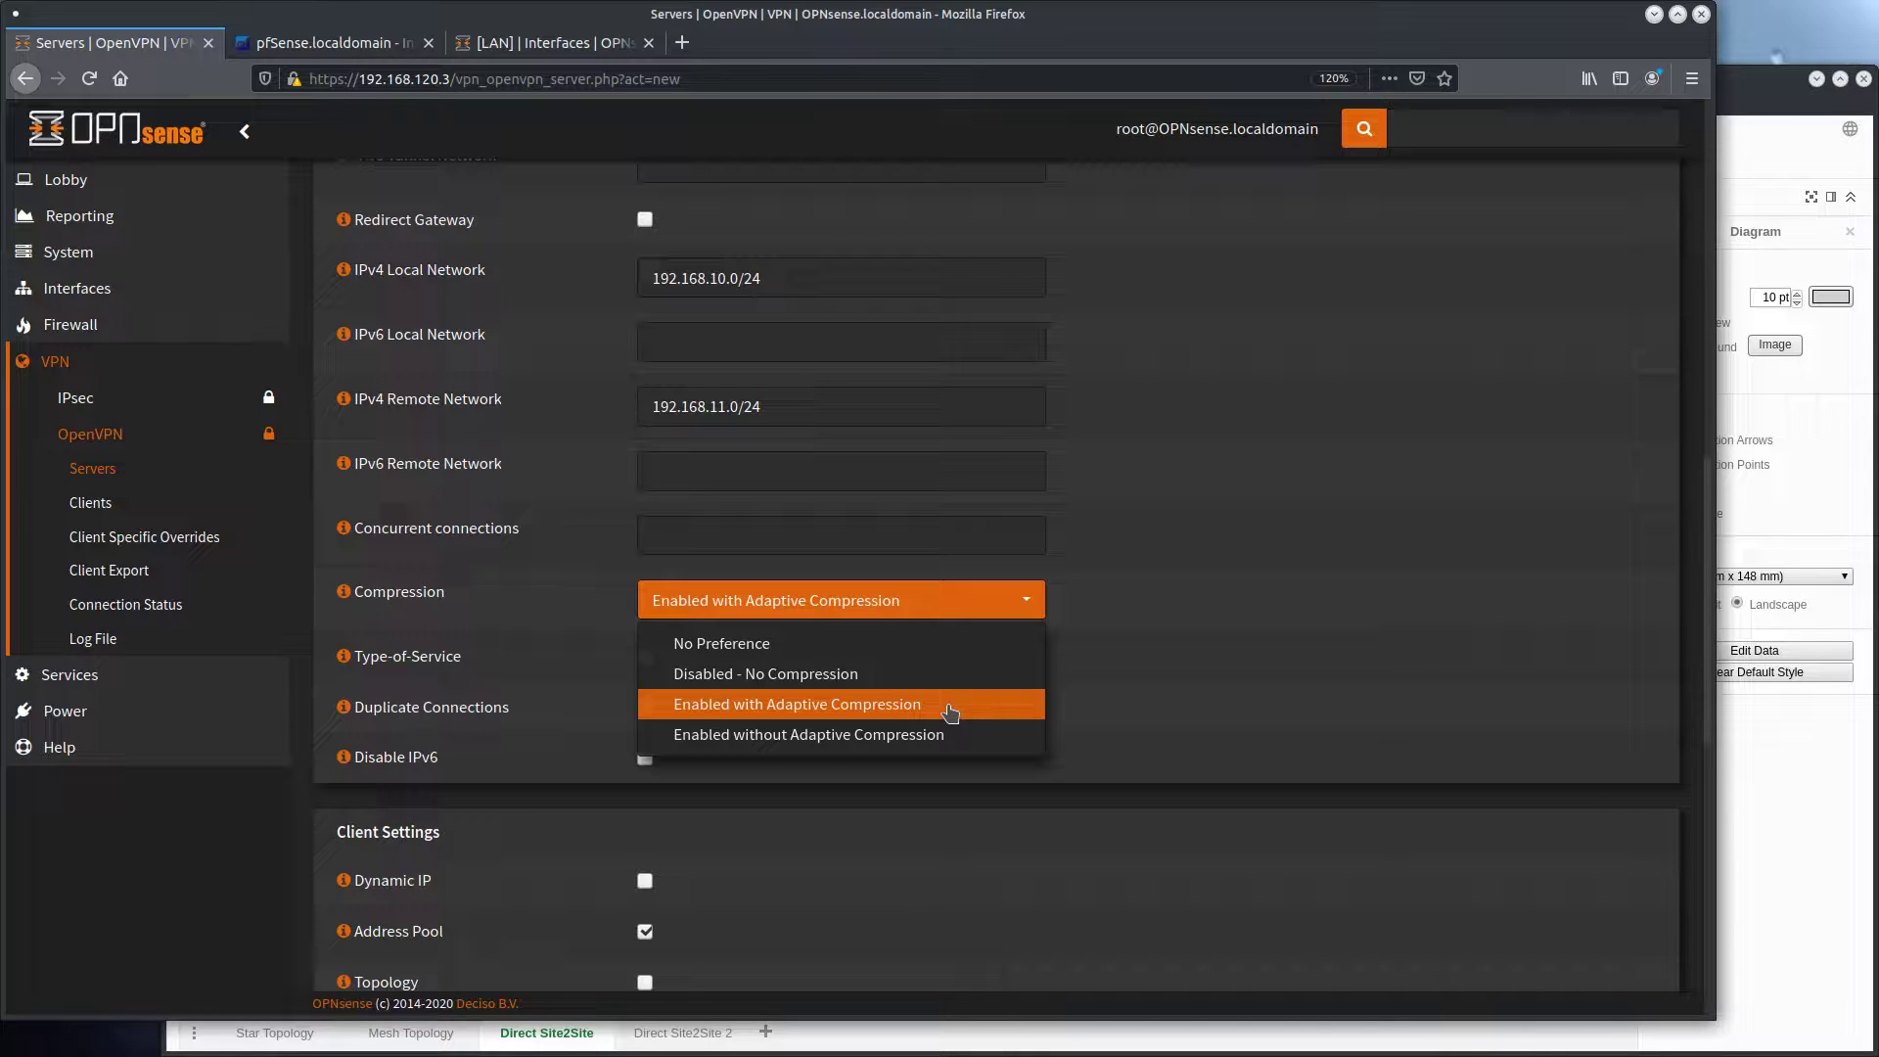
left_click(949, 713)
left_click(645, 758)
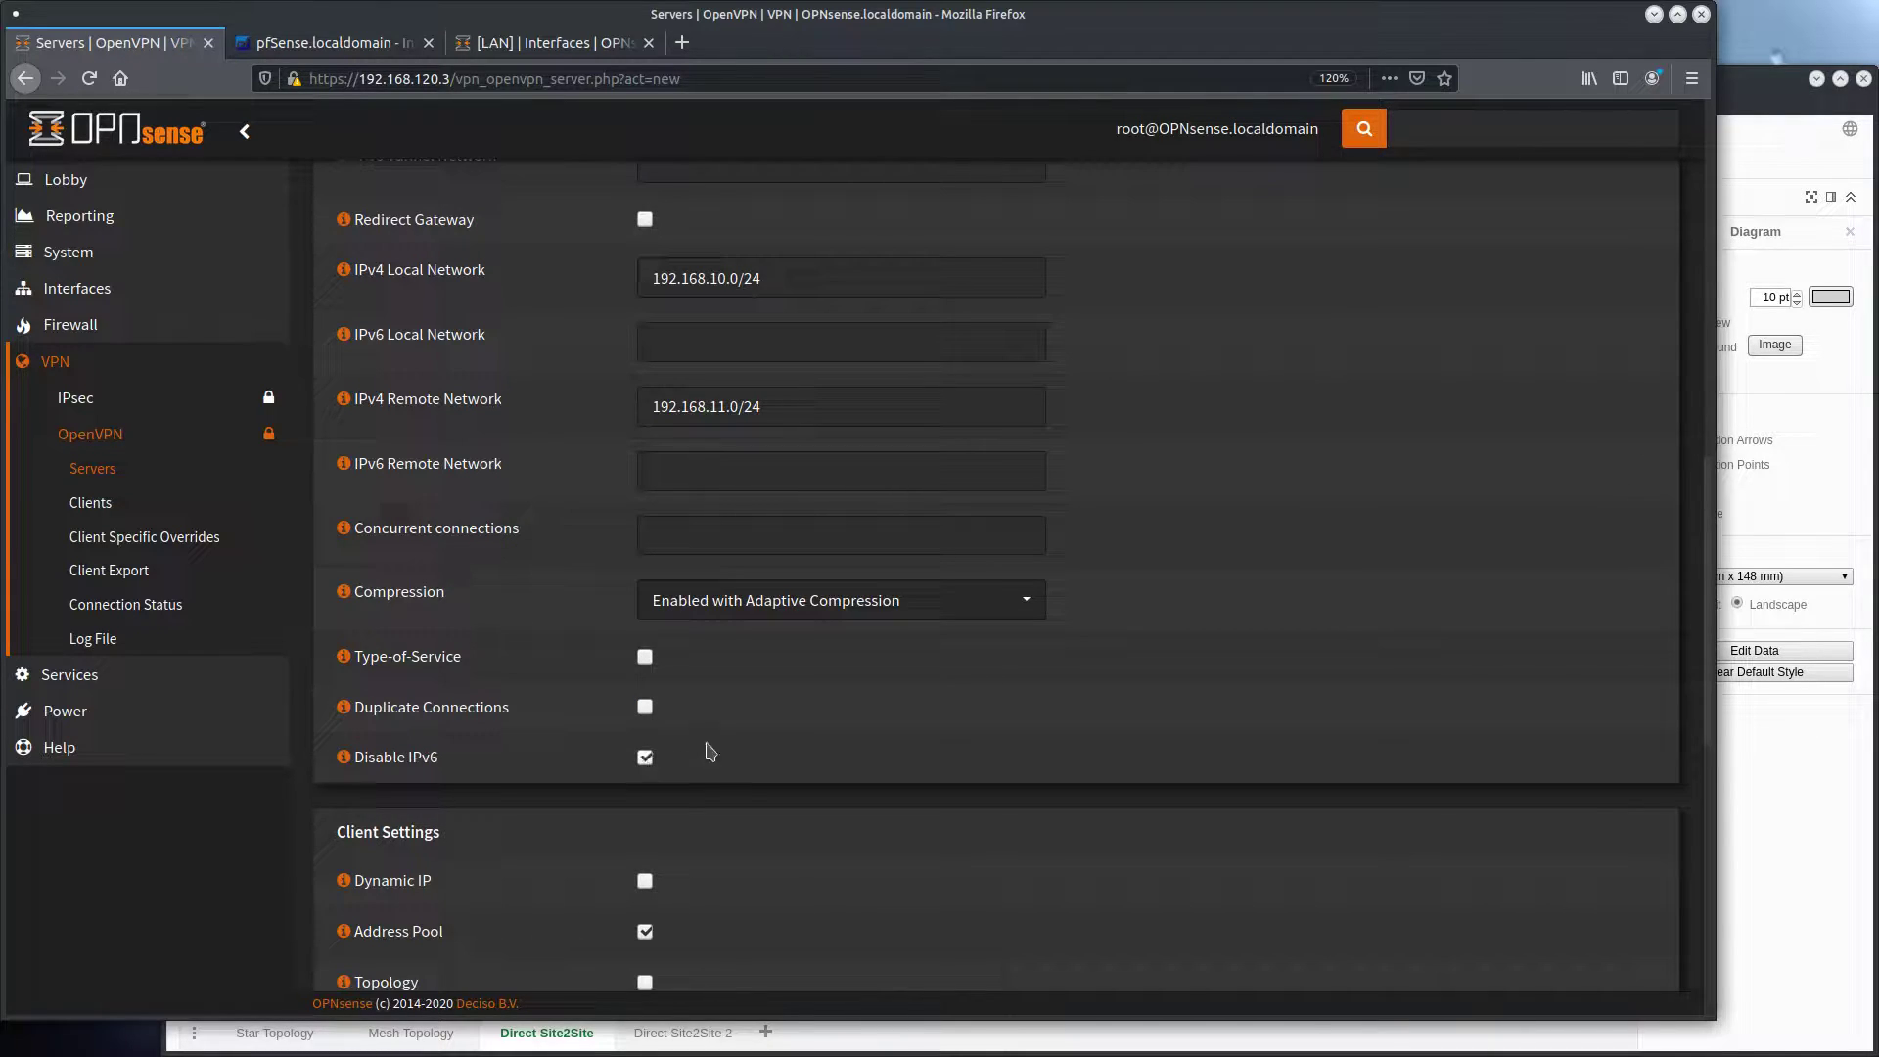
Review the client settings and advanced configuration without changing them, and save the OpenVPN server
scroll(840, 730, "down", 1)
scroll(840, 730, "down", 1)
scroll(840, 730, "down", 2)
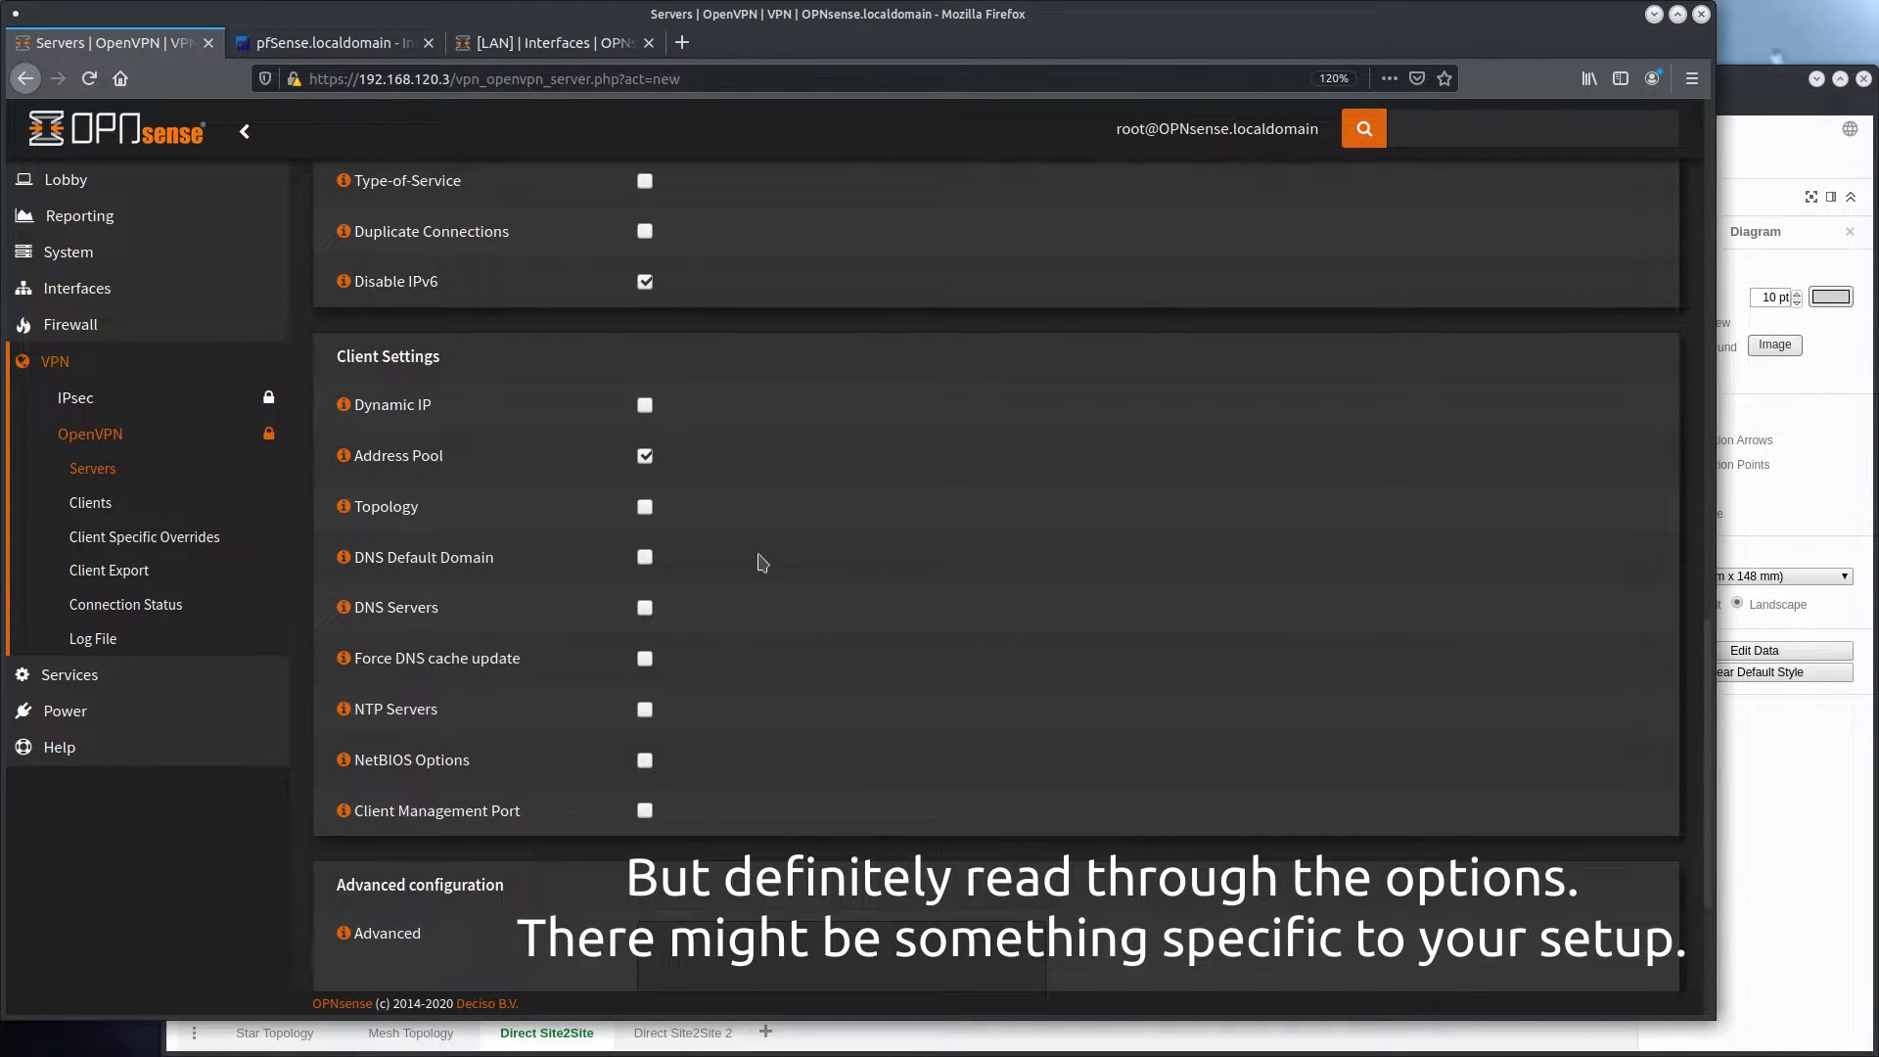
scroll(750, 545, "down", 3)
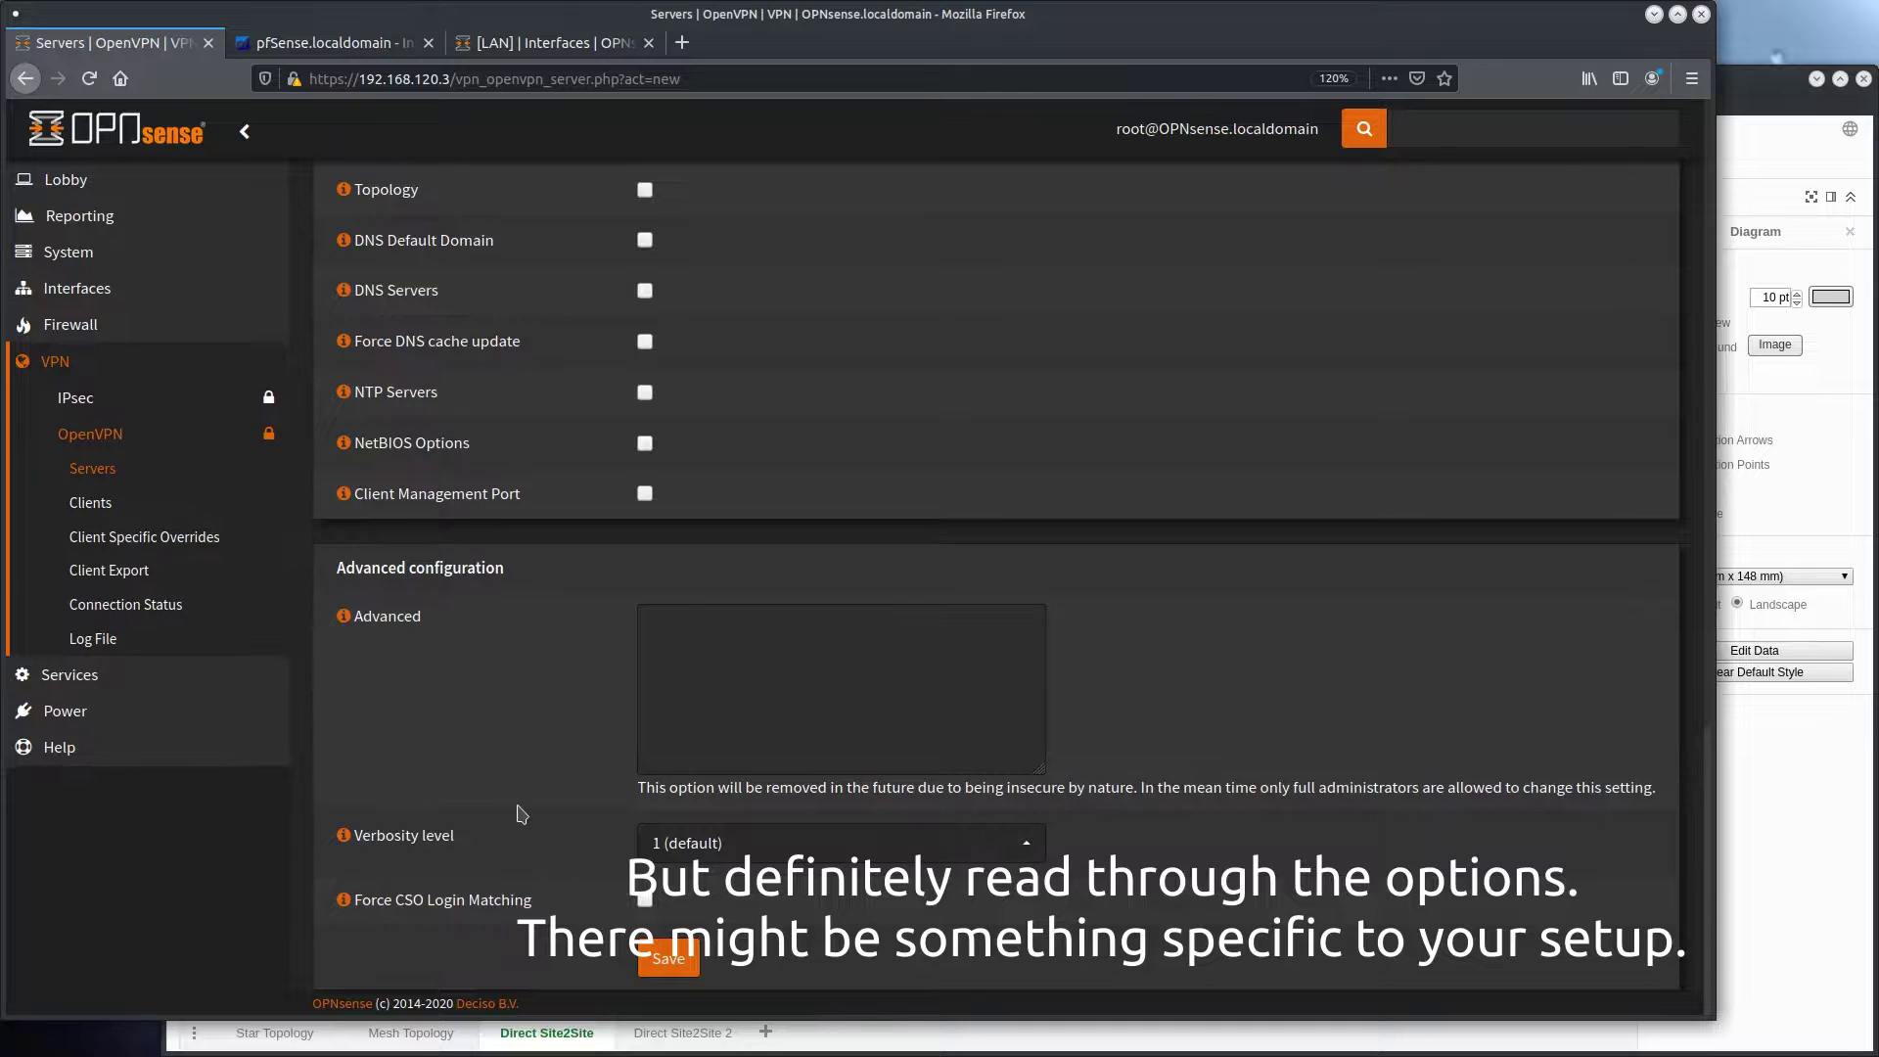
left_click(669, 963)
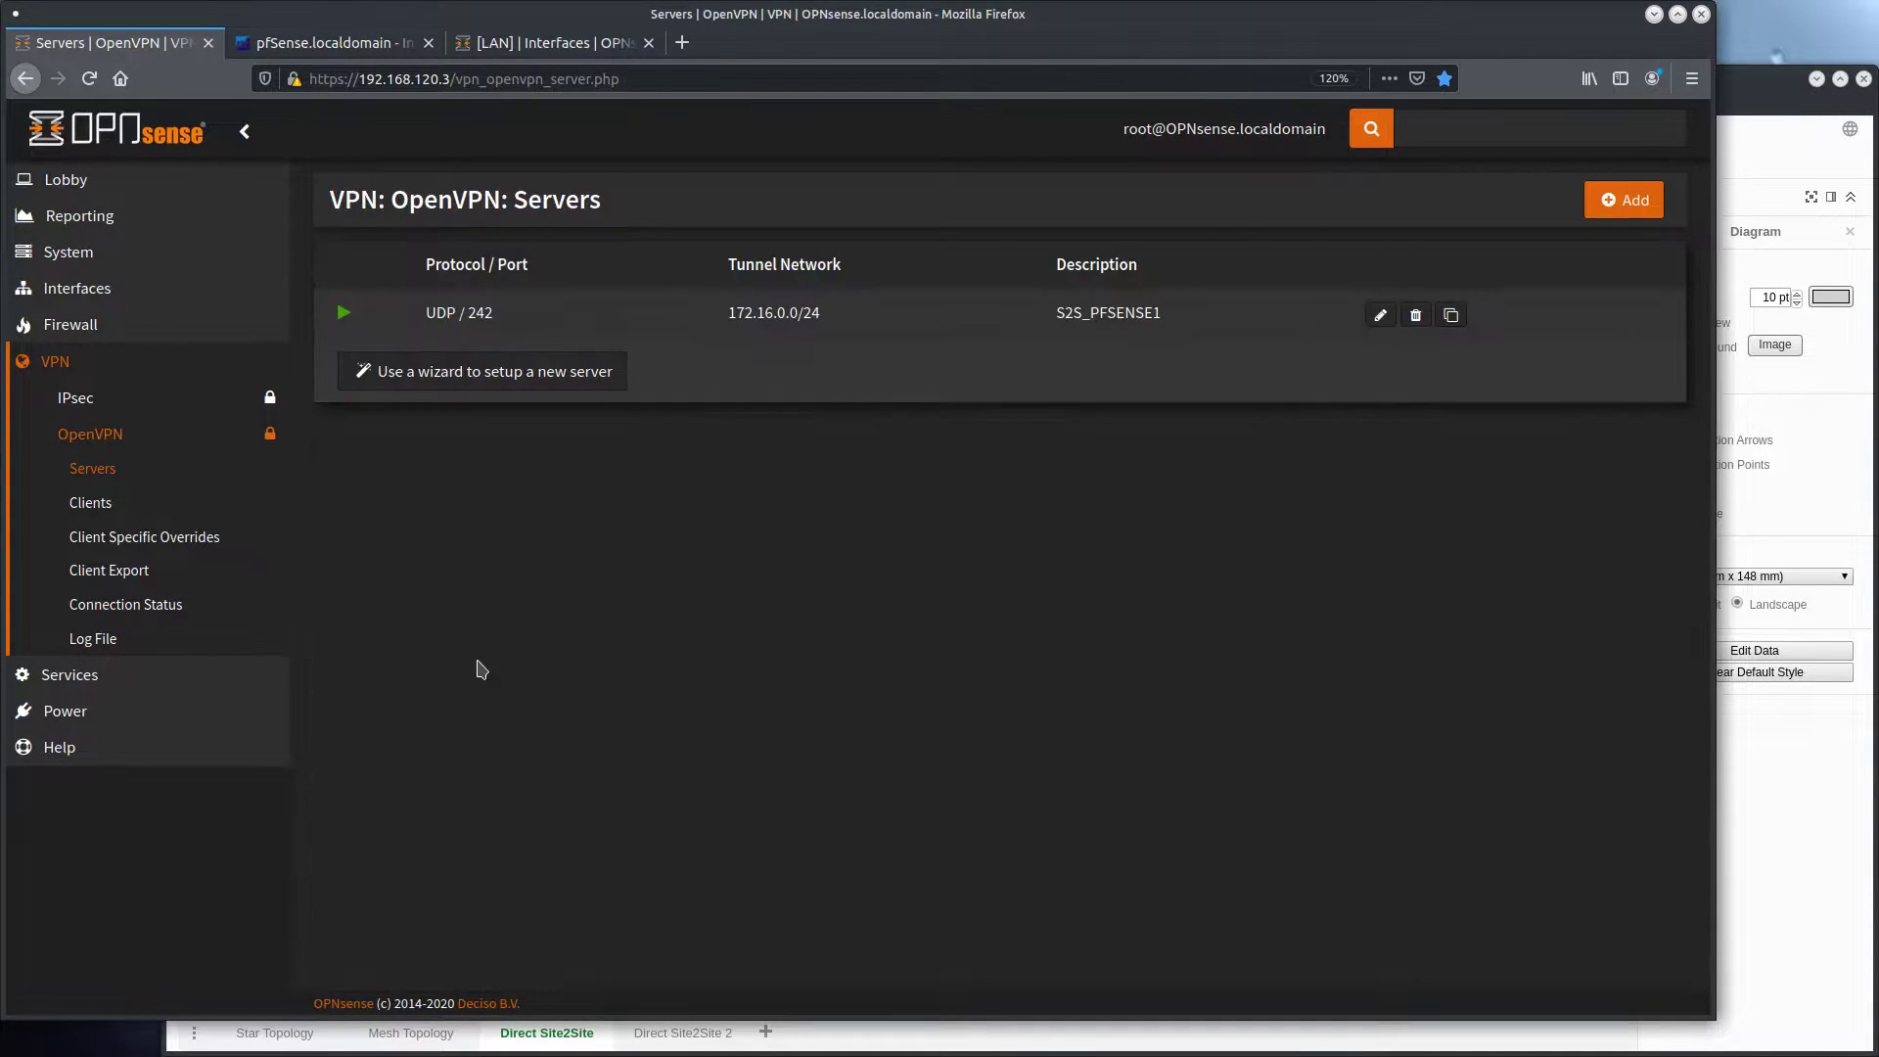
Copy the port number of the S2S_PFSENSE1 server and add a new firewall rule on the WAN interface
double_click(480, 312)
right_click(482, 312)
left_click(519, 319)
left_click(131, 337)
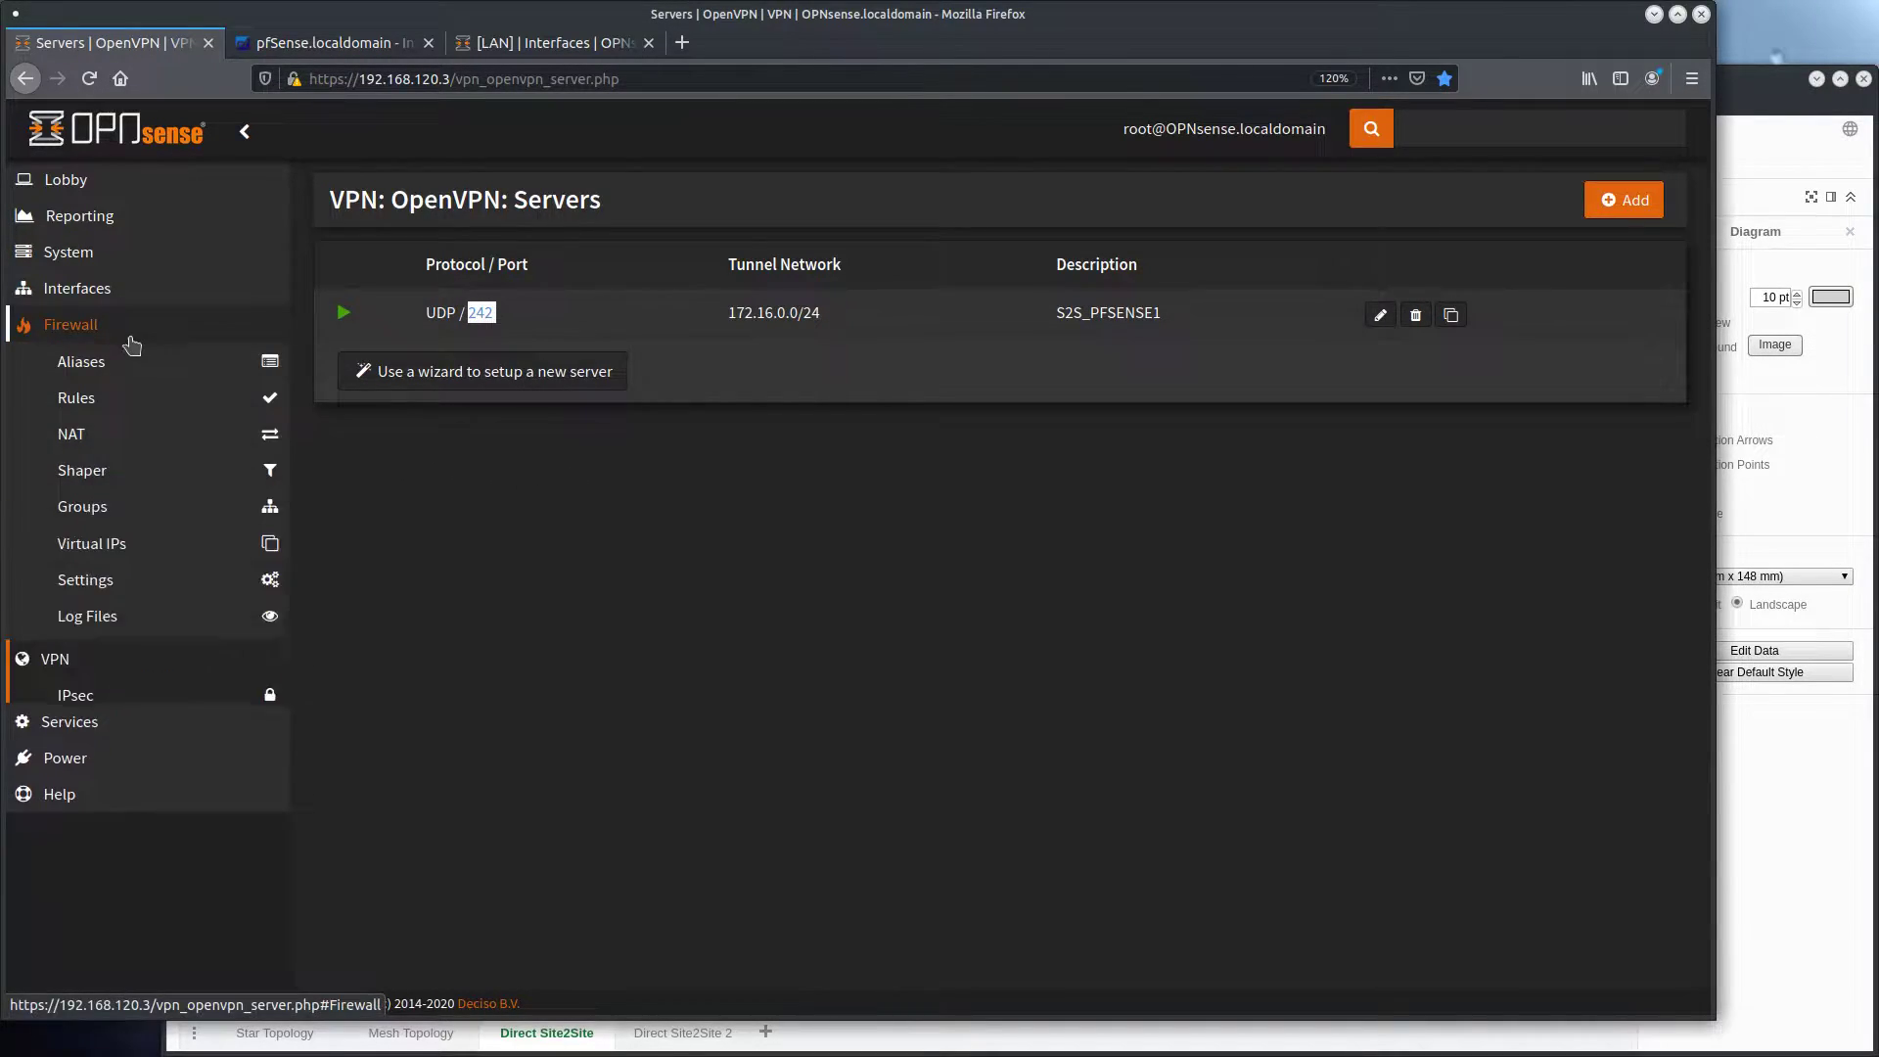
left_click(117, 401)
left_click(118, 535)
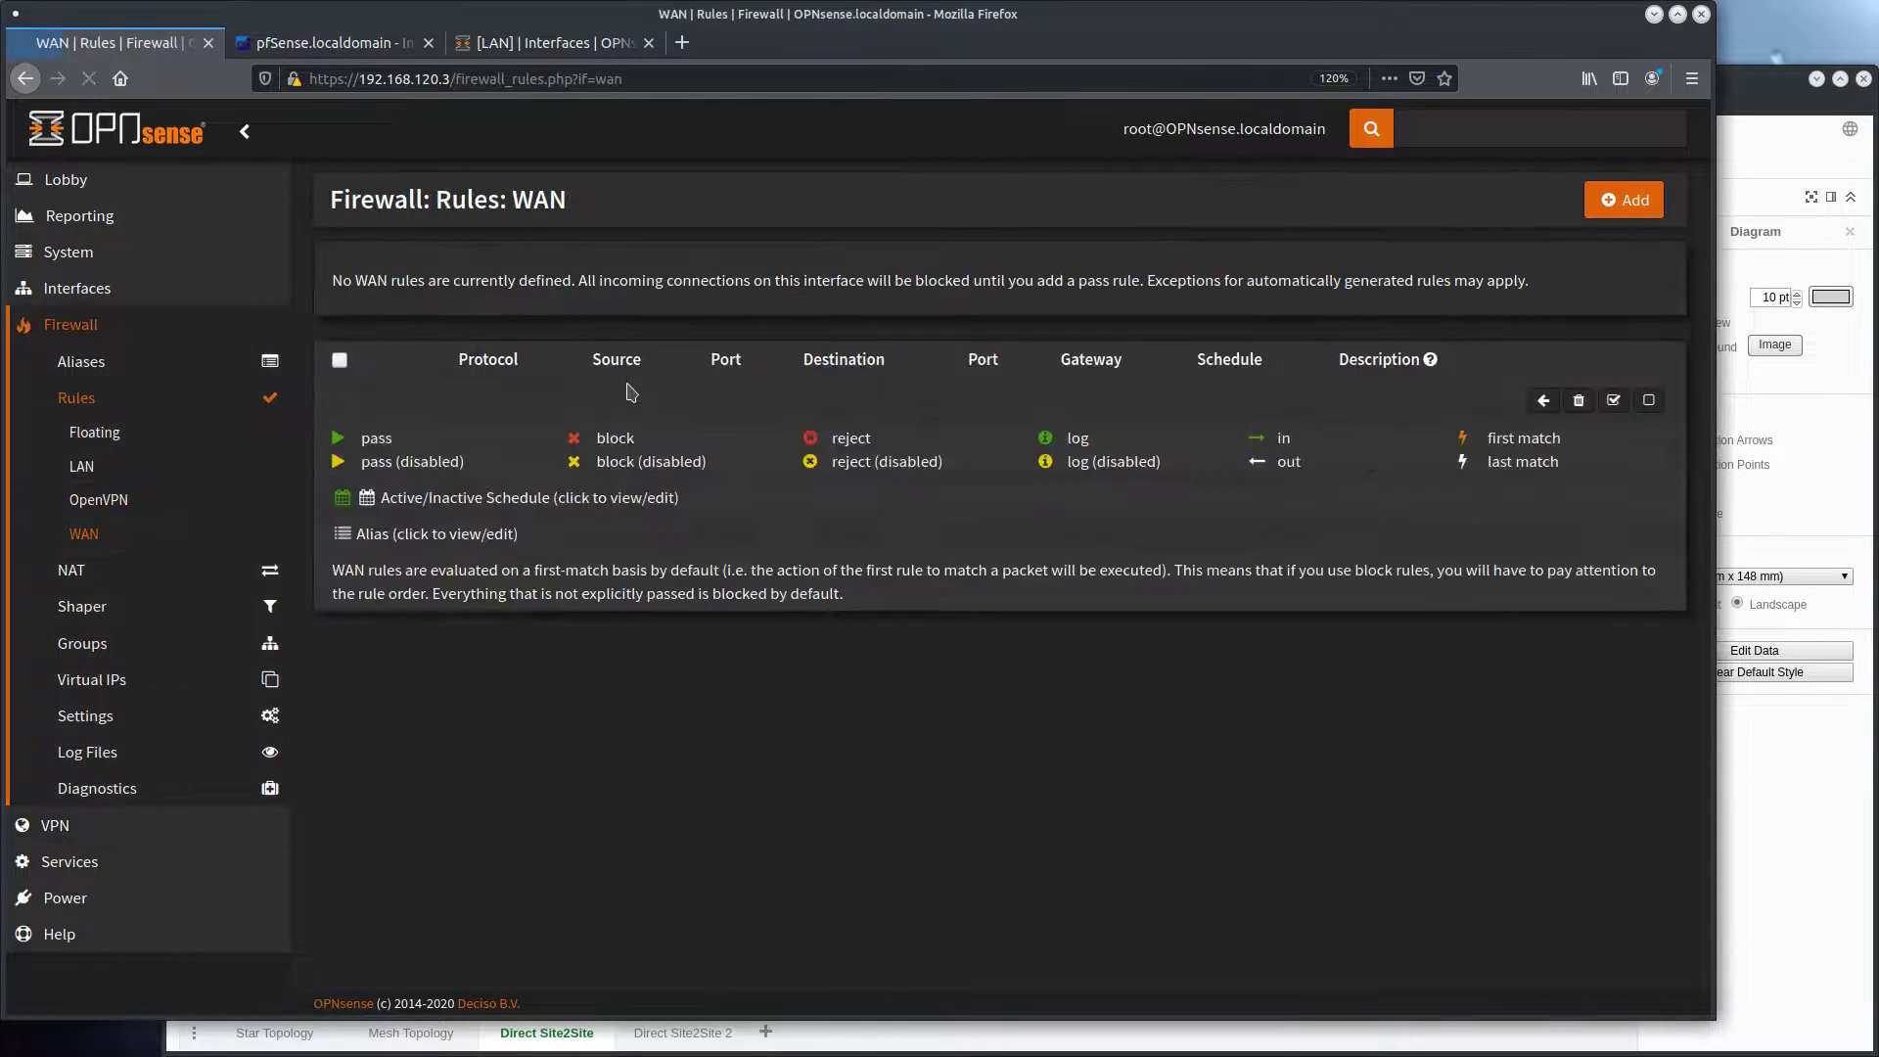
left_click(1625, 200)
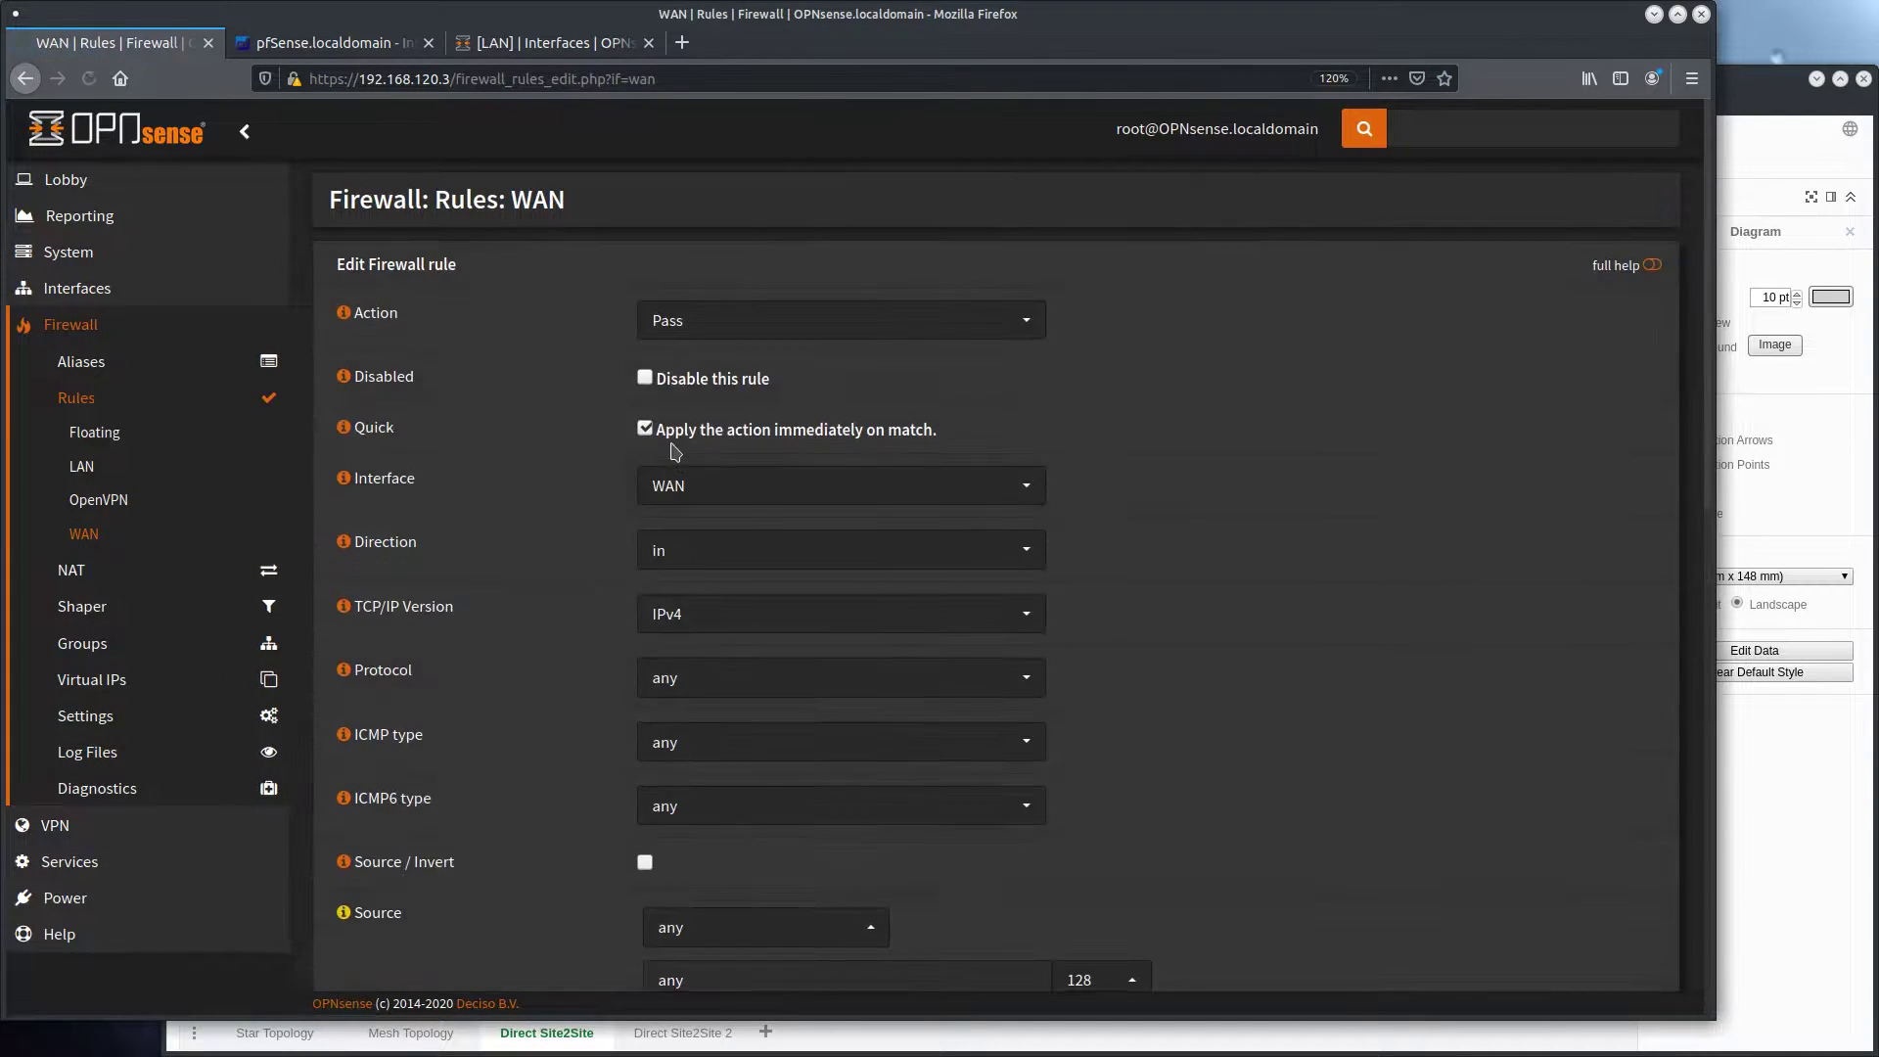
Set the WAN rule's protocol to UDP and its destination to This Firewall
scroll(587, 323, "down", 1)
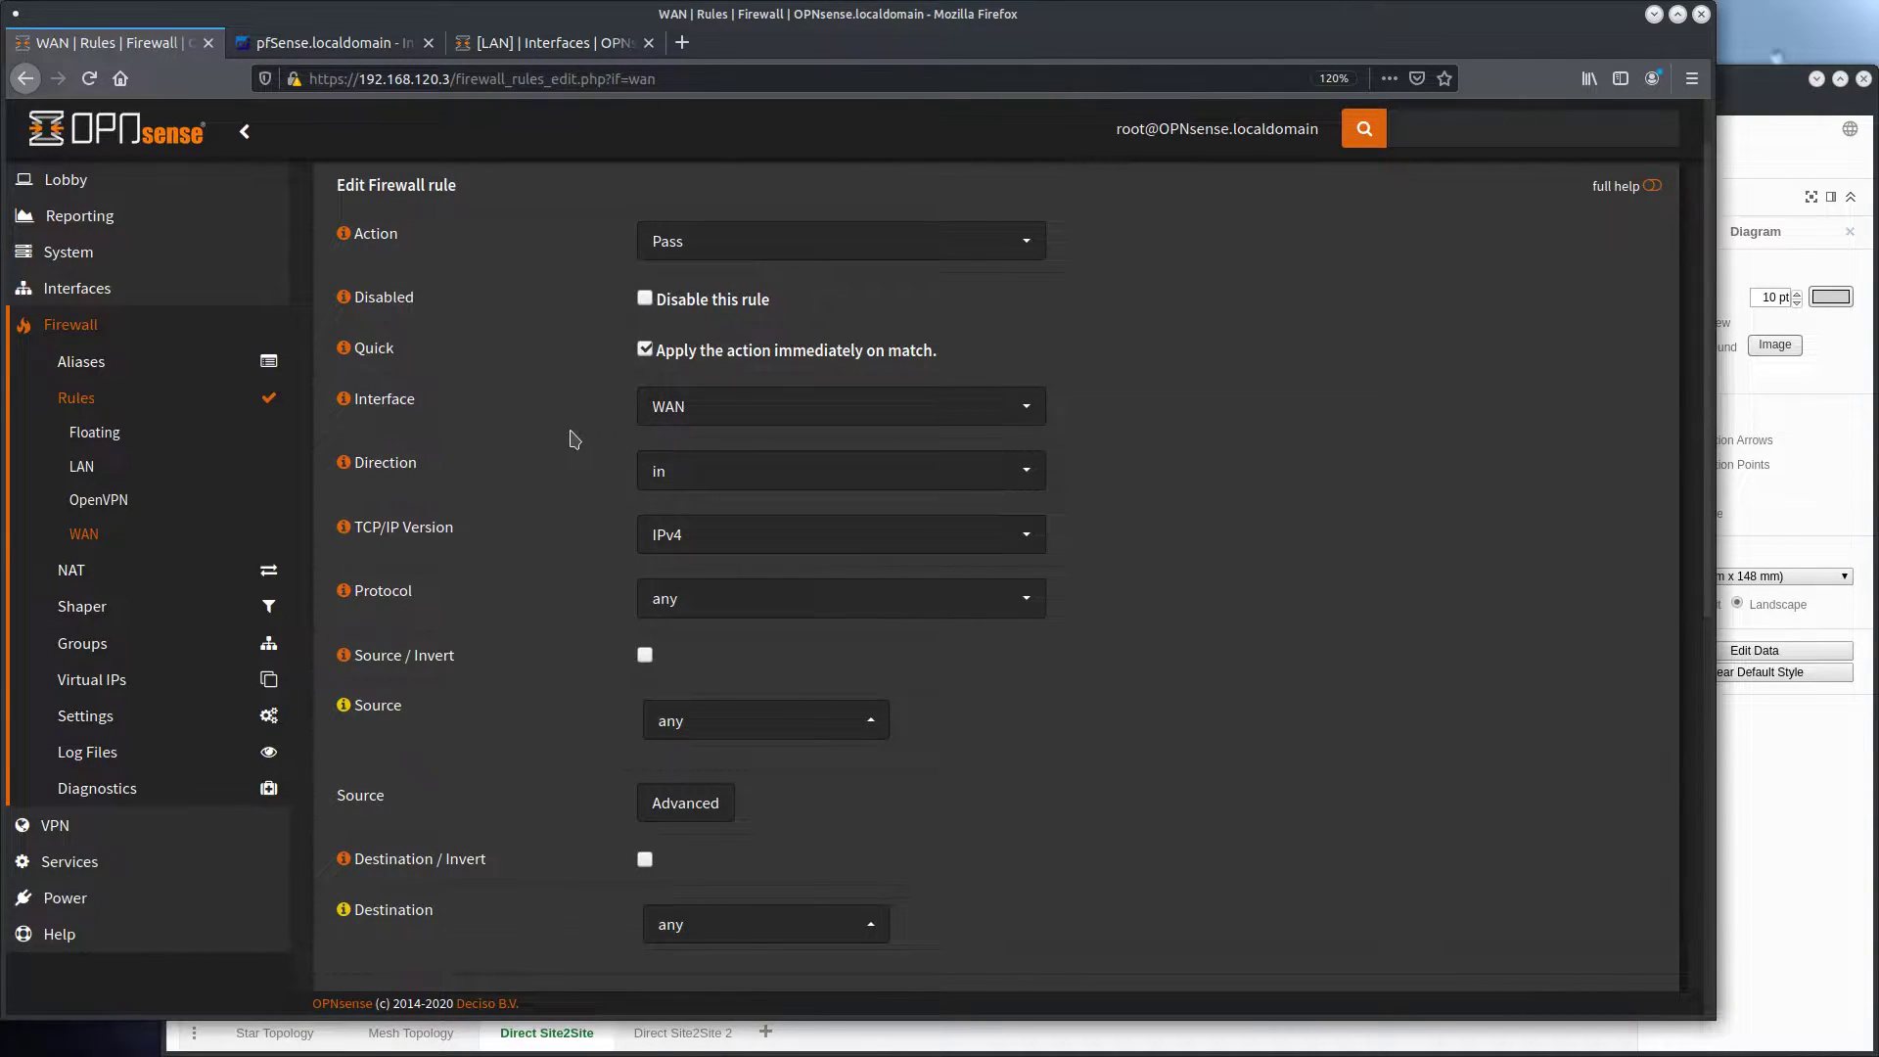
scroll(587, 539, "down", 1)
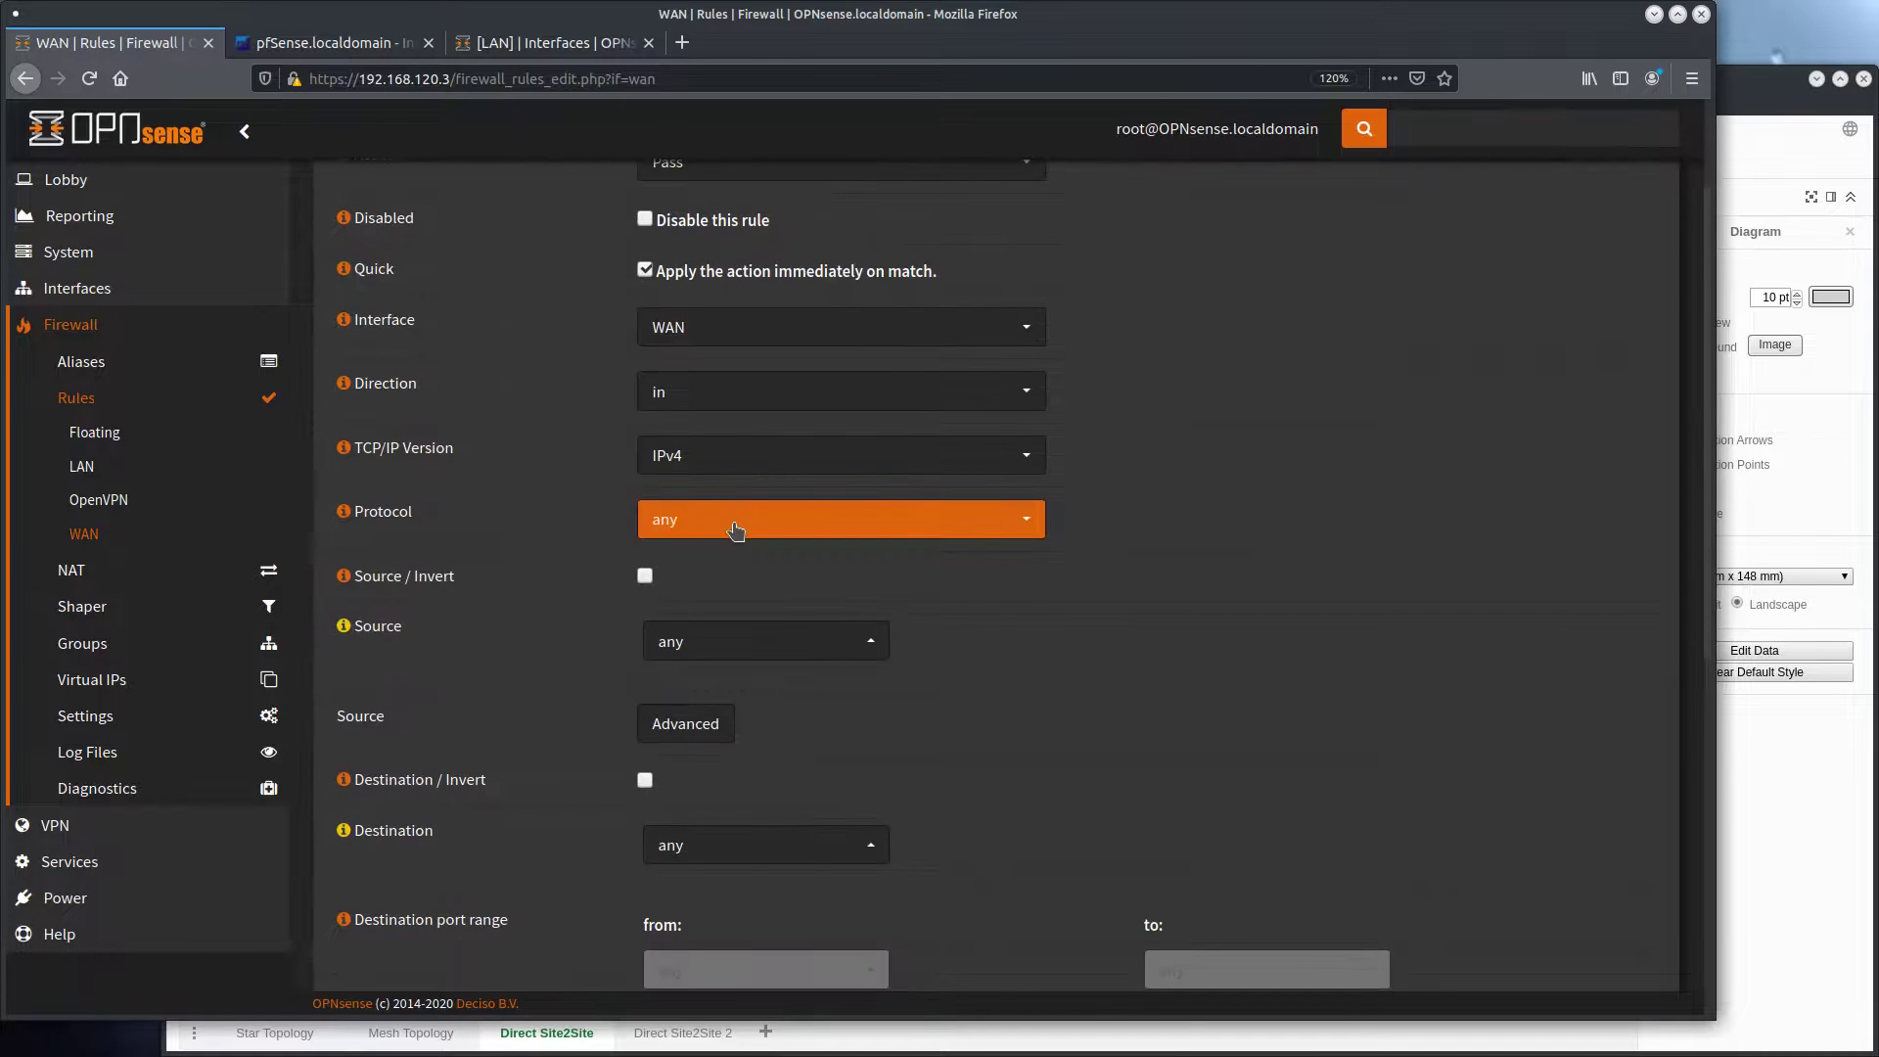
left_click(734, 527)
left_click(698, 672)
scroll(722, 494, "down", 2)
scroll(723, 494, "down", 2)
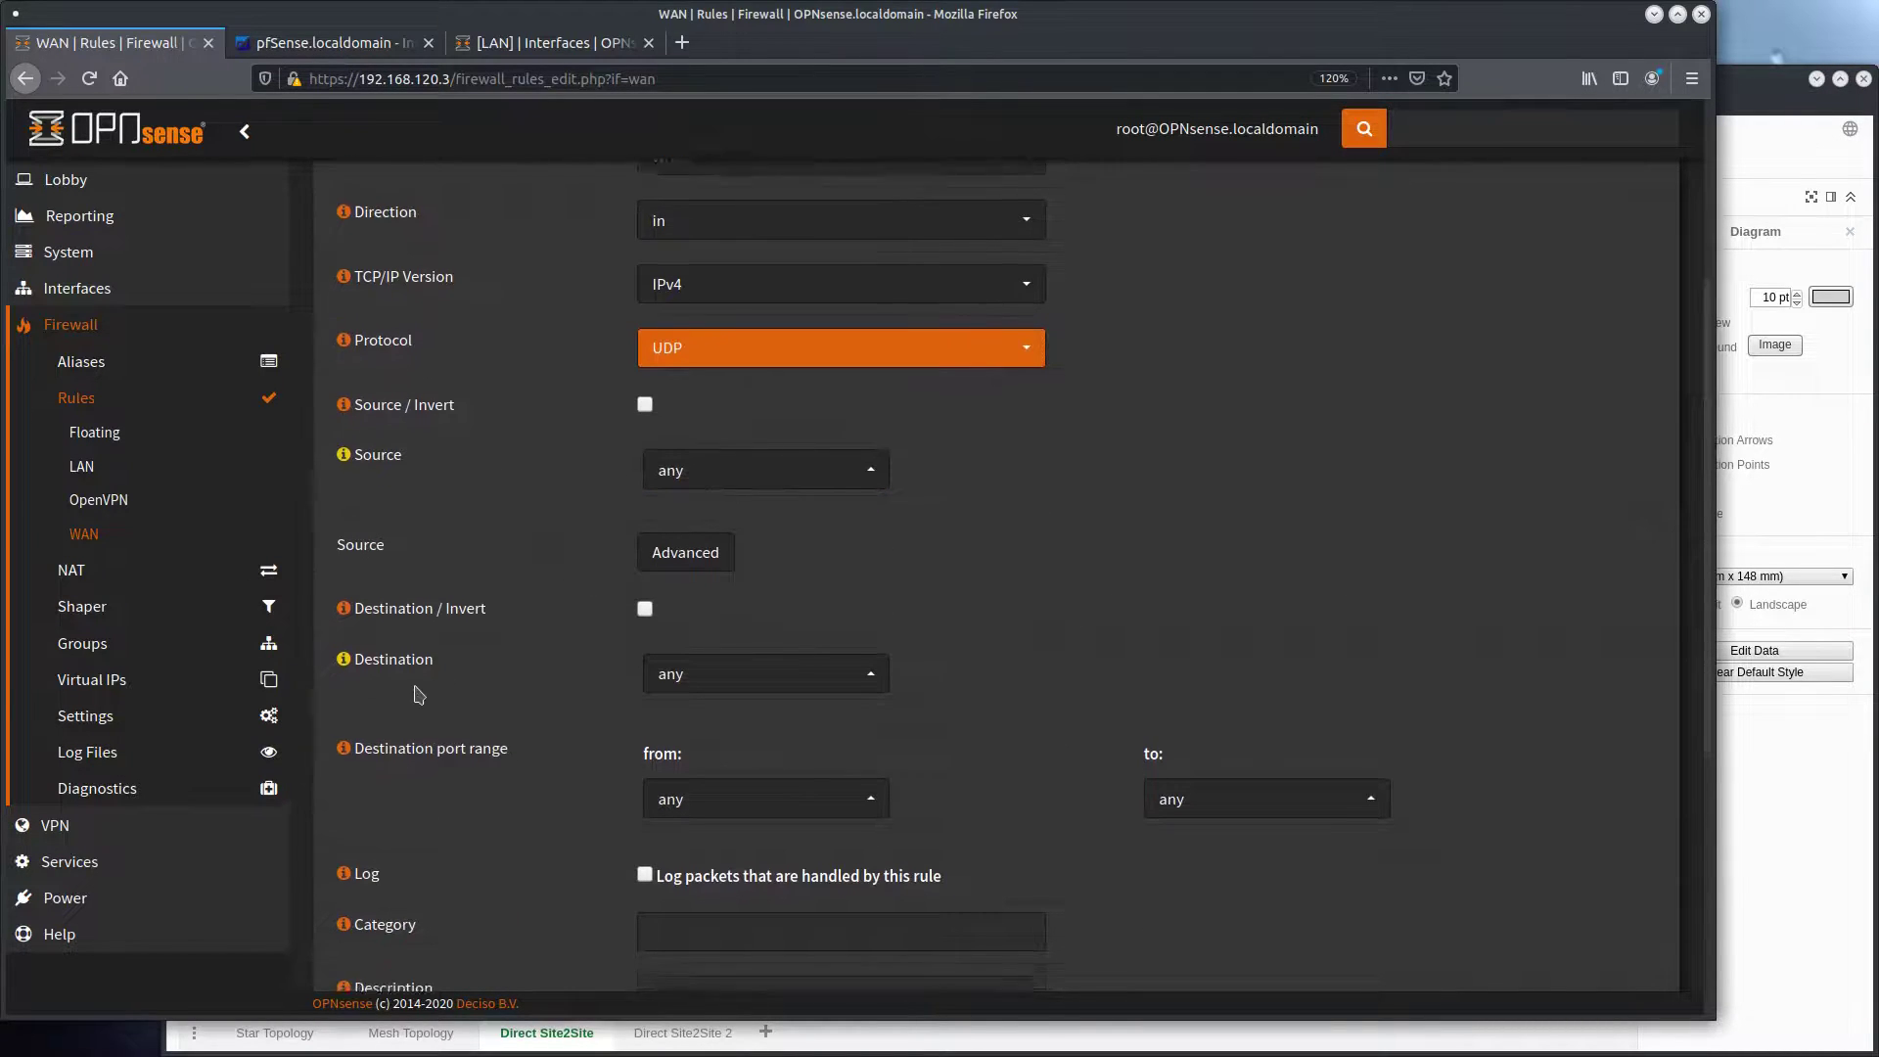
left_click(720, 528)
left_click(712, 719)
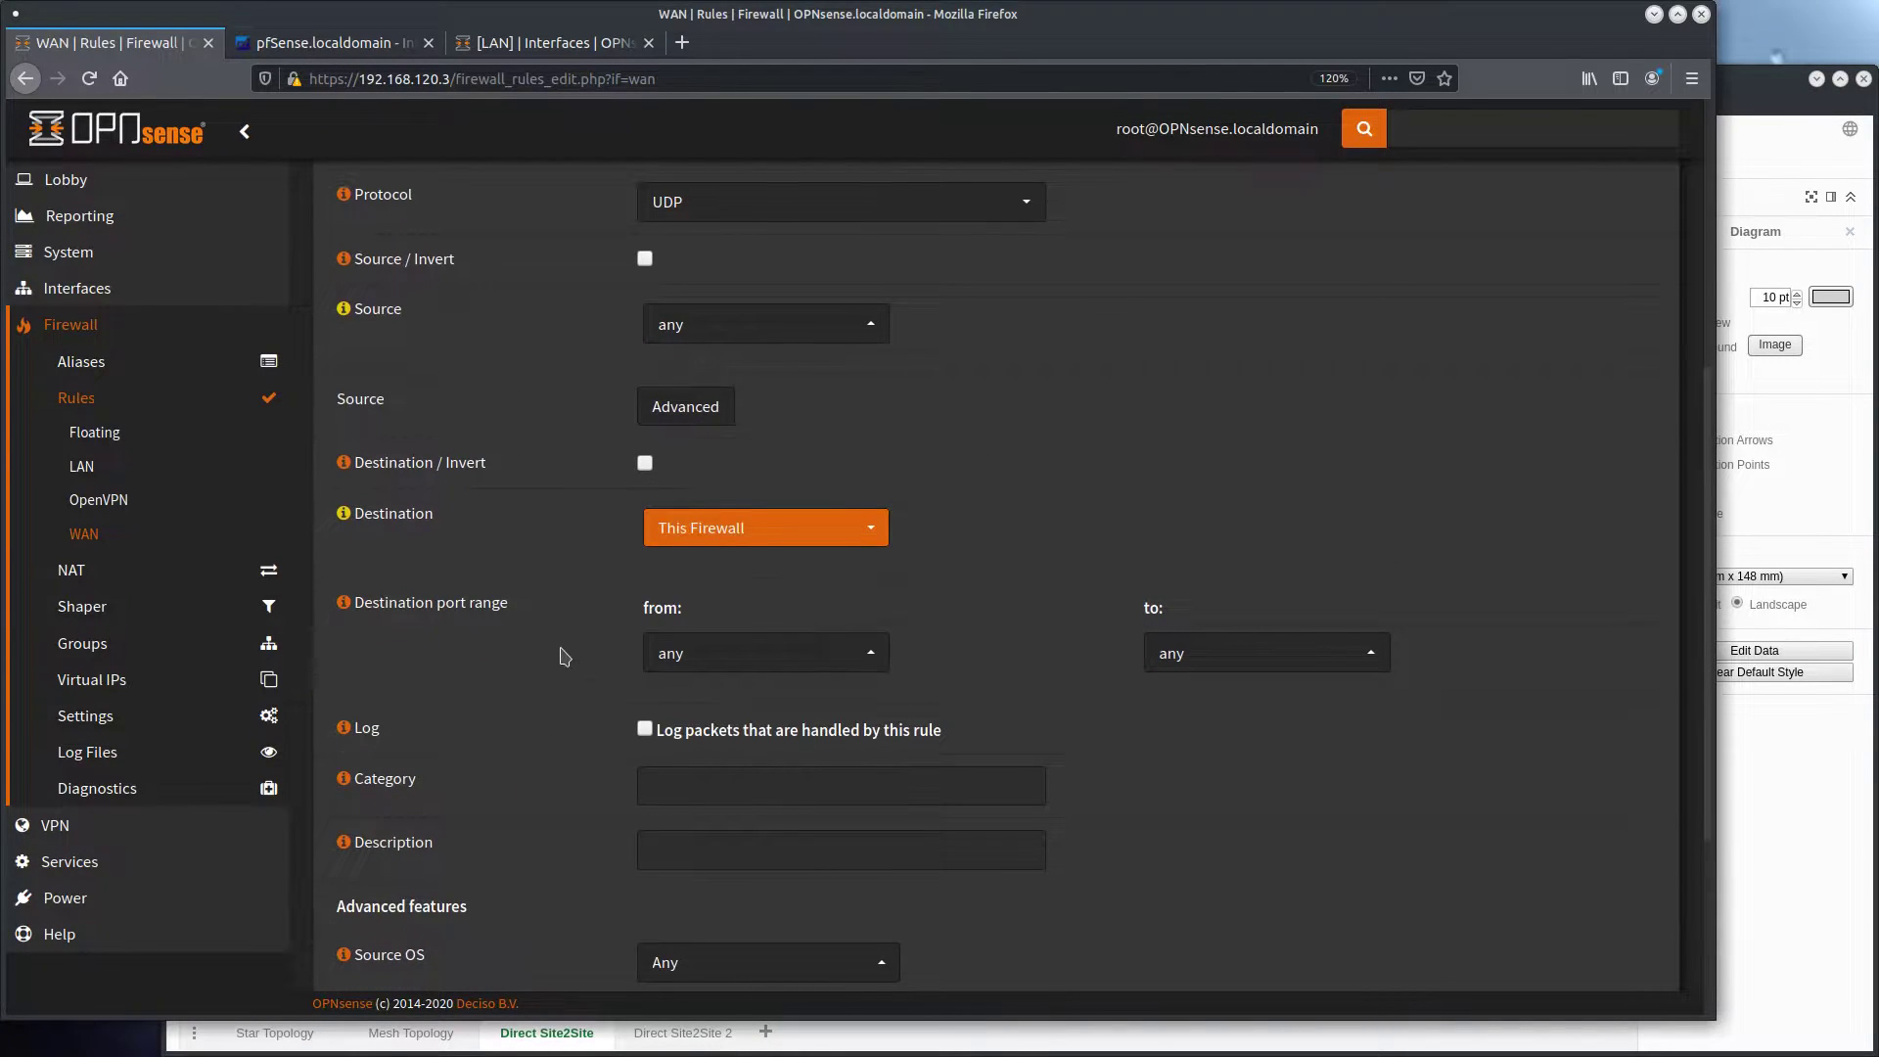
Set the WAN rule's destination port range from 242 to 242
scroll(564, 655, "down", 1)
left_click(713, 585)
type("242")
key("Return")
left_click(1279, 626)
type("242")
Describe the WAN rule as OpenVPN to pfSense, and save and apply it
scroll(972, 350, "up", 1)
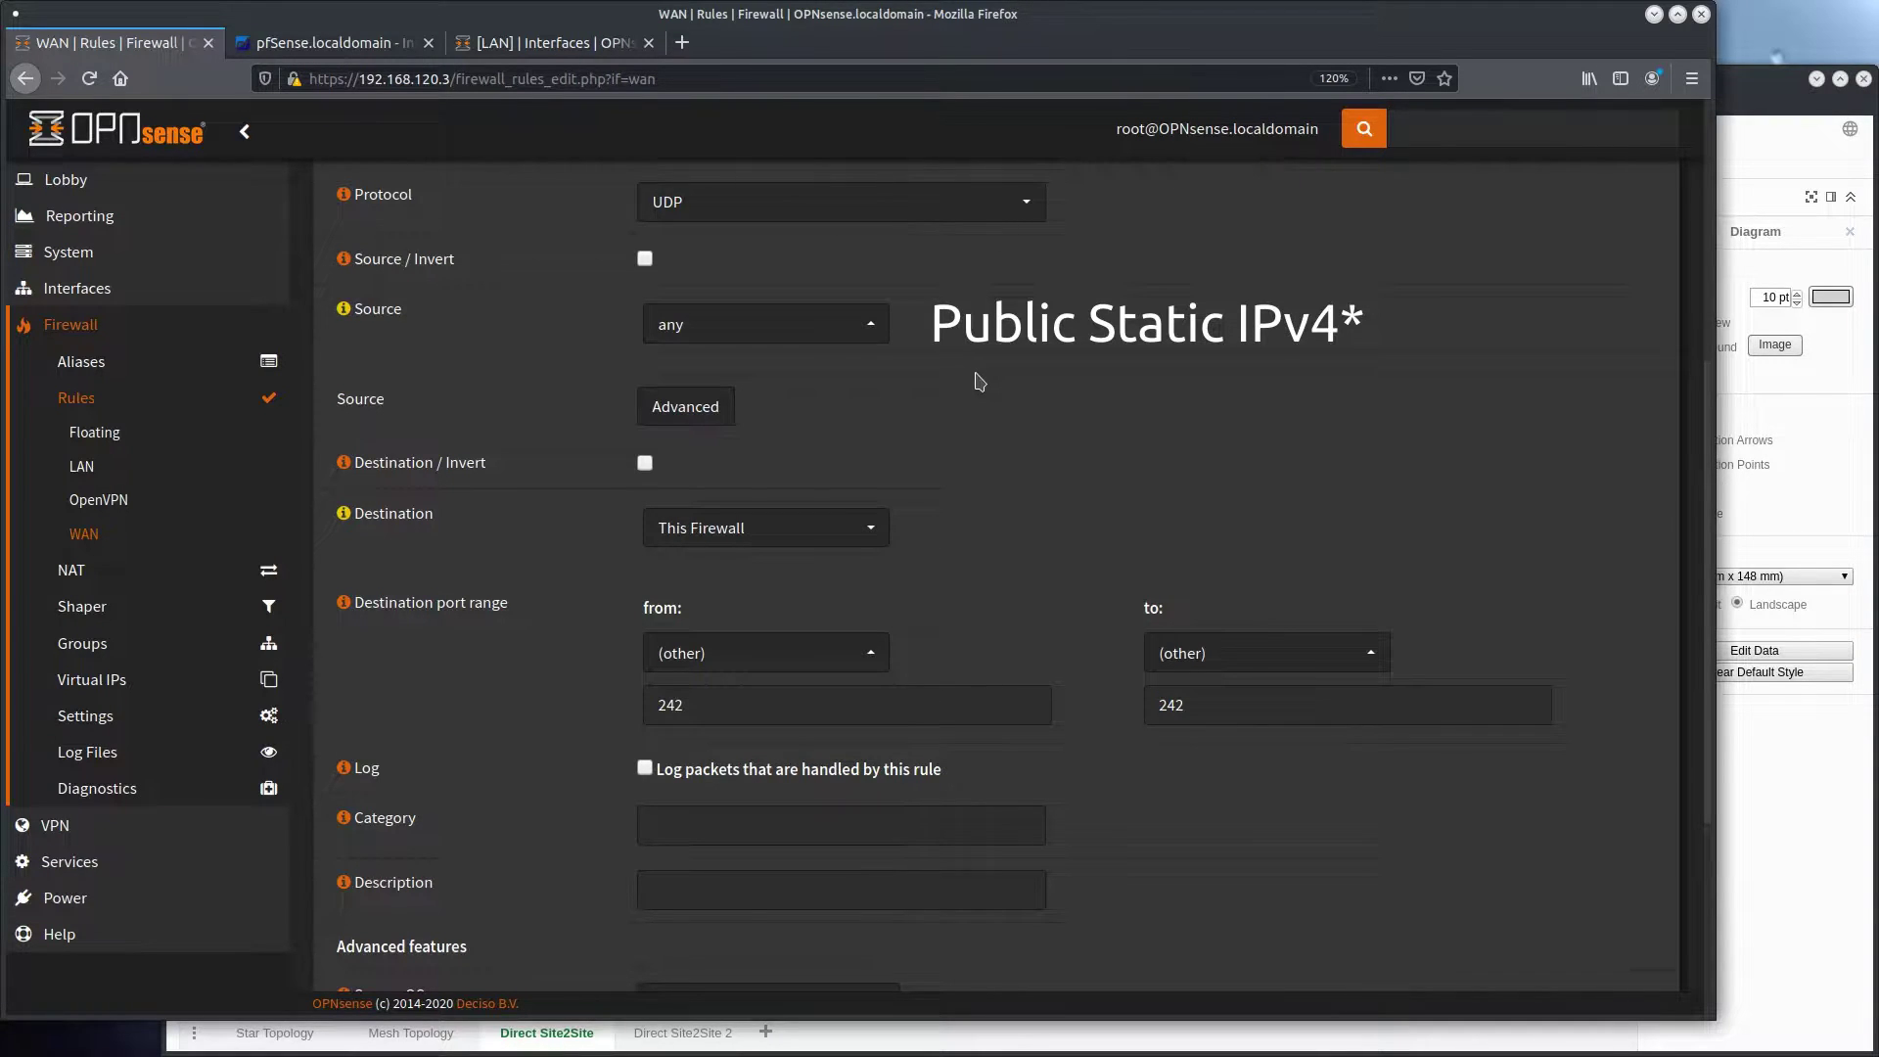
scroll(978, 382, "down", 3)
left_click(676, 542)
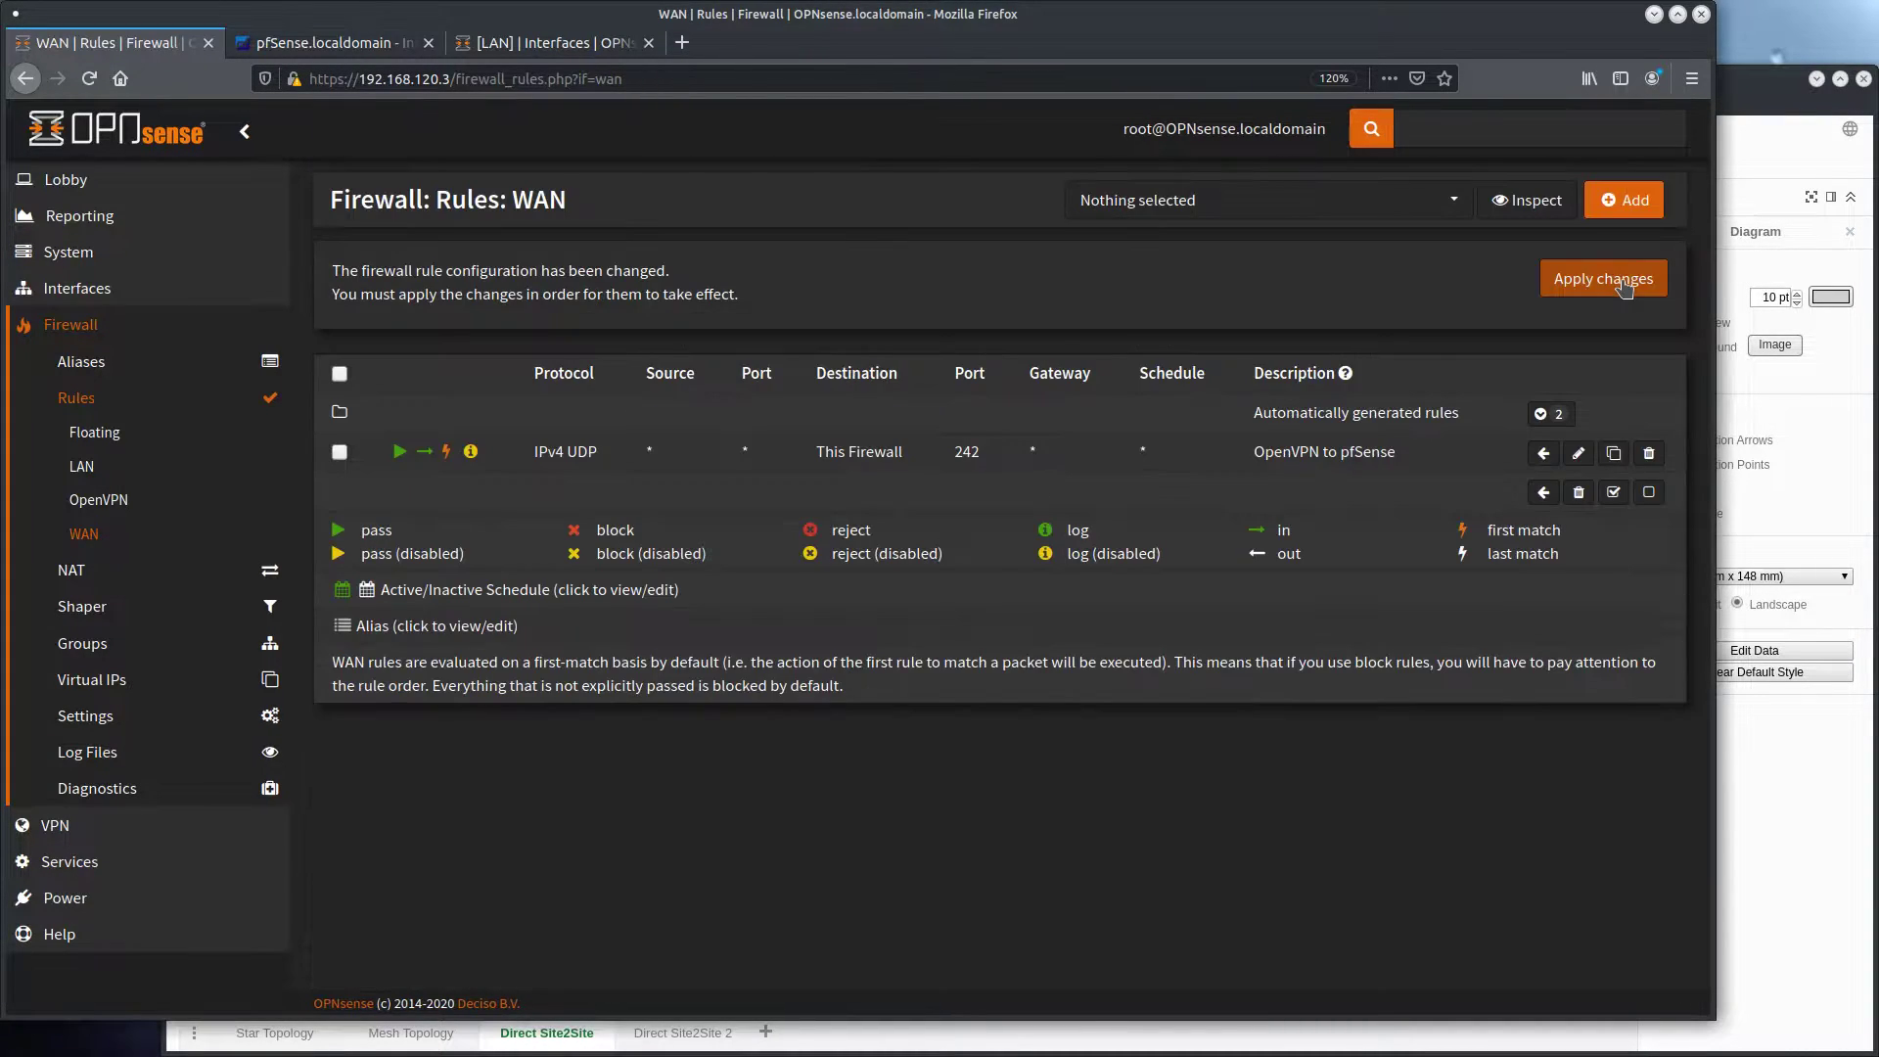
left_click(1615, 292)
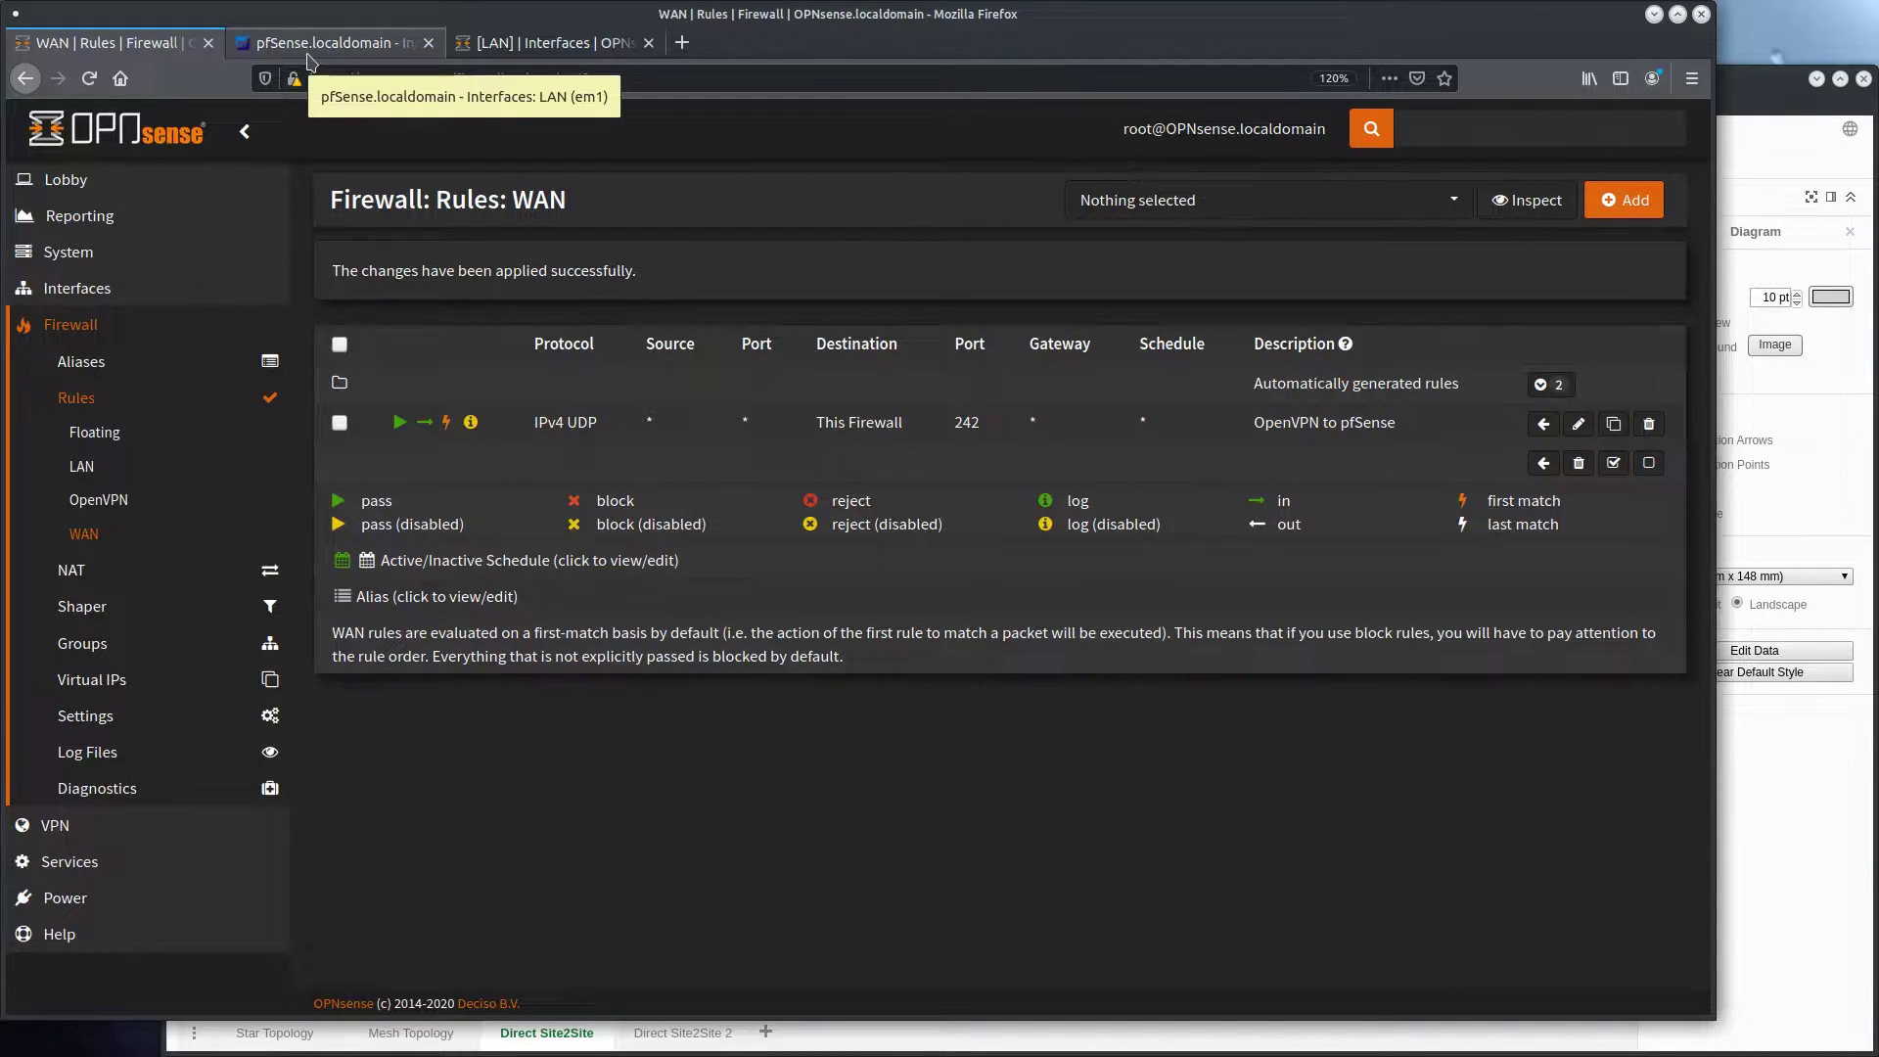
Switch to pfSense and add a new OpenVPN client
left_click(308, 57)
left_click(848, 127)
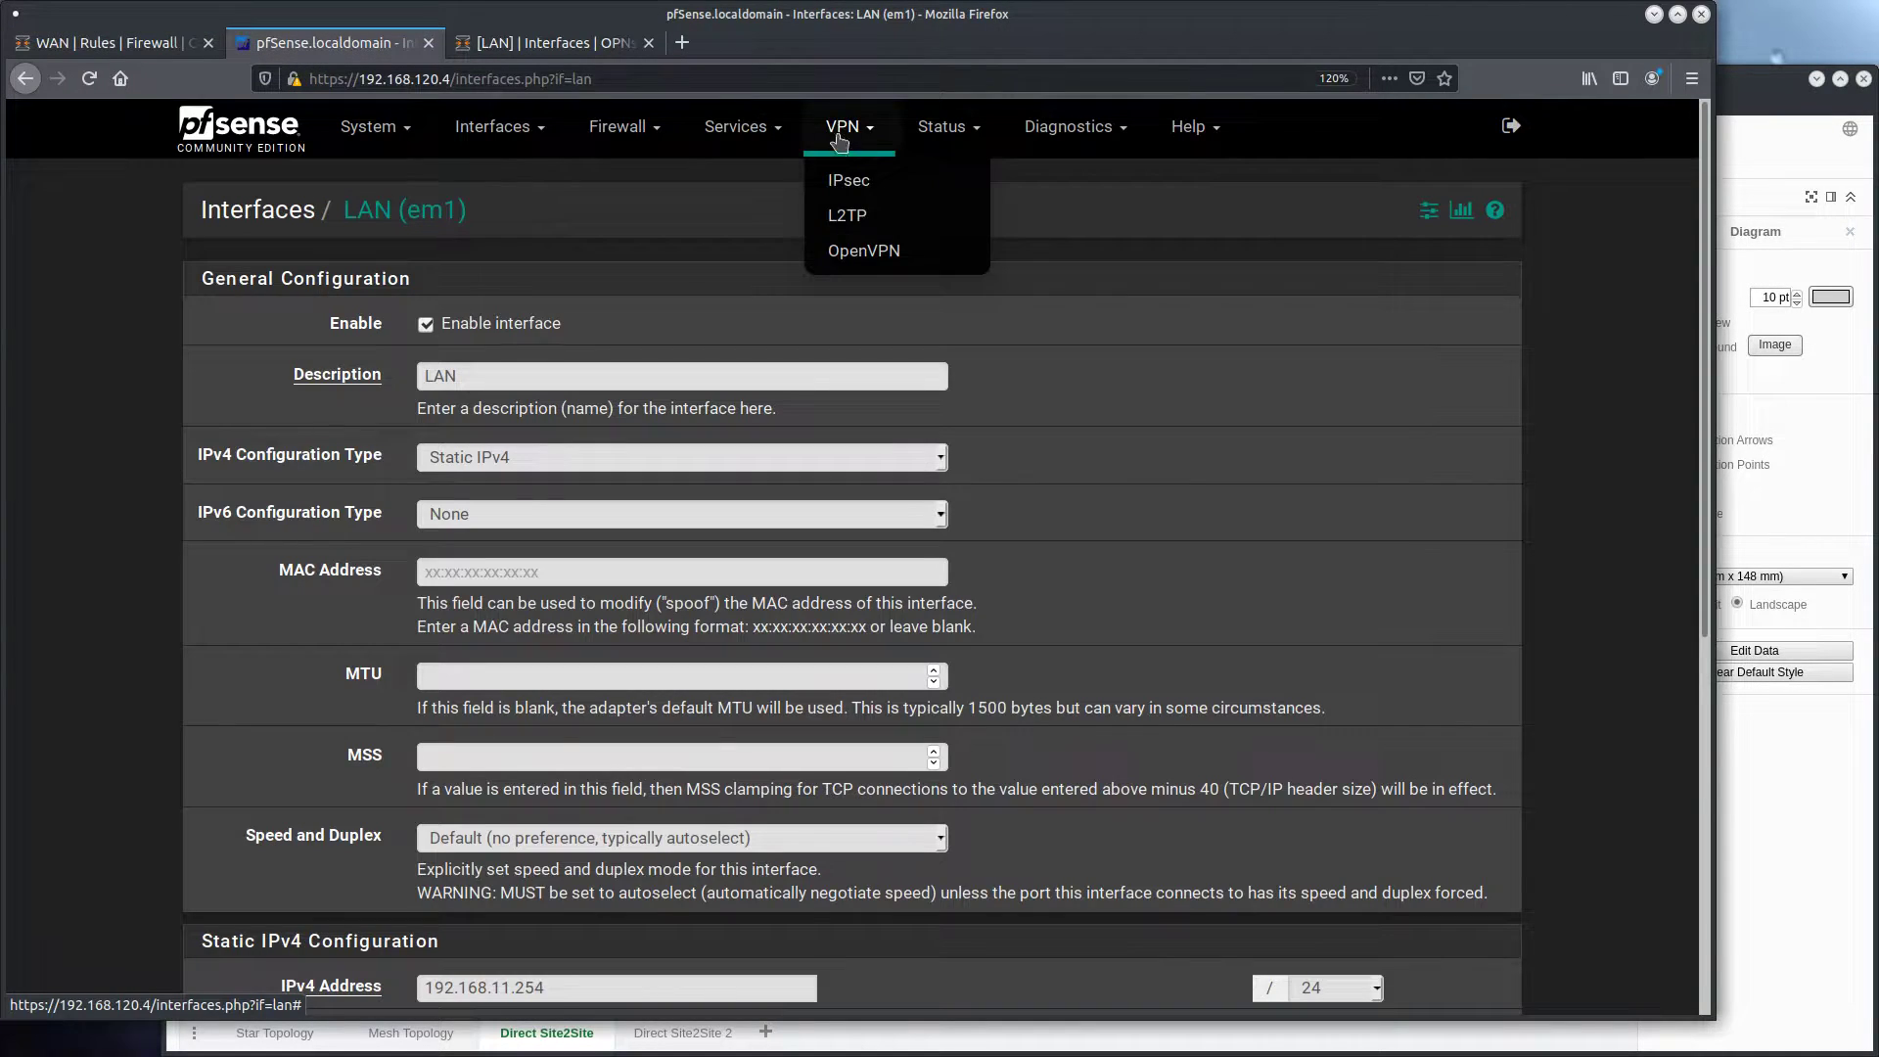
left_click(880, 254)
left_click(338, 290)
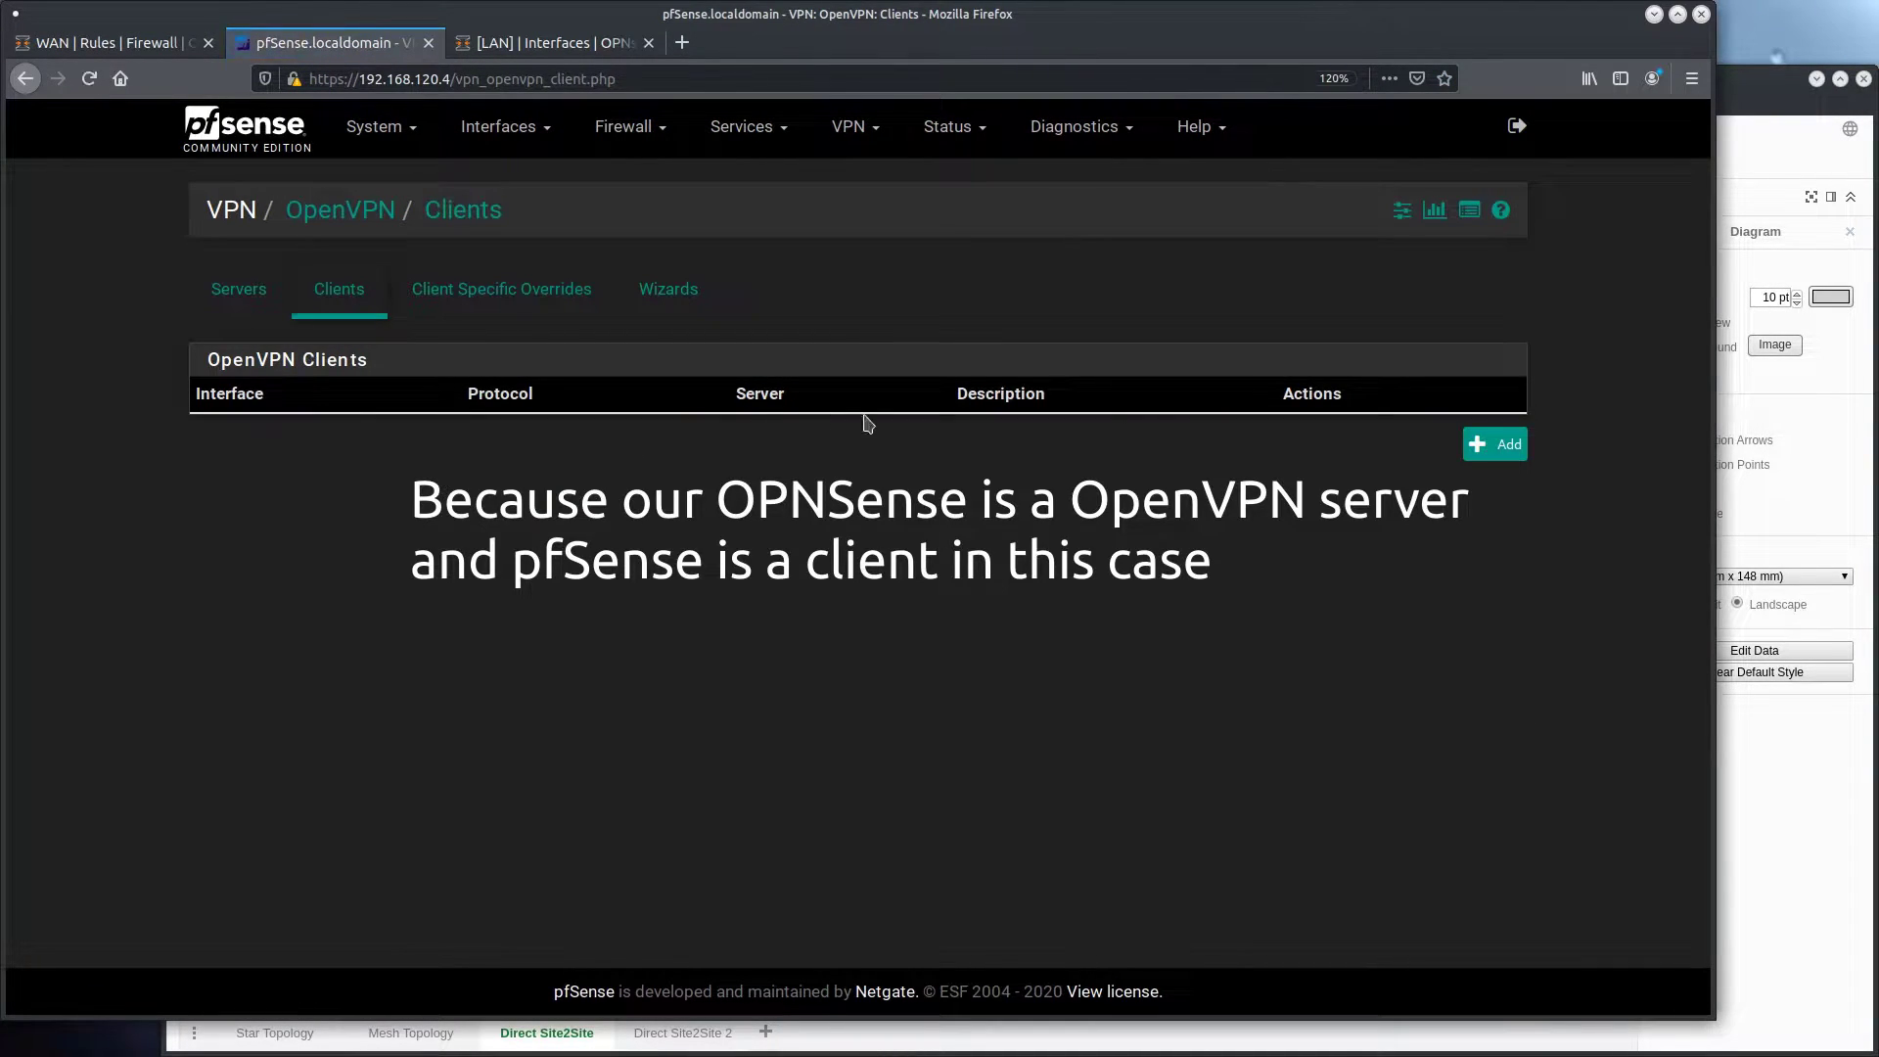
left_click(1495, 445)
Set the client's server mode to Peer to Peer (Shared Key) and its interface to any
scroll(317, 350, "down", 2)
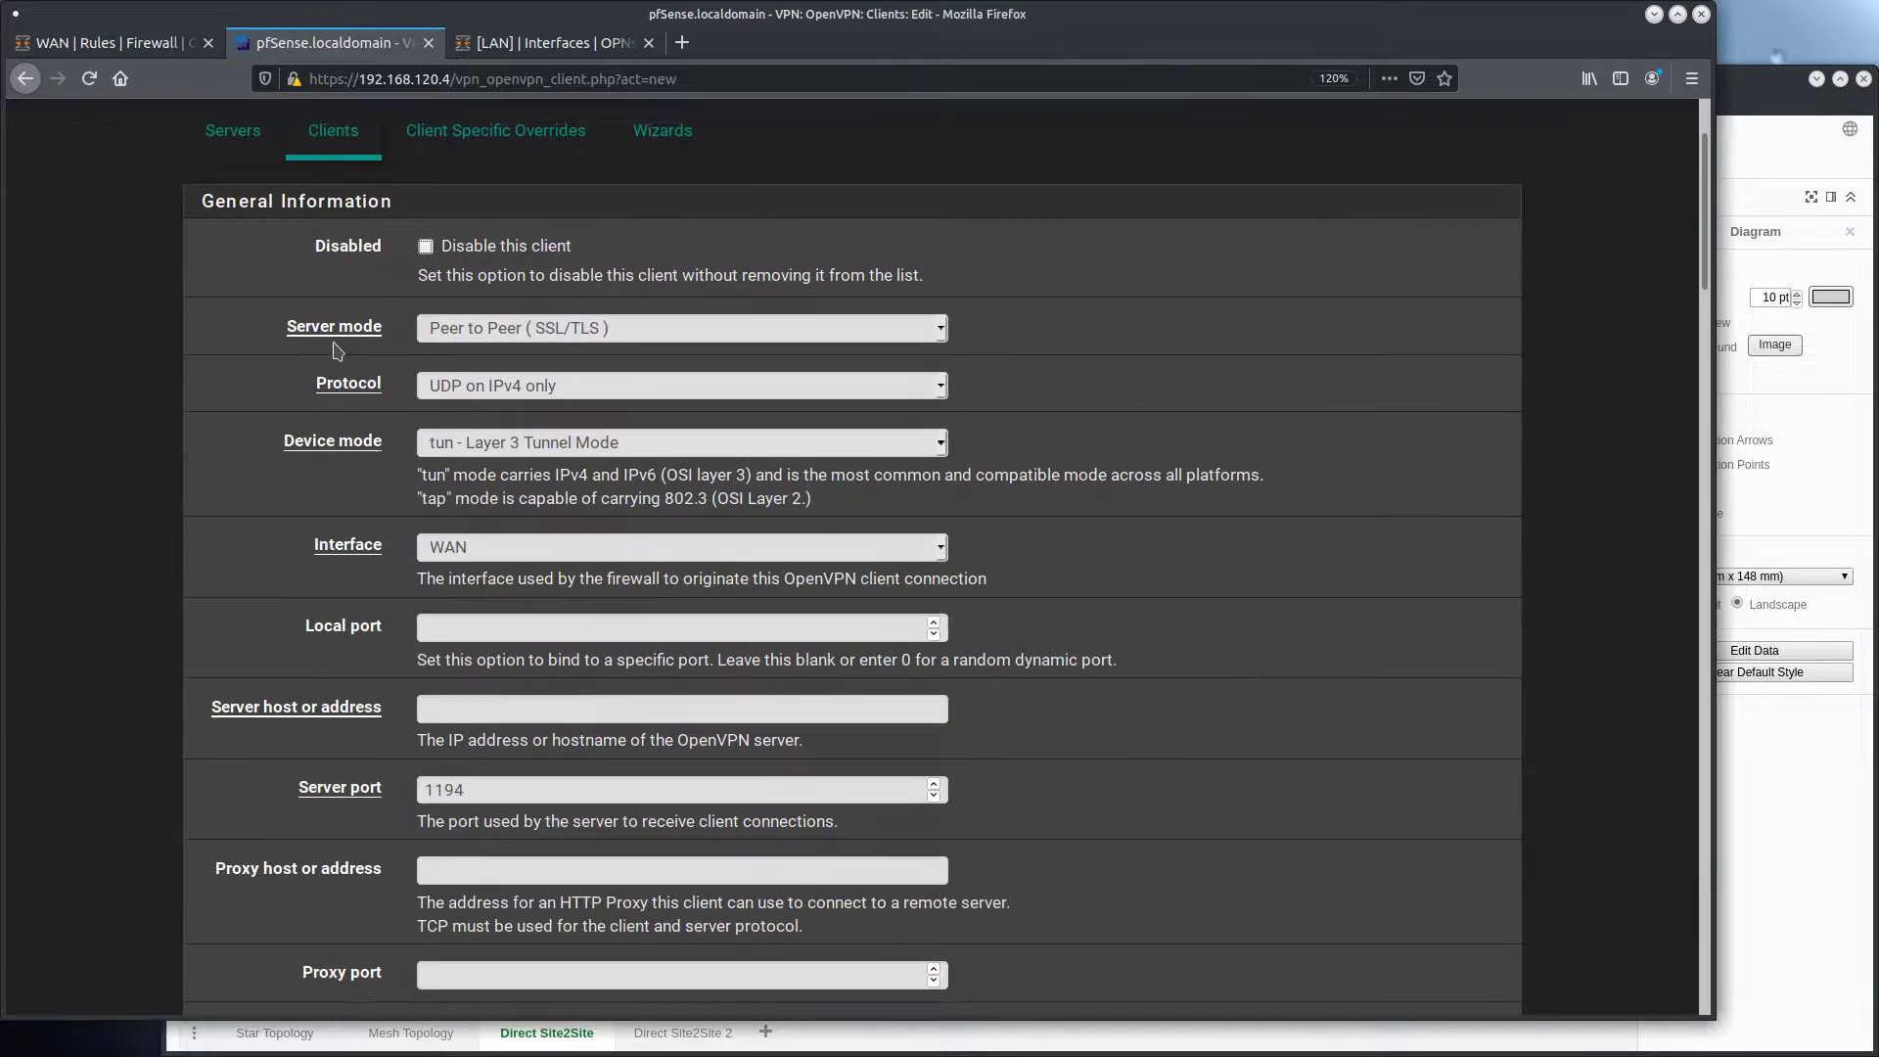
left_click(651, 331)
left_click(601, 394)
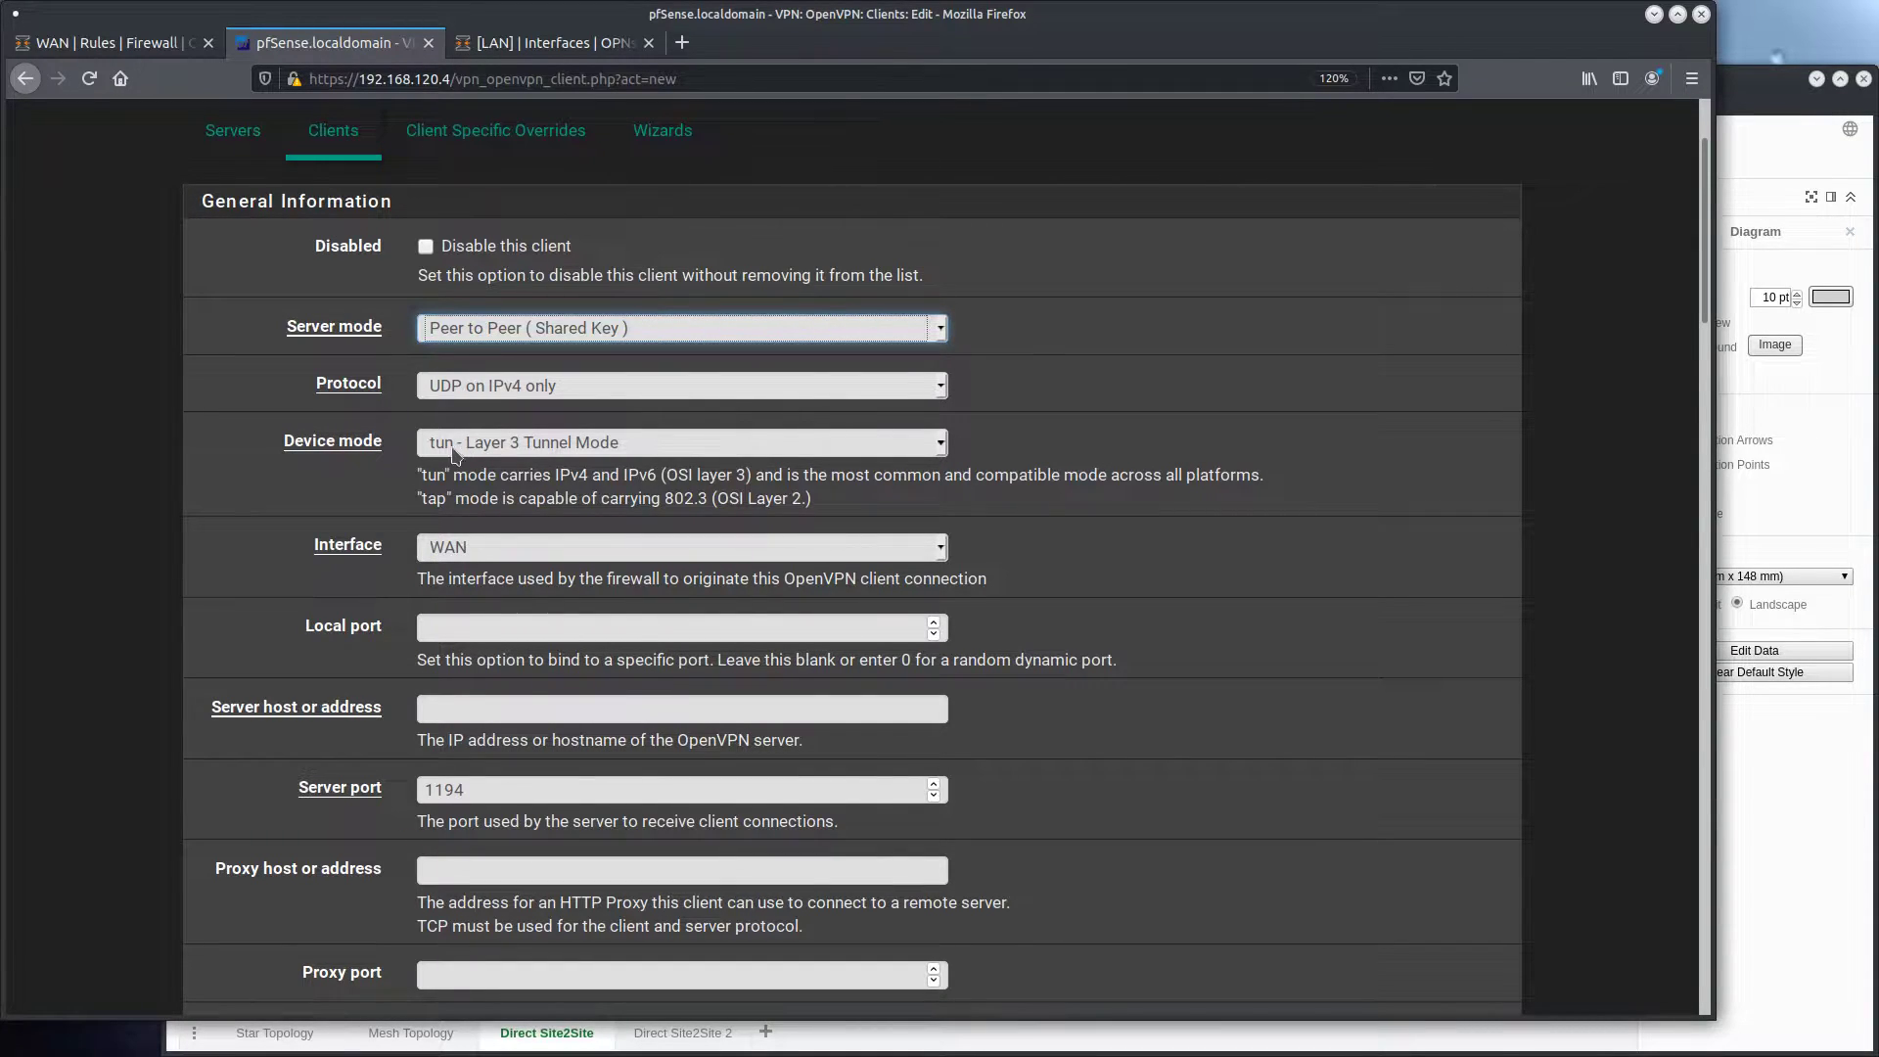
scroll(488, 315, "down", 2)
left_click(488, 311)
left_click(490, 437)
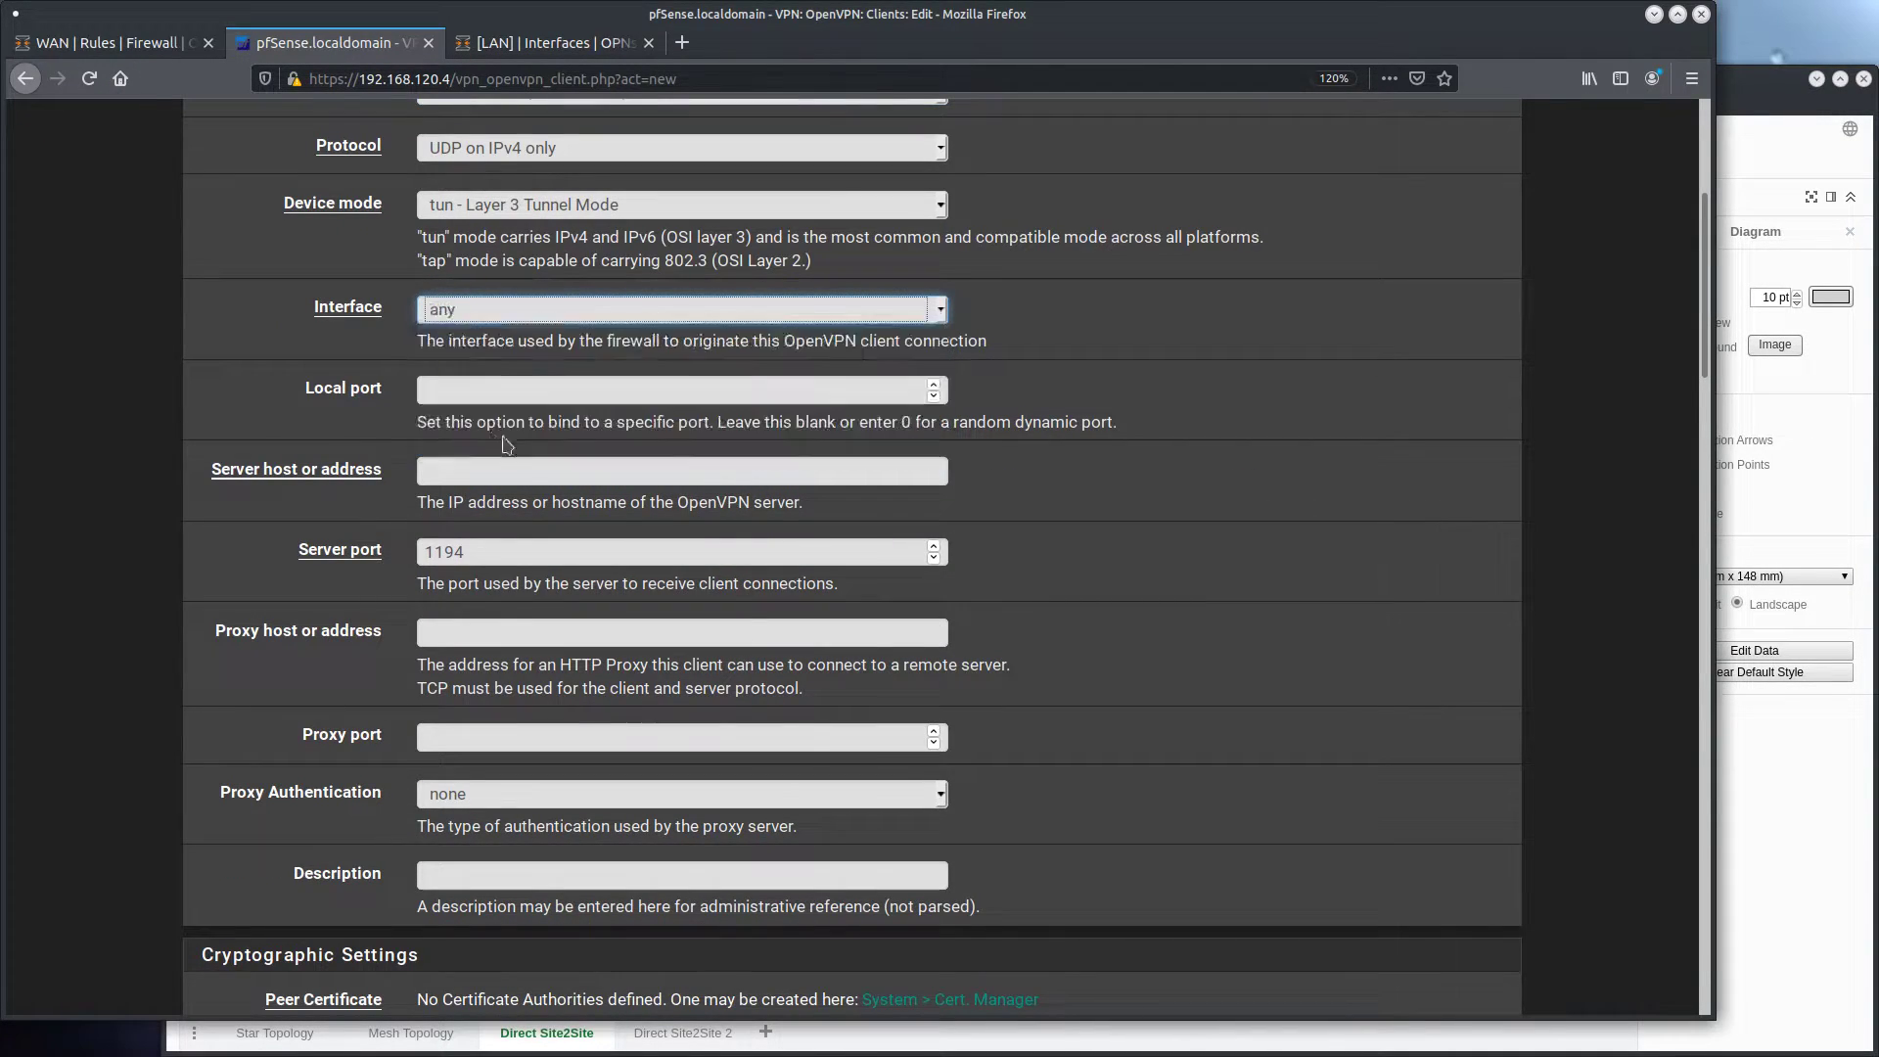
left_click(491, 339)
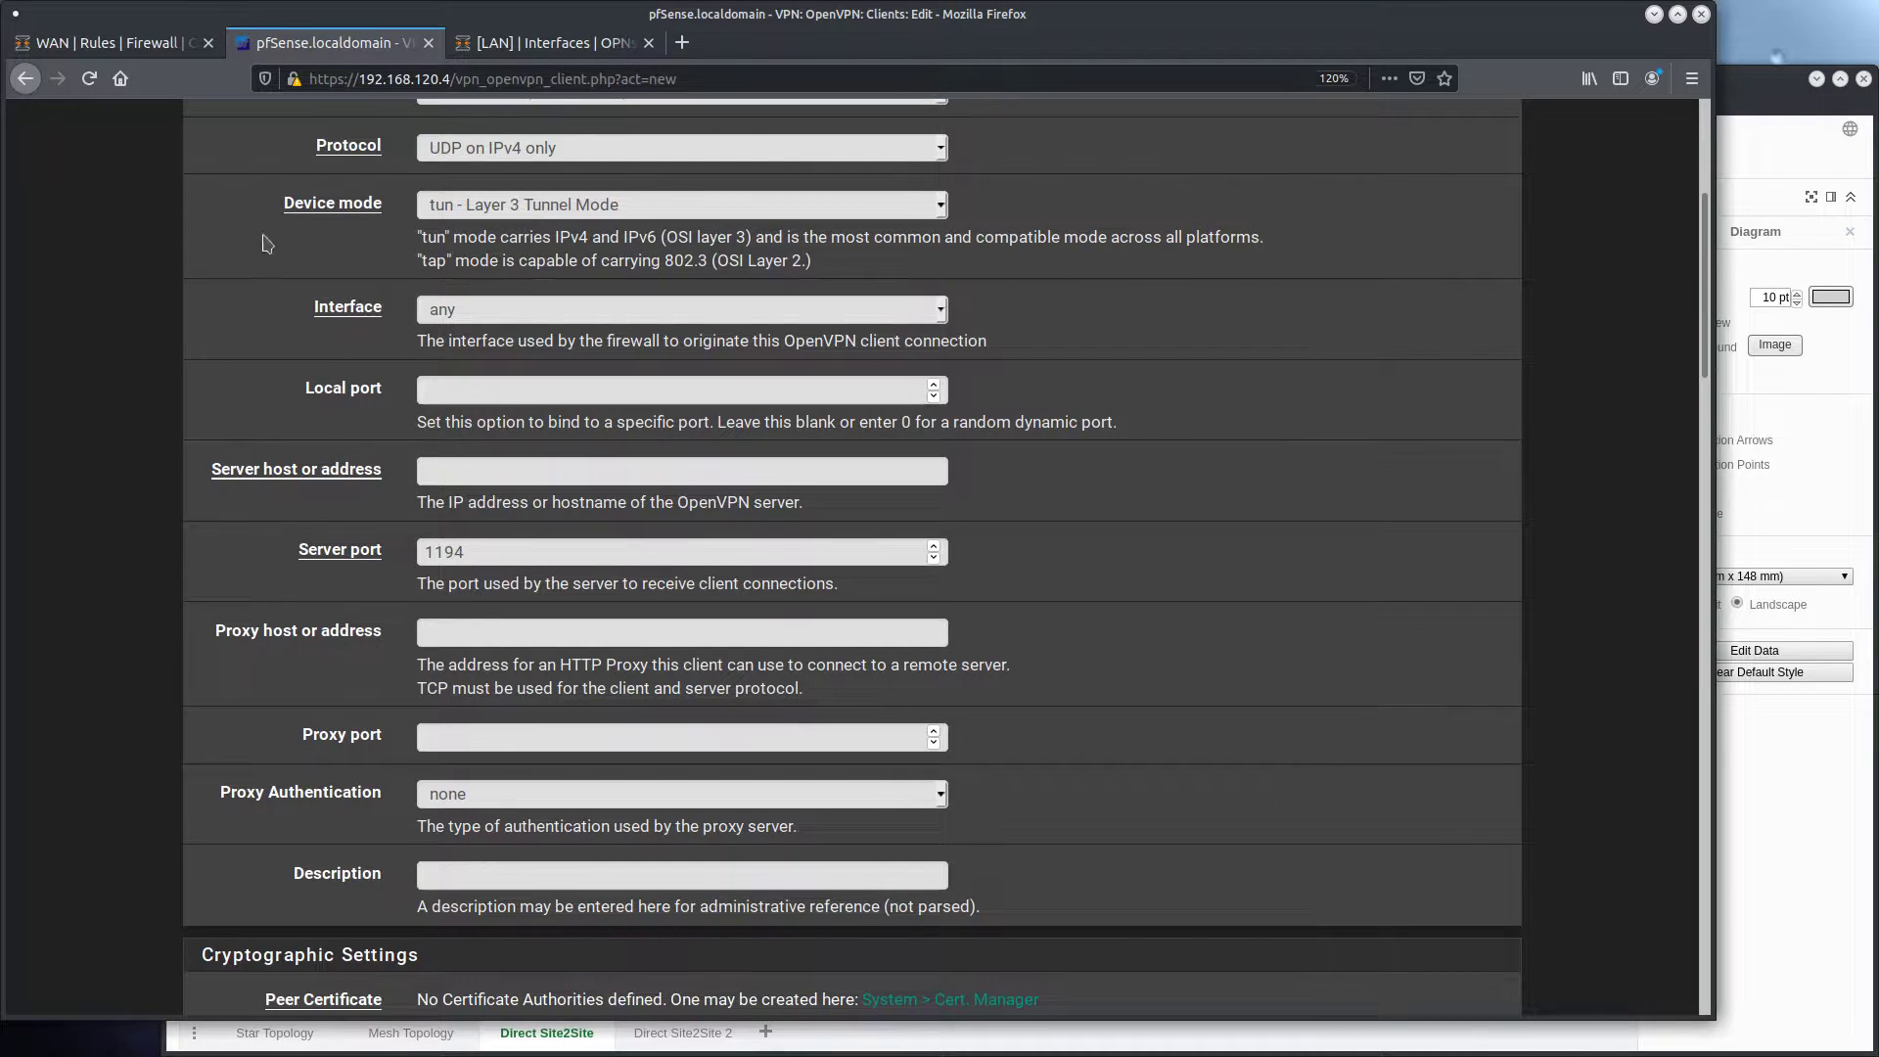
Set the client's server host to the OPNsense address 192.168.120.3 and the server port to 242
left_click(120, 43)
double_click(424, 78)
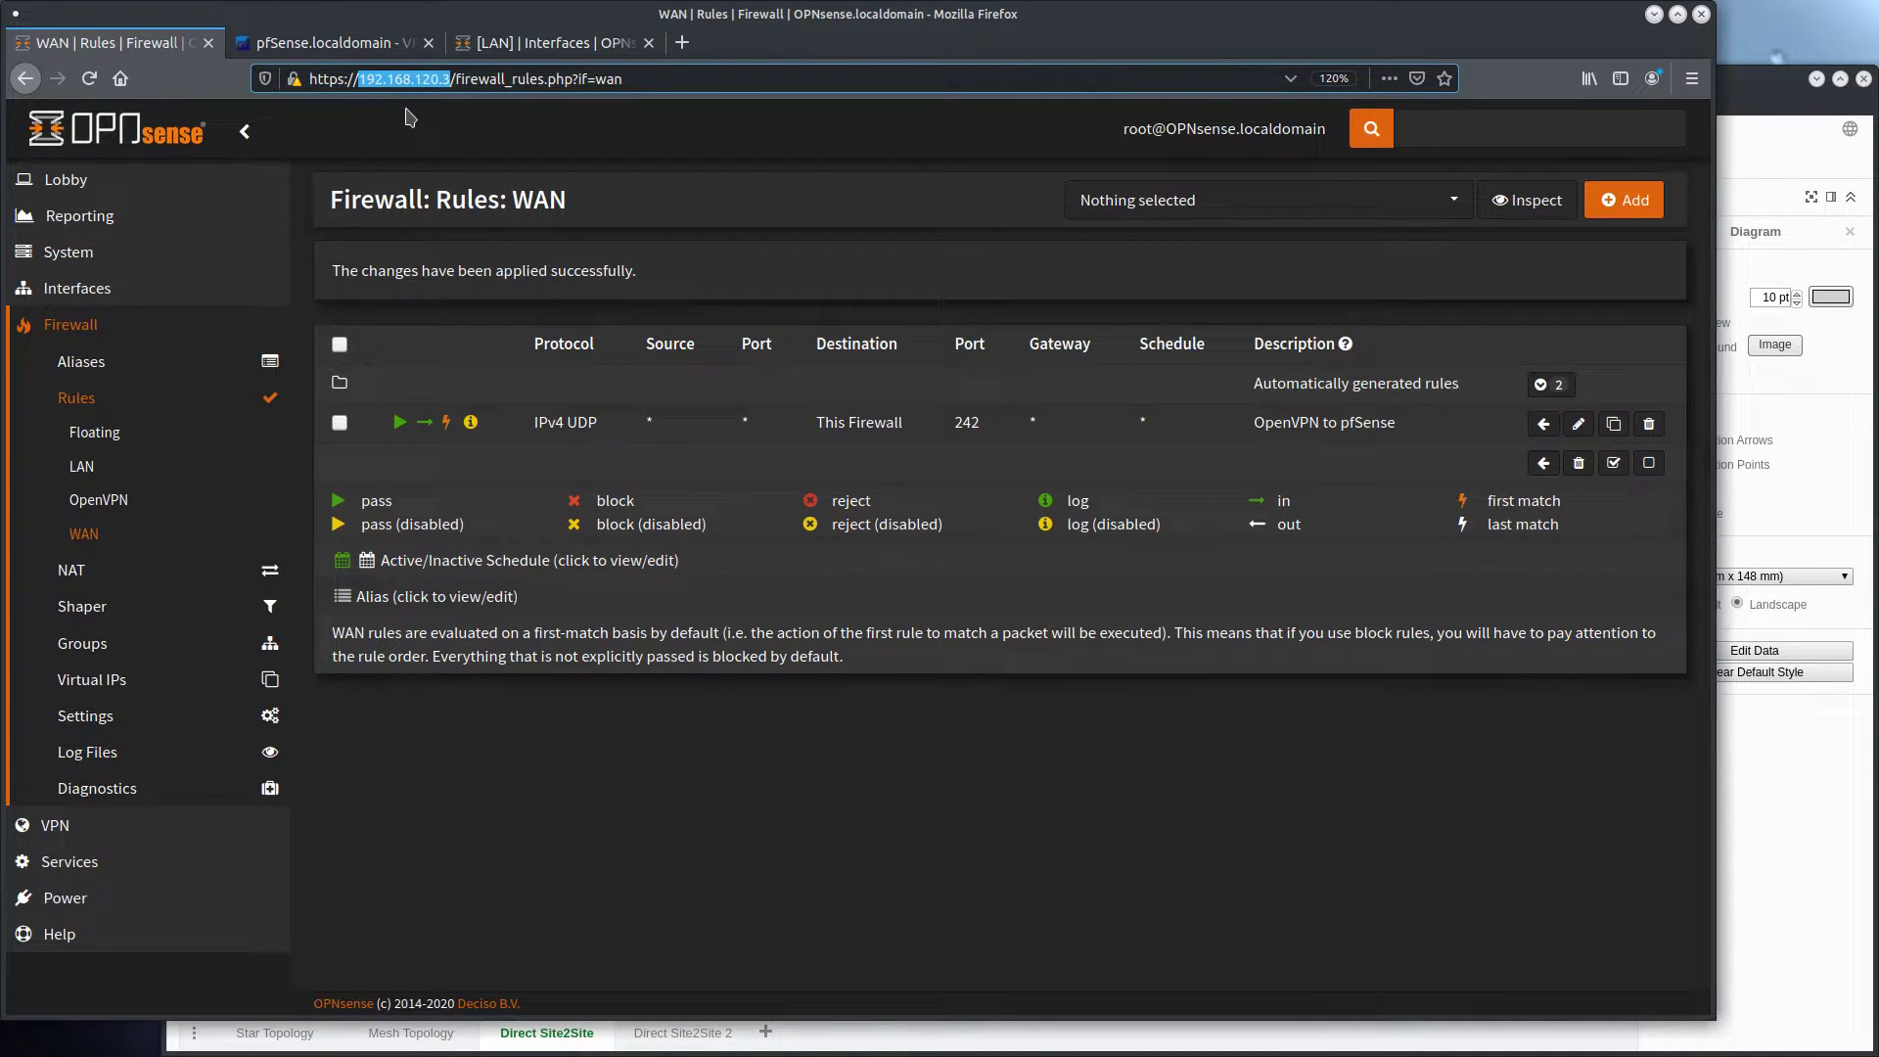
left_click(368, 47)
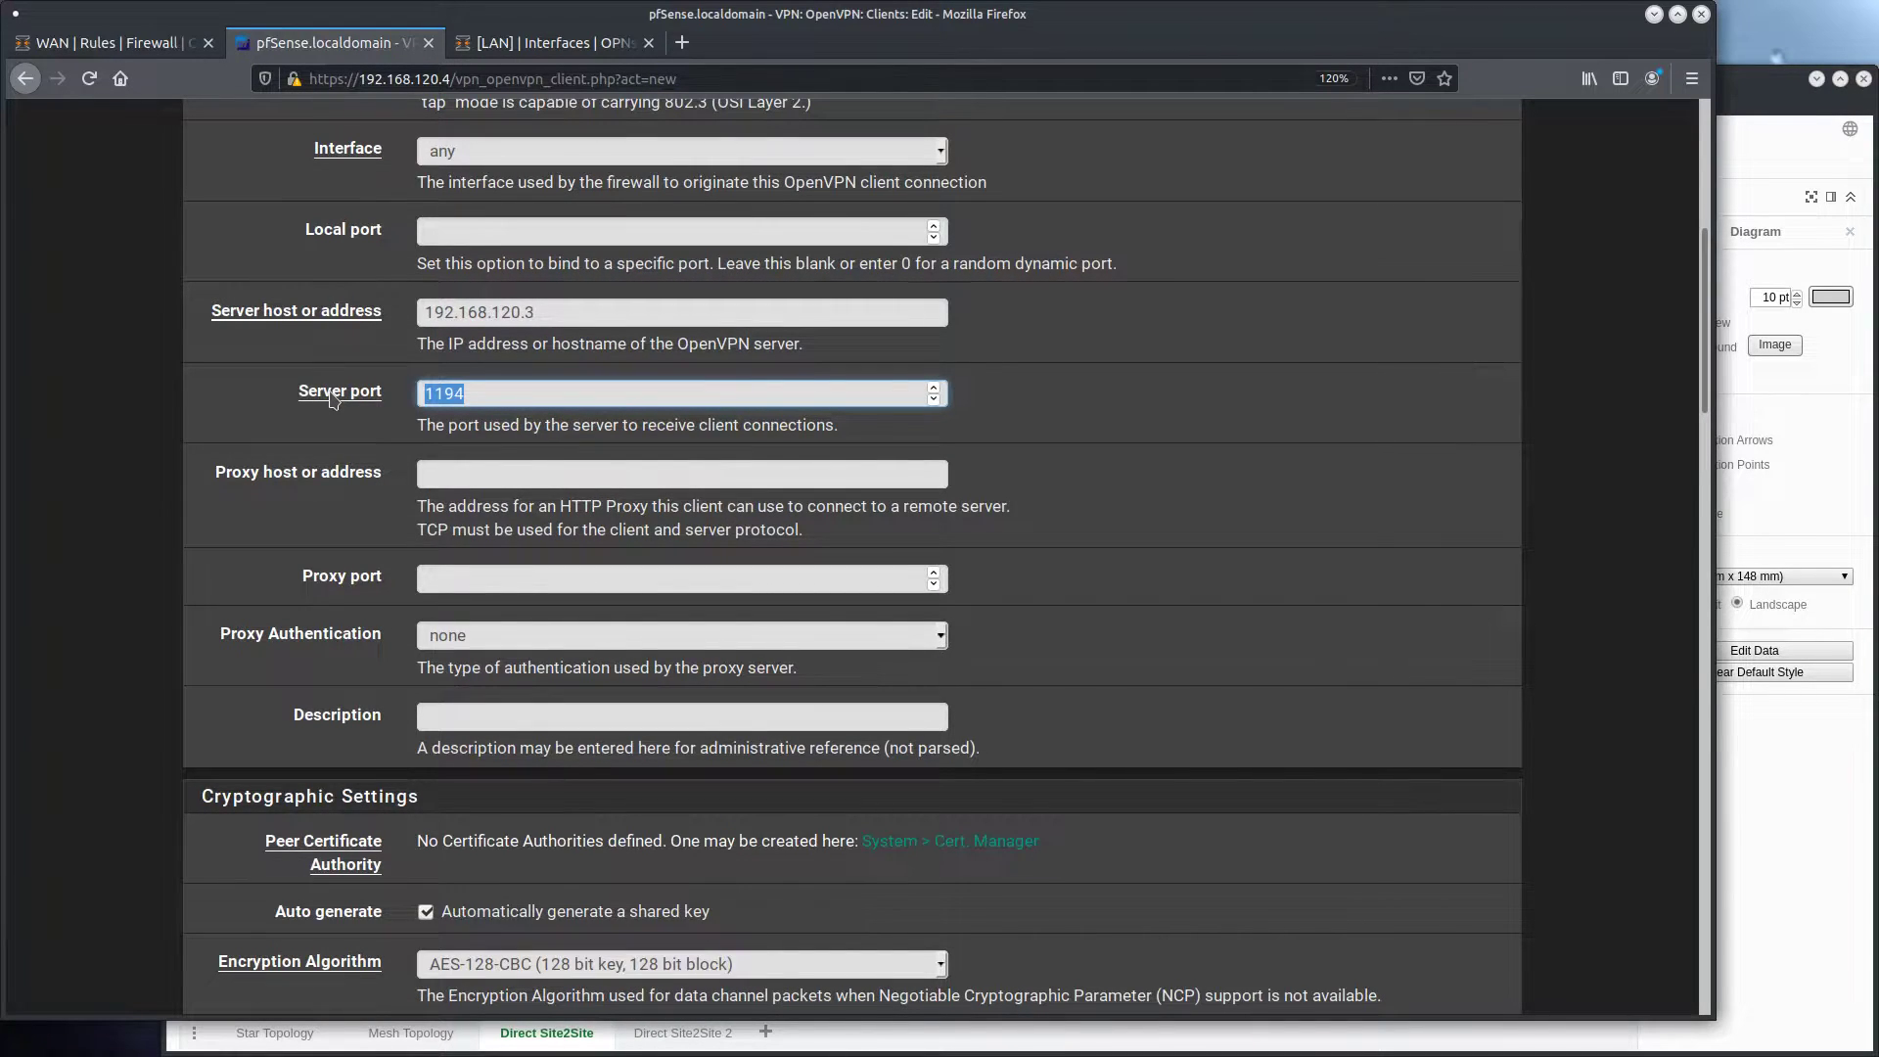
type("242")
scroll(240, 343, "down", 3)
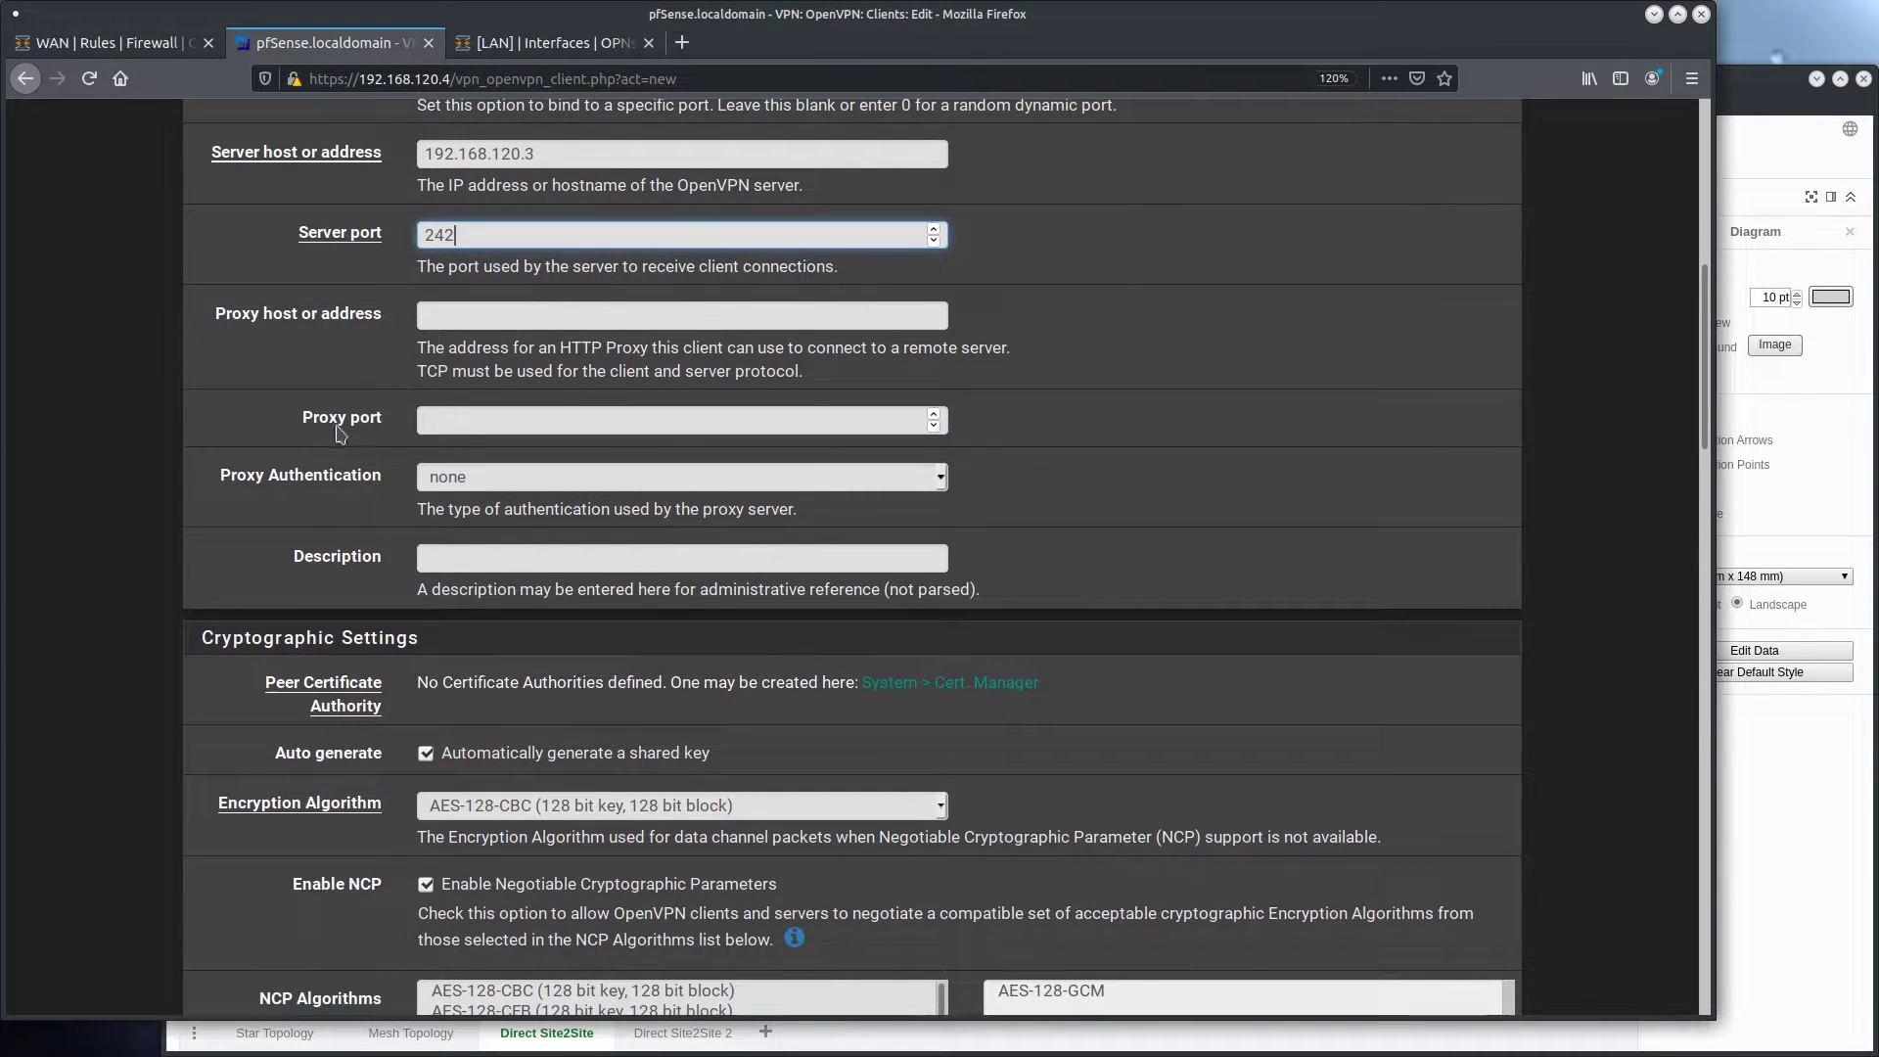
Enter S2S_OPNSENSE1 as the OpenVPN client's description
scroll(258, 529, "up", 1)
left_click(259, 609)
type("S2S_OPNSENSE1")
Turn off automatic shared key generation and paste the shared key copied from the OPNsense OpenVPN server into the client's Shared Key field
scroll(167, 279, "down", 5)
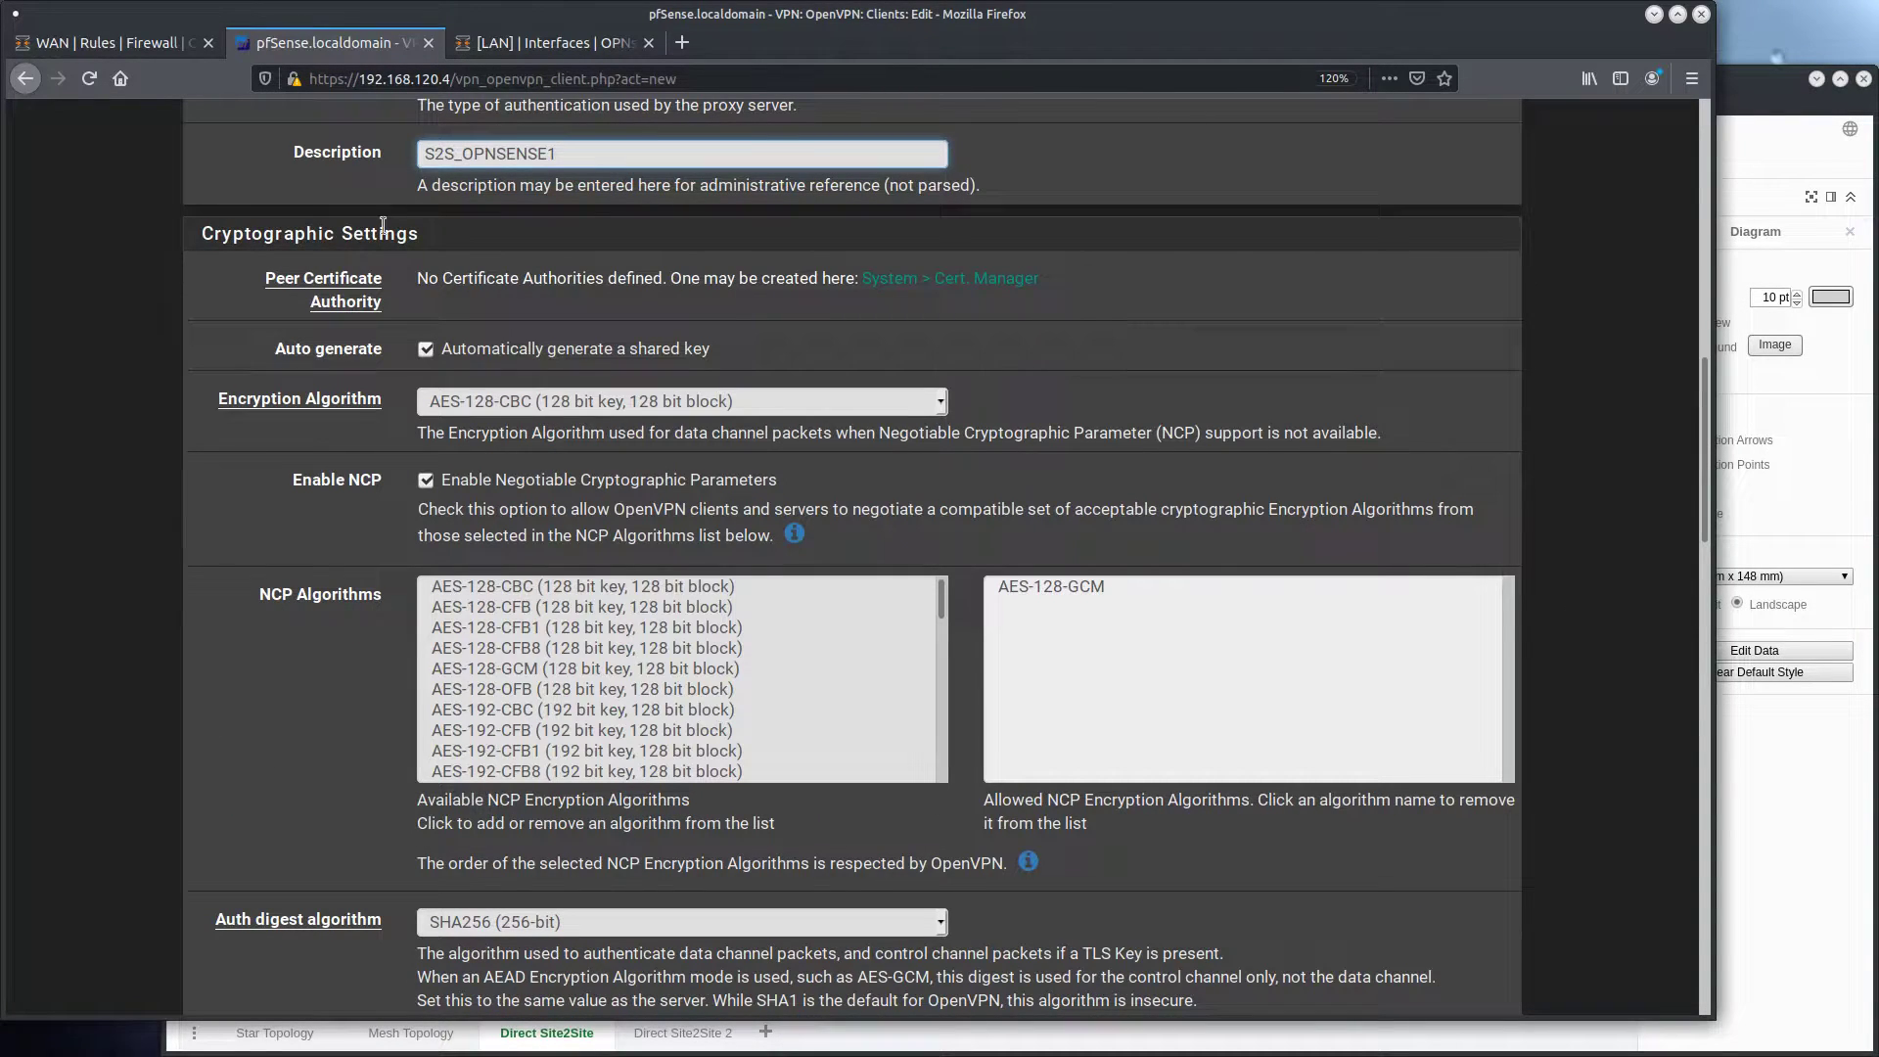
left_click(537, 355)
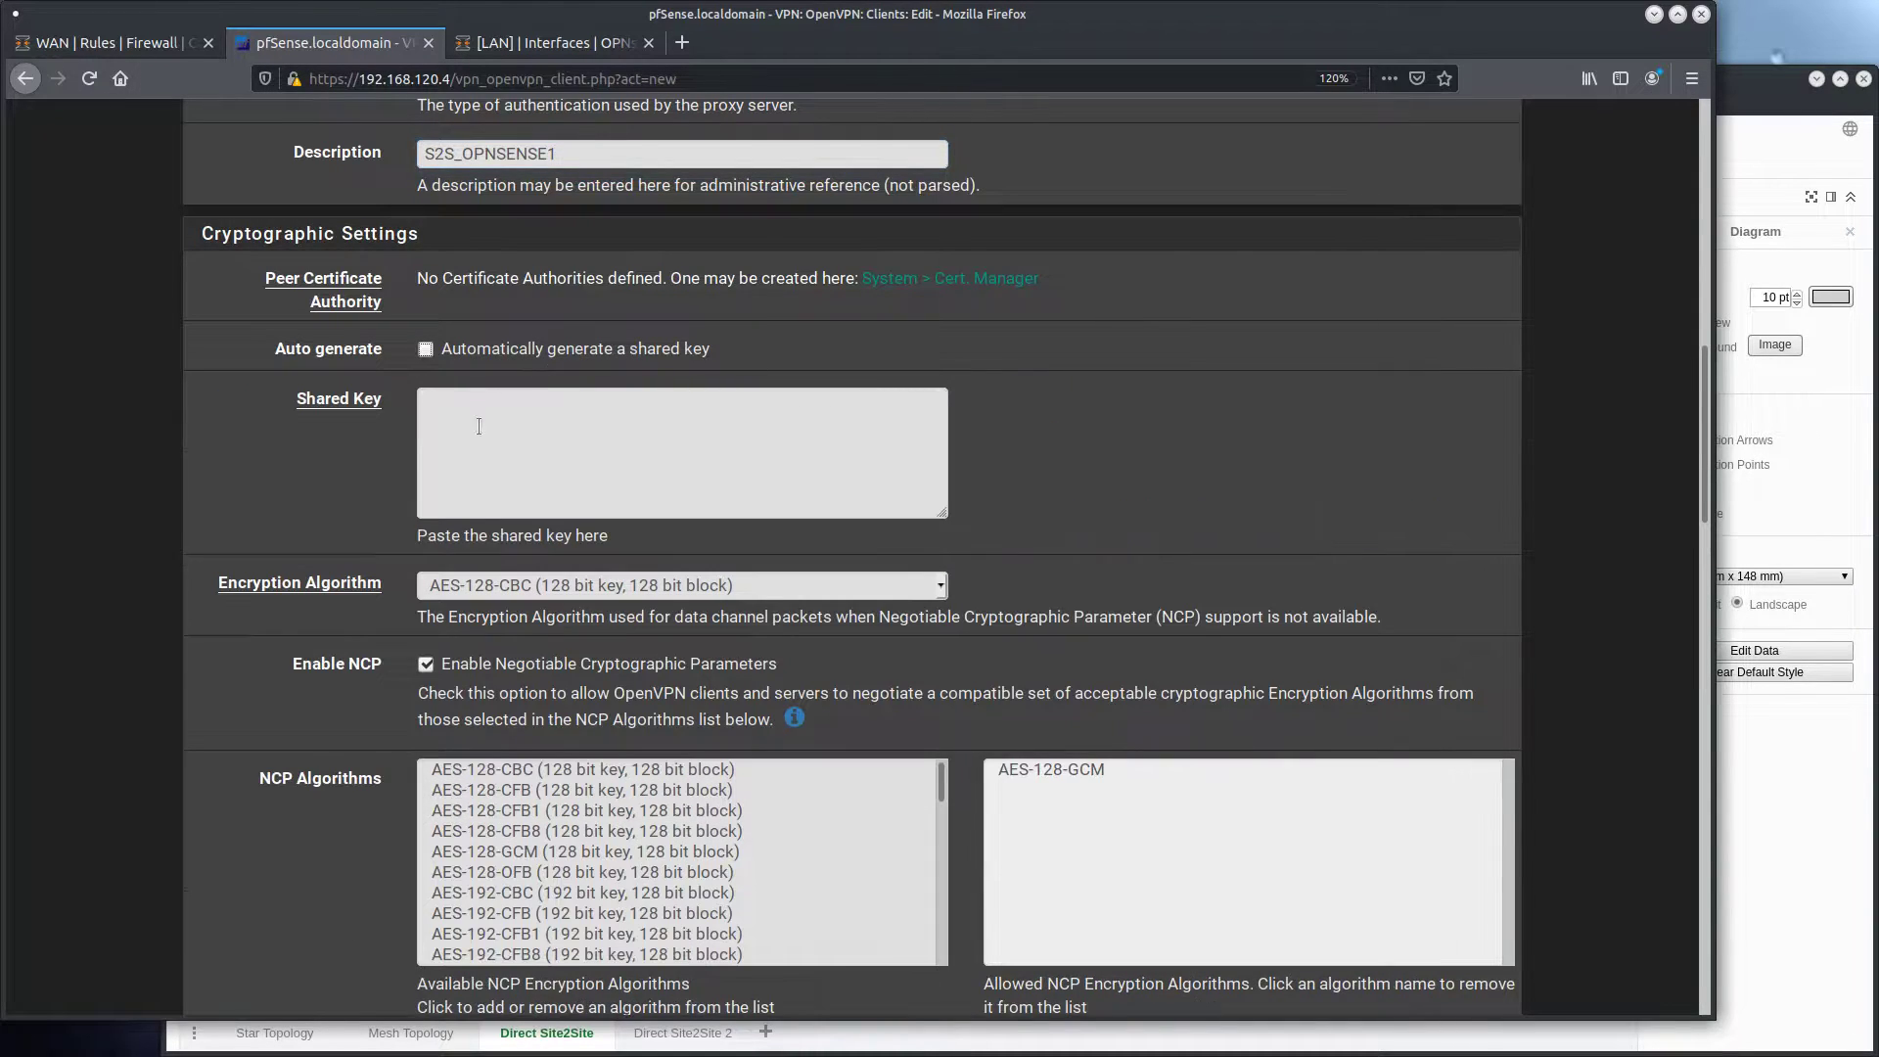
left_click(168, 44)
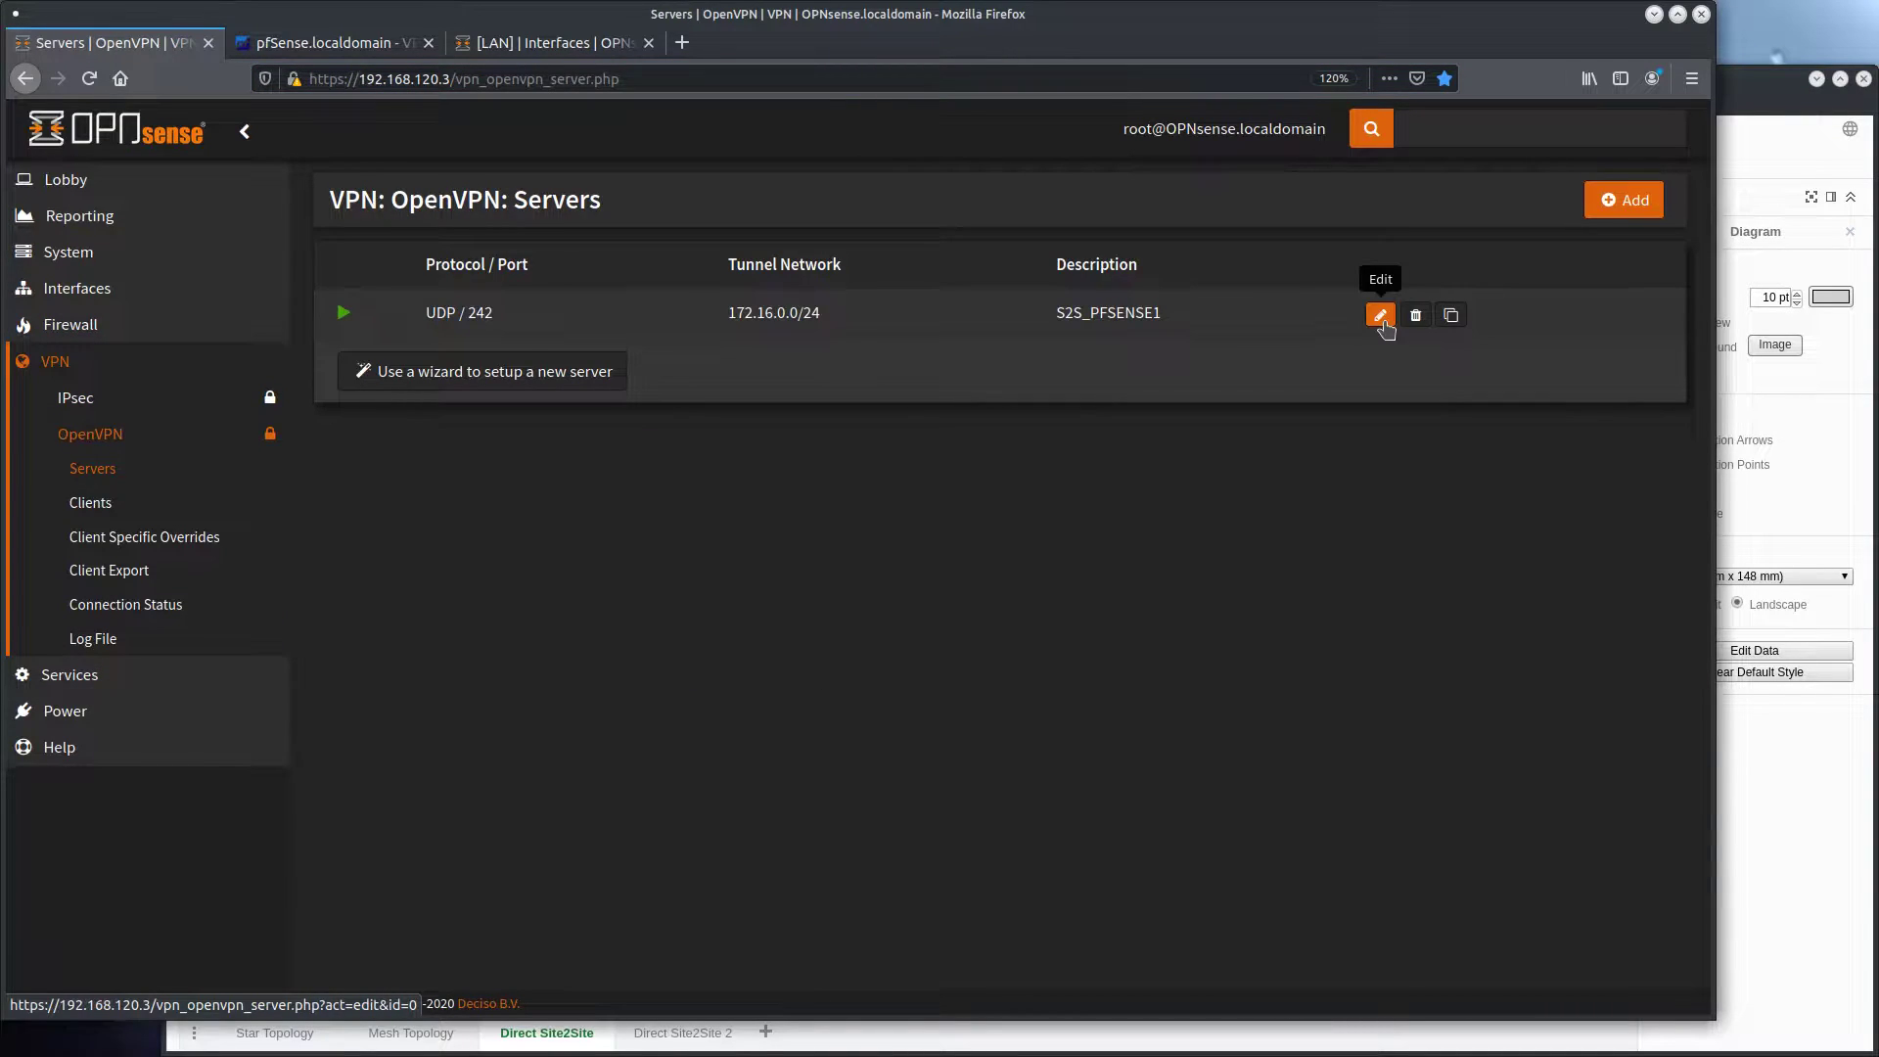
left_click(1380, 316)
scroll(801, 551, "down", 4)
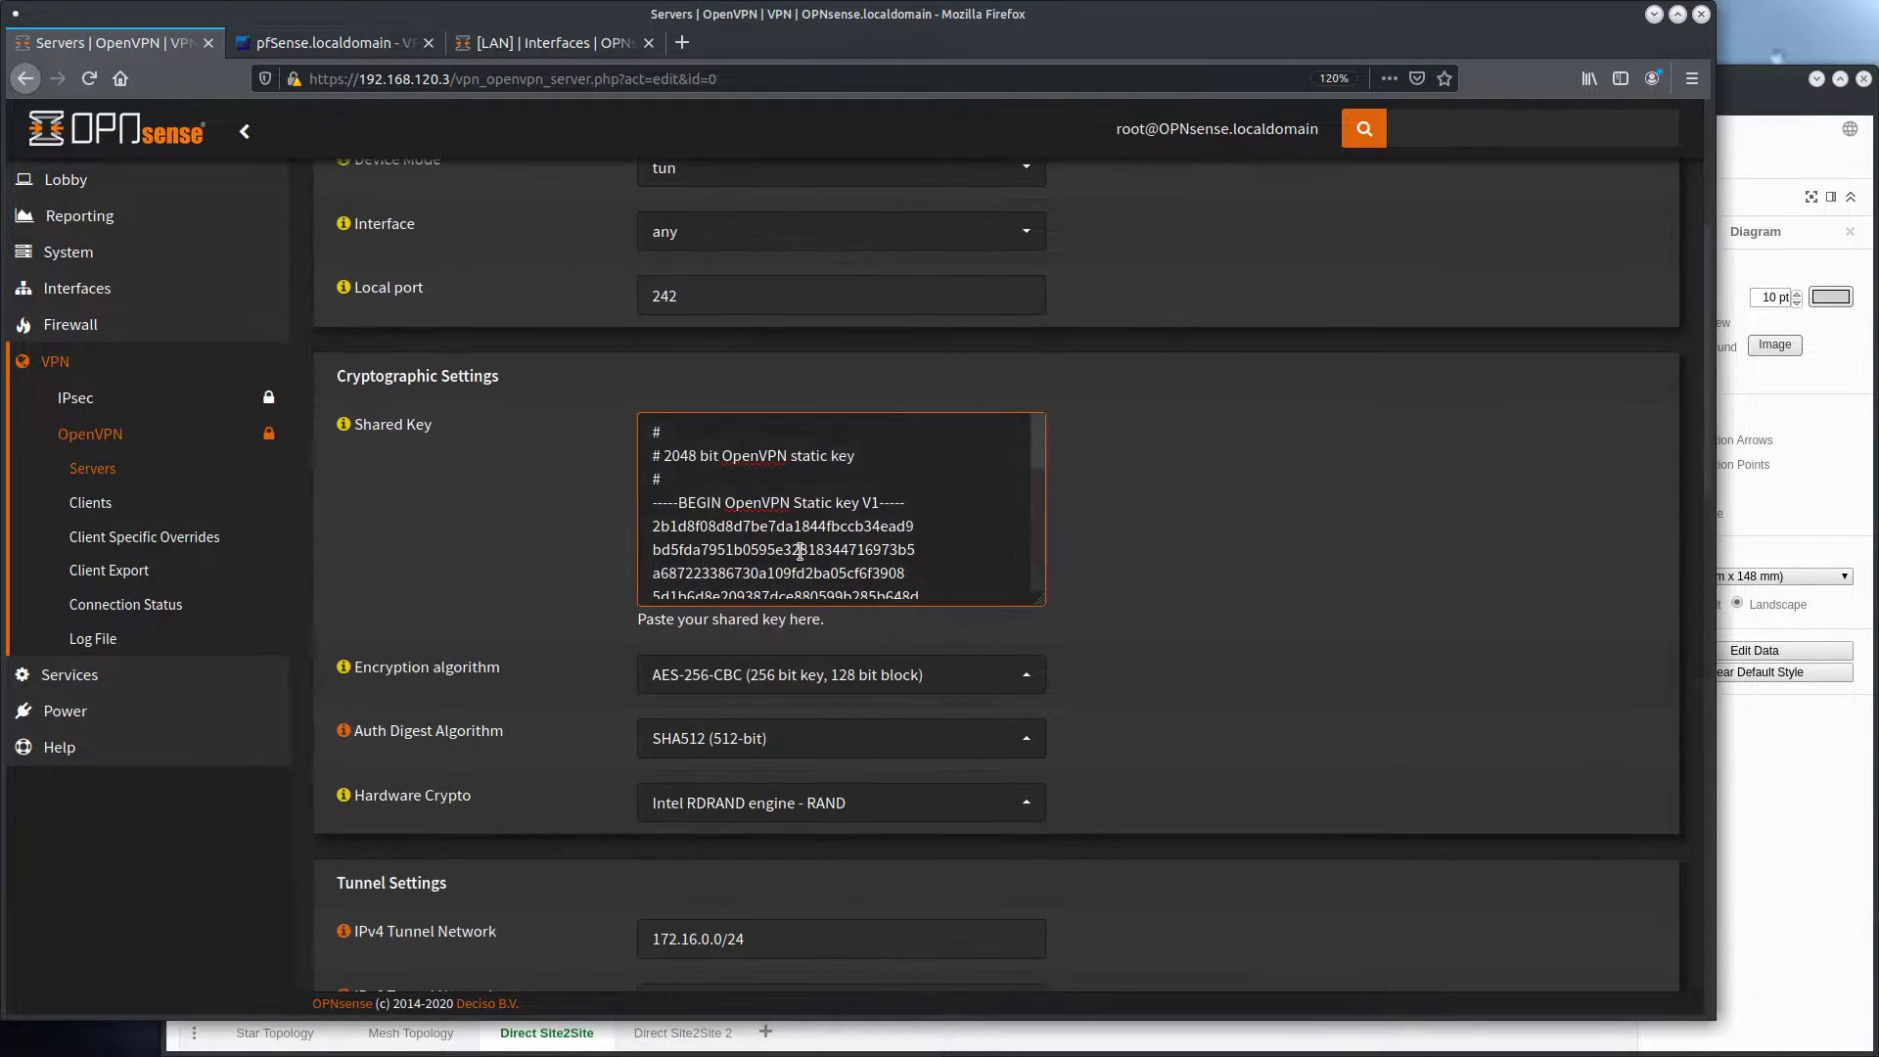
key("ctrl+a")
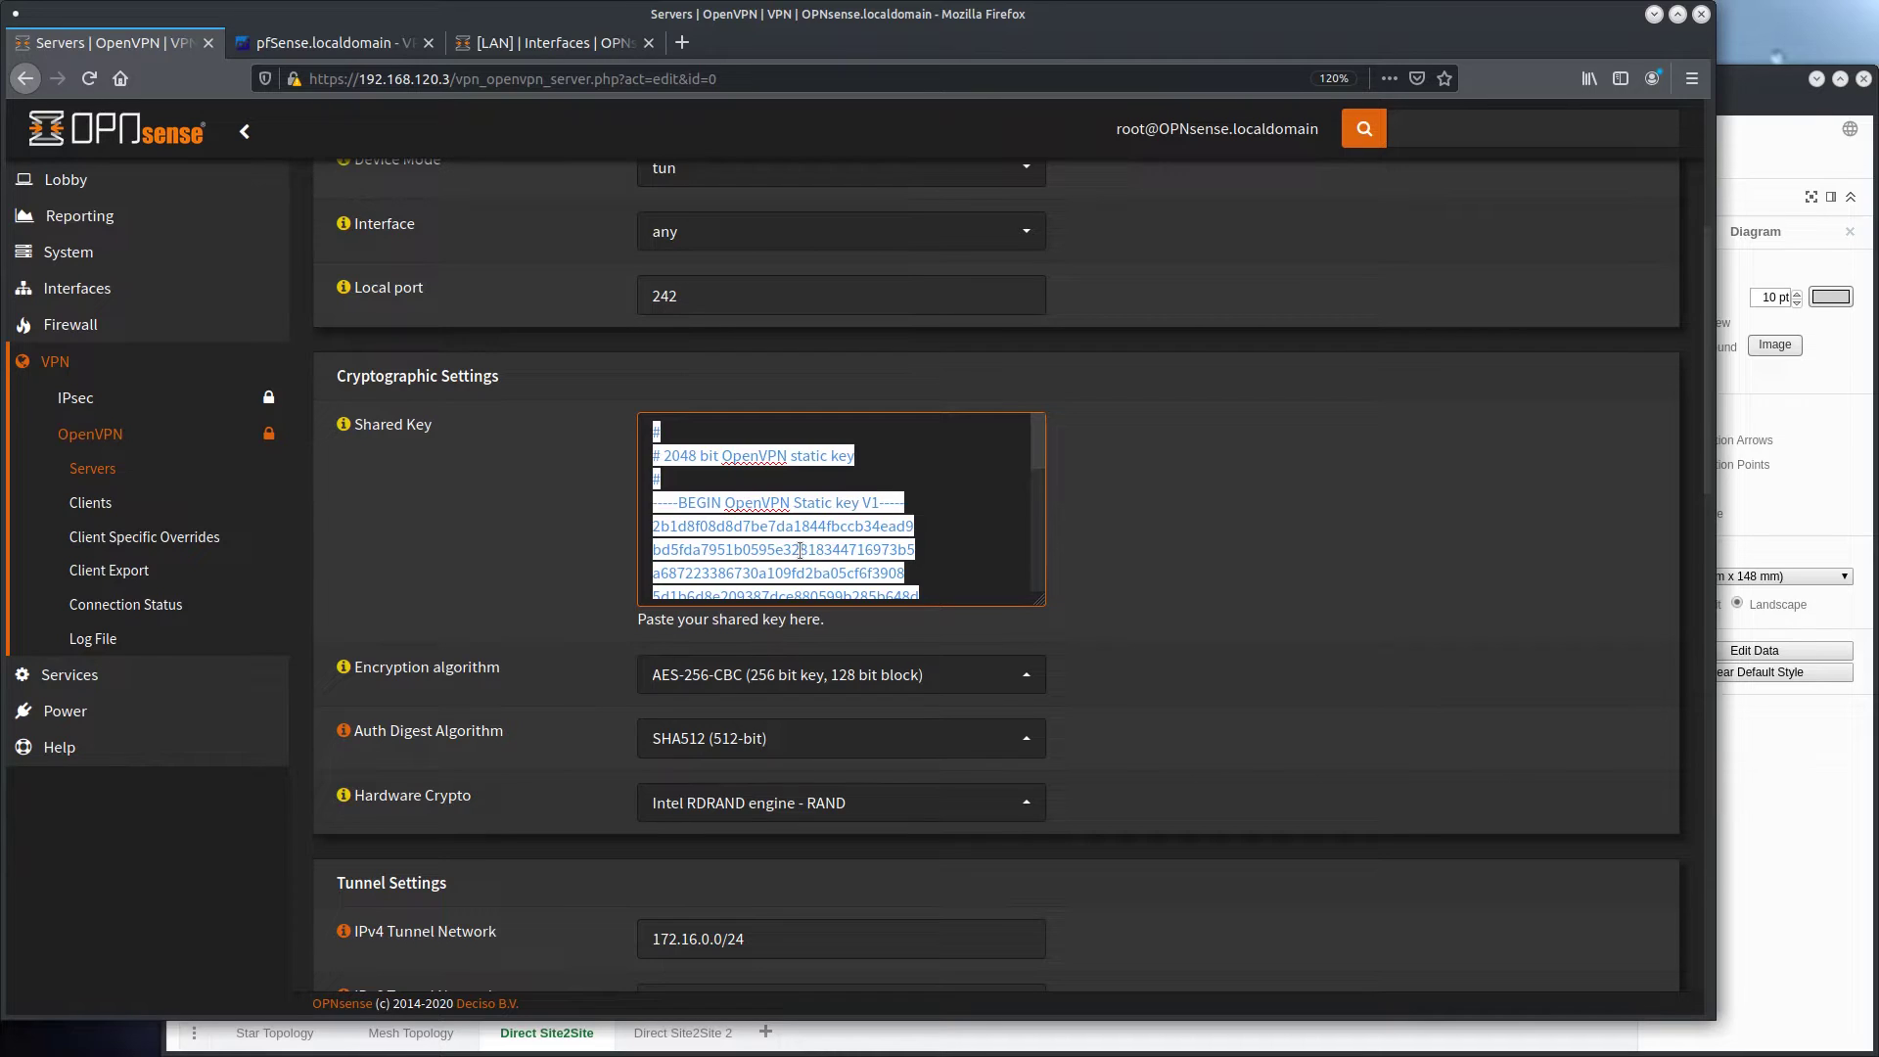
left_click(328, 42)
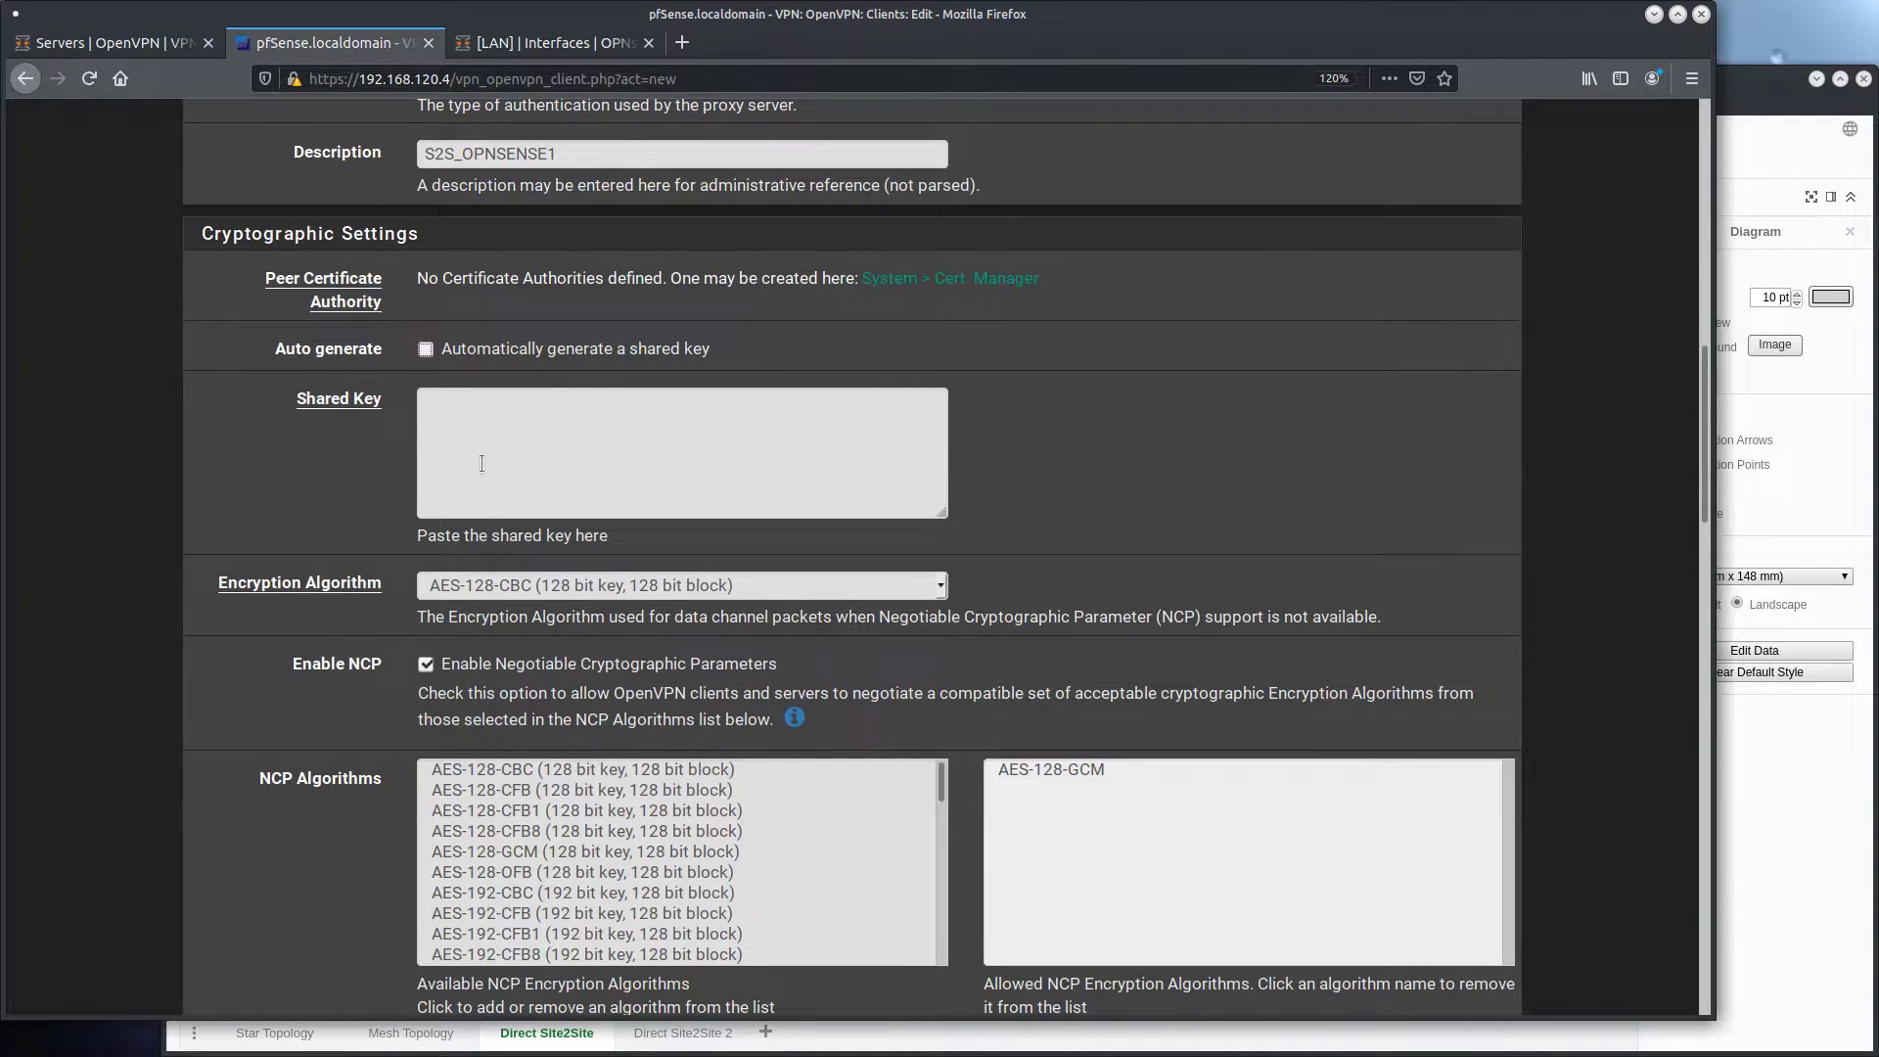
left_click(547, 447)
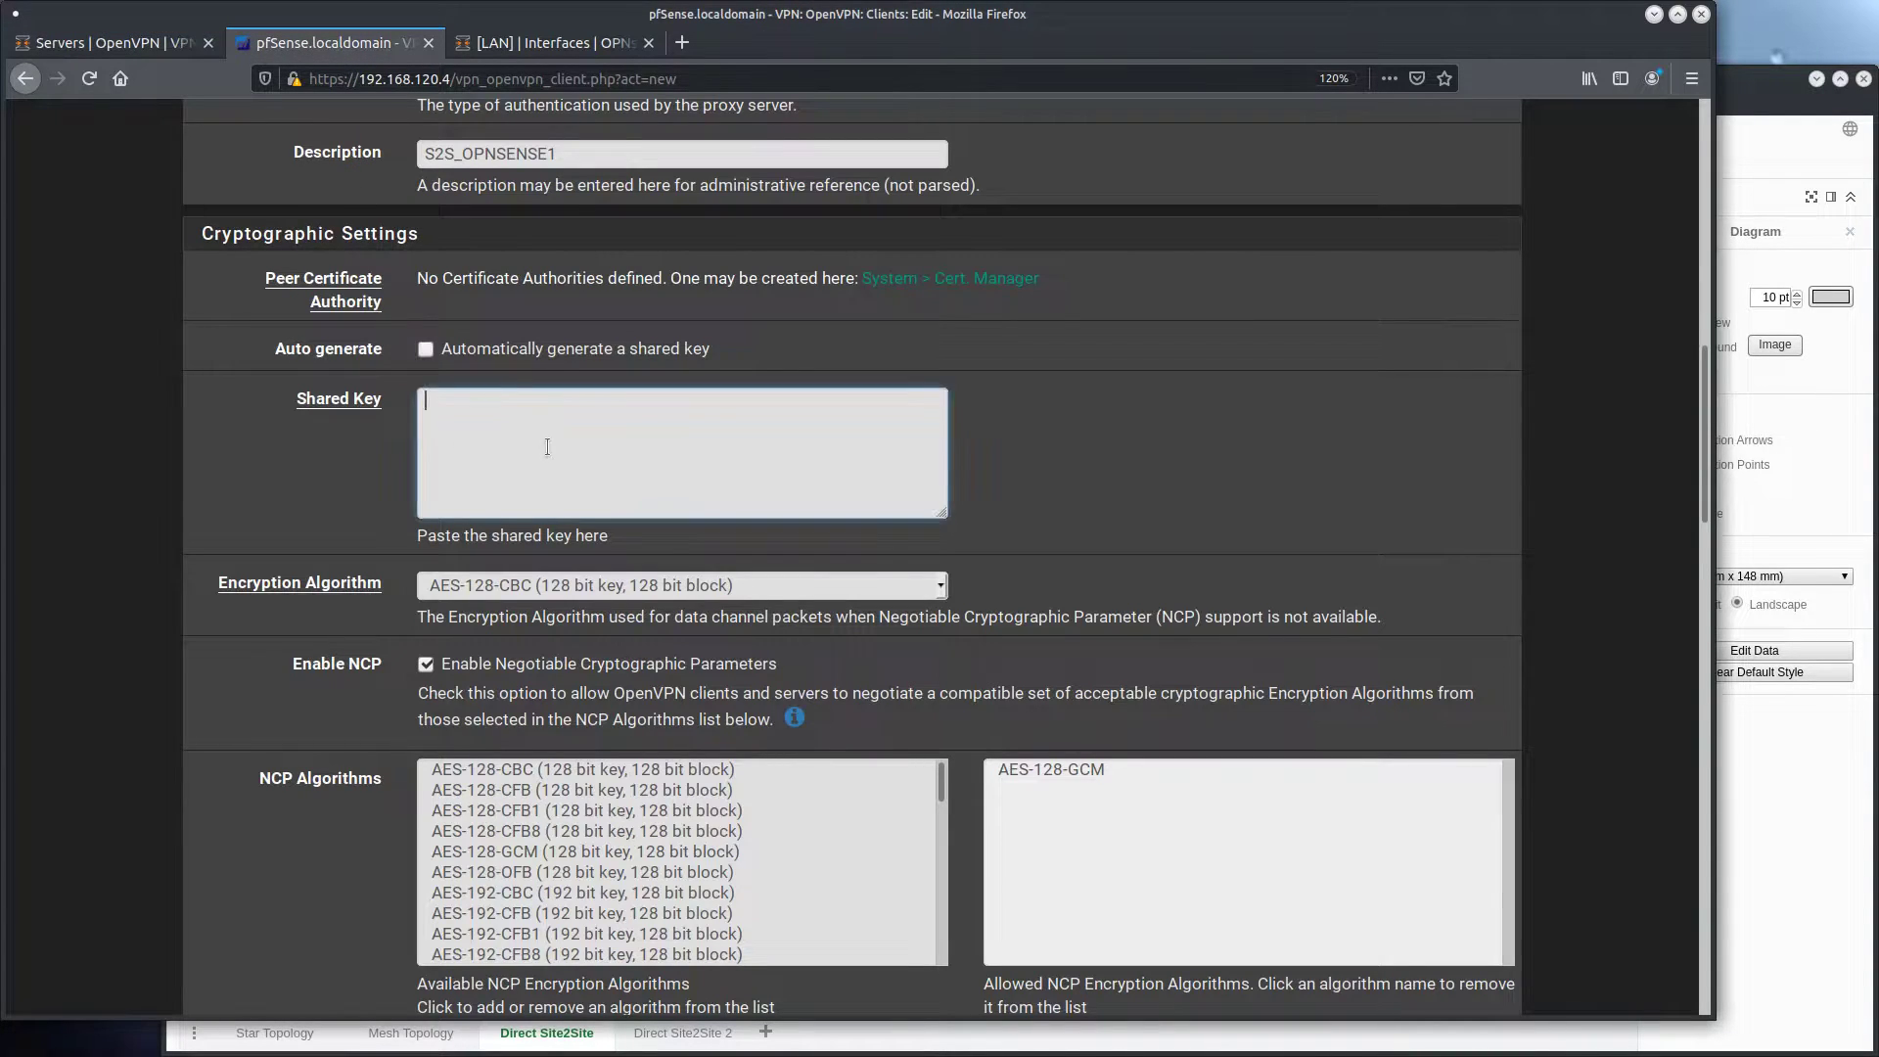
key("ctrl+v")
Set the client's encryption algorithm to AES-256-CBC and turn off Negotiable Cryptographic Parameters
left_click(508, 592)
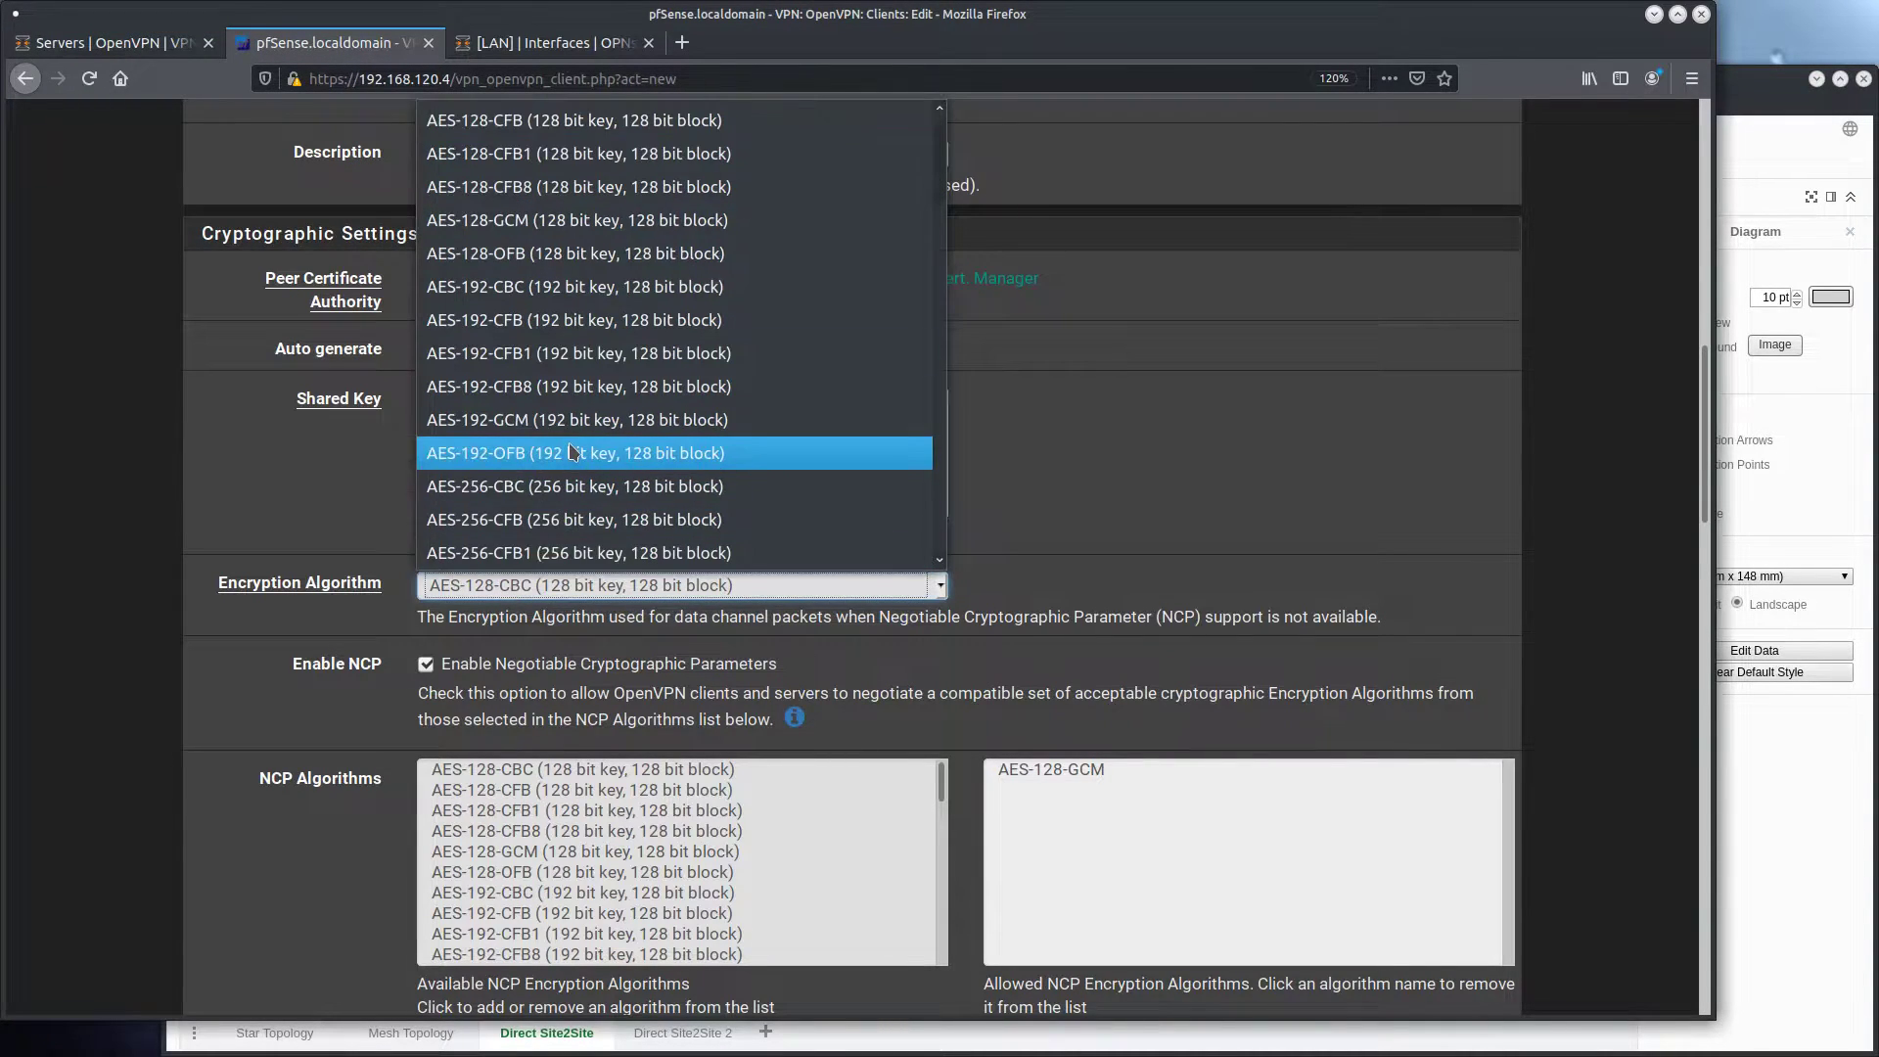
left_click(572, 485)
scroll(348, 452, "down", 3)
left_click(456, 431)
Set the client's auth digest algorithm to SHA512 (512-bit) and hardware crypto to Intel RDRAND engine - RAND
scroll(399, 489, "down", 5)
left_click(608, 478)
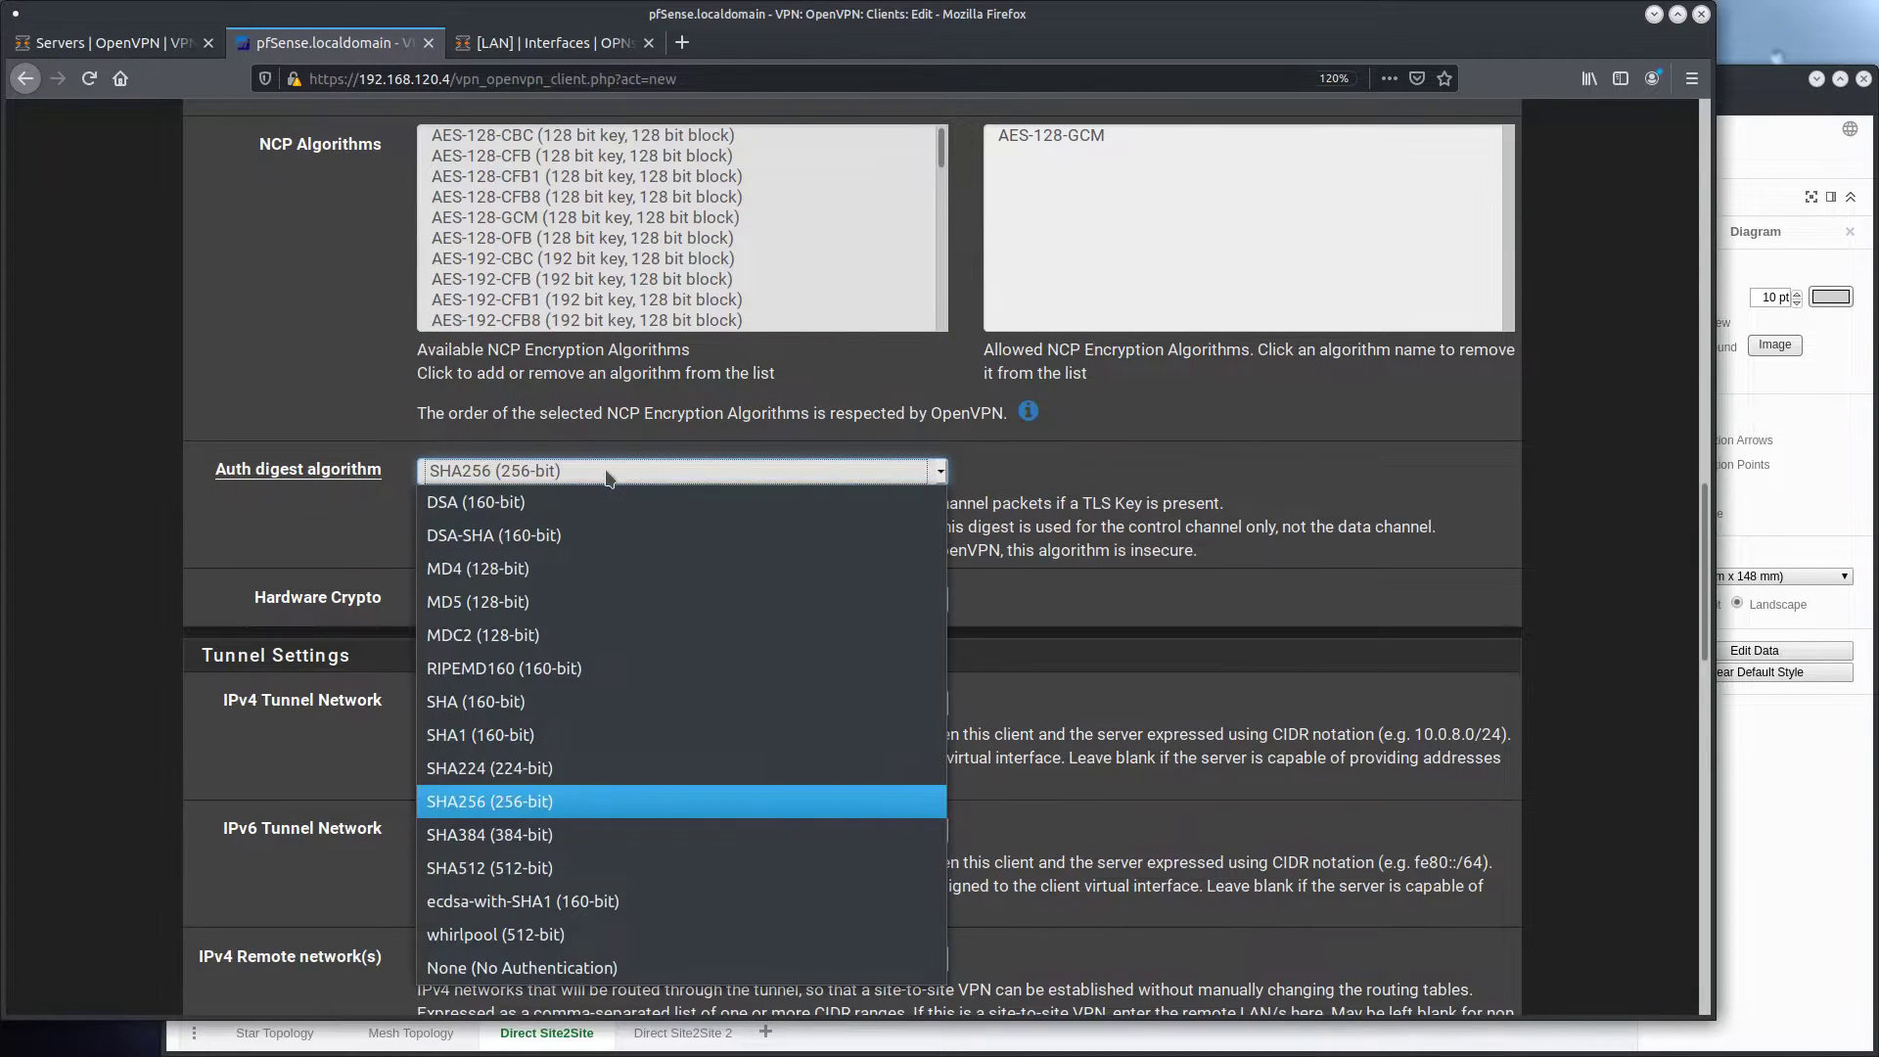
left_click(480, 866)
left_click(389, 539)
left_click(604, 606)
left_click(550, 659)
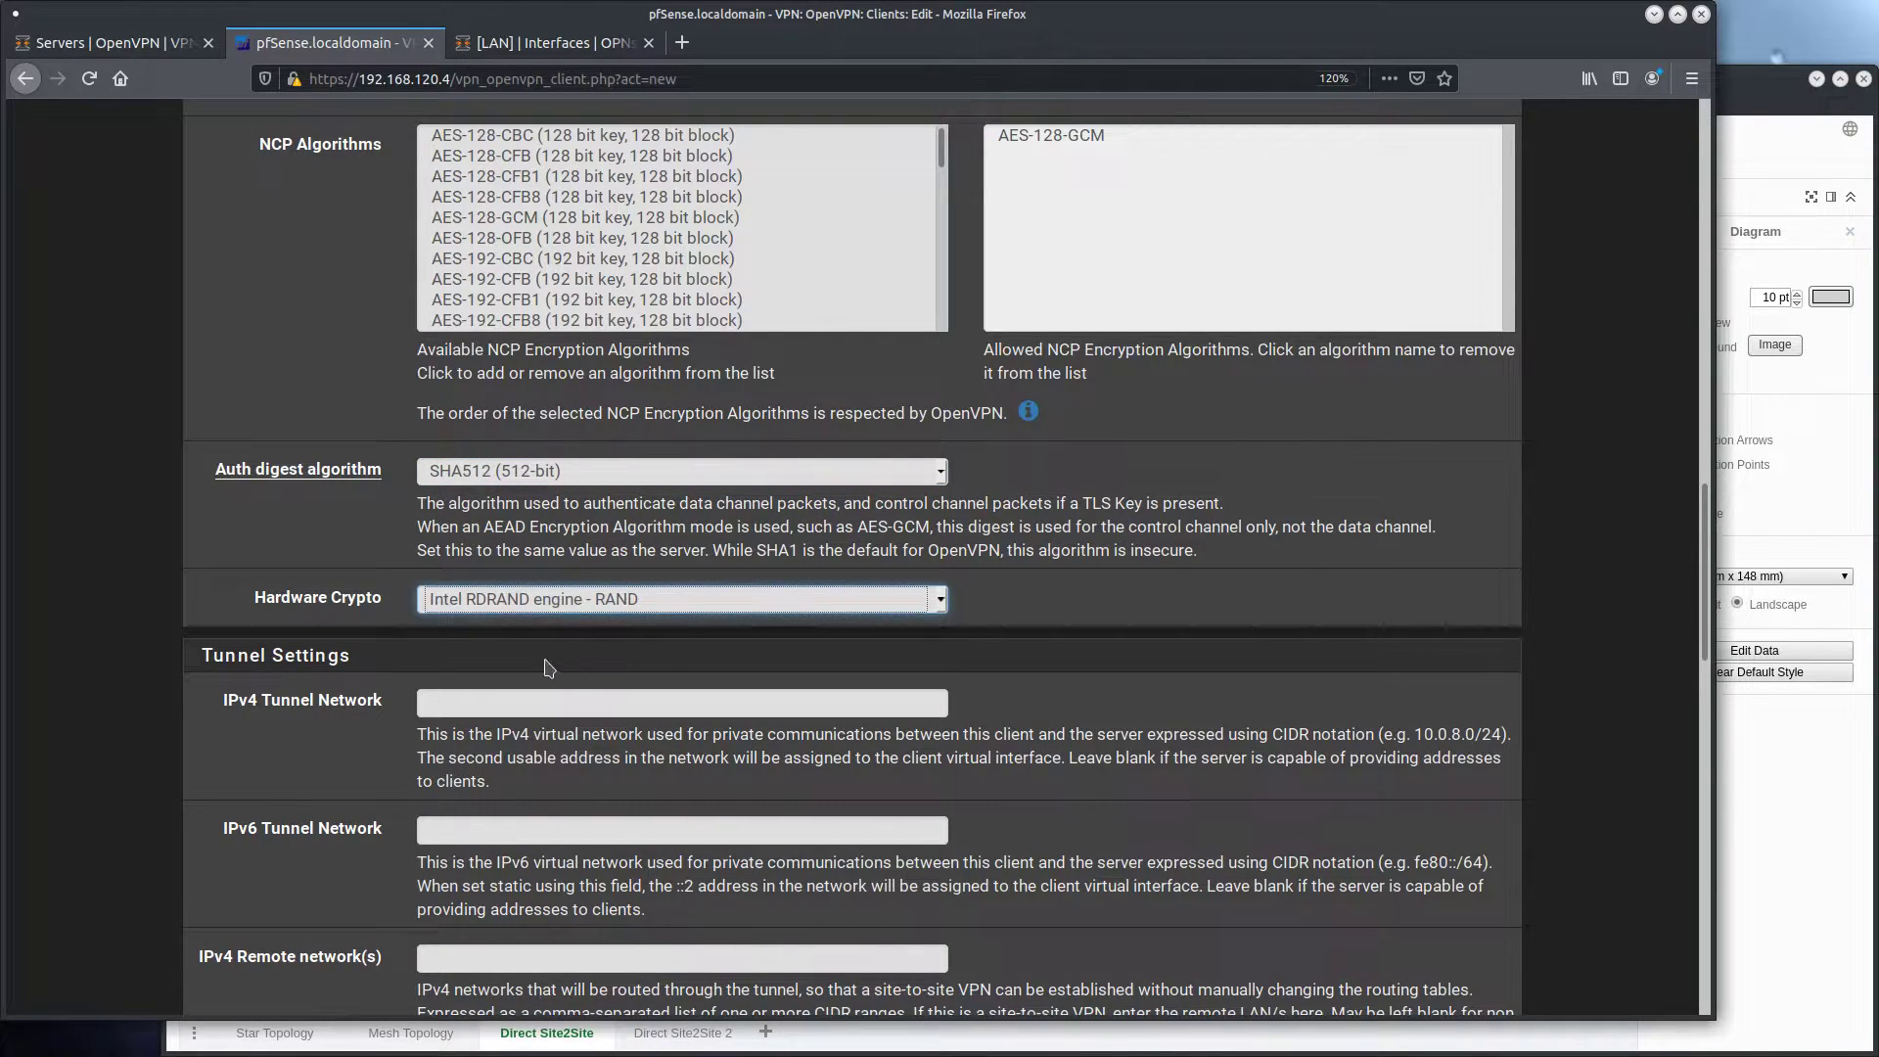
Copy the IPv4 tunnel network 172.16.0.0/24 from the OPNsense OpenVPN server into the pfSense client's IPv4 Tunnel Network
left_click(409, 677)
scroll(409, 678, "down", 3)
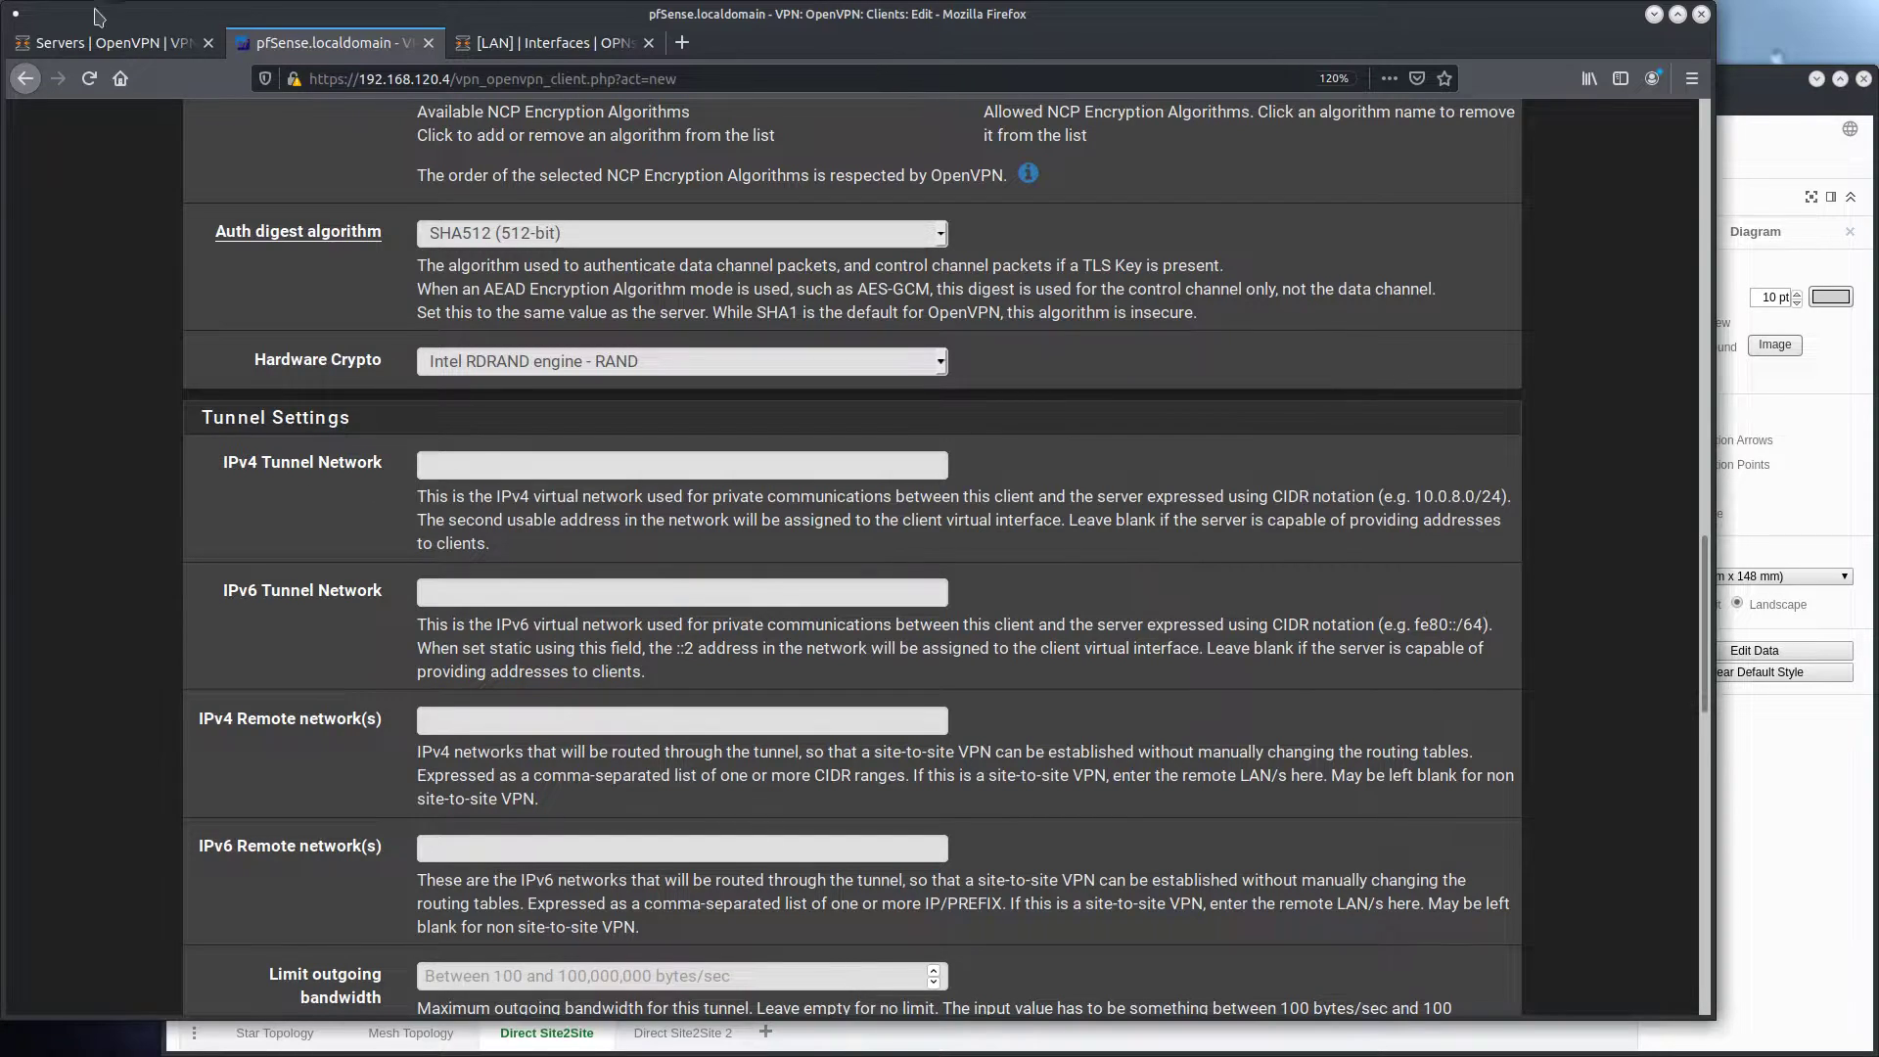
left_click(98, 43)
scroll(525, 524, "down", 4)
left_click(745, 446)
left_click_drag(744, 447, 549, 452)
key("ctrl+c")
left_click(323, 42)
left_click(482, 476)
key("ctrl+v")
scroll(357, 529, "down", 2)
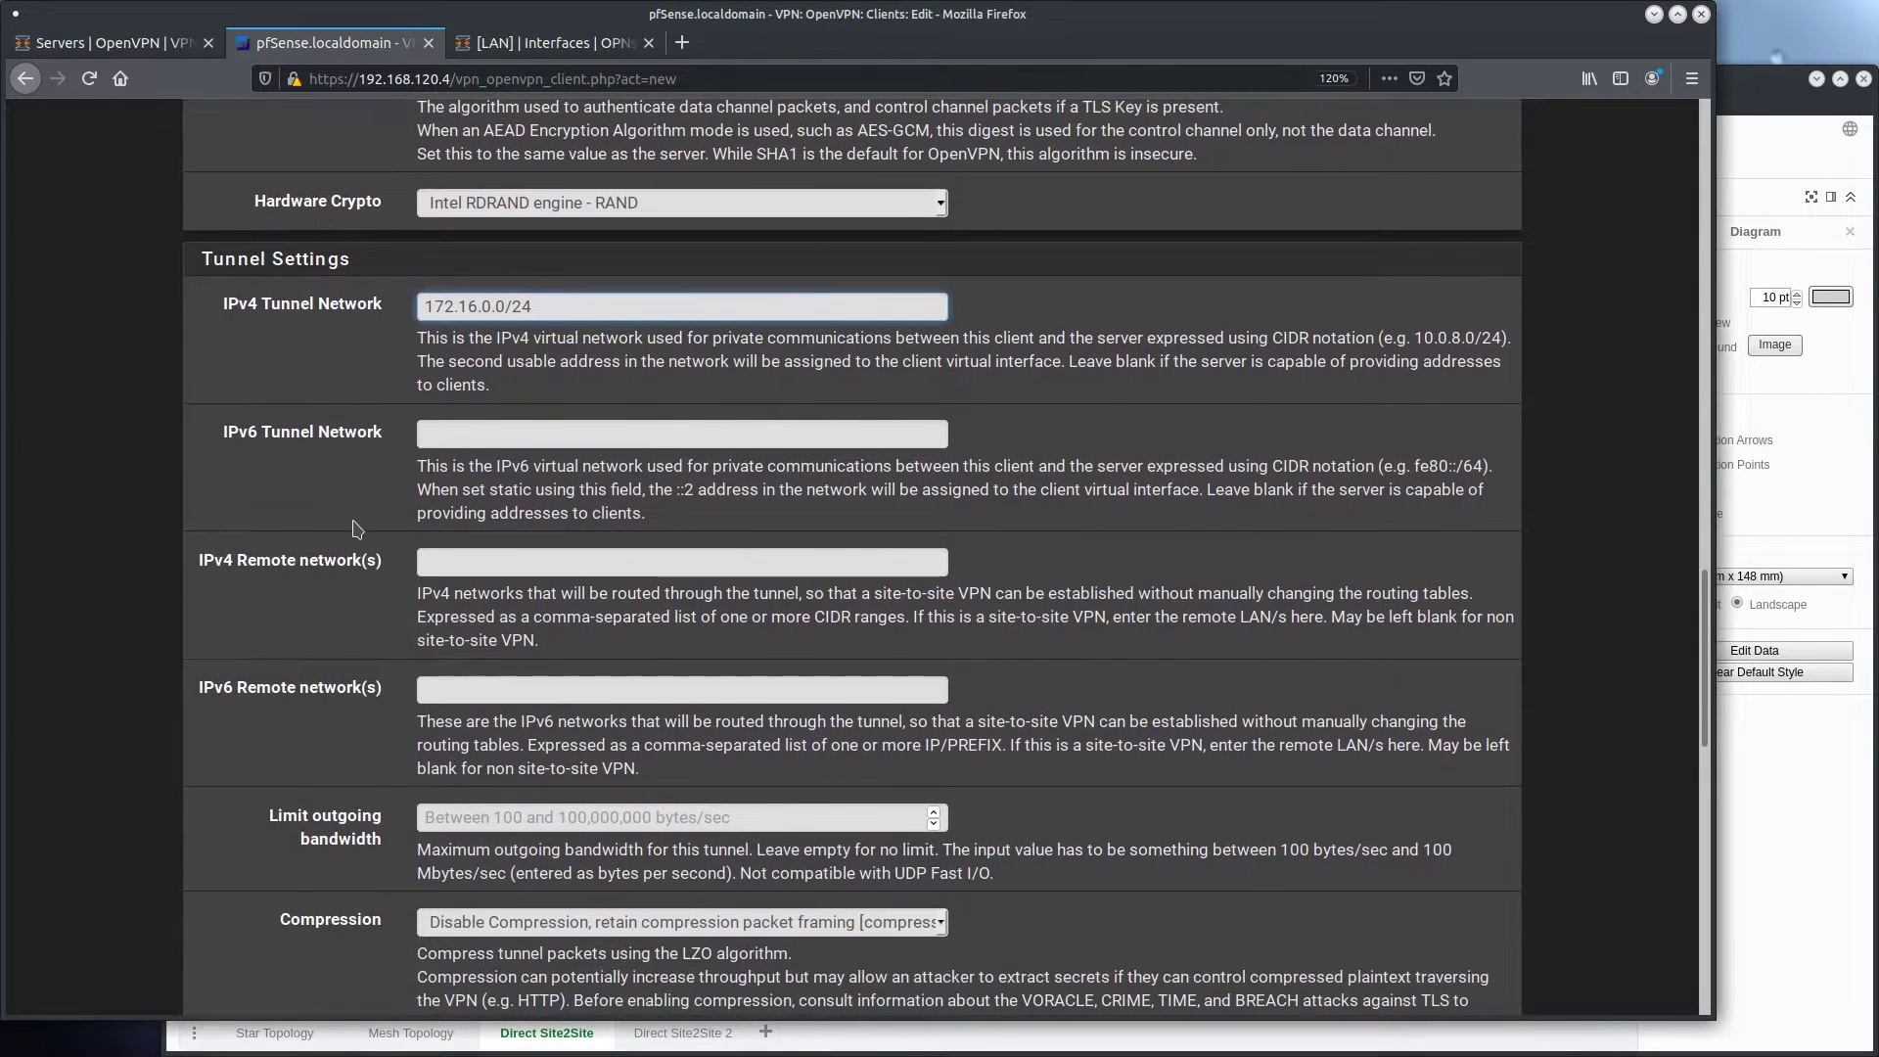
Copy the OPNsense server's IPv4 local network 192.168.10.0/24 into the pfSense client's IPv4 Remote network(s)
scroll(358, 529, "down", 2)
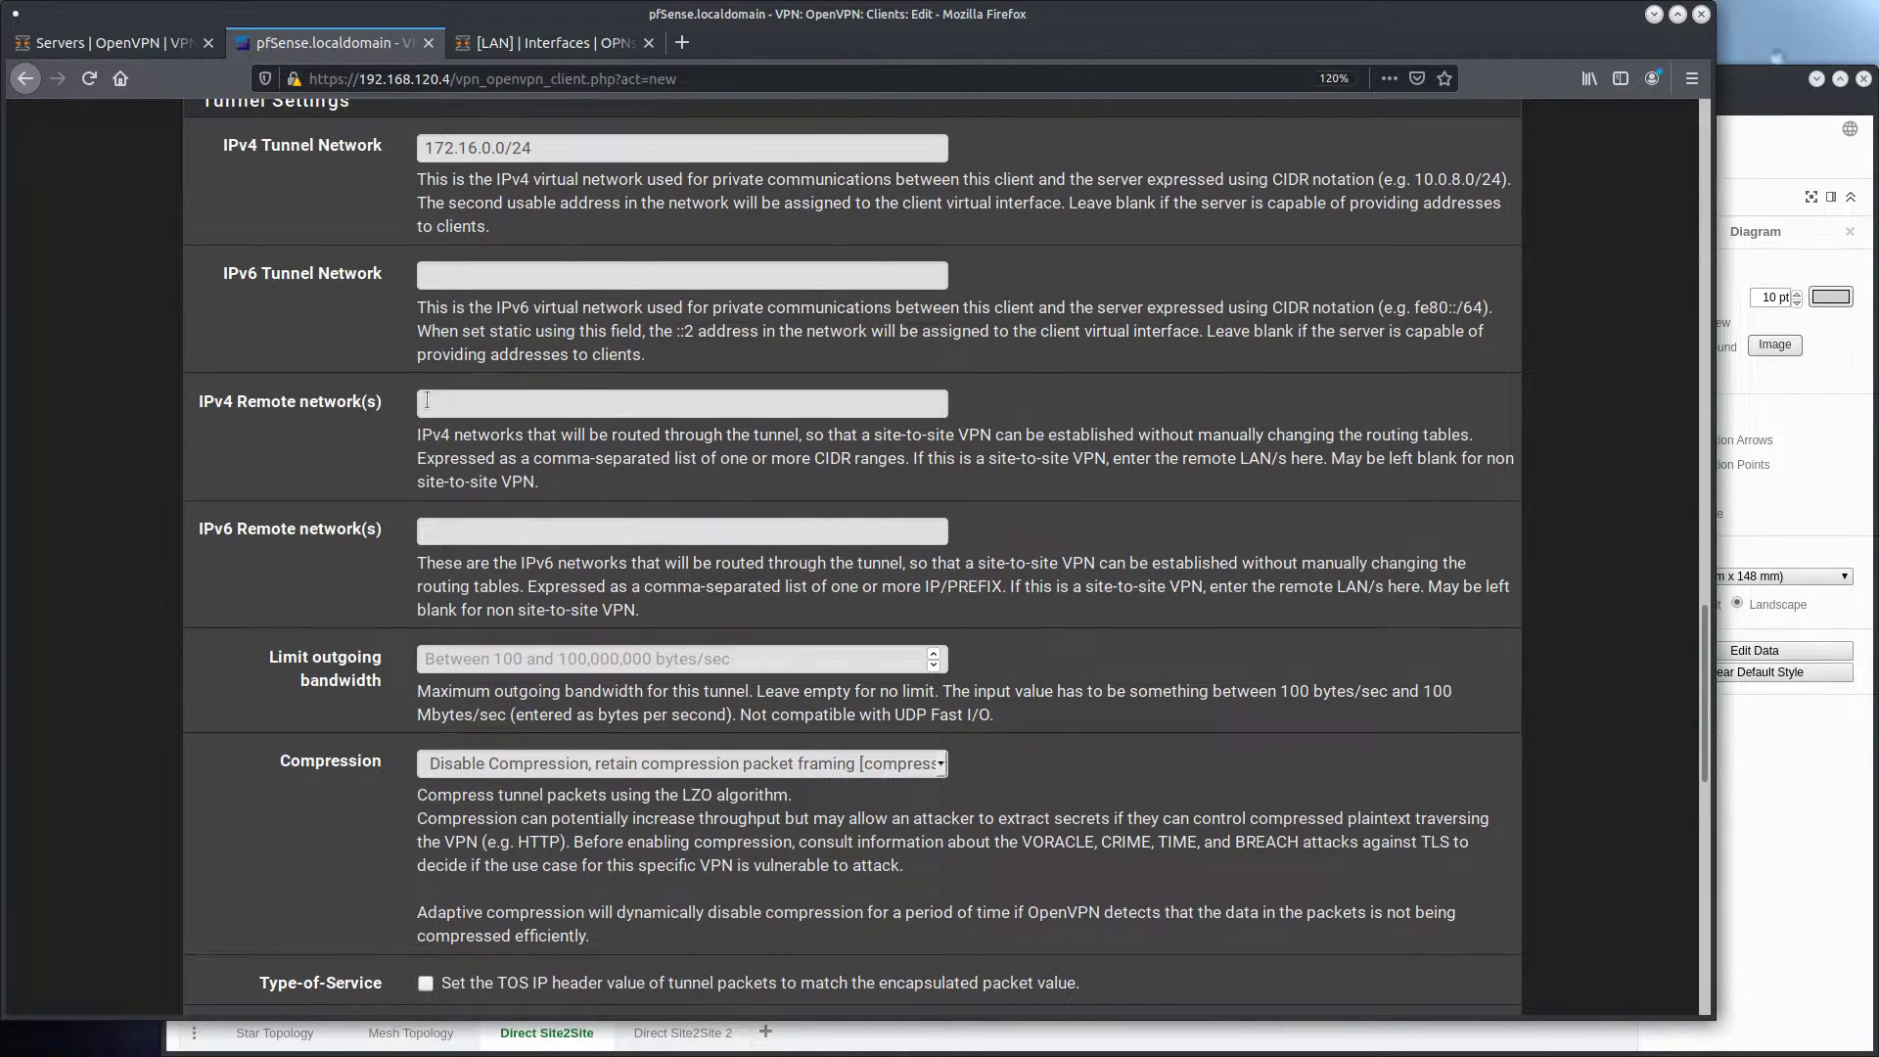
left_click(103, 42)
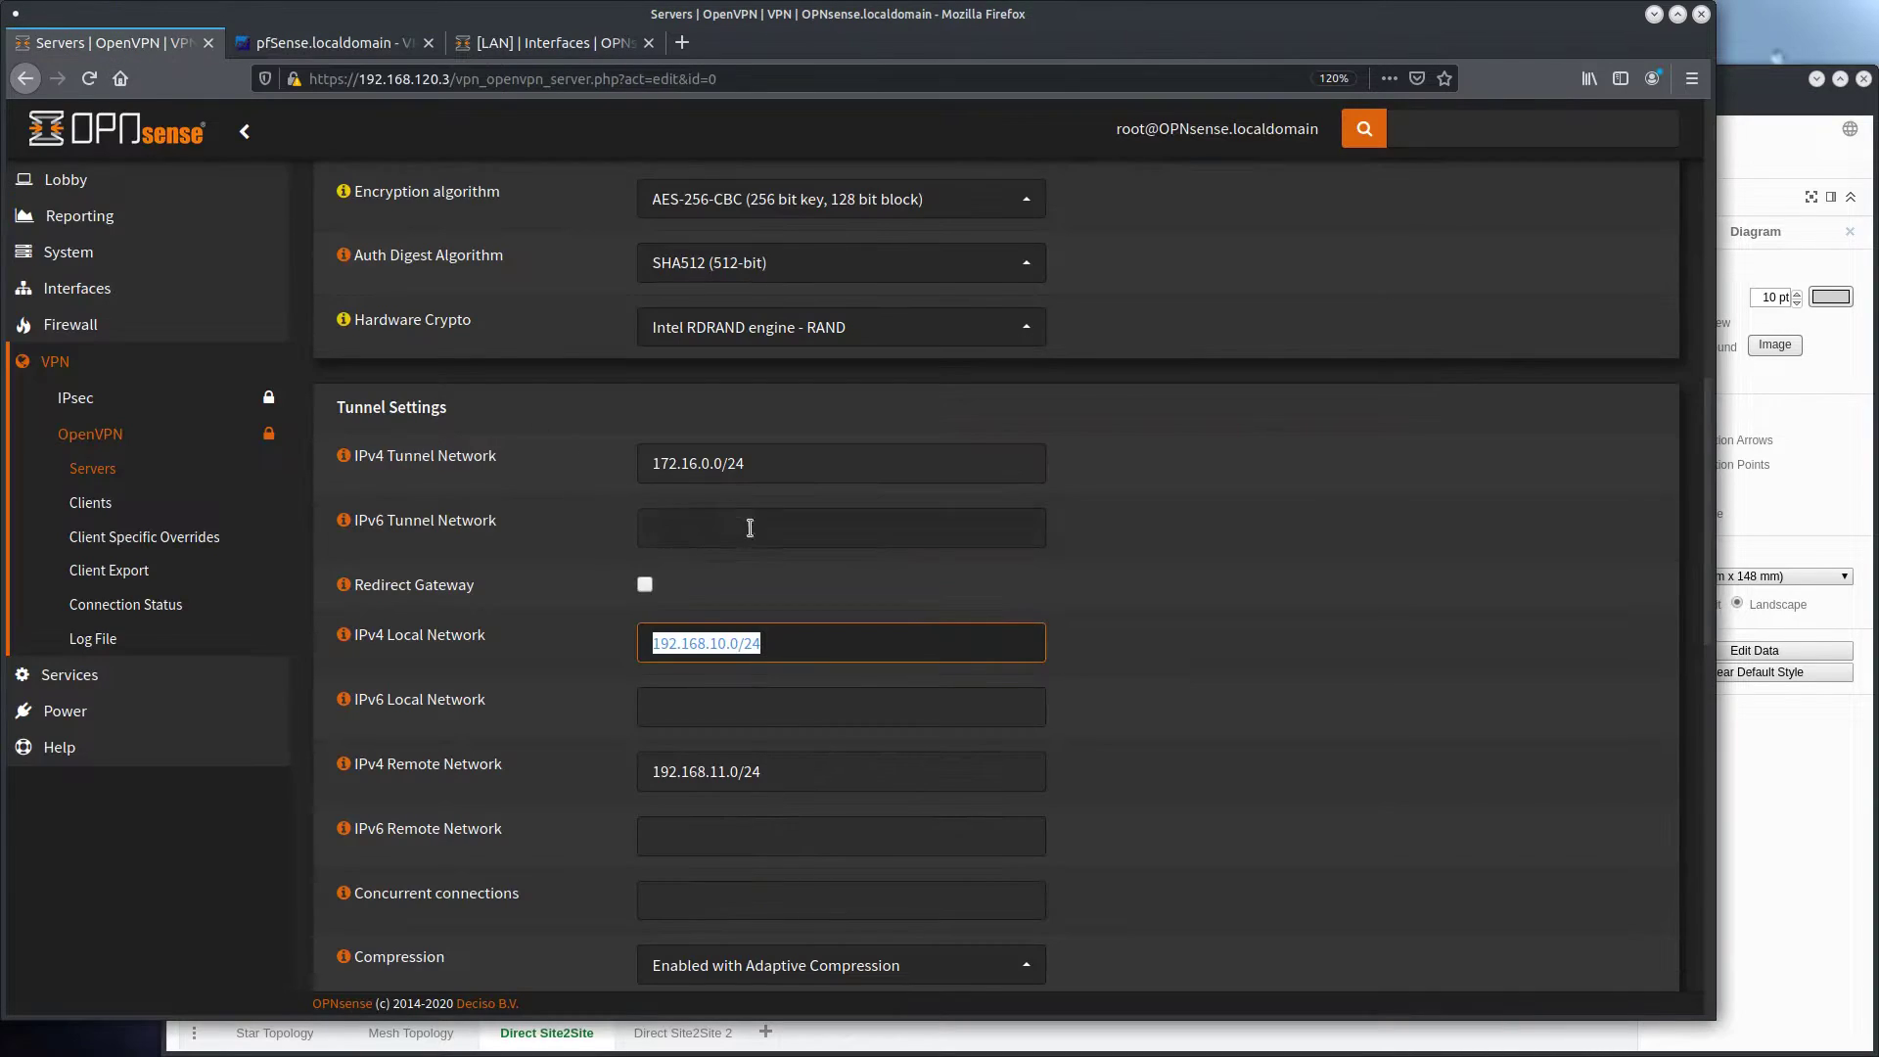
left_click(568, 653)
left_click_drag(763, 635, 587, 646)
key("ctrl+c")
key("ctrl+Tab")
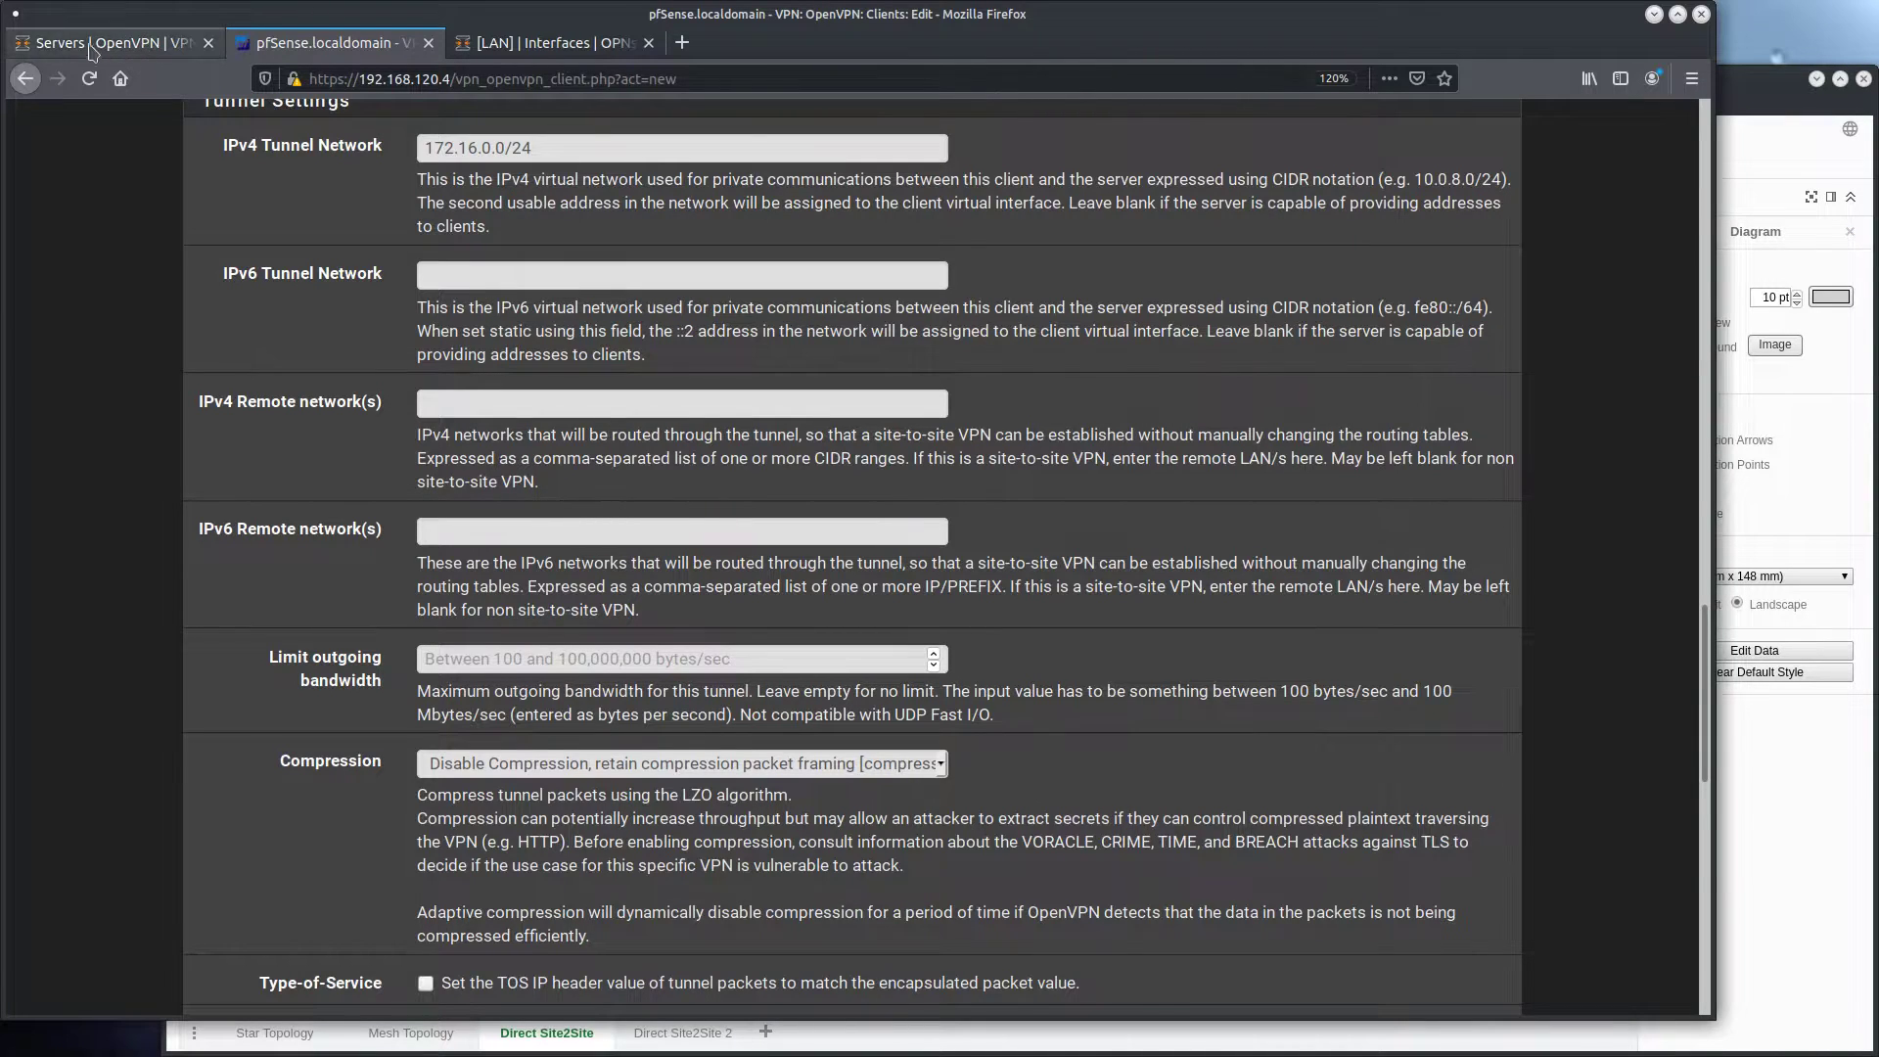
left_click(487, 397)
key("ctrl+v")
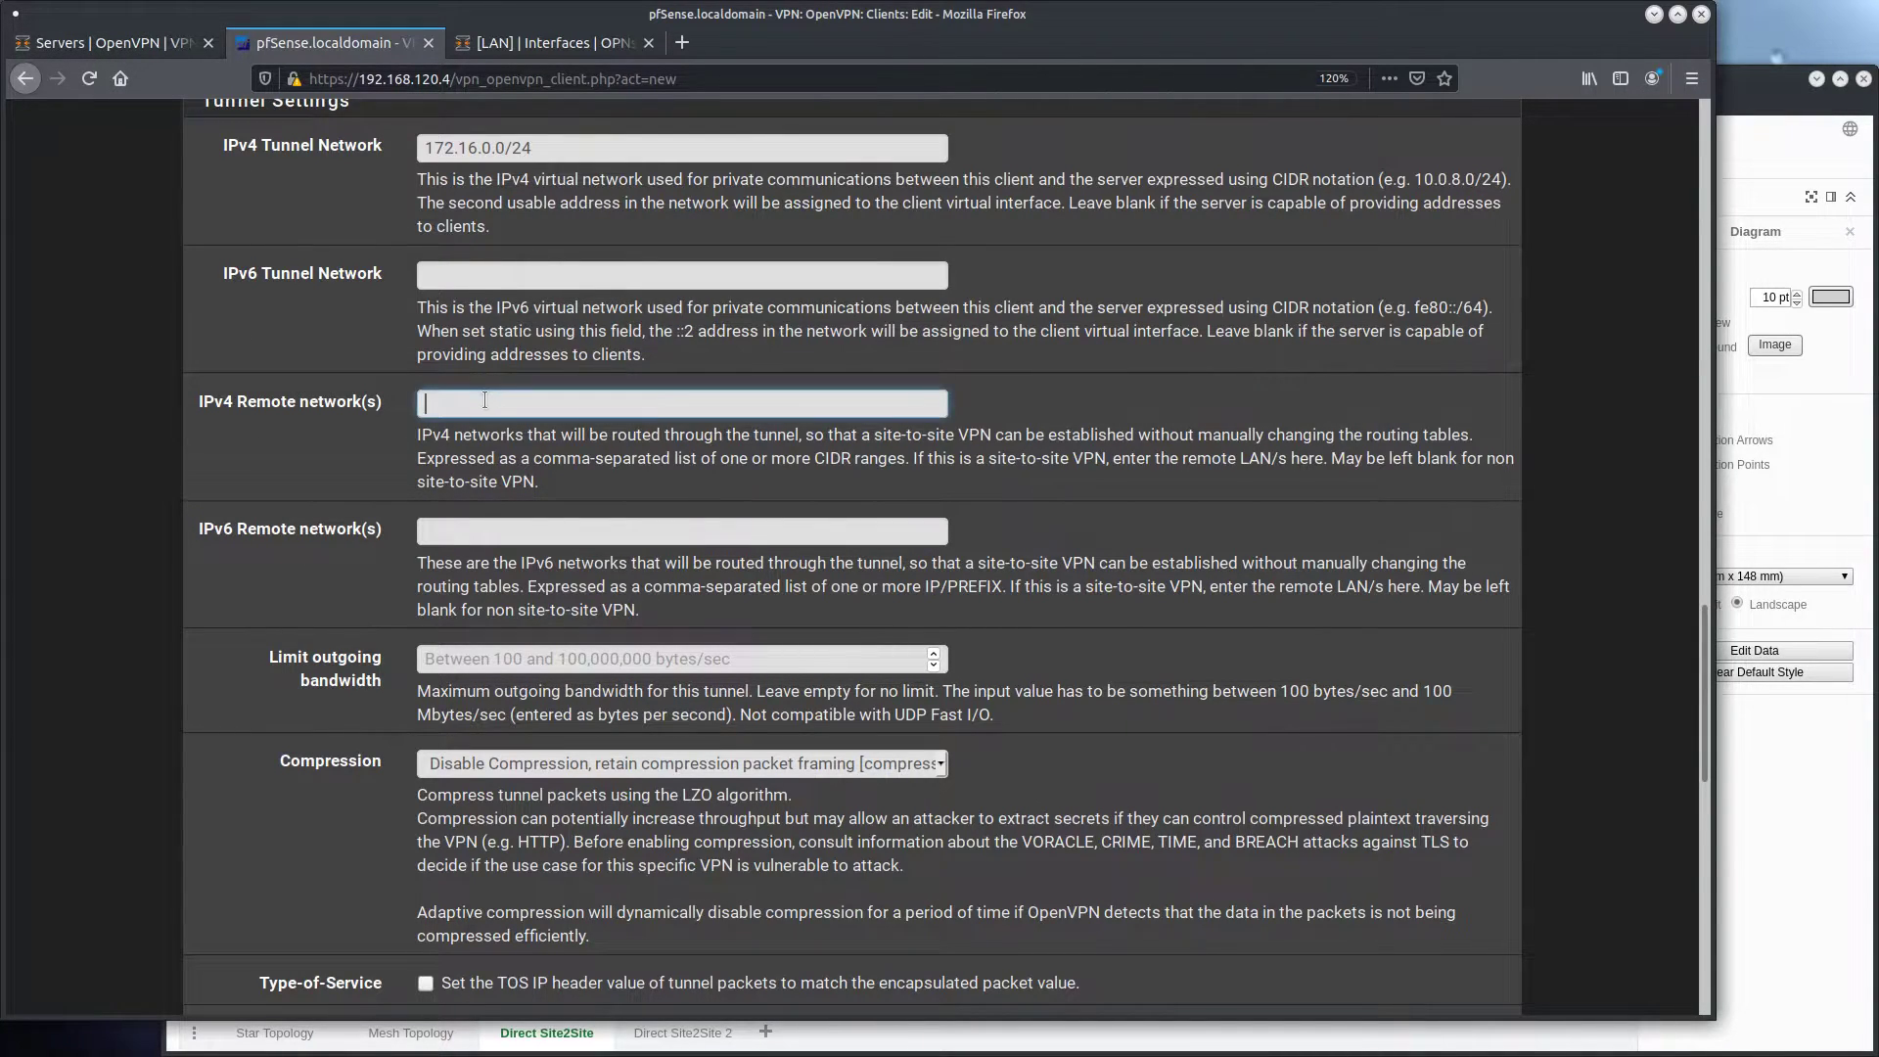
Set the client's compression to Adaptive LZO Compression [Legacy style, comp-lzo adaptive] and compare it with the OPNsense server's compression setting
scroll(274, 508, "down", 3)
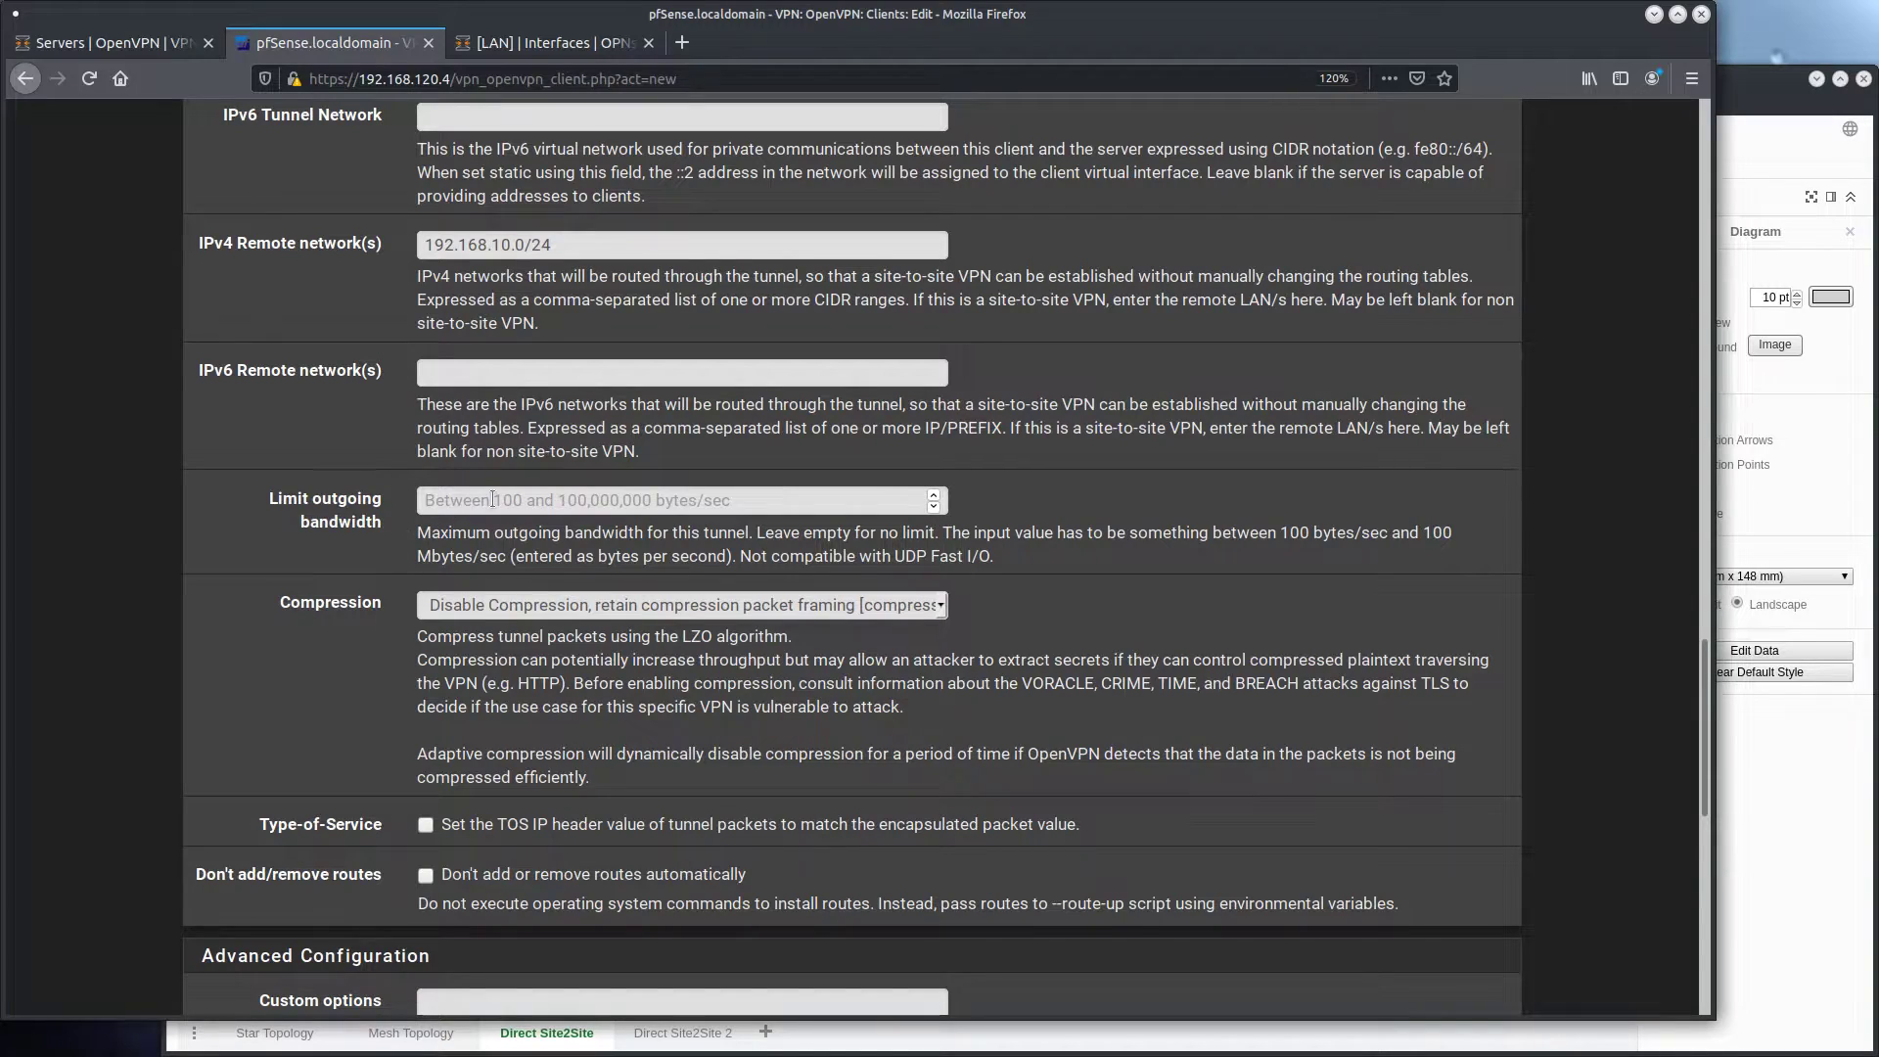
left_click(936, 607)
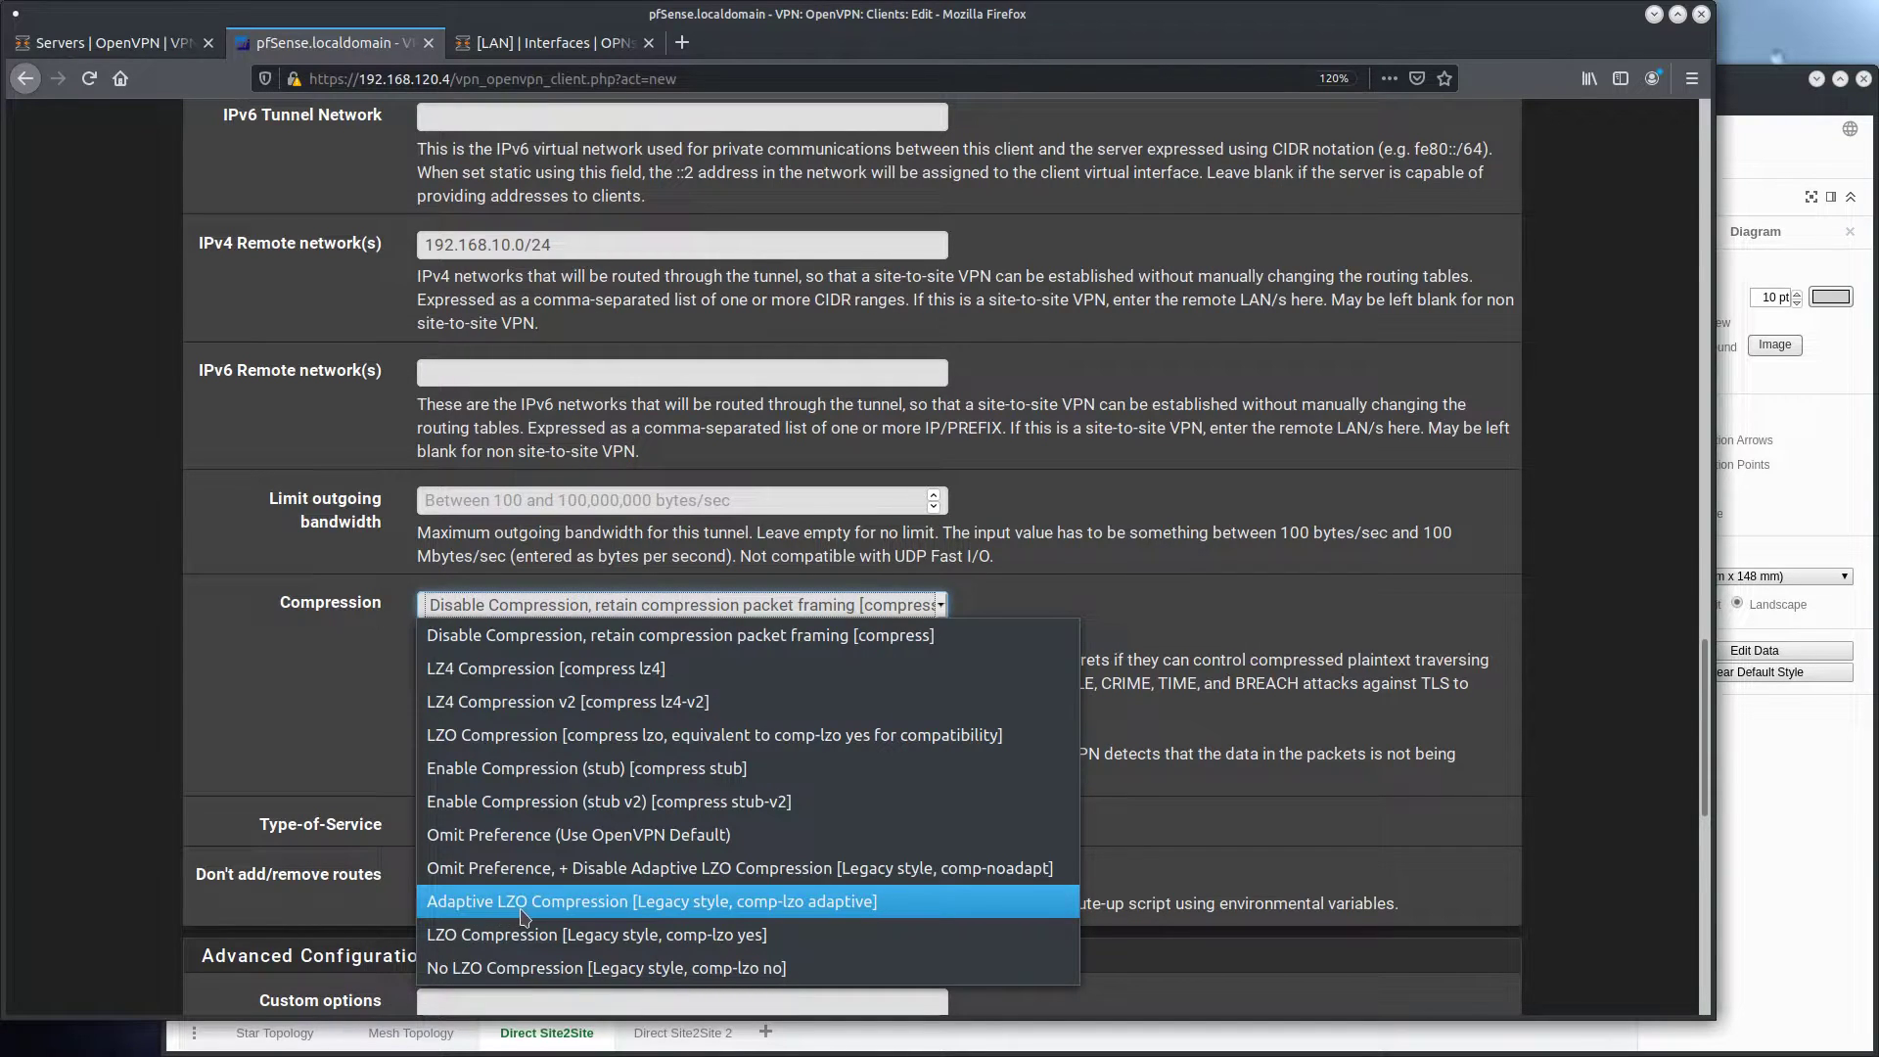
left_click(712, 913)
key("ctrl+Page_Up")
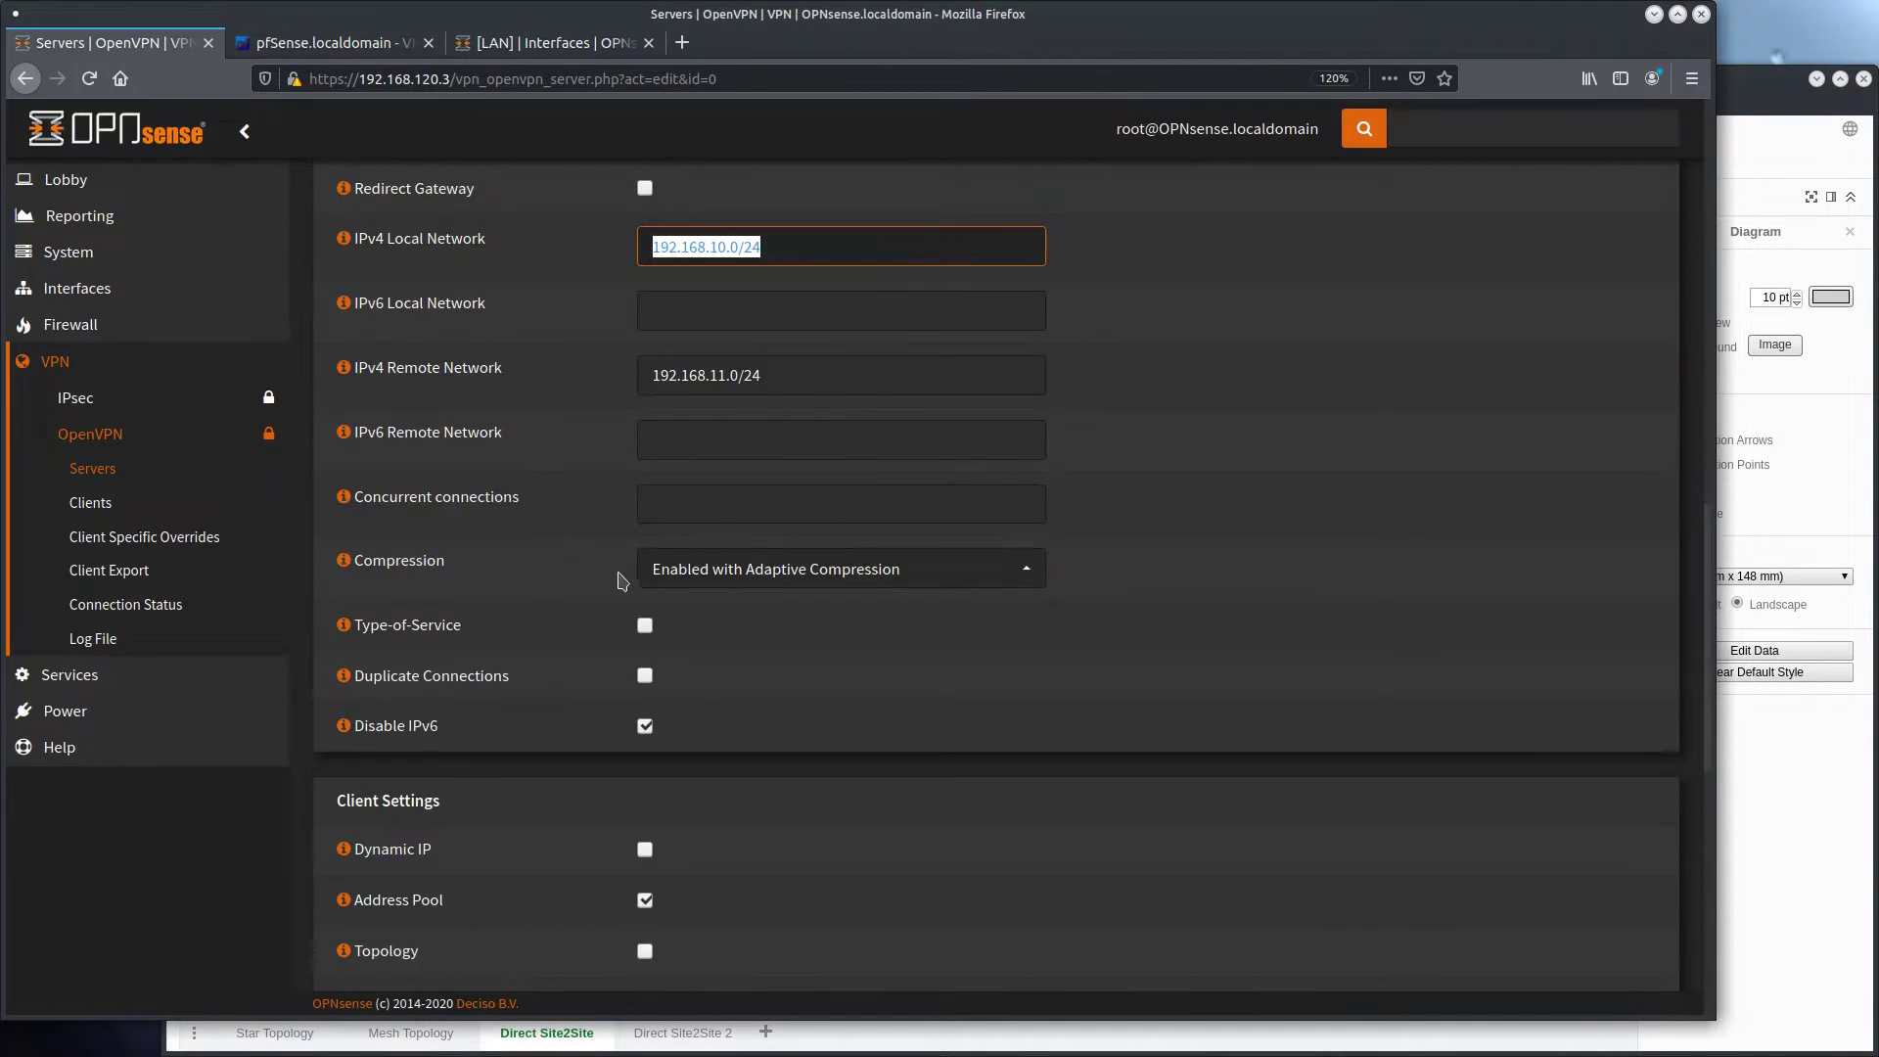
key("ctrl+Page_Down")
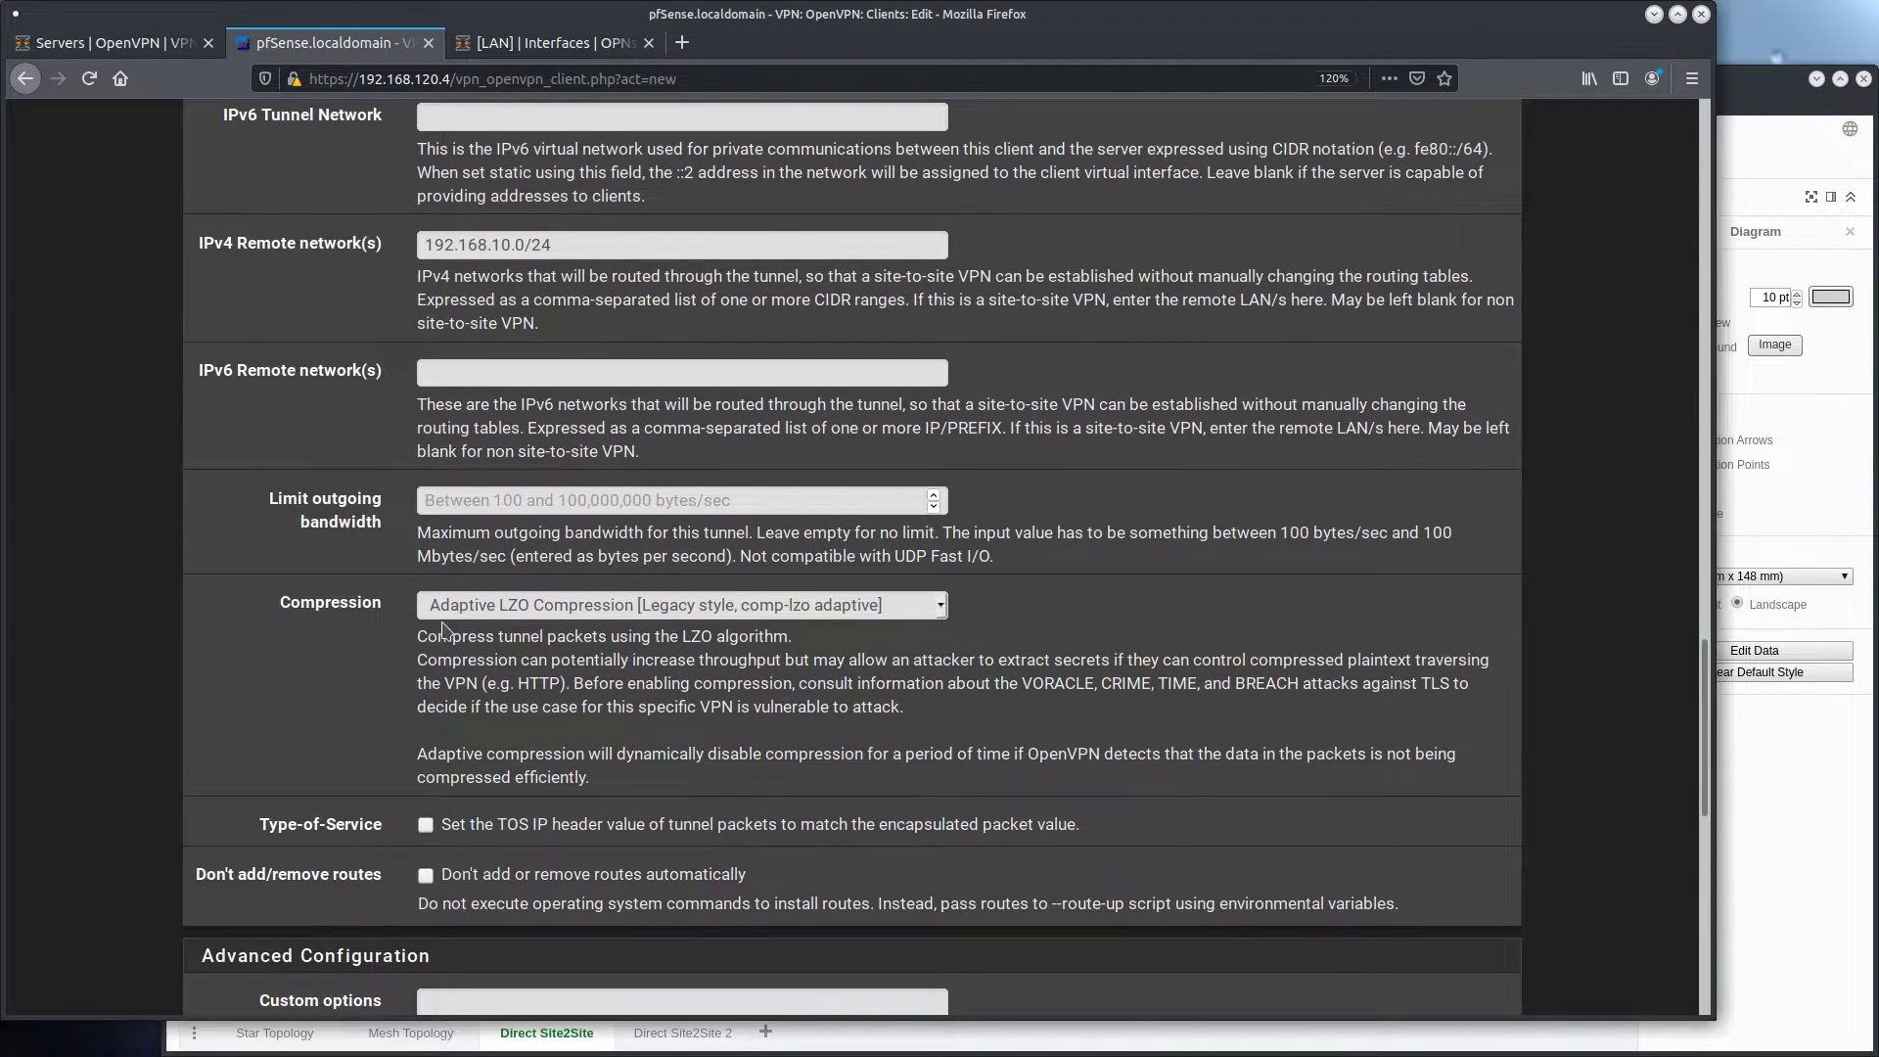
Set the client's gateway creation to IPv4 only and save the OpenVPN client
scroll(438, 627, "down", 8)
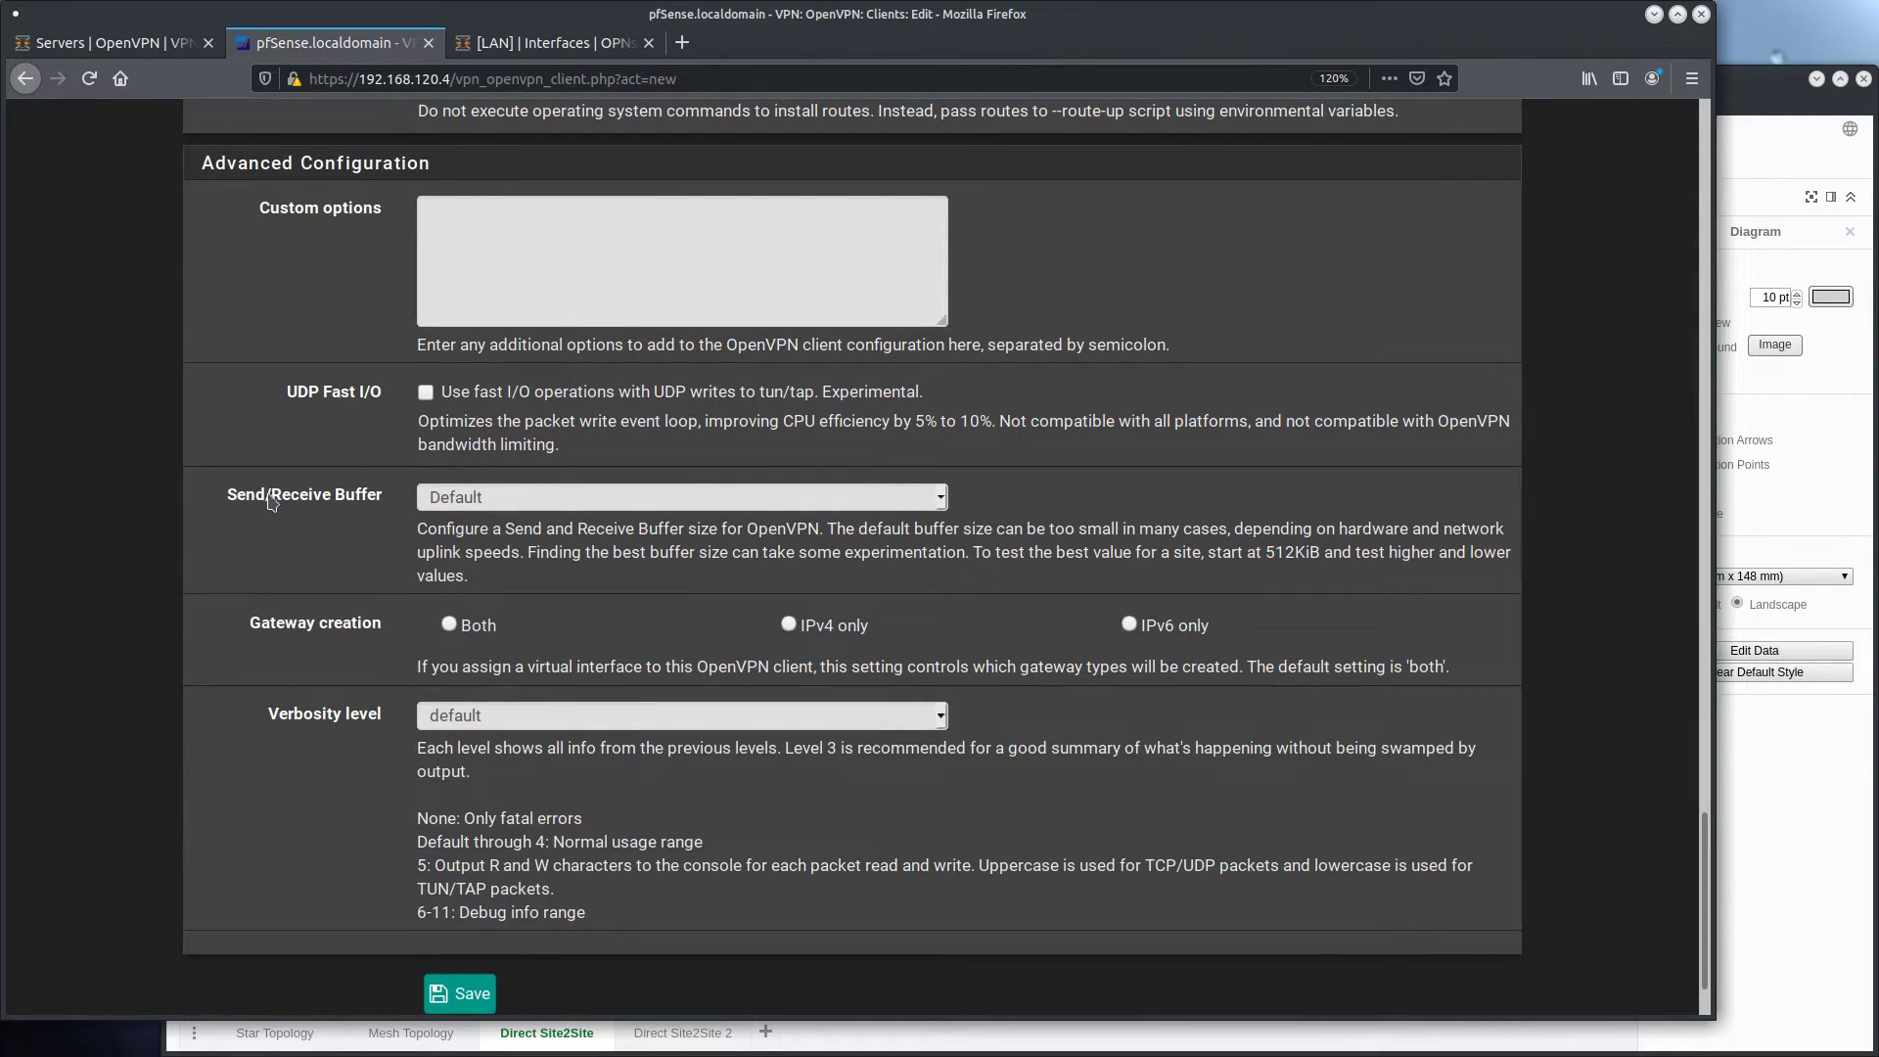
left_click(789, 624)
left_click(472, 994)
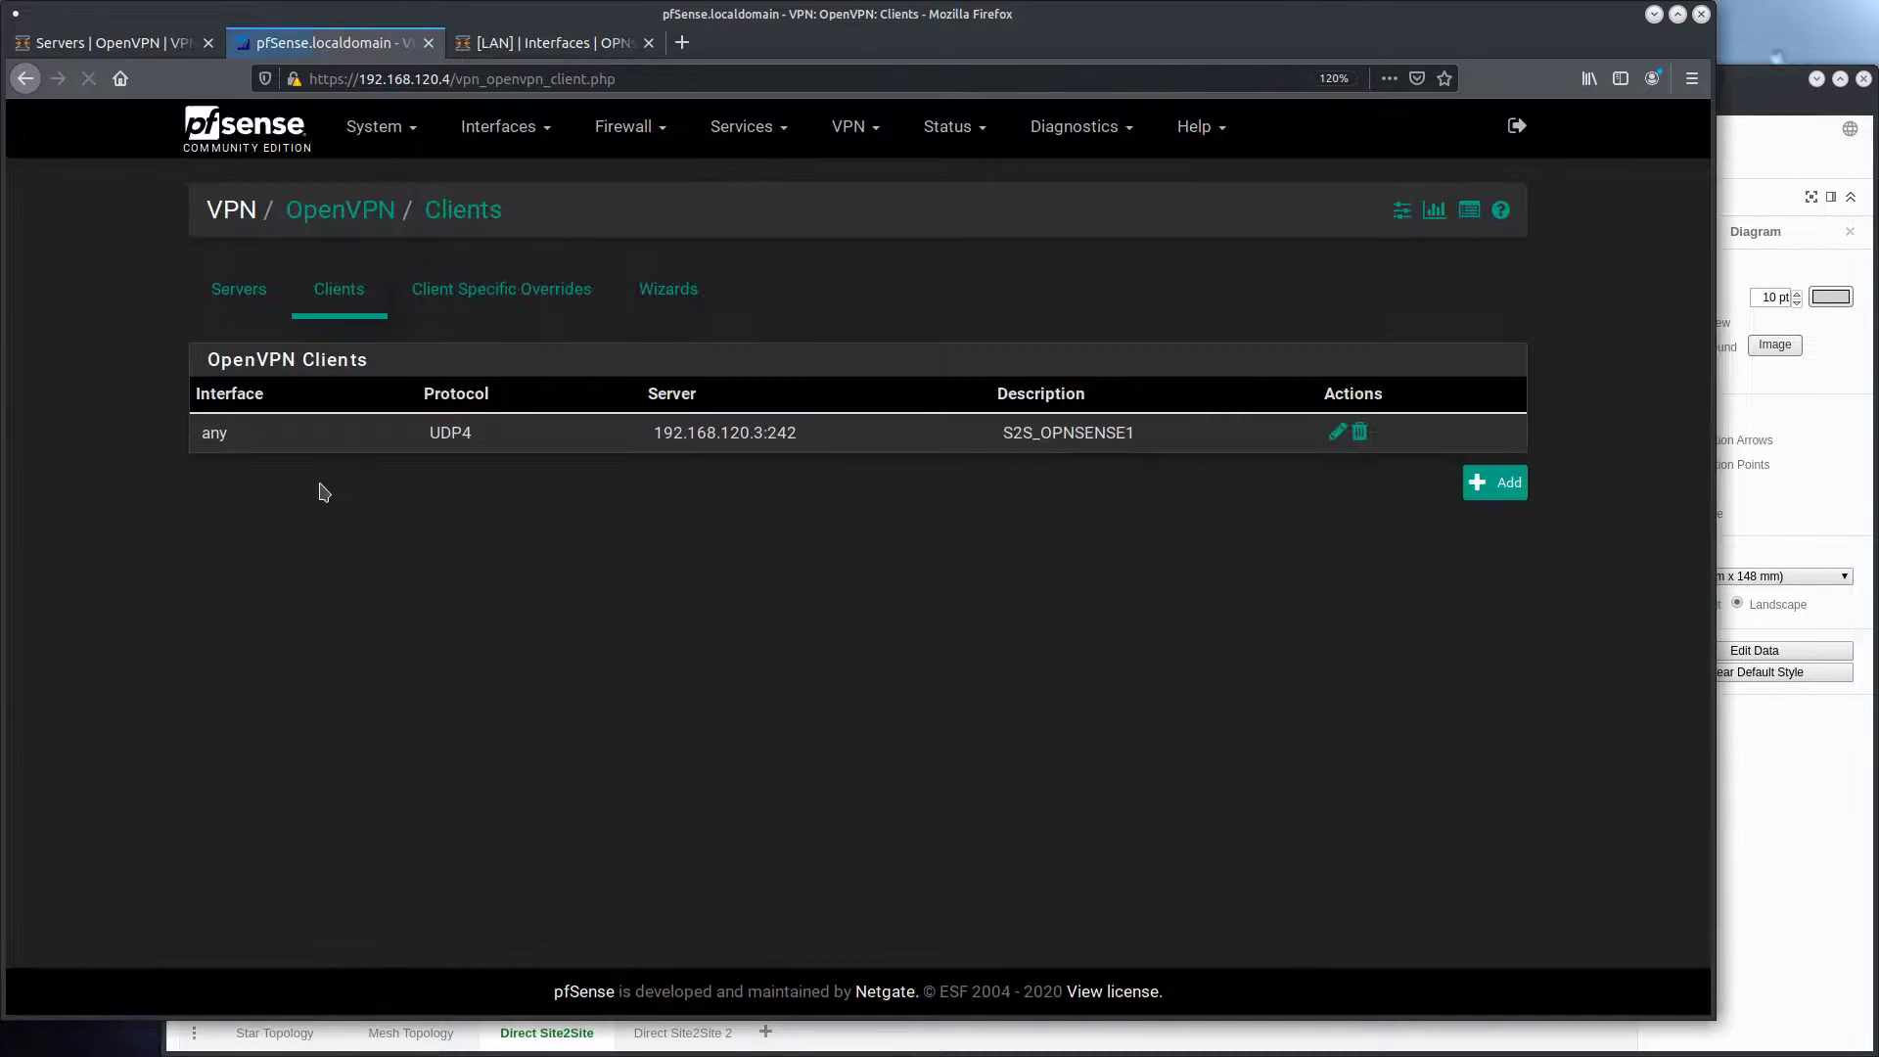
Check the S2S_PFSENSE1 tunnel's OpenVPN connection status on OPNsense
key("ctrl+Page_Up")
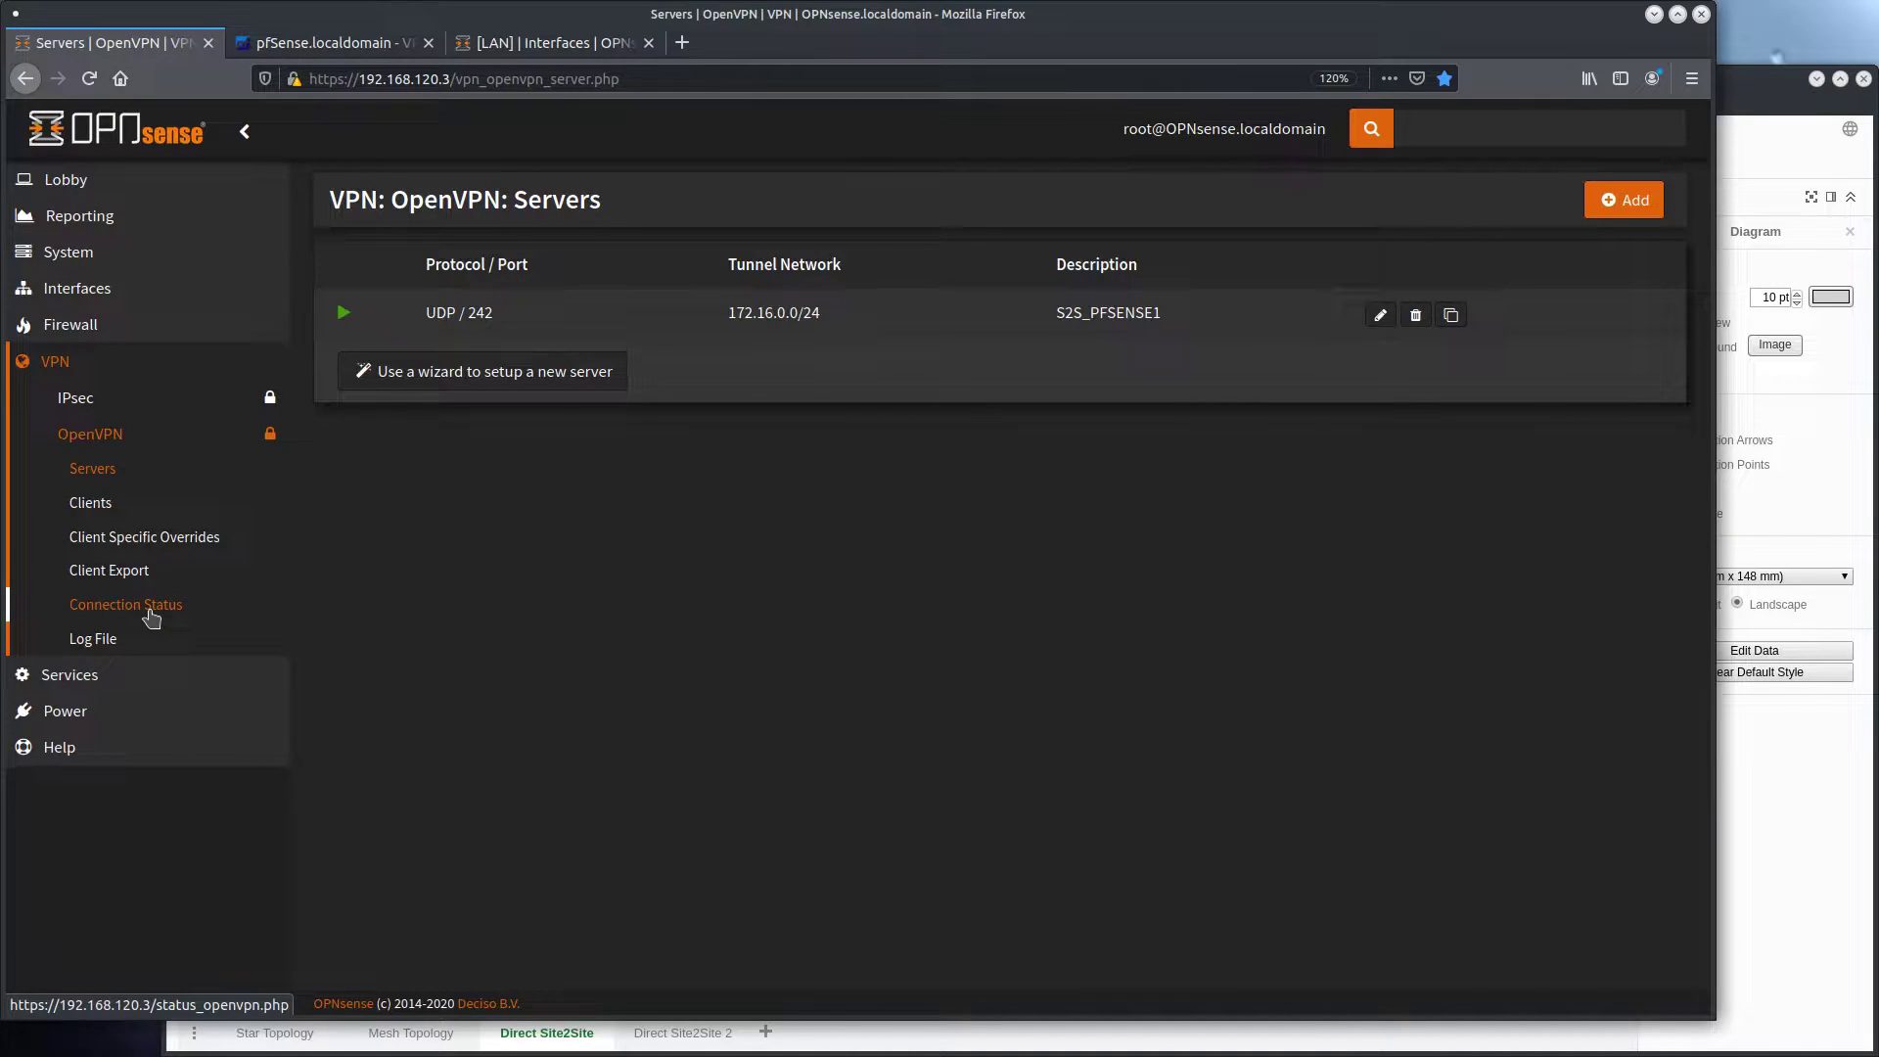
left_click(152, 613)
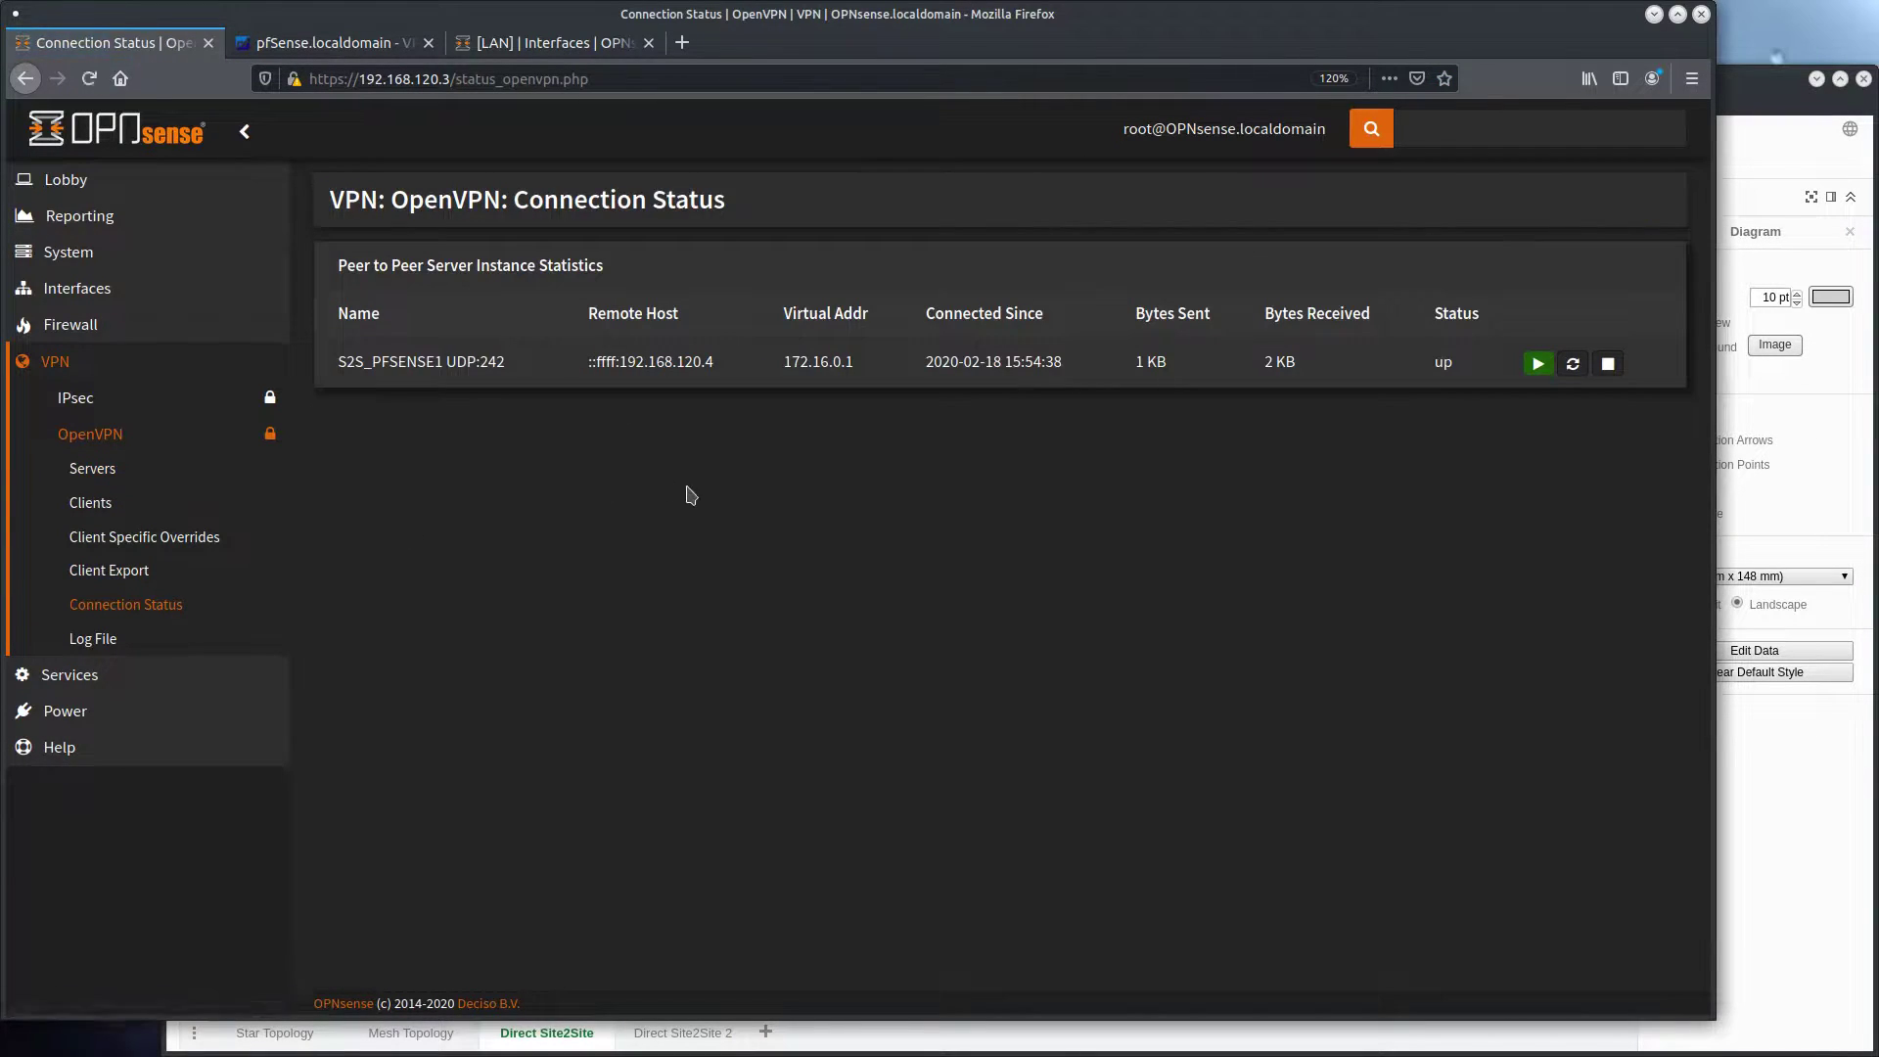
left_click_drag(340, 362, 1311, 366)
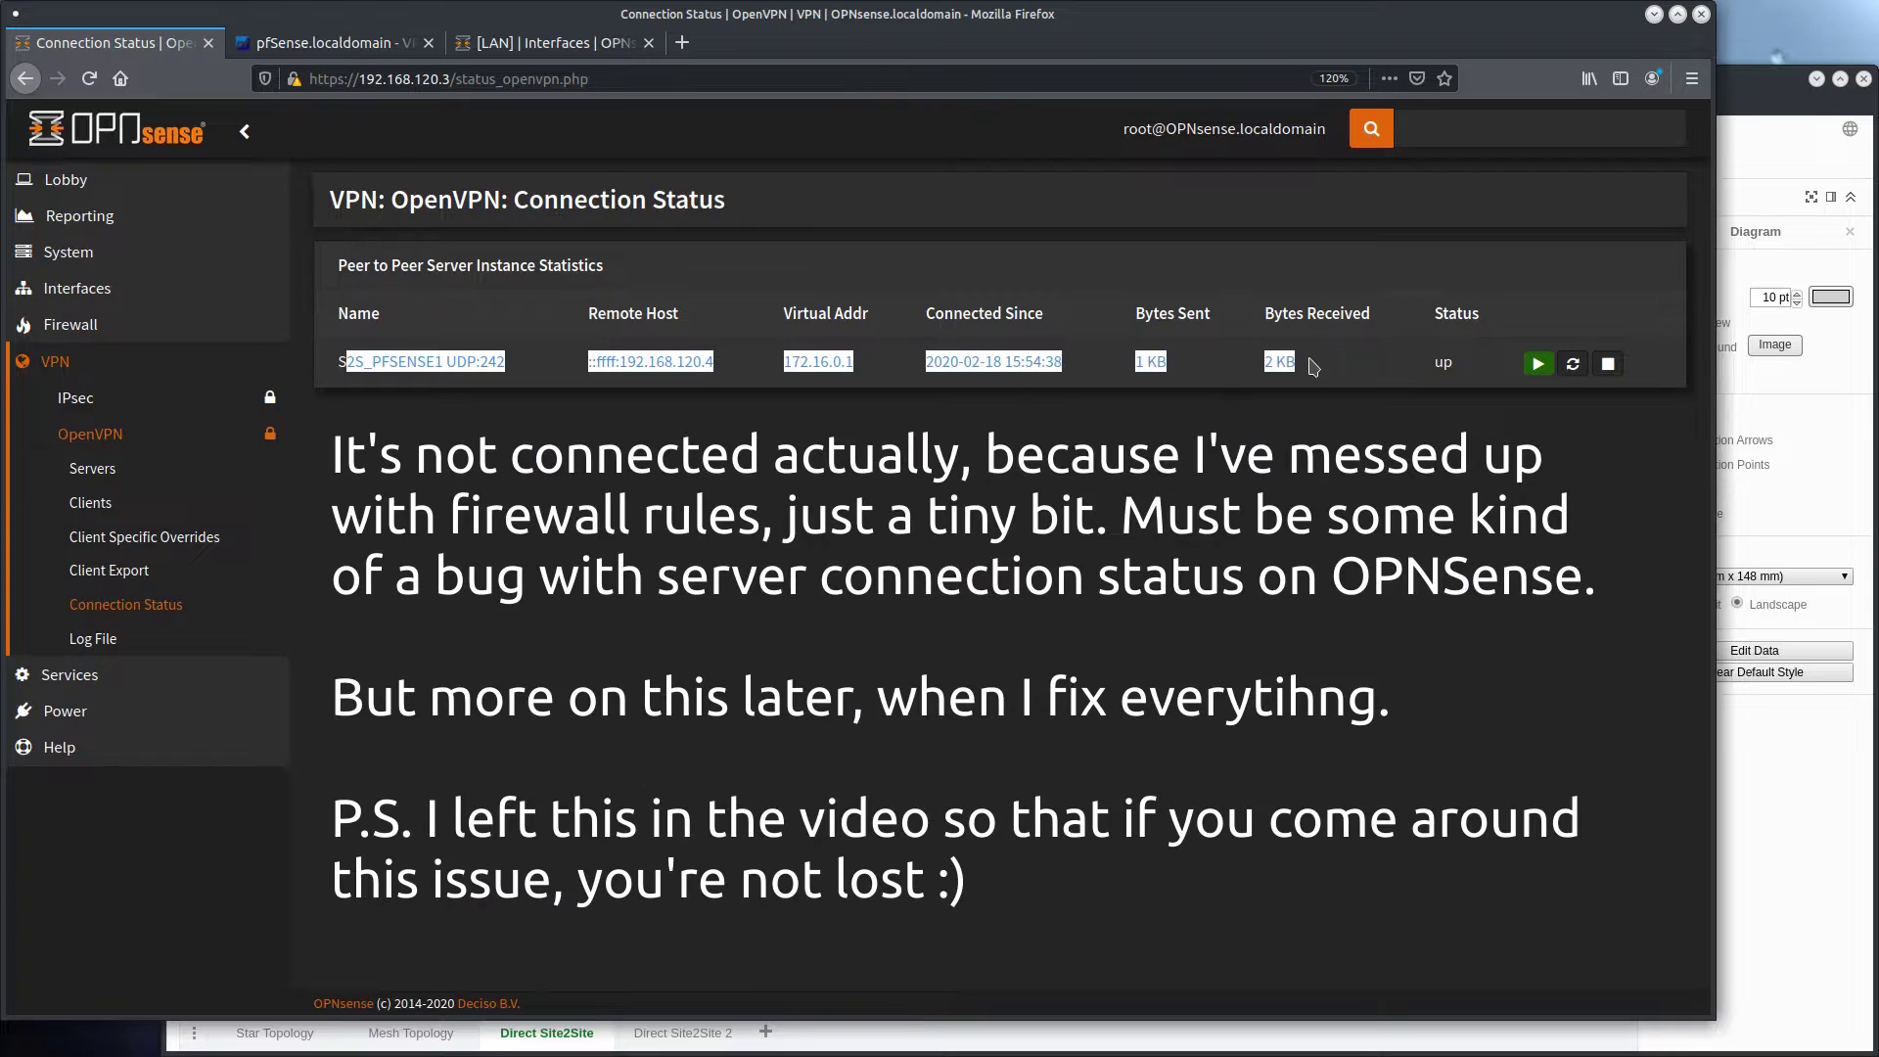
left_click(1300, 359)
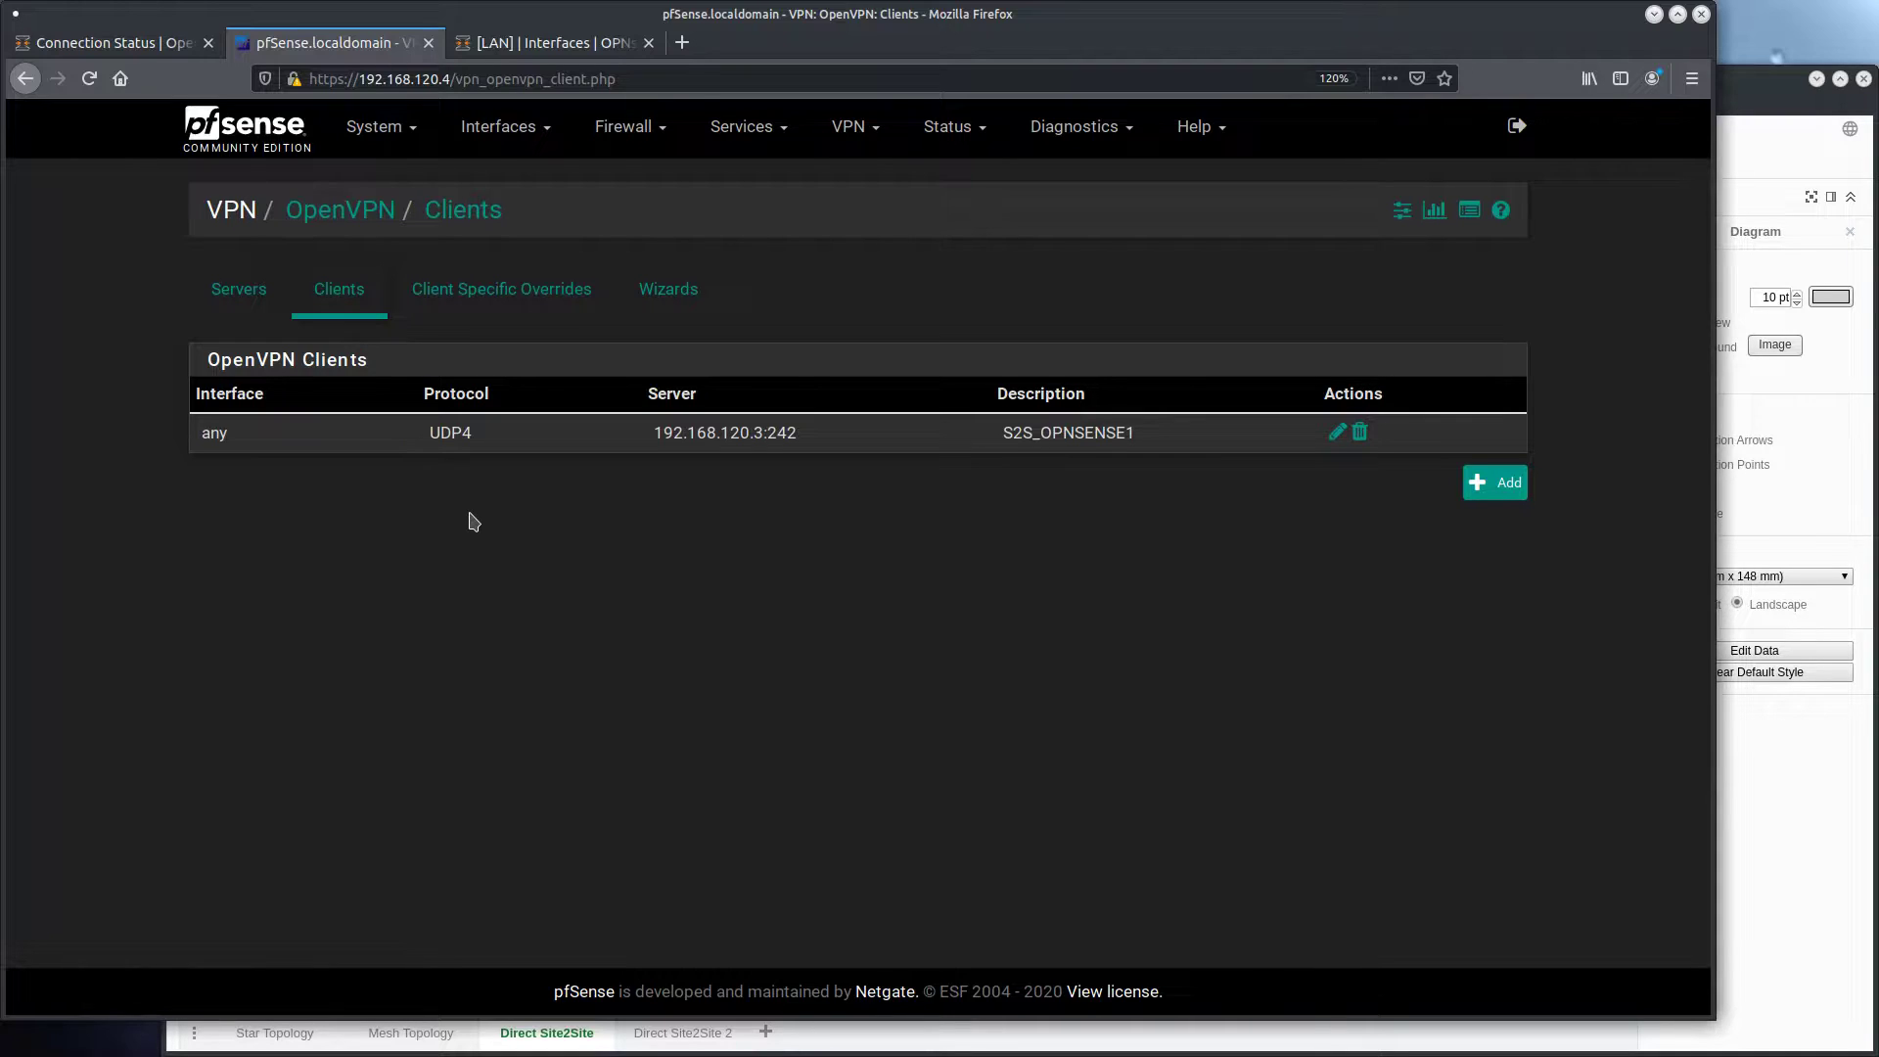
Add the ovpnc1 (S2S_OPNSENSE1) network port as a new interface in pfSense's interface assignments
left_click(502, 143)
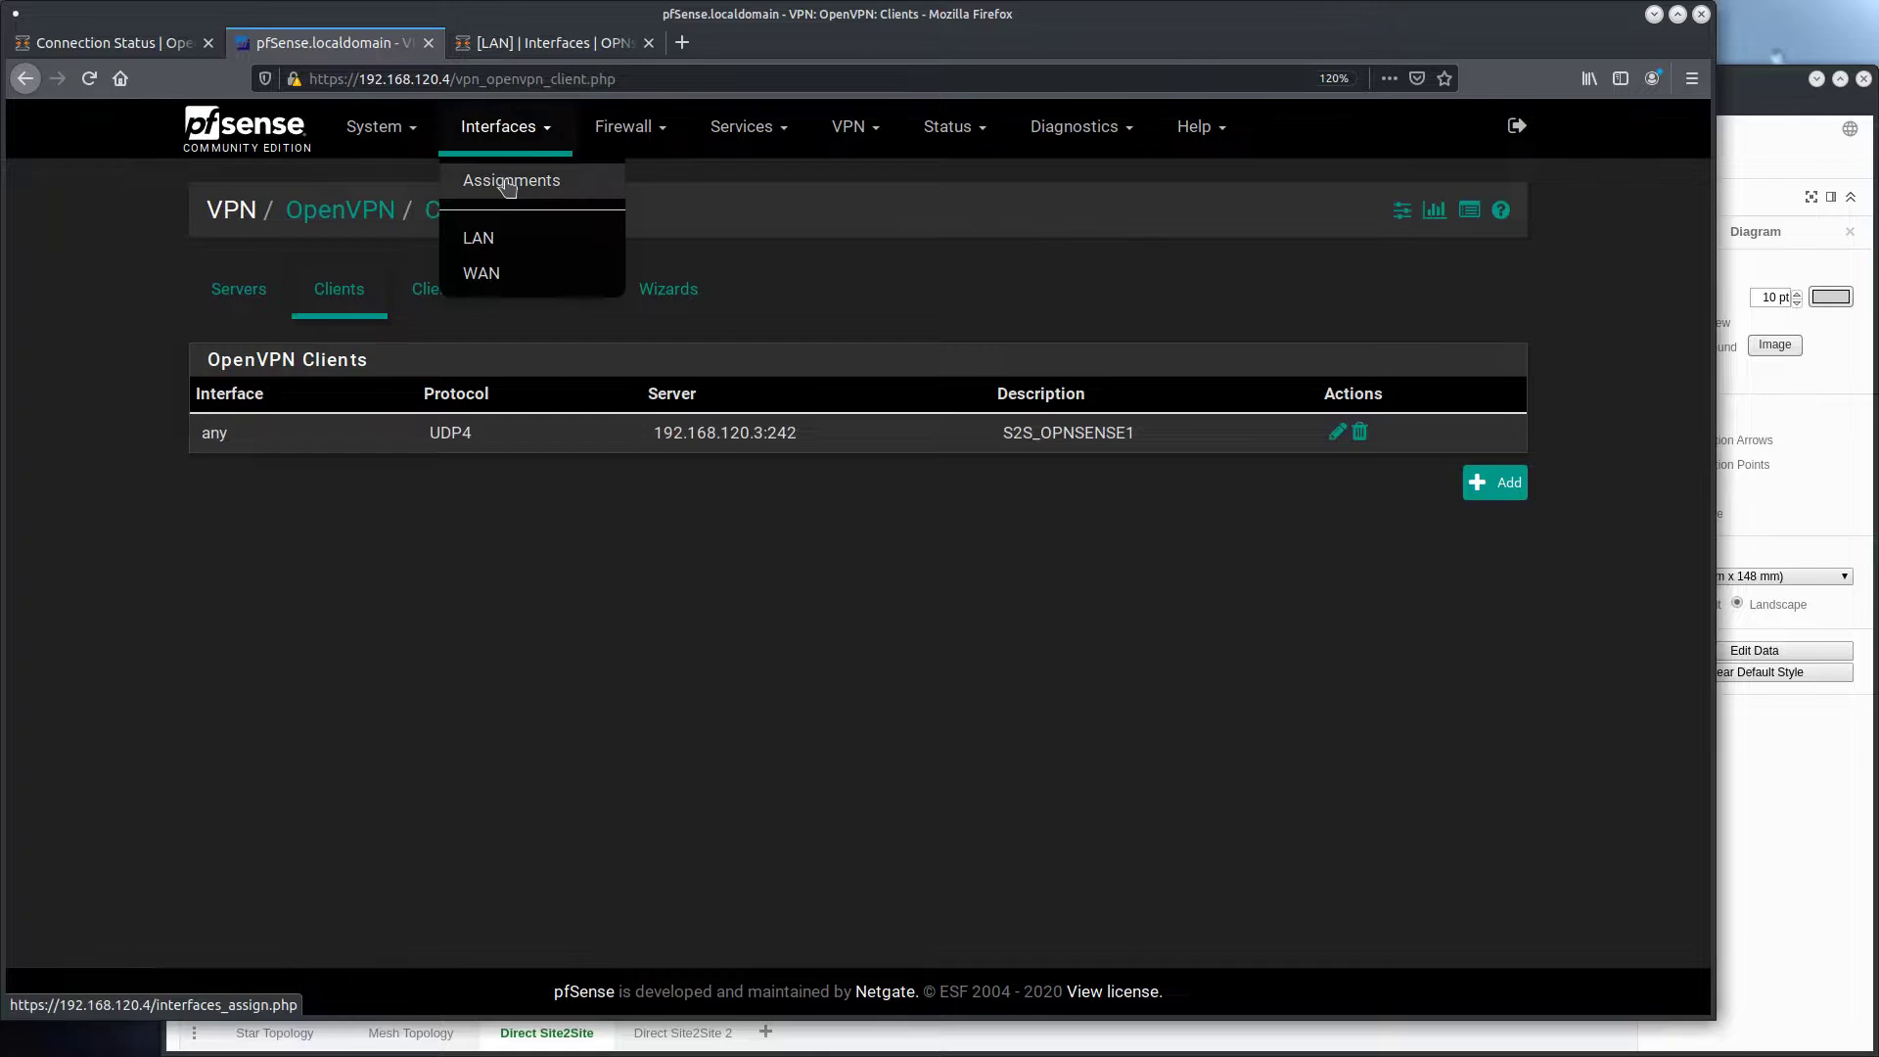
left_click(508, 182)
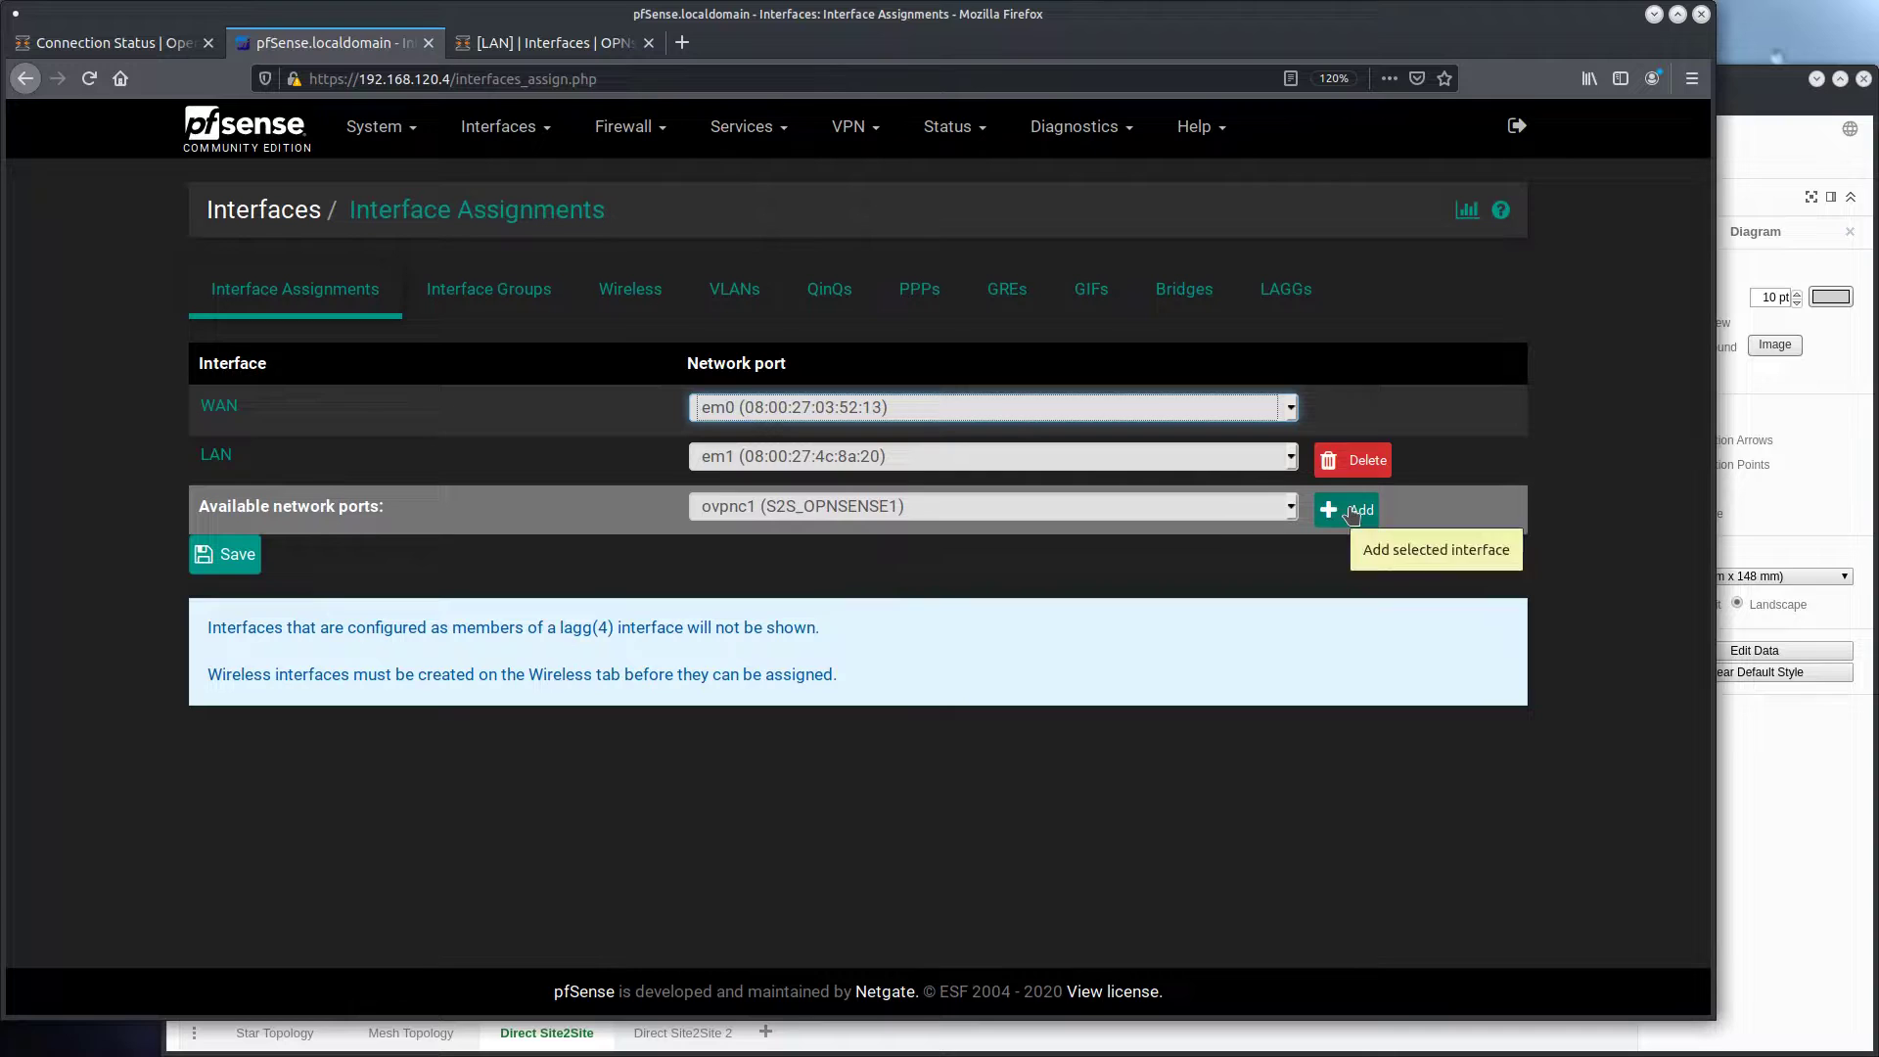
left_click(501, 128)
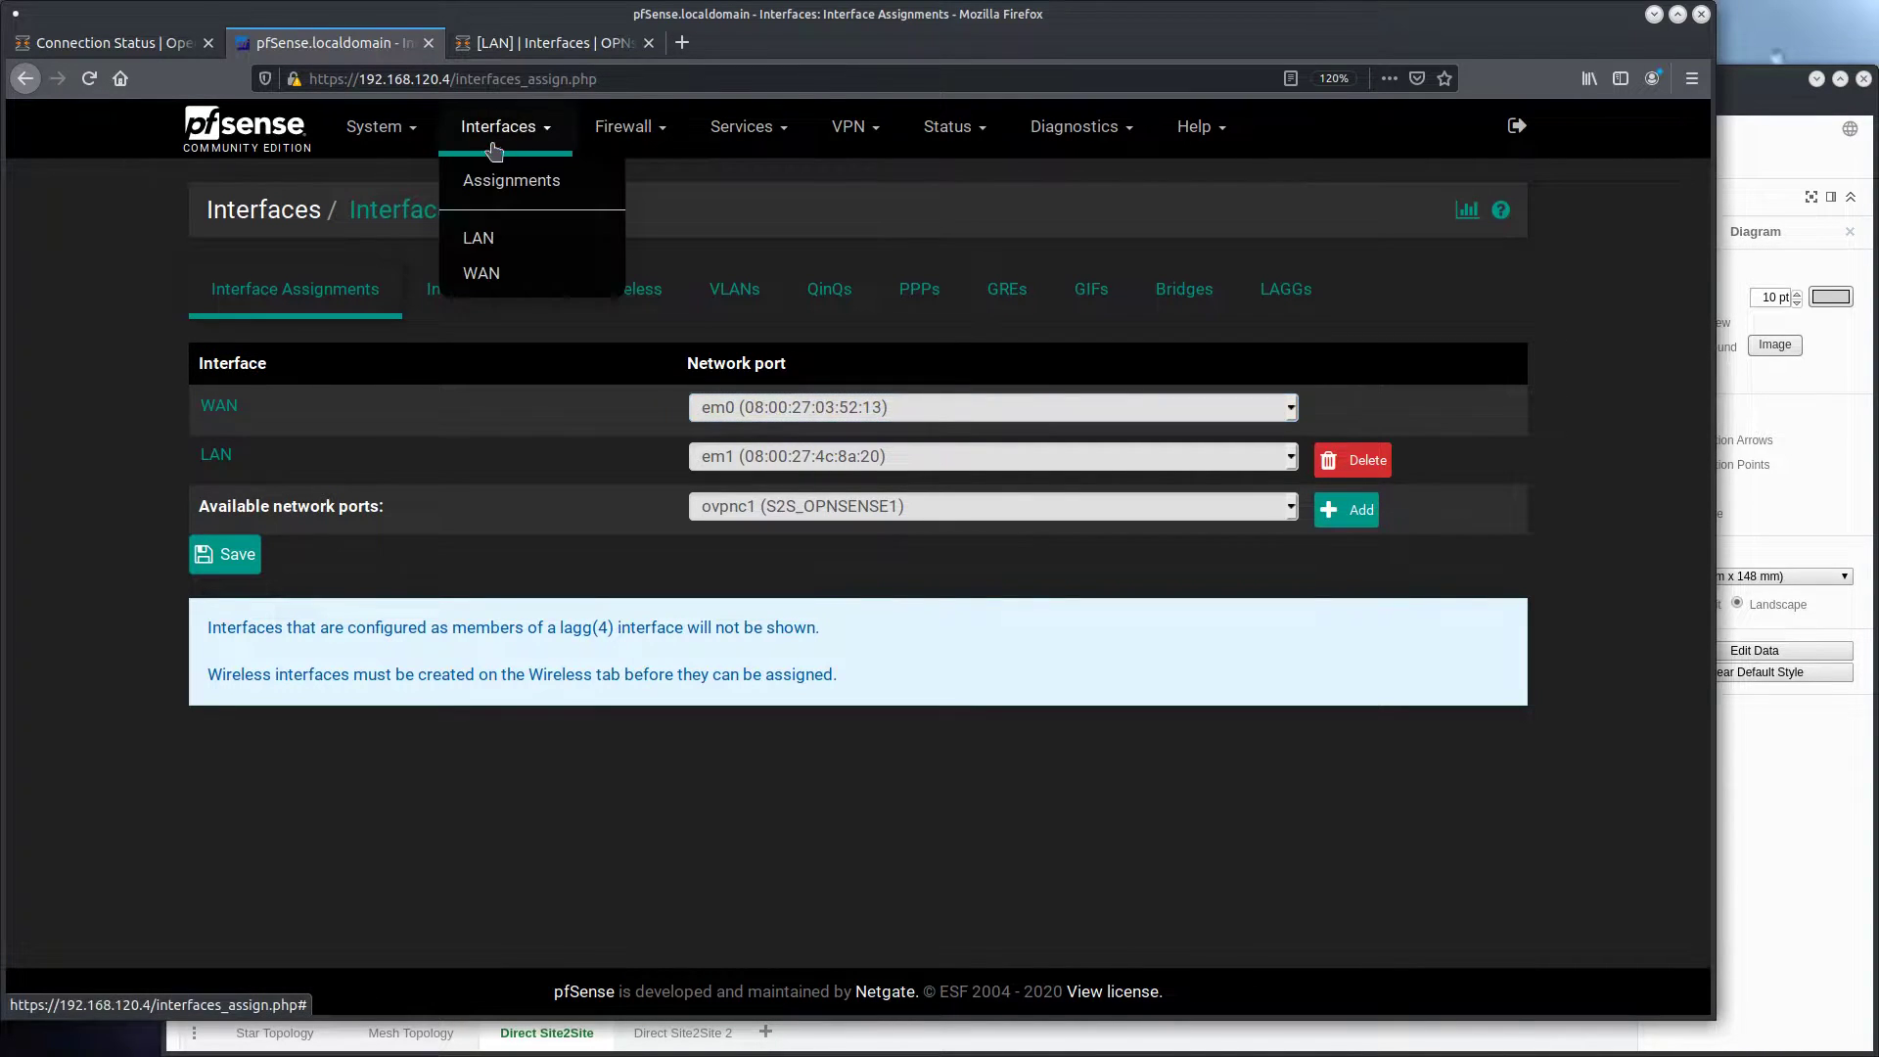
left_click(505, 186)
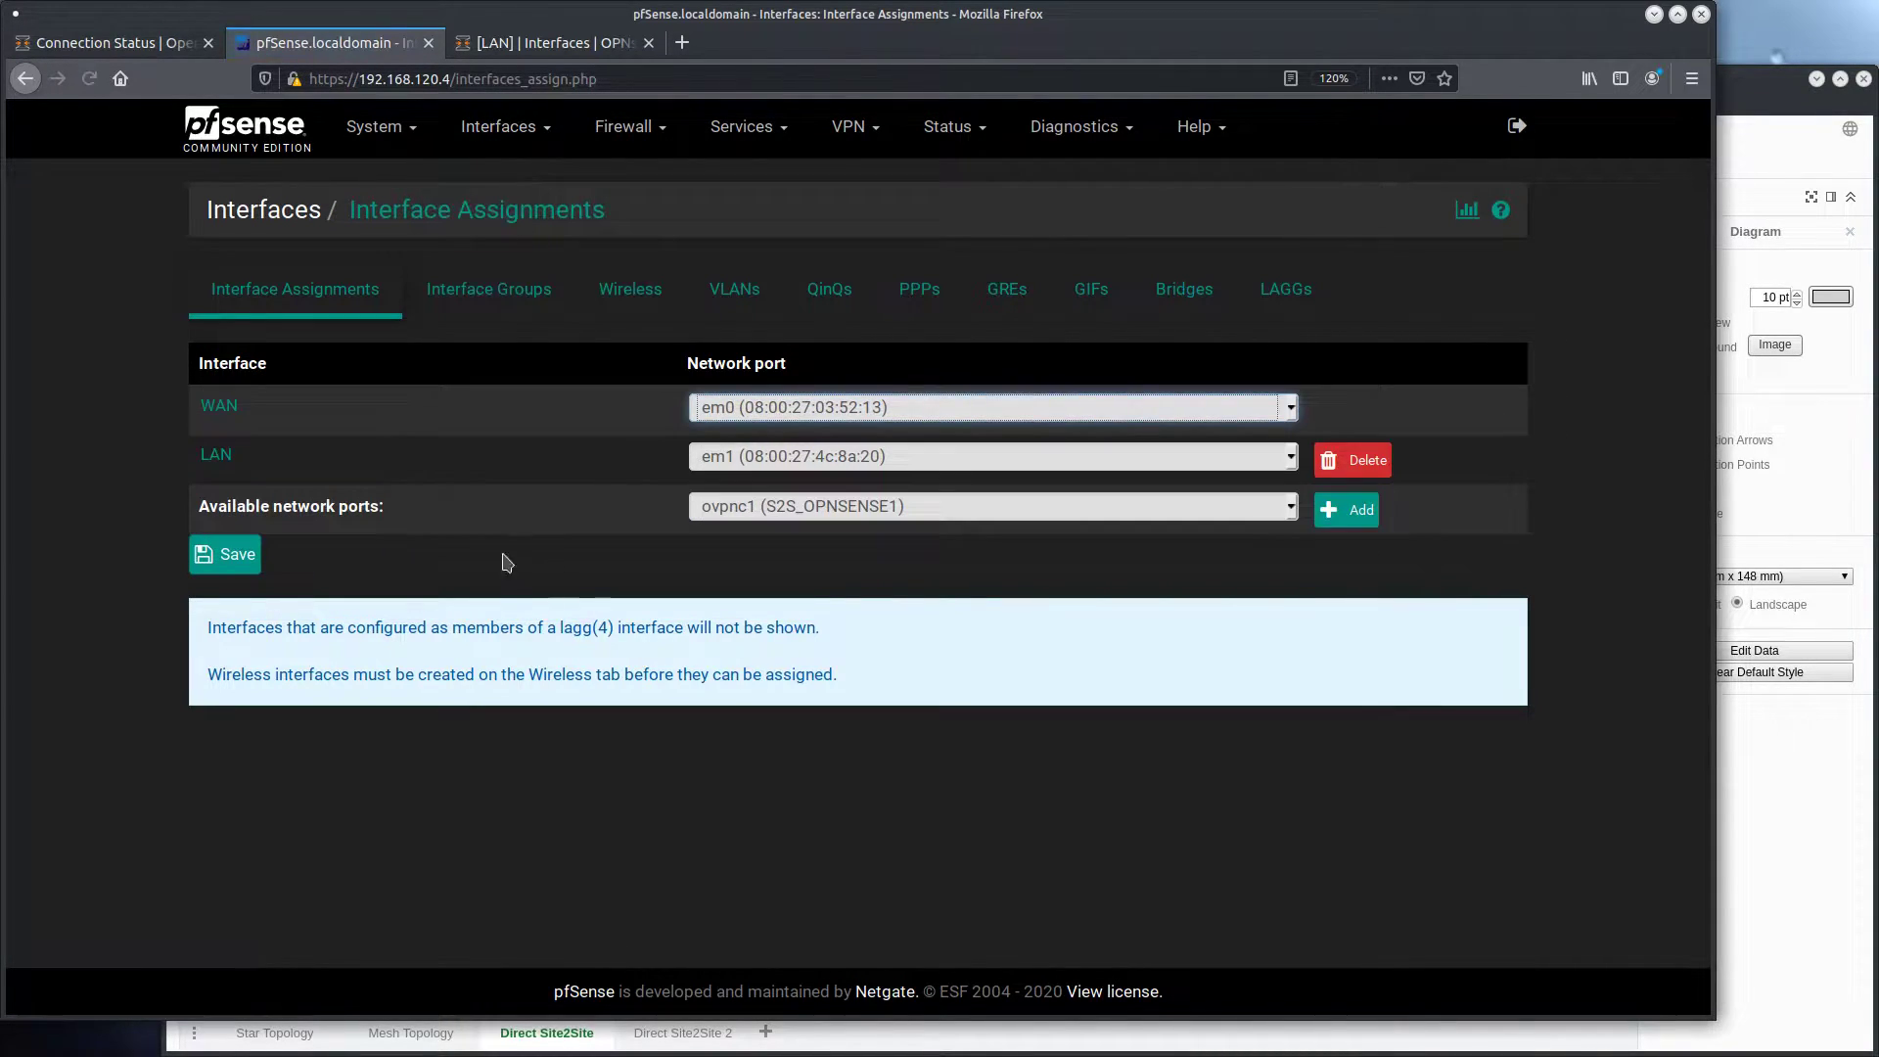
left_click(838, 517)
left_click(838, 513)
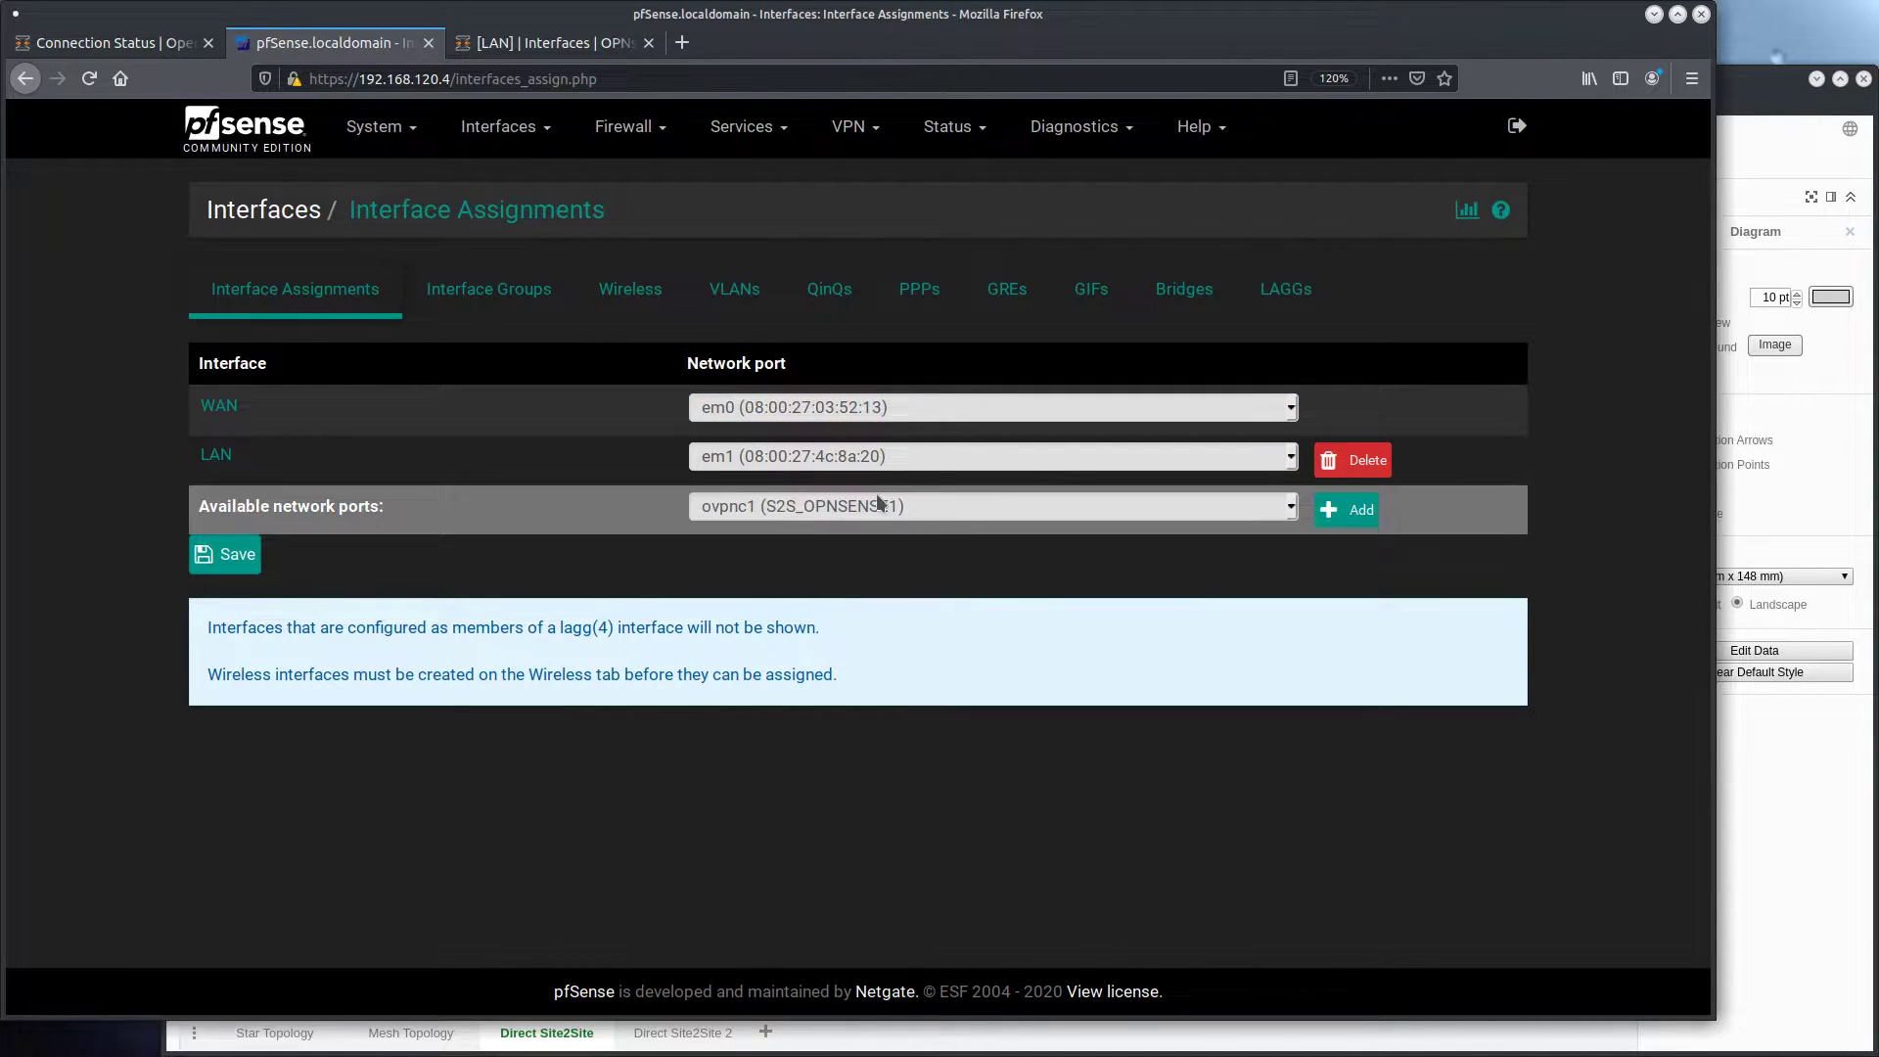
left_click(1347, 510)
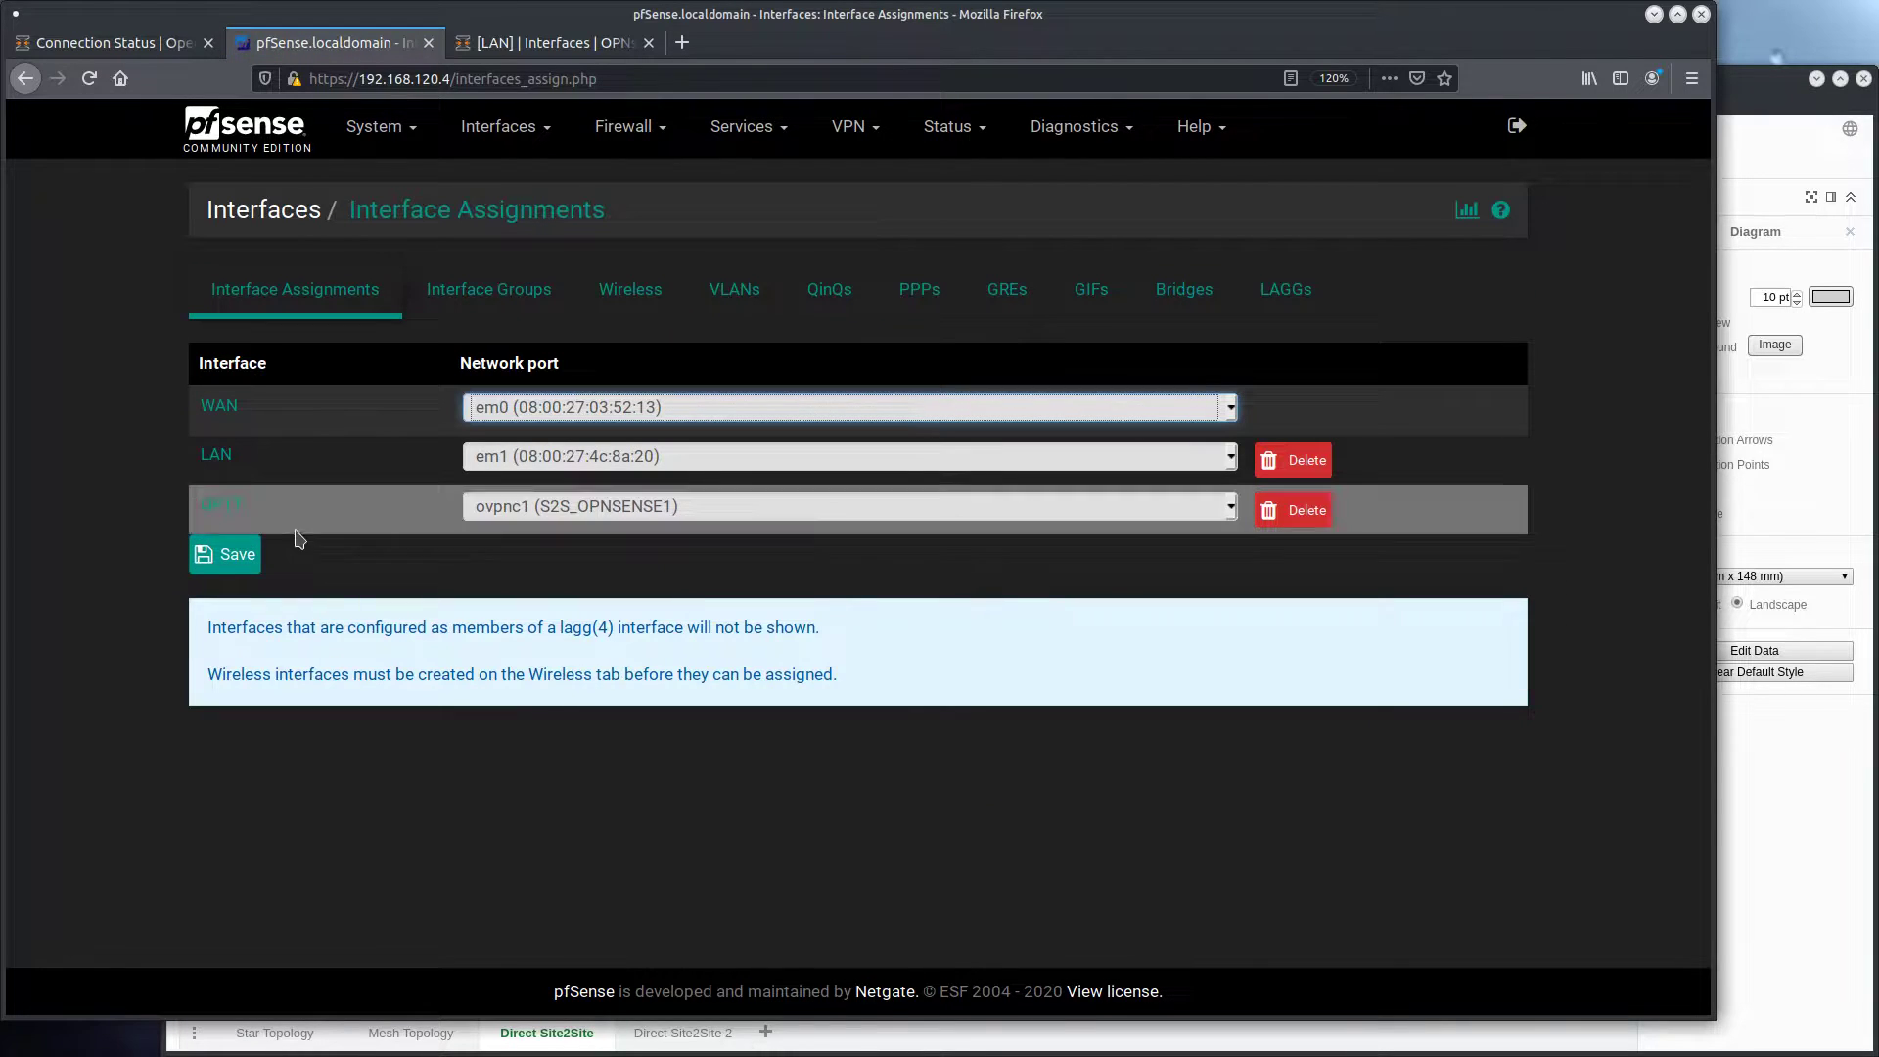
Enable the newly assigned ovpnc1 interface, set its description to S2S_OPNSENSE1, and save it
left_click(231, 507)
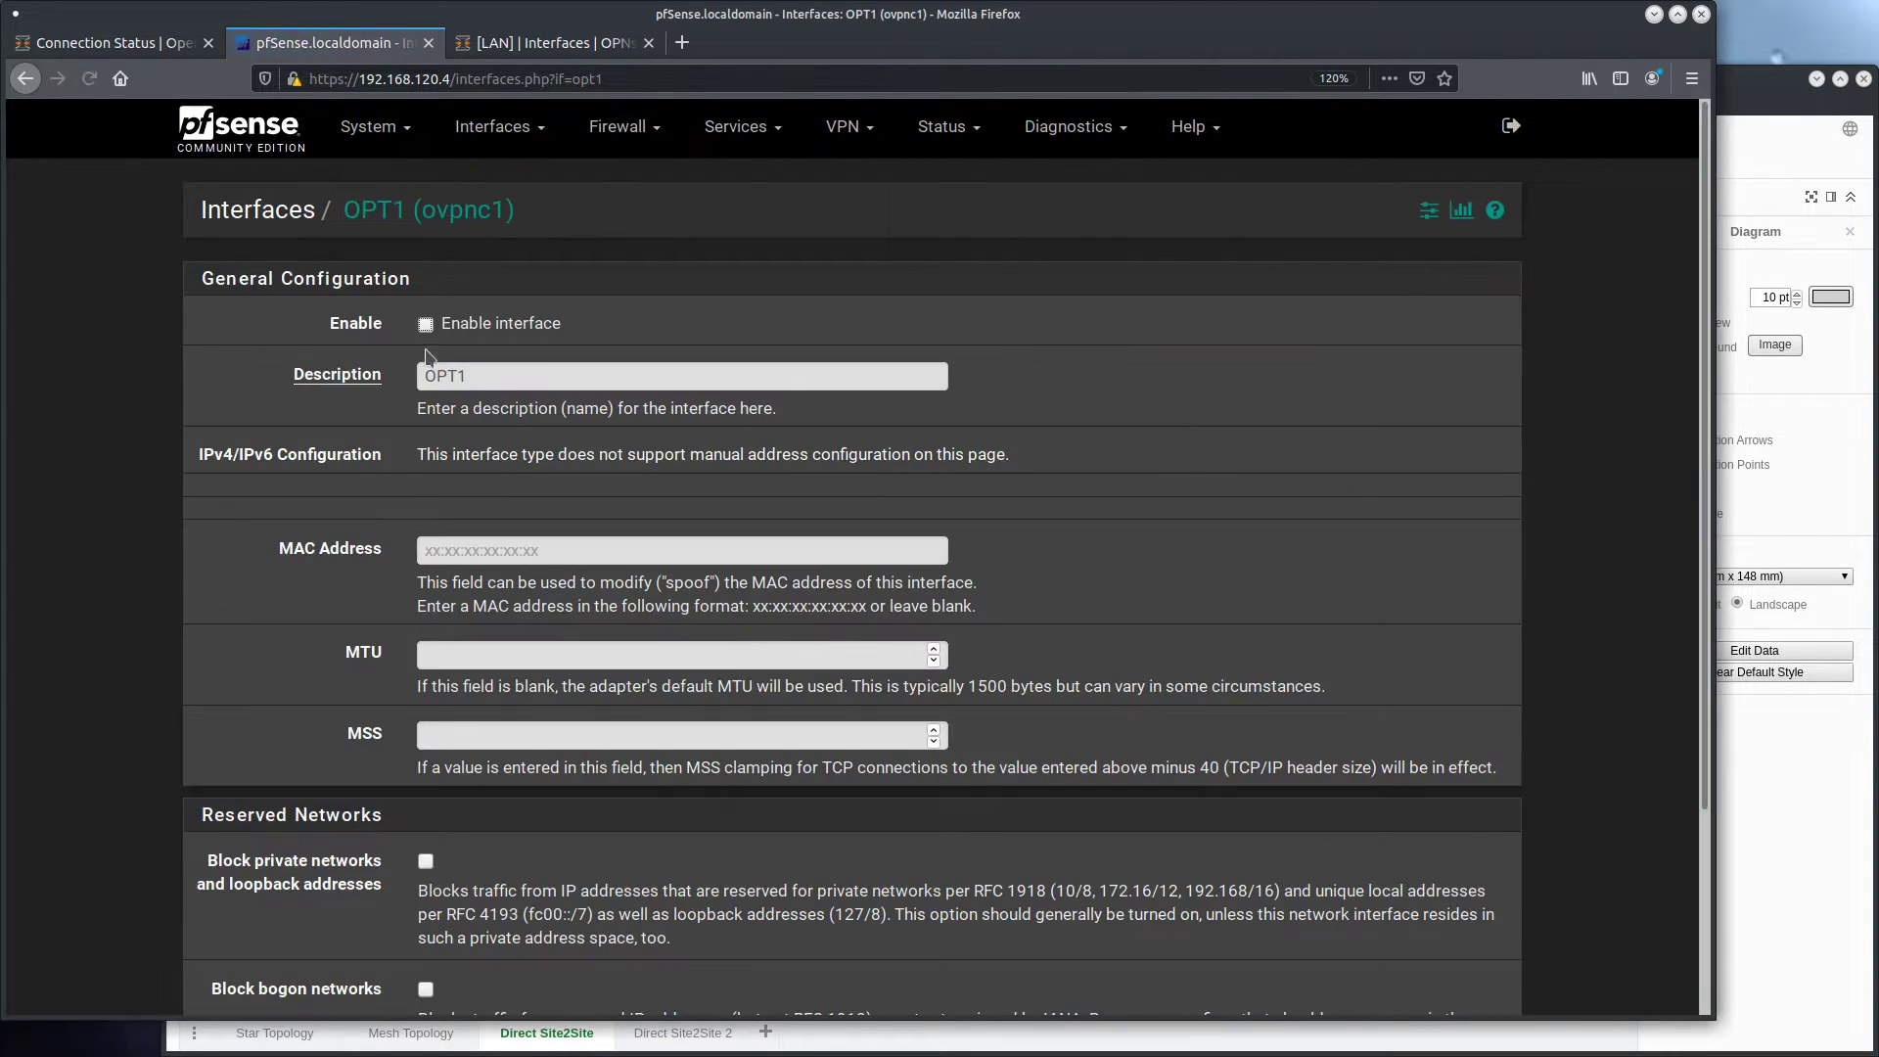
left_click(463, 331)
left_click_drag(507, 377, 362, 361)
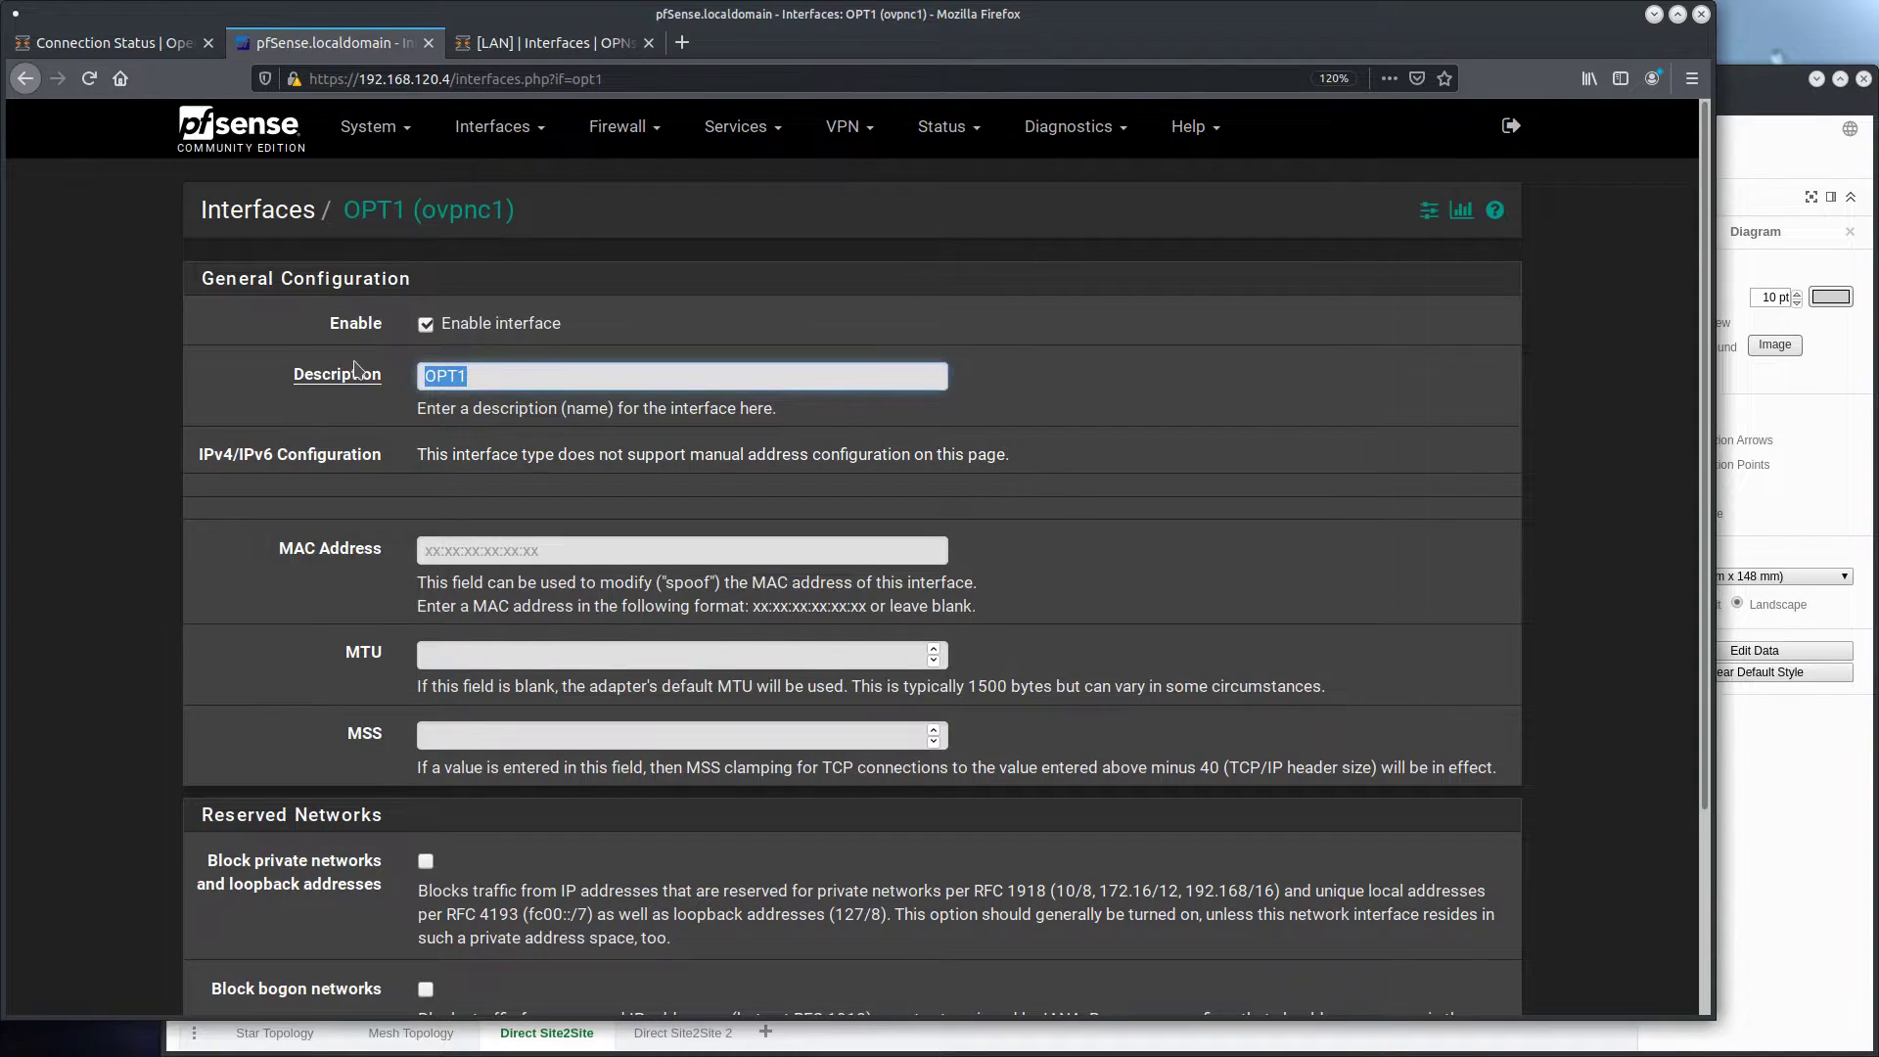
type("S2S_OPNSENSE1")
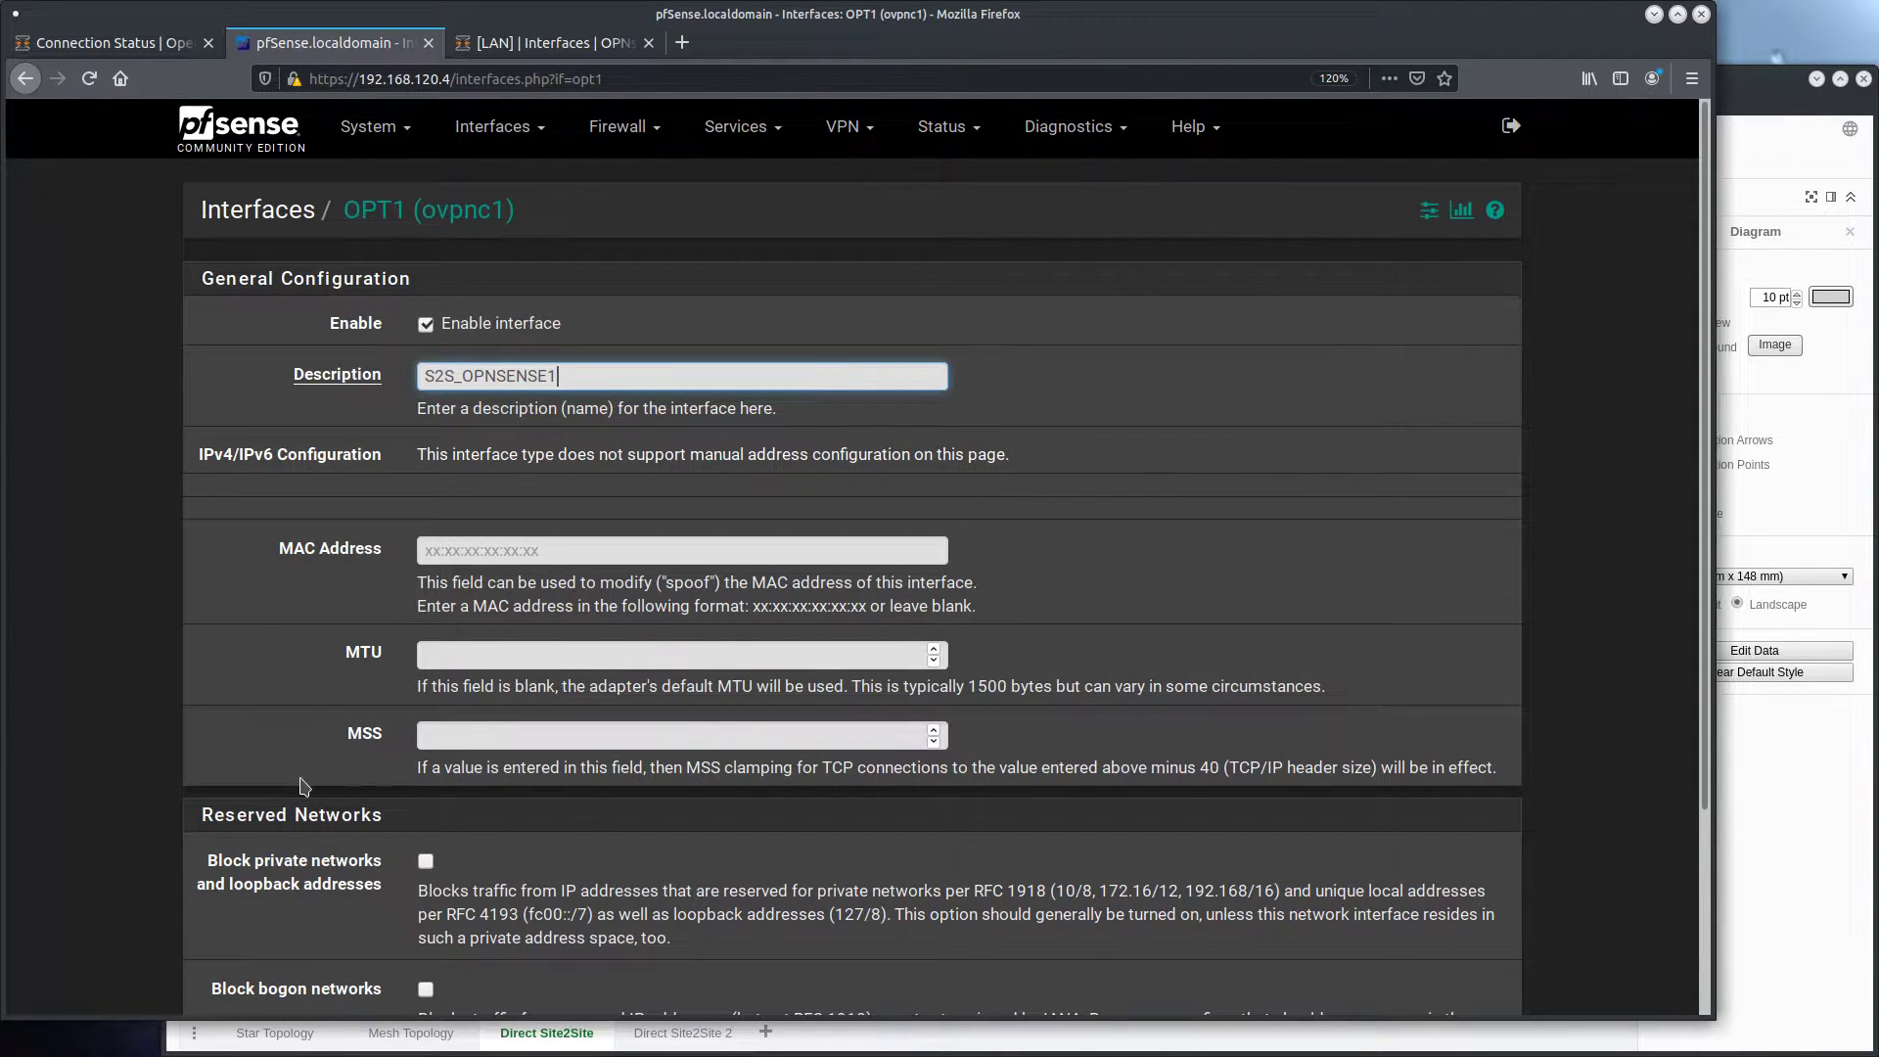
scroll(303, 786, "down", 5)
left_click(468, 890)
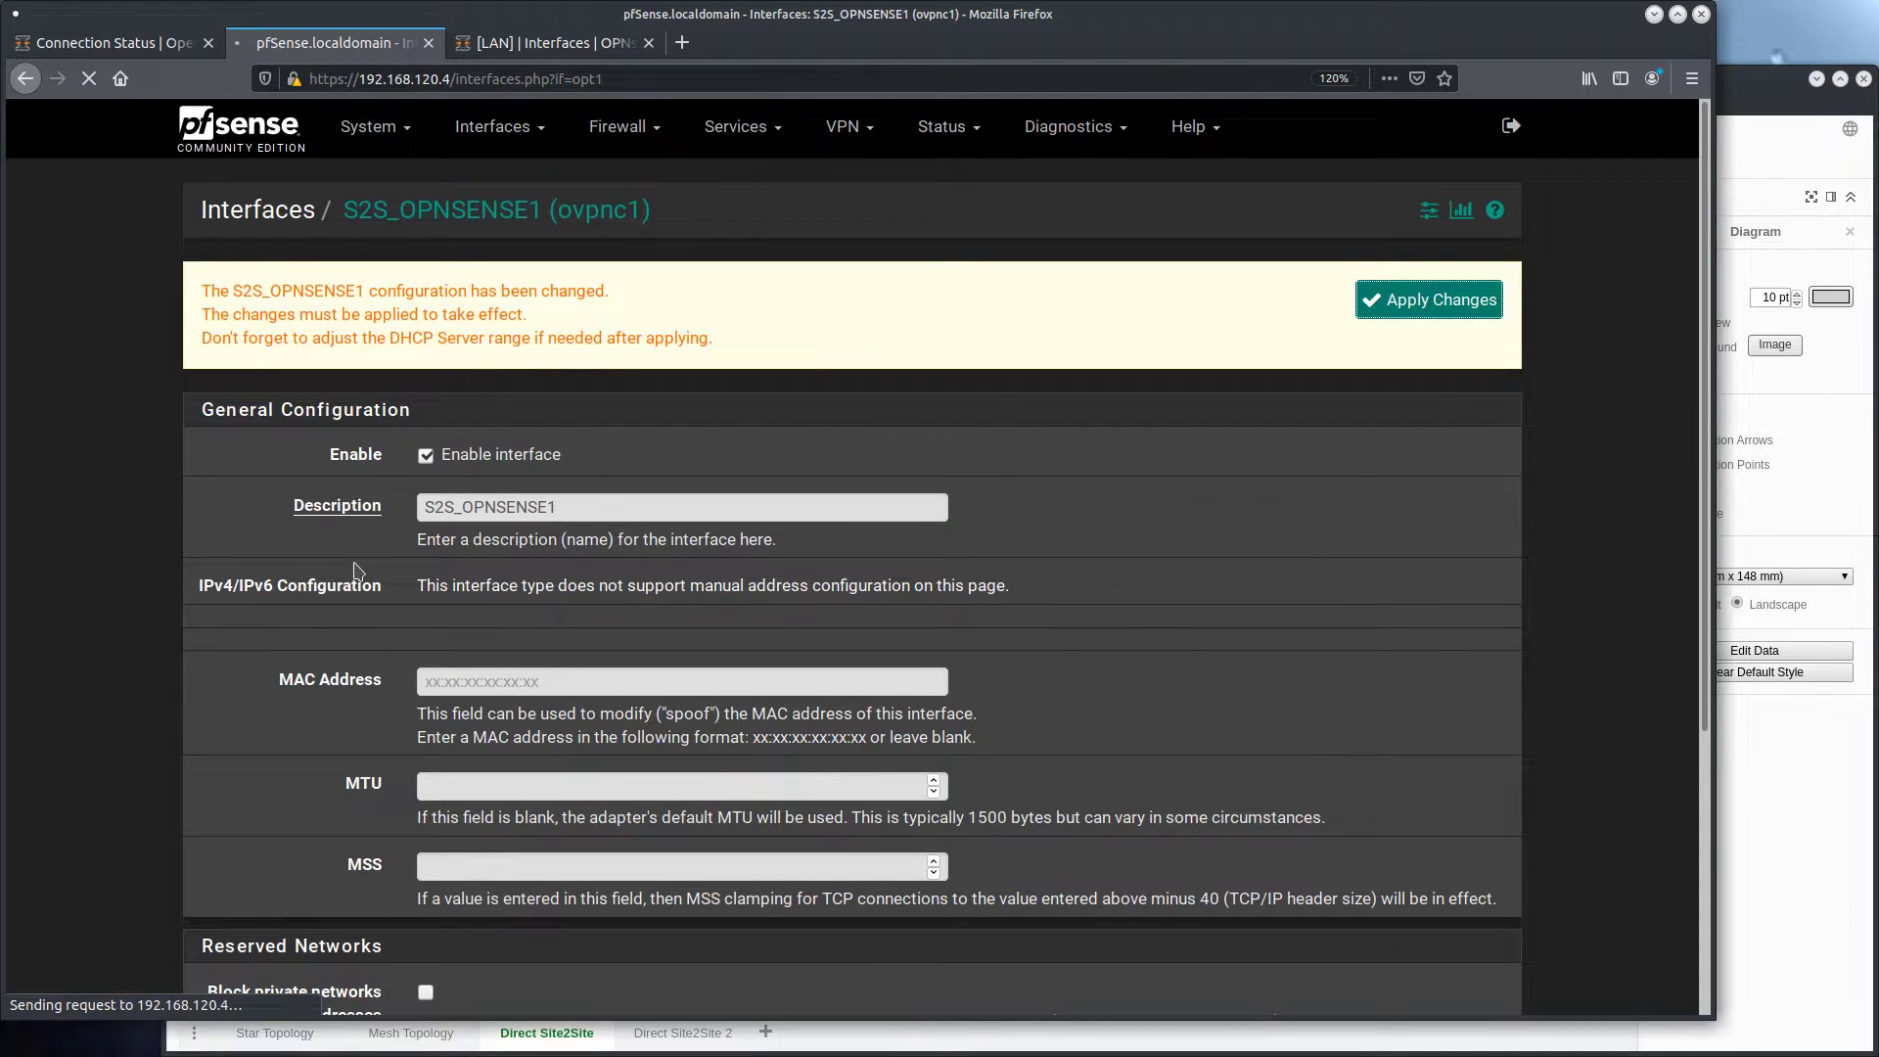
On OPNsense, assign the ovpns1 network port as a new interface with the description S2S_PFSENSE1
key("ctrl+Page_Up")
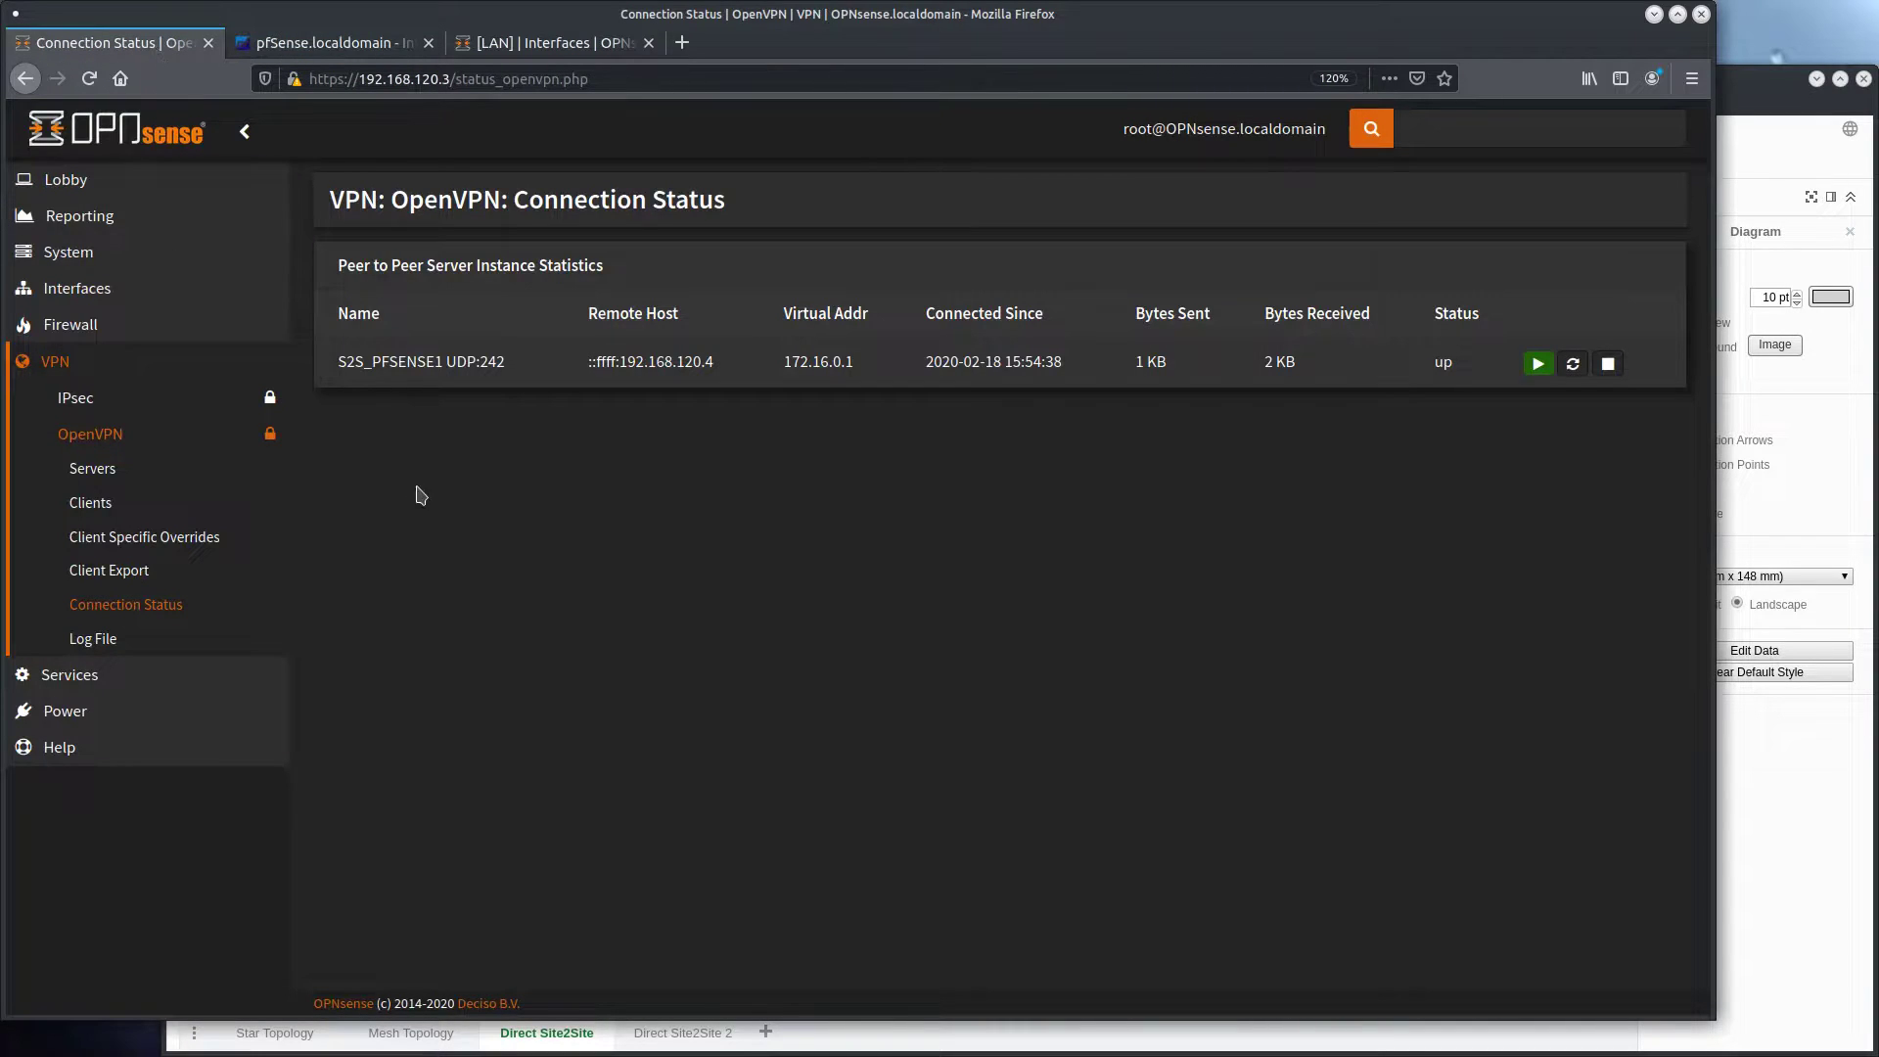
left_click(134, 288)
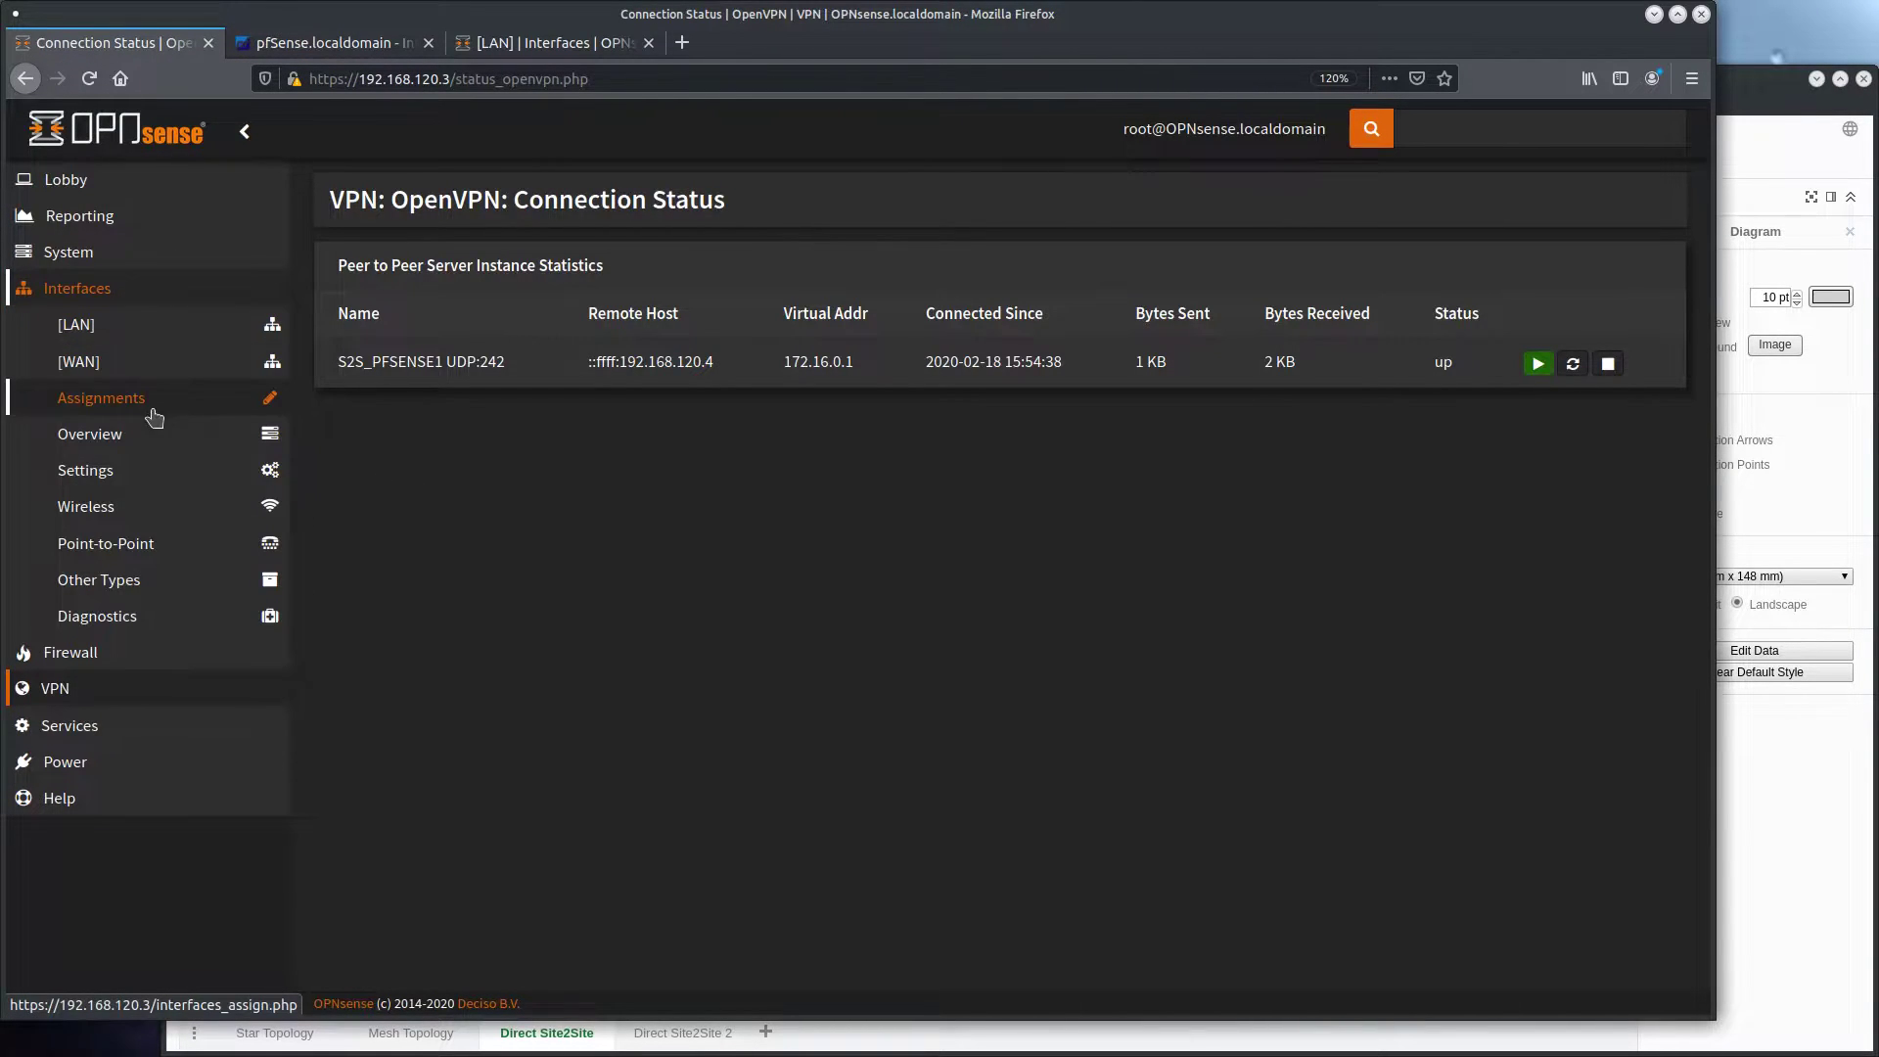
left_click(153, 416)
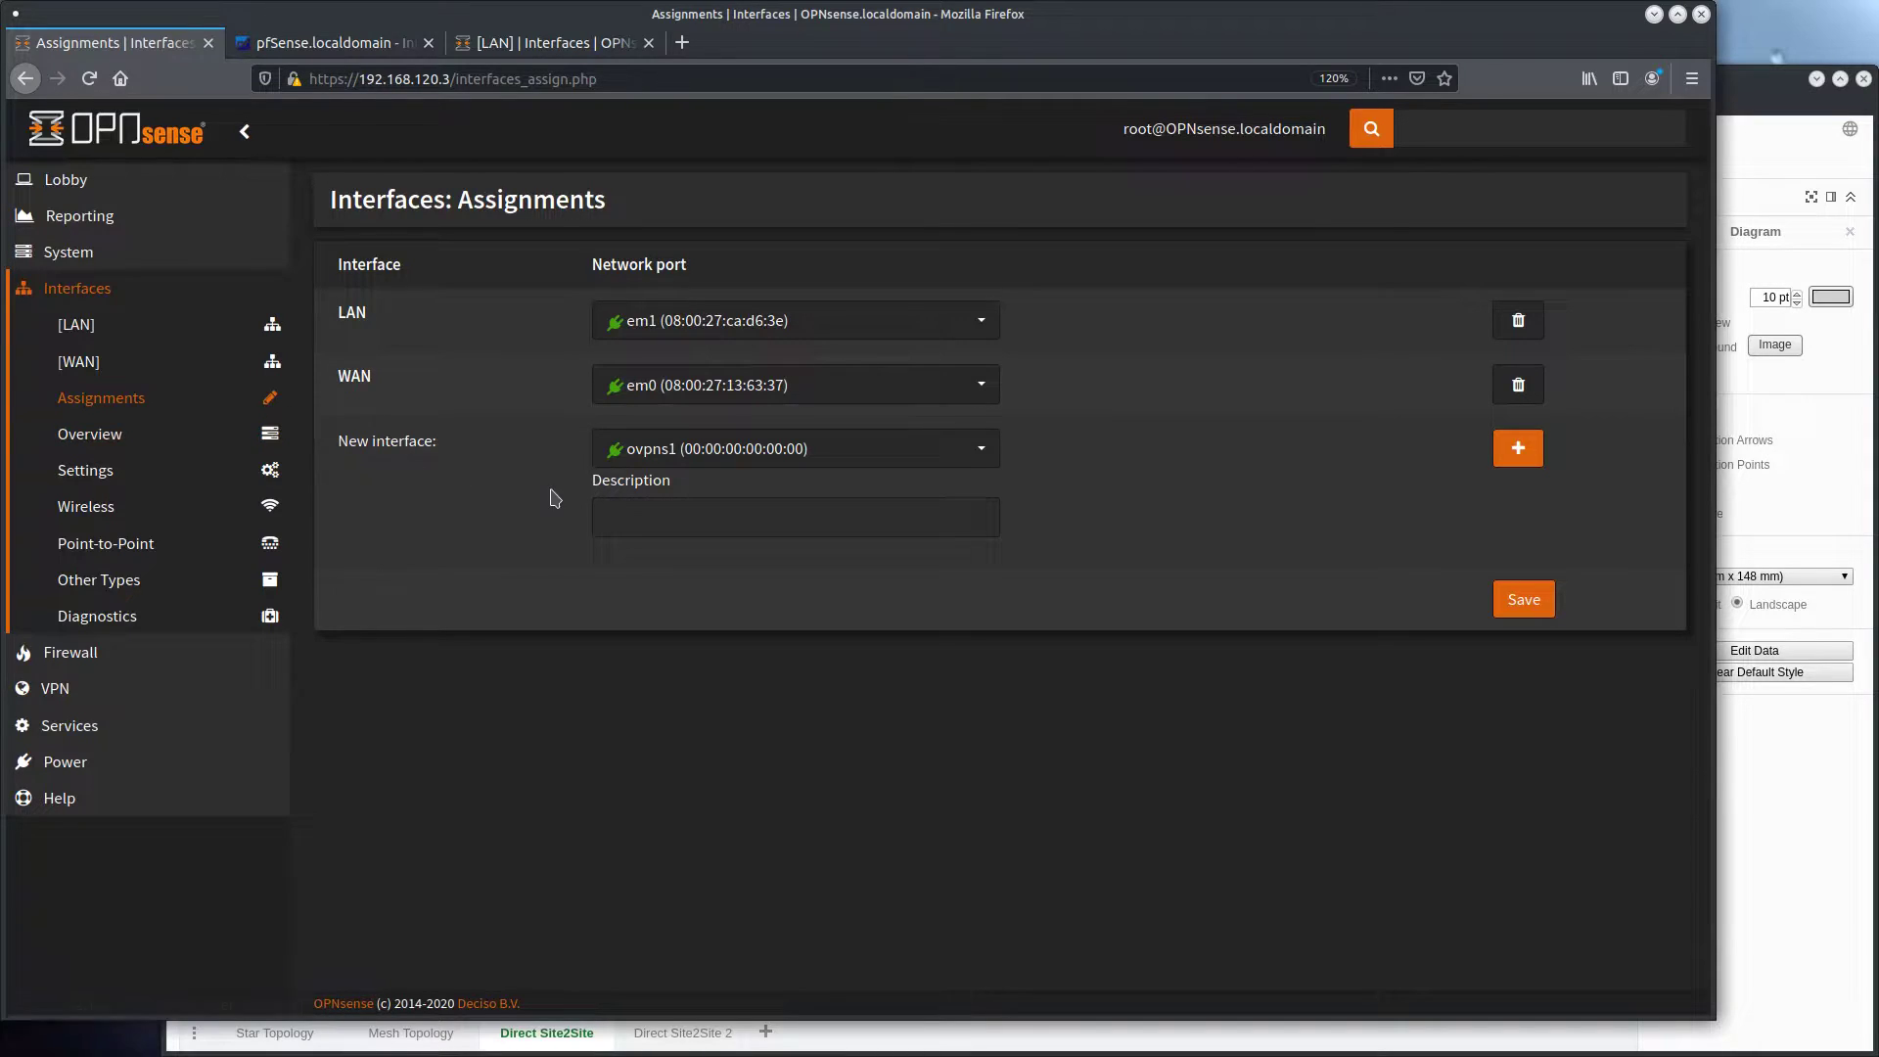
left_click(690, 507)
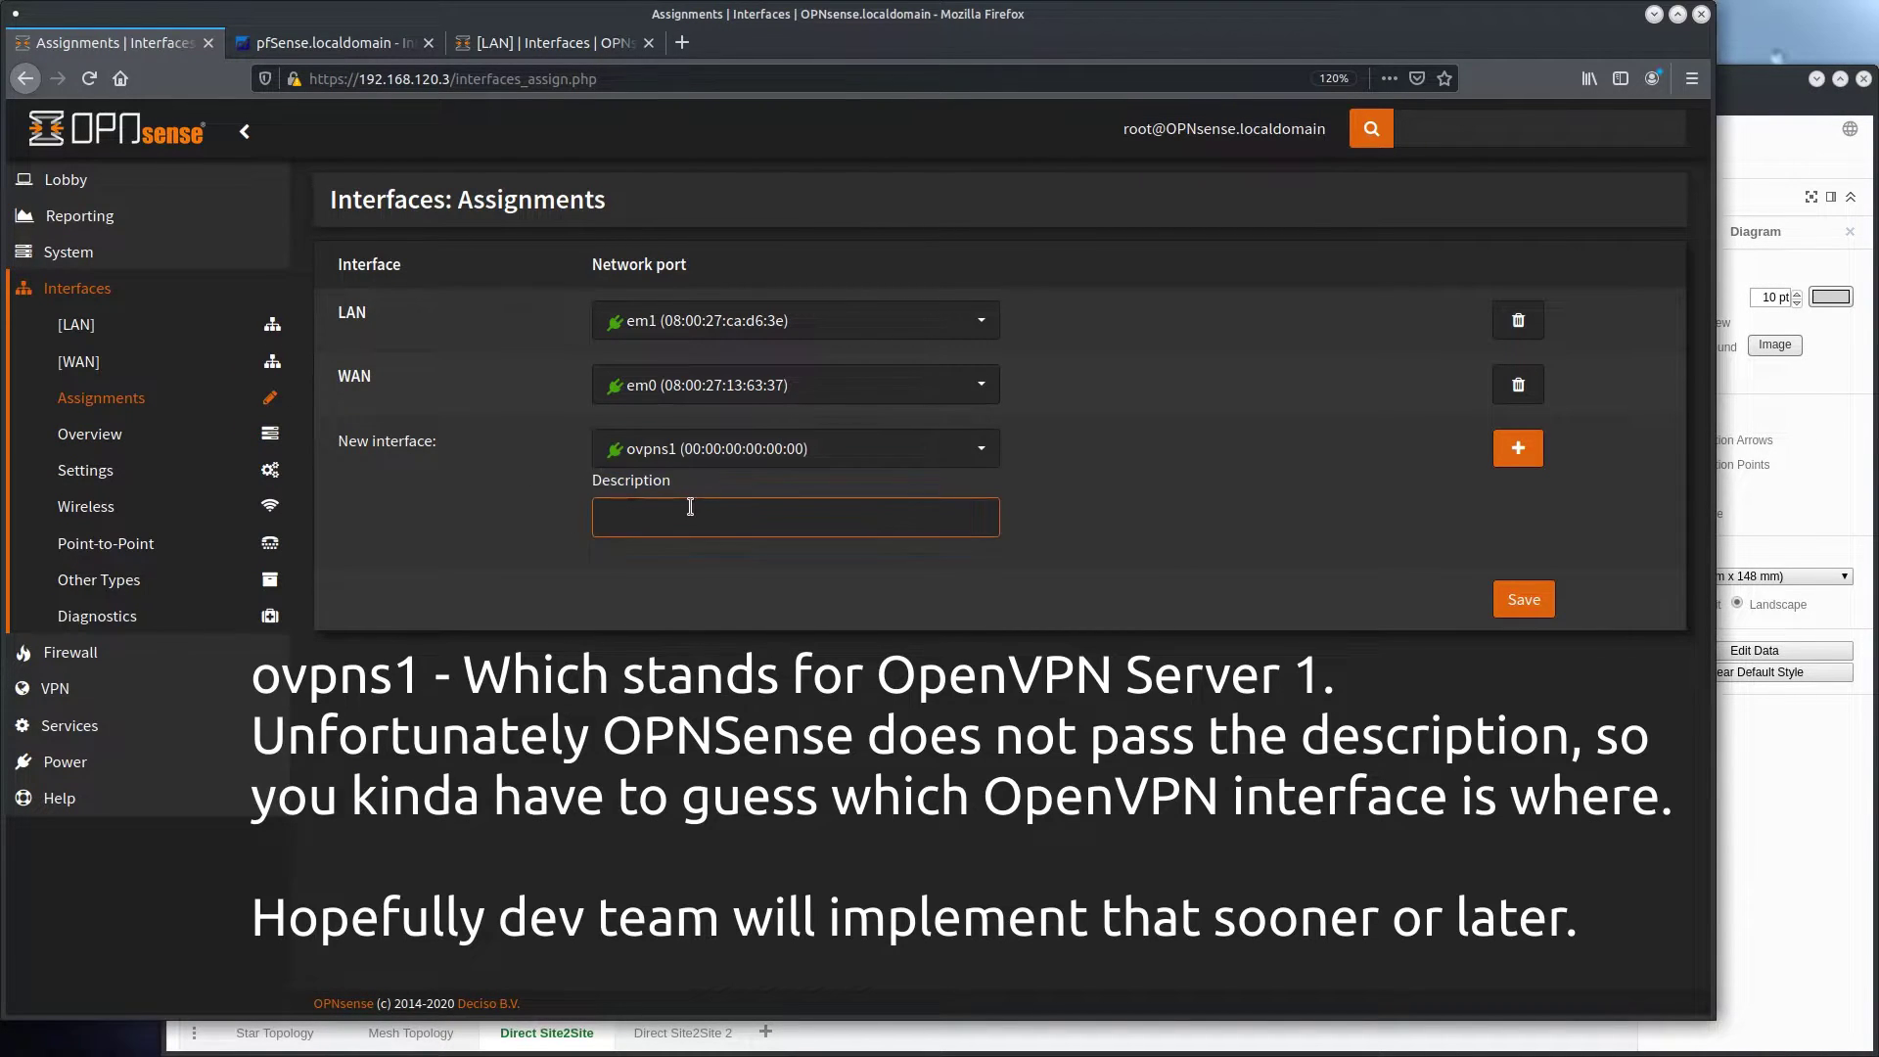
type("S2S")
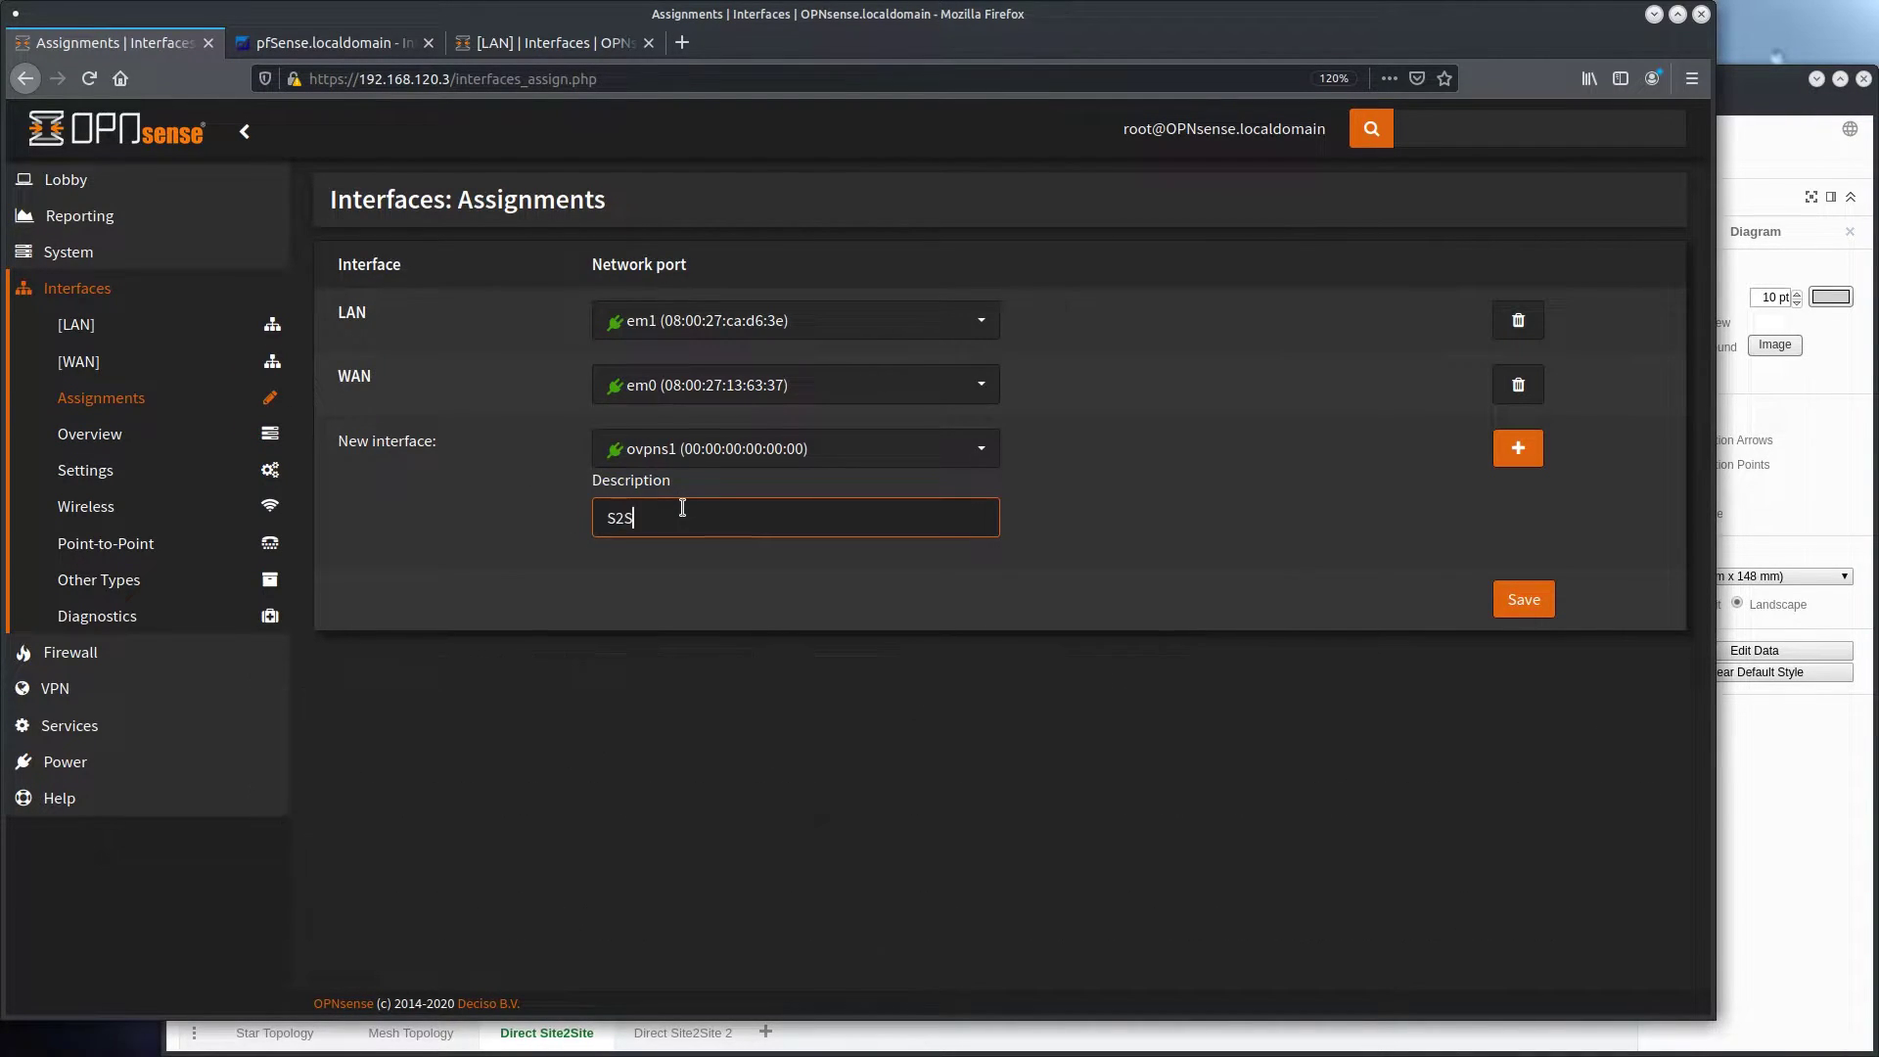
type("_PFSENSE1")
left_click(1518, 448)
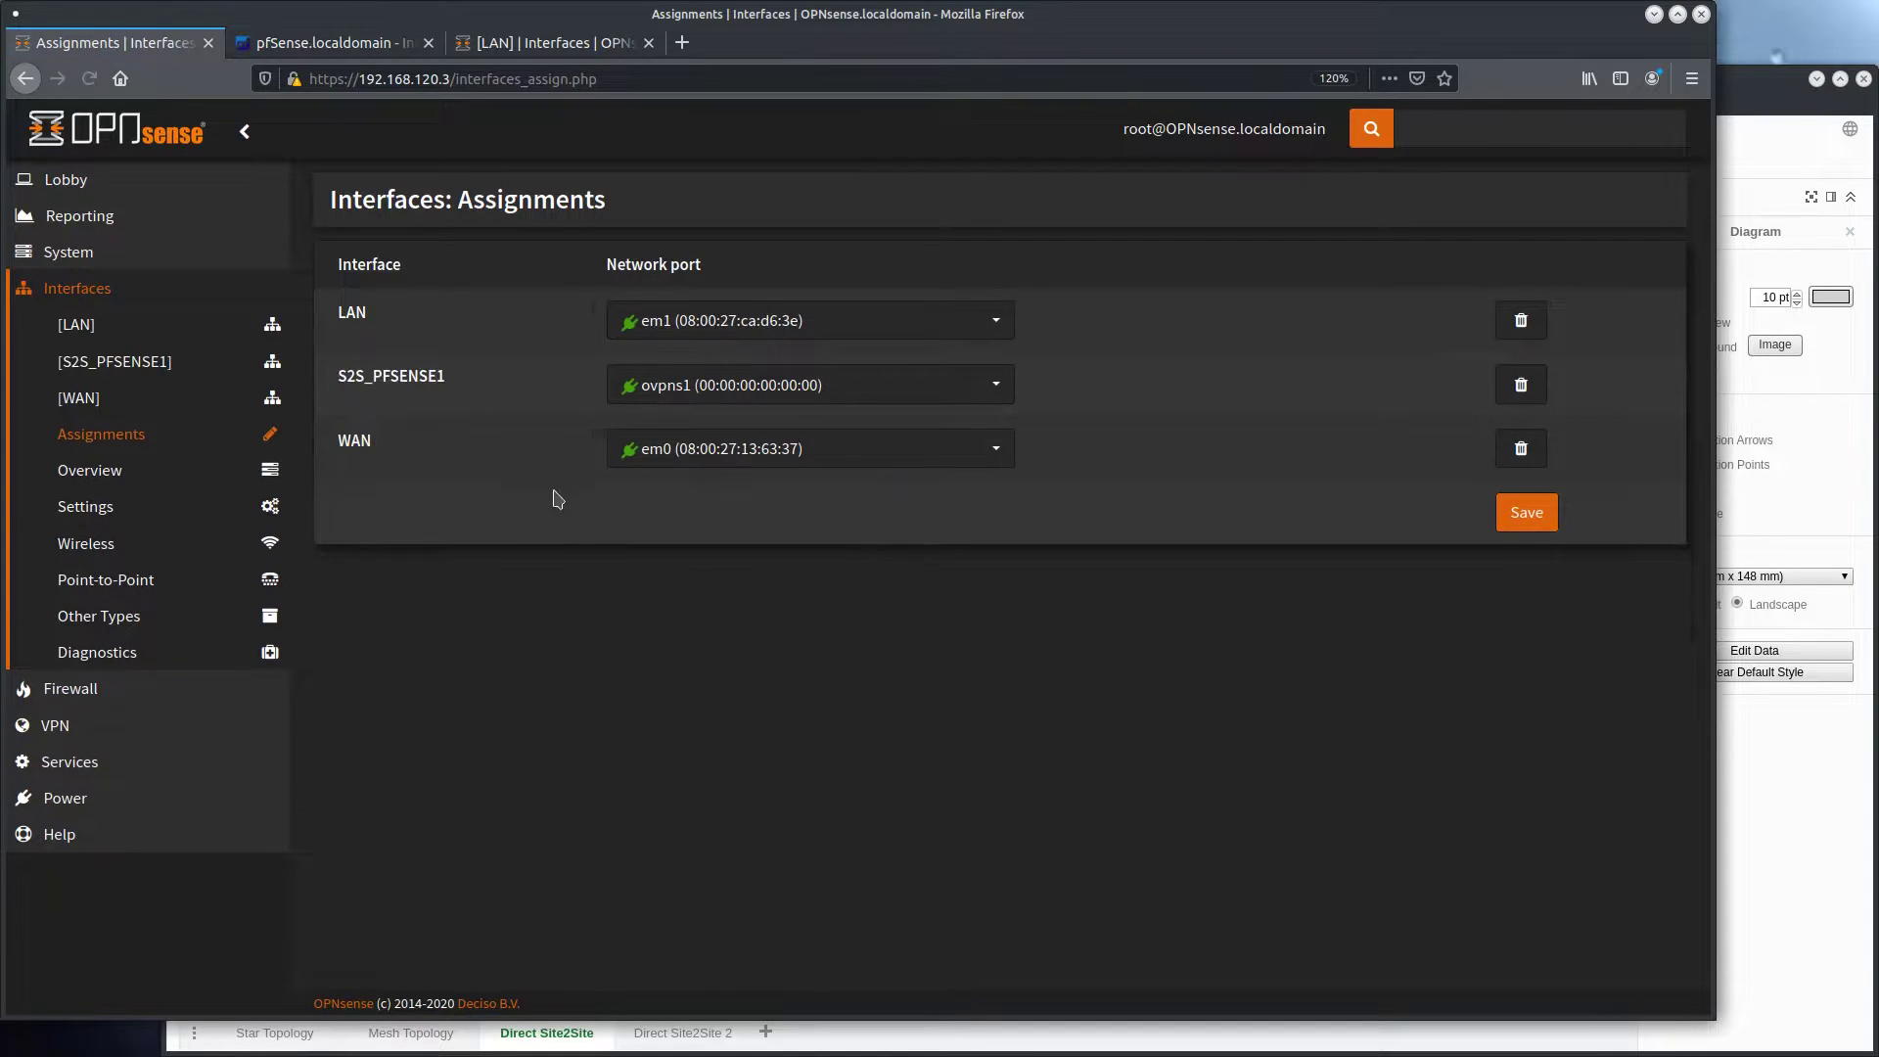
Enable the S2S_PFSENSE1 interface on OPNsense, save it, and apply the changes
left_click(407, 379)
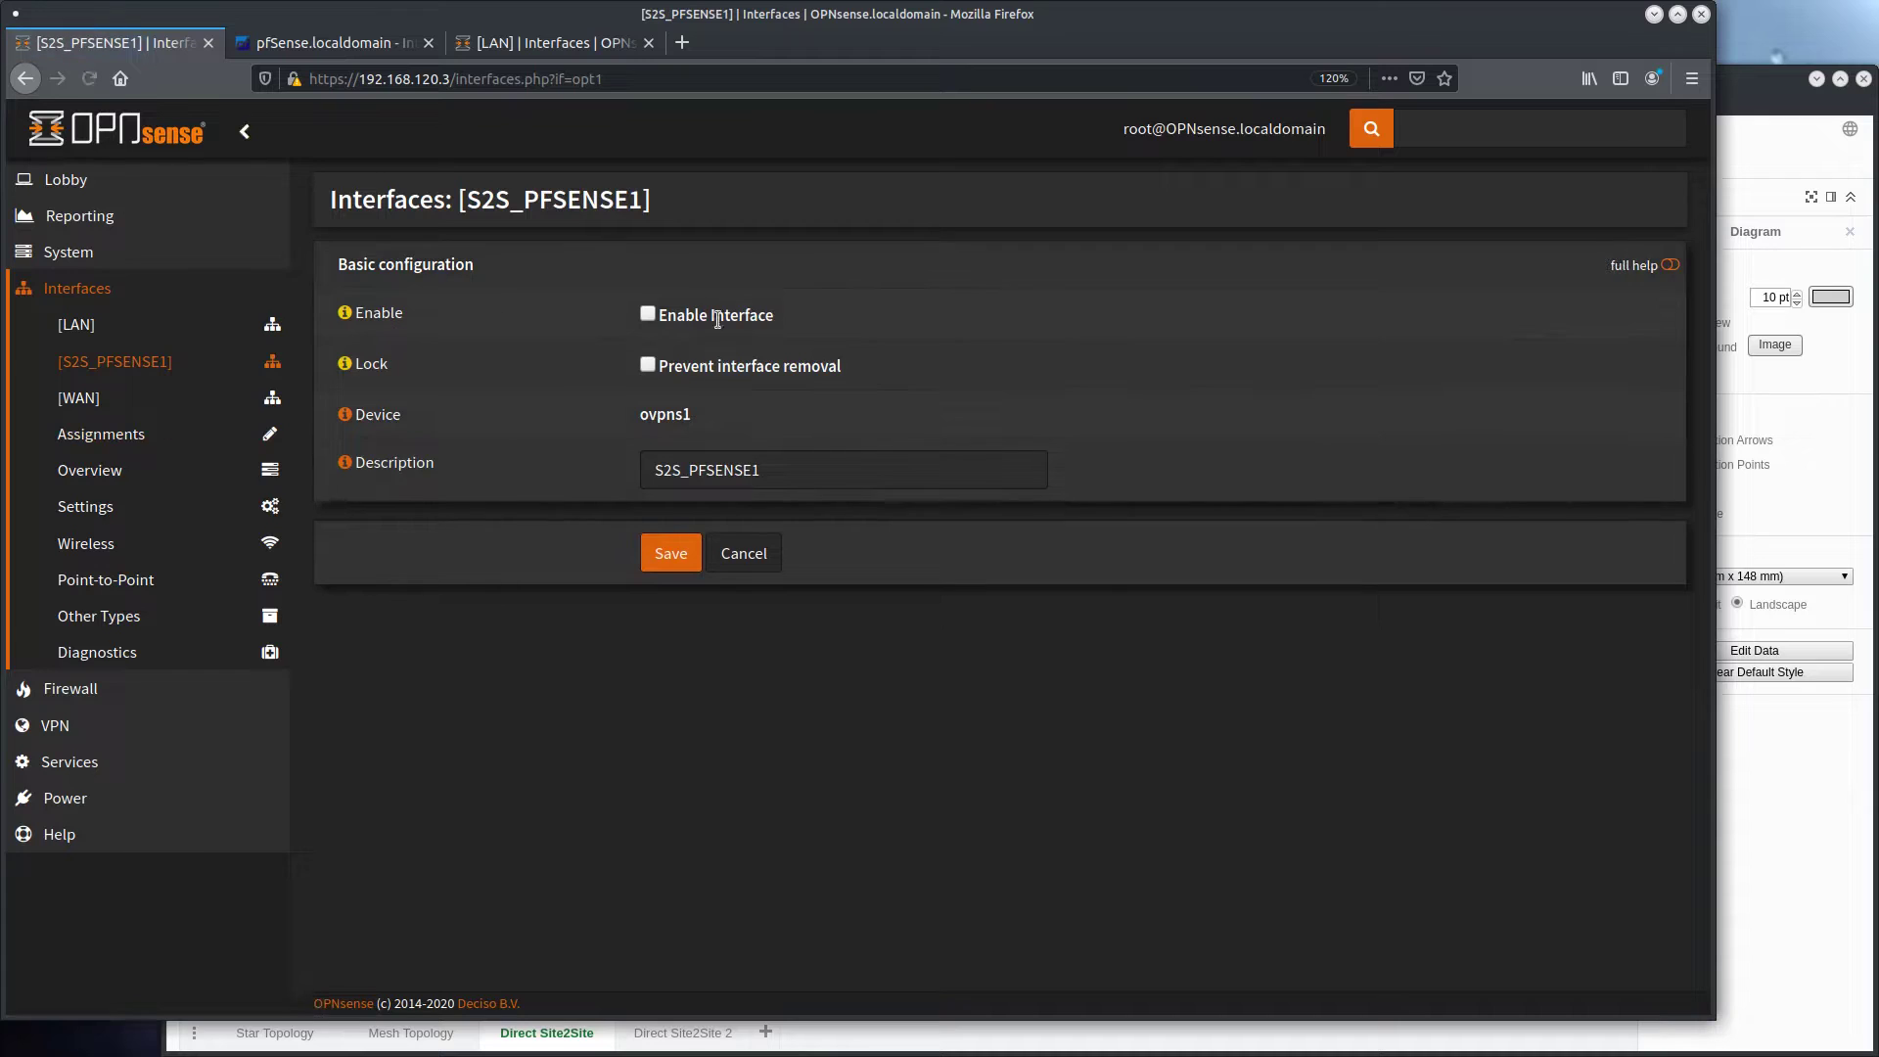
left_click(648, 315)
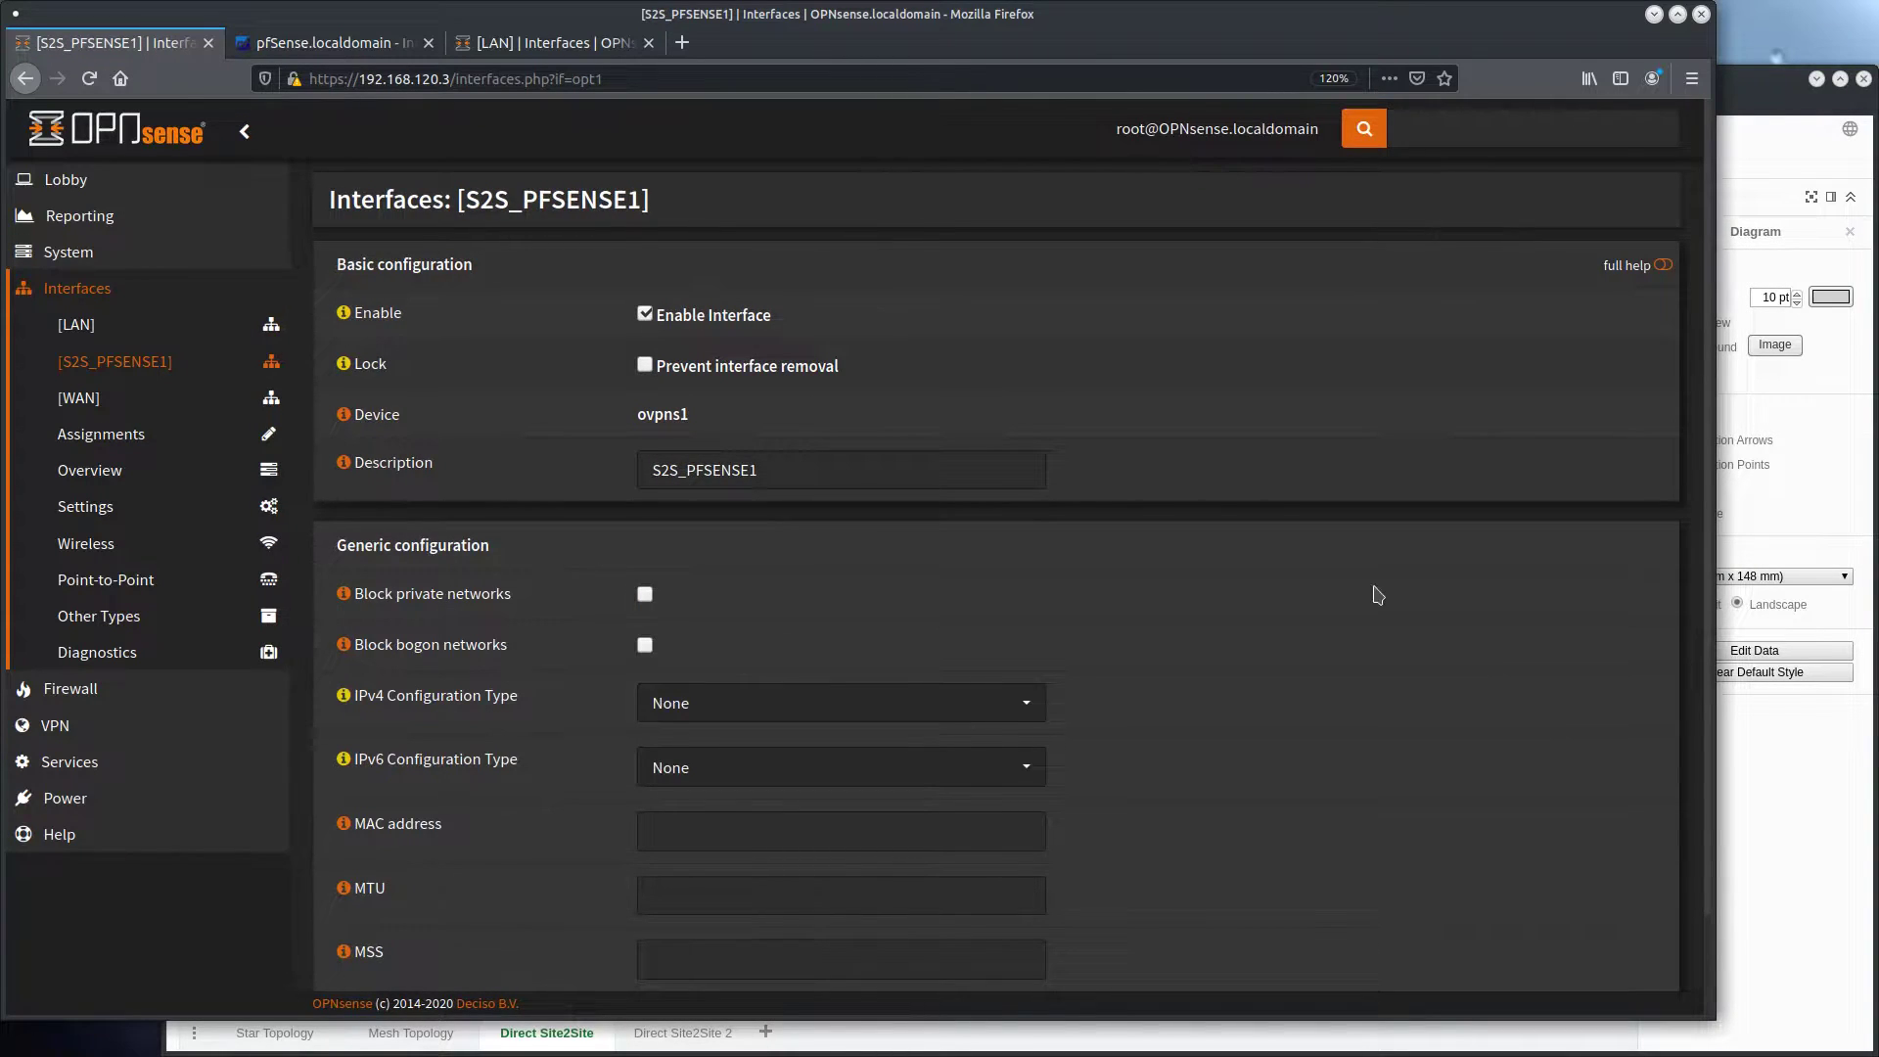
scroll(1377, 596, "down", 2)
left_click(671, 942)
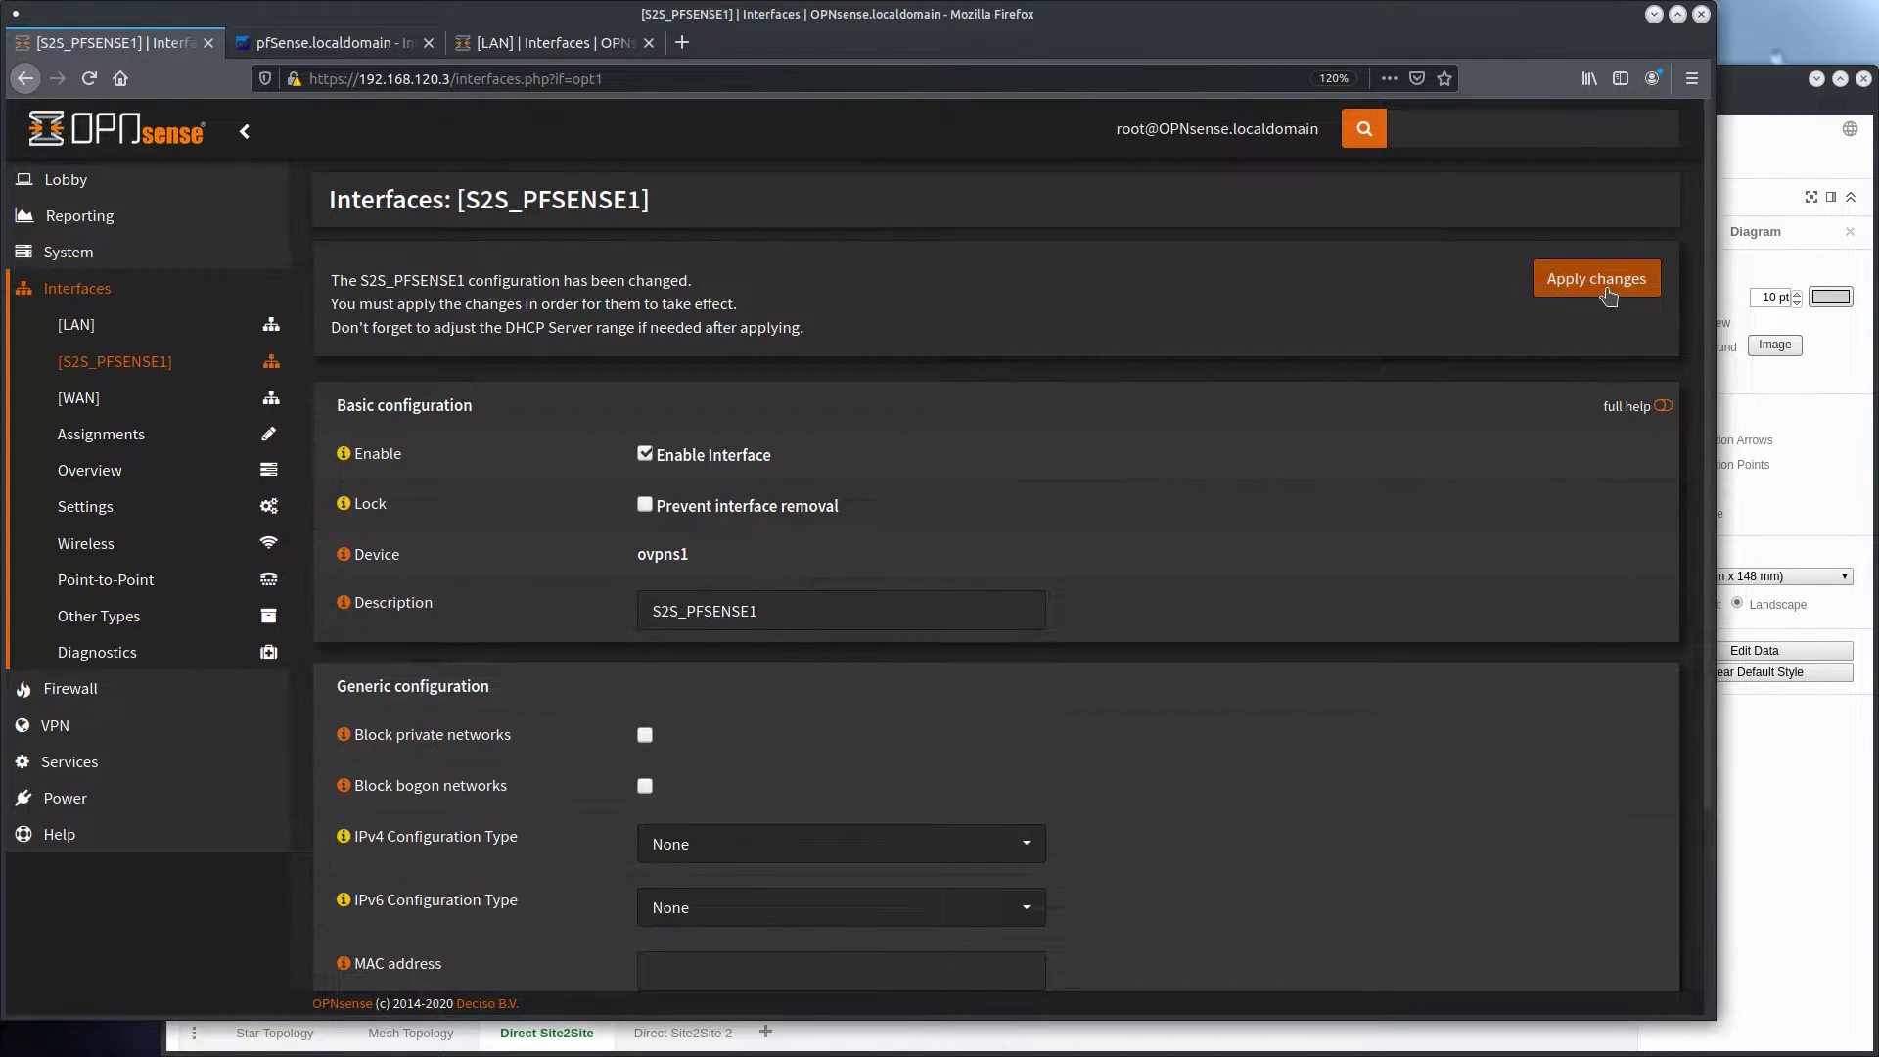
left_click(1603, 288)
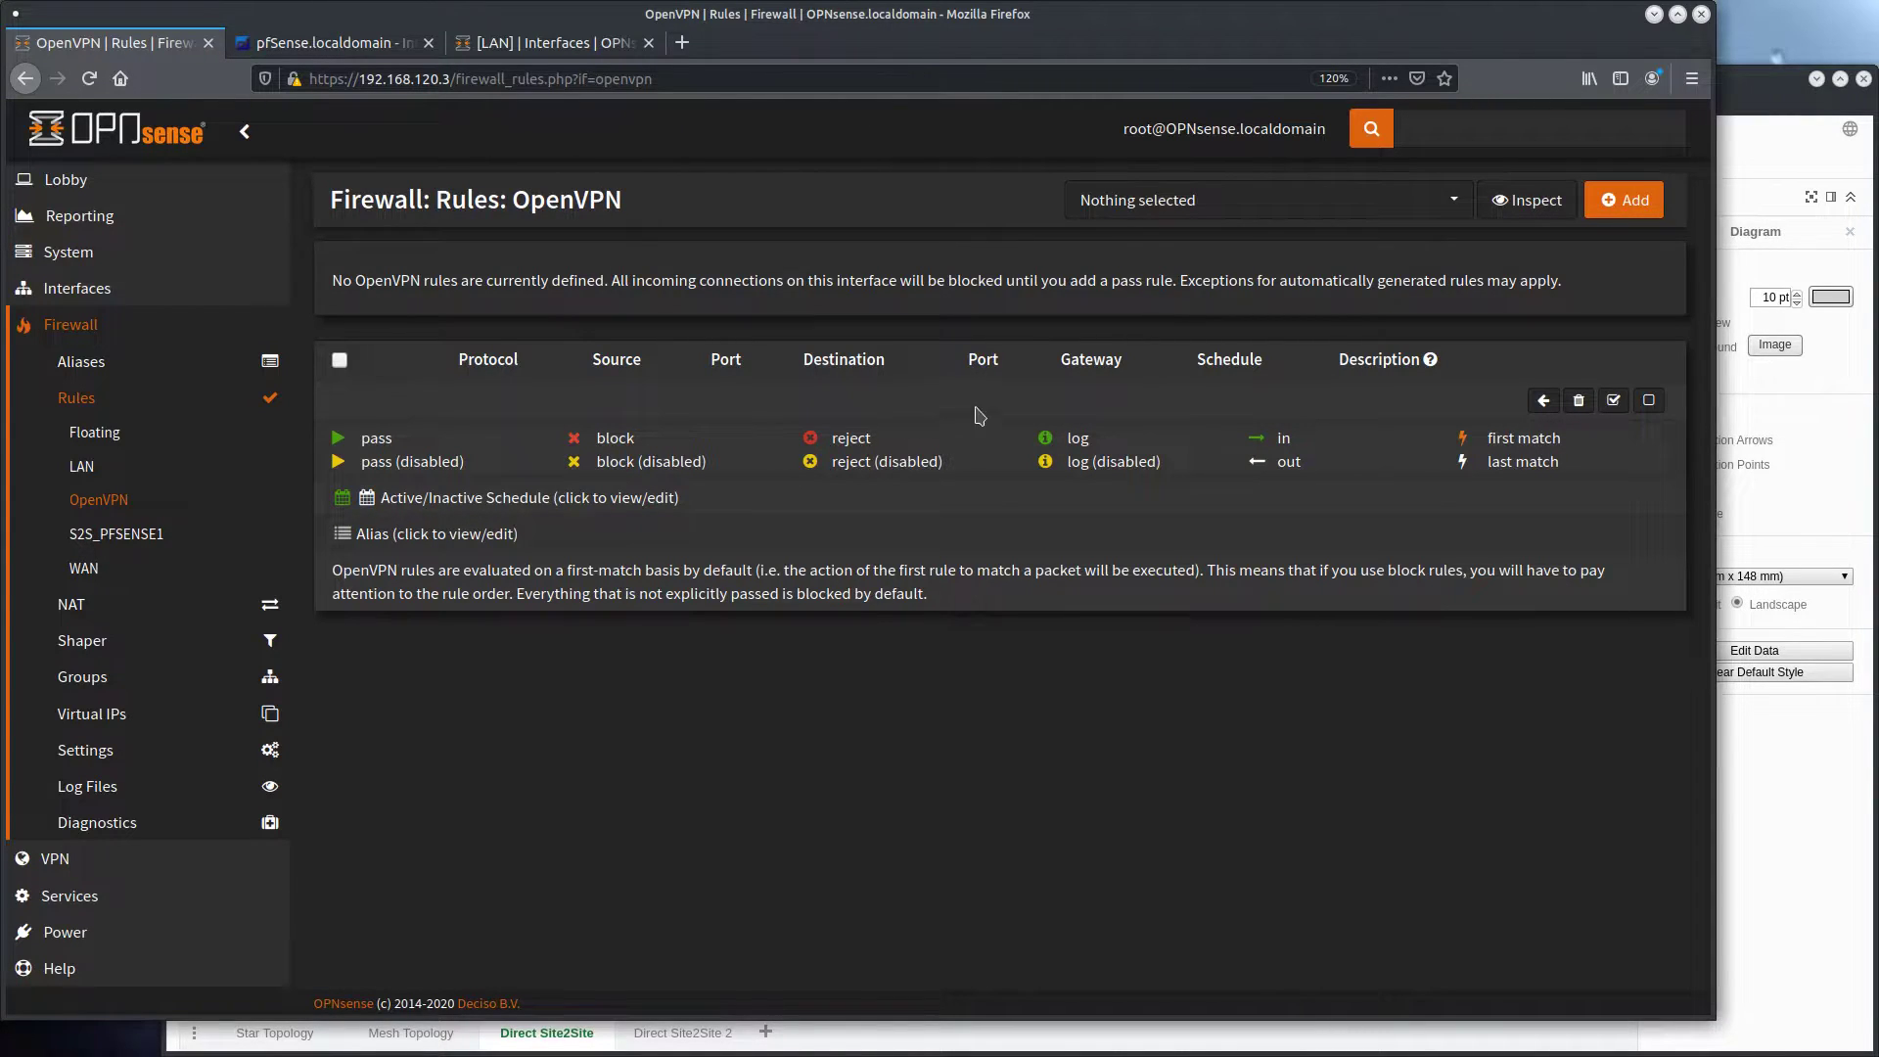
Add a pass rule for inbound IPv4 traffic of any protocol, source and destination to the OpenVPN firewall rules, and apply the changes
left_click(1654, 201)
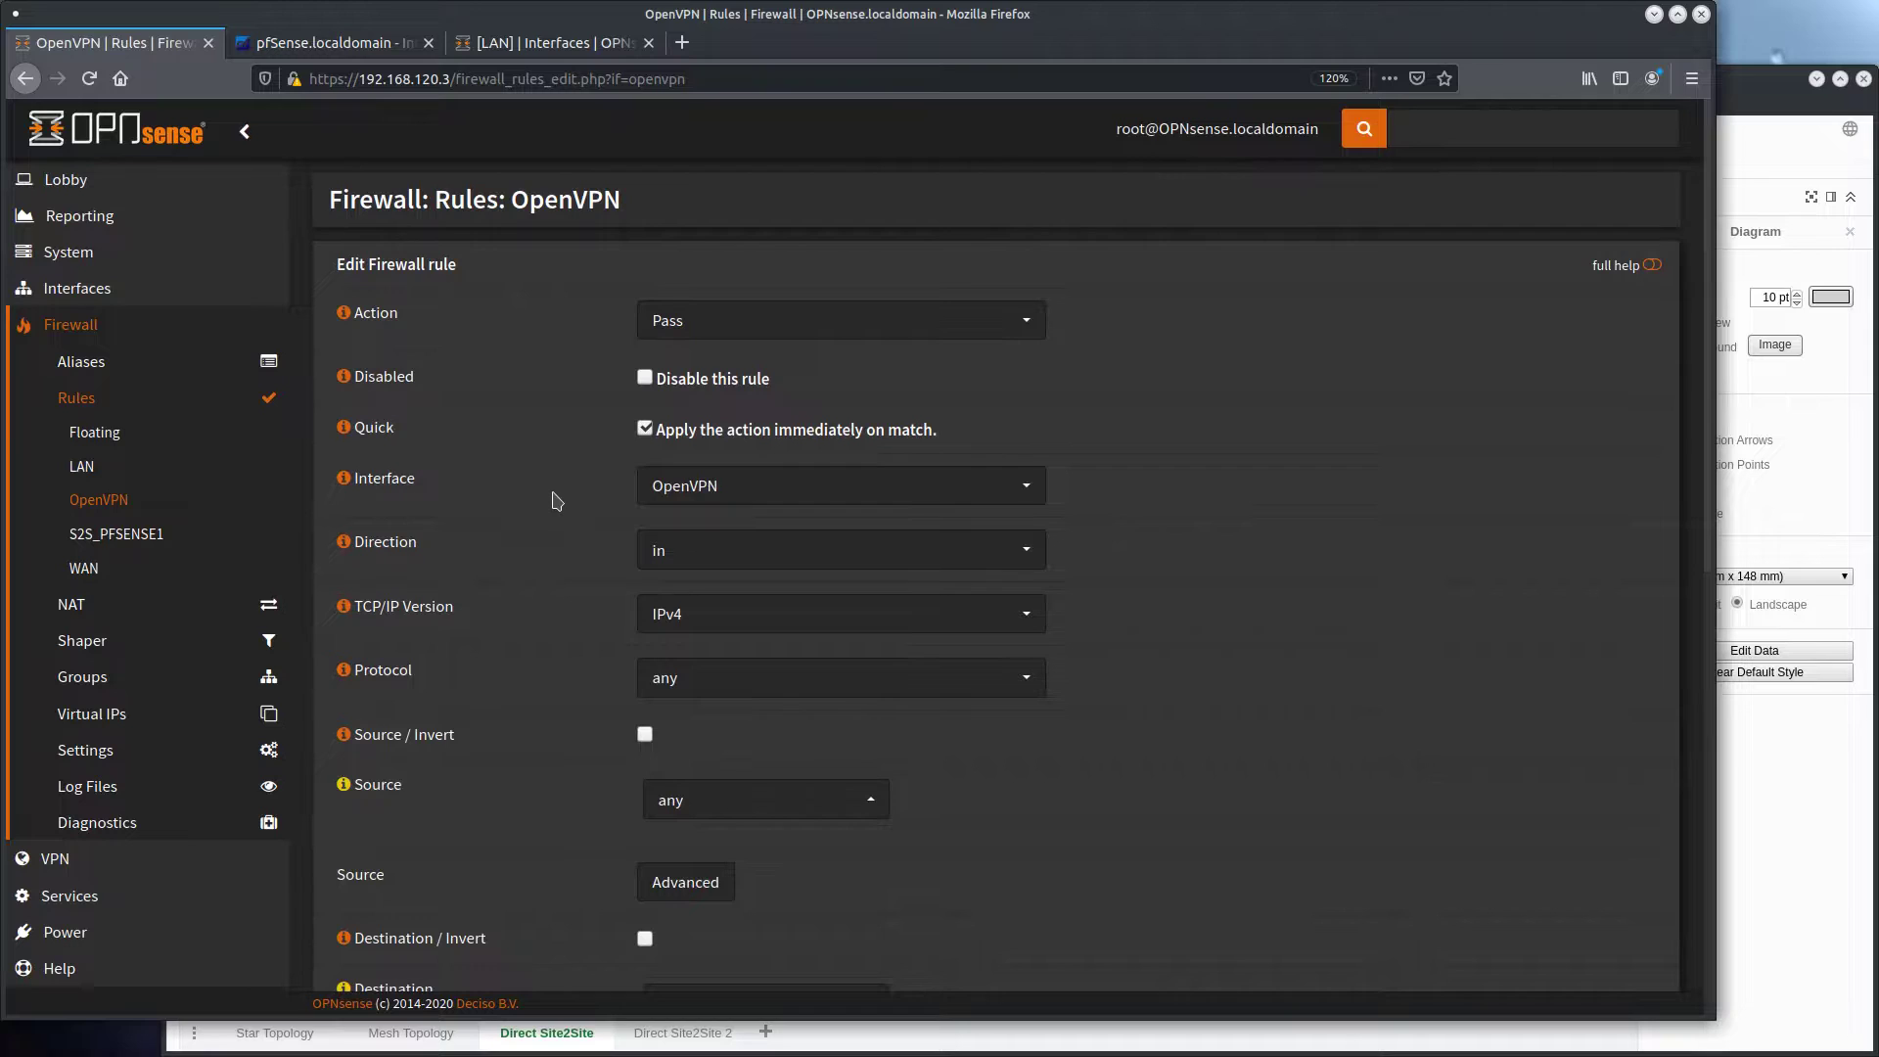
scroll(555, 500, "down", 1)
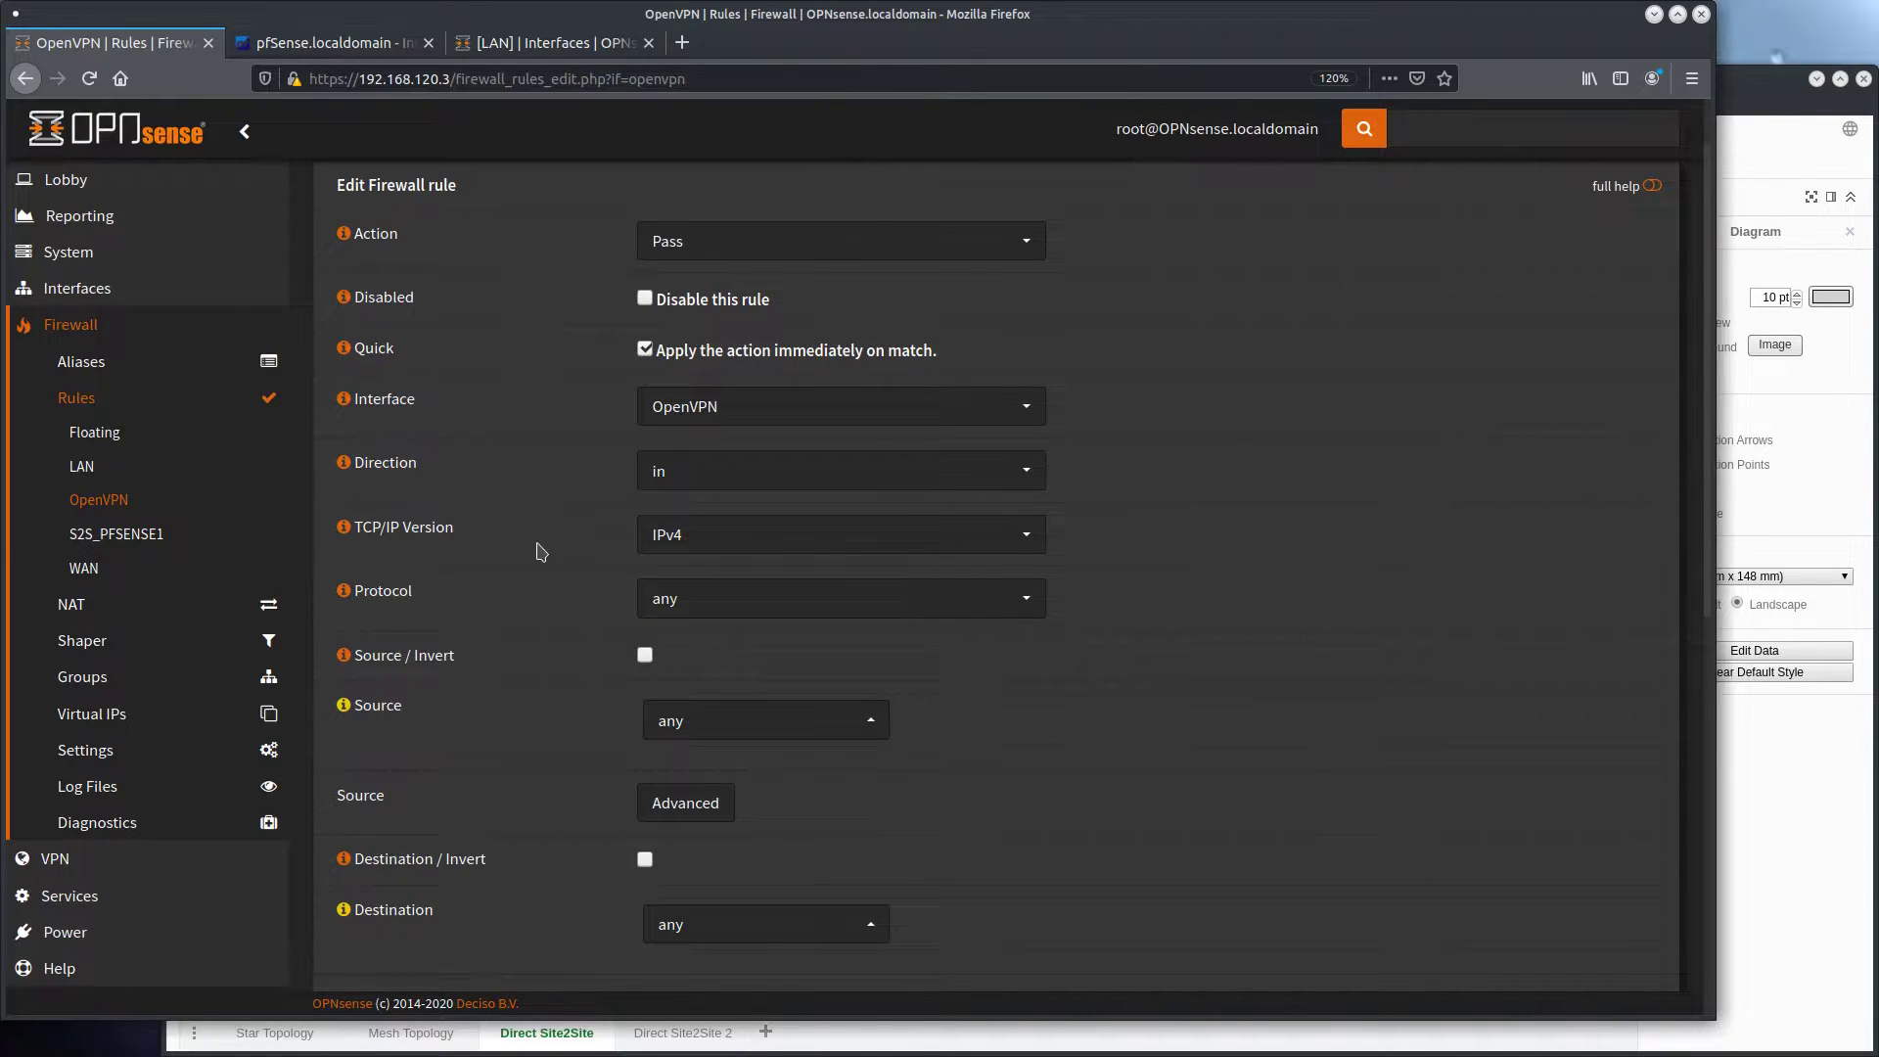
scroll(537, 548, "up", 1)
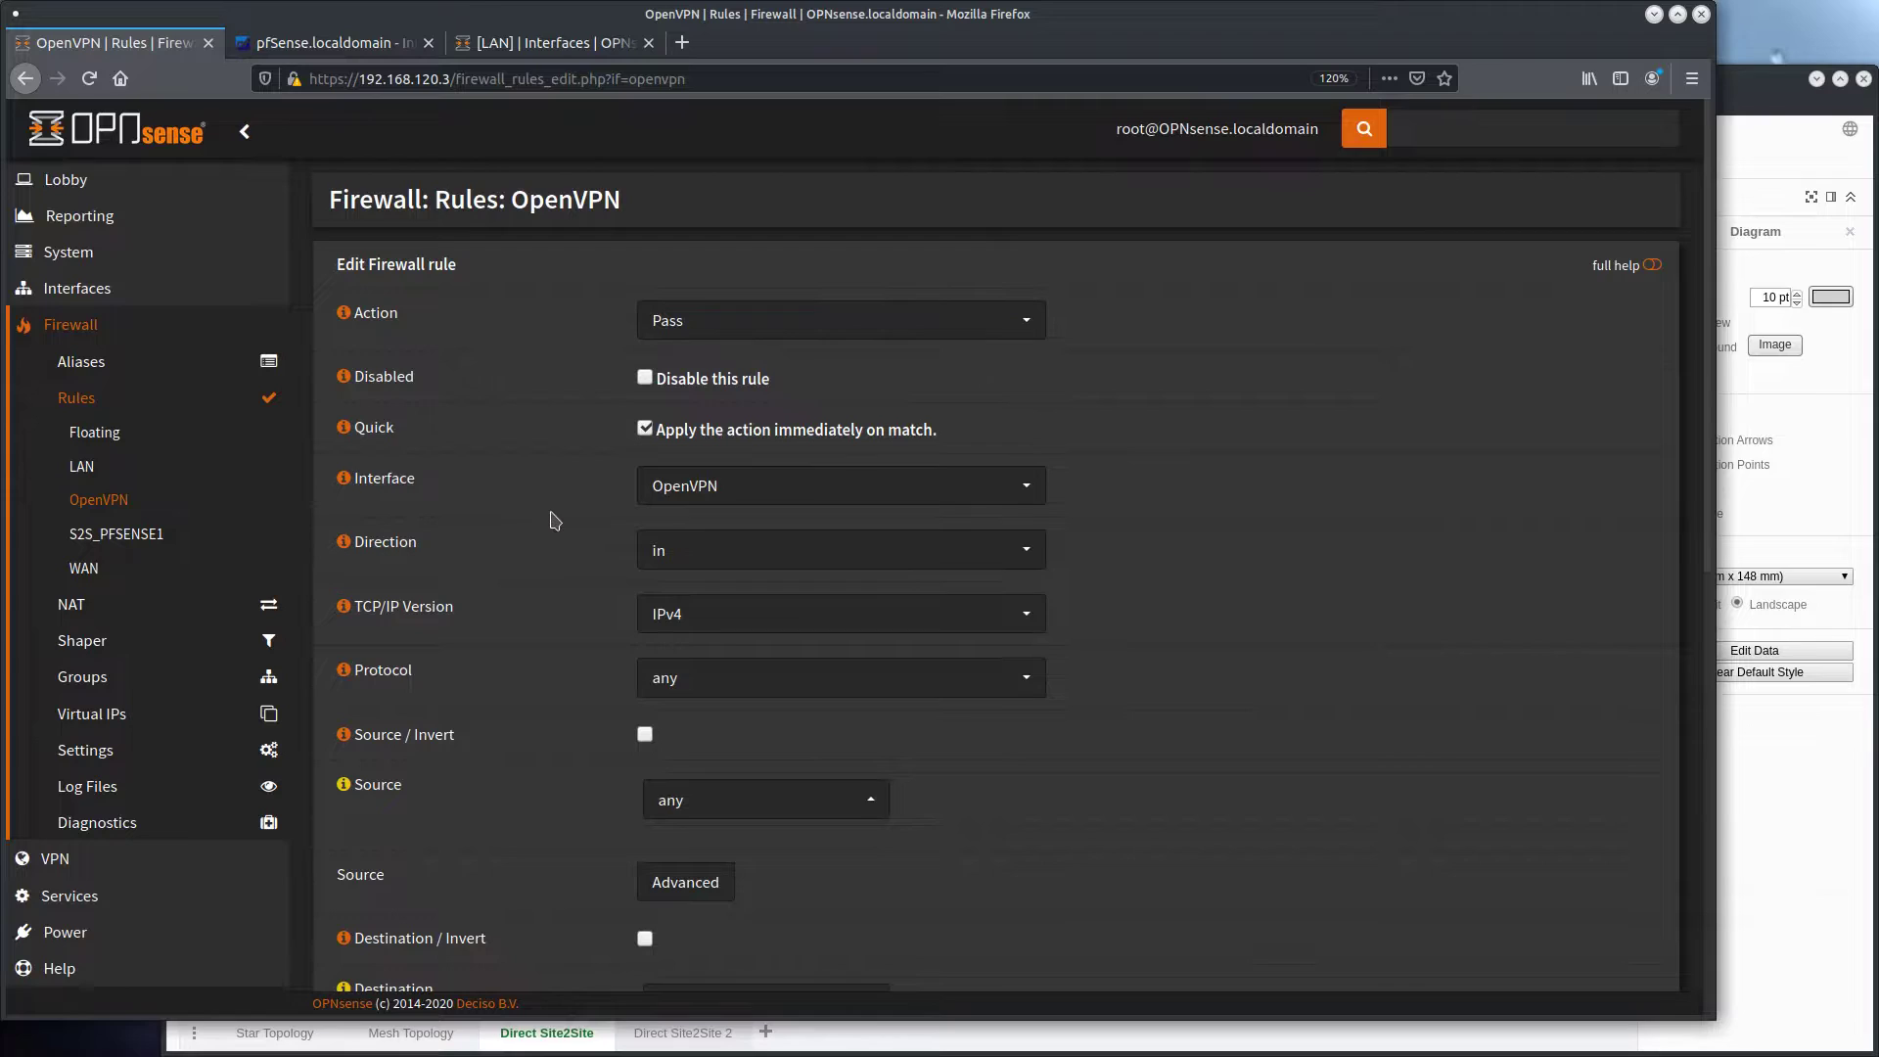
scroll(554, 519, "down", 2)
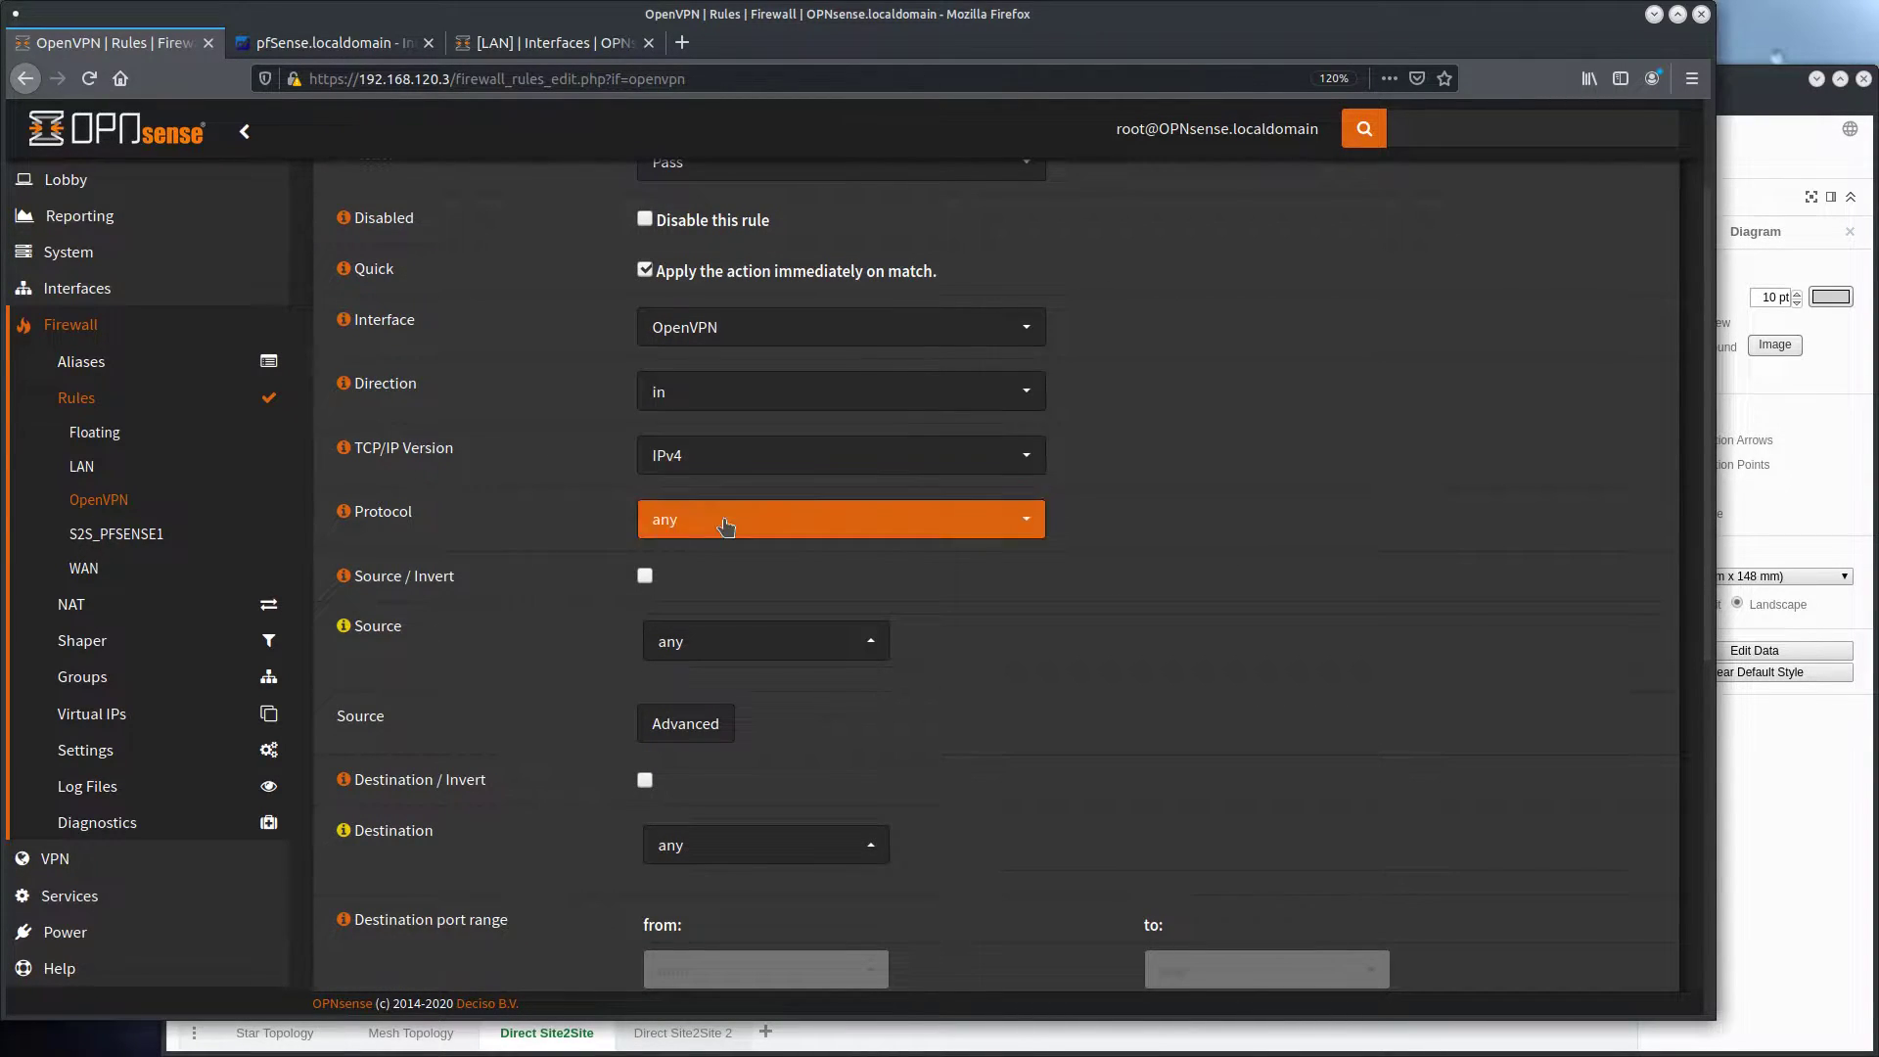
scroll(533, 631, "down", 3)
scroll(550, 689, "down", 4)
left_click(661, 954)
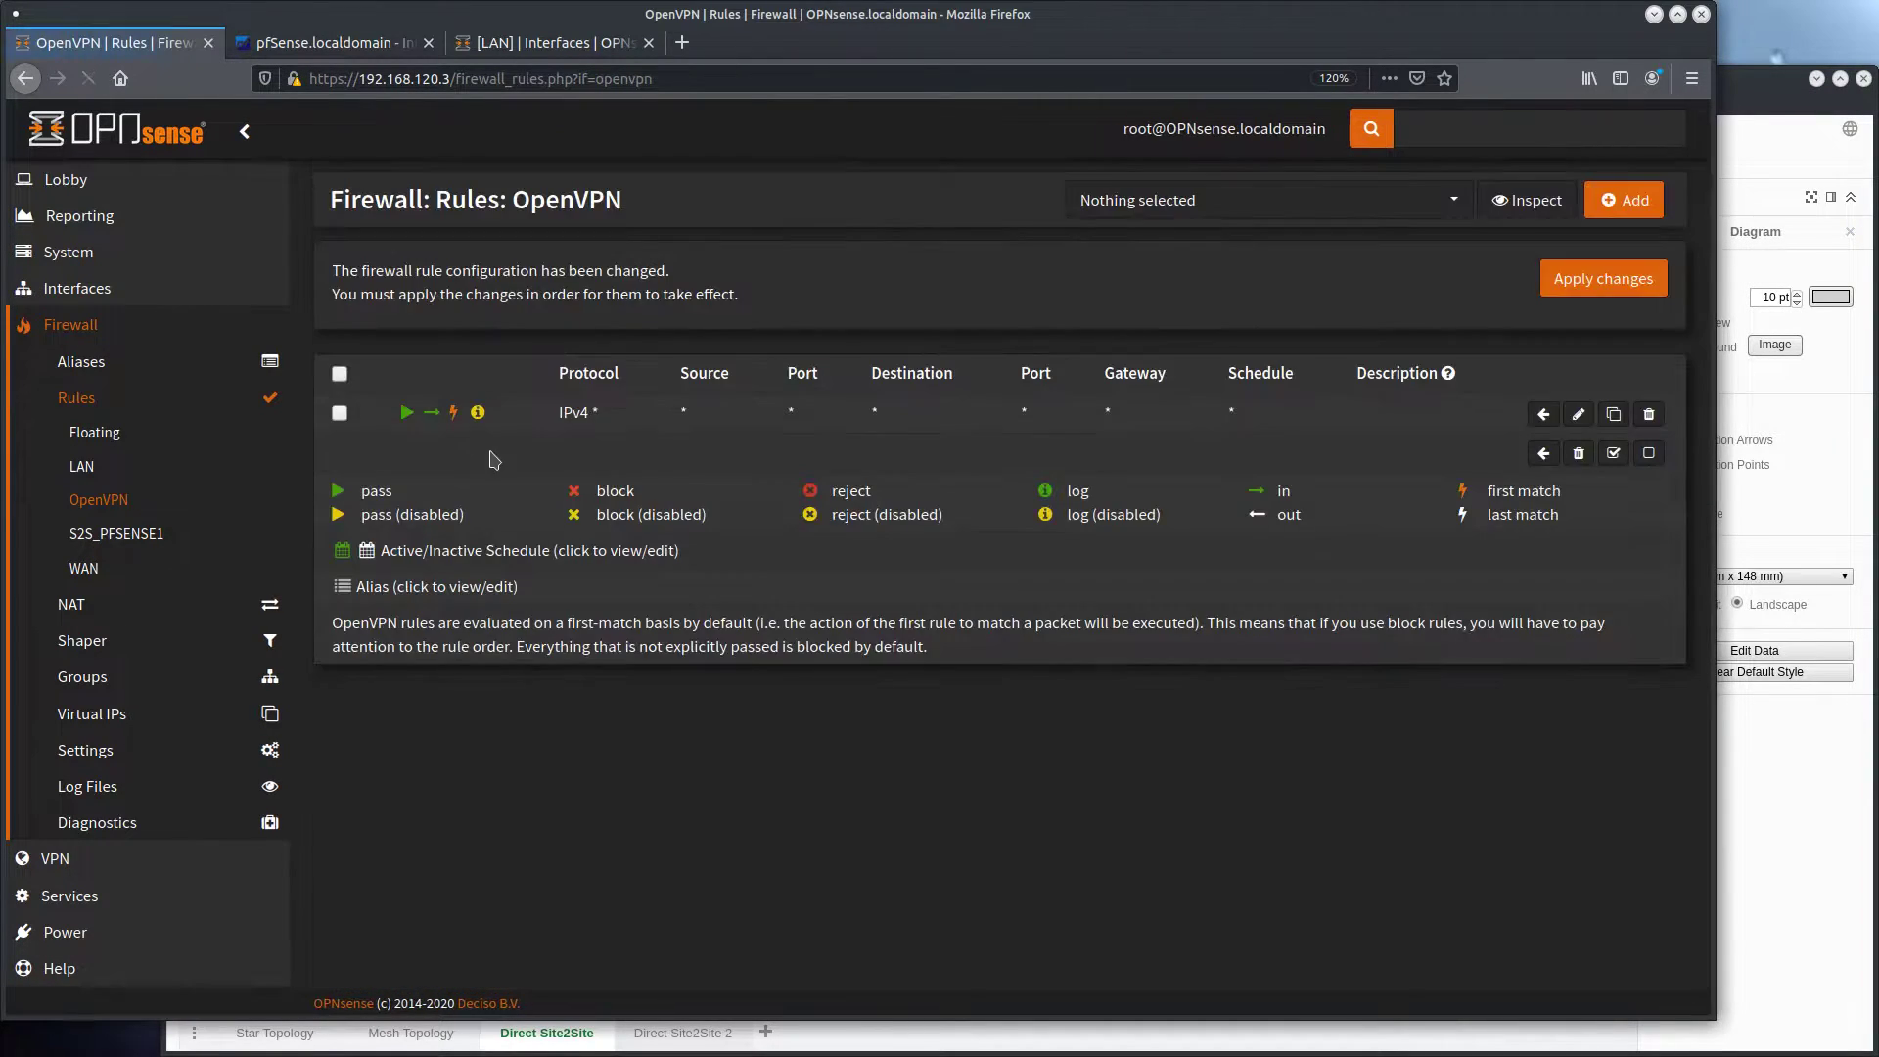
left_click(1610, 286)
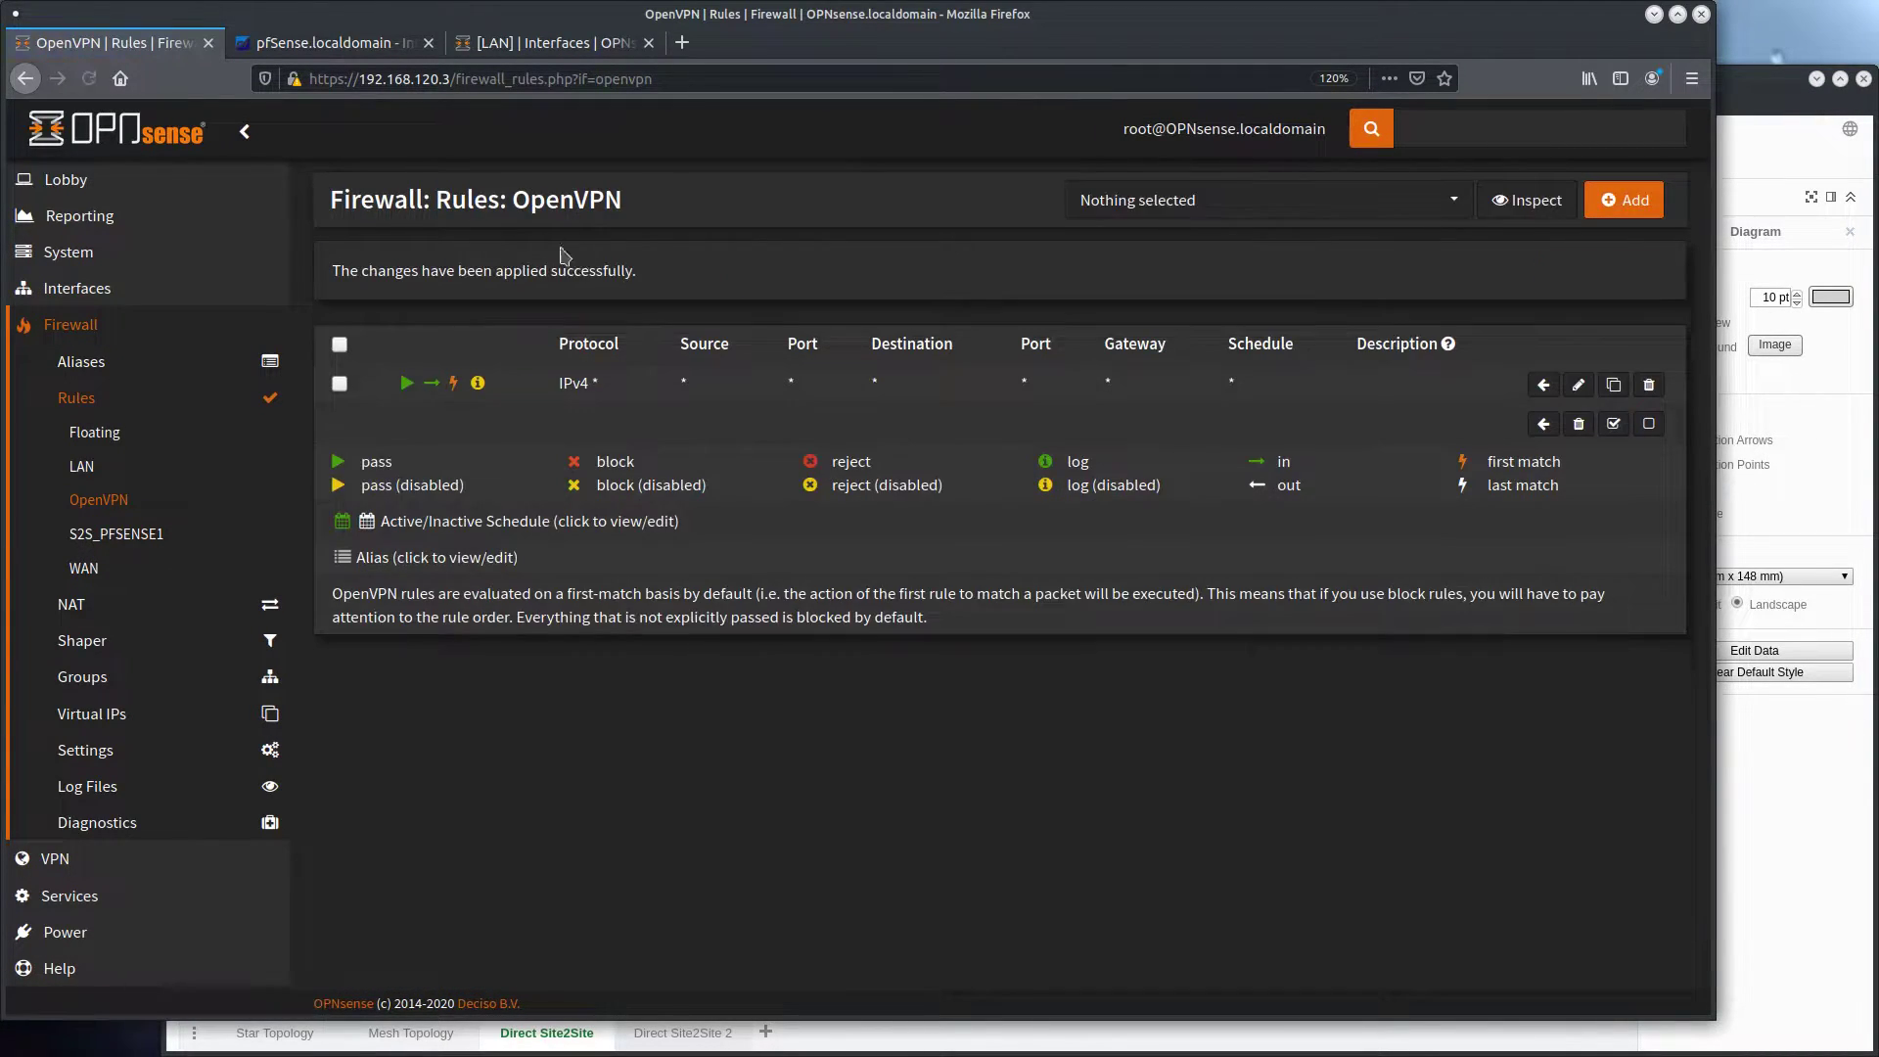
On pfSense, add an OpenVPN firewall rule passing IPv4 traffic with protocol Any from any source to any destination, and save it
left_click(323, 43)
left_click(616, 126)
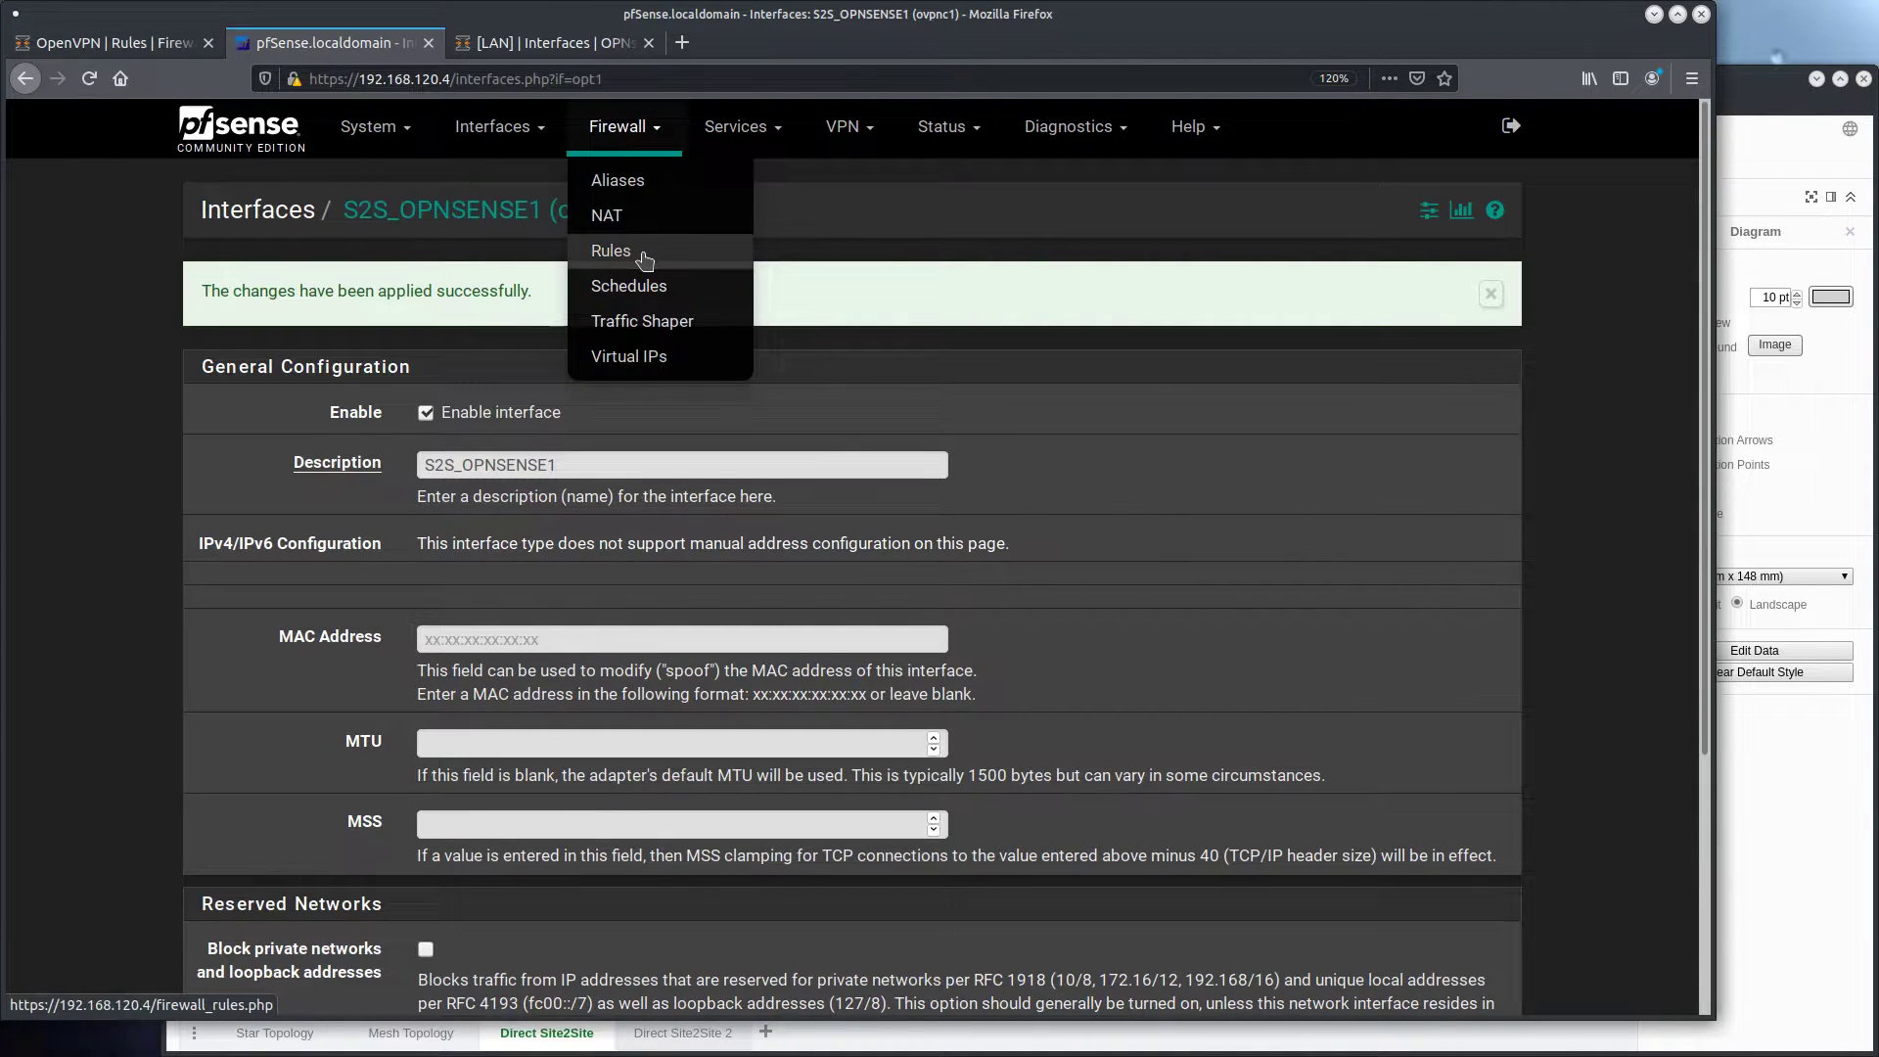
left_click(643, 258)
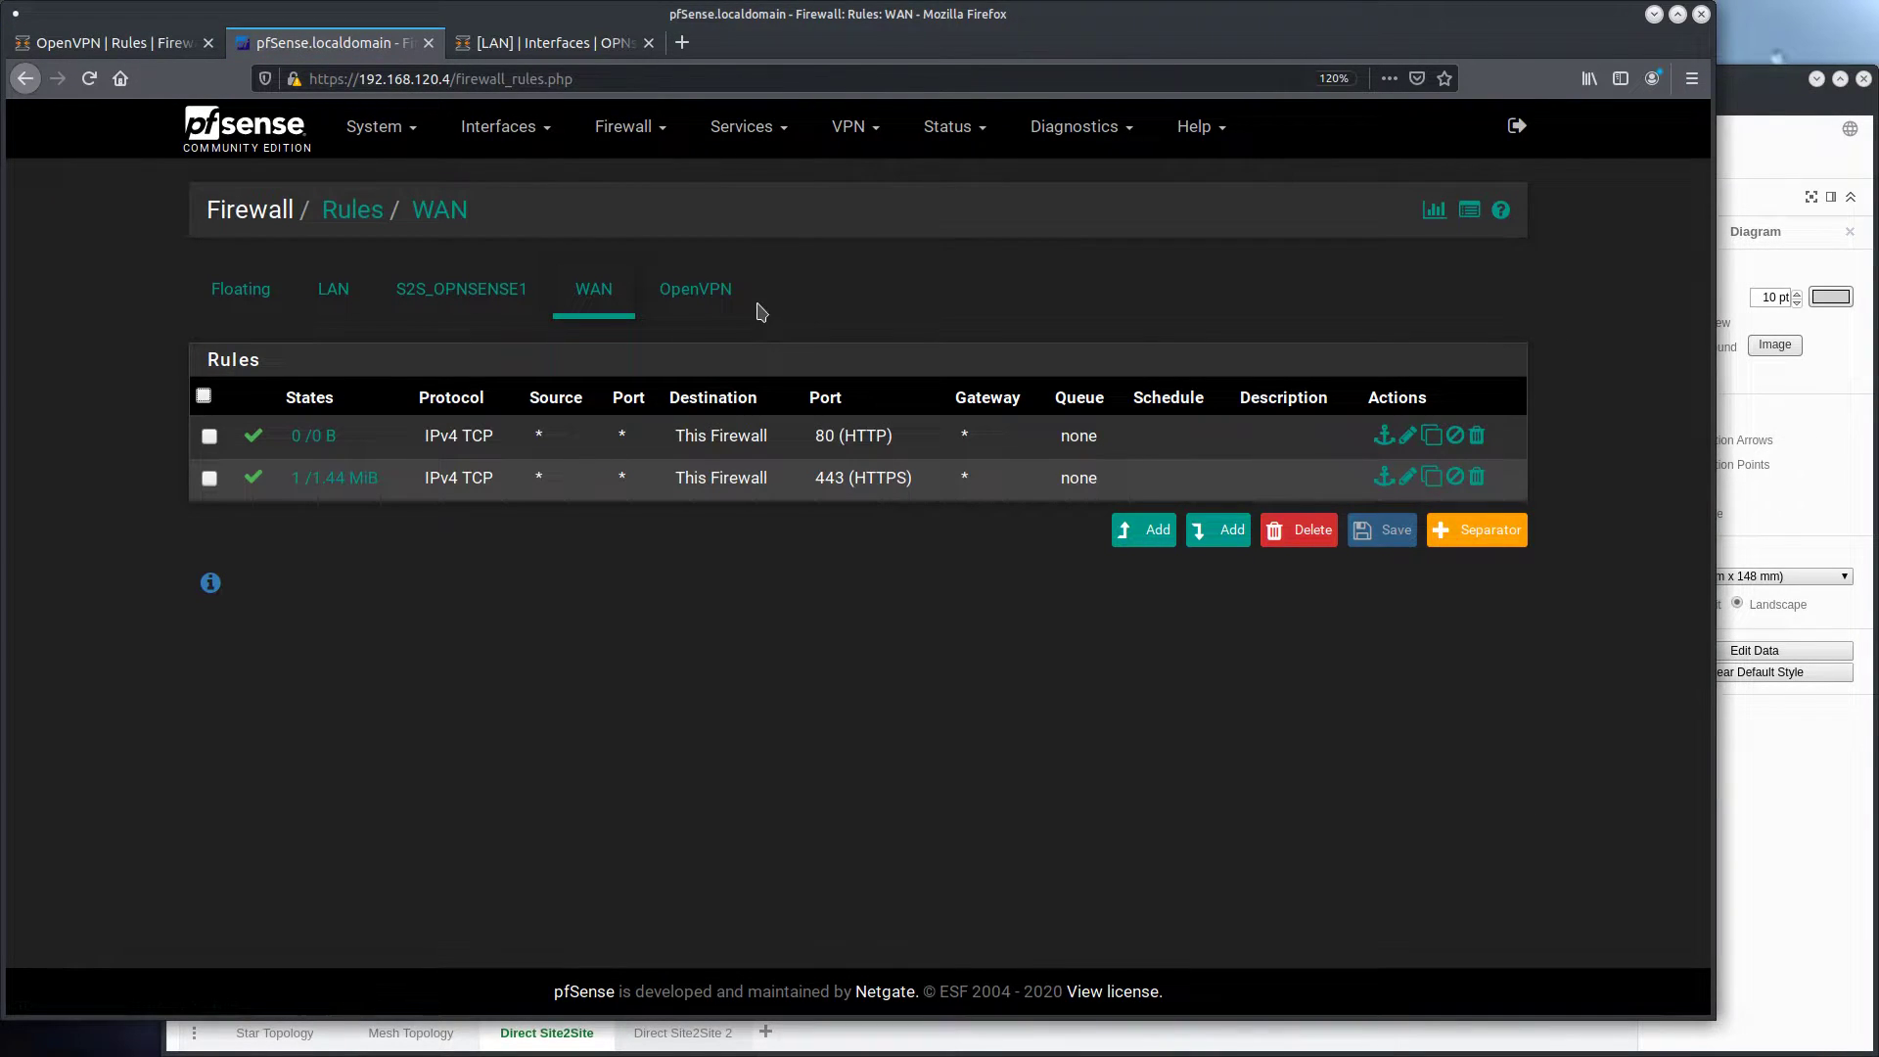
left_click(706, 296)
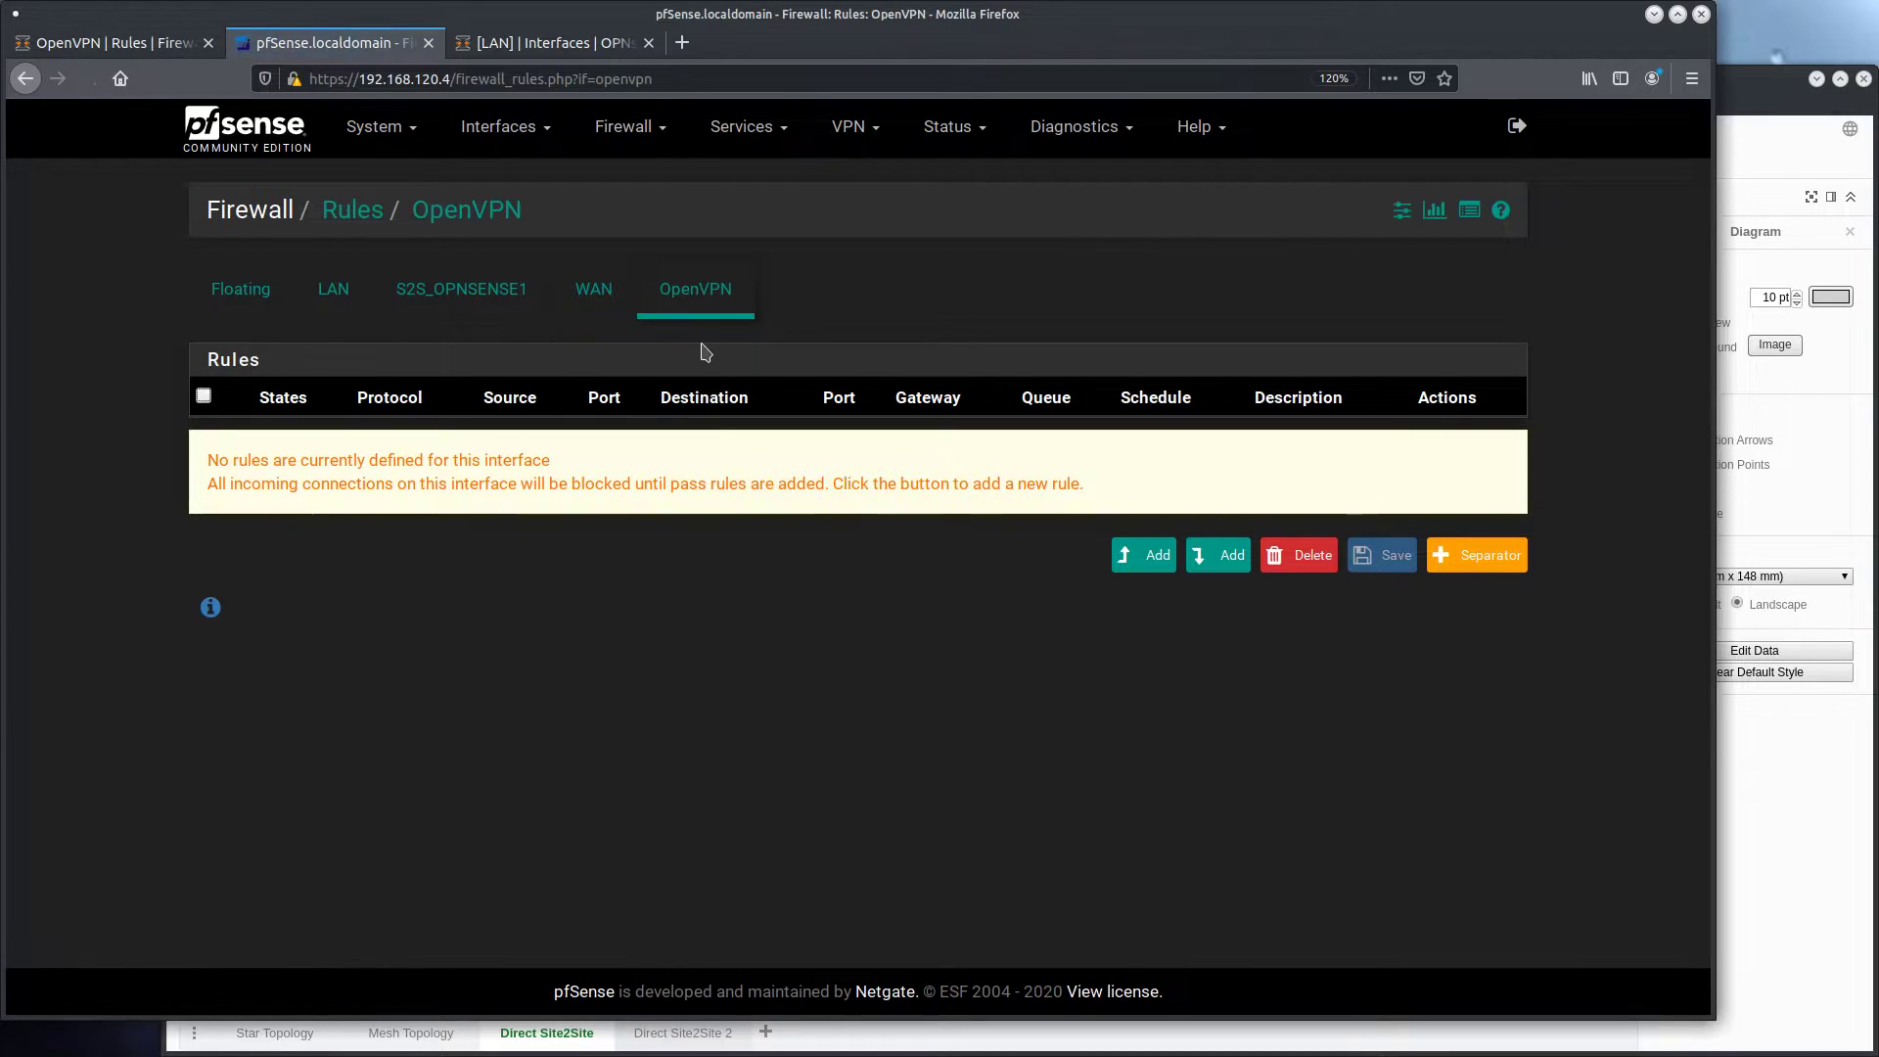
left_click(1143, 555)
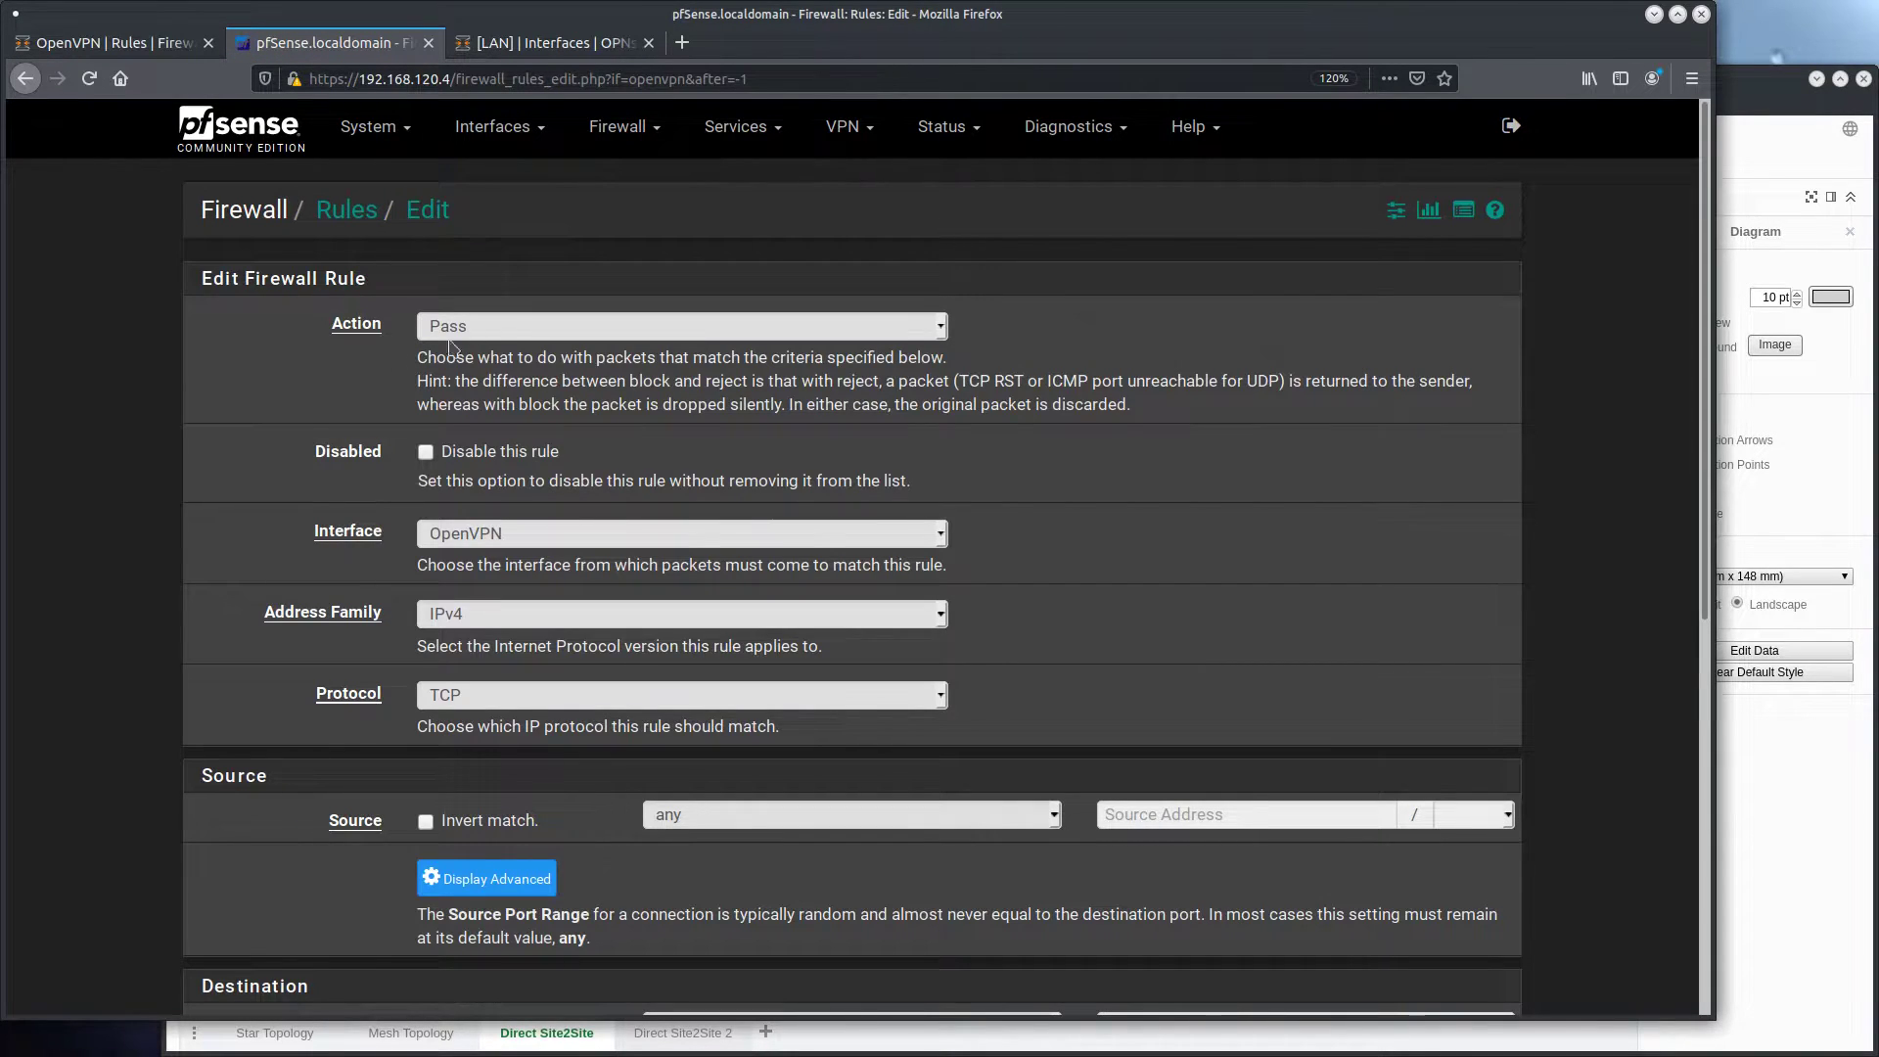
scroll(216, 485, "down", 3)
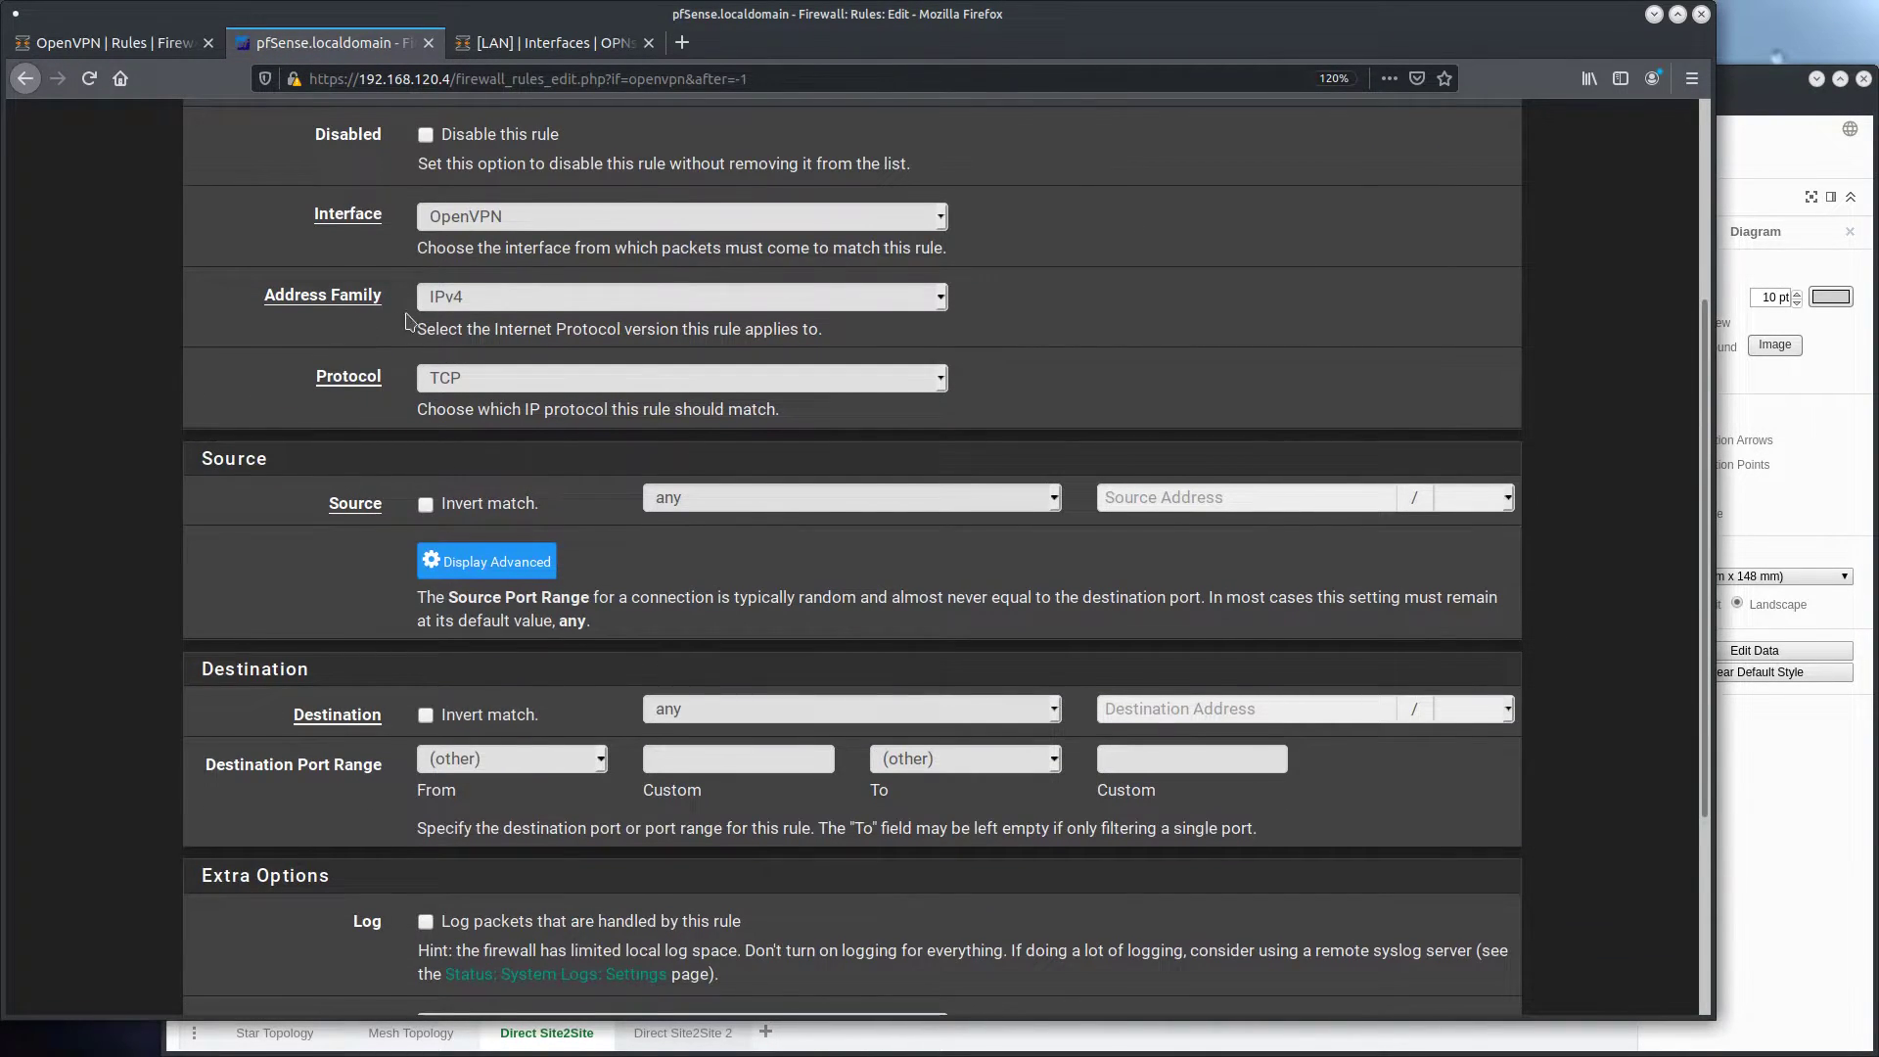
left_click(509, 382)
left_click(460, 404)
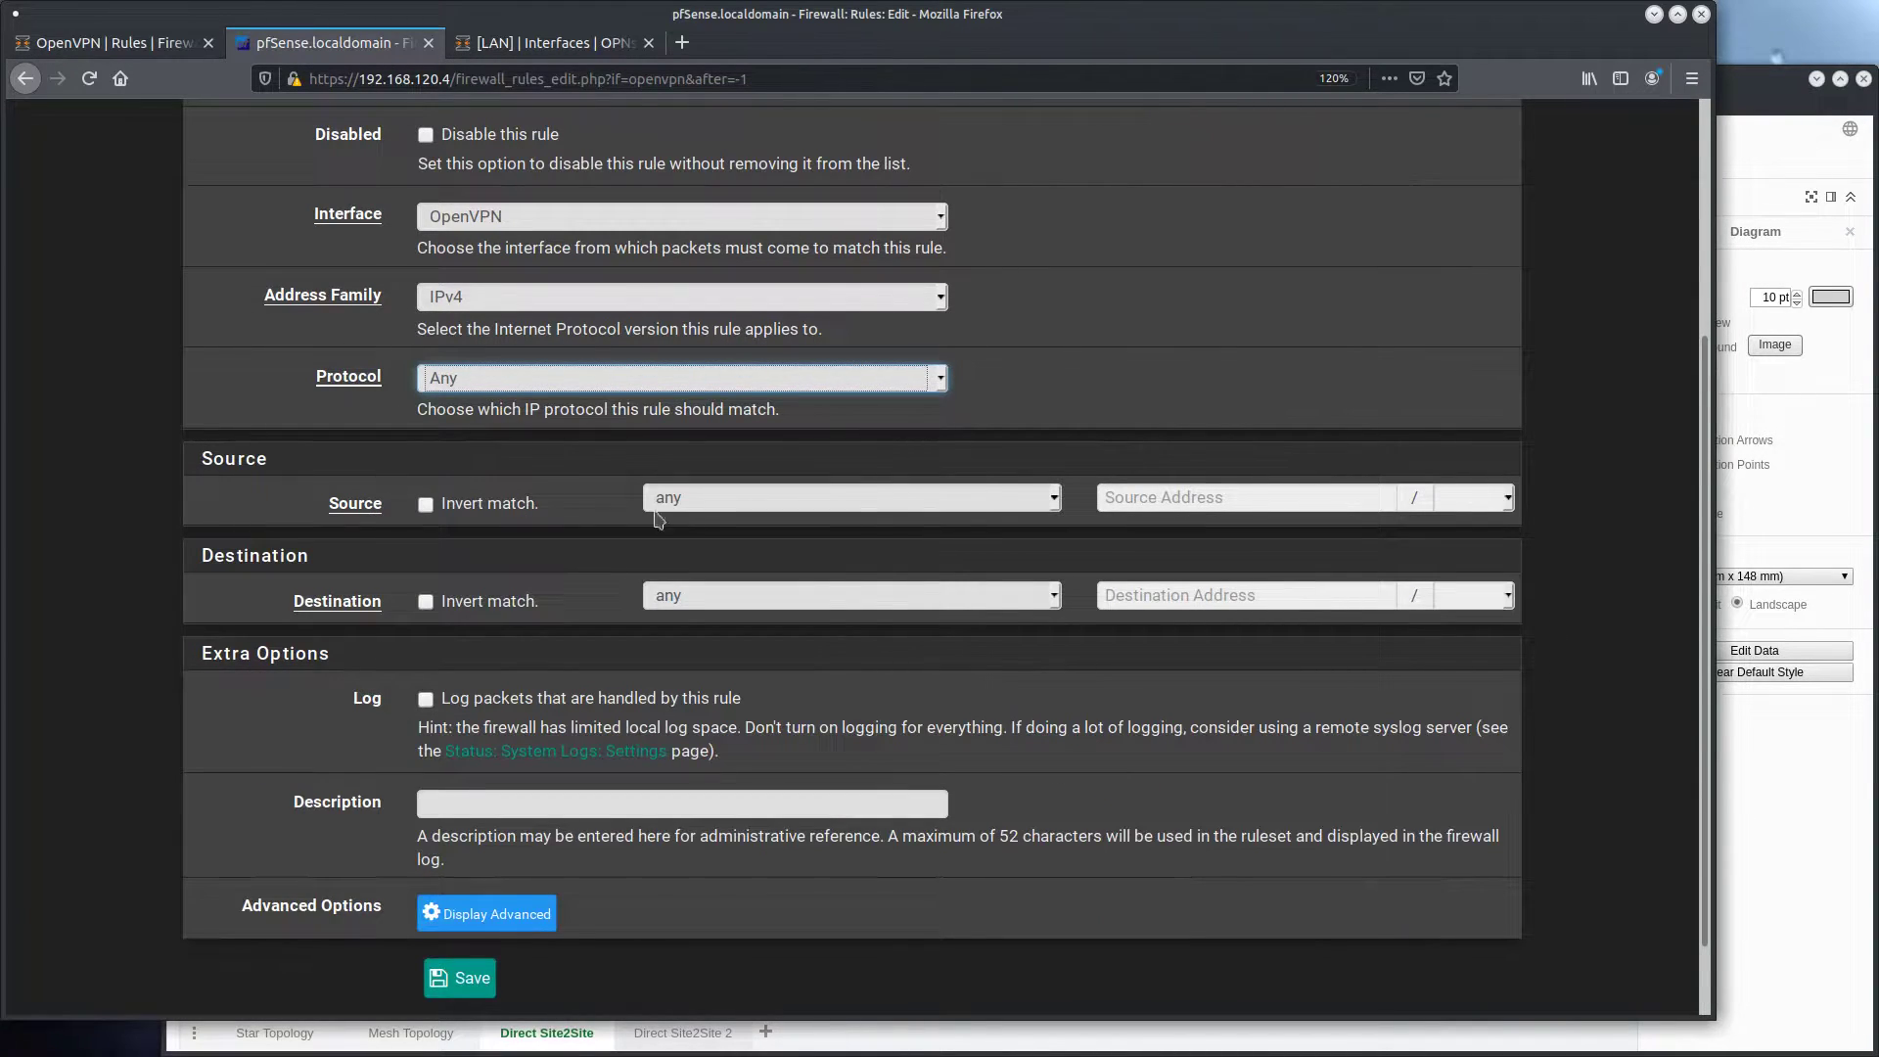
scroll(186, 724, "down", 1)
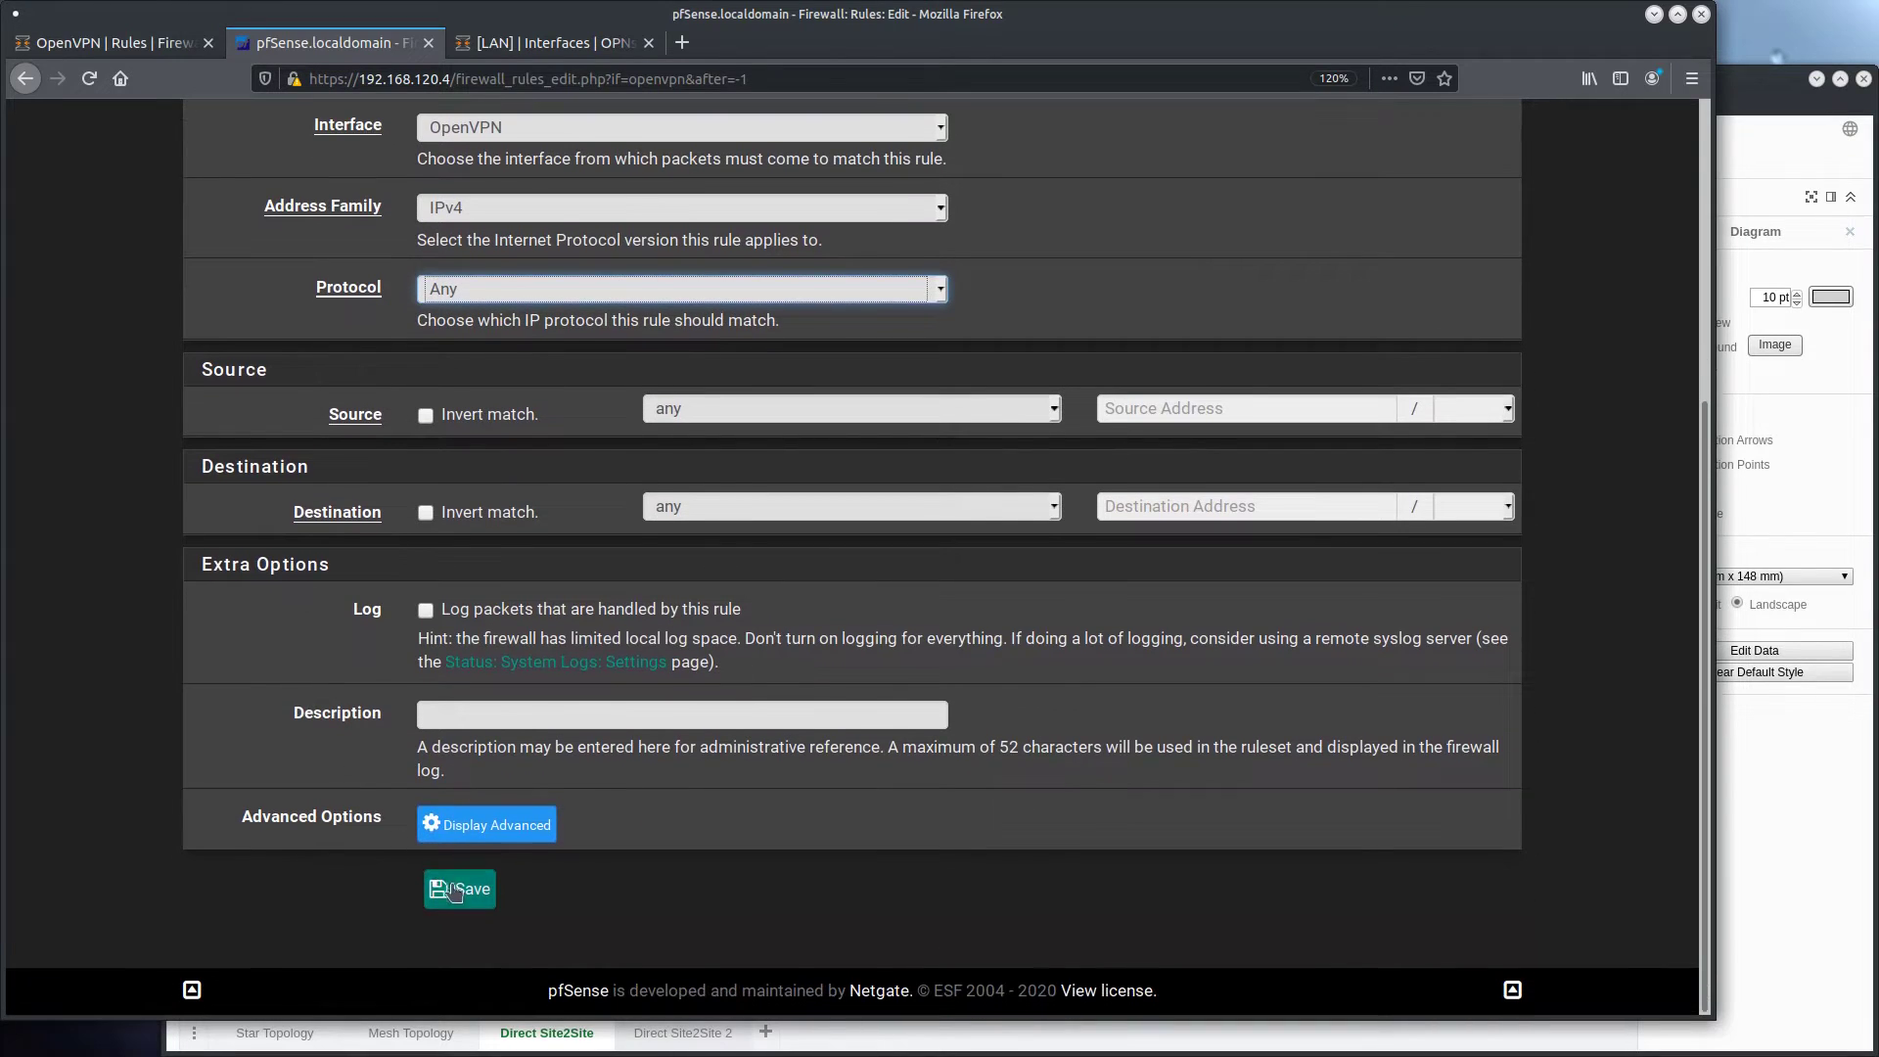
left_click(457, 890)
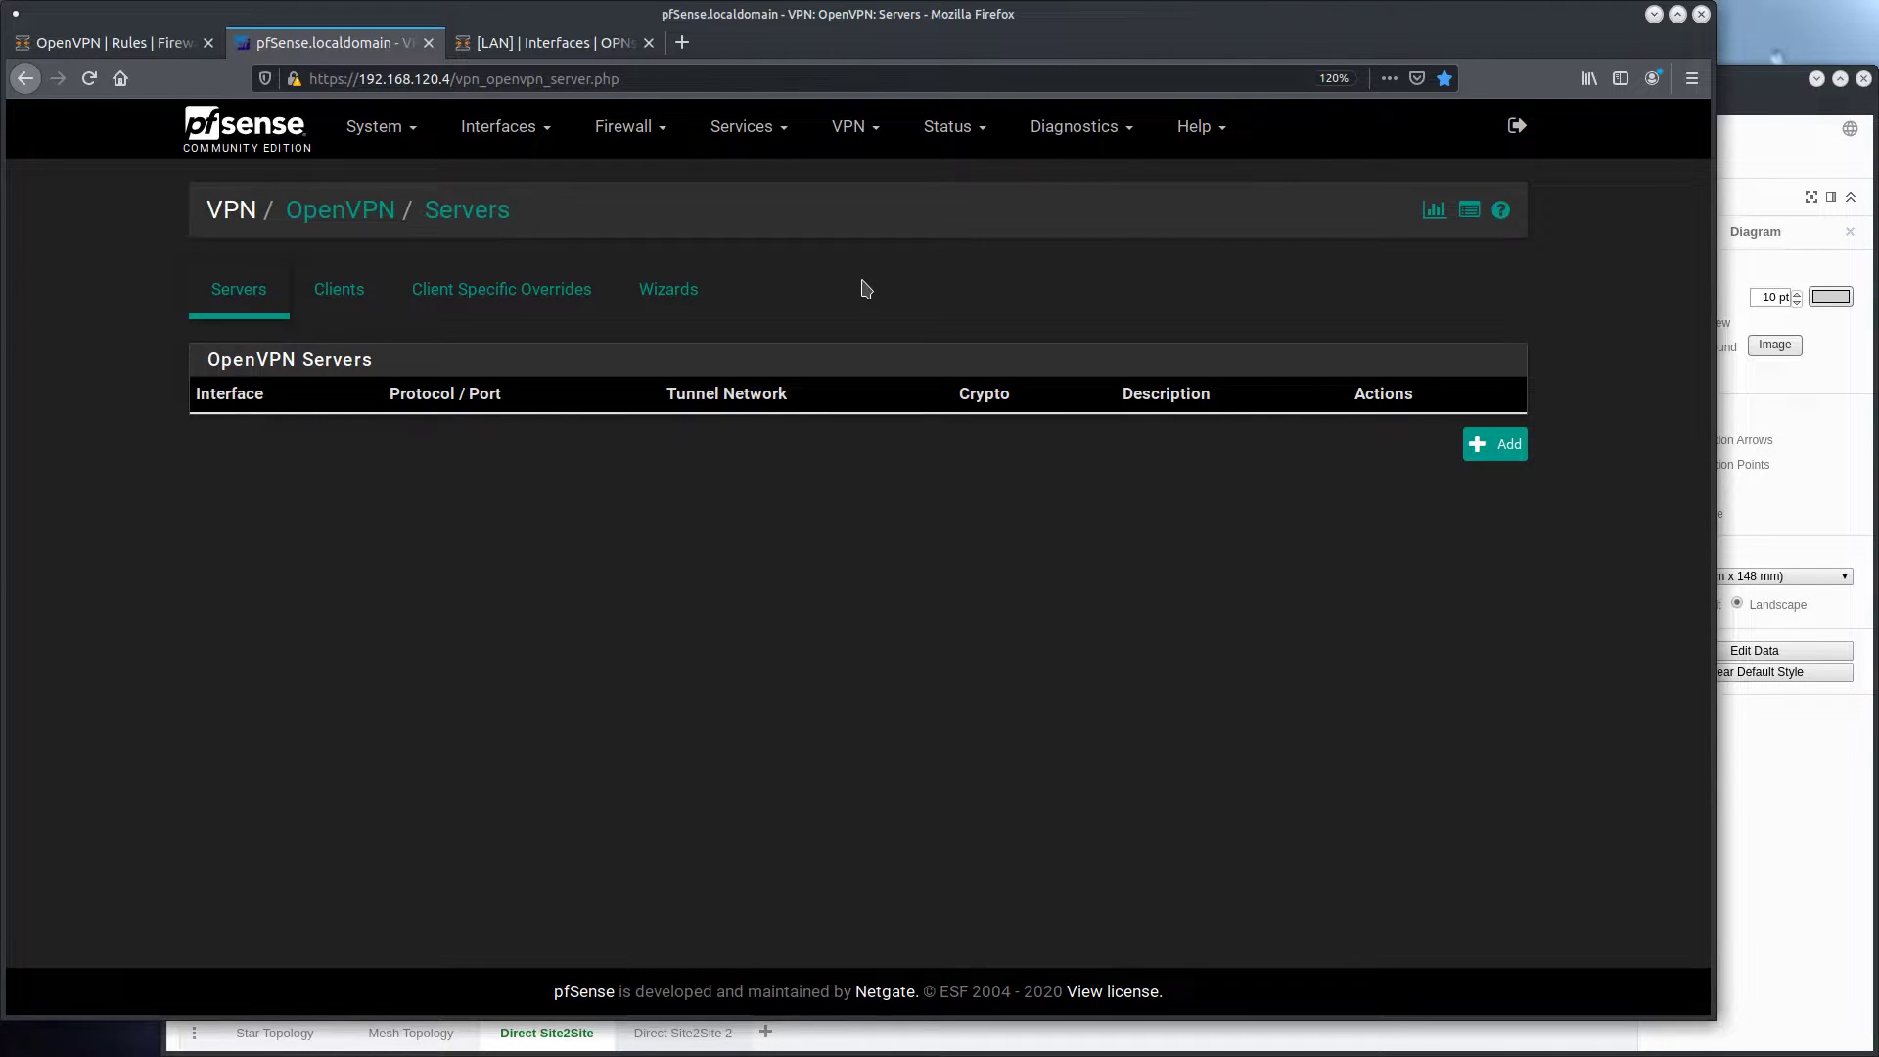
Check the S2S_OPNSENSE1 client's OpenVPN status on pfSense
left_click(937, 133)
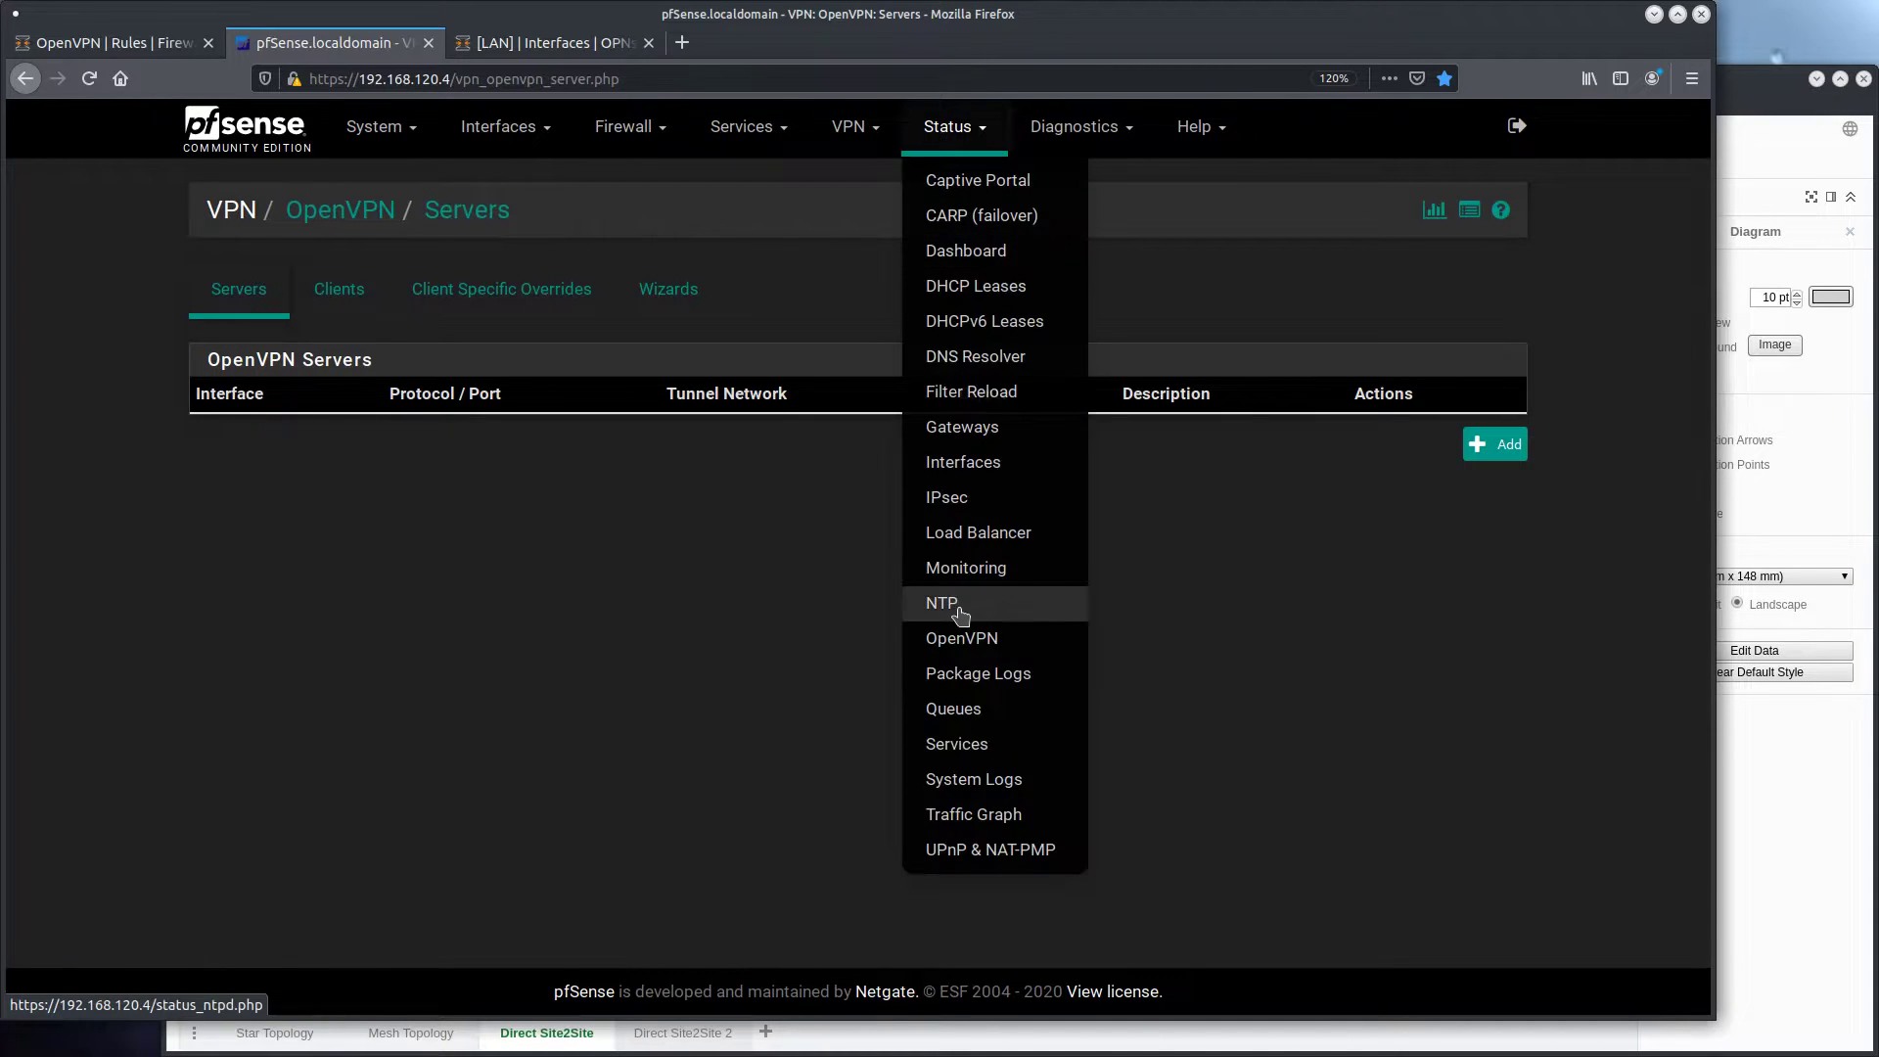
left_click(942, 638)
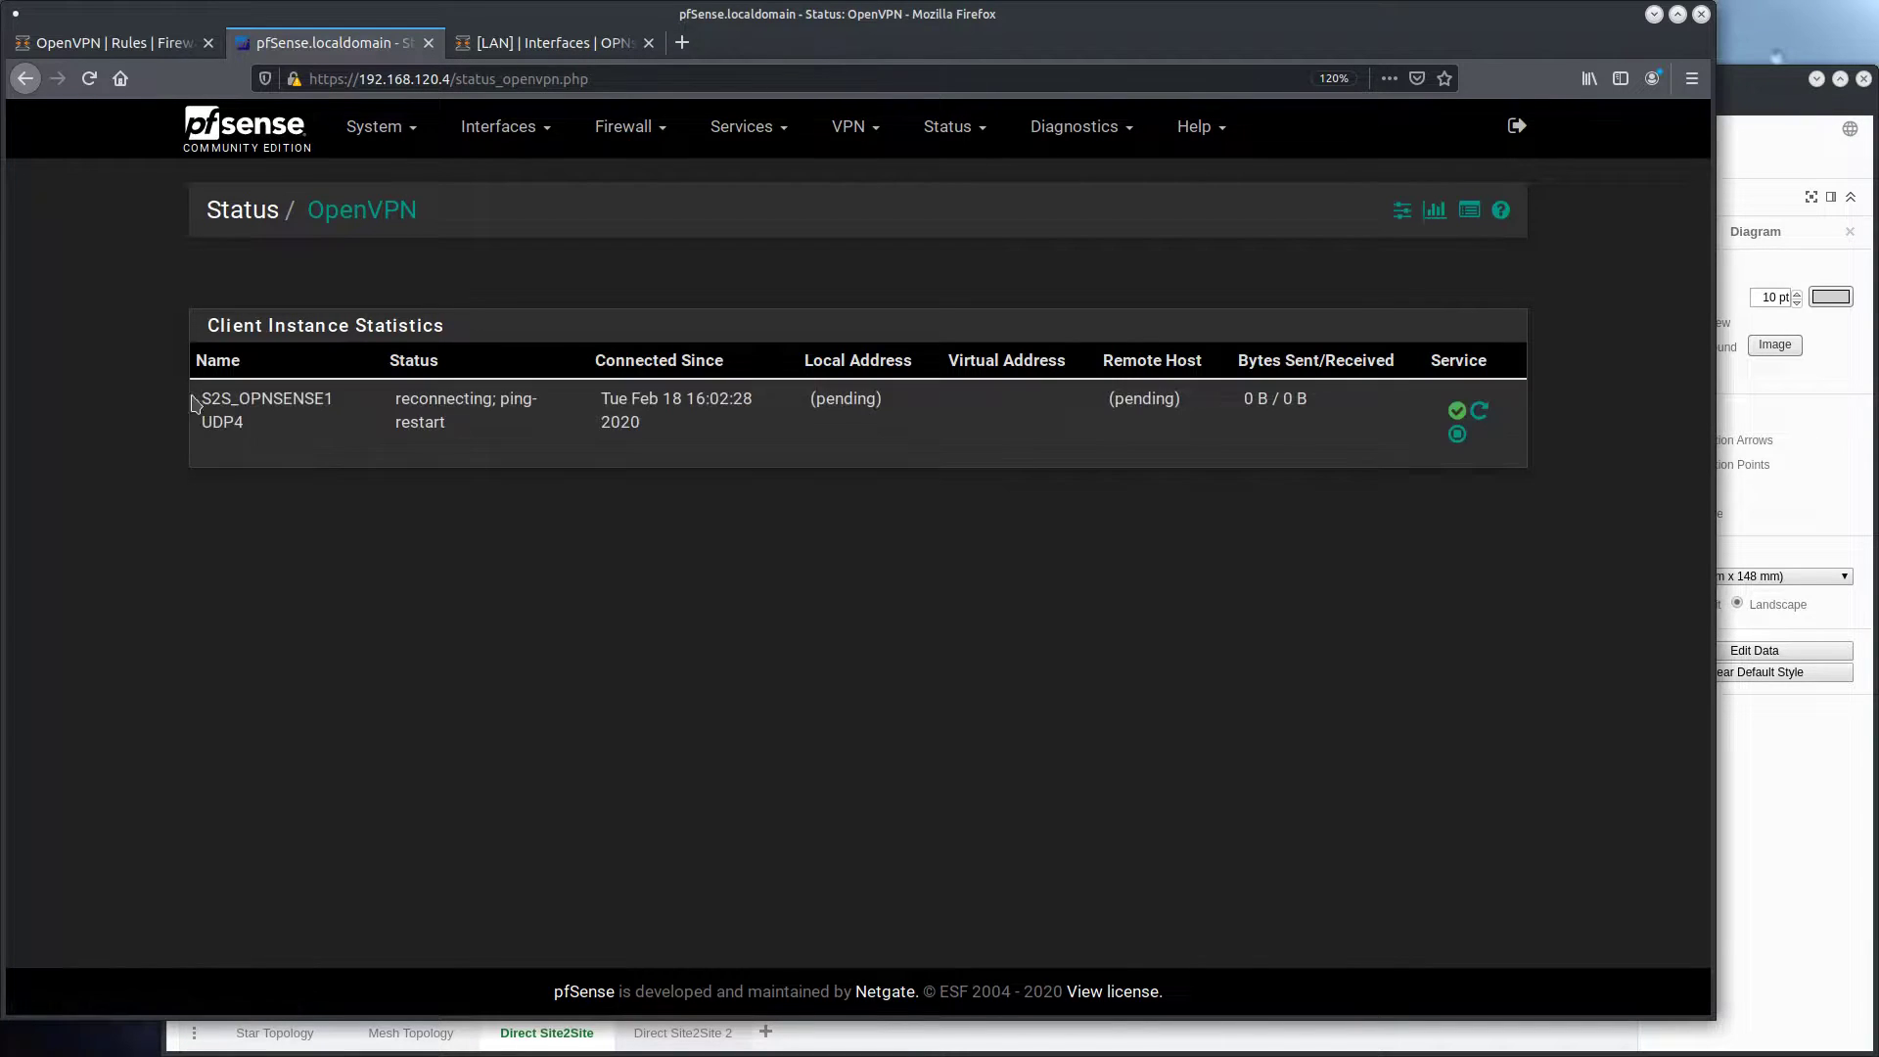
Restart the S2S_PFSENSE1 server instance from OPNsense's OpenVPN connection status, and check the client's status on pfSense again
key("ctrl+Page_Up")
left_click(93, 858)
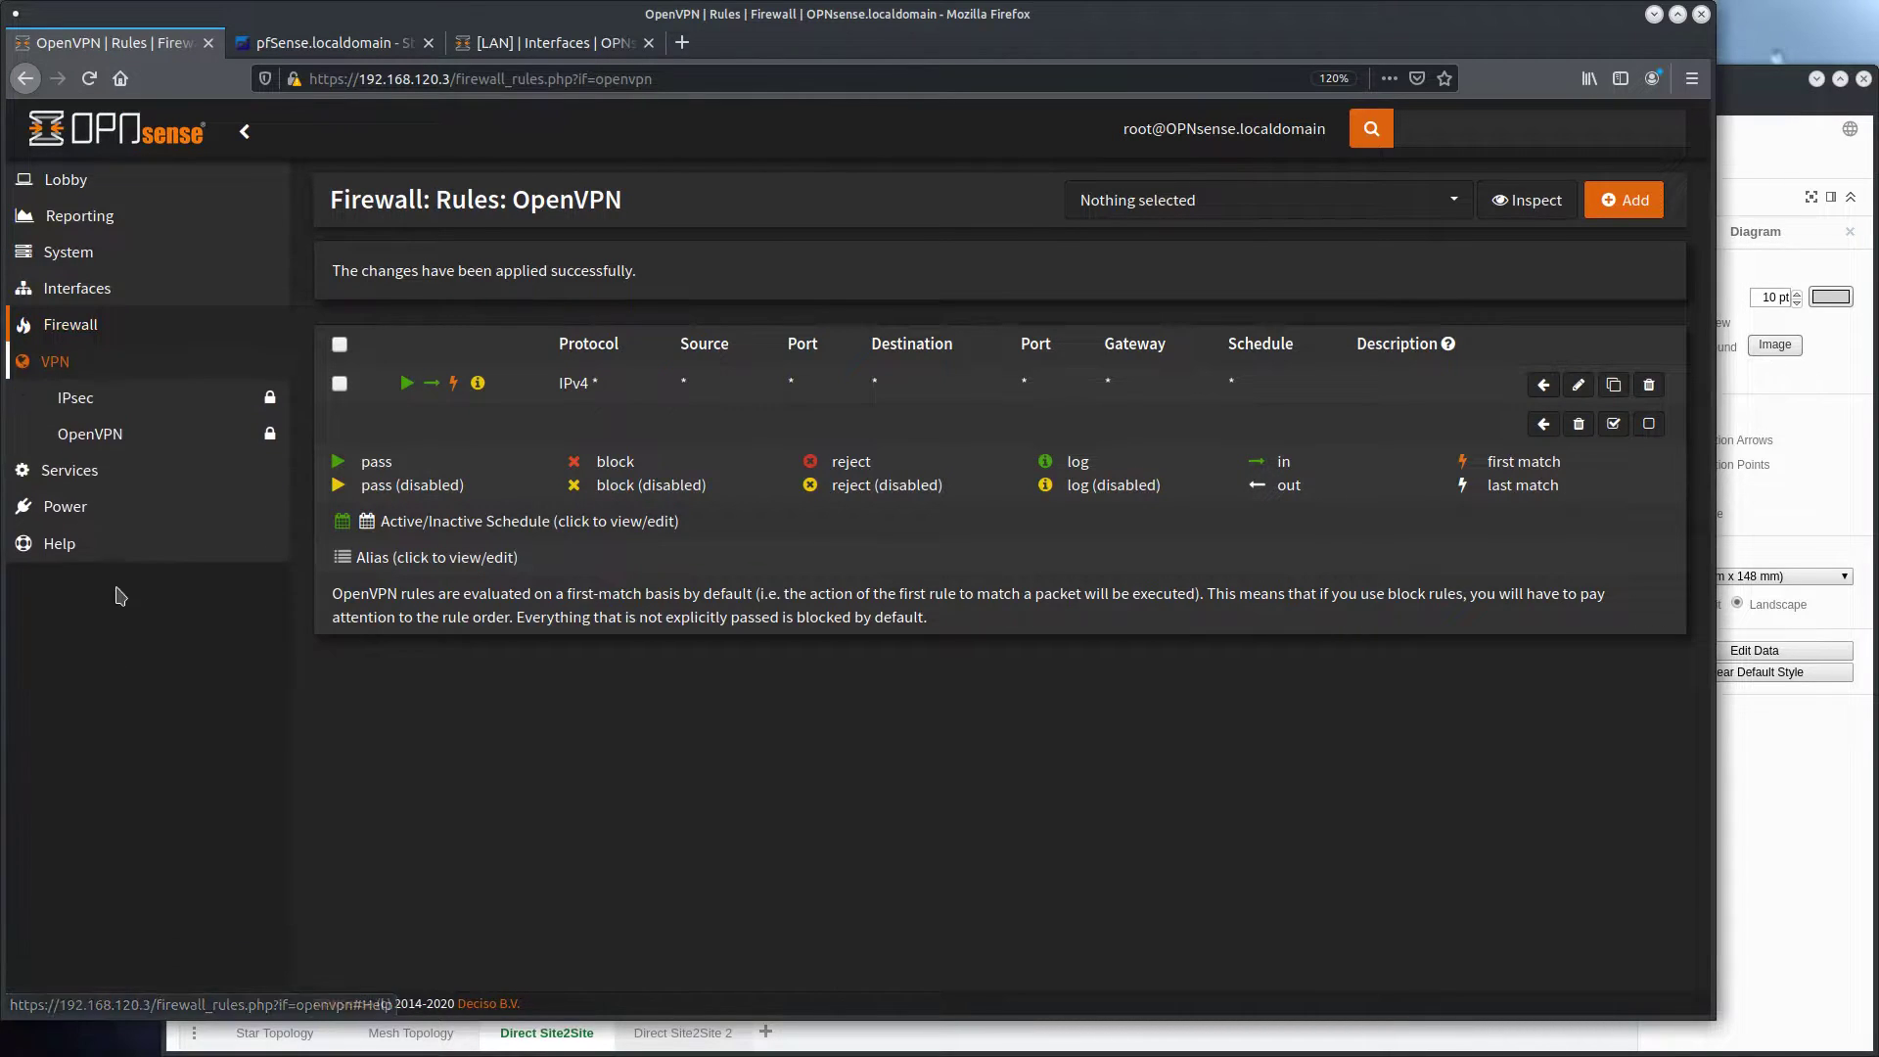
left_click(96, 436)
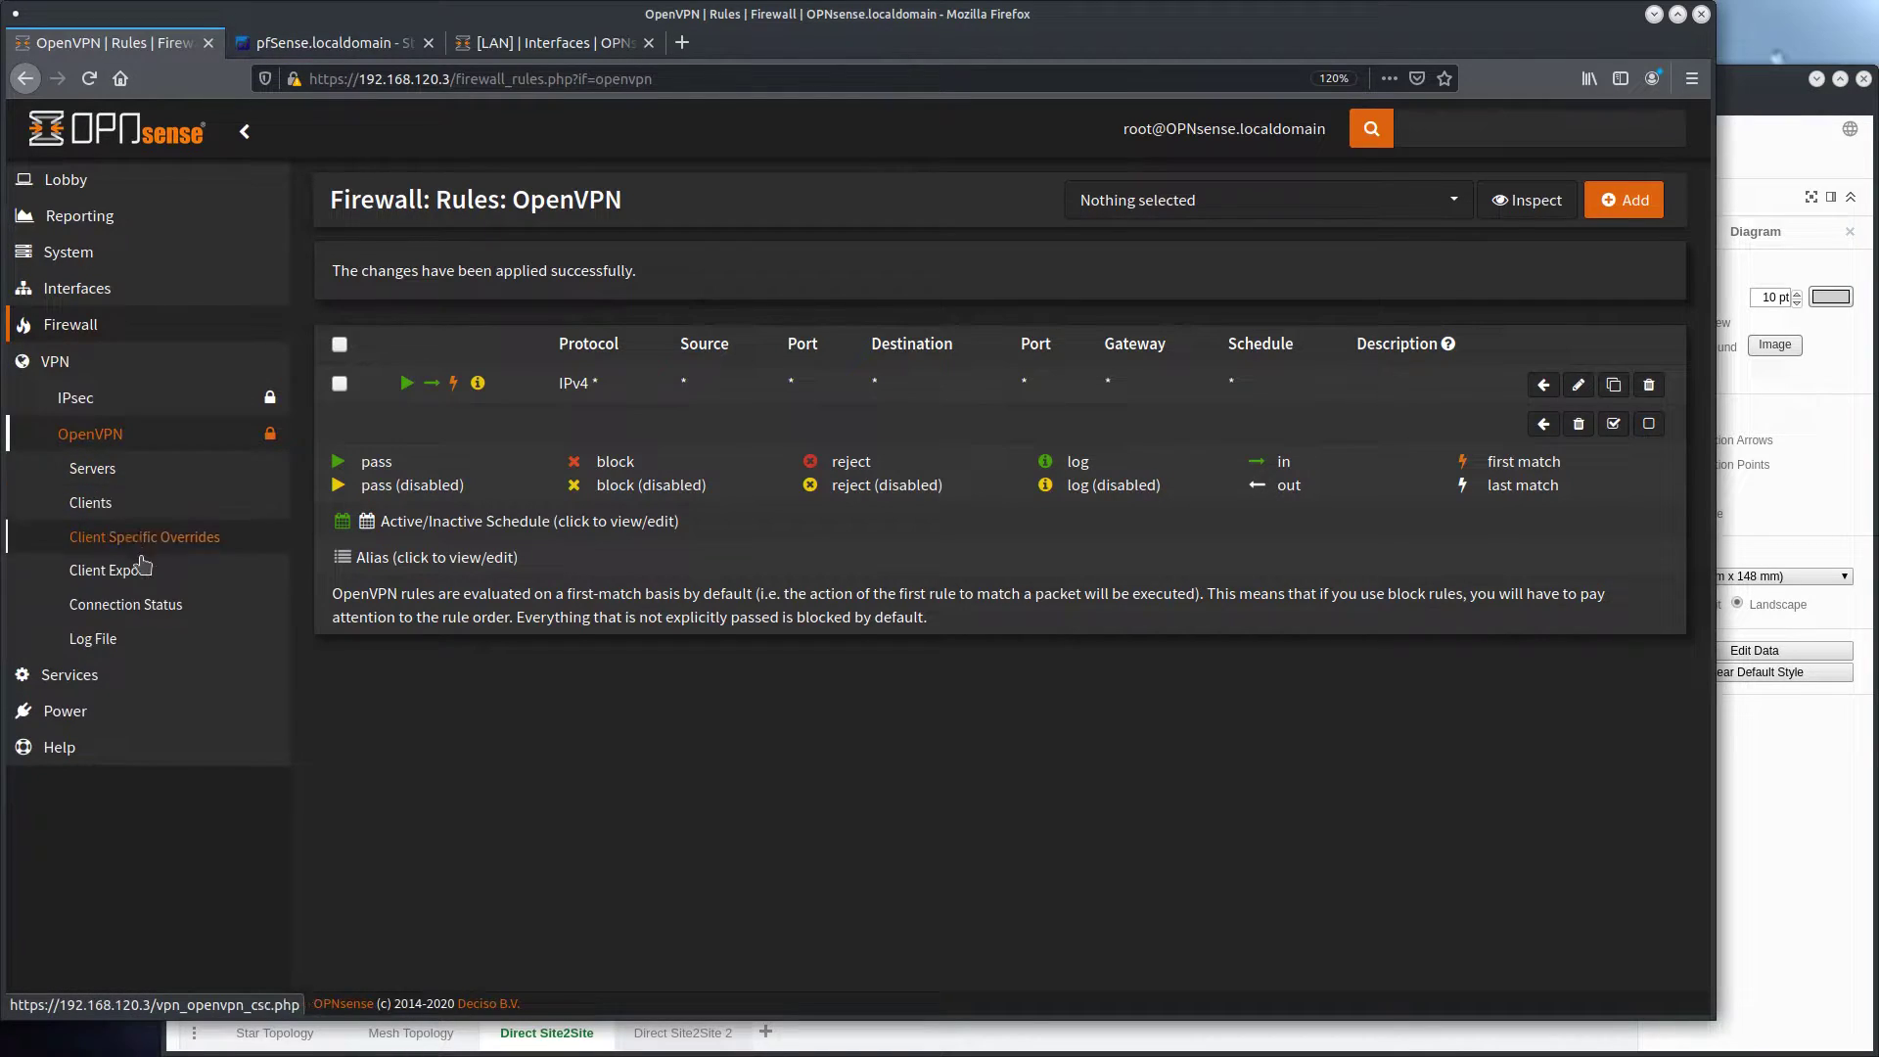
left_click(127, 605)
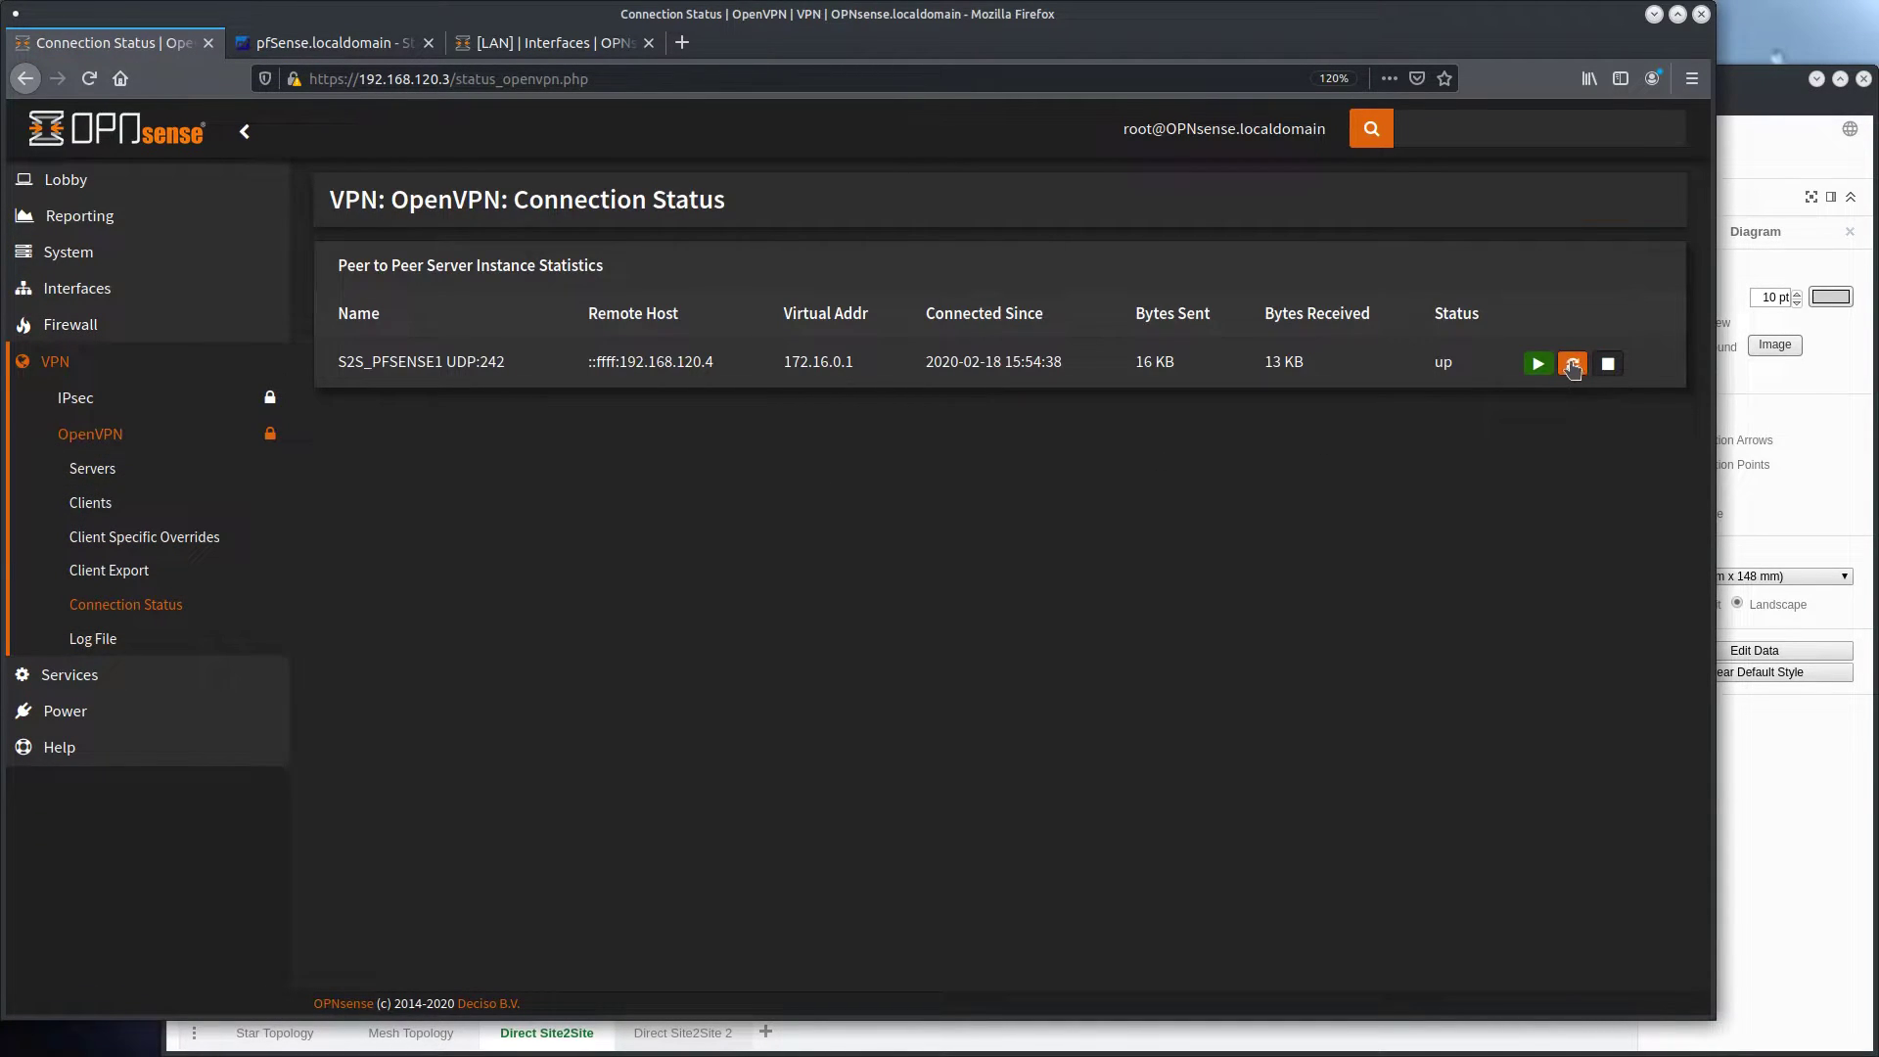
left_click(1573, 363)
left_click(349, 45)
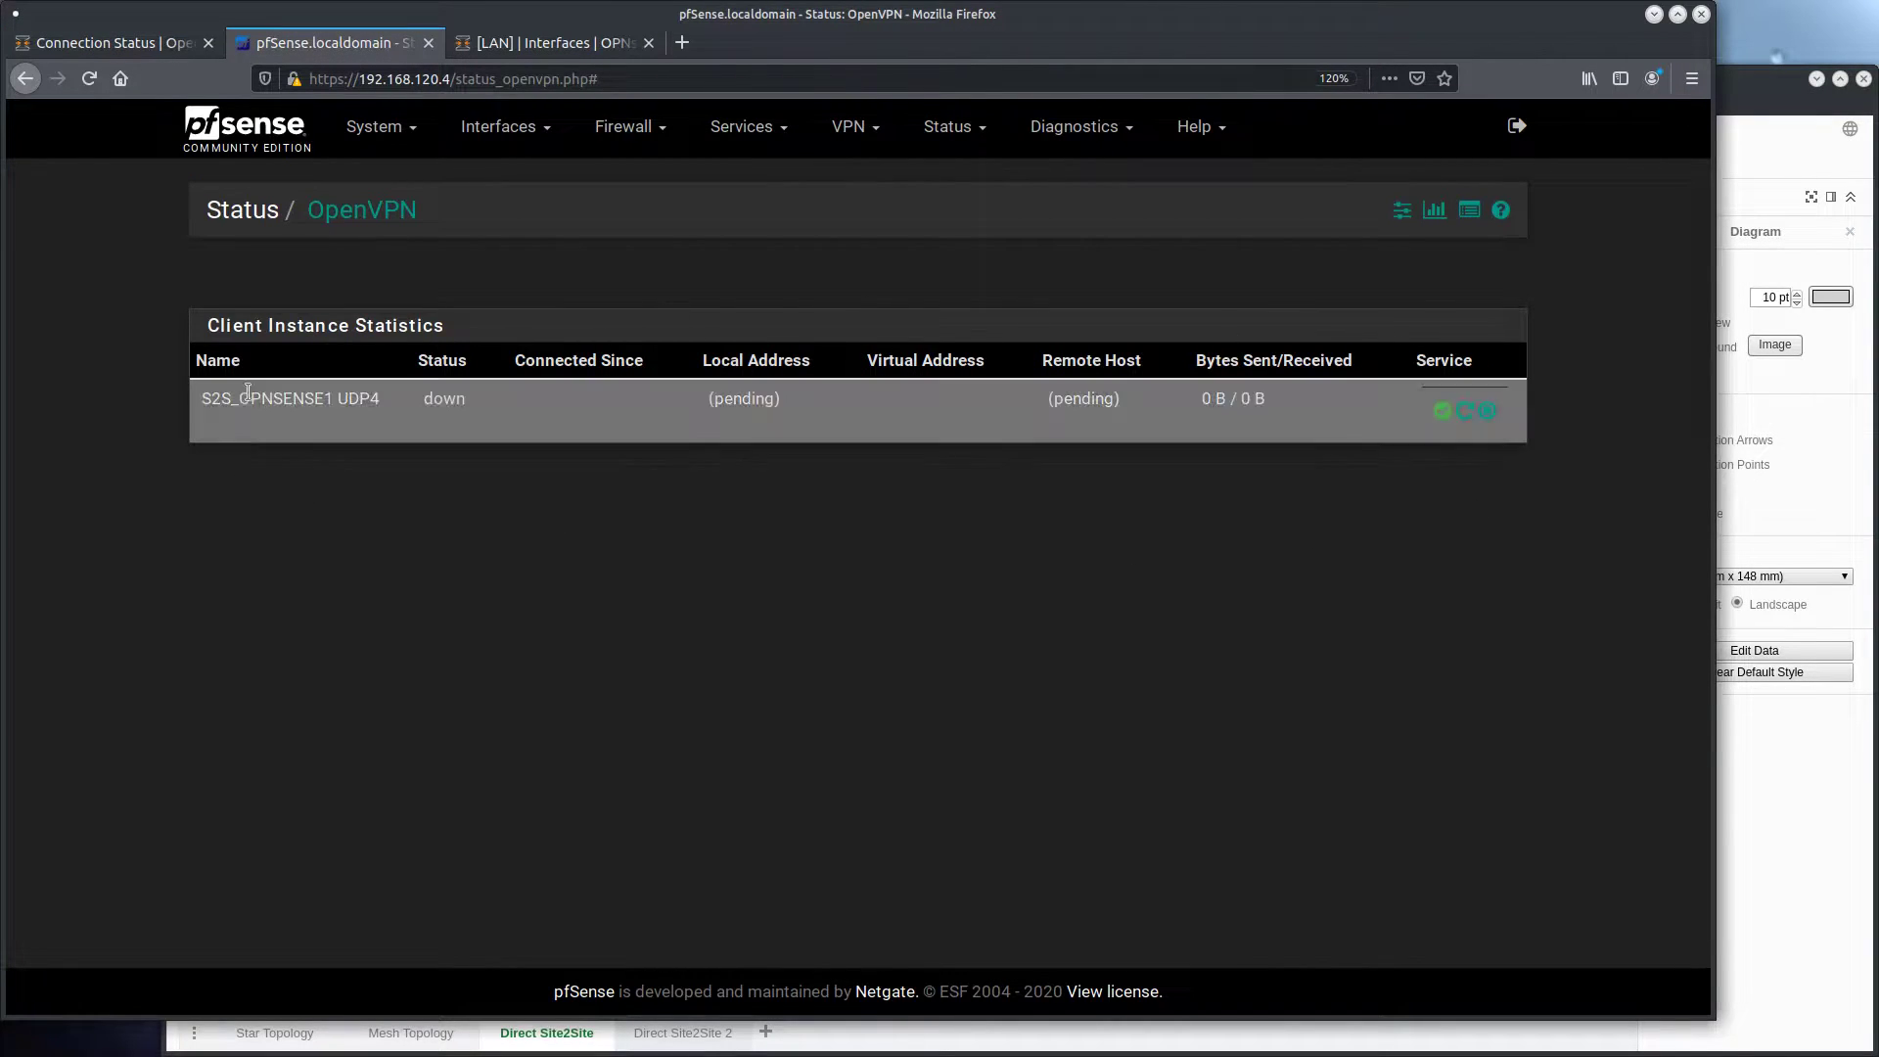
left_click(266, 137)
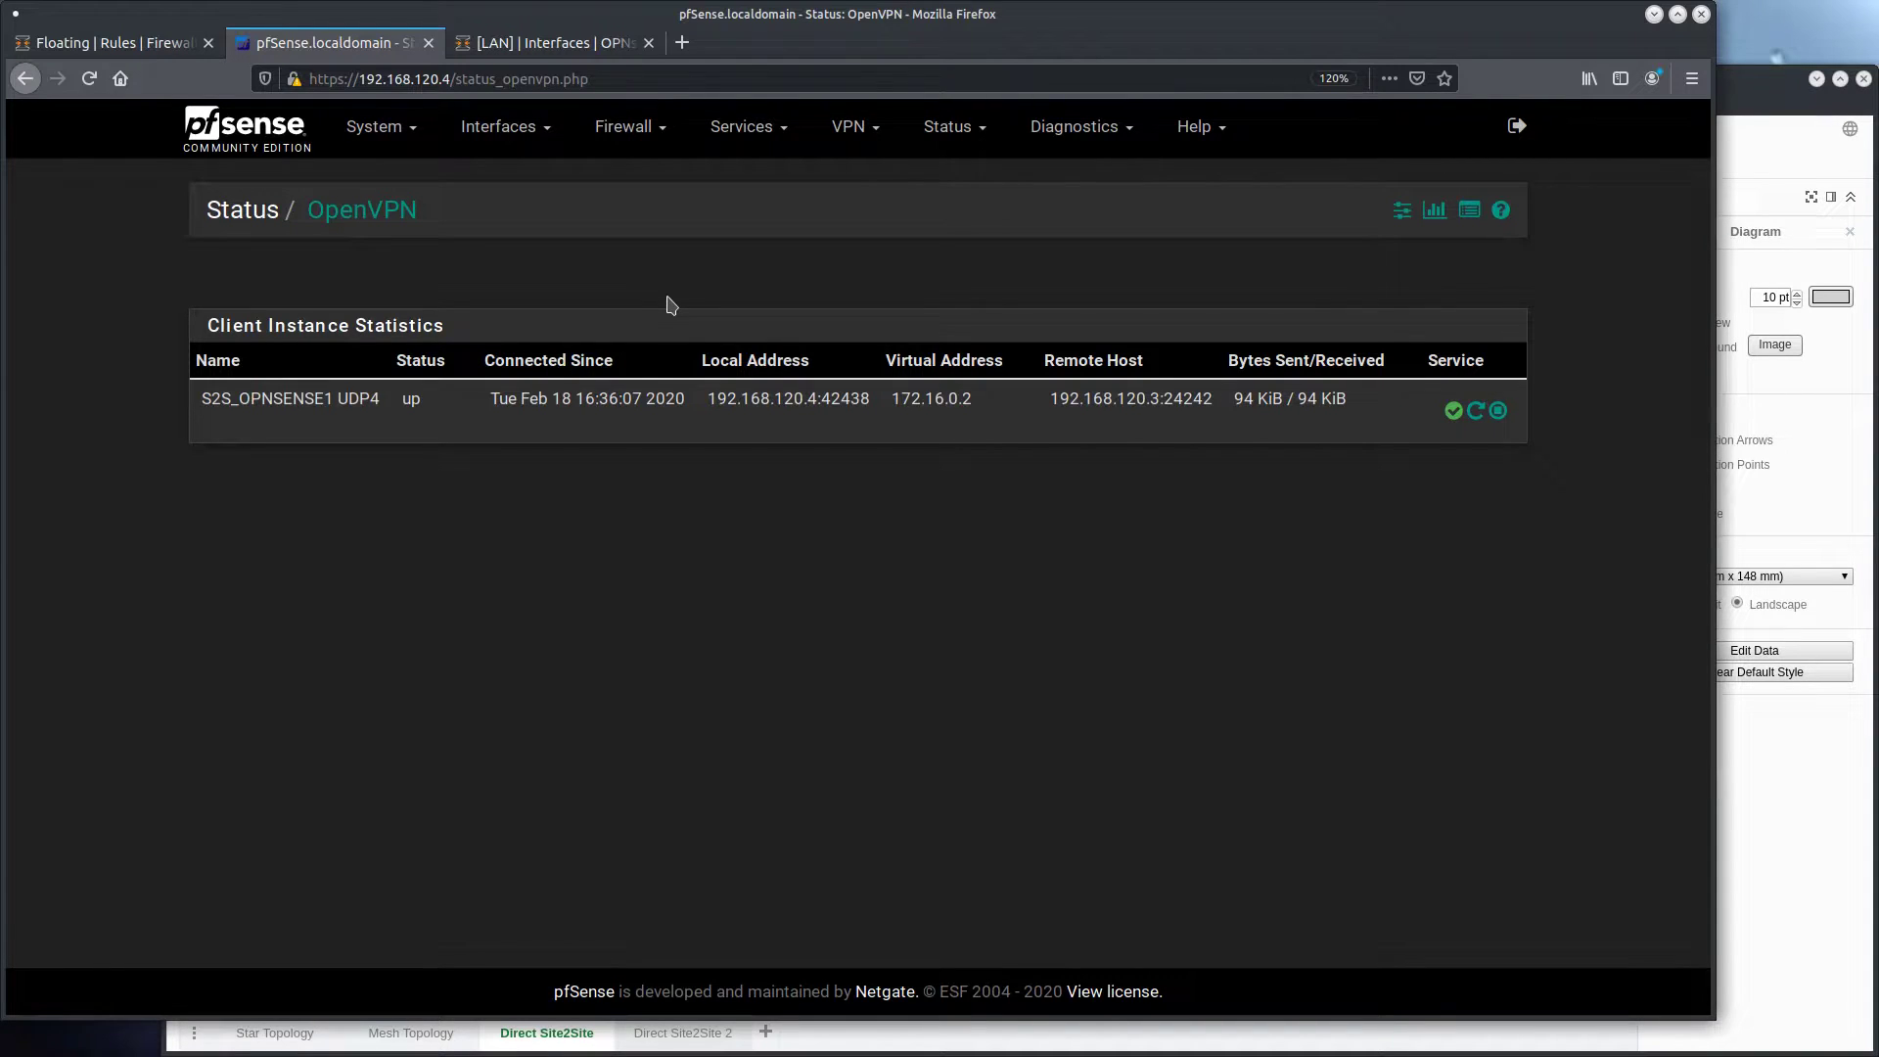
View the WAN firewall rules on OPNsense and return to the floating rules
left_click(108, 42)
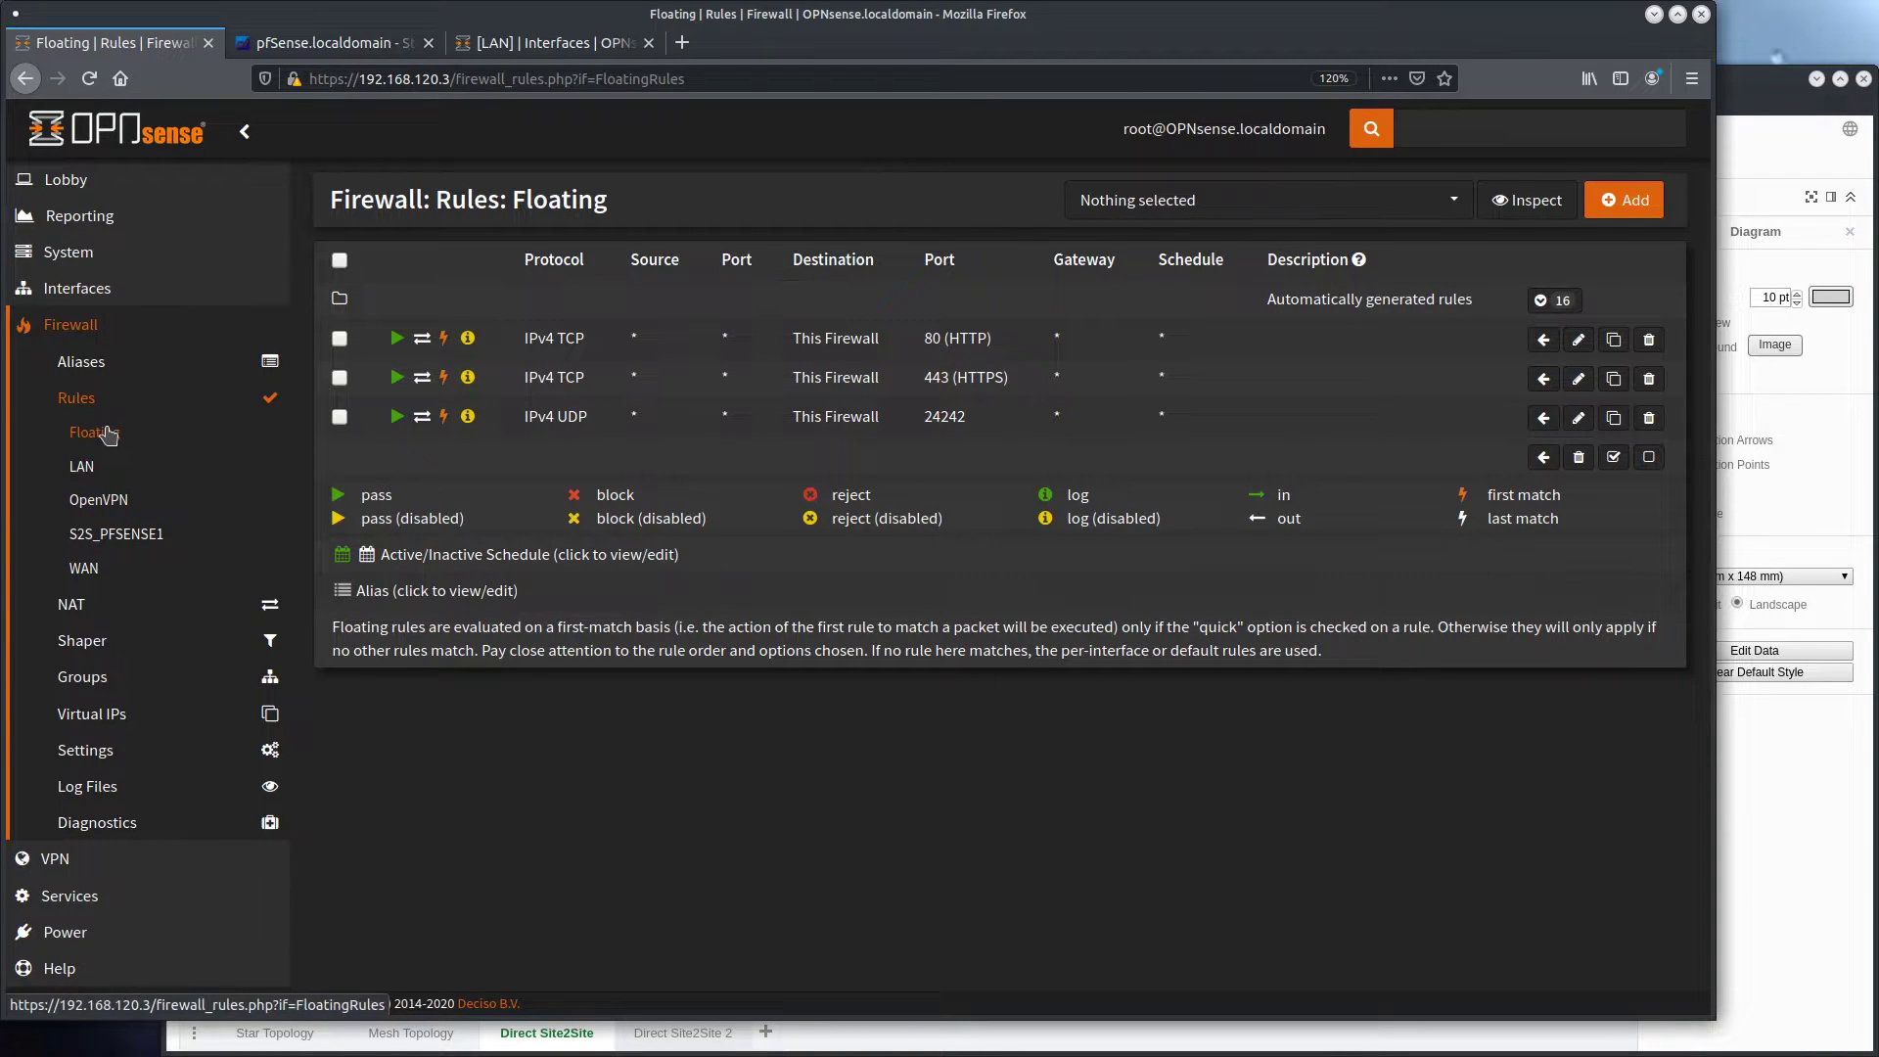
left_click(83, 568)
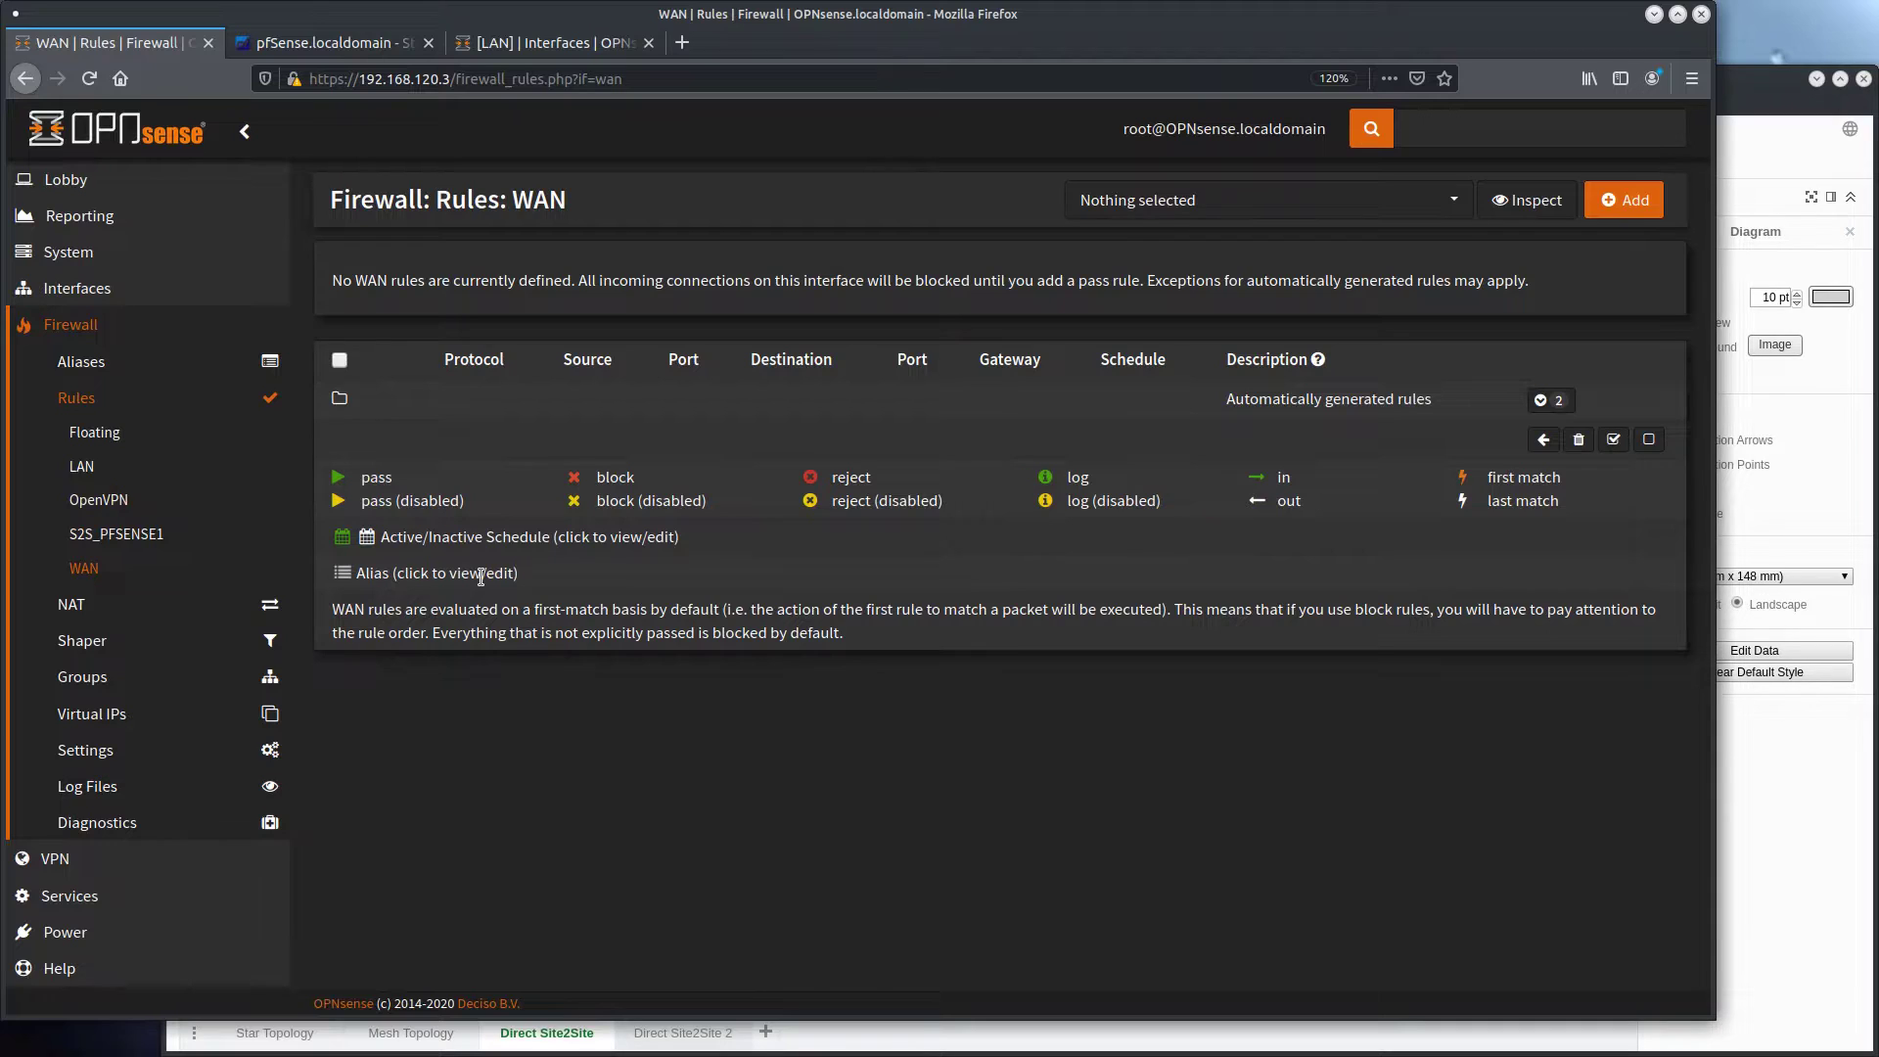
key("alt+Left")
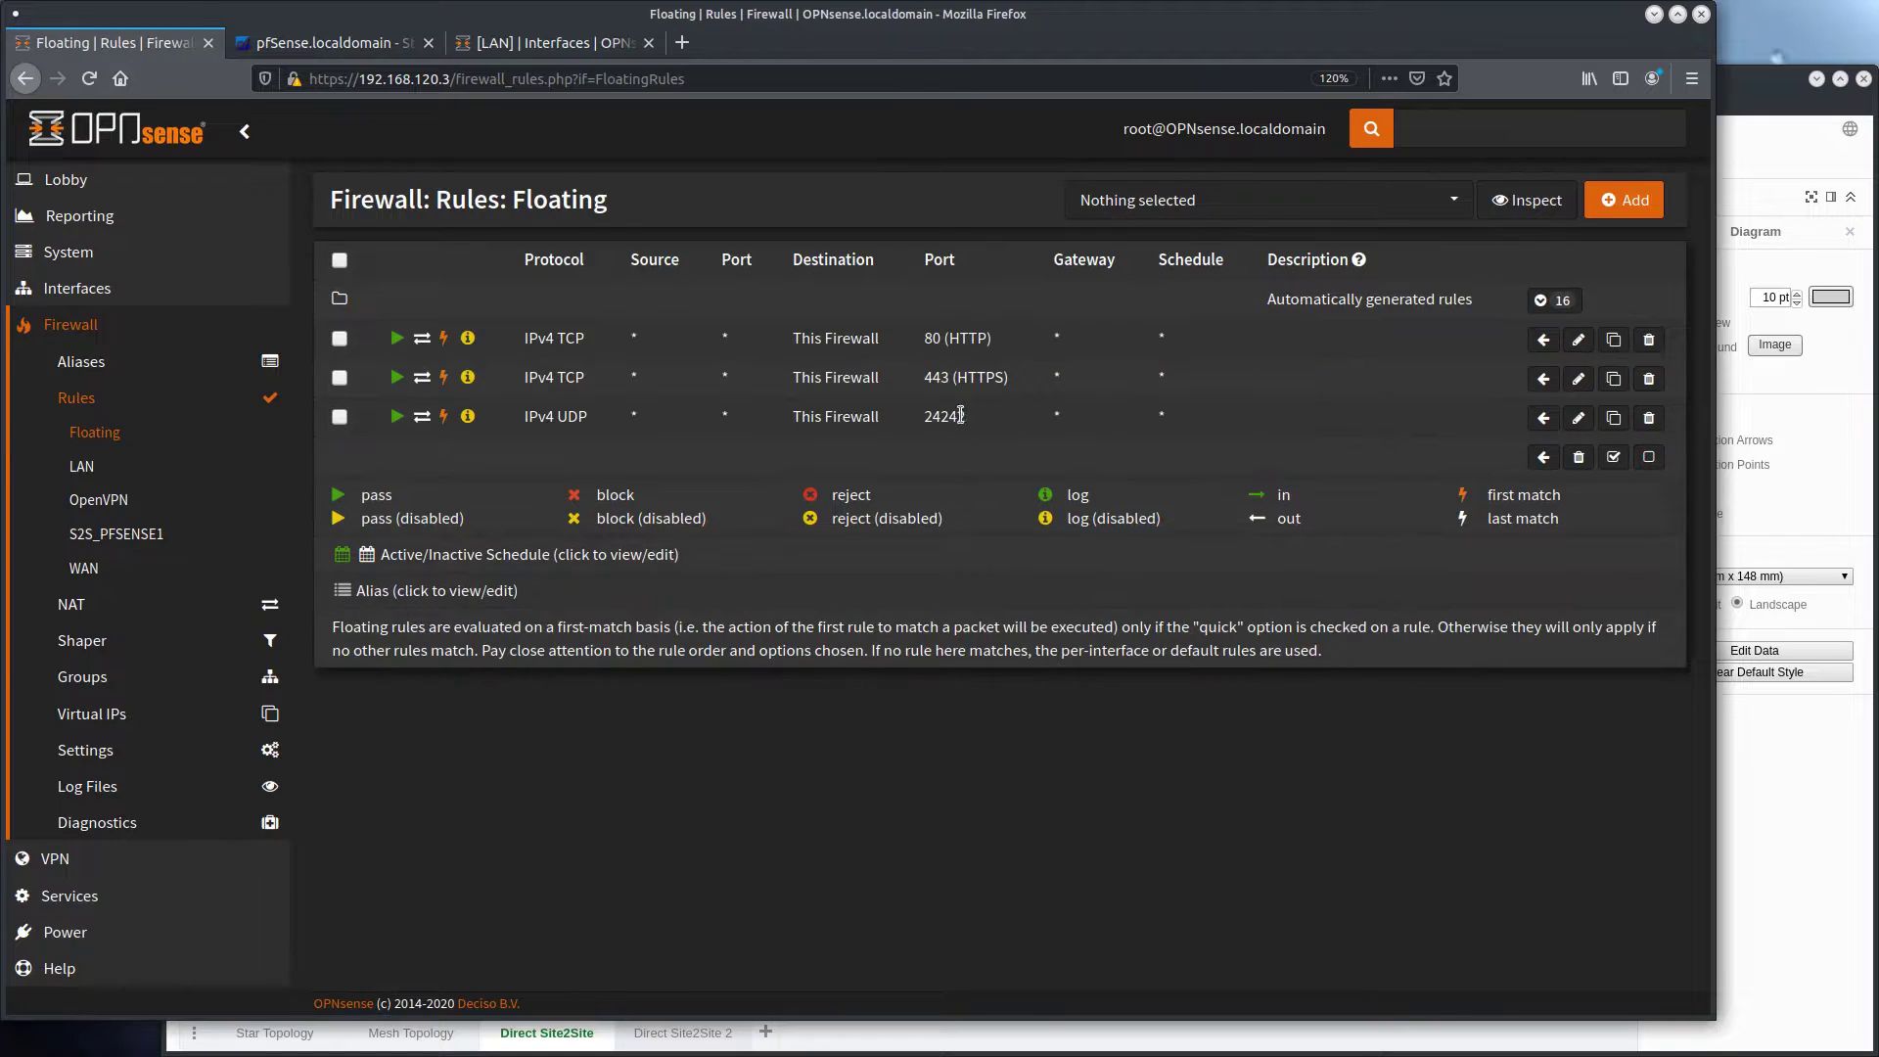
Add the description S2S_PFSENSE1 to the OPNsense floating rule for UDP port 24242, keep its direction at any, and save and apply it
left_click(1579, 421)
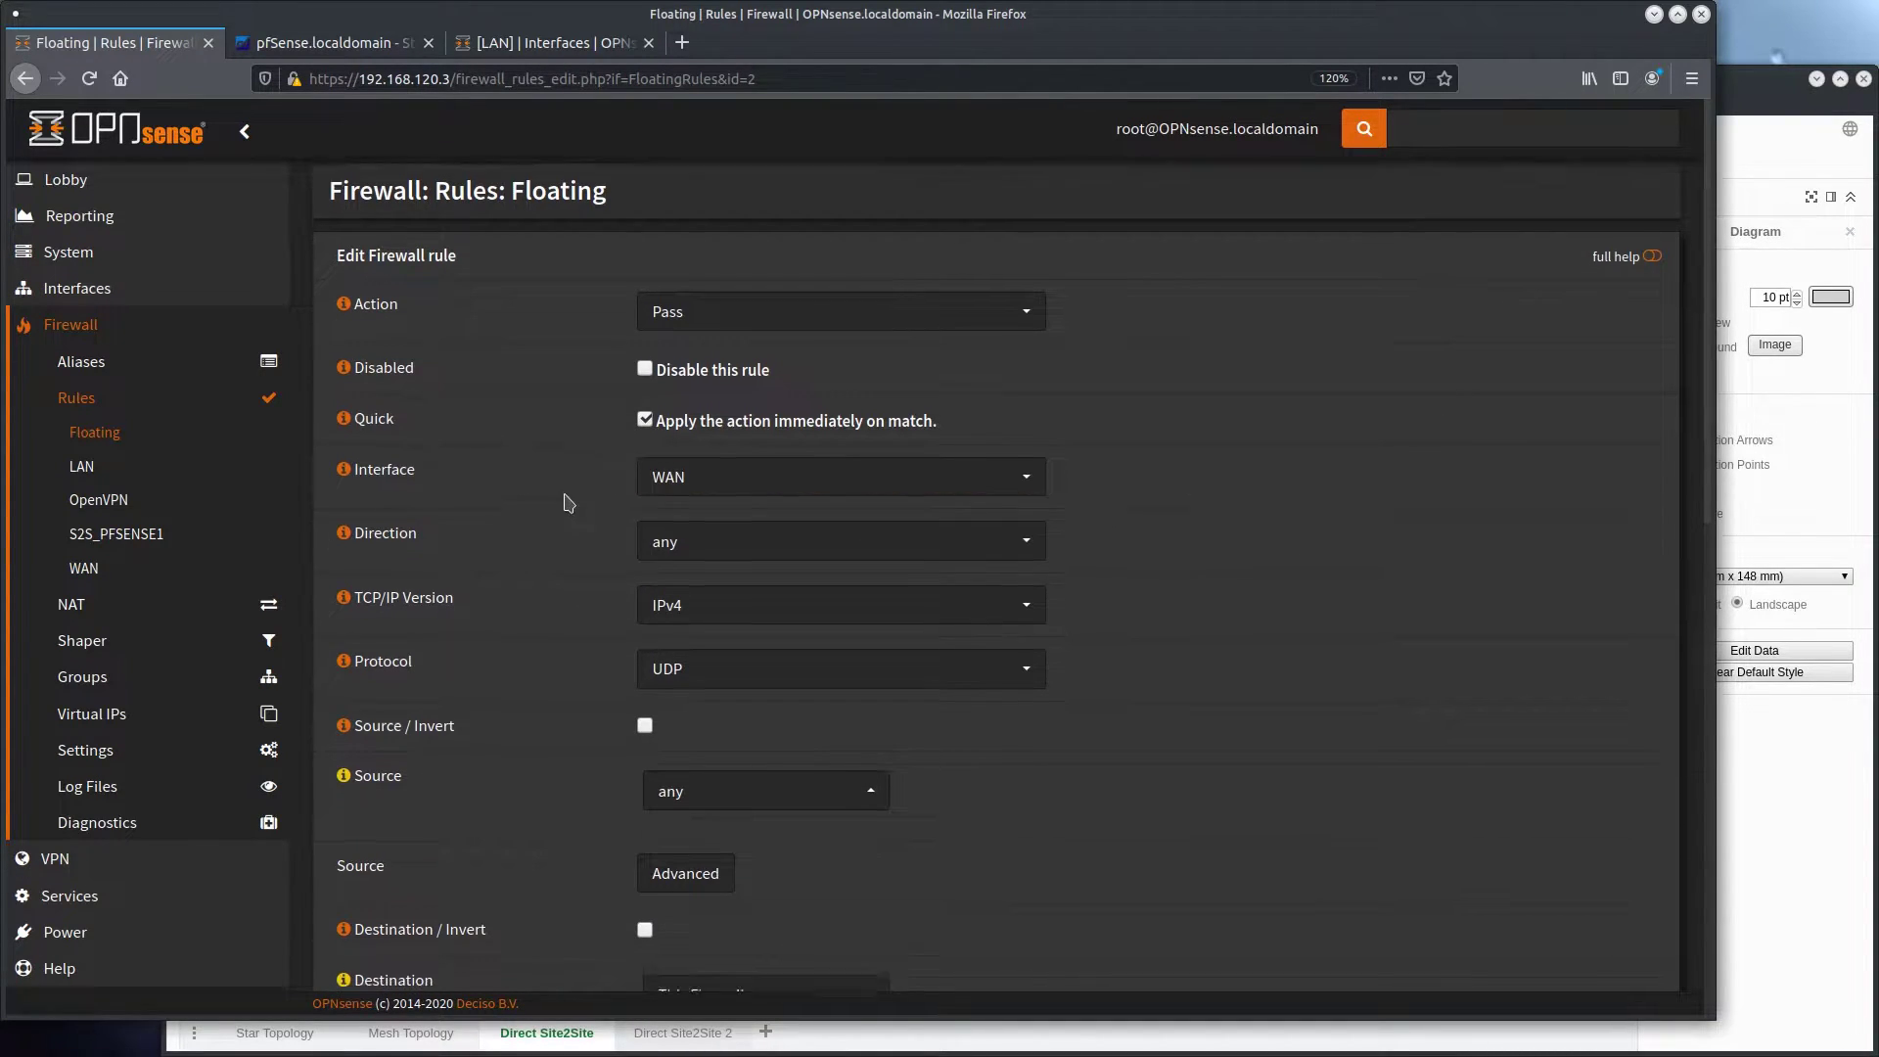
scroll(566, 499, "down", 3)
left_click(671, 402)
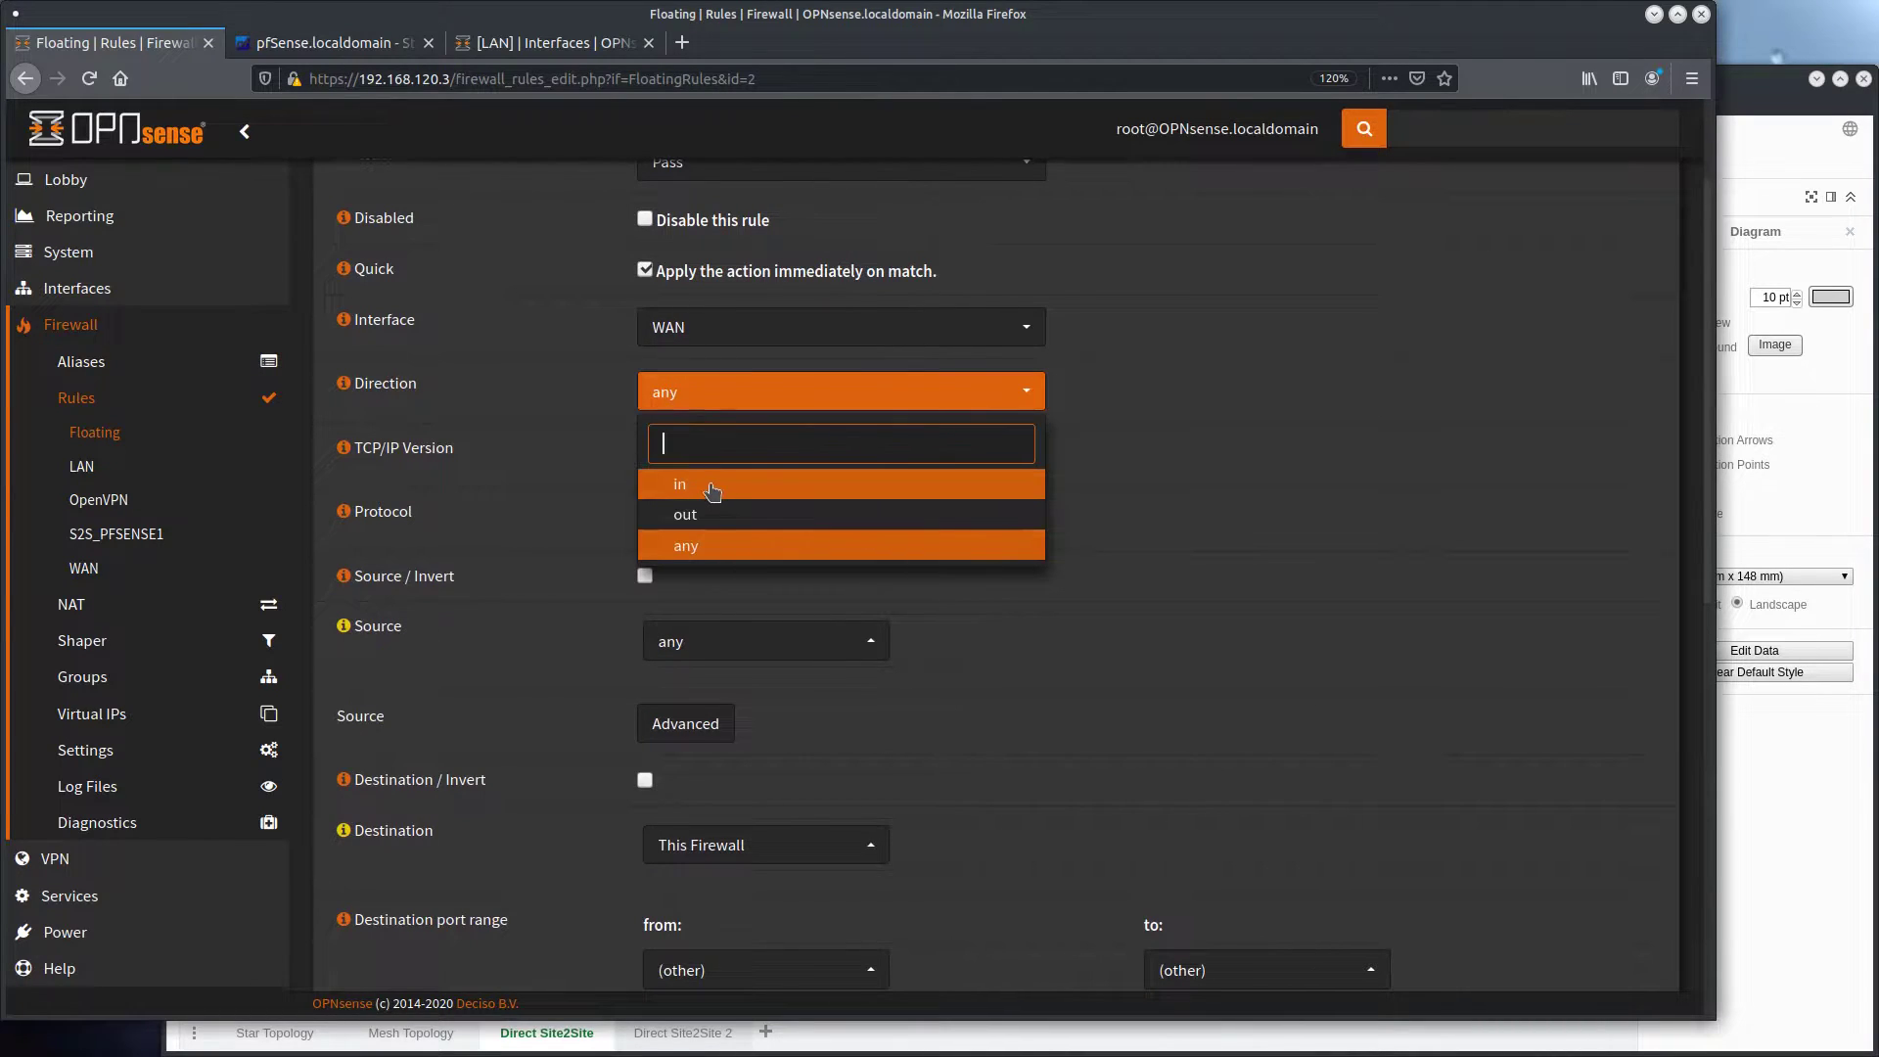
left_click(677, 544)
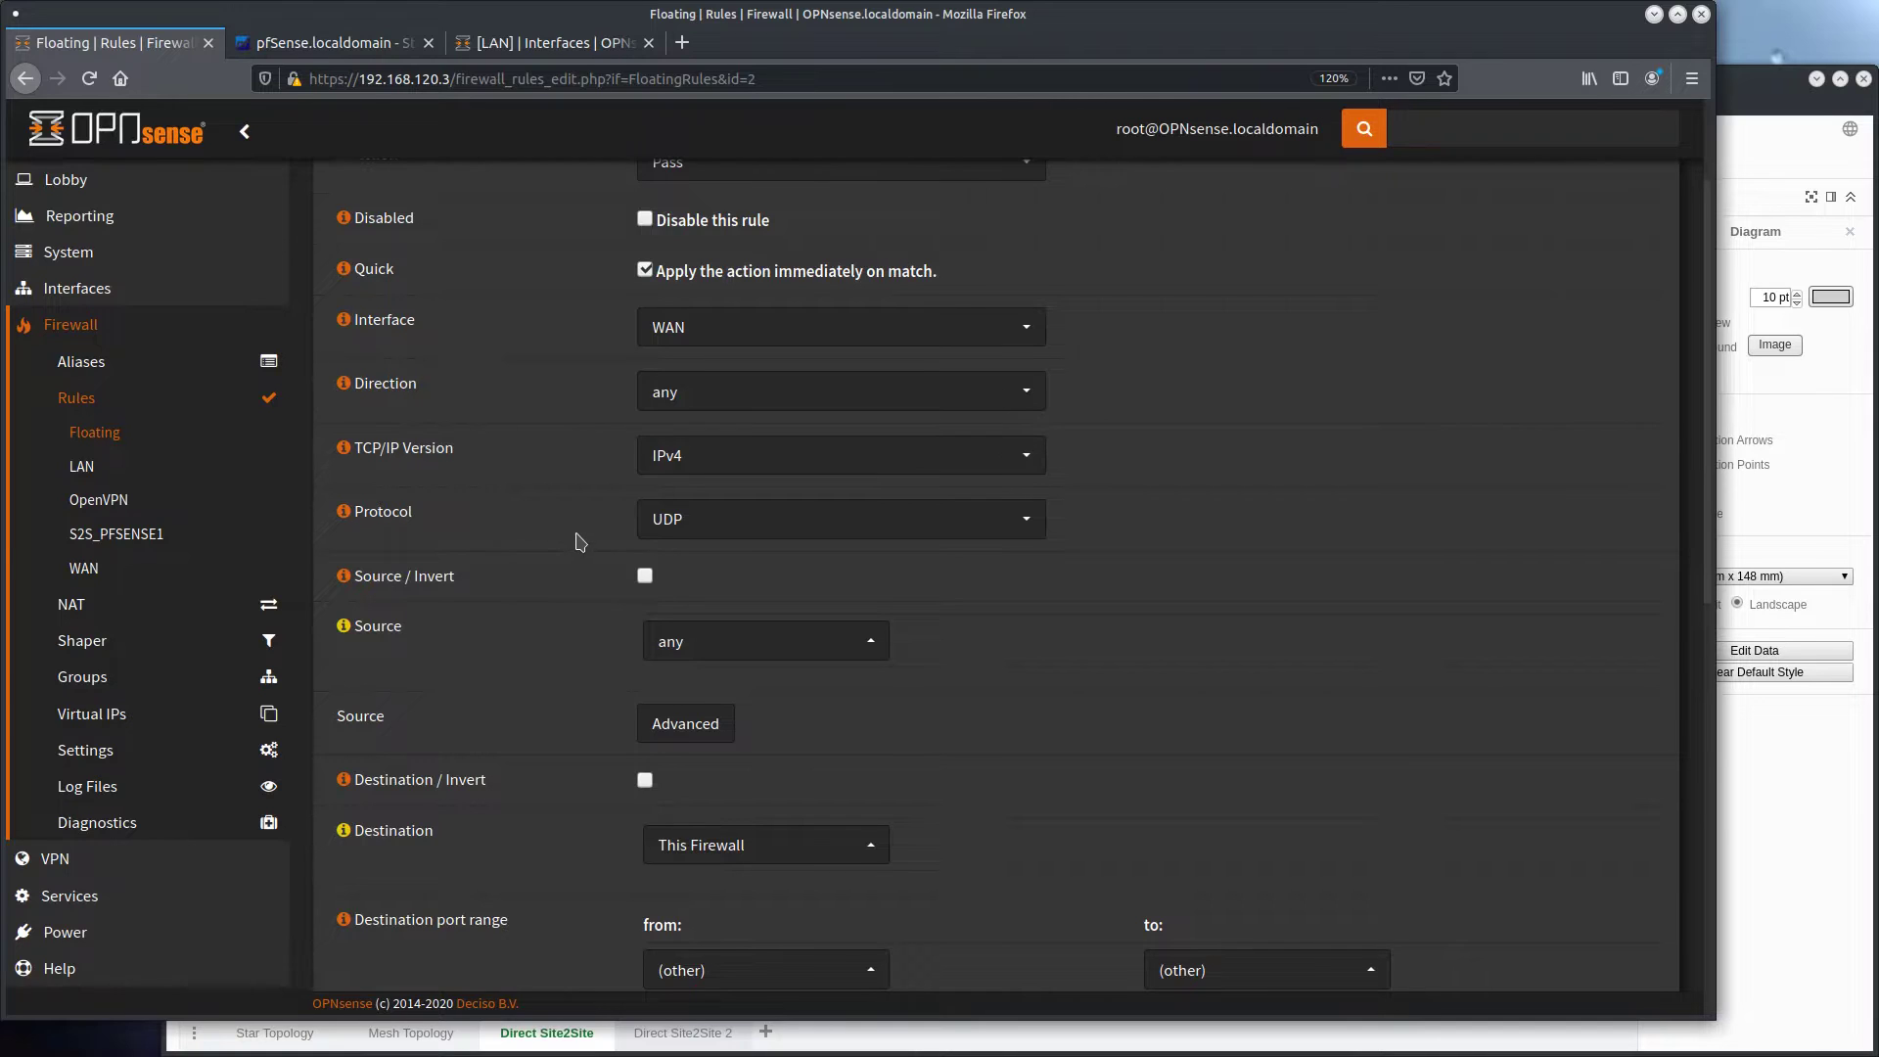
scroll(578, 539, "down", 6)
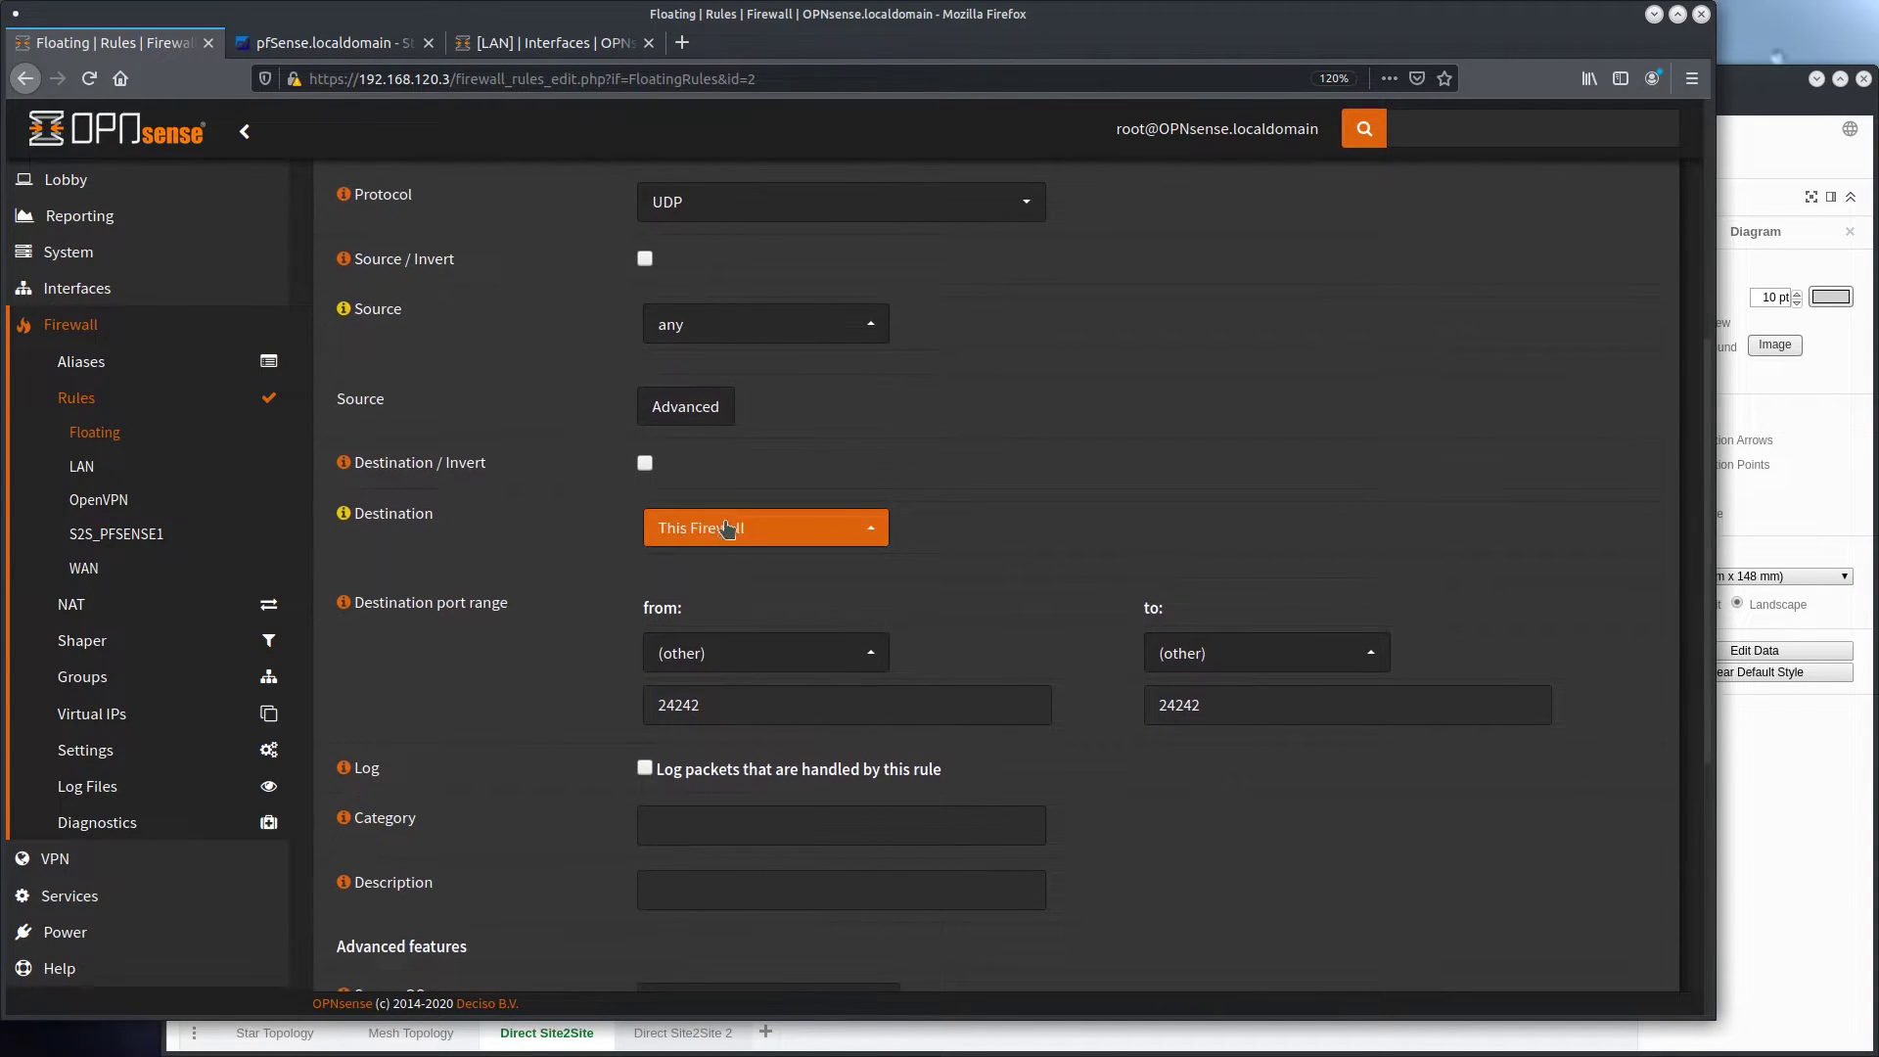
scroll(582, 573, "down", 6)
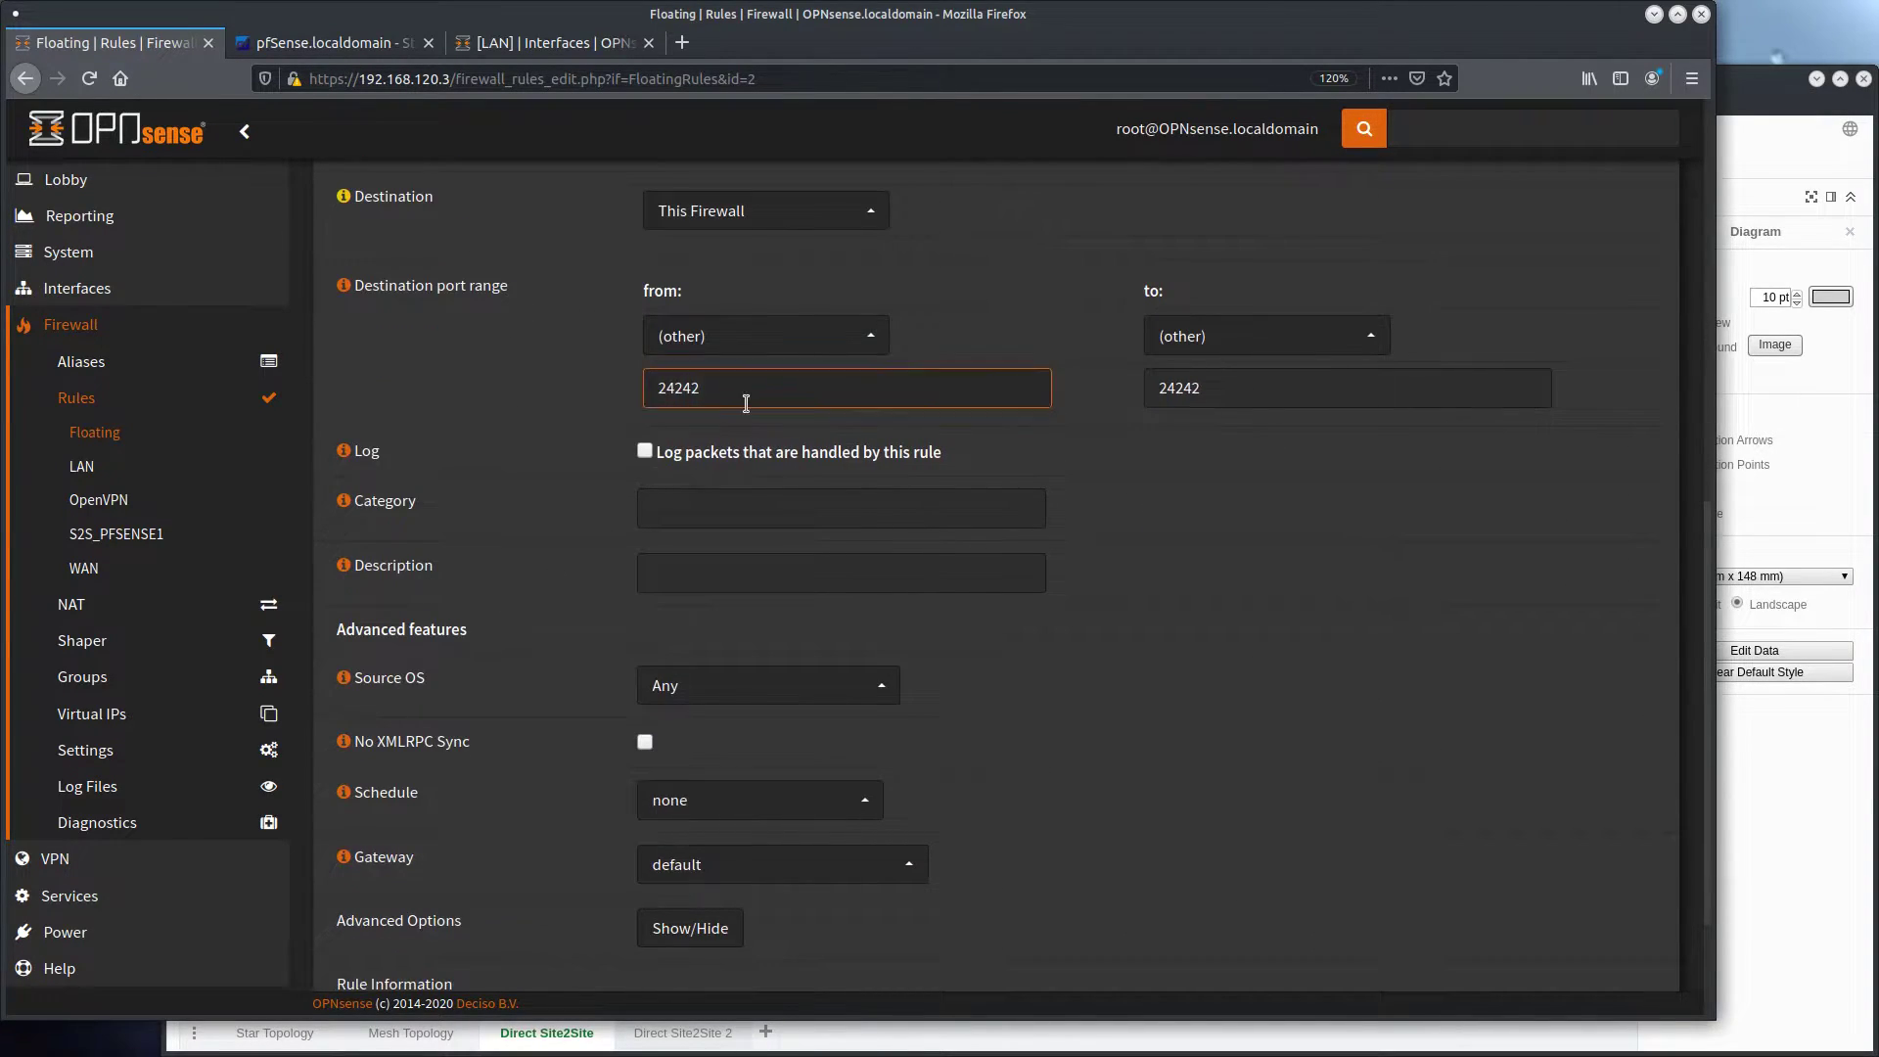
scroll(578, 441, "down", 3)
left_click(659, 411)
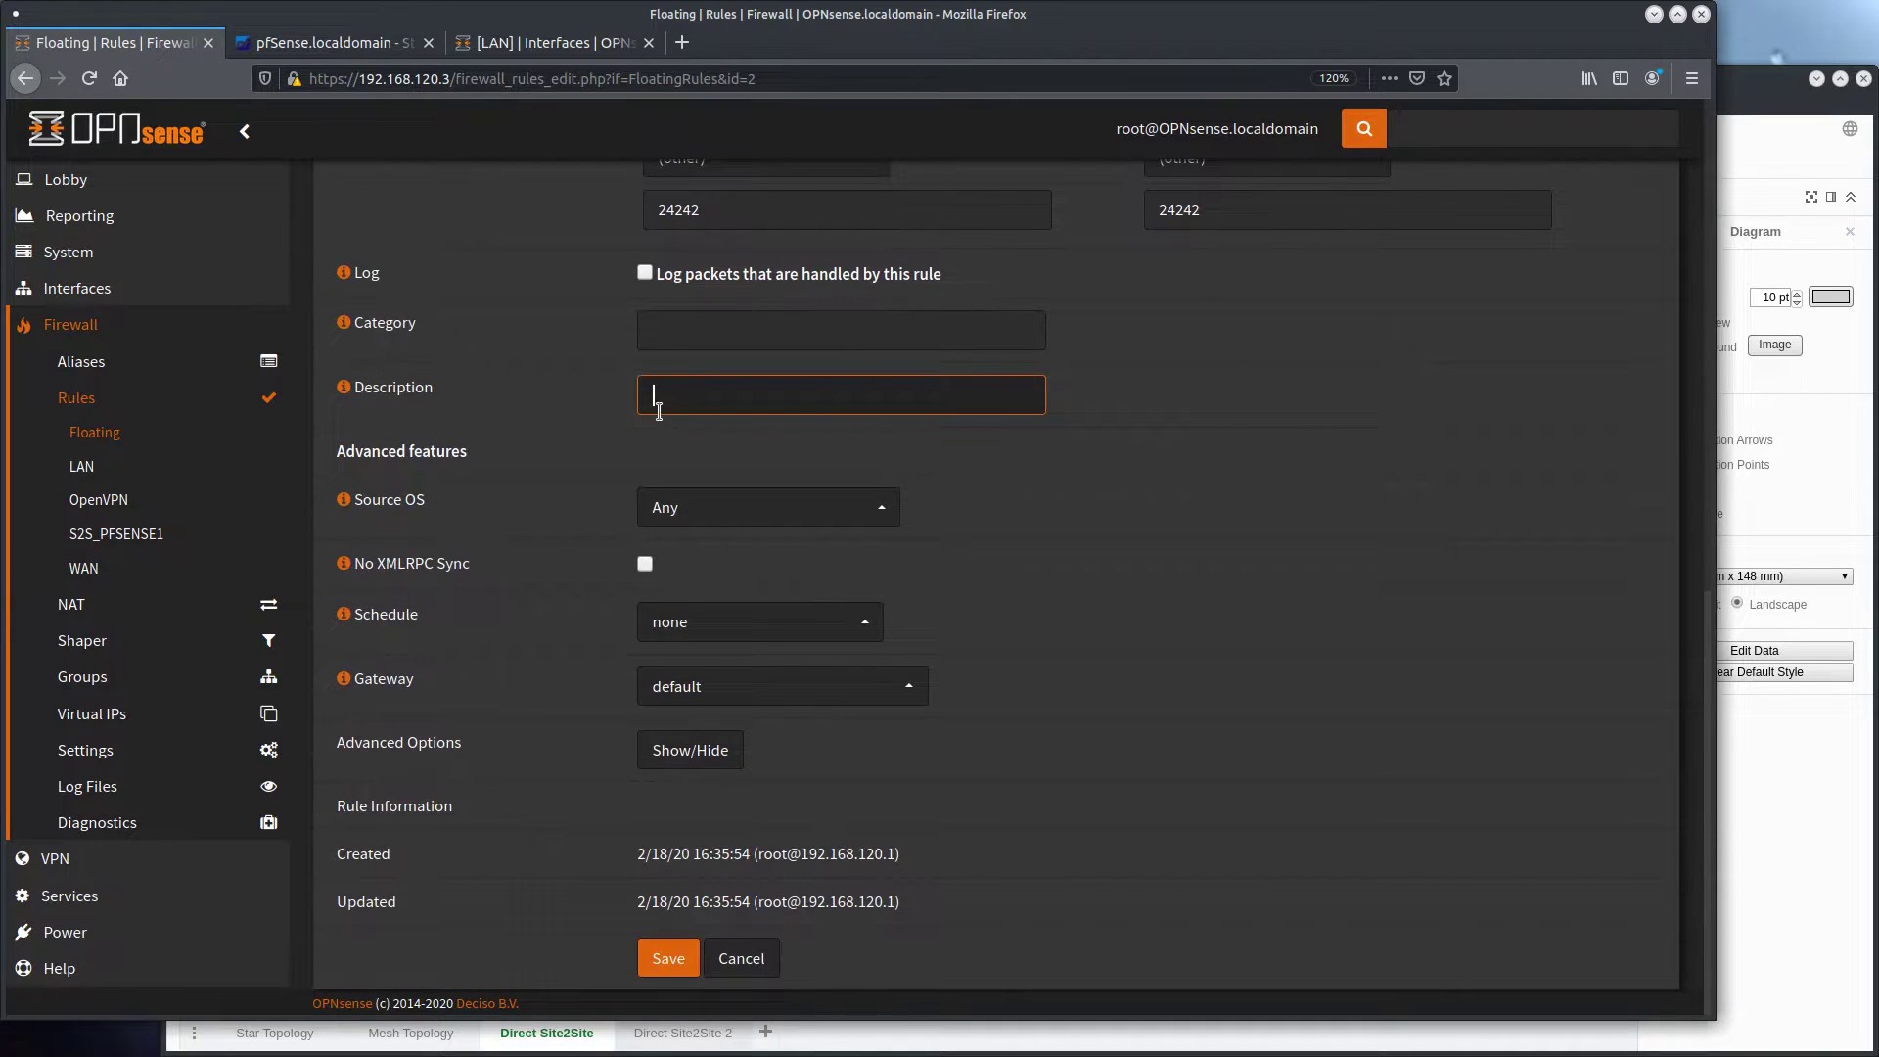
key("Return")
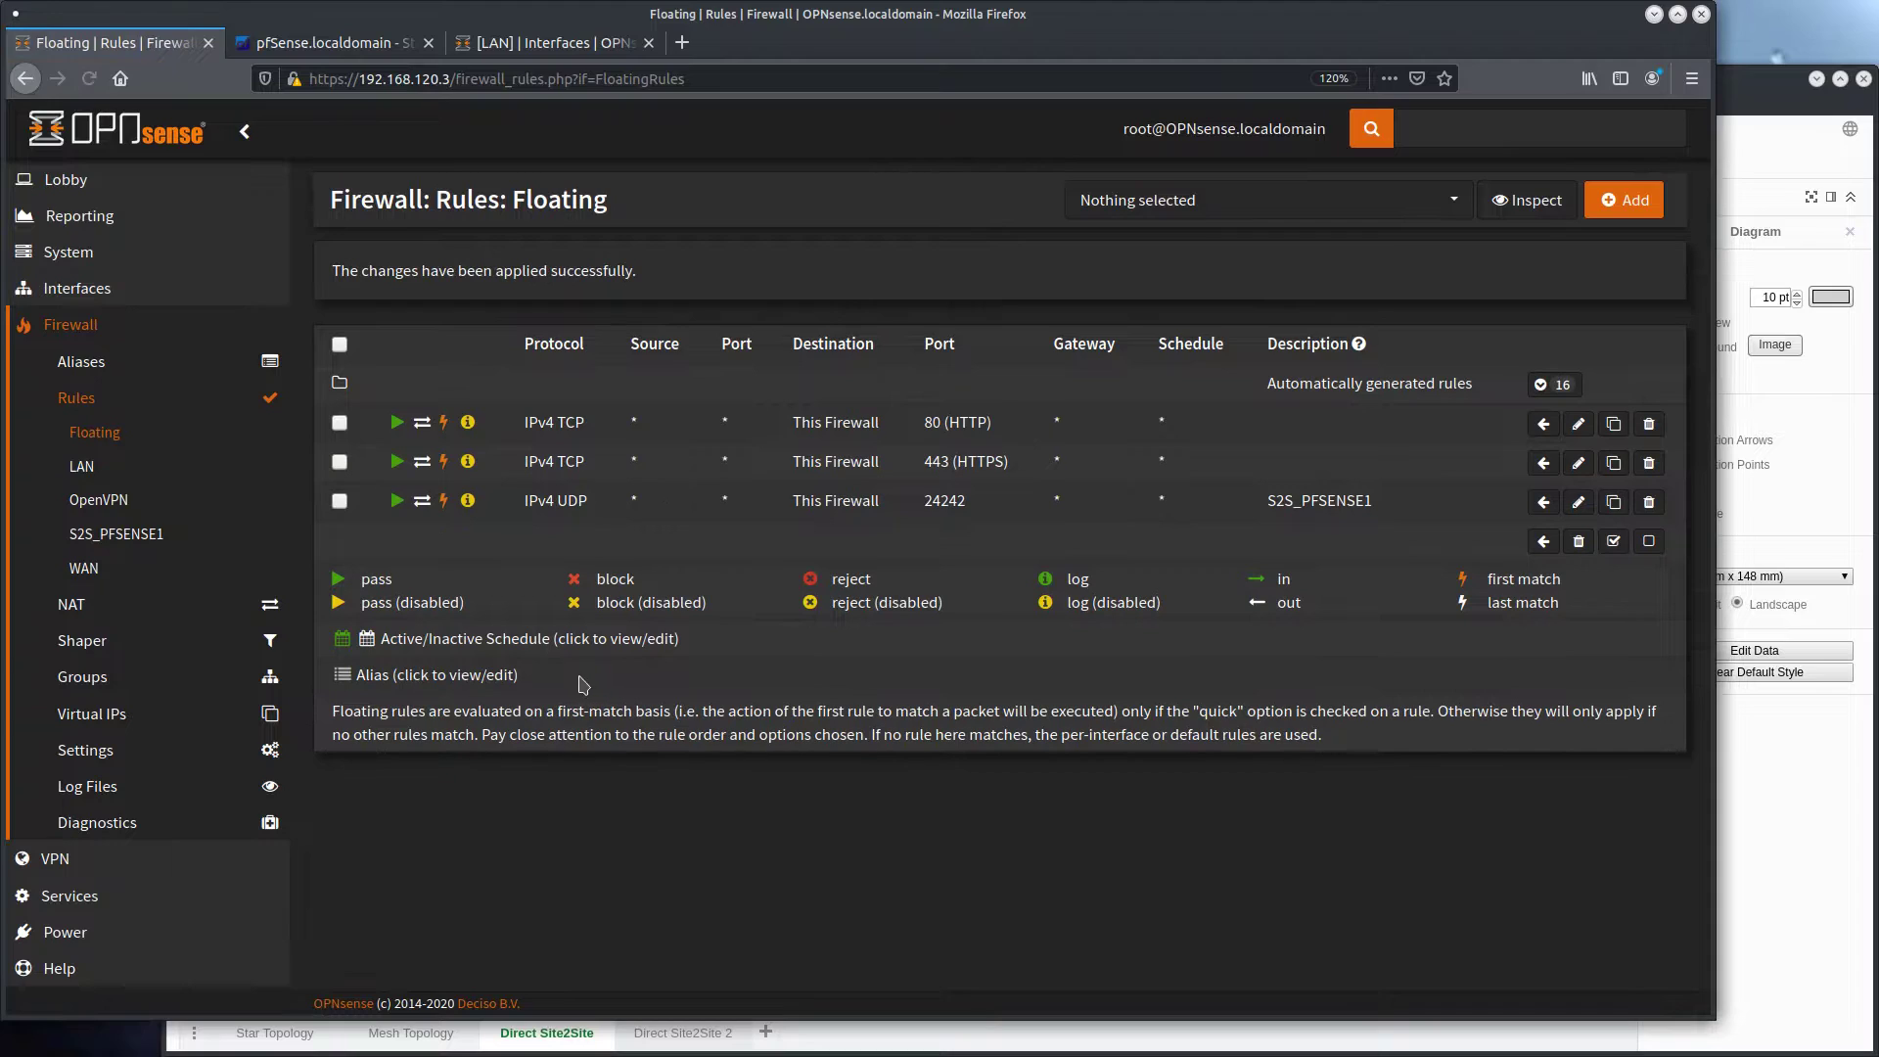
Open the S2S_PFSENSE1 OpenVPN server on OPNsense, select UDP4 as its protocol, and save the server
left_click(130, 862)
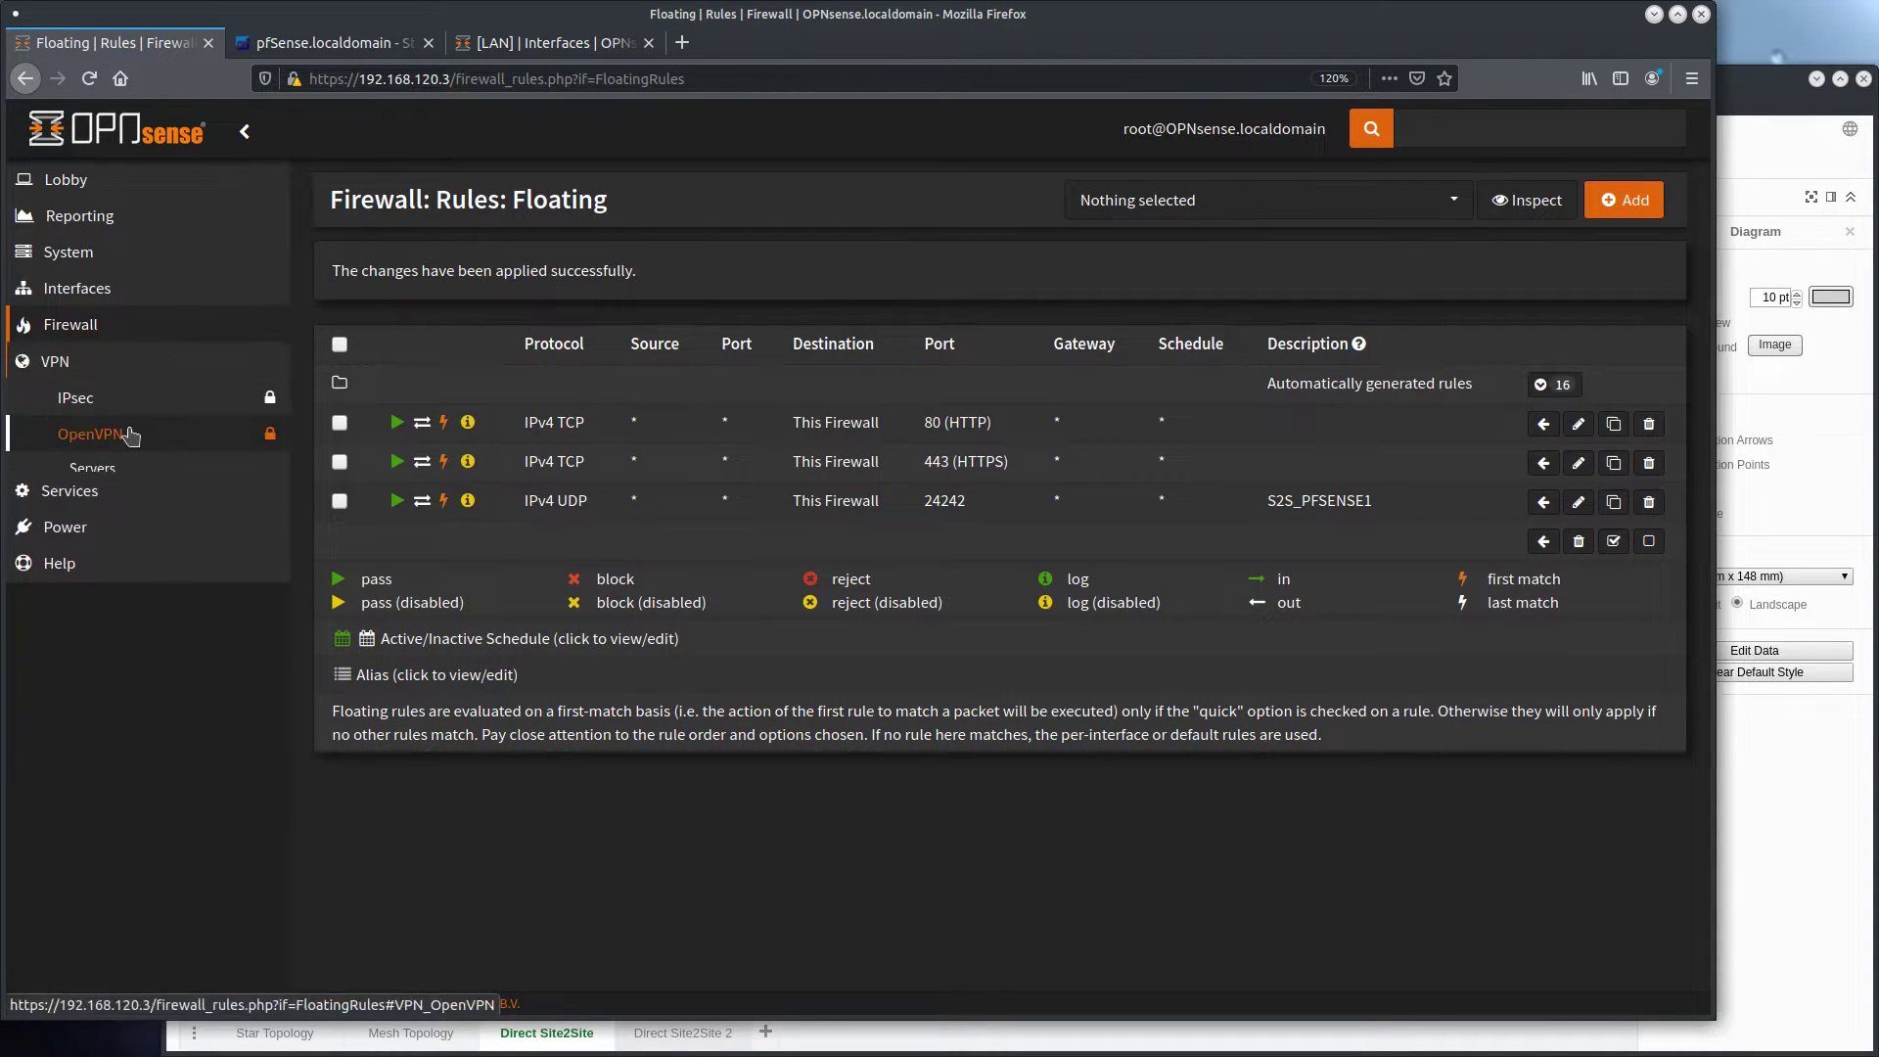
left_click(125, 431)
left_click(128, 472)
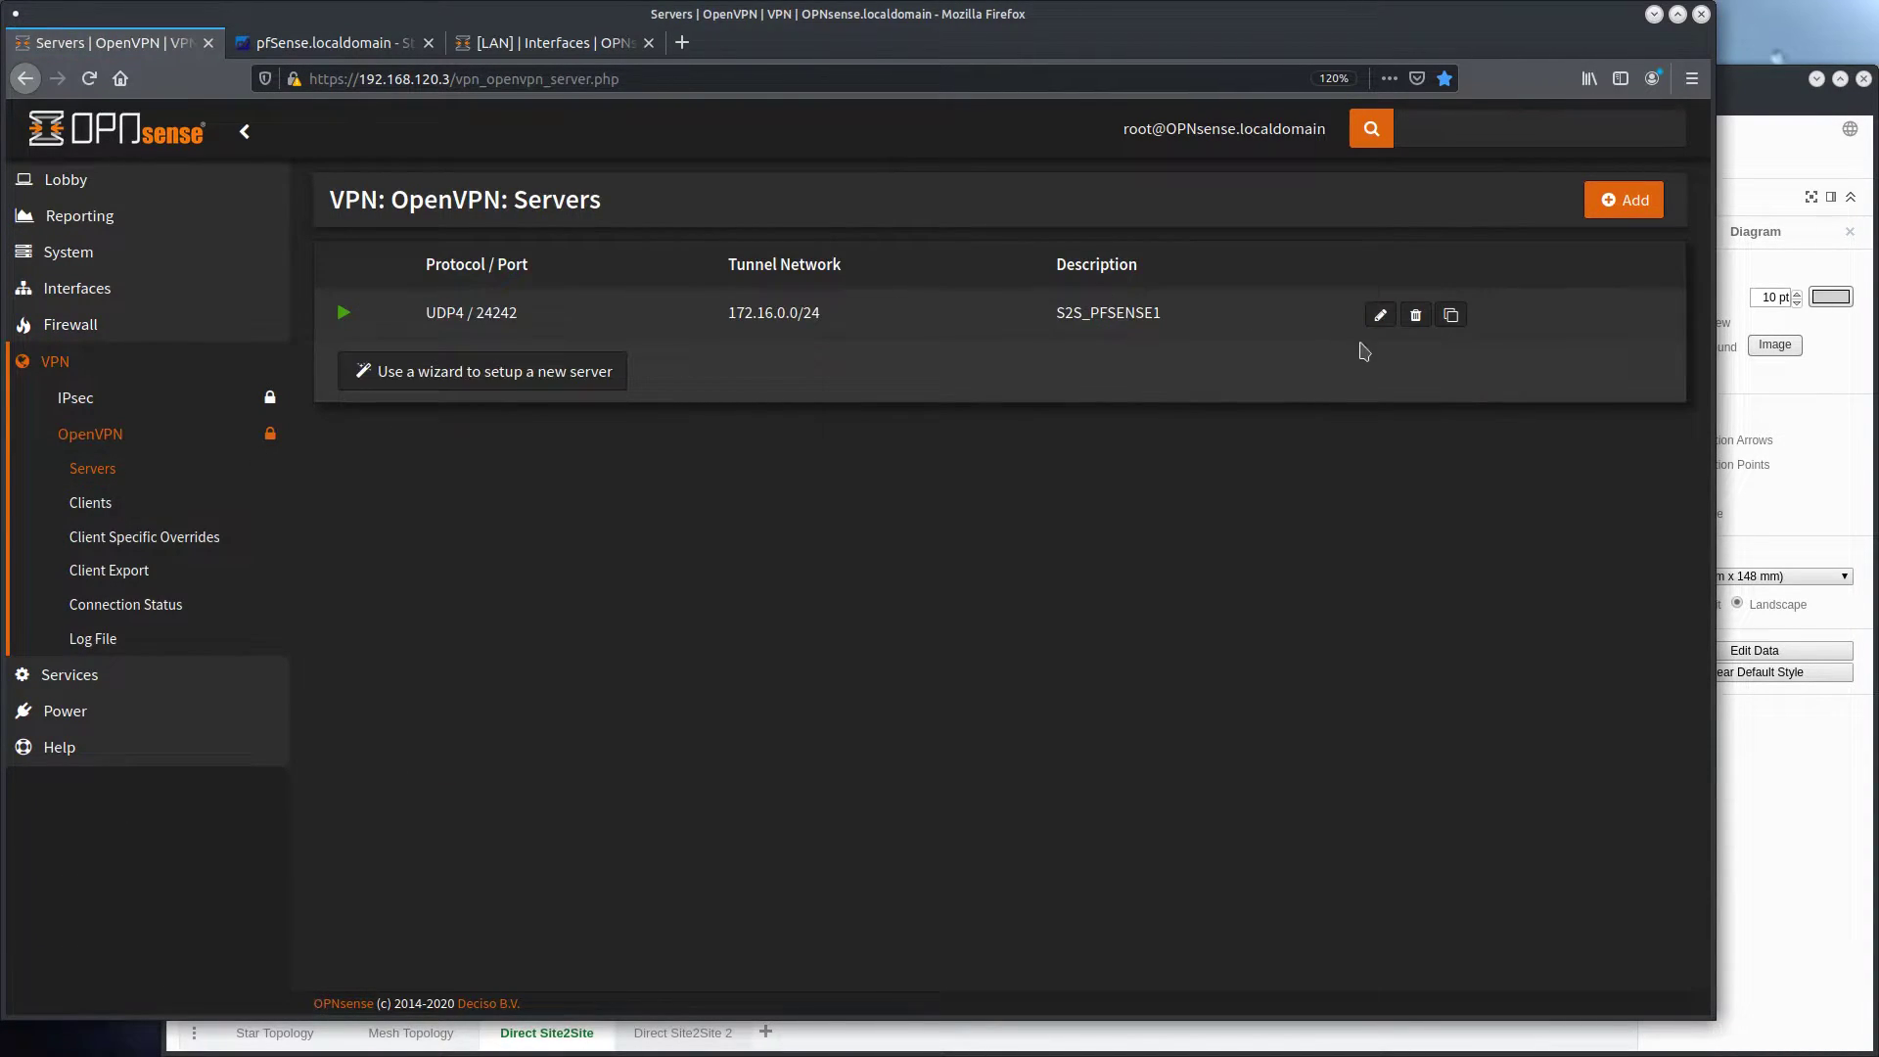
left_click(1381, 314)
left_click(876, 501)
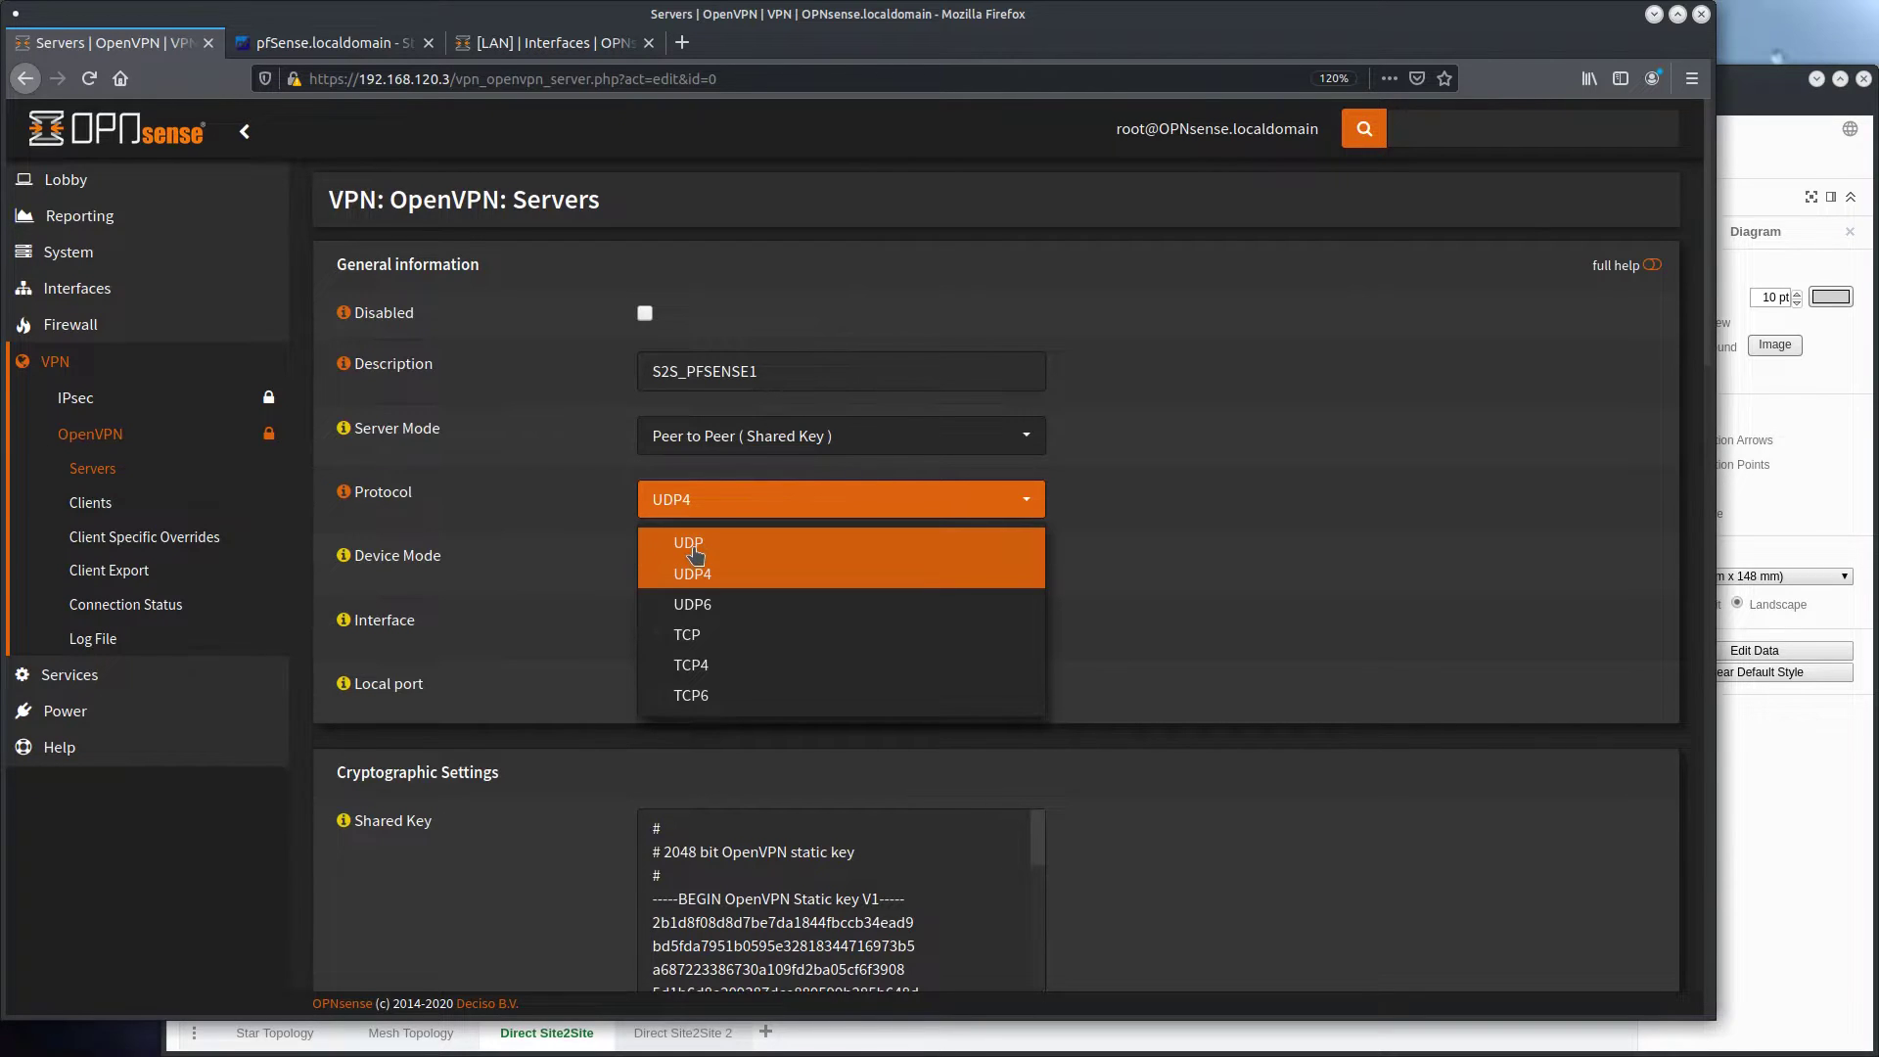
left_click(760, 576)
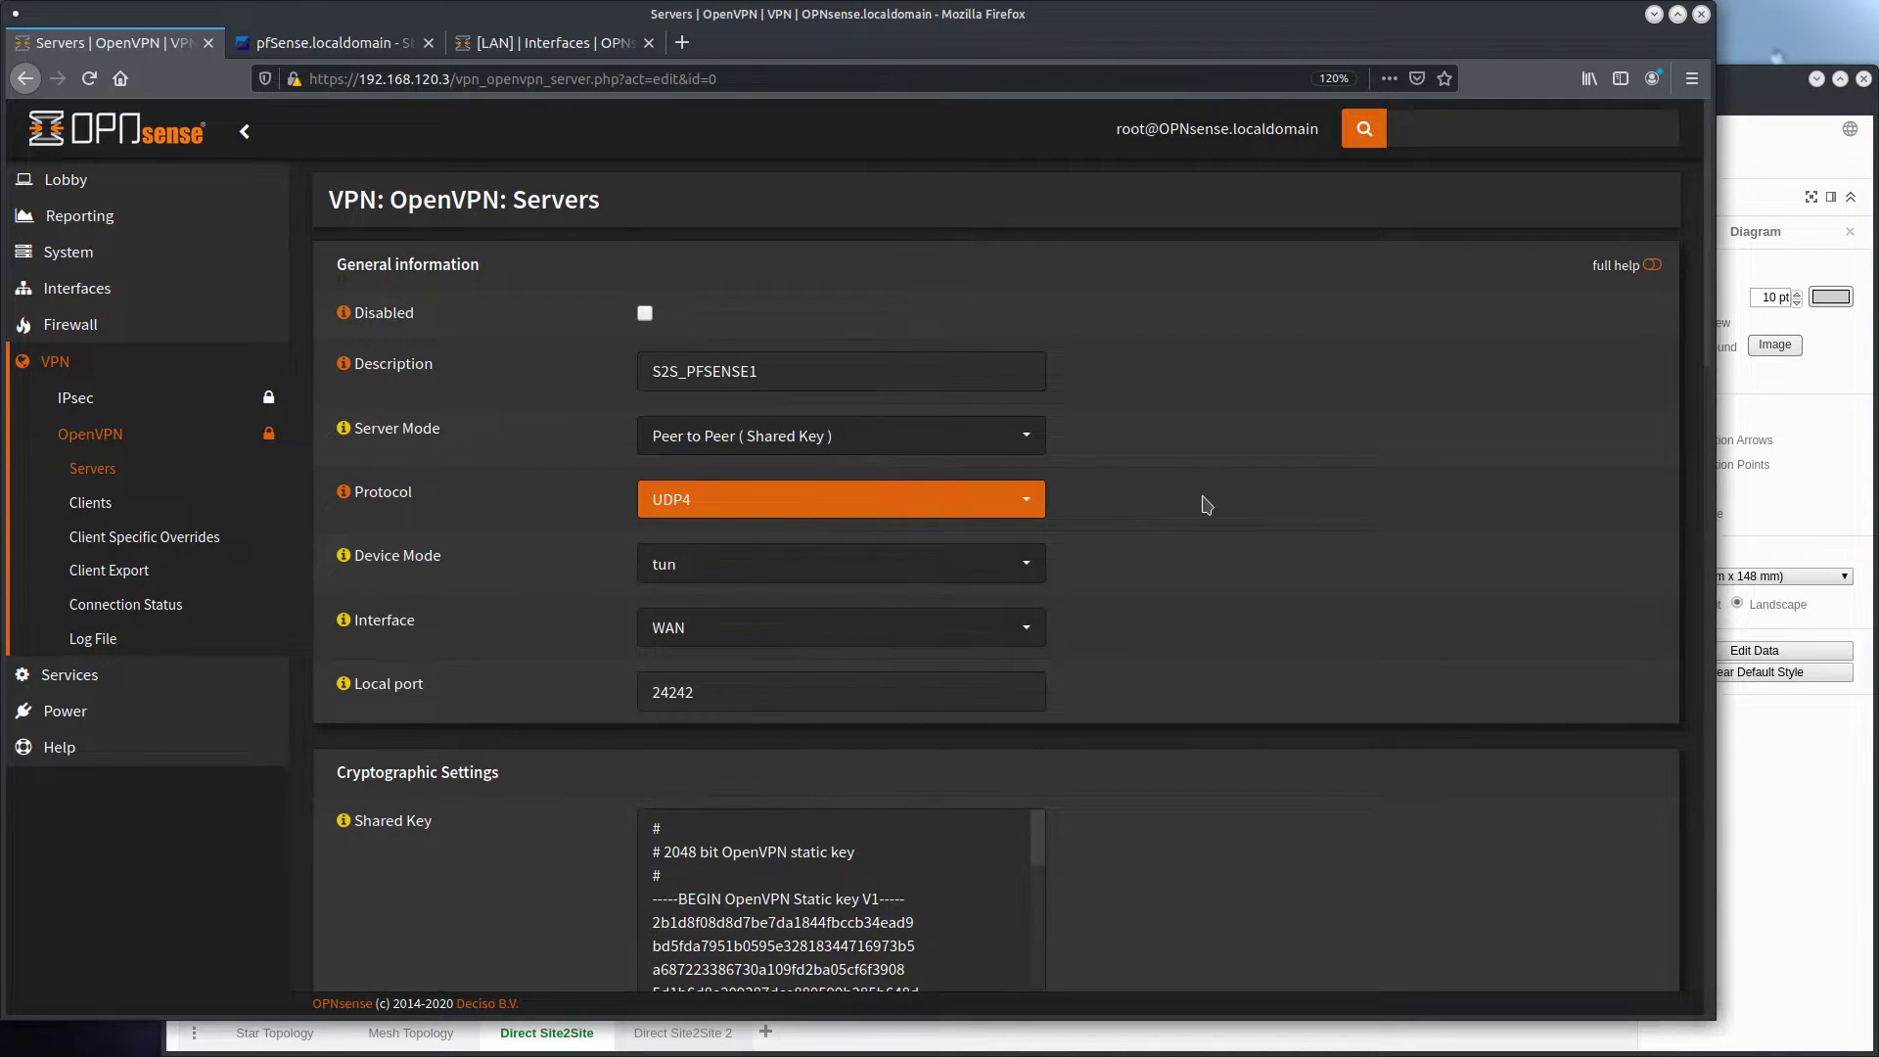
scroll(541, 509, "down", 15)
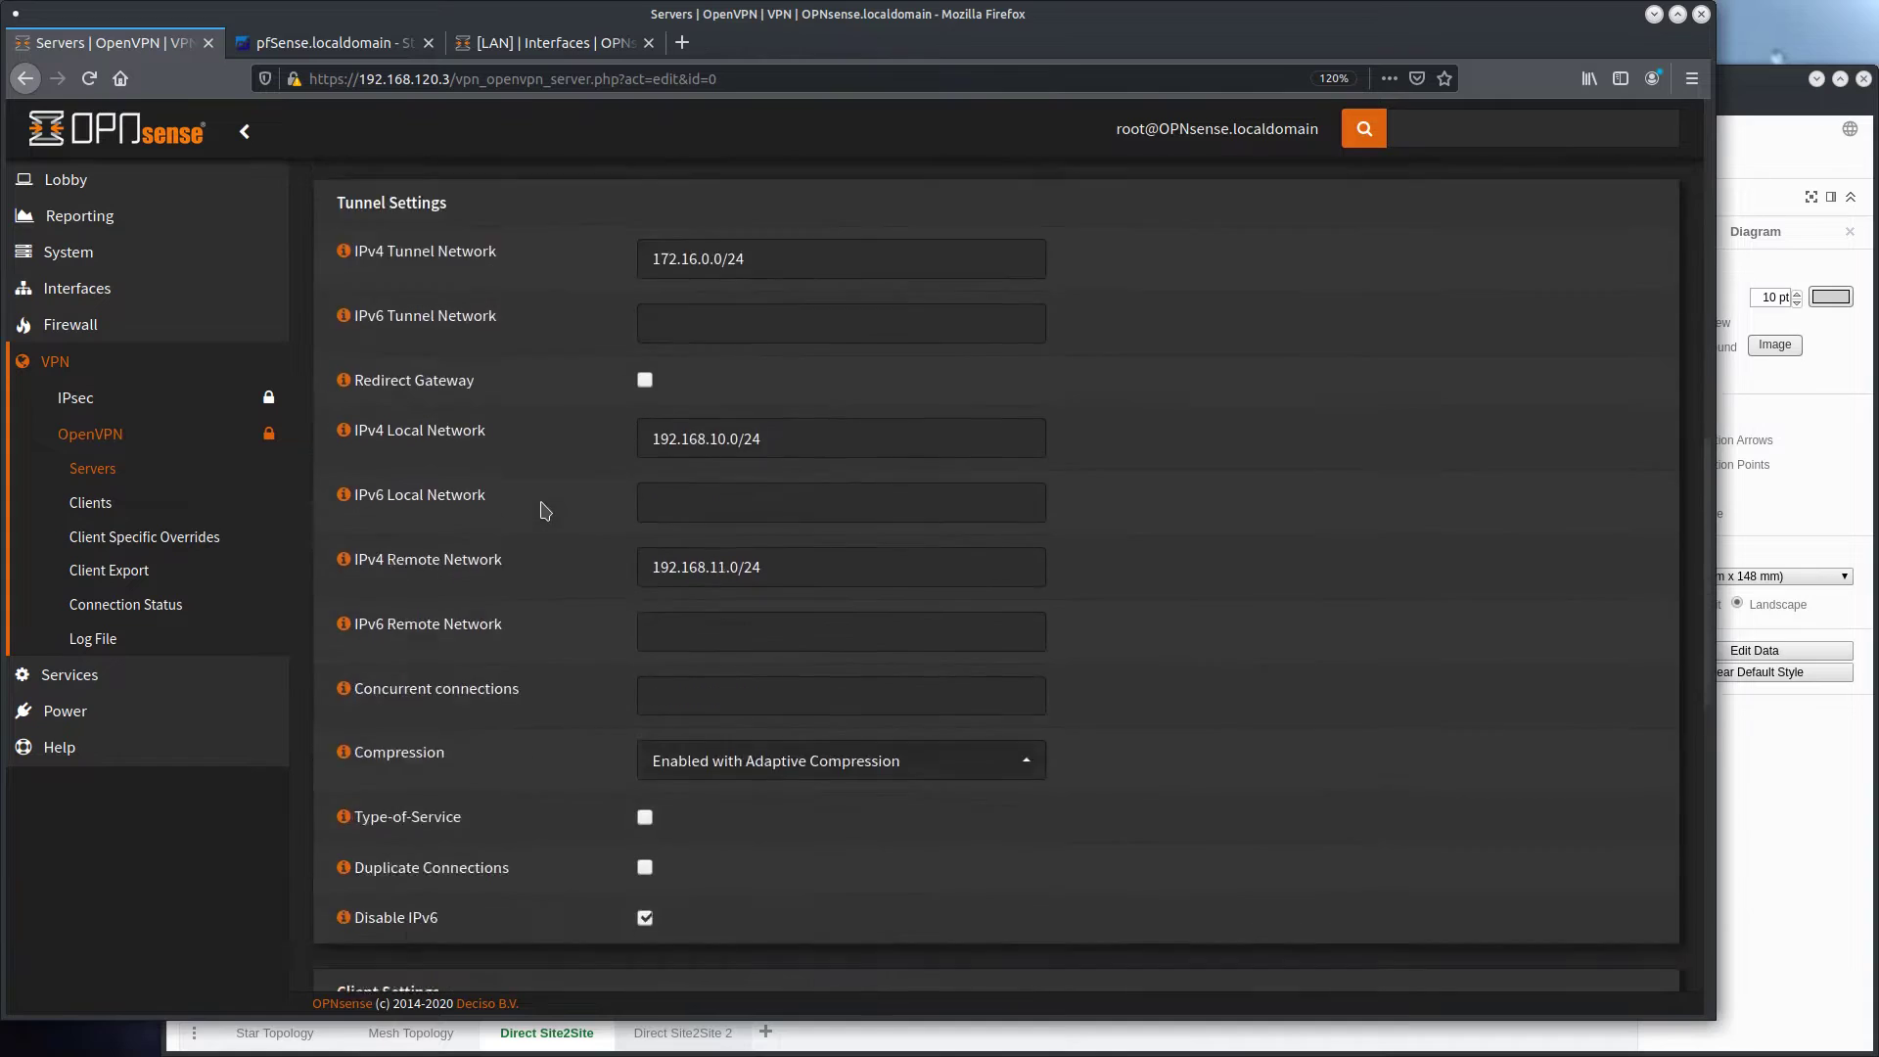
scroll(545, 510, "down", 1)
left_click(682, 962)
On pfSense, check the S2S_OPNSENSE1 client's OpenVPN status and the interface and gateway states on the dashboard
key("ctrl+Tab")
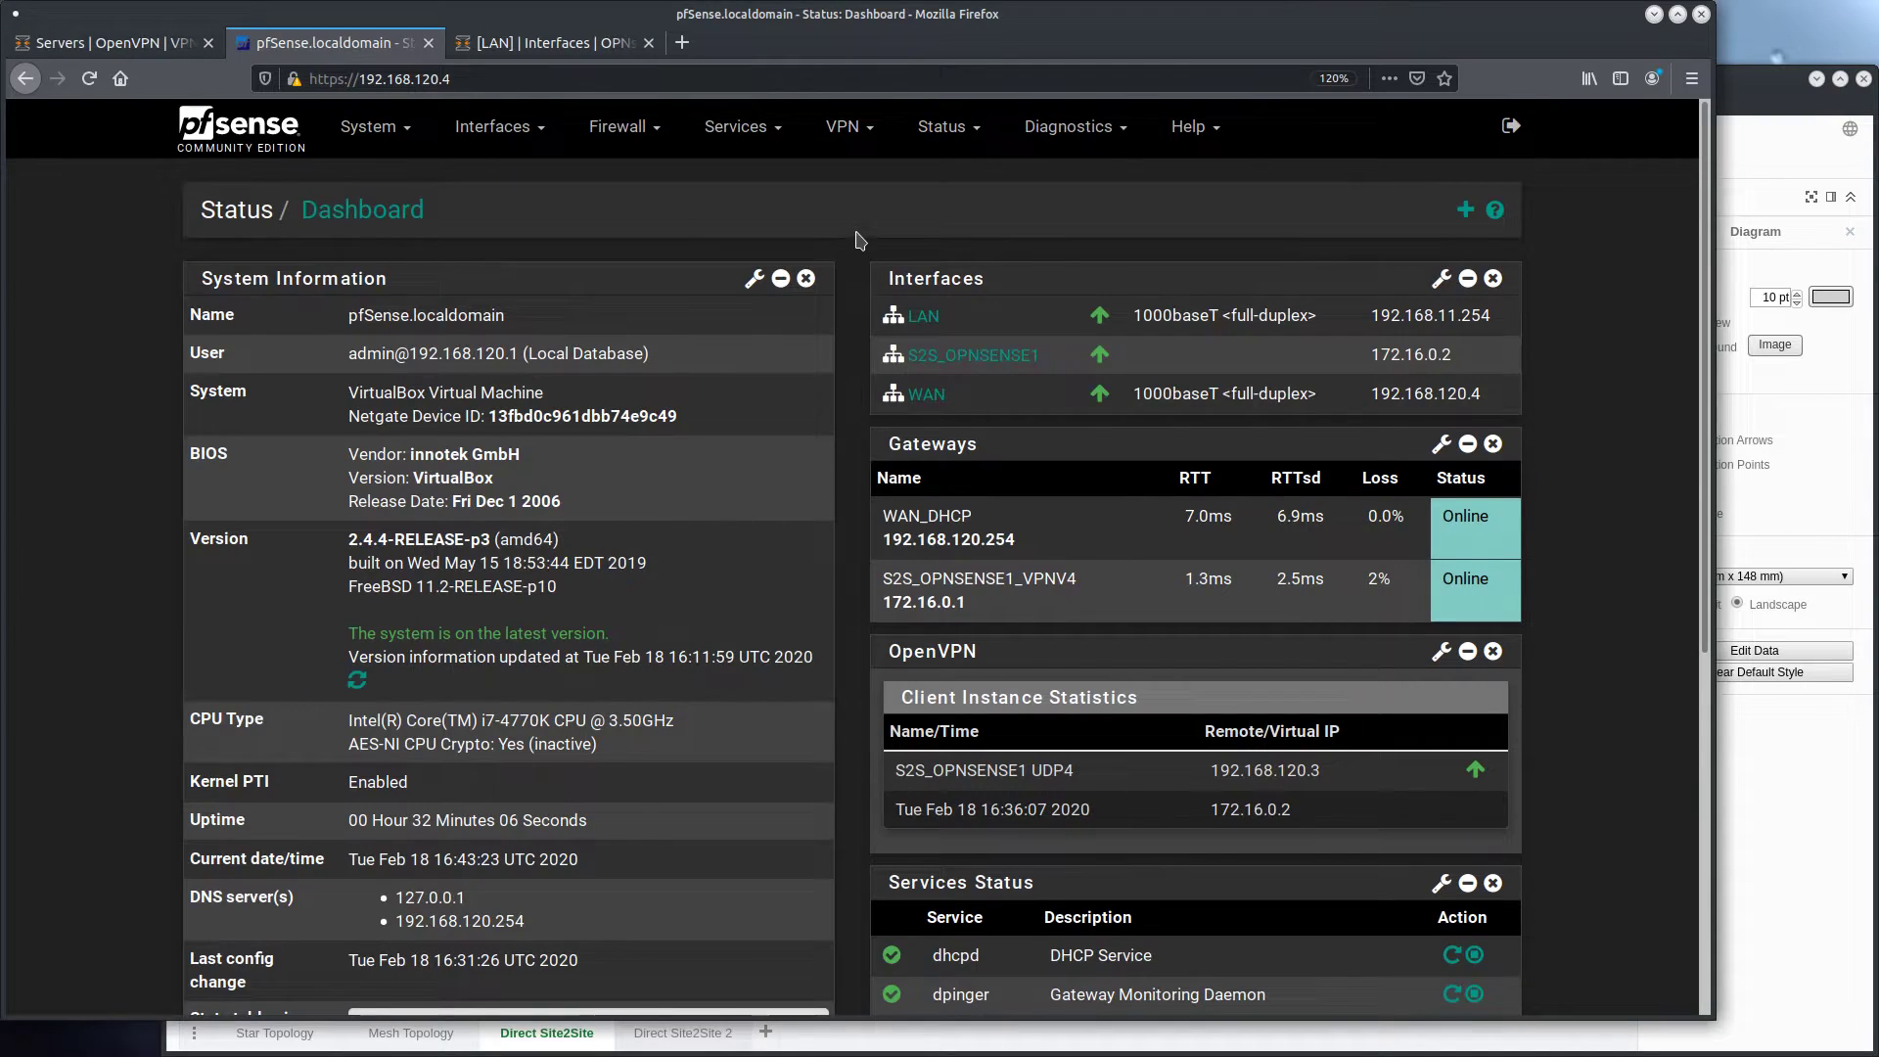
left_click(951, 135)
left_click(957, 638)
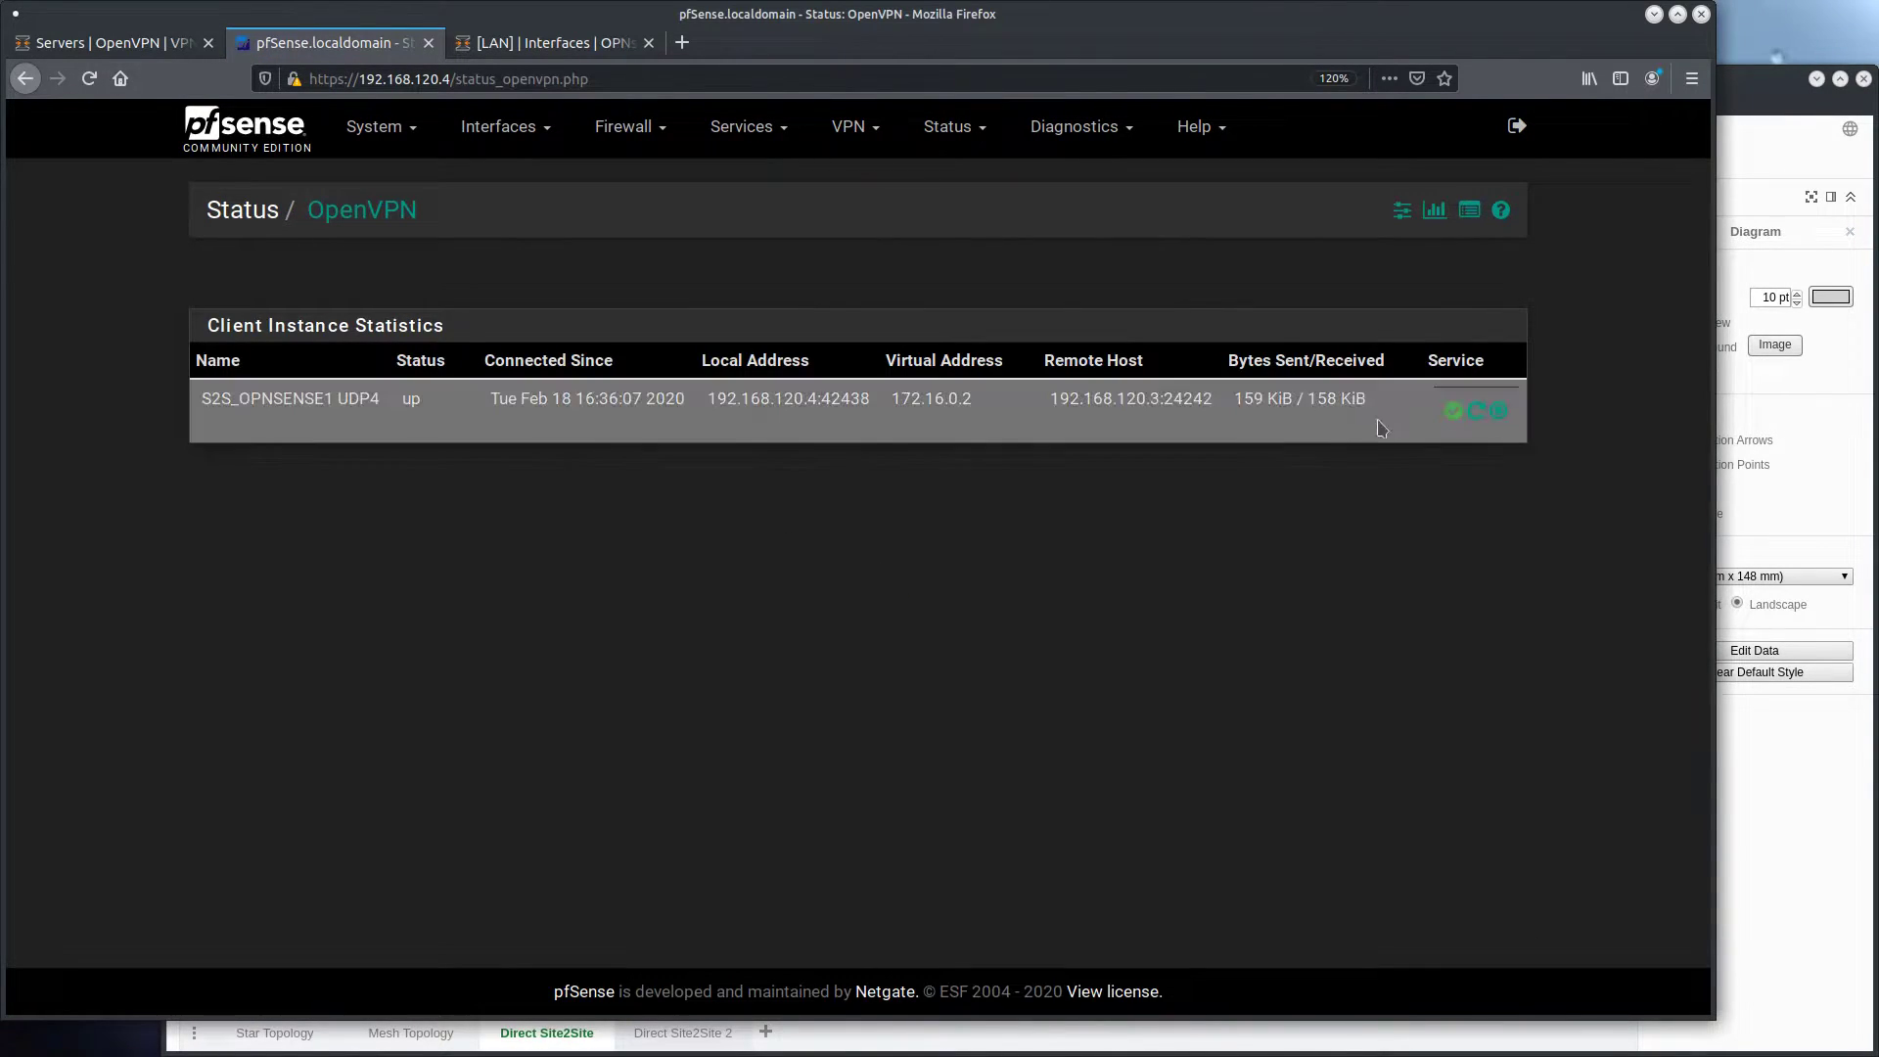
left_click(214, 112)
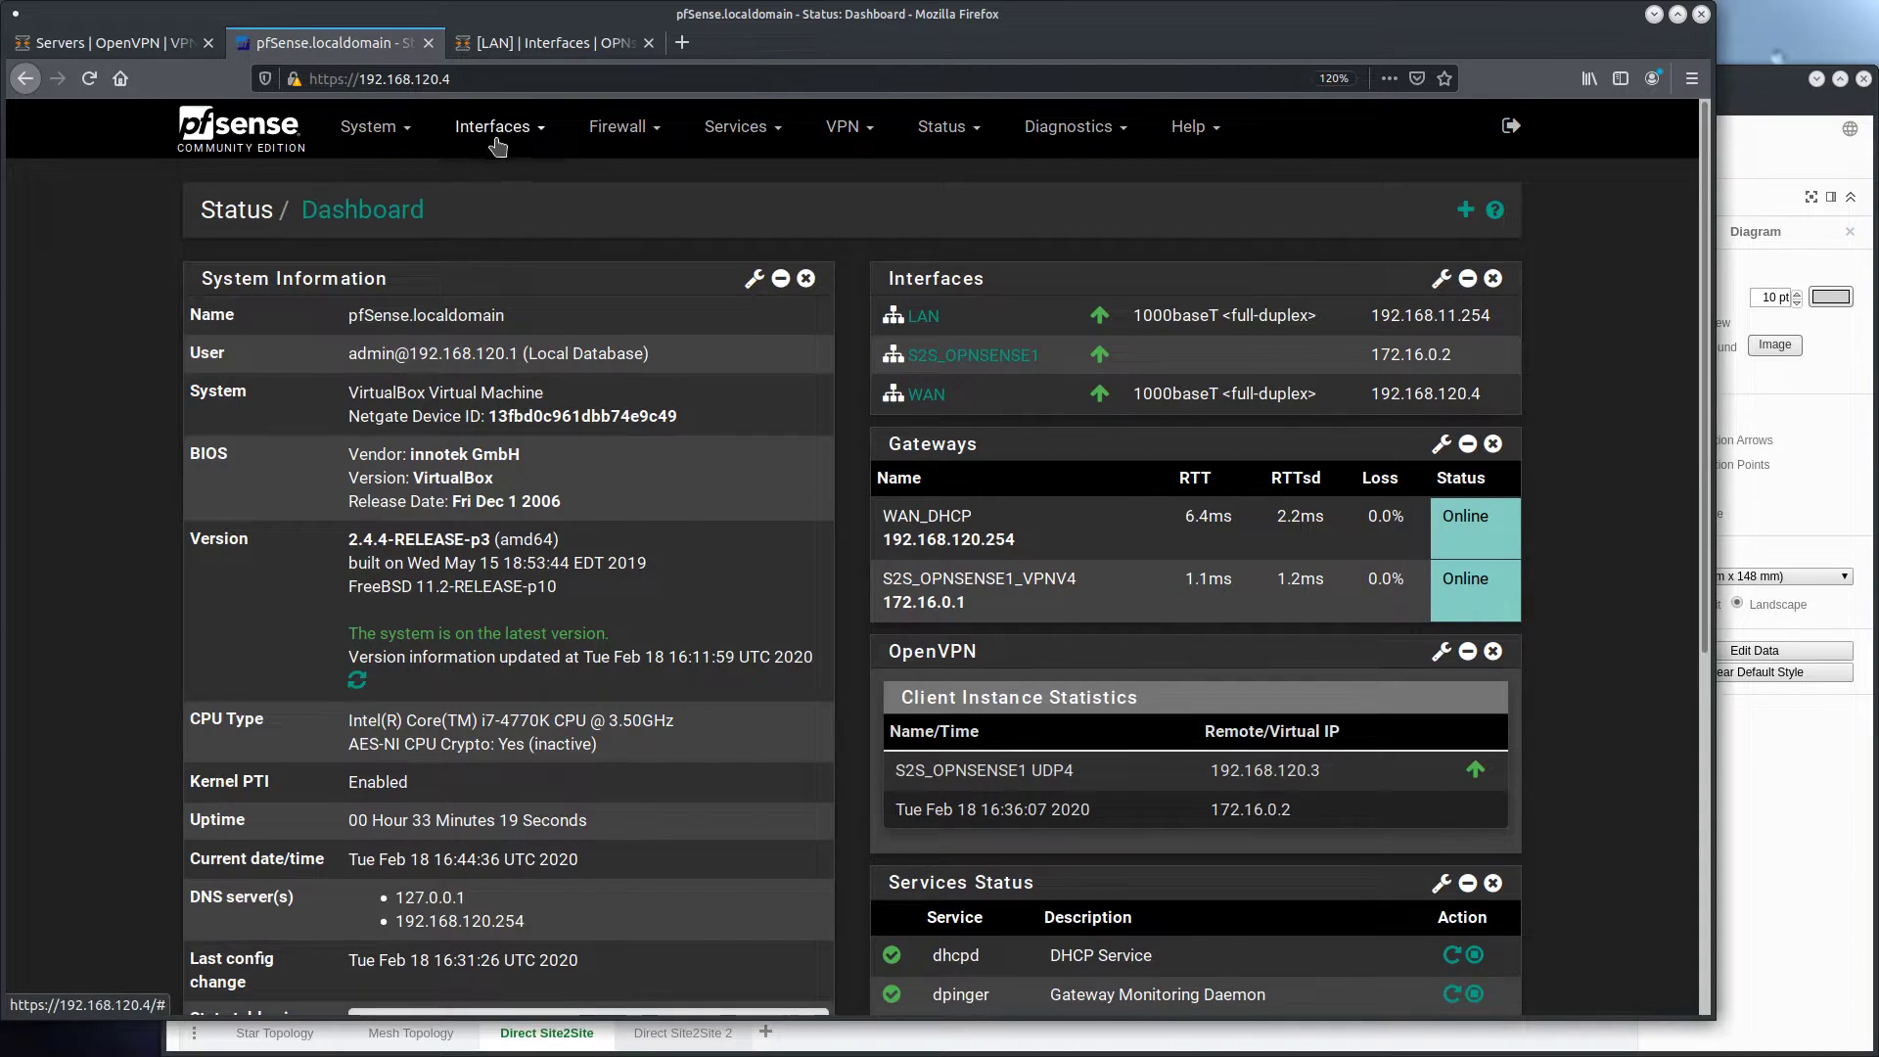
left_click(941, 127)
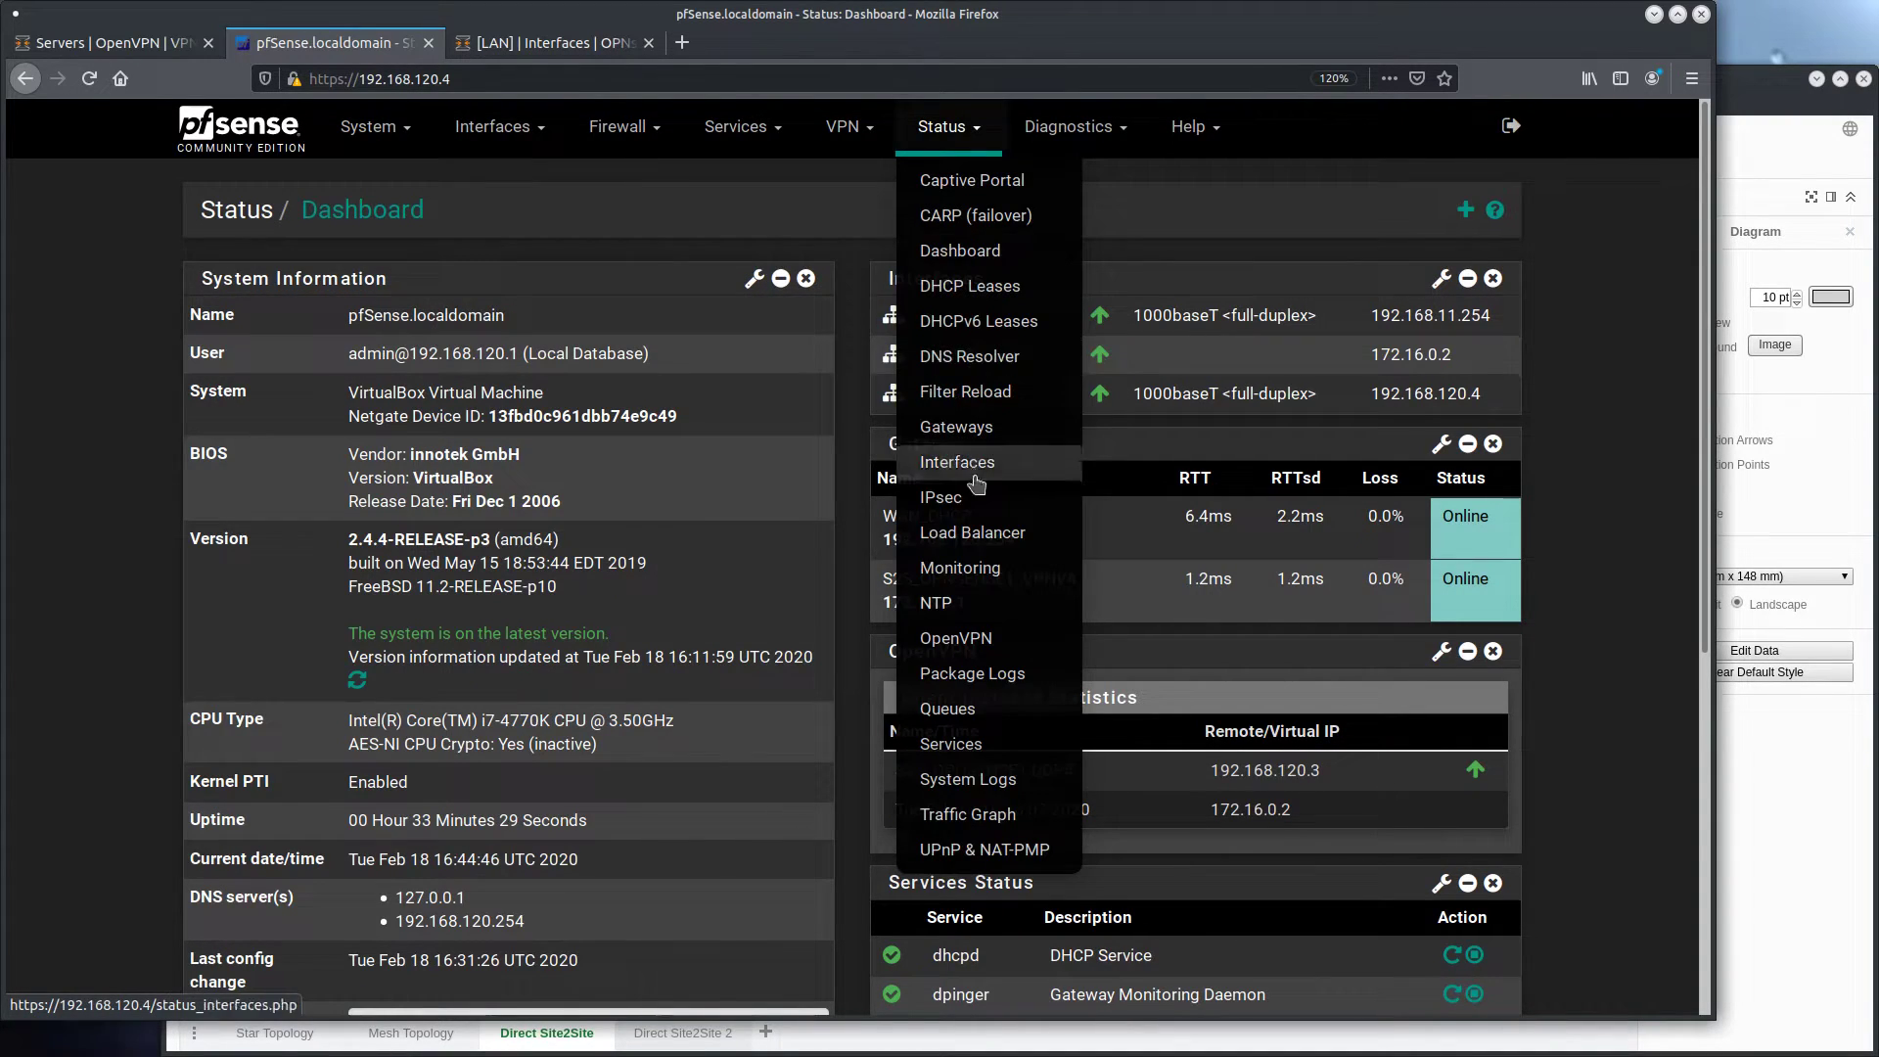
left_click(954, 641)
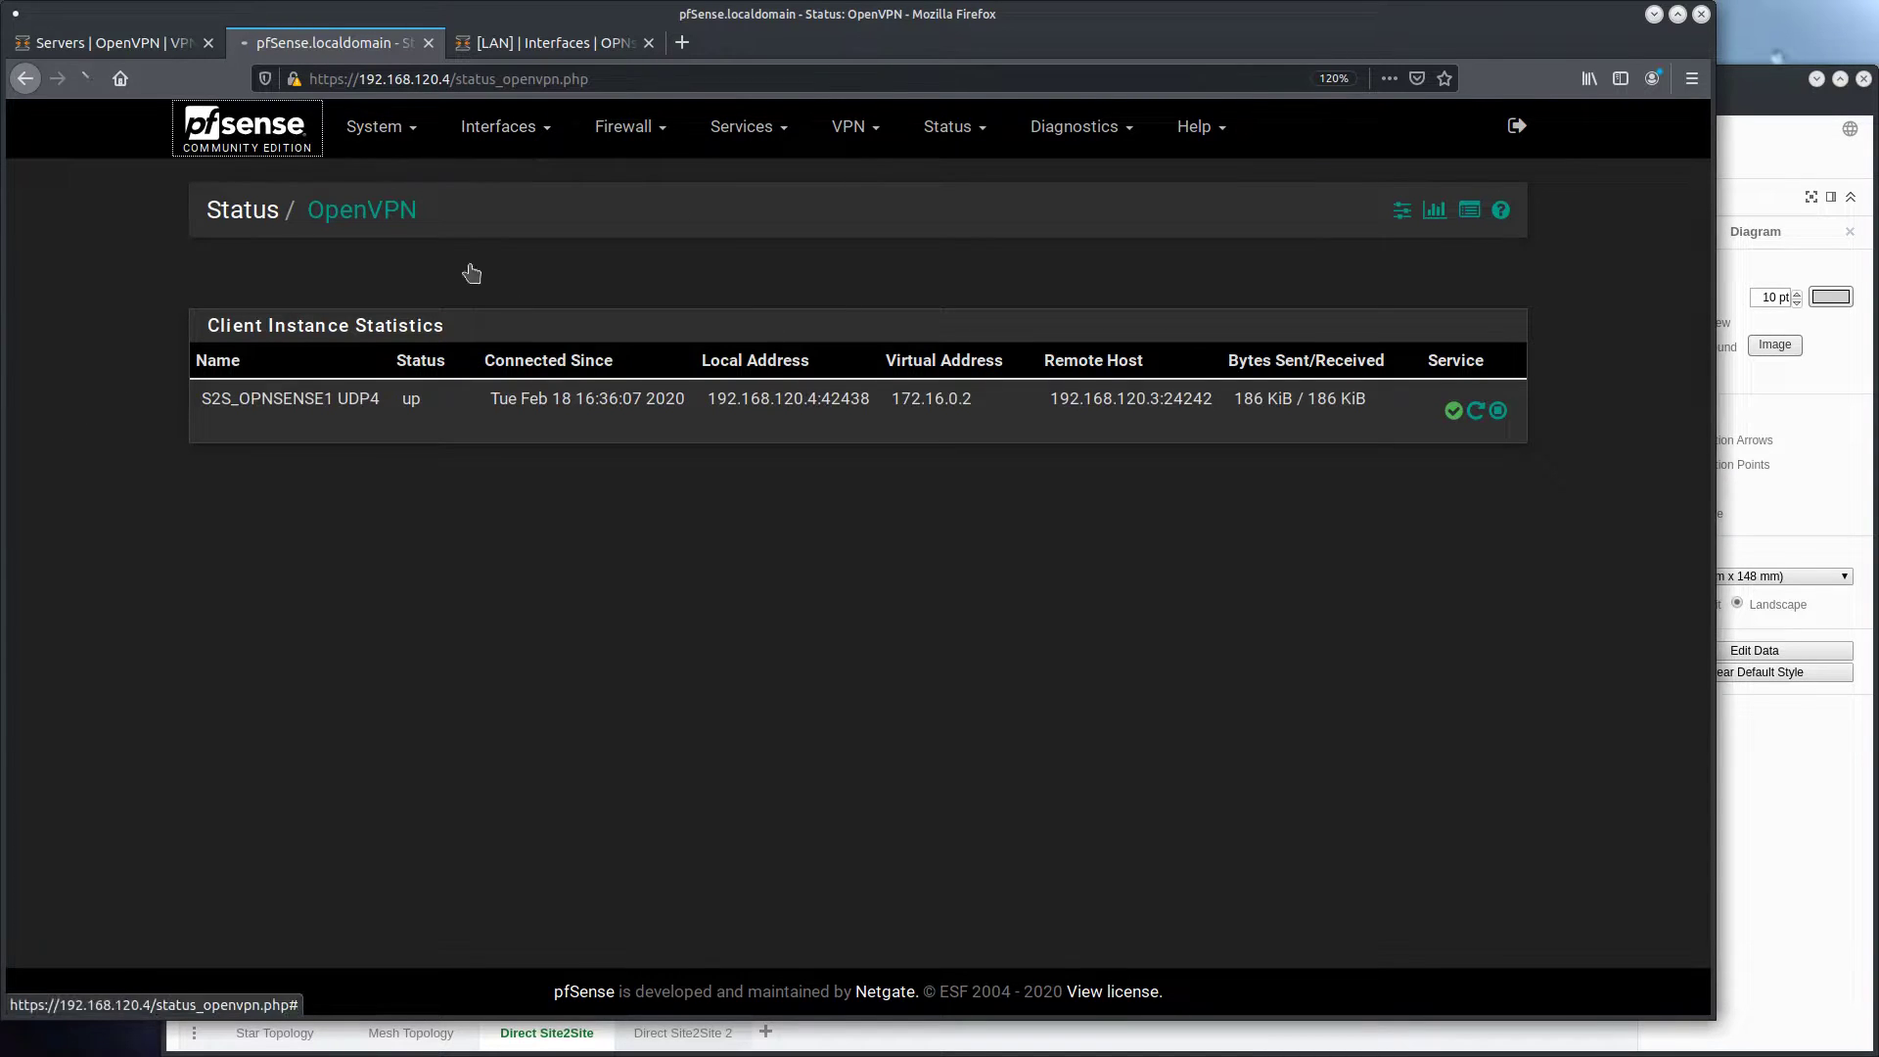
left_click(293, 137)
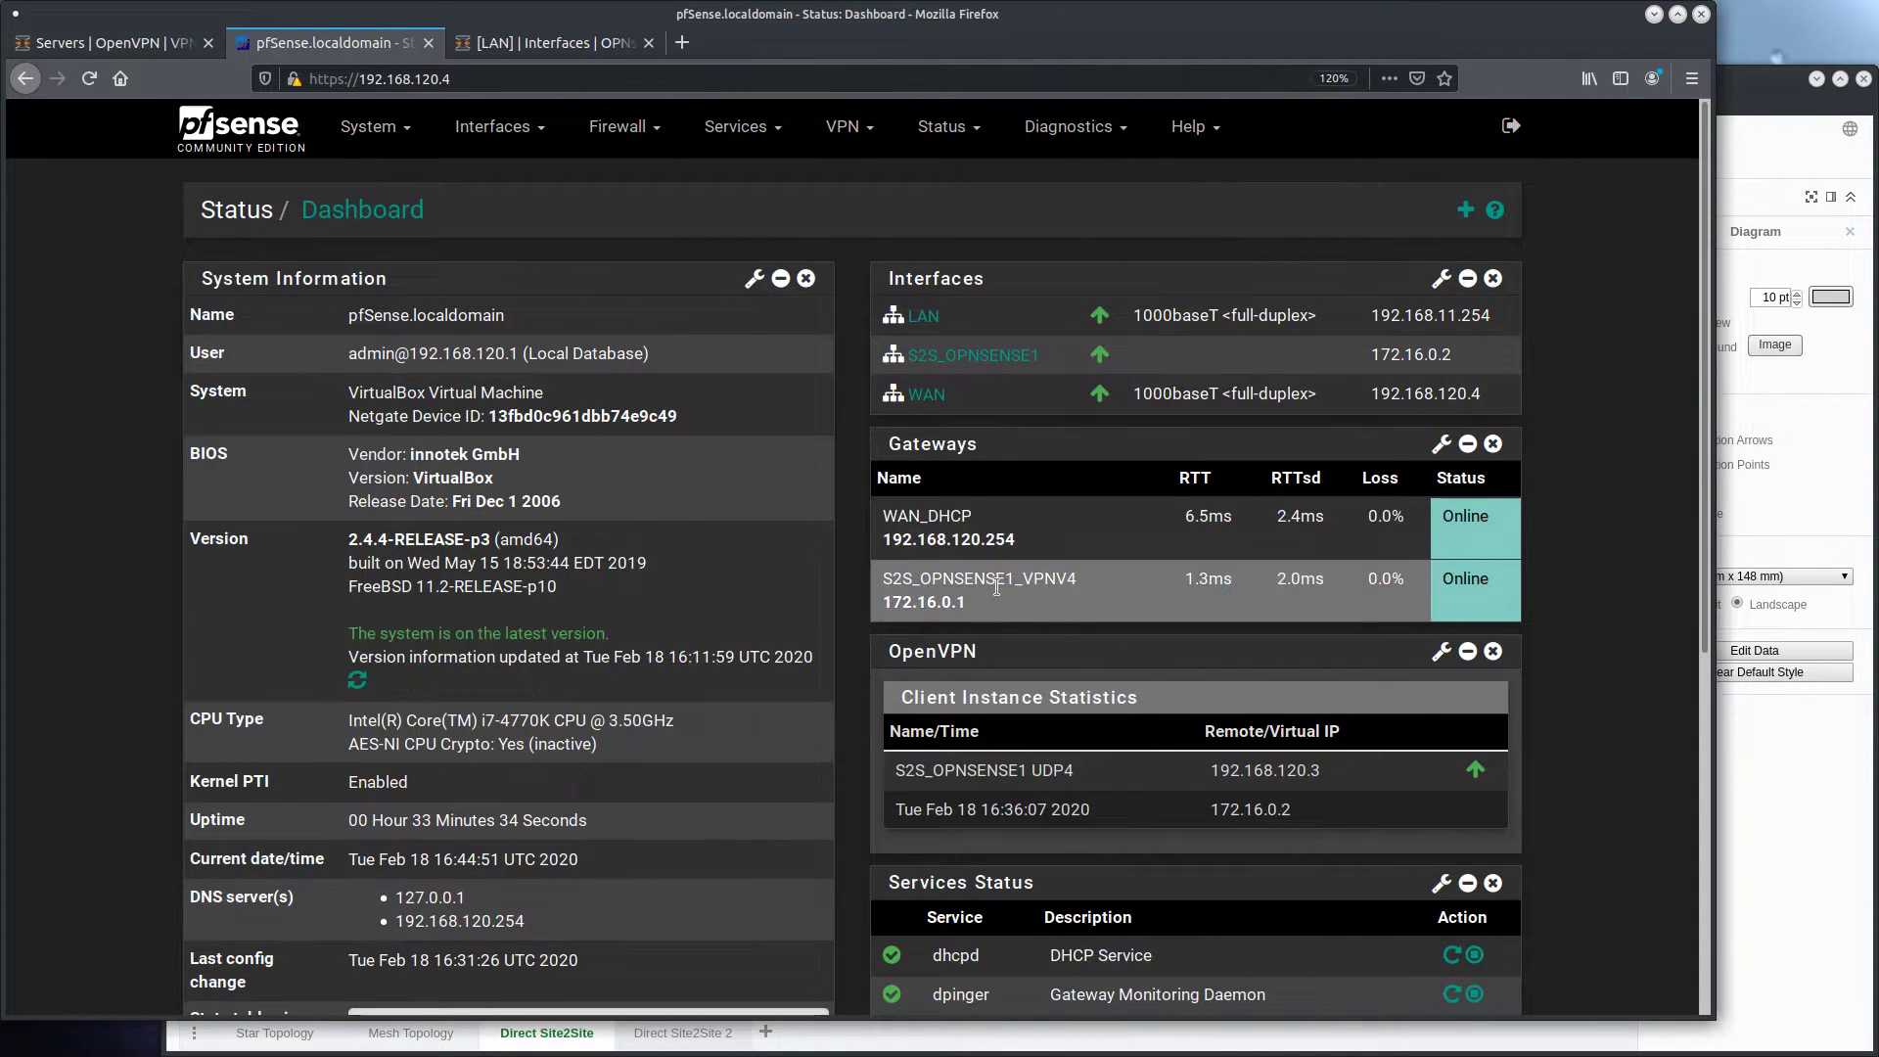
Save the S2S_OPNSENSE1 interface on pfSense with its current settings and apply the changes
left_click(494, 127)
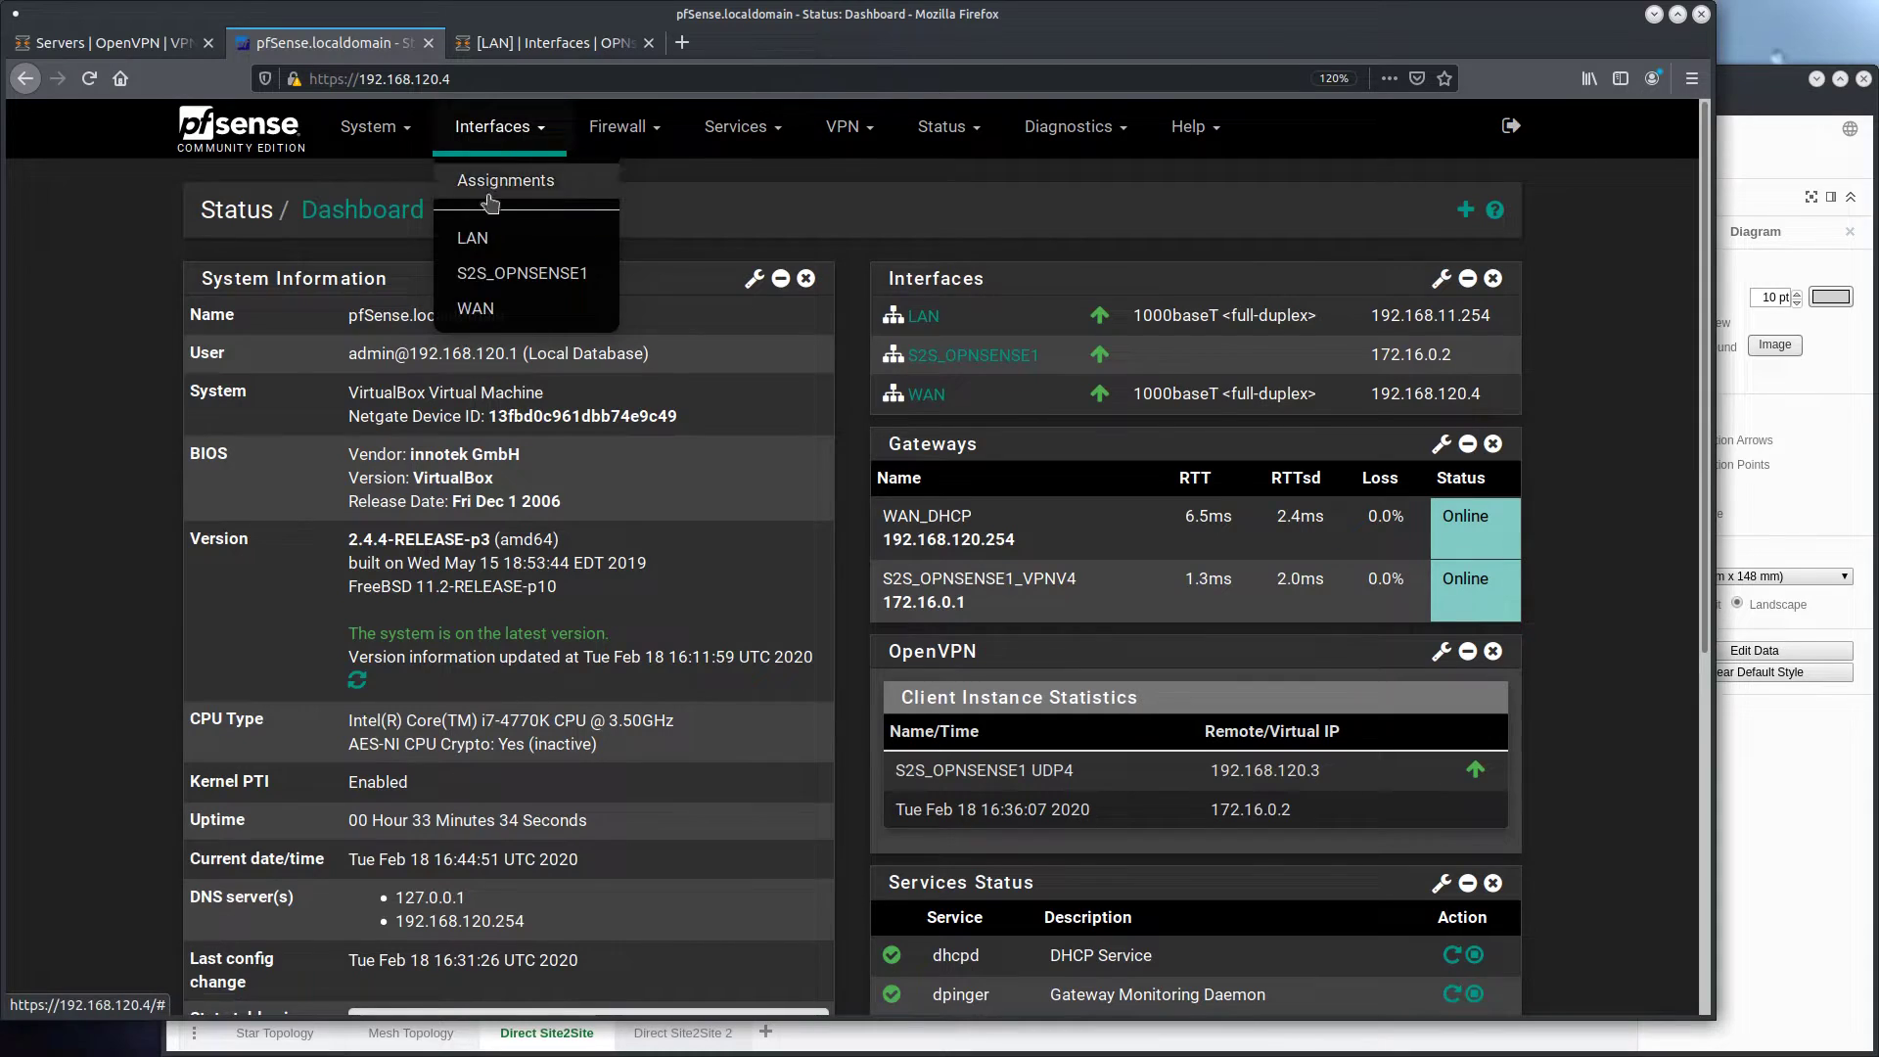
left_click(517, 277)
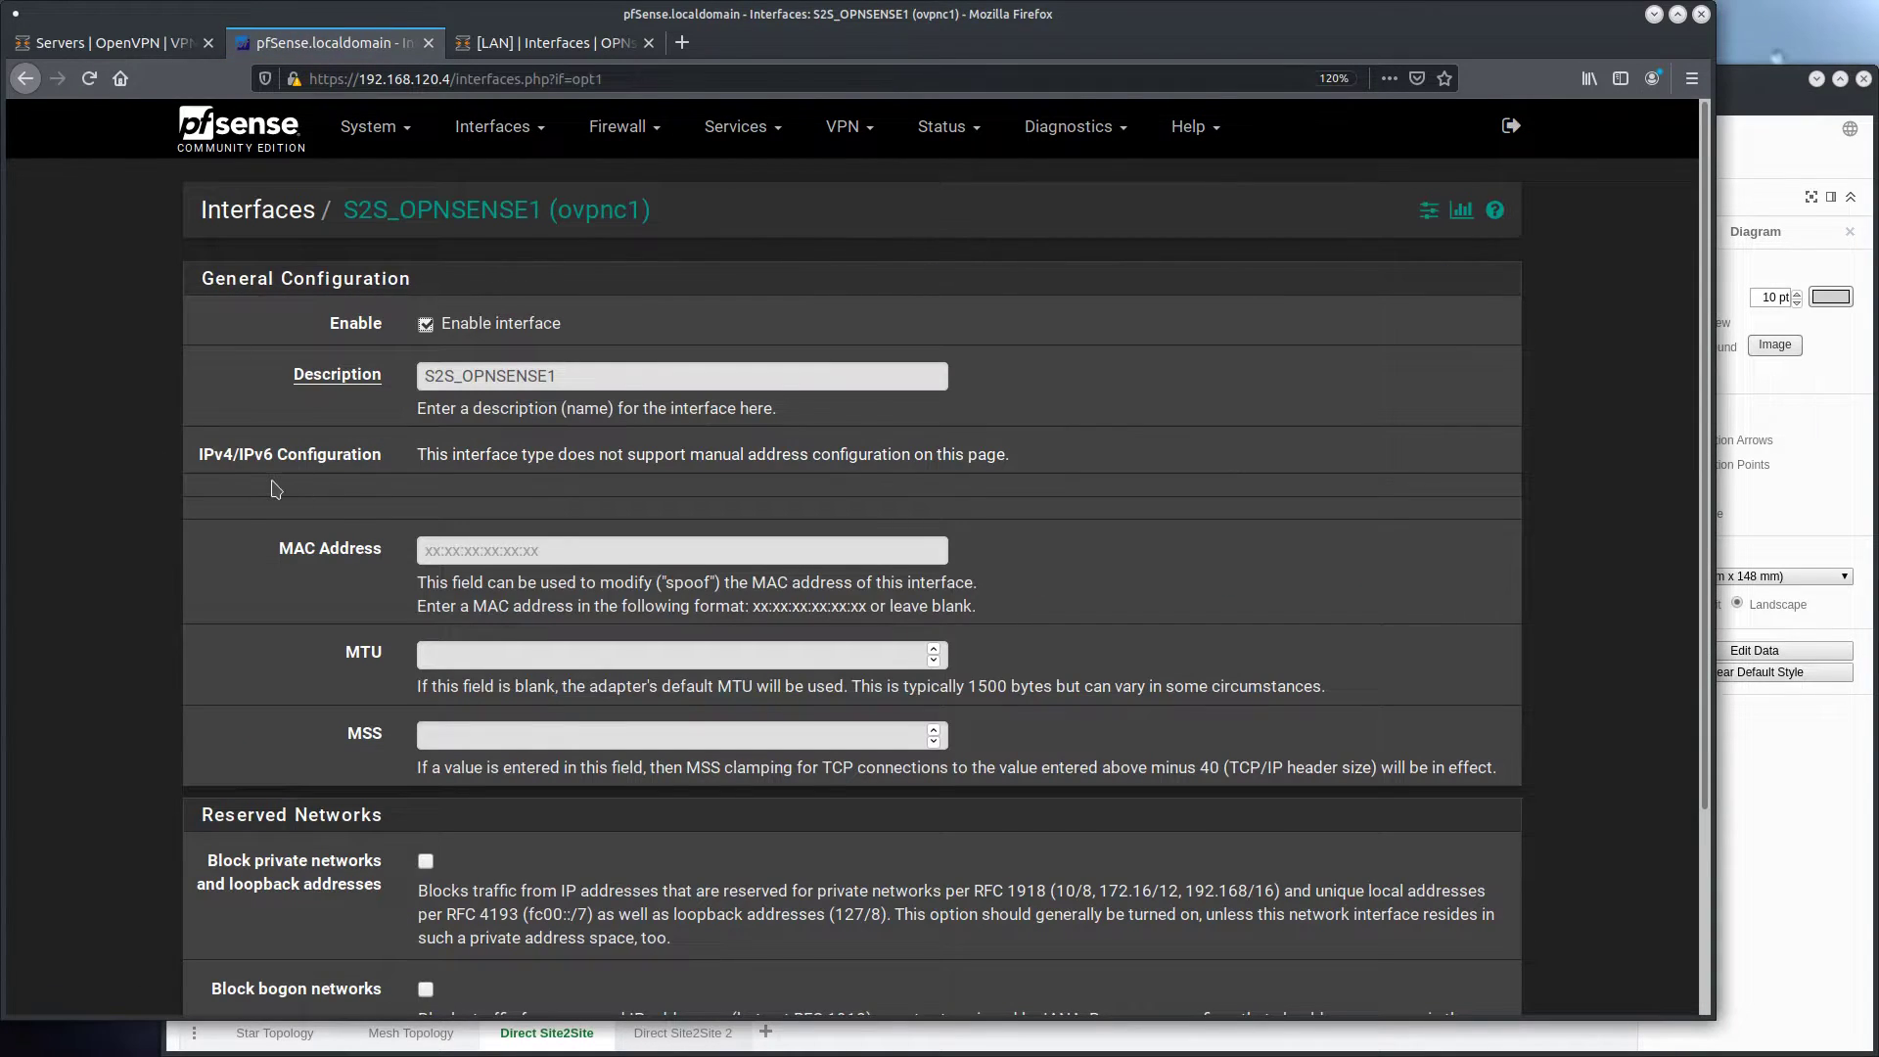
scroll(147, 514, "down", 3)
left_click(471, 895)
left_click(1394, 301)
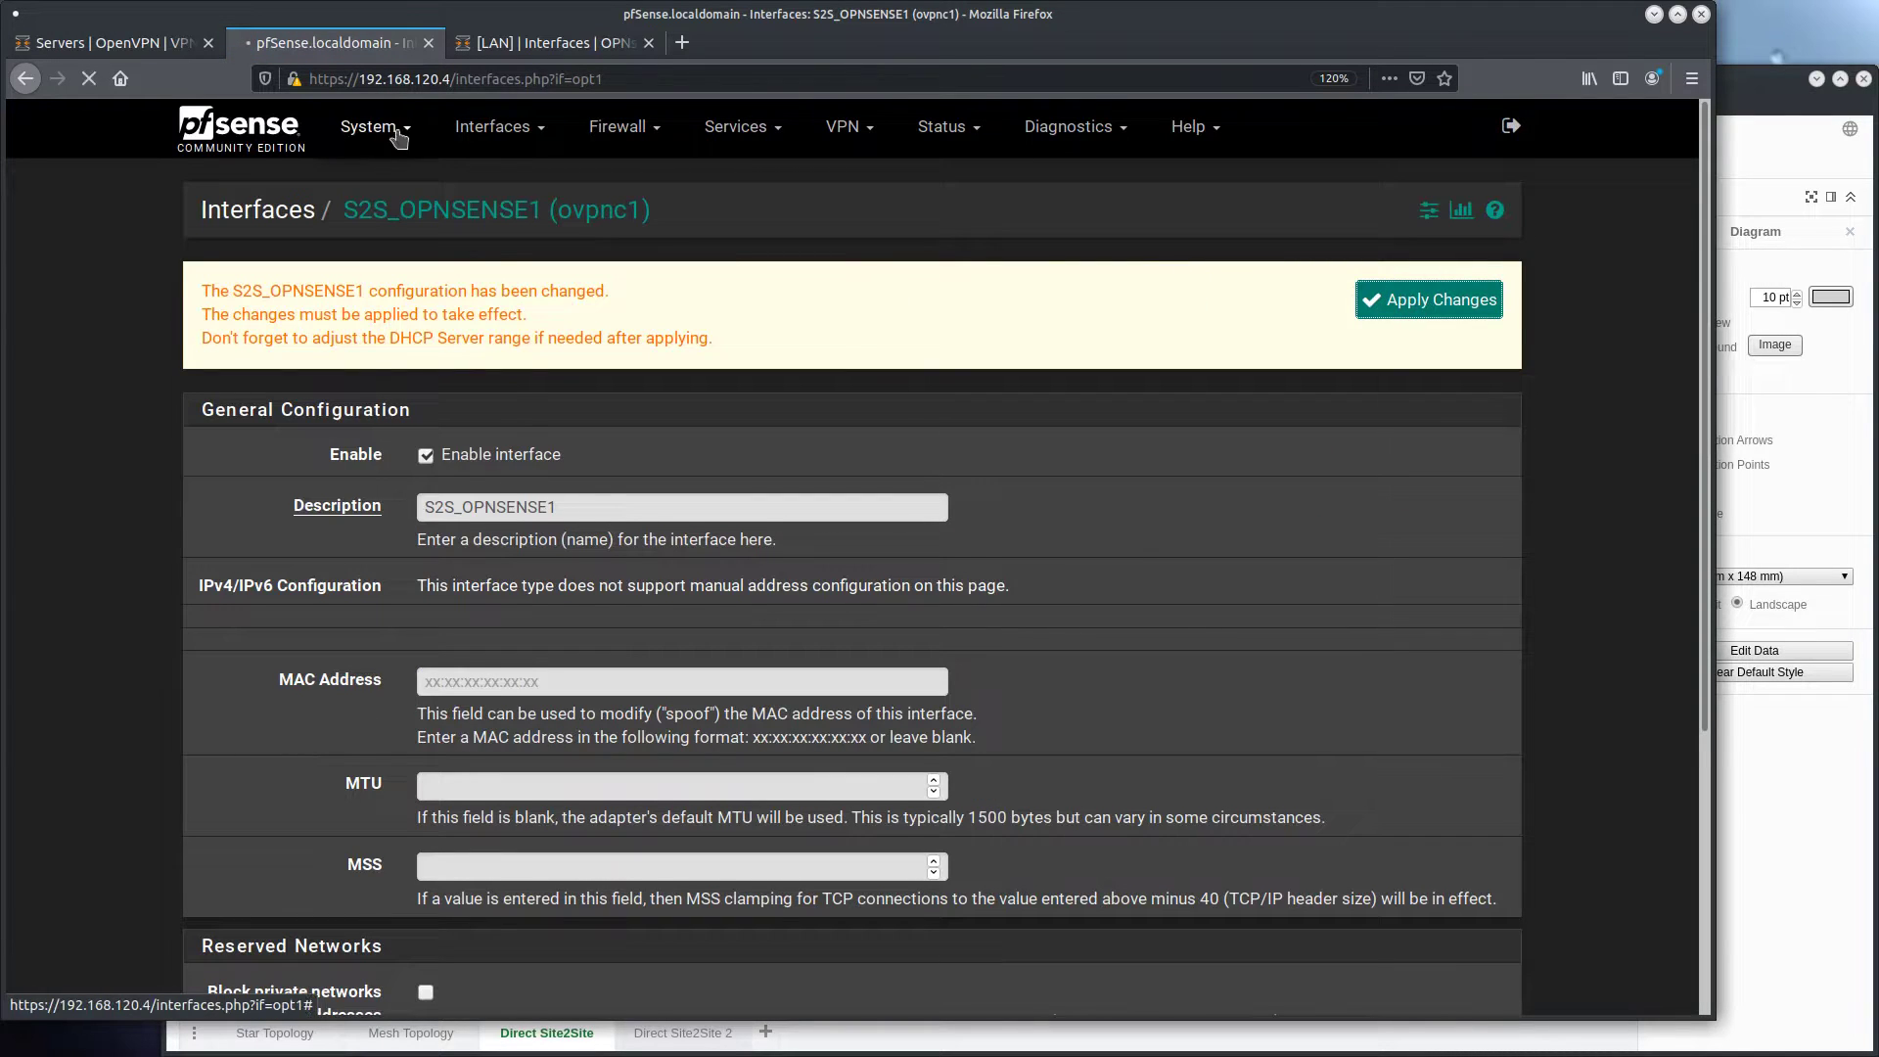
Save the S2S_OPNSENSE1_VPNV4 gateway in pfSense's routing settings with its current values and apply the changes
left_click(375, 128)
left_click(432, 402)
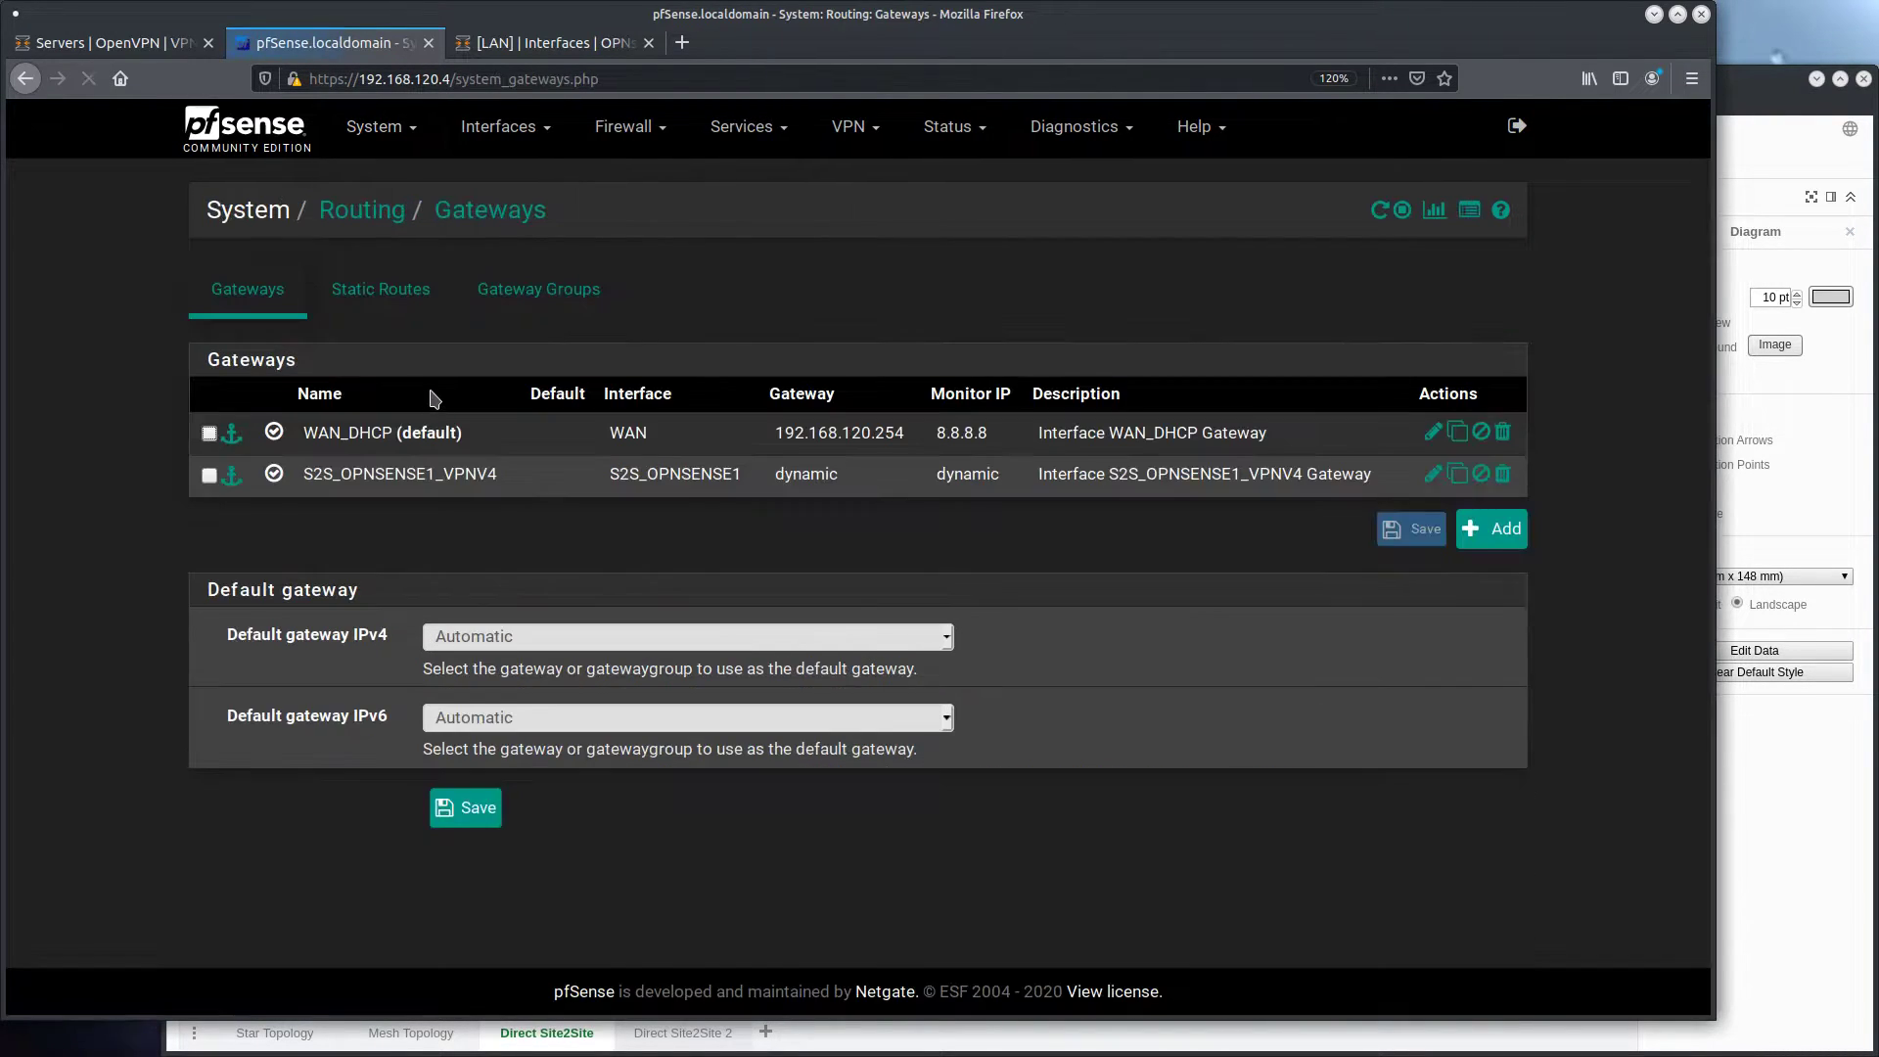
left_click(1432, 475)
scroll(470, 685, "down", 5)
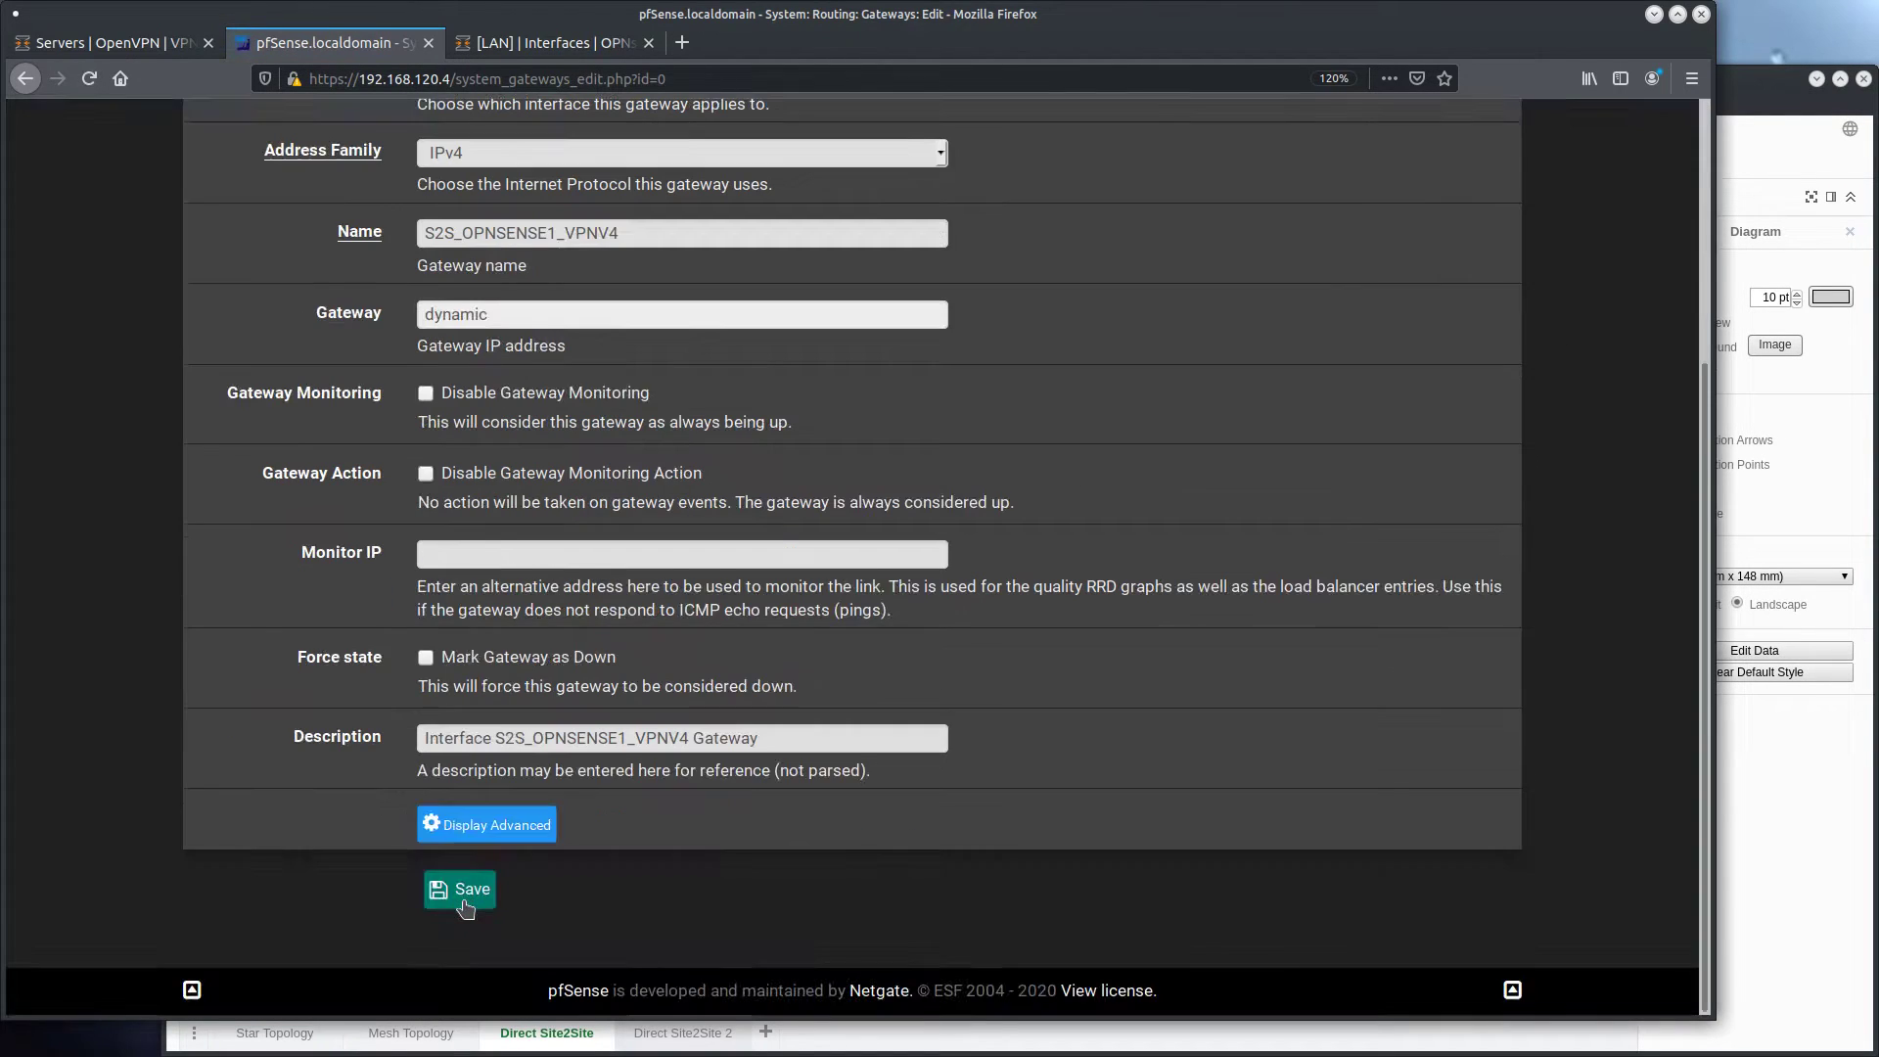
left_click(468, 891)
left_click(1427, 302)
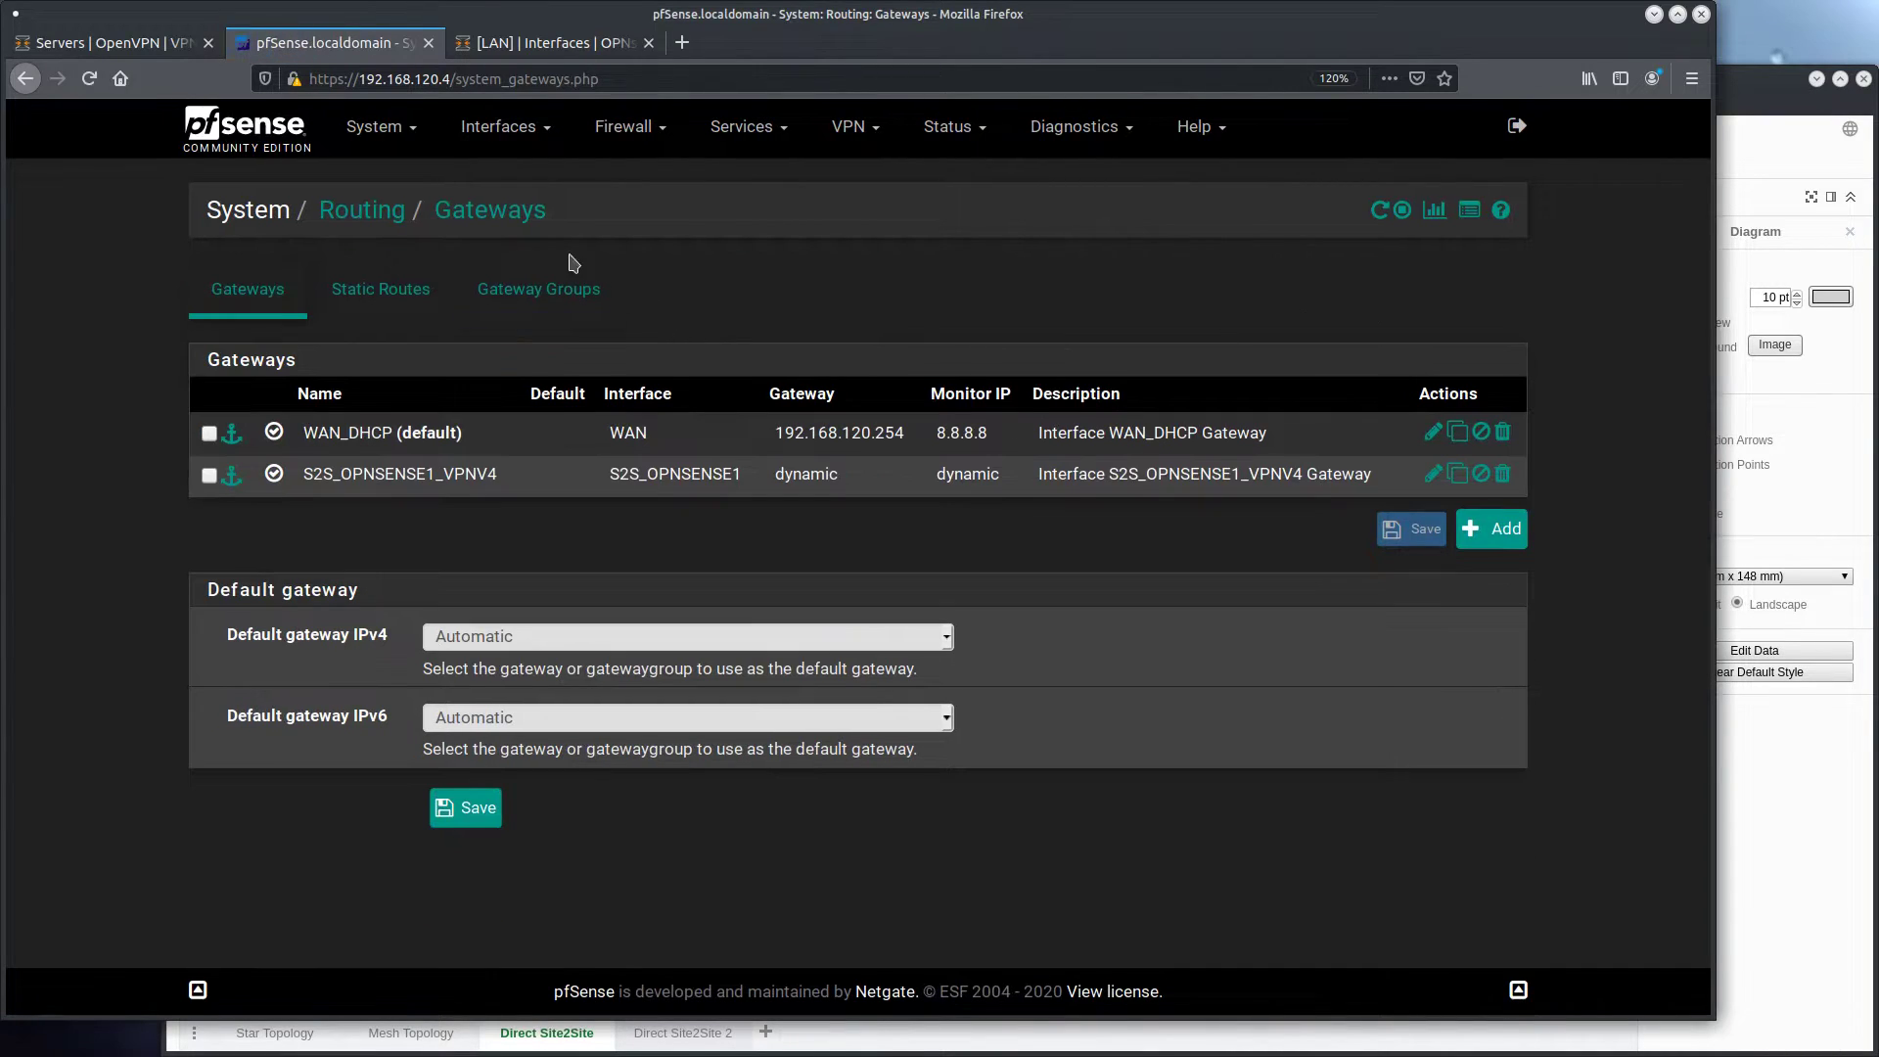
Restart the S2S_OPNSENSE1 OpenVPN client service from the pfSense dashboard and check the VPN gateway's status there
left_click(249, 141)
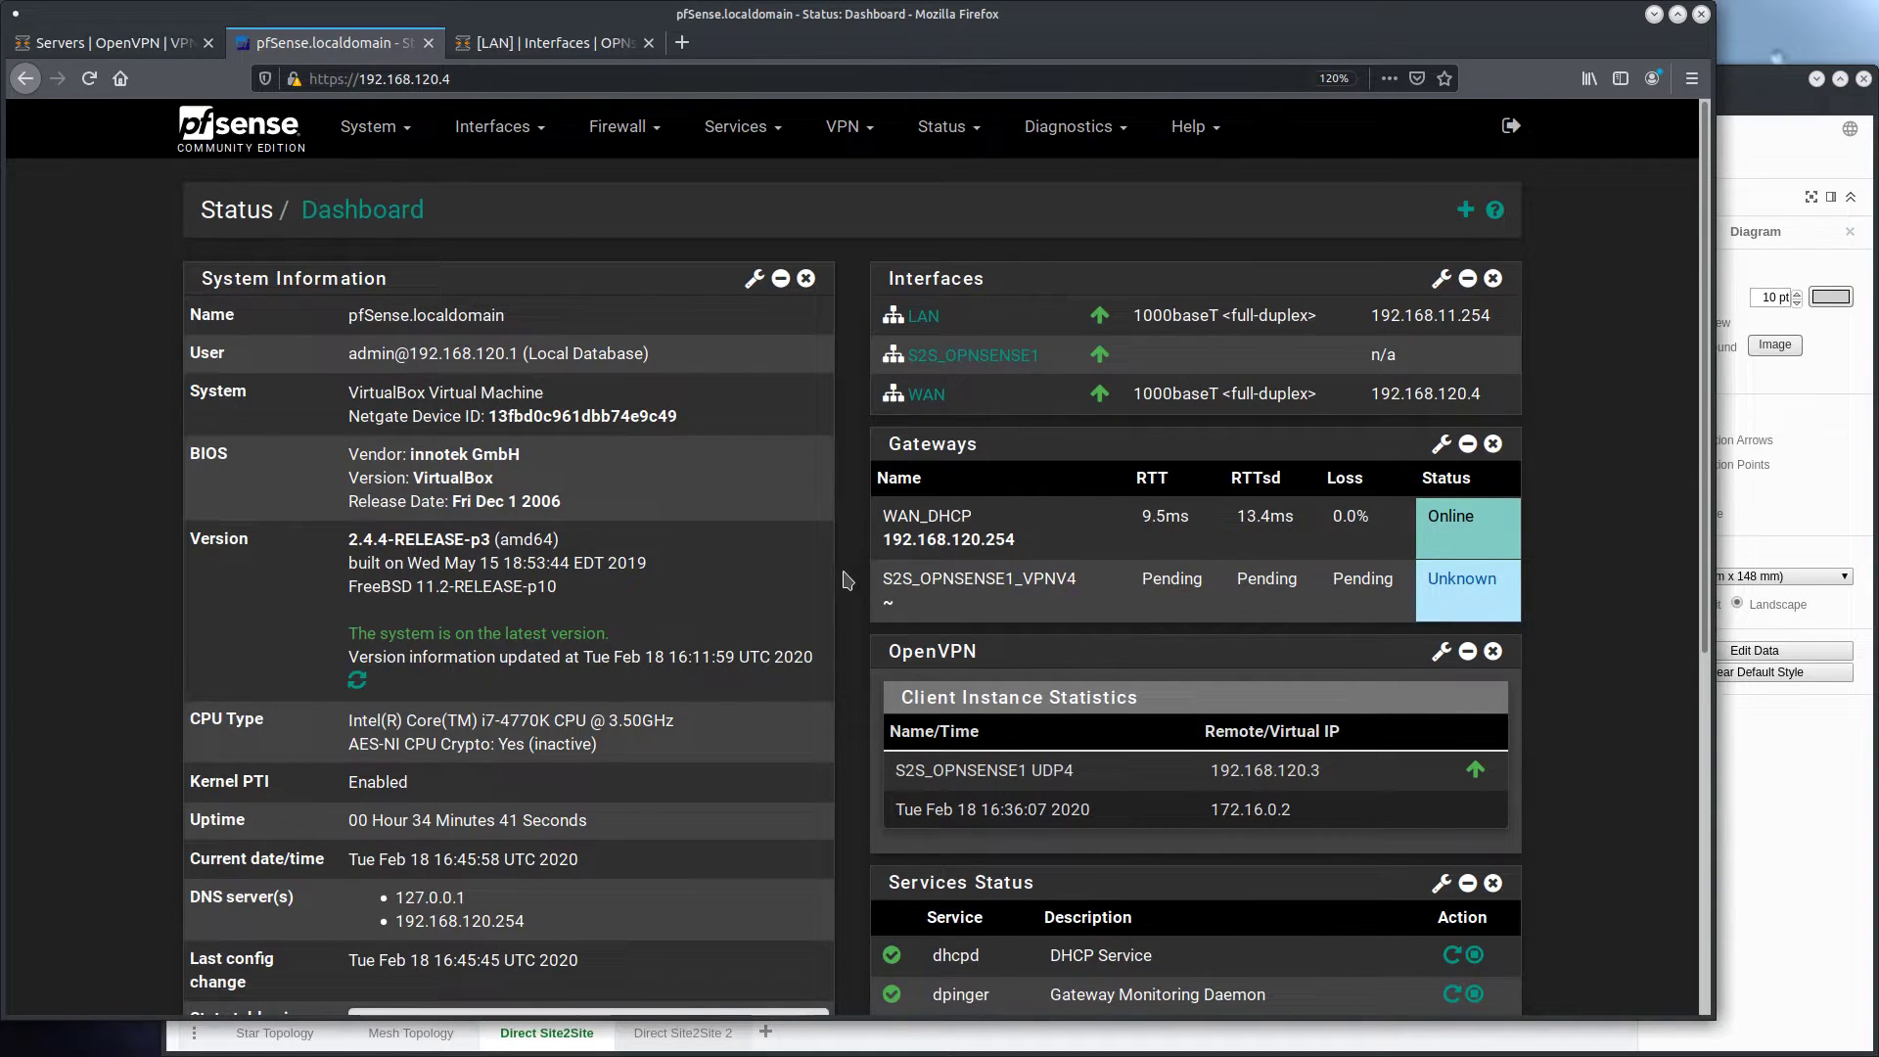
scroll(851, 587, "down", 5)
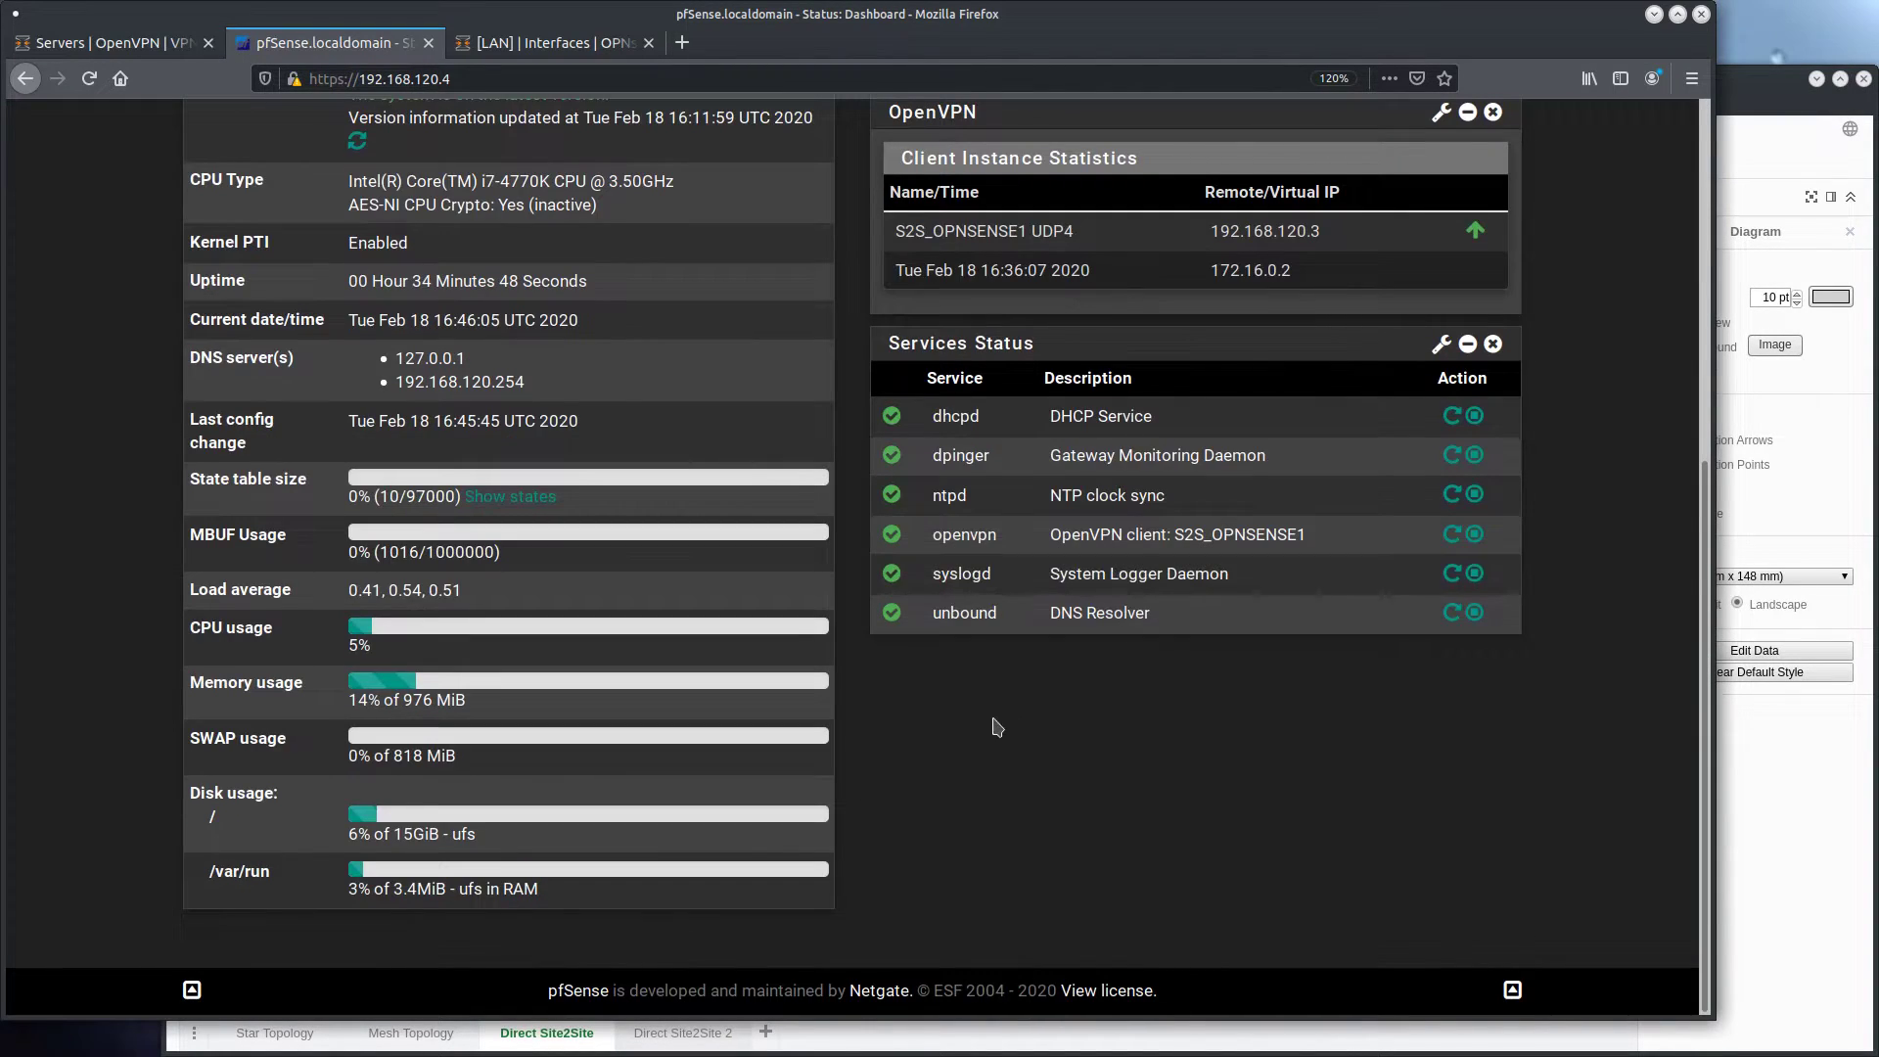
left_click(1454, 539)
scroll(851, 685, "down", 5)
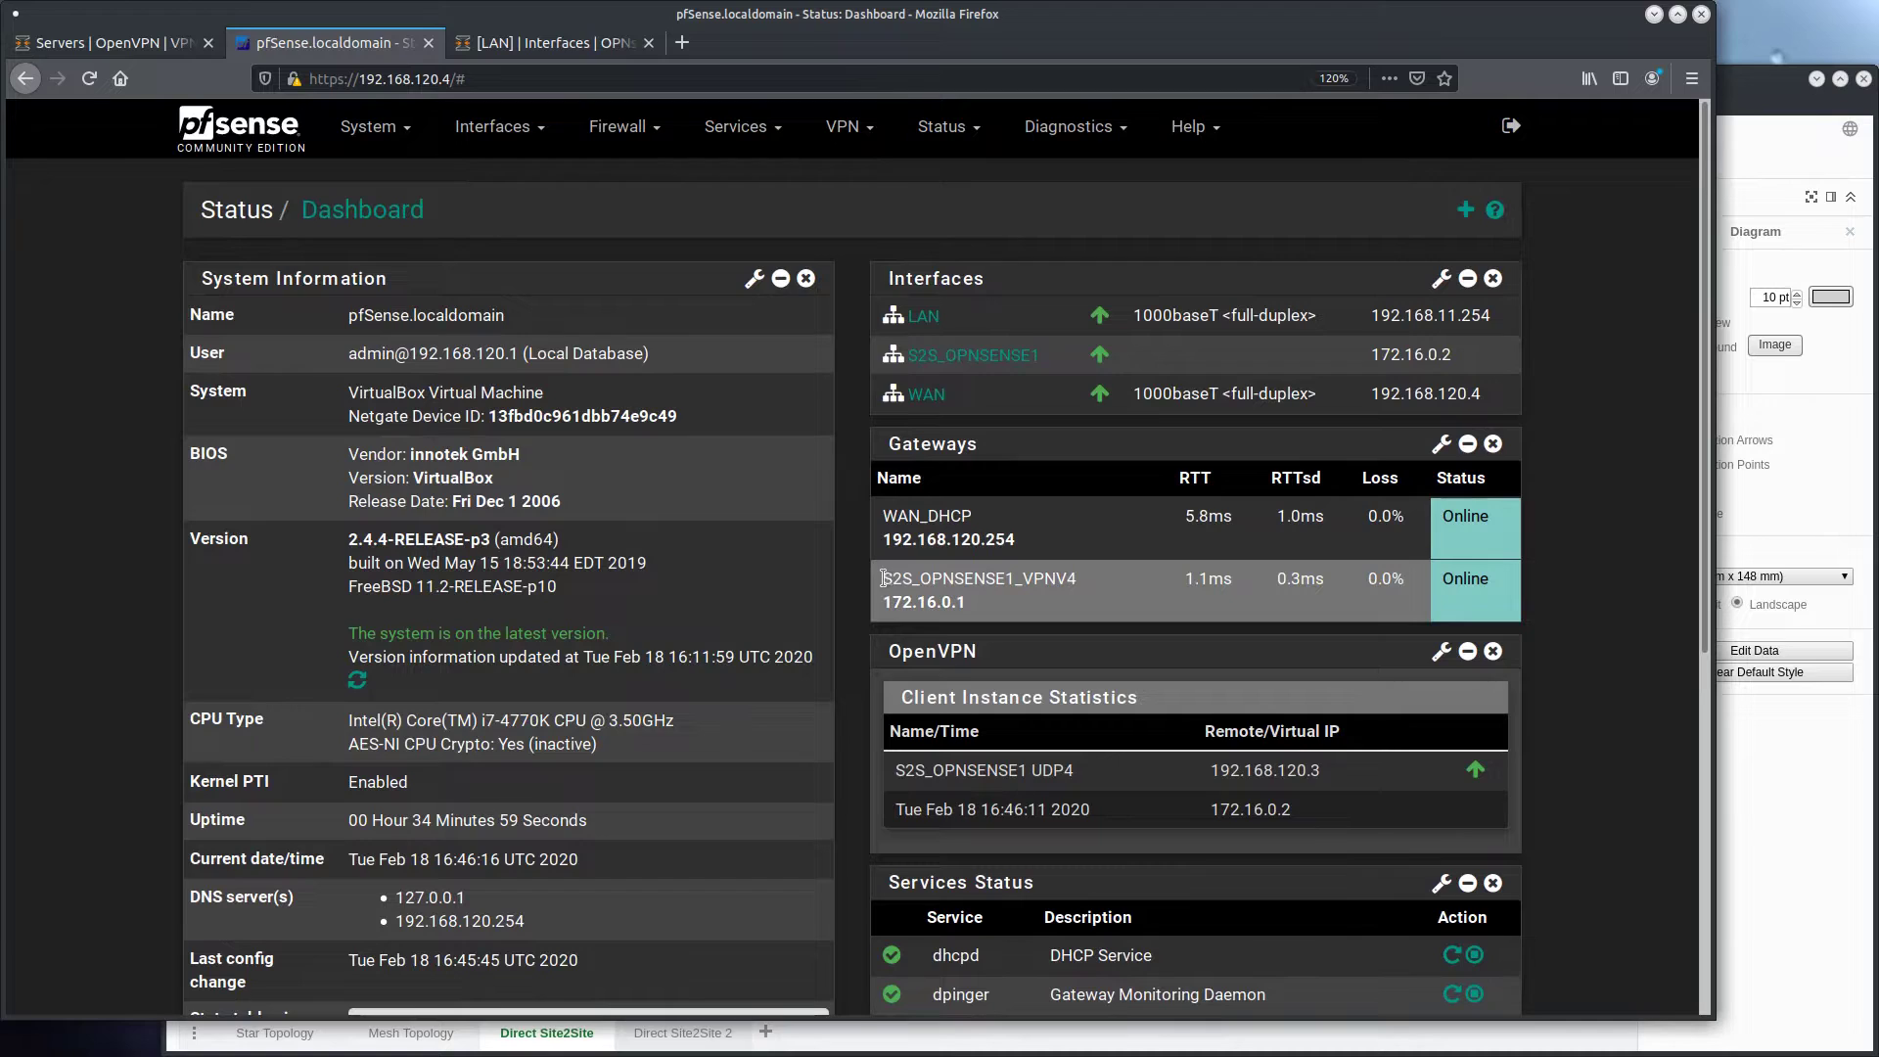
left_click_drag(883, 578, 1053, 611)
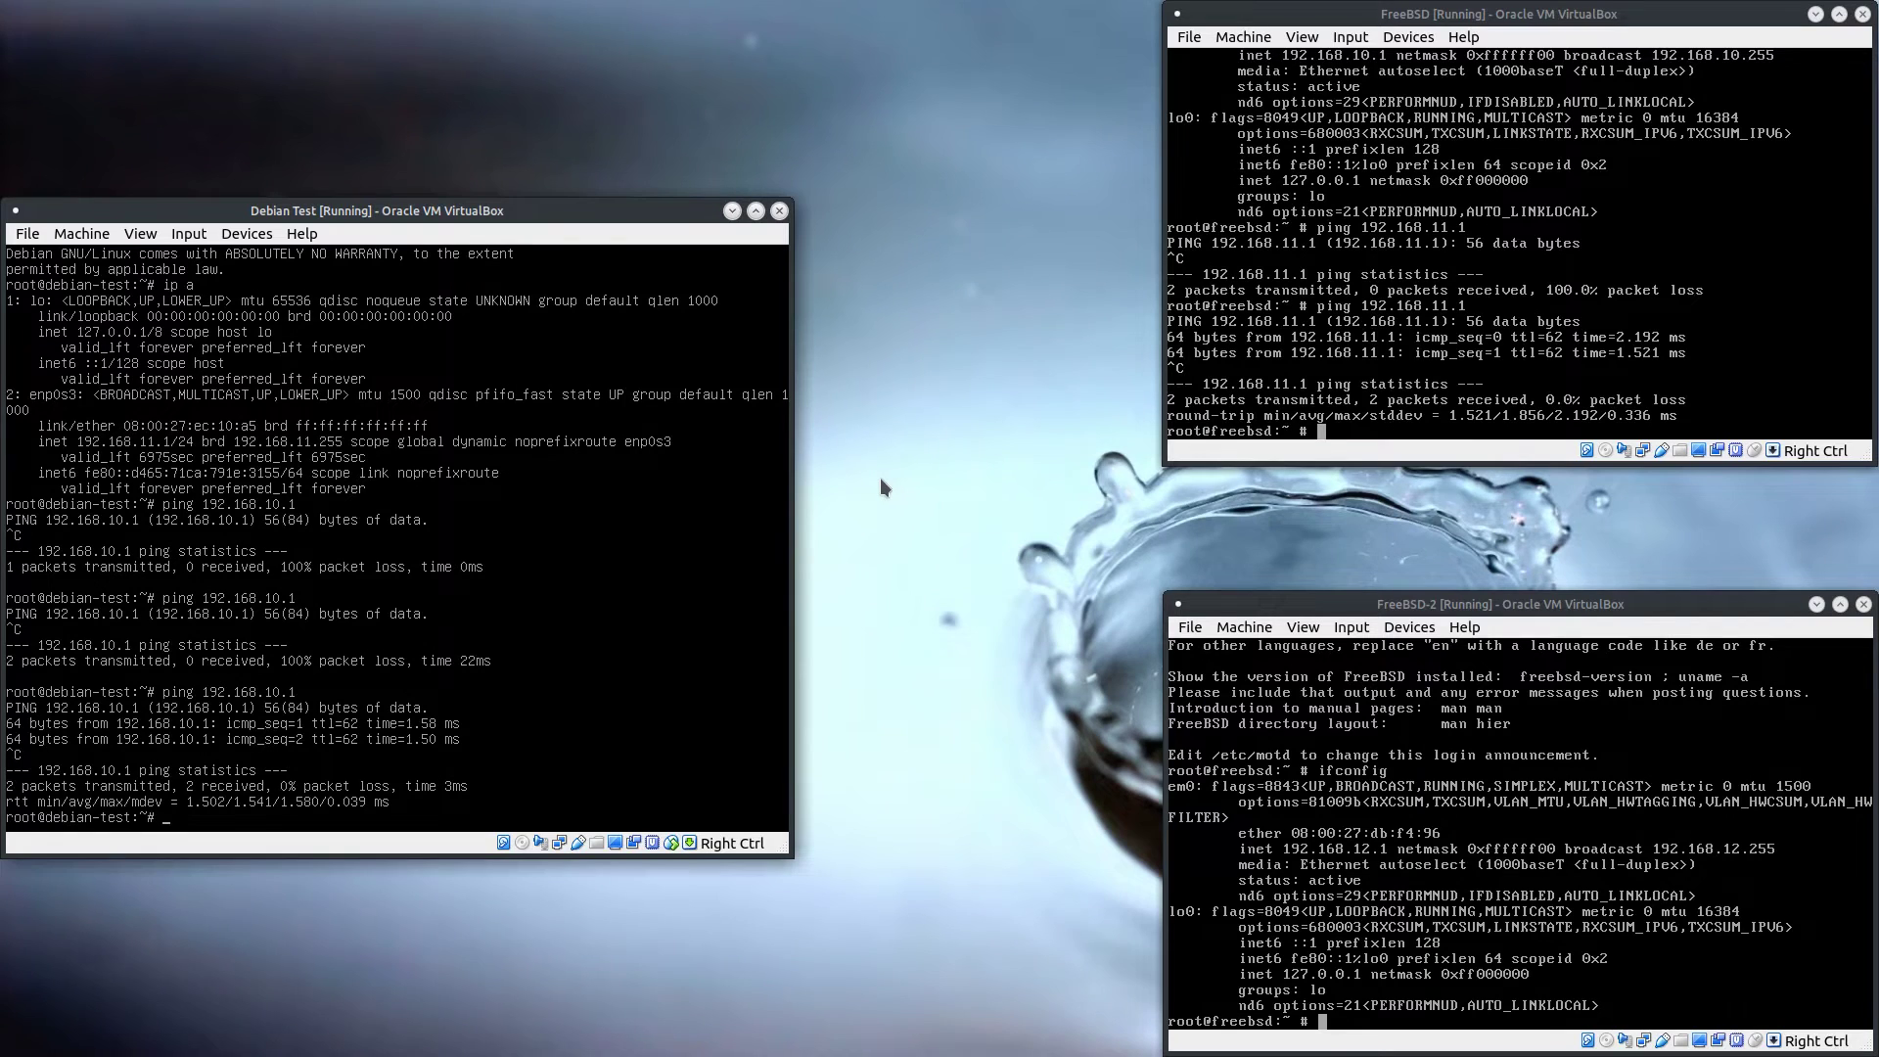
Switch to the VirtualBox test machines and ping 192.168.10.1 from the Debian host
left_click(1455, 158)
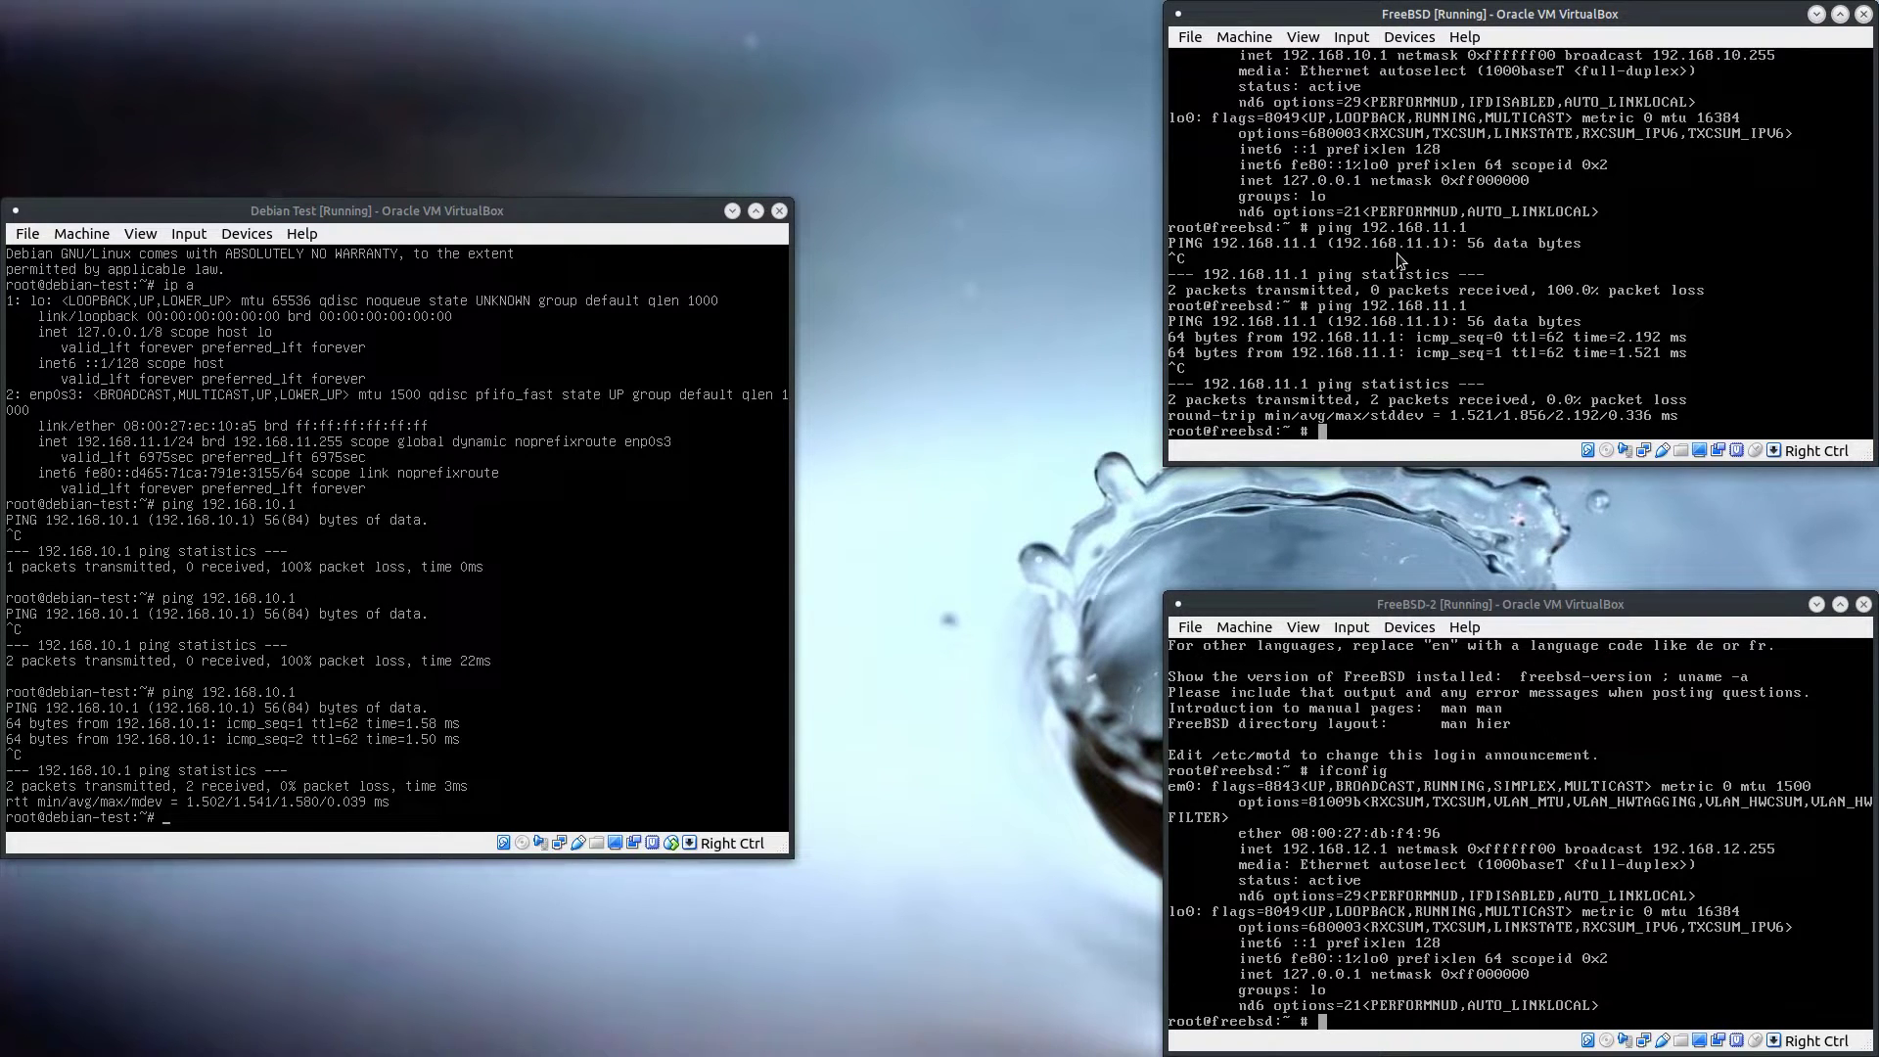
key("Up")
left_click_drag(456, 206, 650, 173)
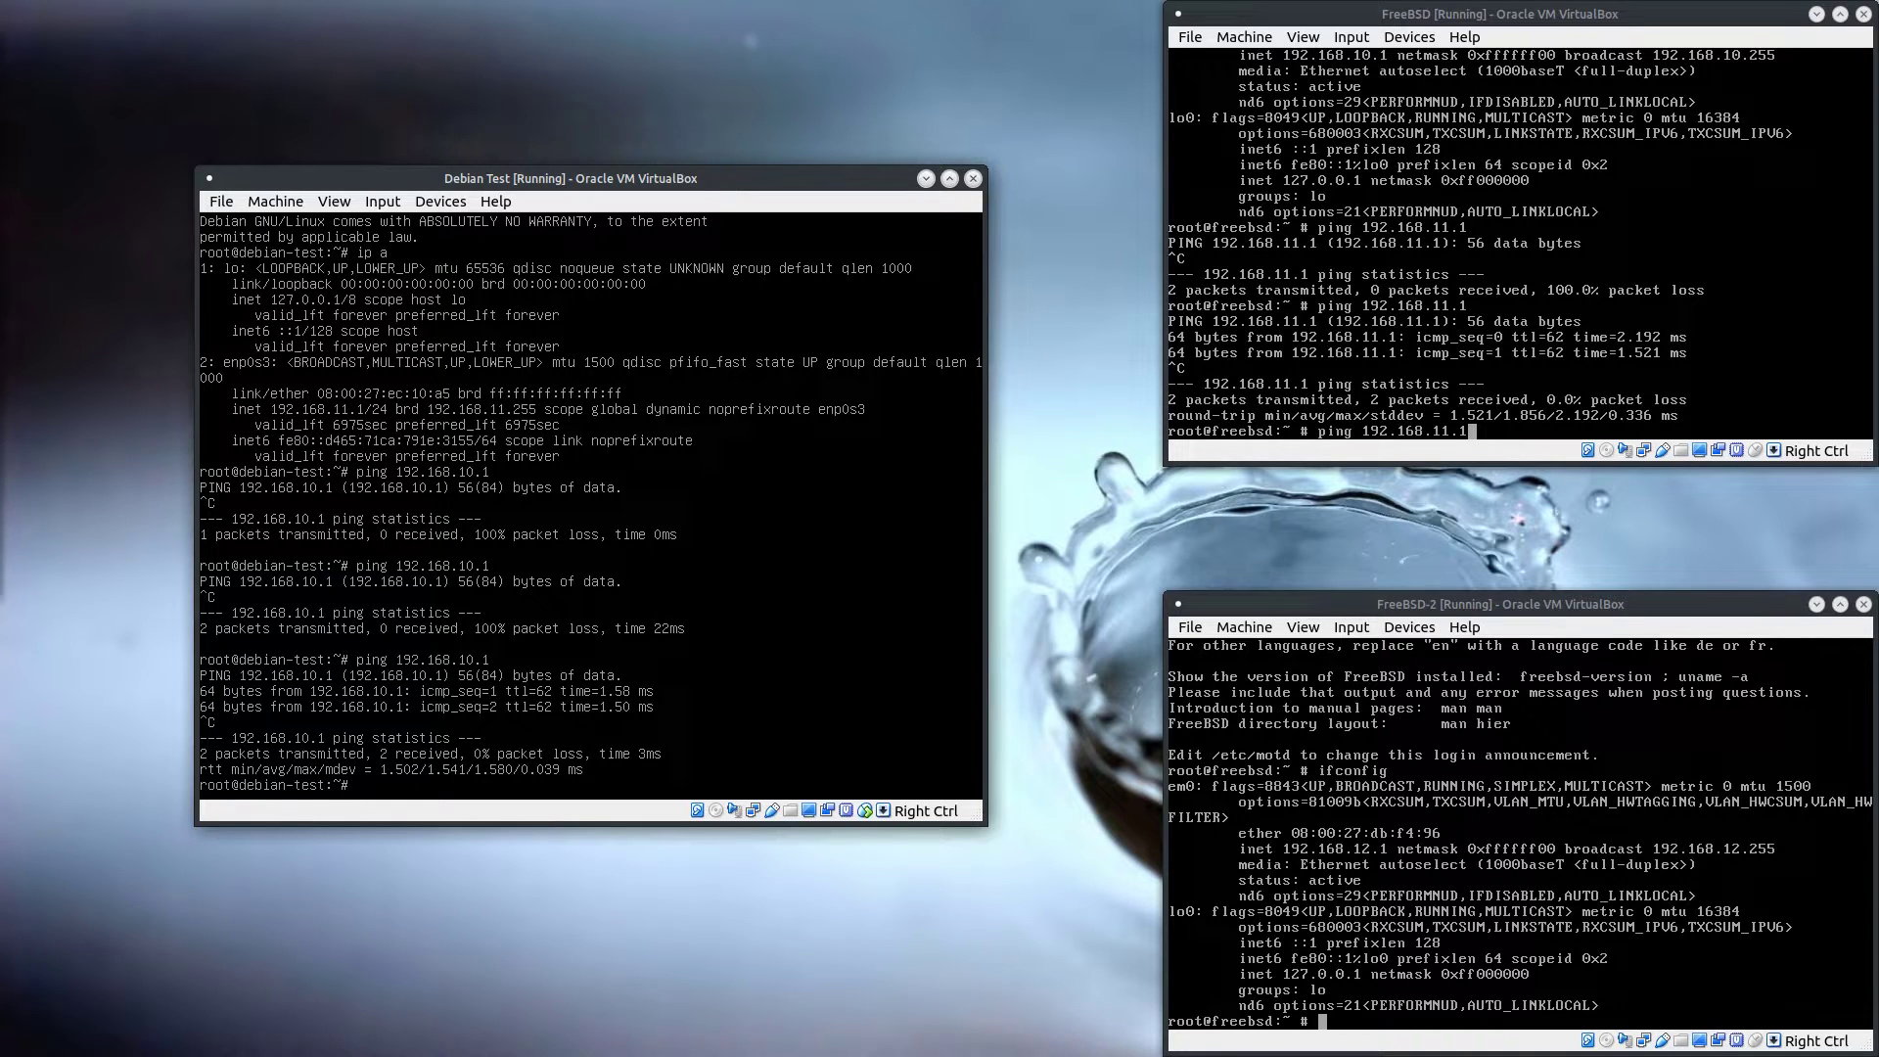
key("Up")
key("Return")
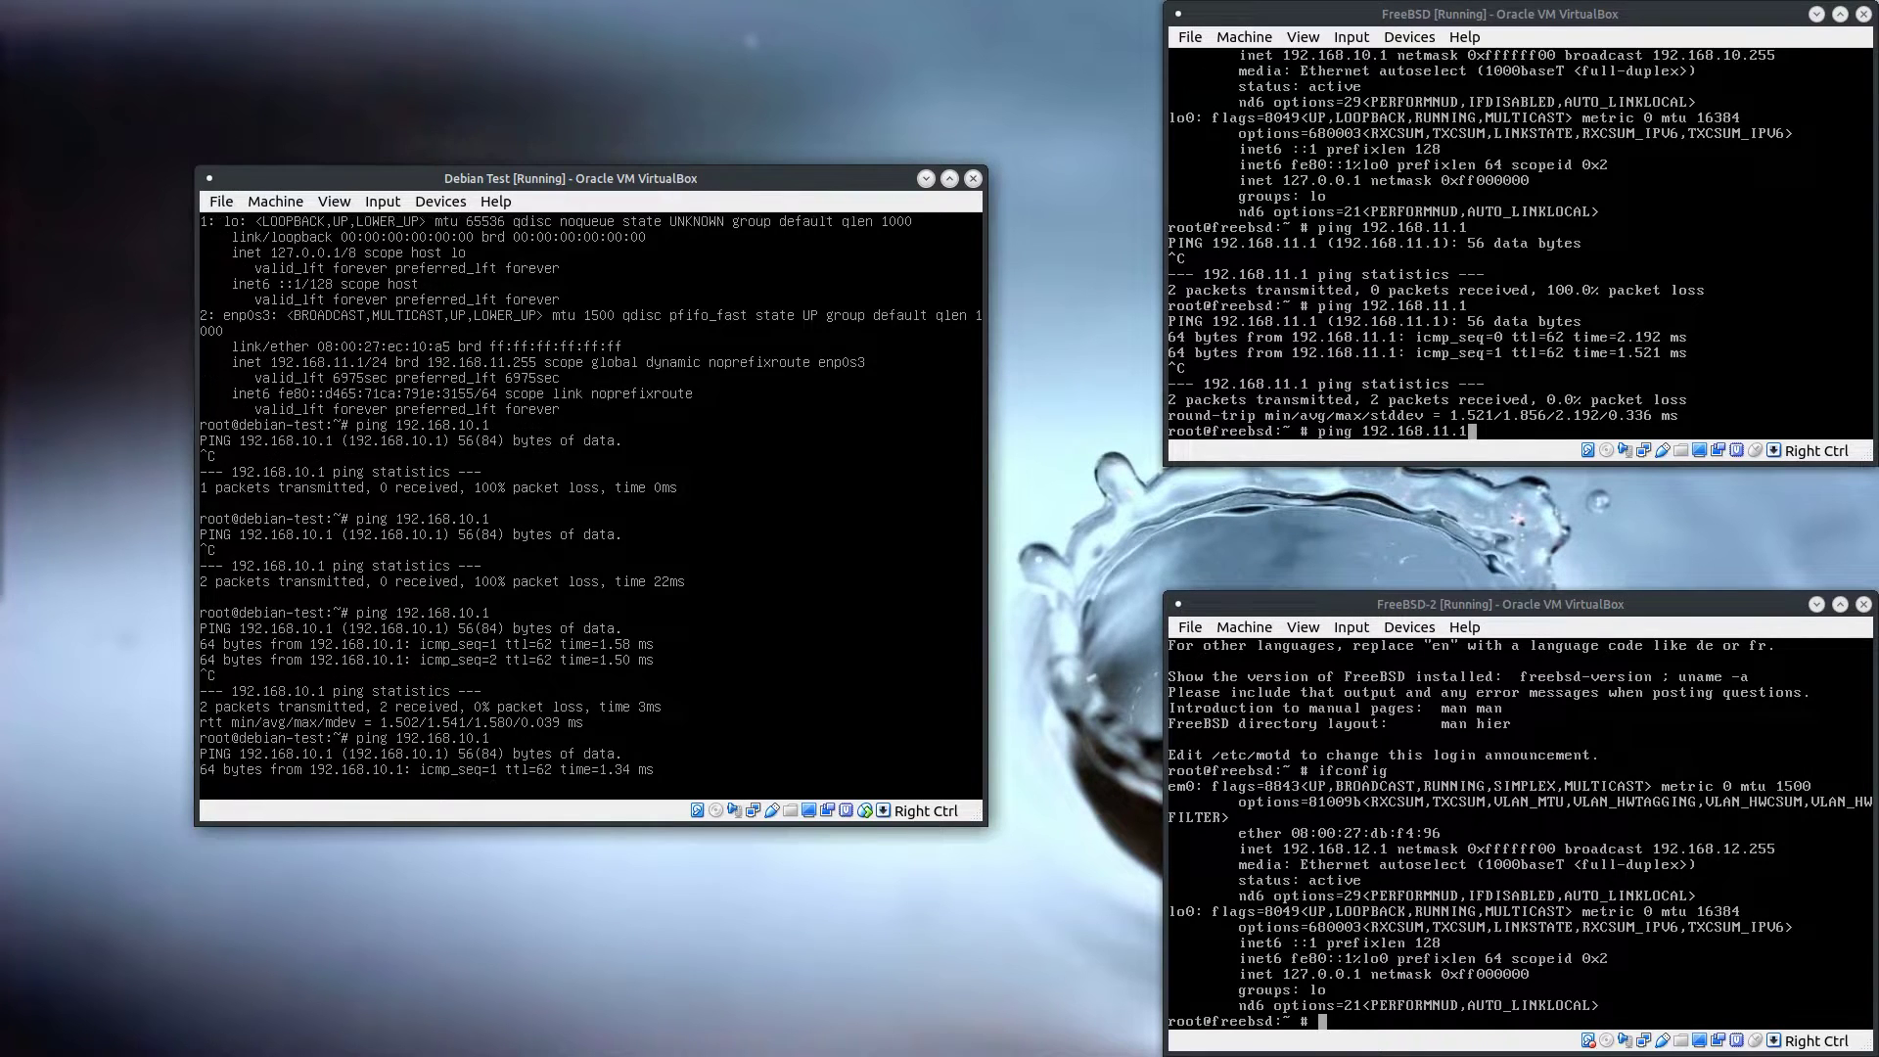
Ping 192.168.11.1 from the FreeBSD host on the 192.168.10.0 network
left_click(1390, 293)
key("Up")
key("Up")
key("Return")
key("Return")
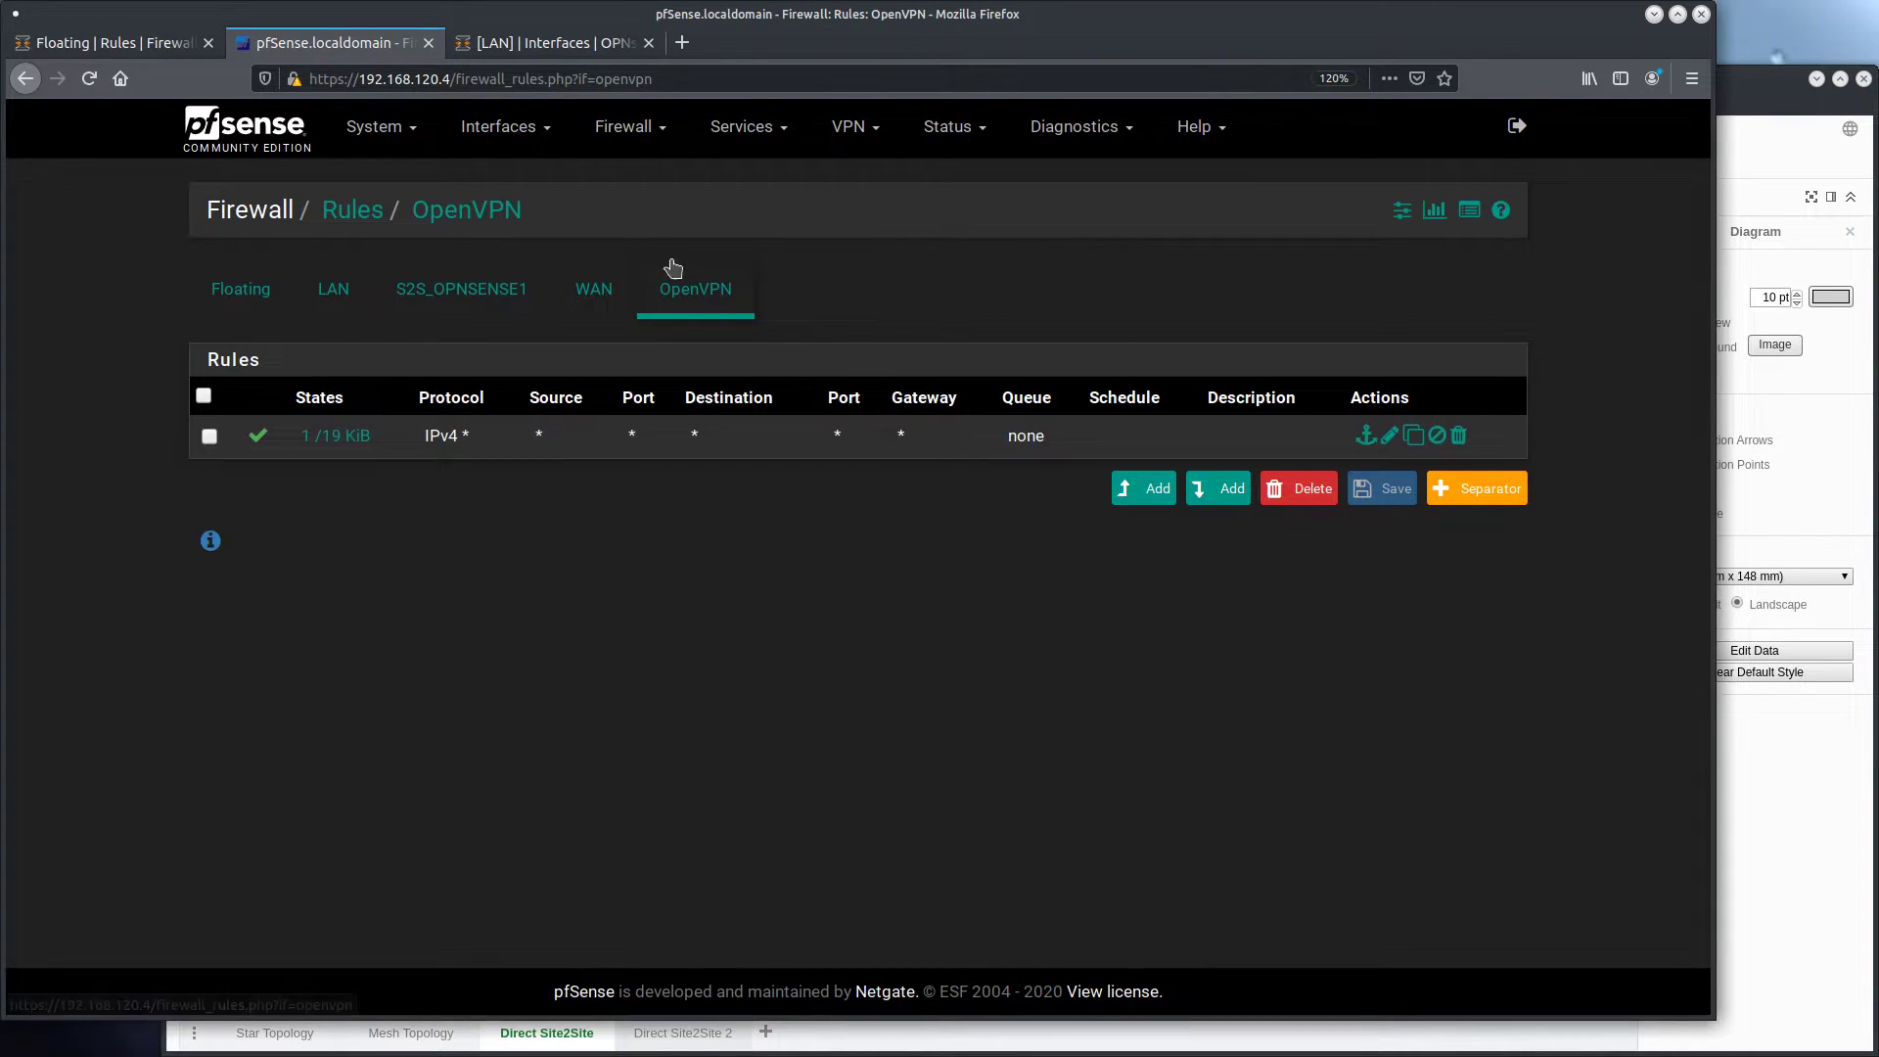
Open the states of pfSense's OpenVPN any-to-any rule and examine the ICMP entry's interface, source and destination
left_click(334, 435)
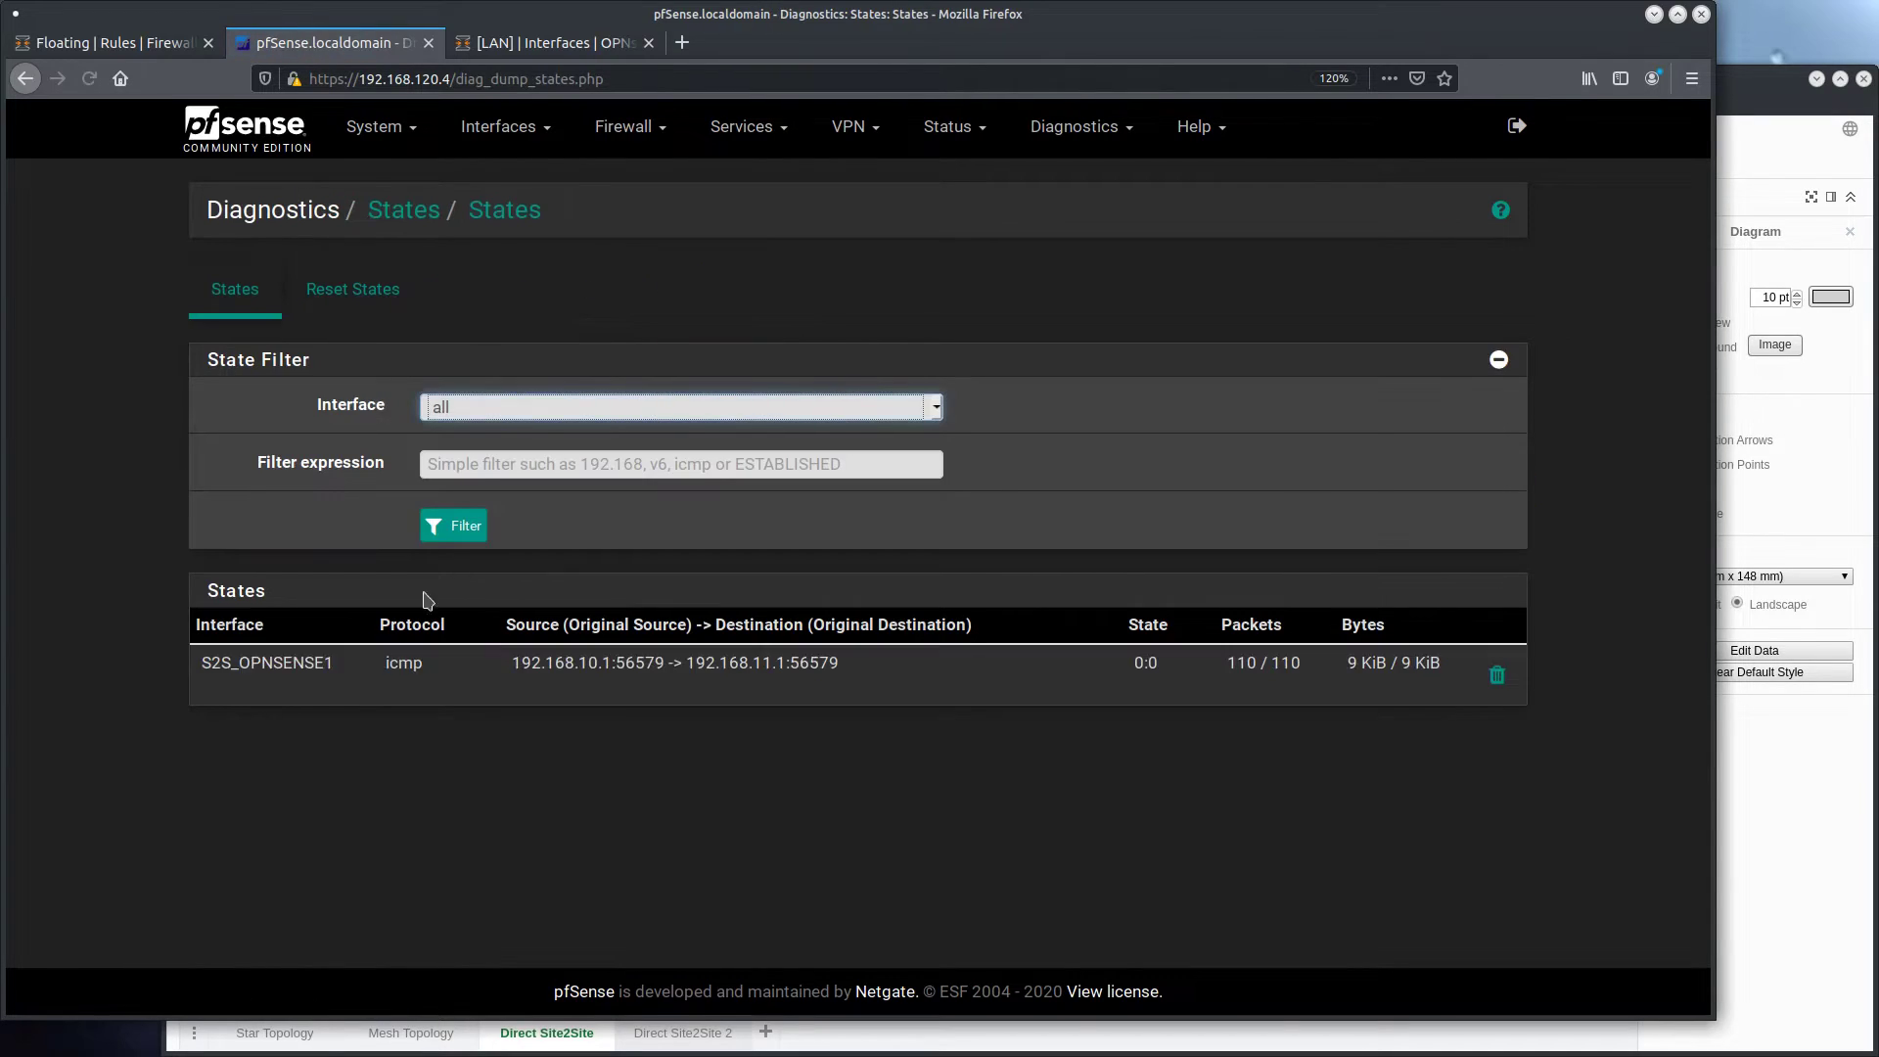
left_click_drag(211, 664, 861, 675)
left_click(861, 678)
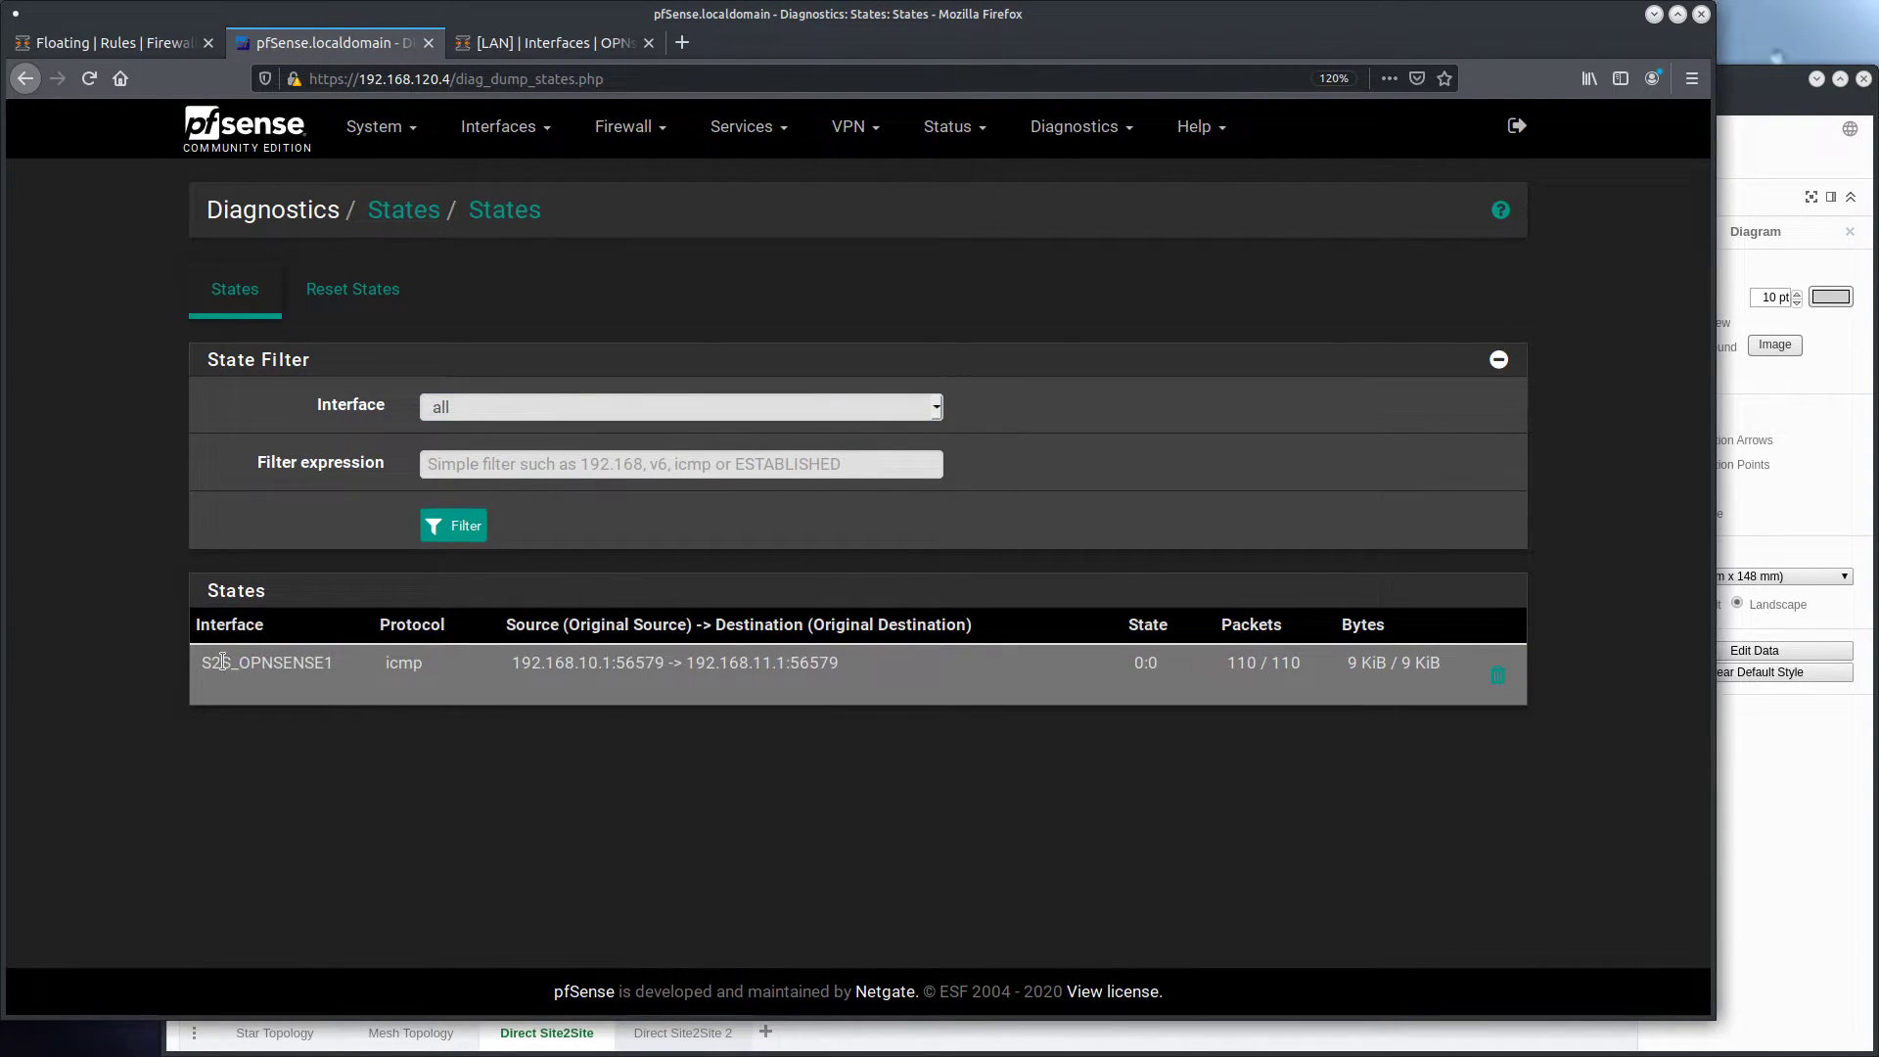
left_click_drag(204, 666, 844, 667)
key("ctrl+c")
left_click(341, 672)
left_click(450, 673)
left_click(774, 746)
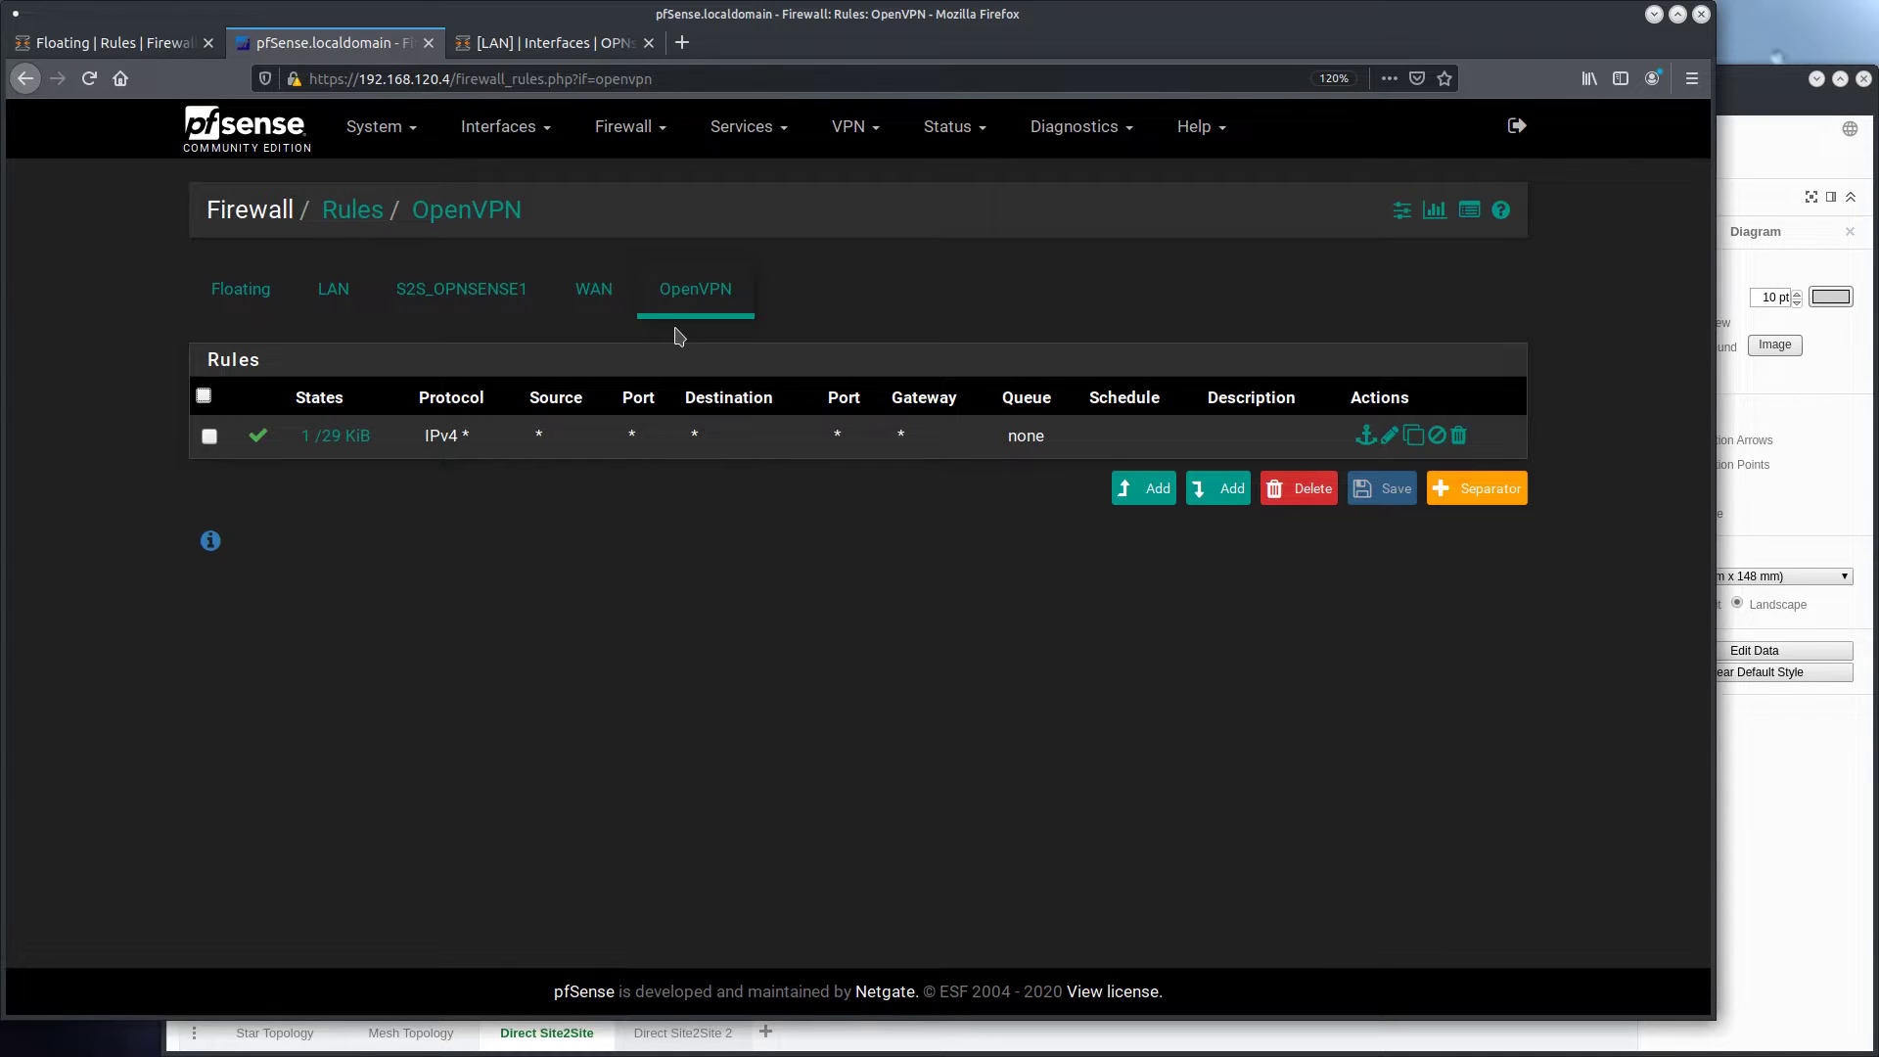
Start a new top-most firewall rule on pfSense's OpenVPN interface with action Reject, address family IPv4 and protocol ICMP
left_click(1142, 492)
key("alt+Left")
left_click(1138, 495)
left_click(527, 314)
left_click(544, 388)
scroll(543, 382, "down", 3)
left_click(499, 456)
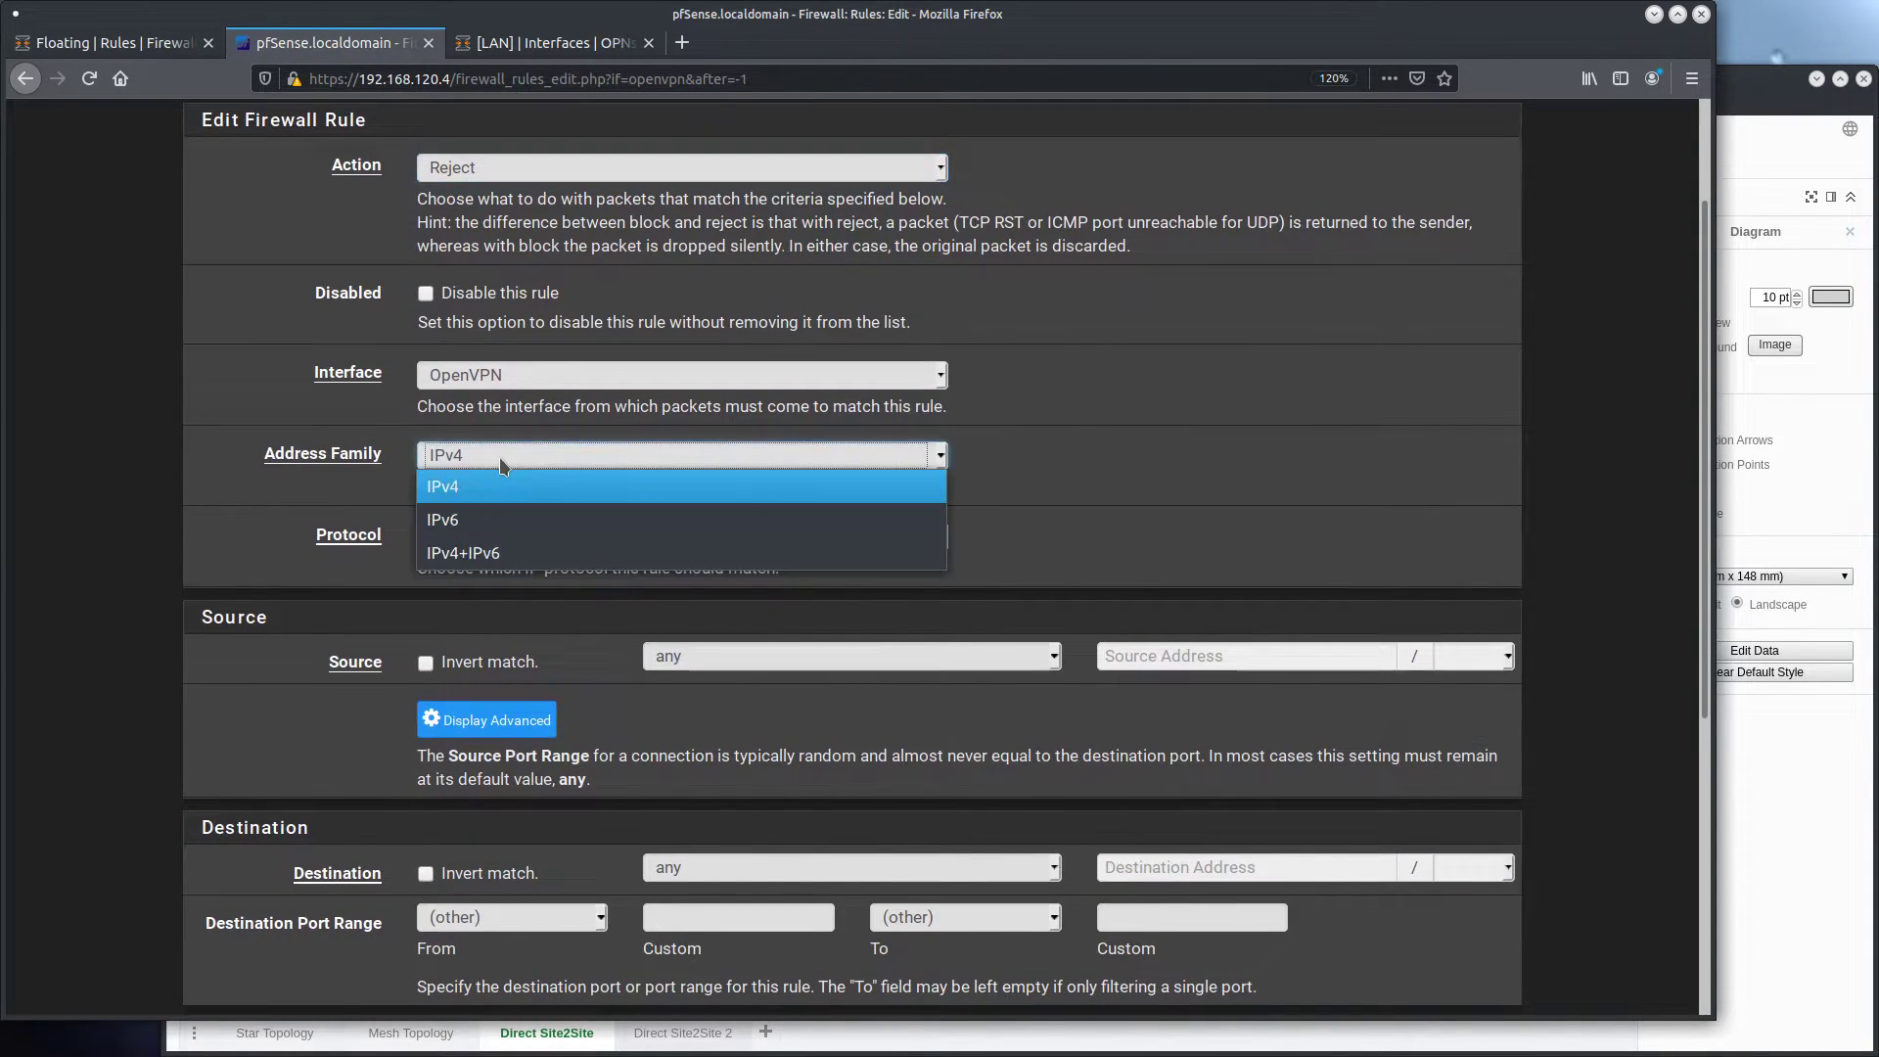
left_click(484, 479)
left_click(484, 538)
left_click(460, 701)
scroll(719, 560, "down", 3)
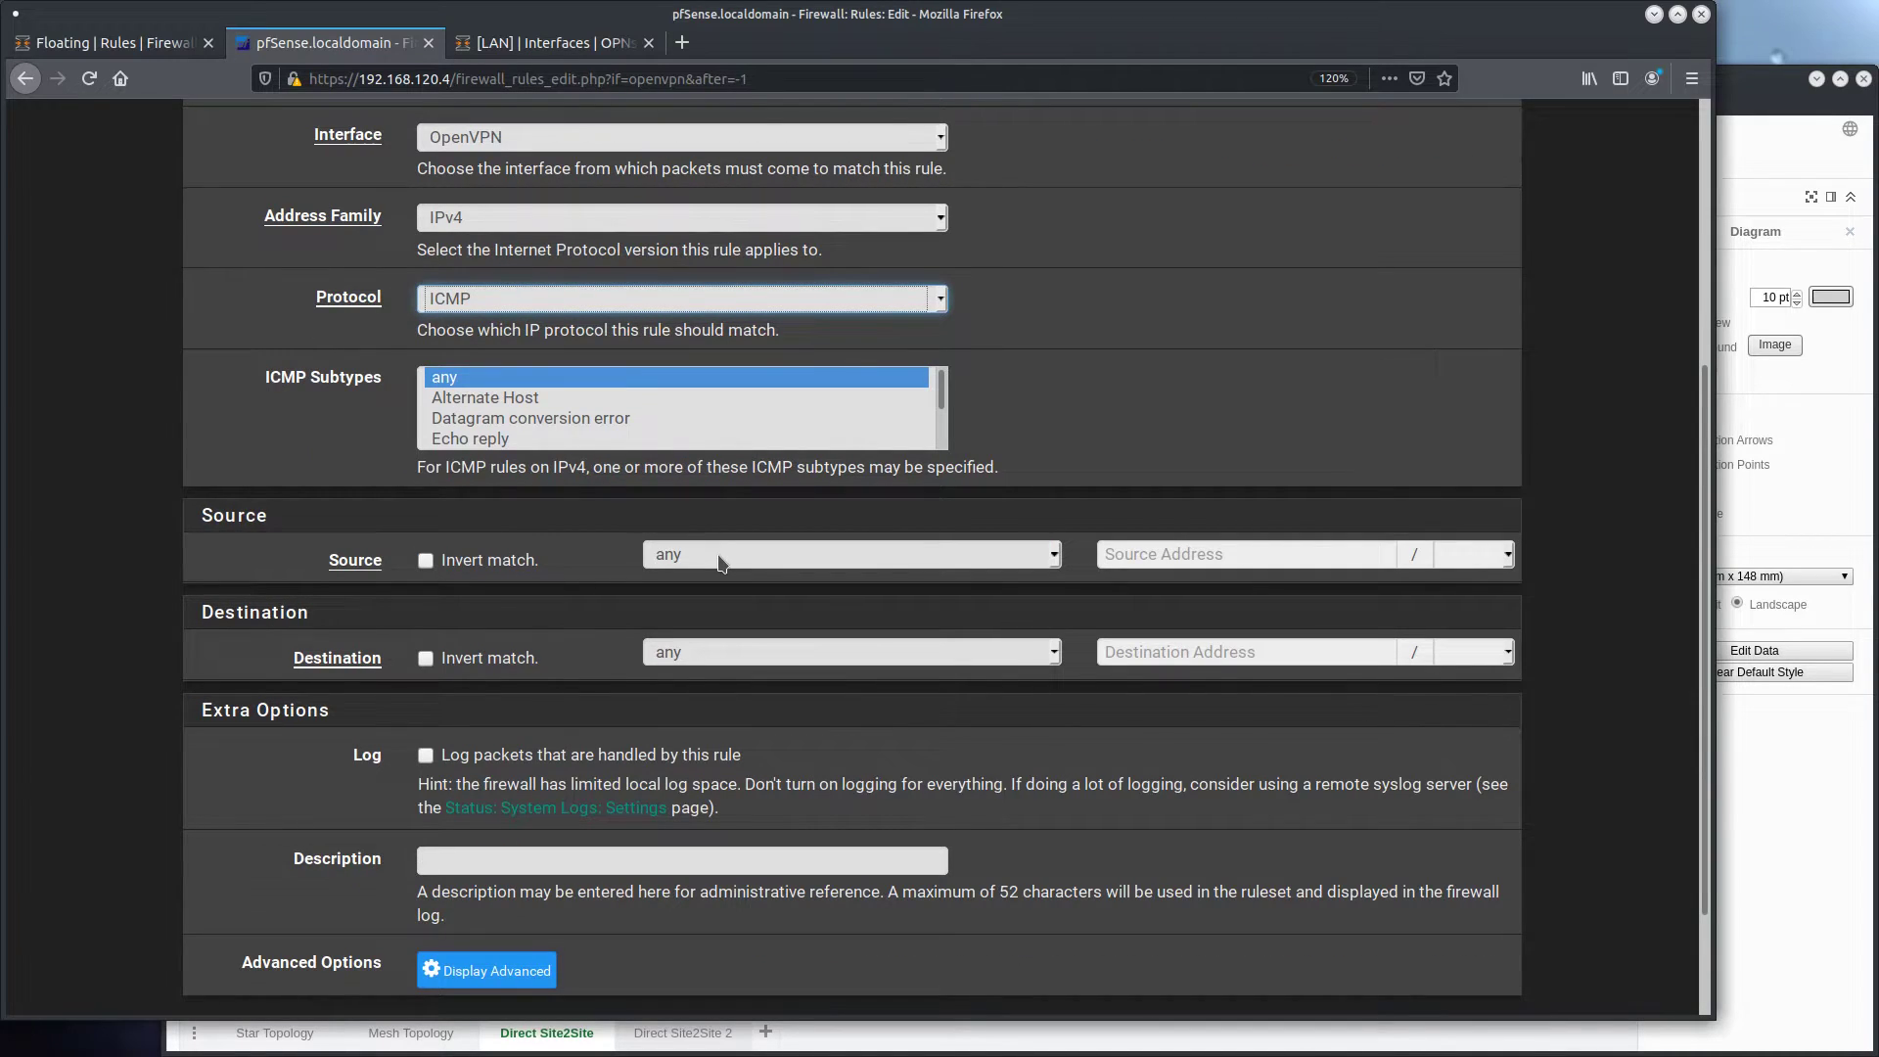
Set the rule's source to the single host 192.168.10.1
left_click(719, 561)
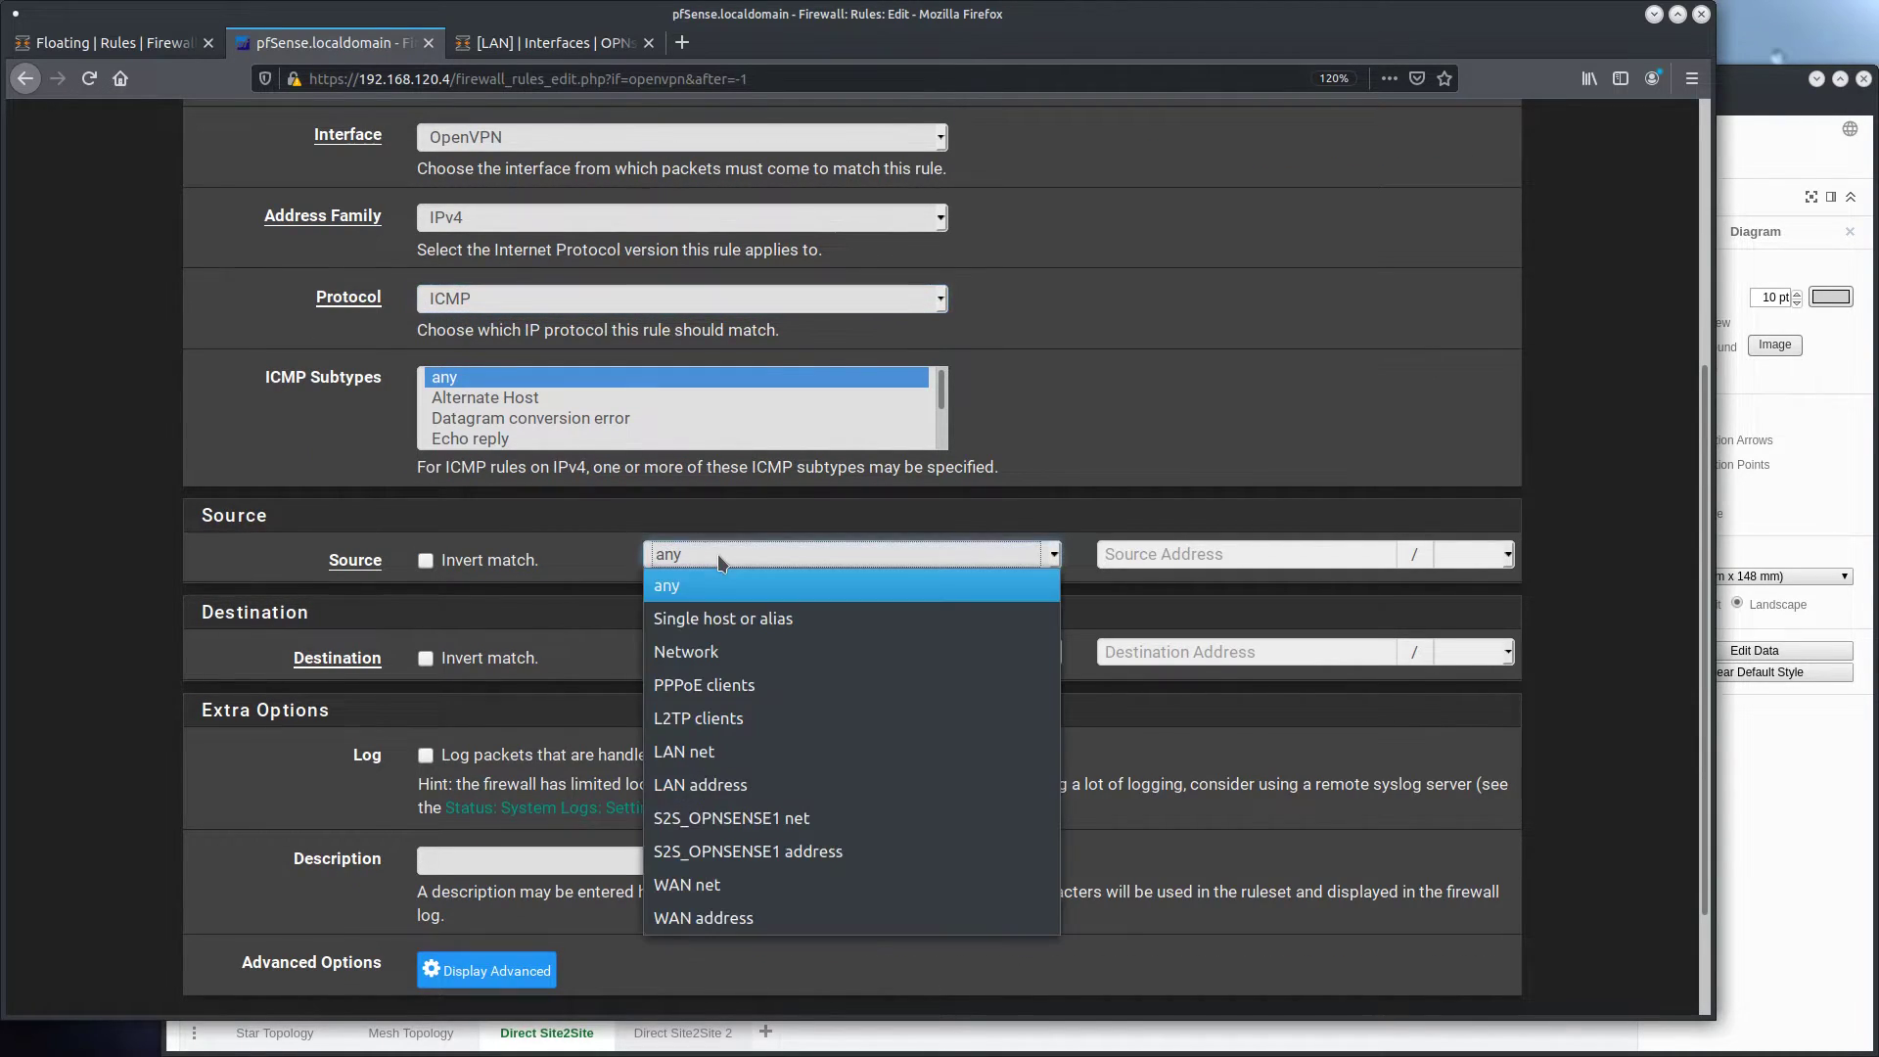
left_click(739, 617)
left_click(1217, 553)
key("ctrl+v")
key("BackSpace")
key("BackSpace")
key("BackSpace")
key("BackSpace")
key("BackSpace")
key("BackSpace")
key("BackSpace")
key("BackSpace")
key("BackSpace")
key("BackSpace")
key("BackSpace")
key("BackSpace")
key("BackSpace")
key("BackSpace")
key("BackSpace")
key("BackSpace")
key("BackSpace")
key("BackSpace")
key("BackSpace")
key("BackSpace")
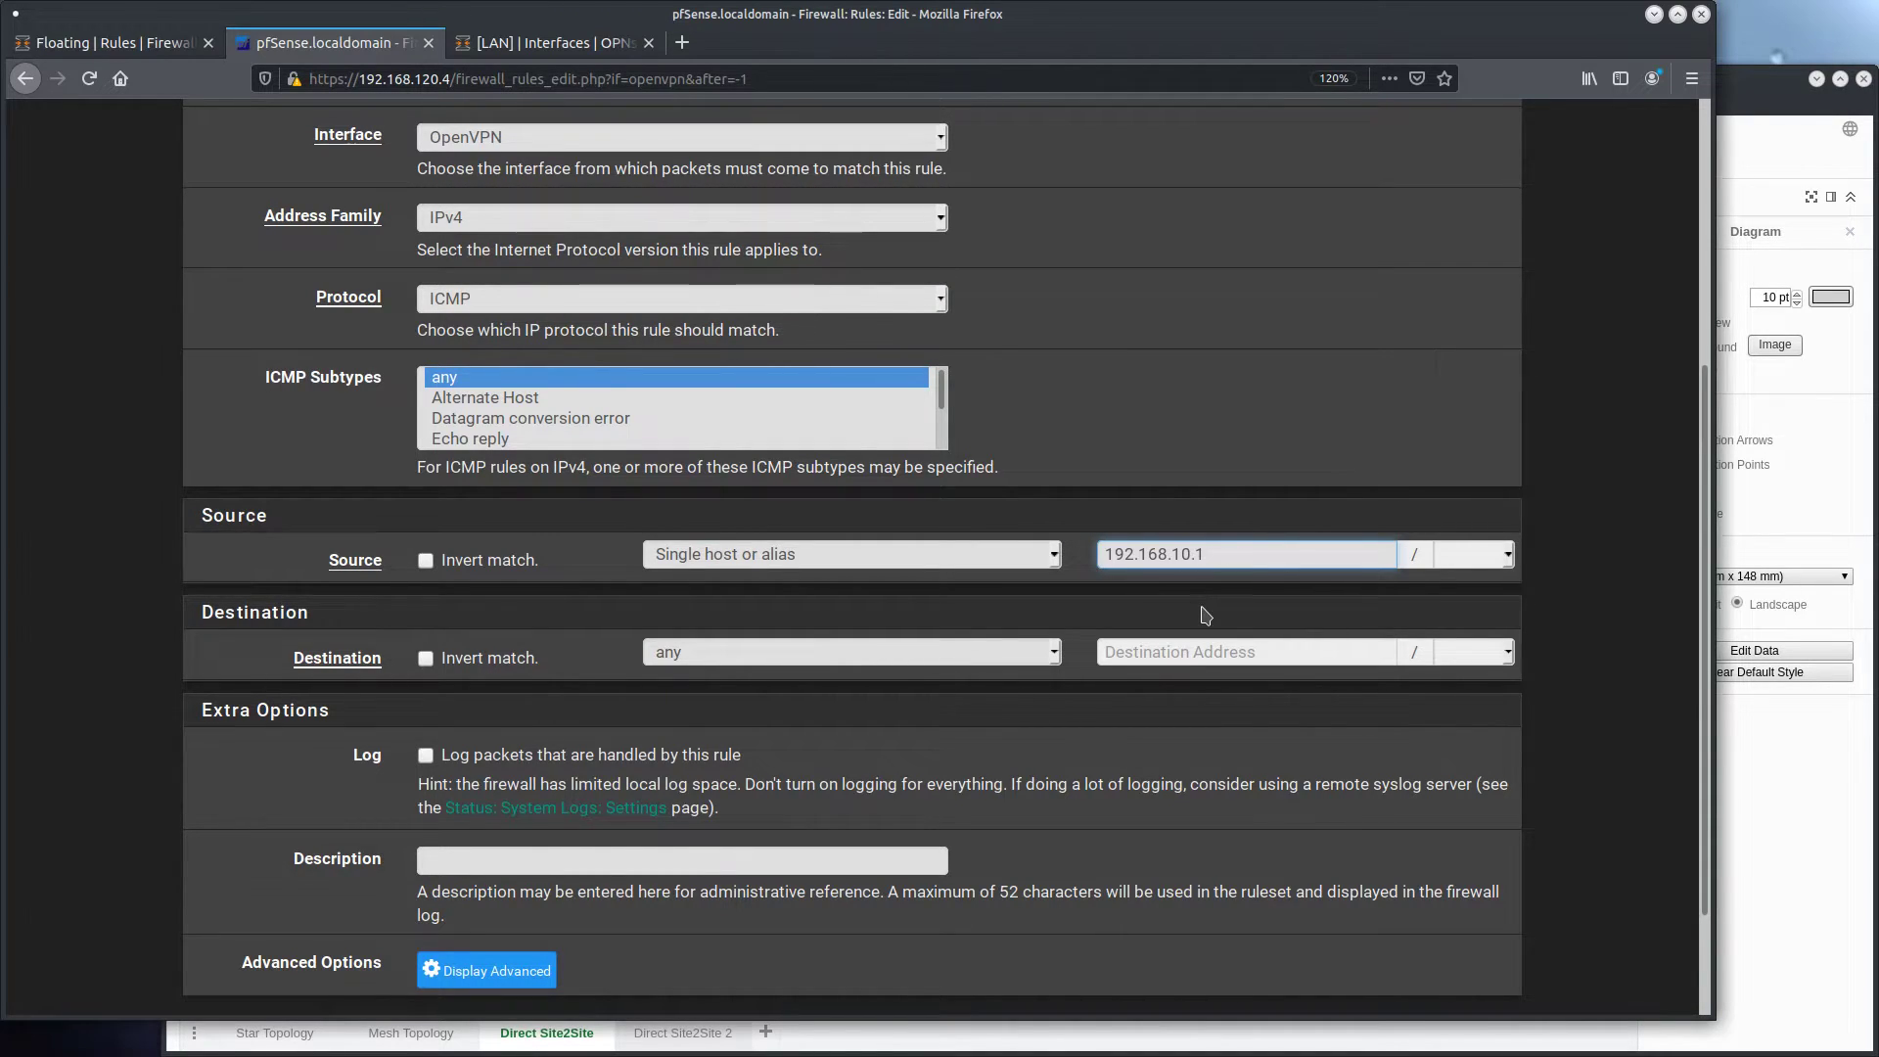
Set the rule's destination to the single host 192.168.11.1, and save and apply the firewall rule
left_click(989, 653)
left_click(724, 286)
left_click(1181, 653)
key("ctrl+v")
key("Left")
key("Left")
key("Left")
key("Left")
key("Left")
key("Left")
key("Left")
key("Left")
key("Left")
key("Left")
key("Left")
key("Left")
key("Left")
key("Left")
key("Left")
key("Left")
key("Left")
key("Left")
key("Left")
key("Left")
key("Delete")
key("Delete")
key("Delete")
key("Delete")
key("Delete")
key("Delete")
key("Delete")
key("Delete")
key("Delete")
key("Delete")
key("Delete")
key("Delete")
key("Delete")
key("Delete")
key("Delete")
key("Delete")
key("Delete")
key("Delete")
key("Delete")
key("Delete")
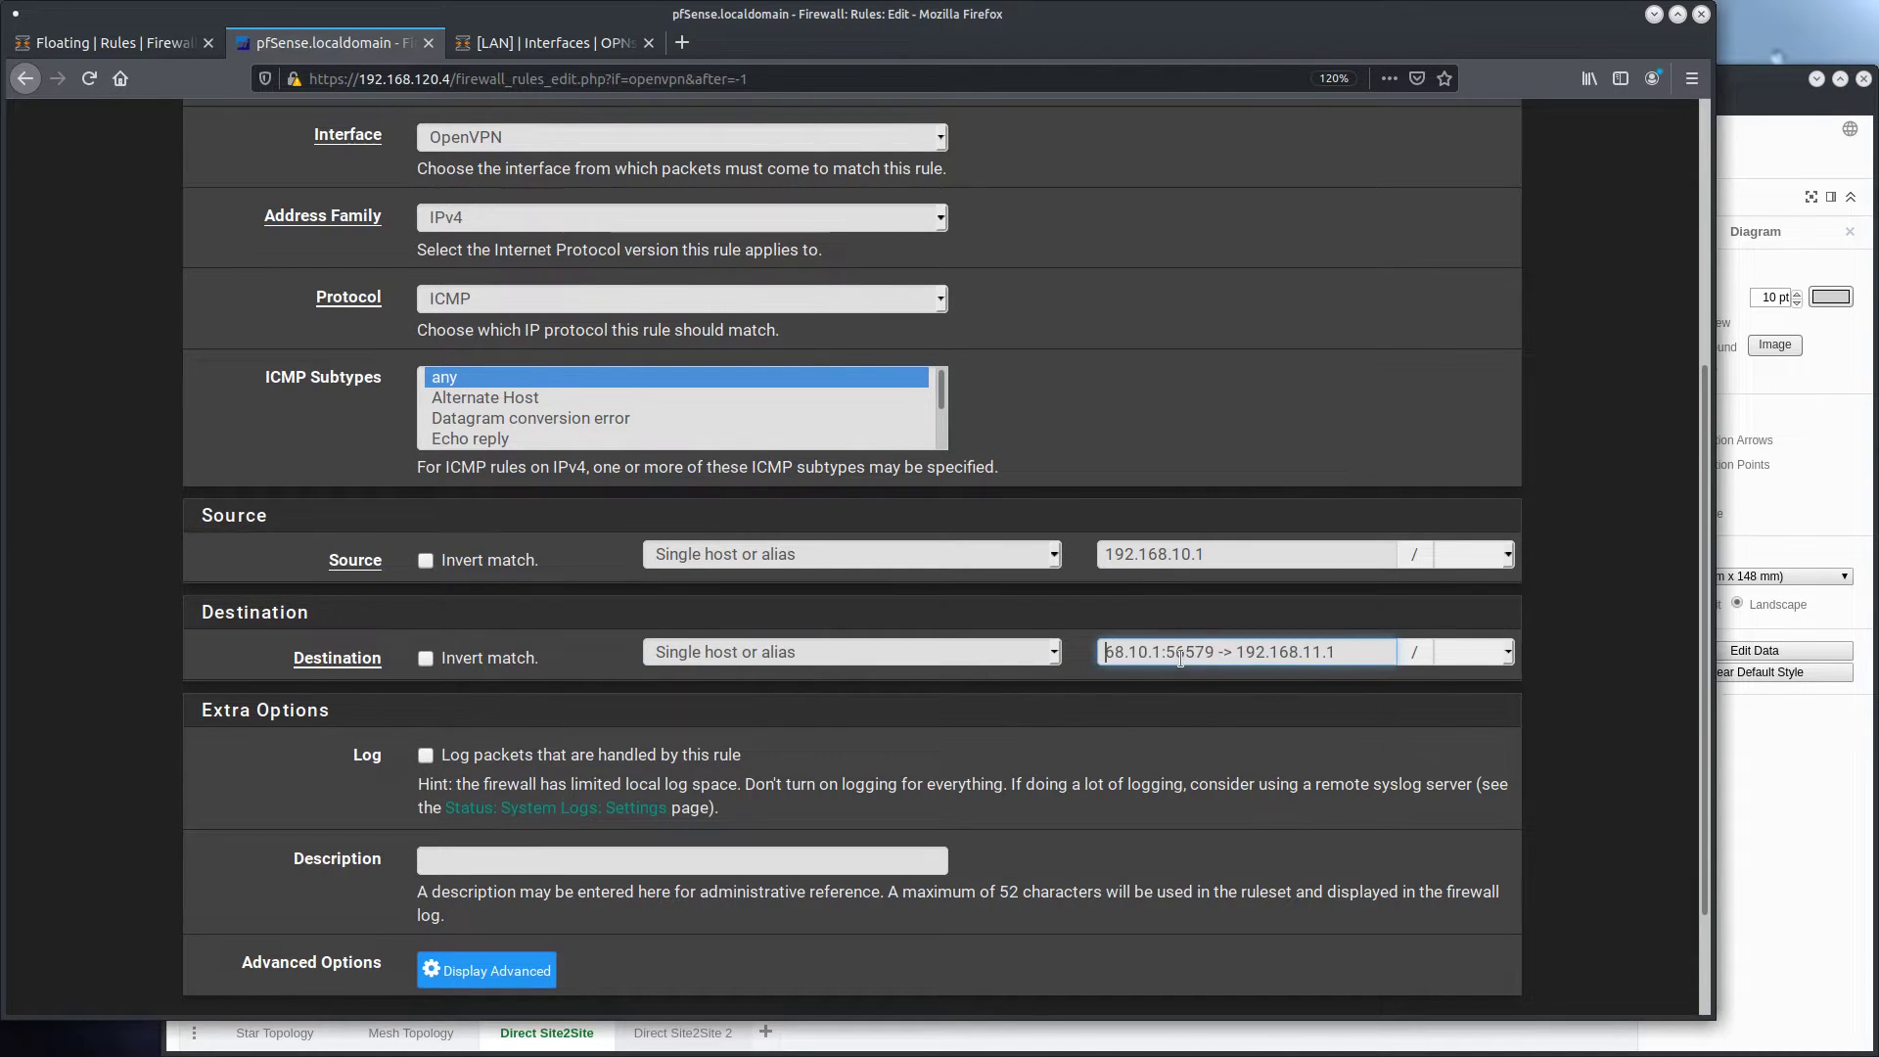
scroll(164, 837, "down", 1)
left_click(461, 889)
left_click(1430, 298)
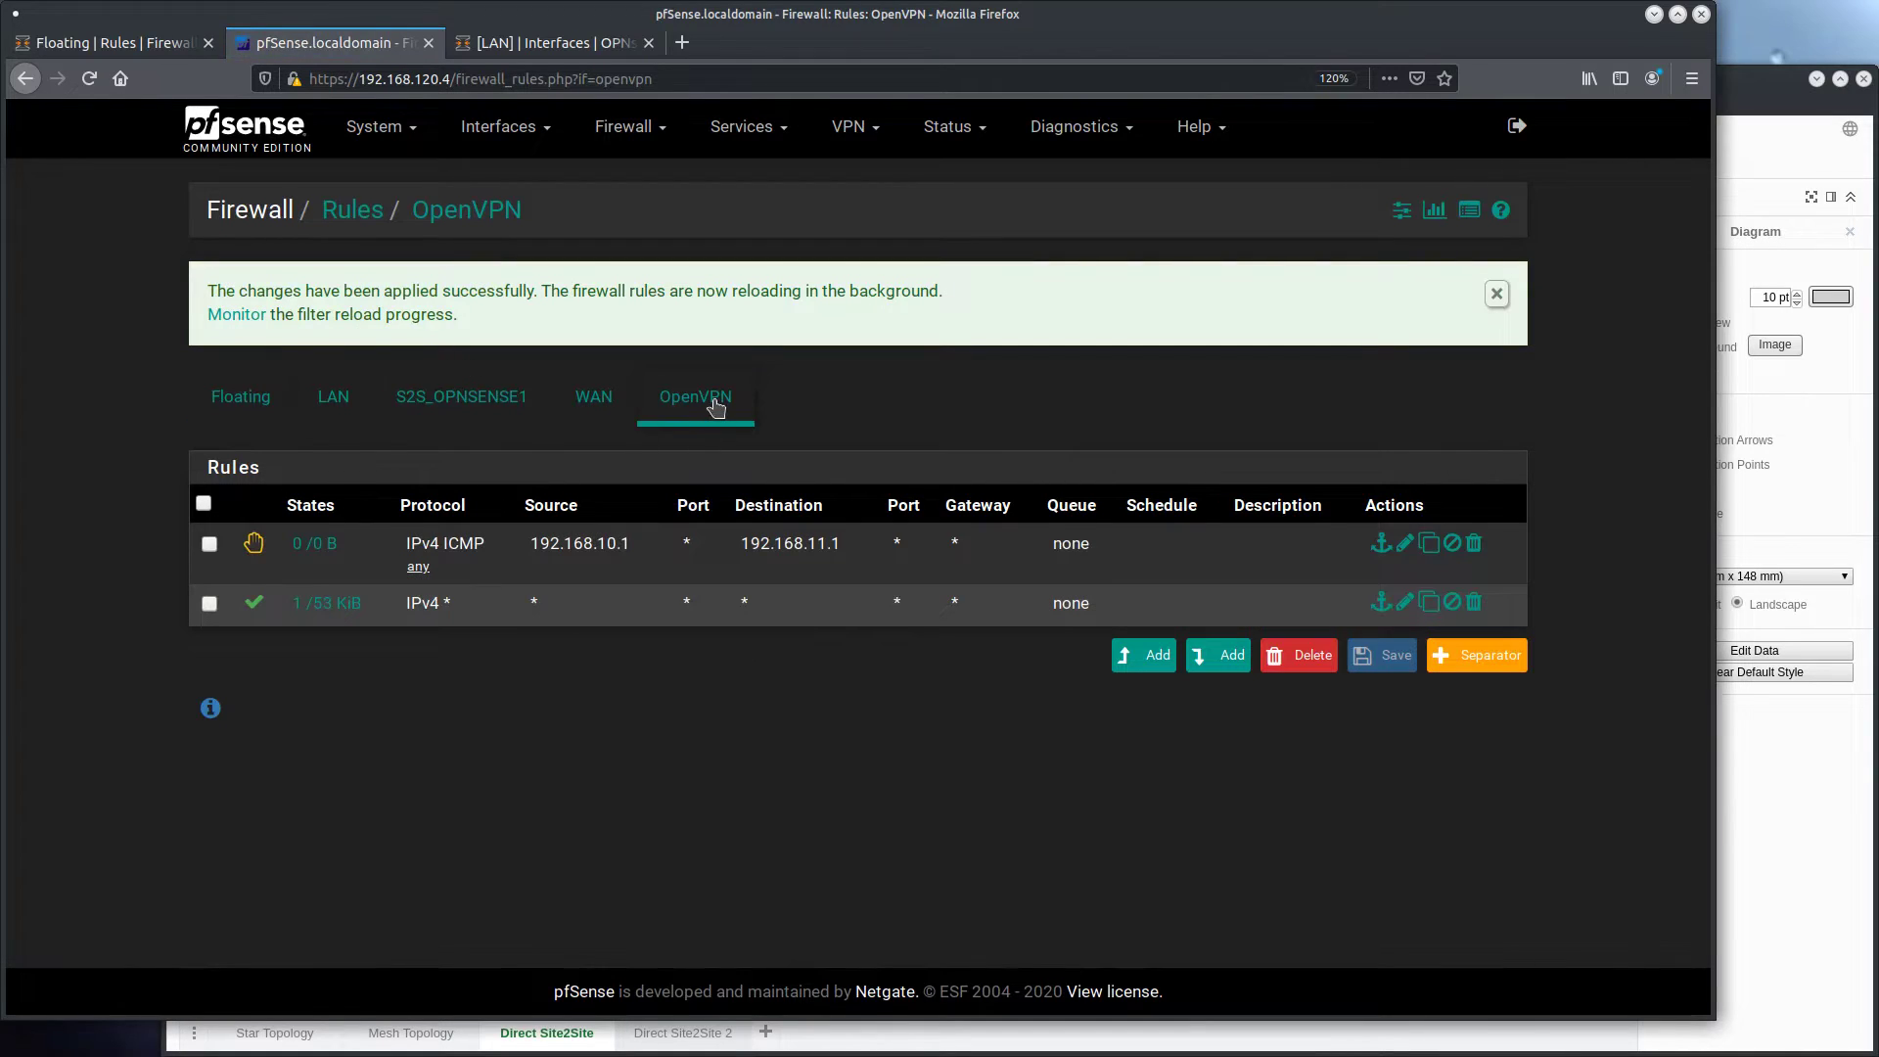
left_click(714, 407)
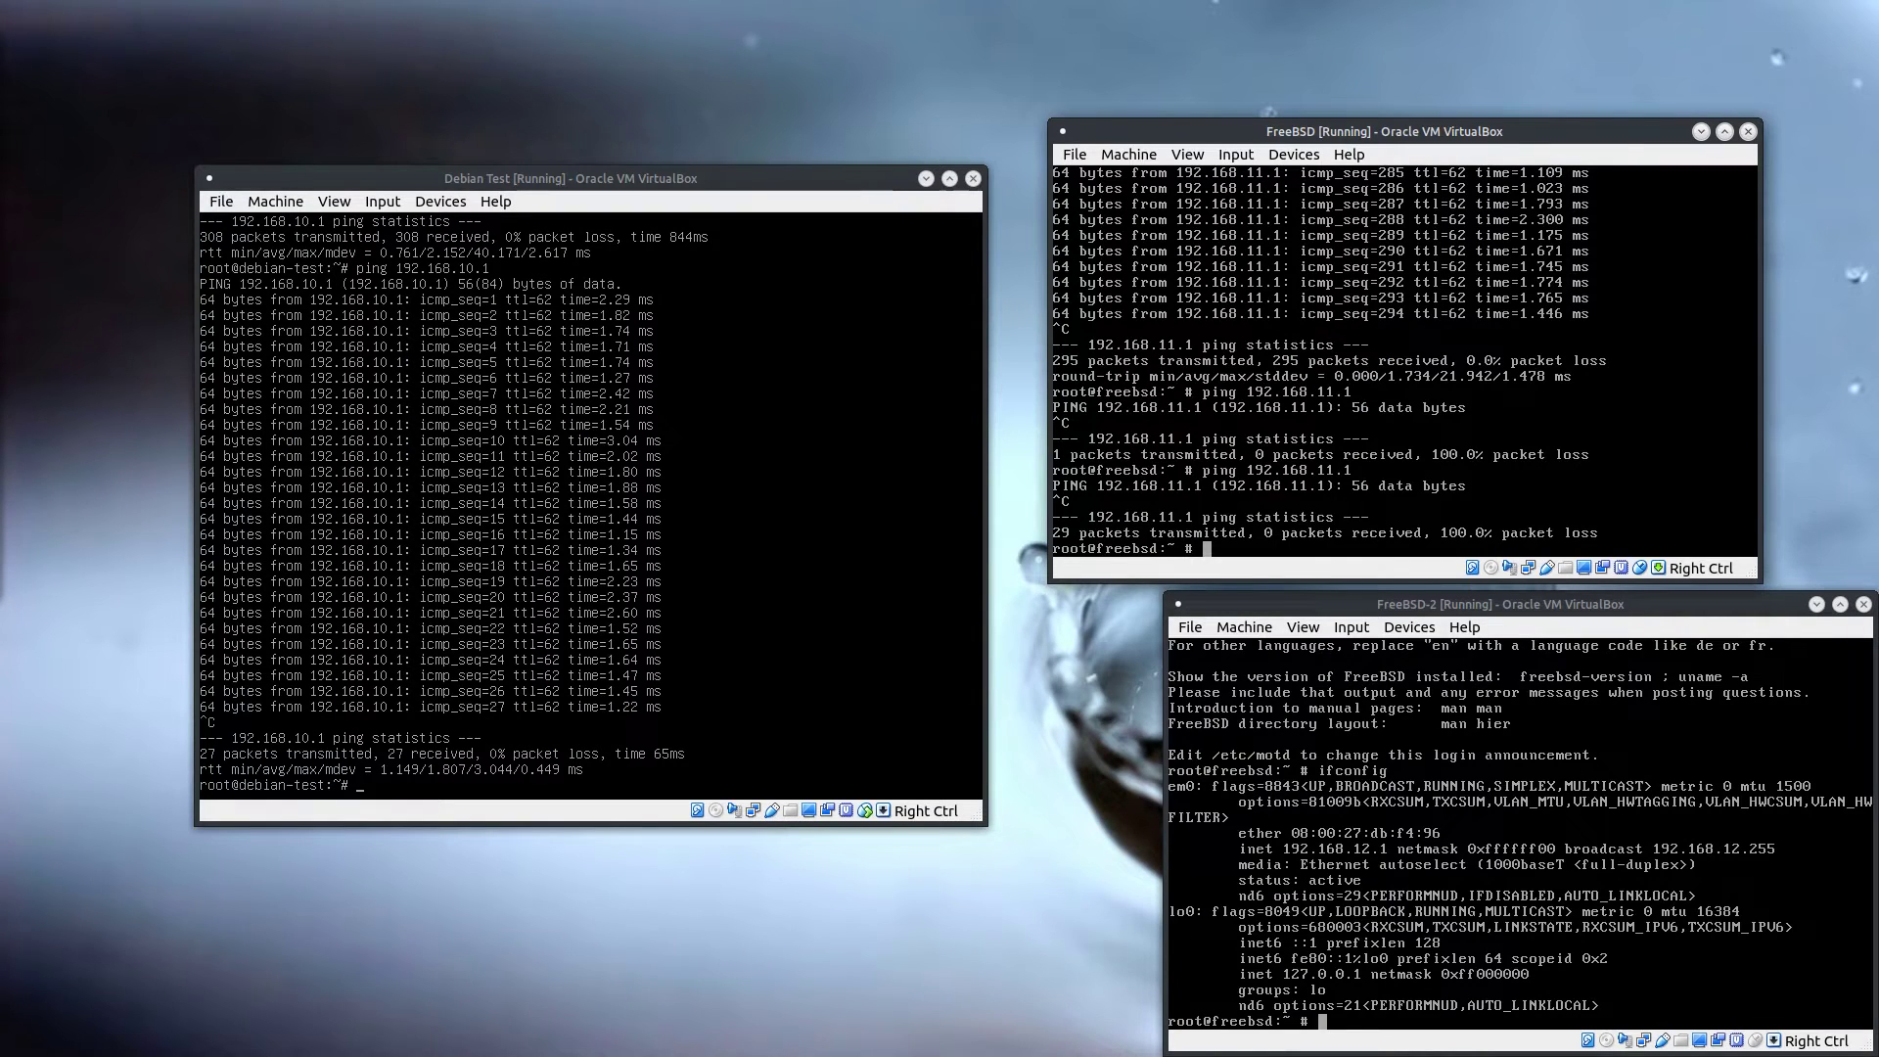
Ping 192.168.11.1 from the FreeBSD host on the 192.168.10.0 network and check the reject rule's state counter in pfSense
key("Up")
key("Return")
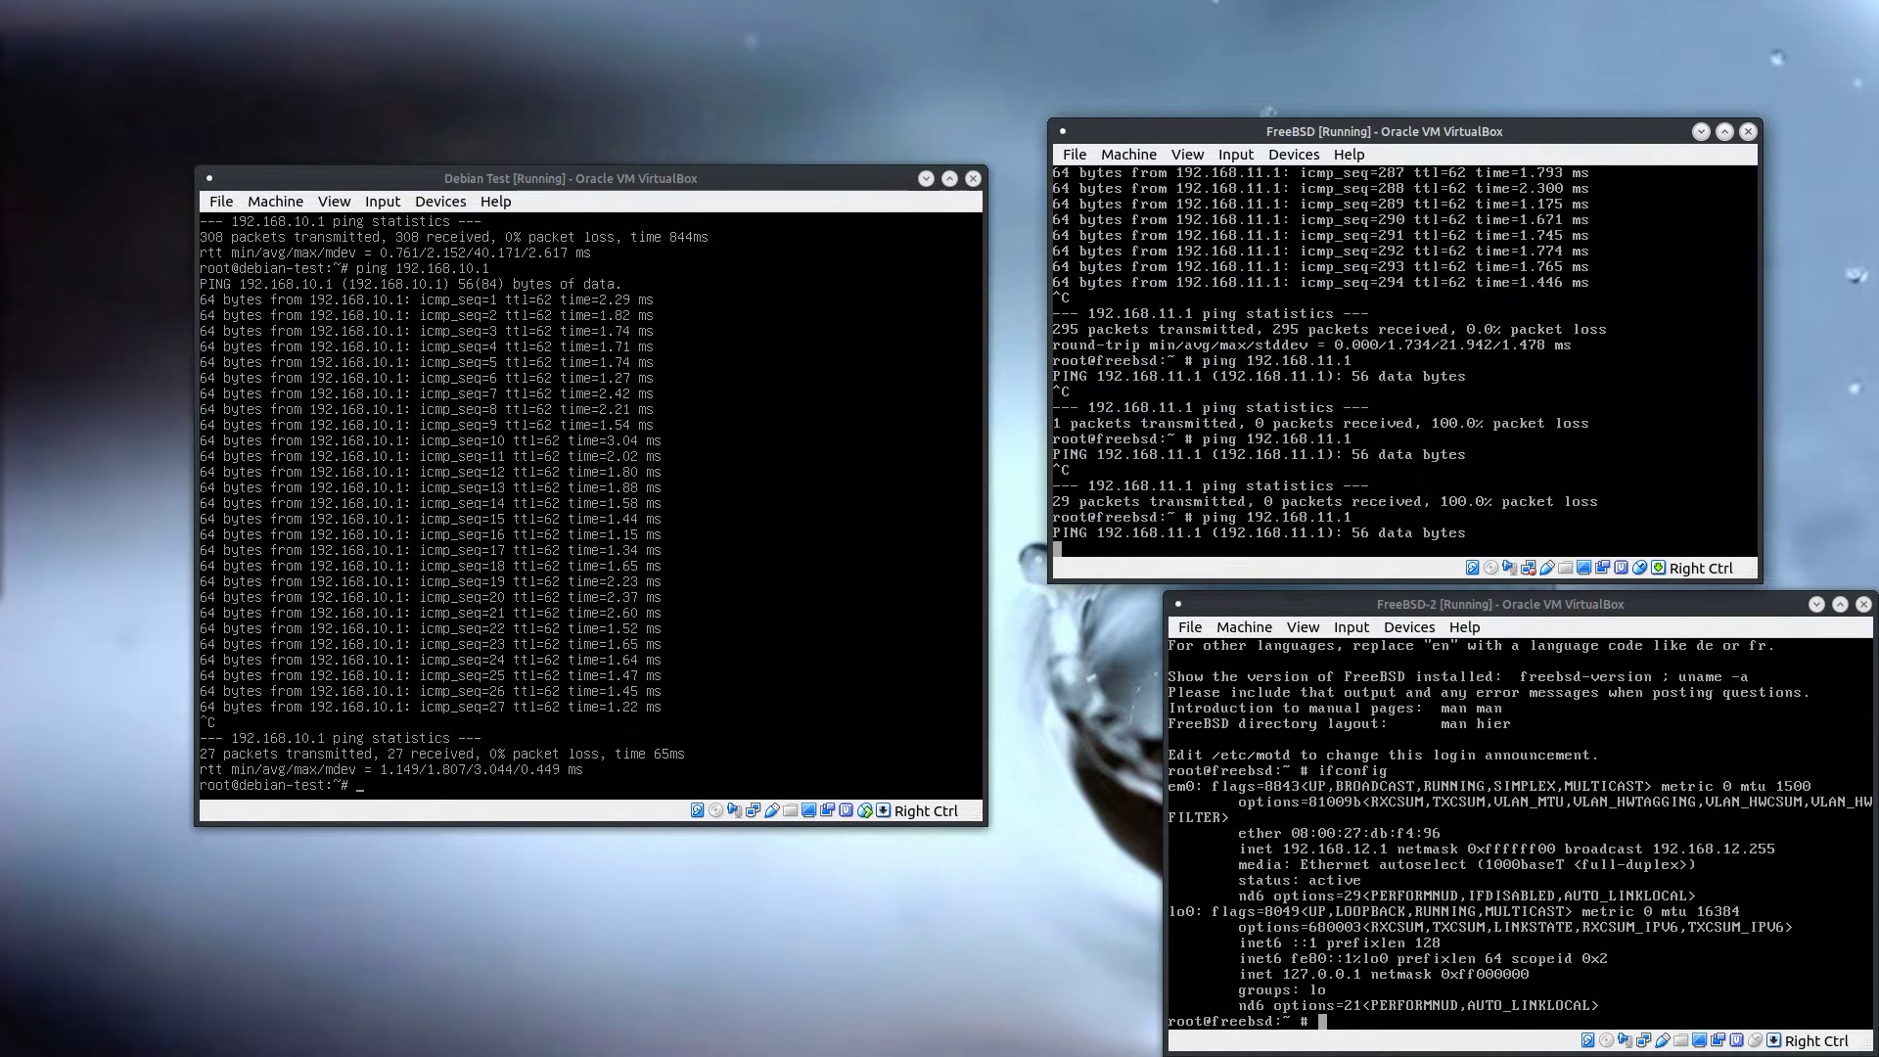
key("ctrl+c")
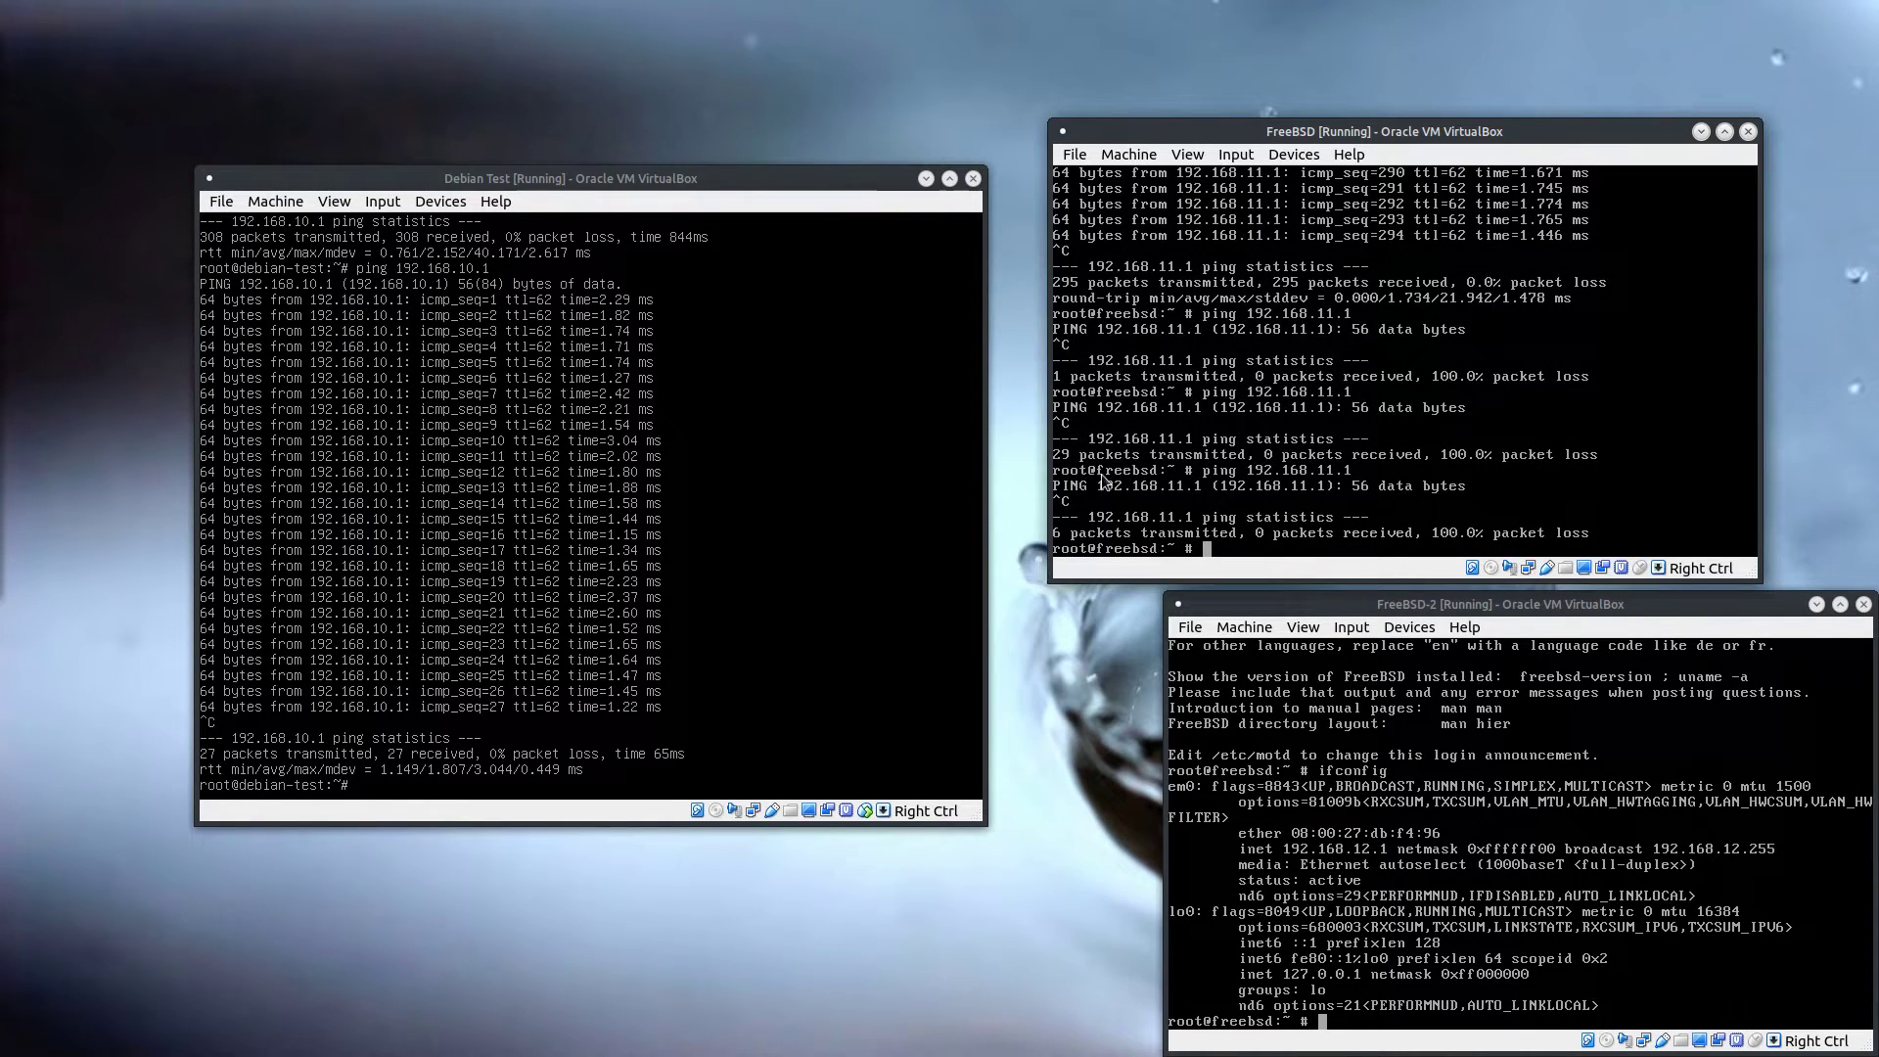
key("ctrl+alt+Left")
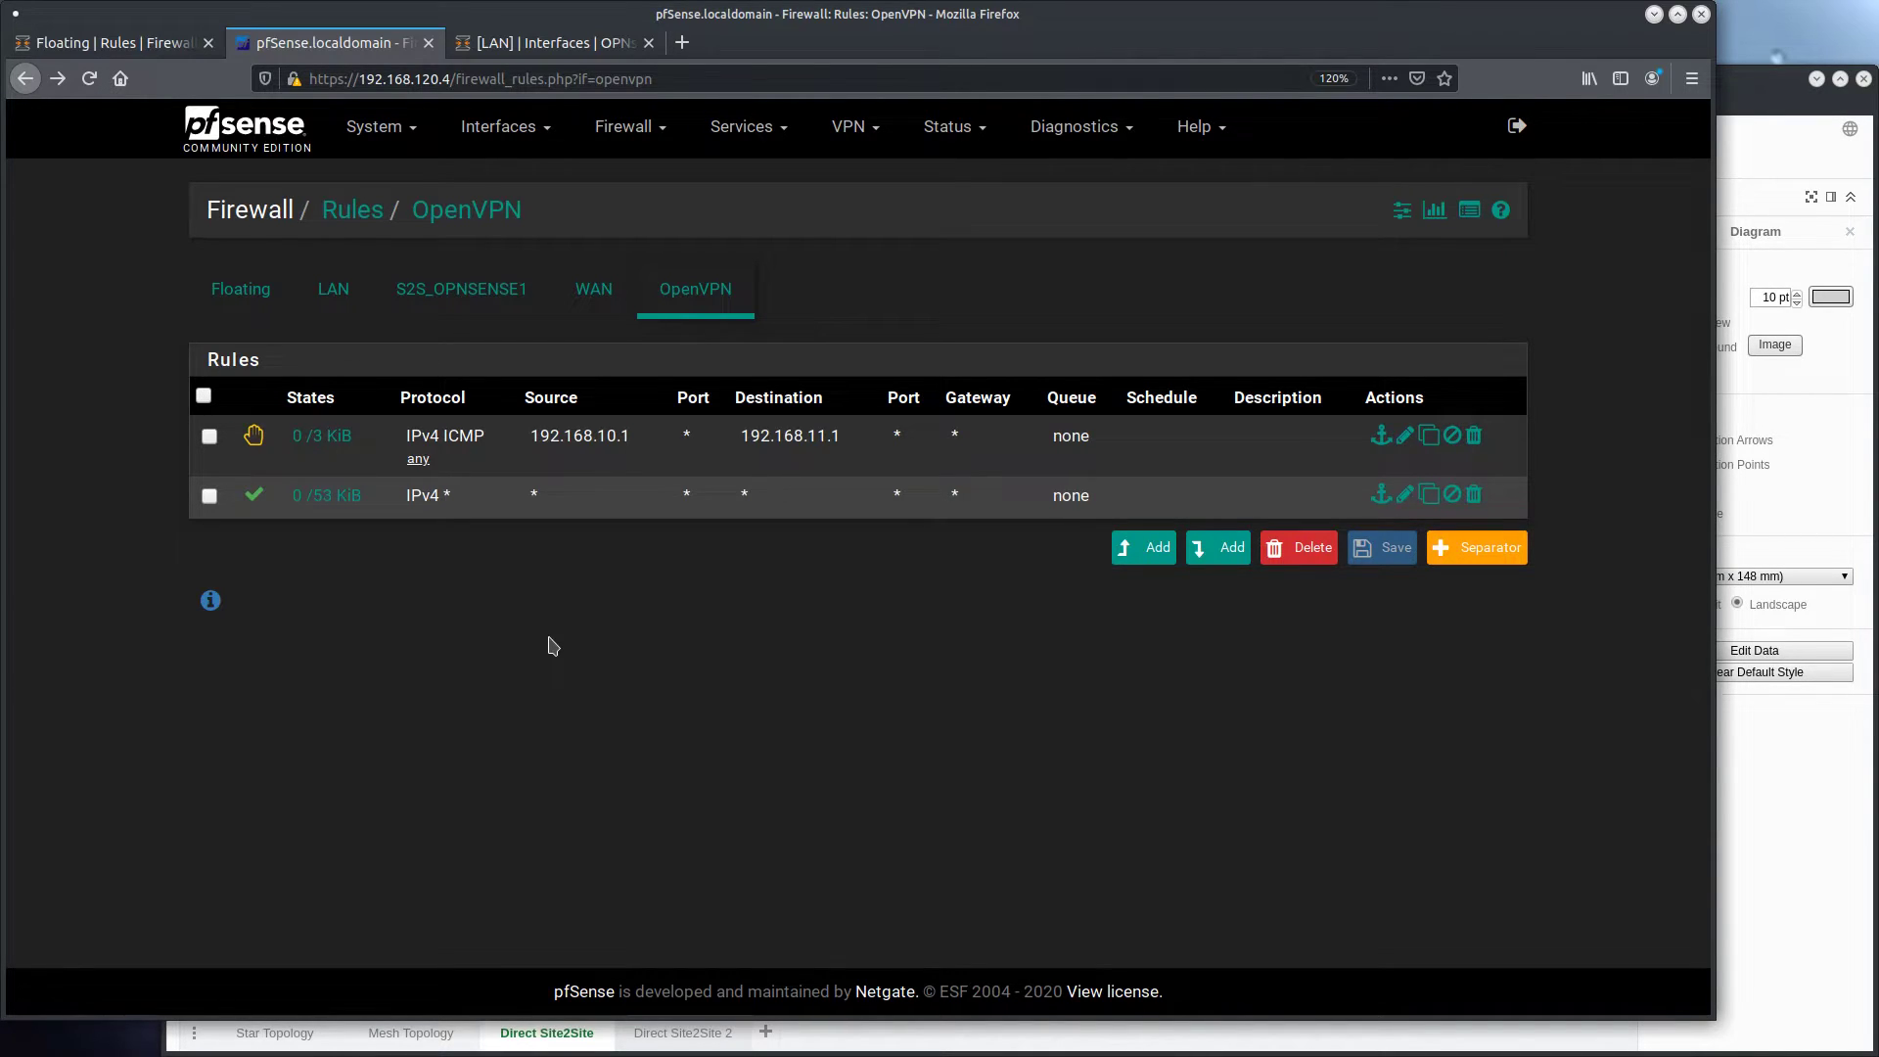
Return to the FreeBSD test machine and ping 192.168.11.1 once more before stopping it
key("ctrl+alt+Right")
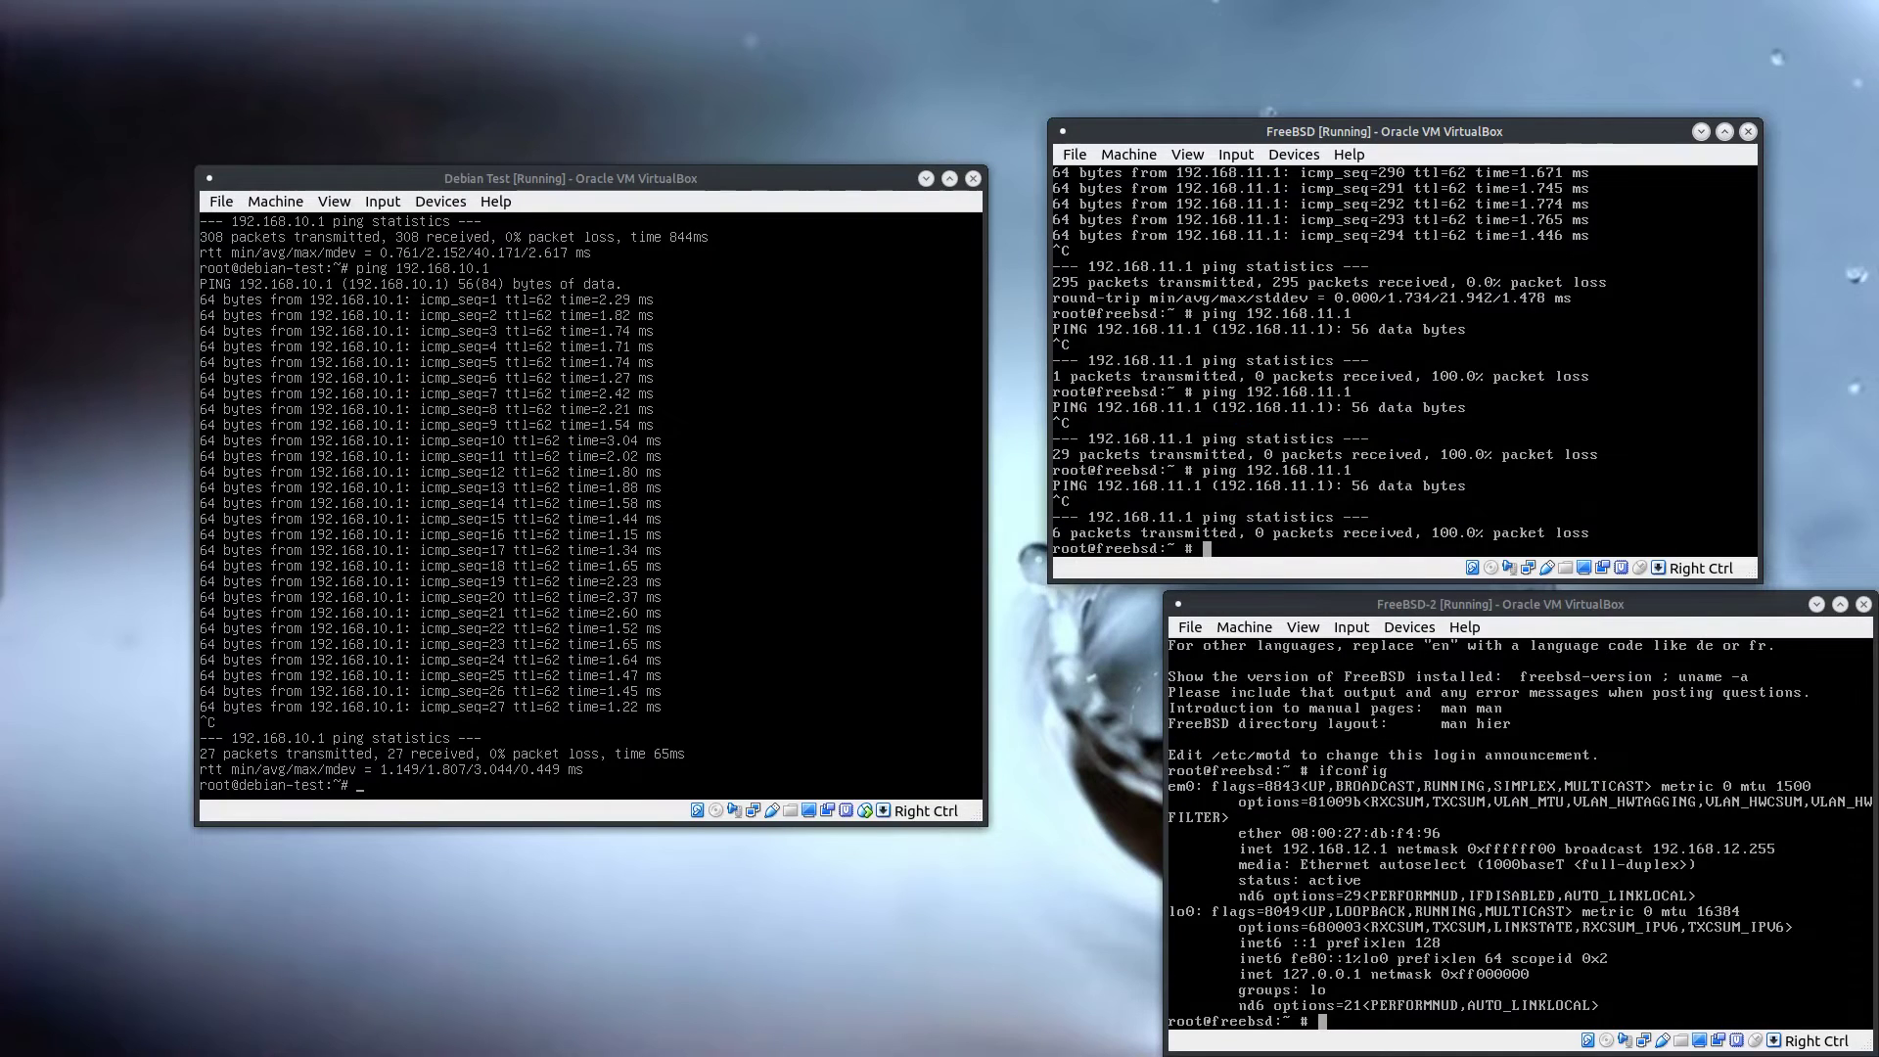
key("Up")
key("Return")
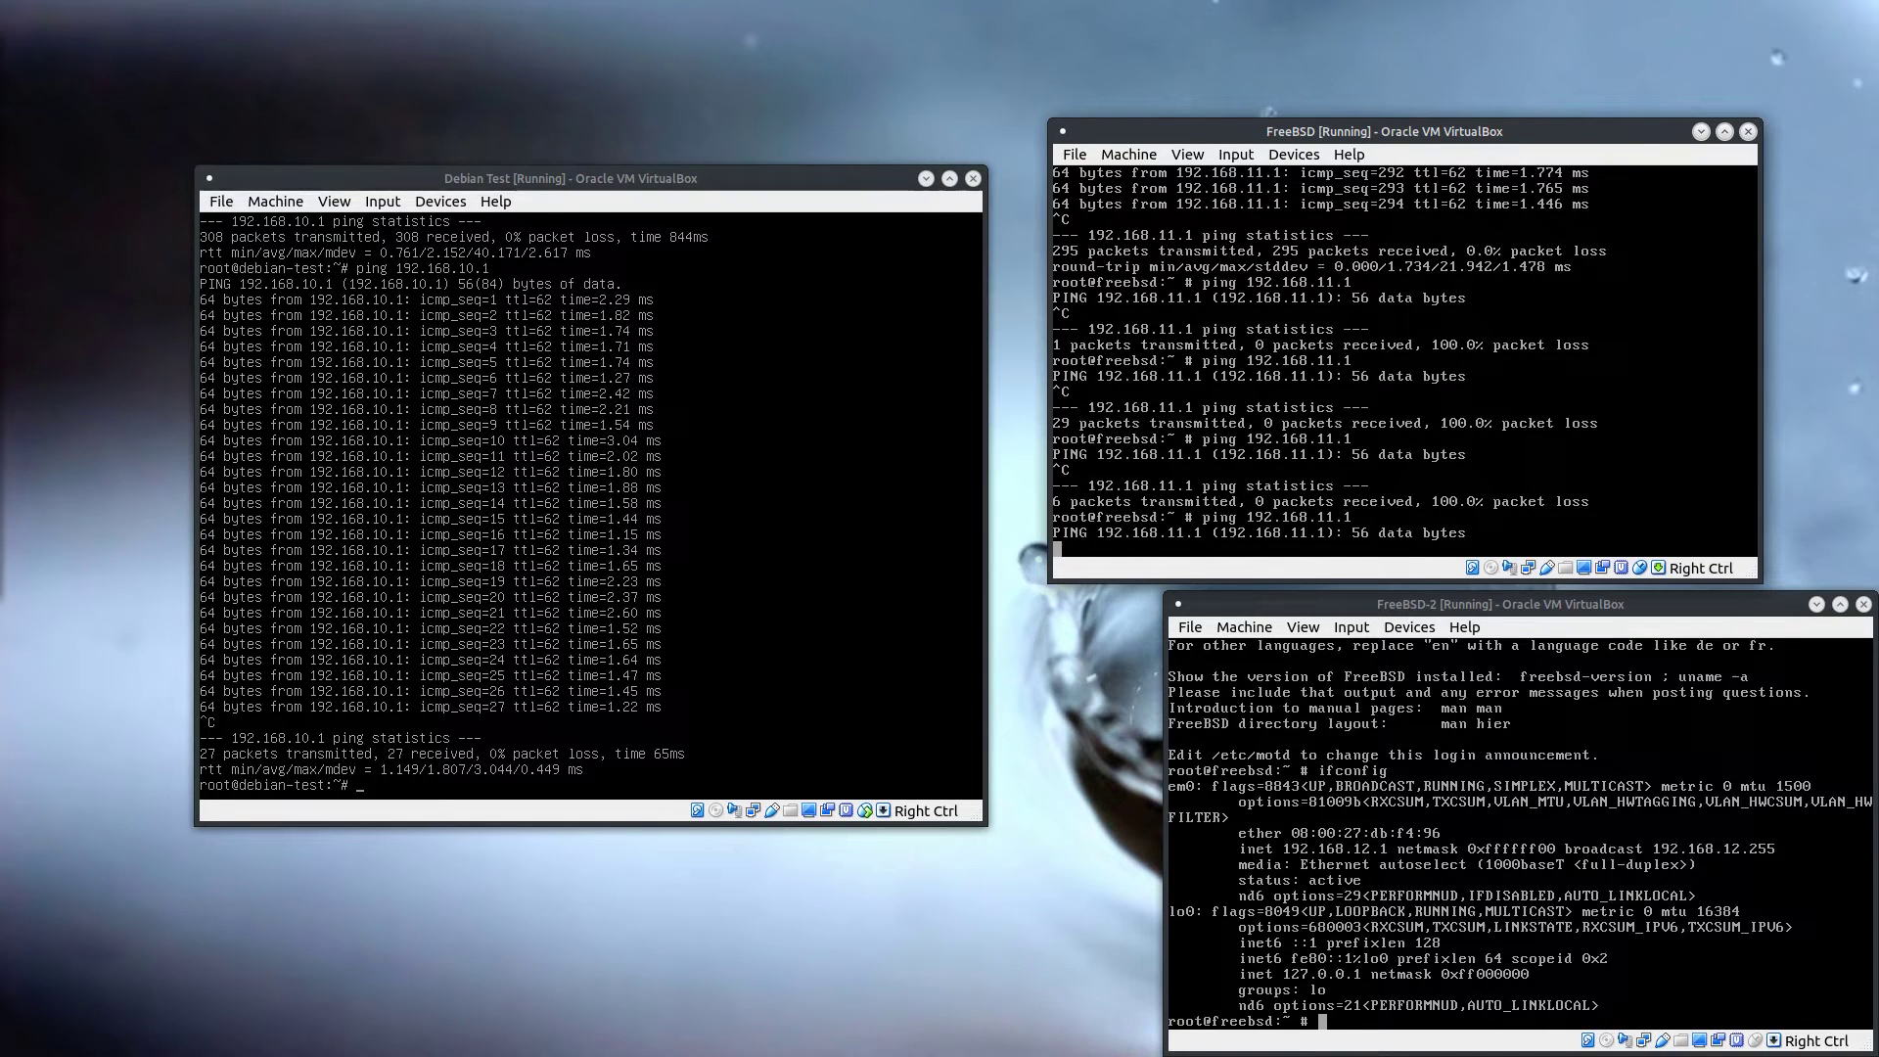
key("ctrl+c")
Ping 192.168.10.1 from the Debian host to test the opposite direction, and stop it after several packets
key("alt+Tab")
key("Up")
key("Return")
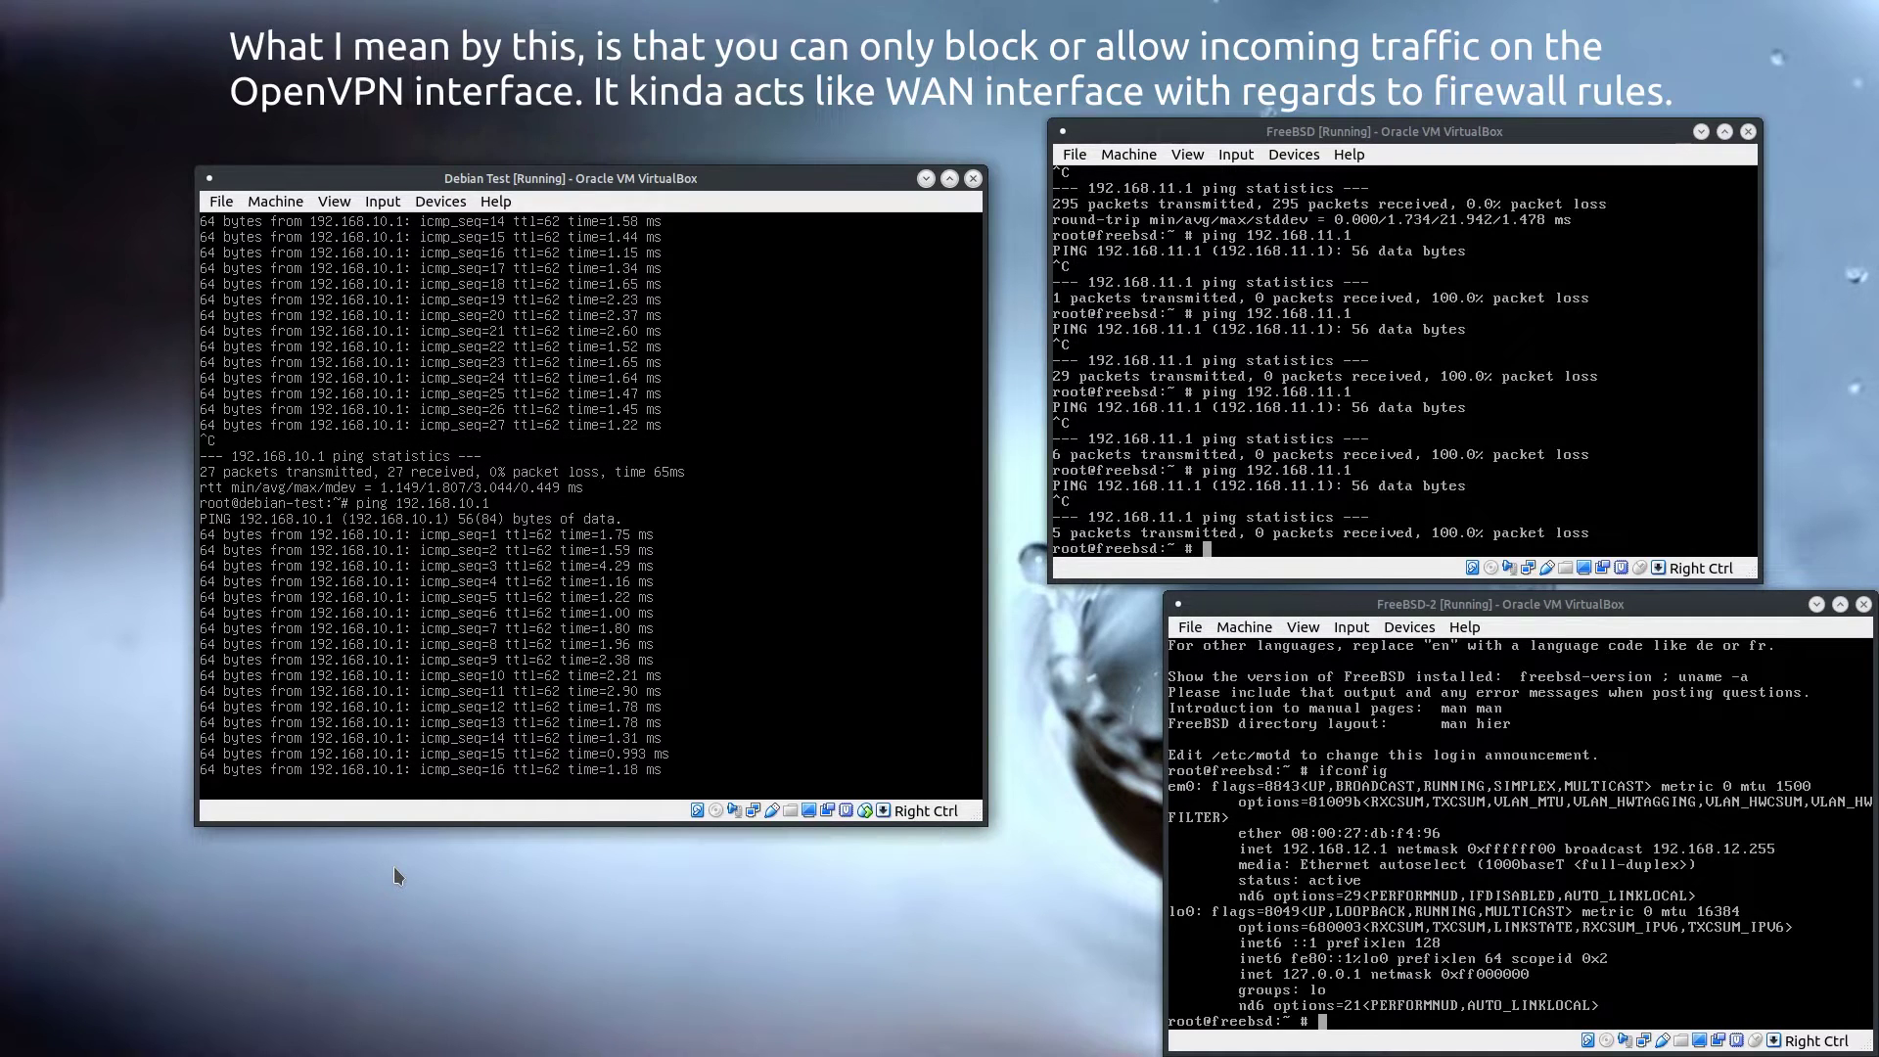
key("ctrl+c")
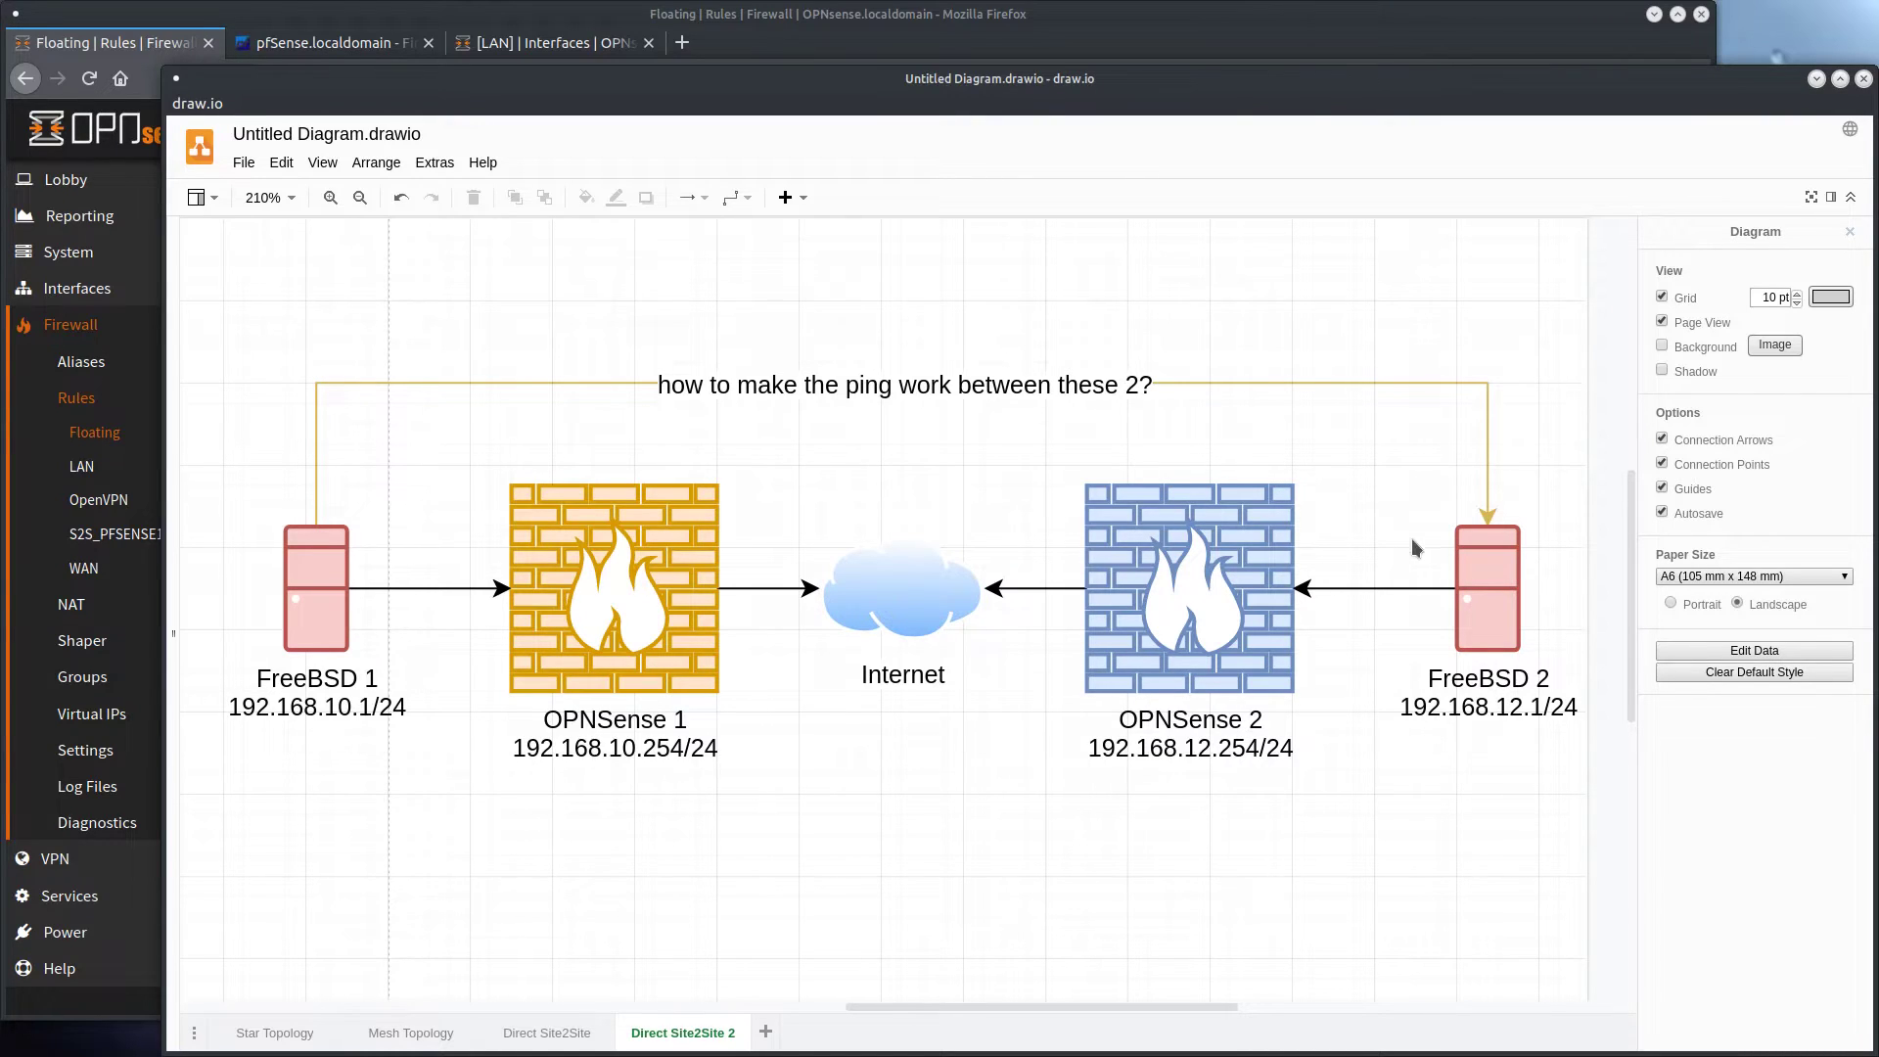
Add a new OpenVPN server in OPNsense with the description S2S_OPNSENSE2
left_click(55, 858)
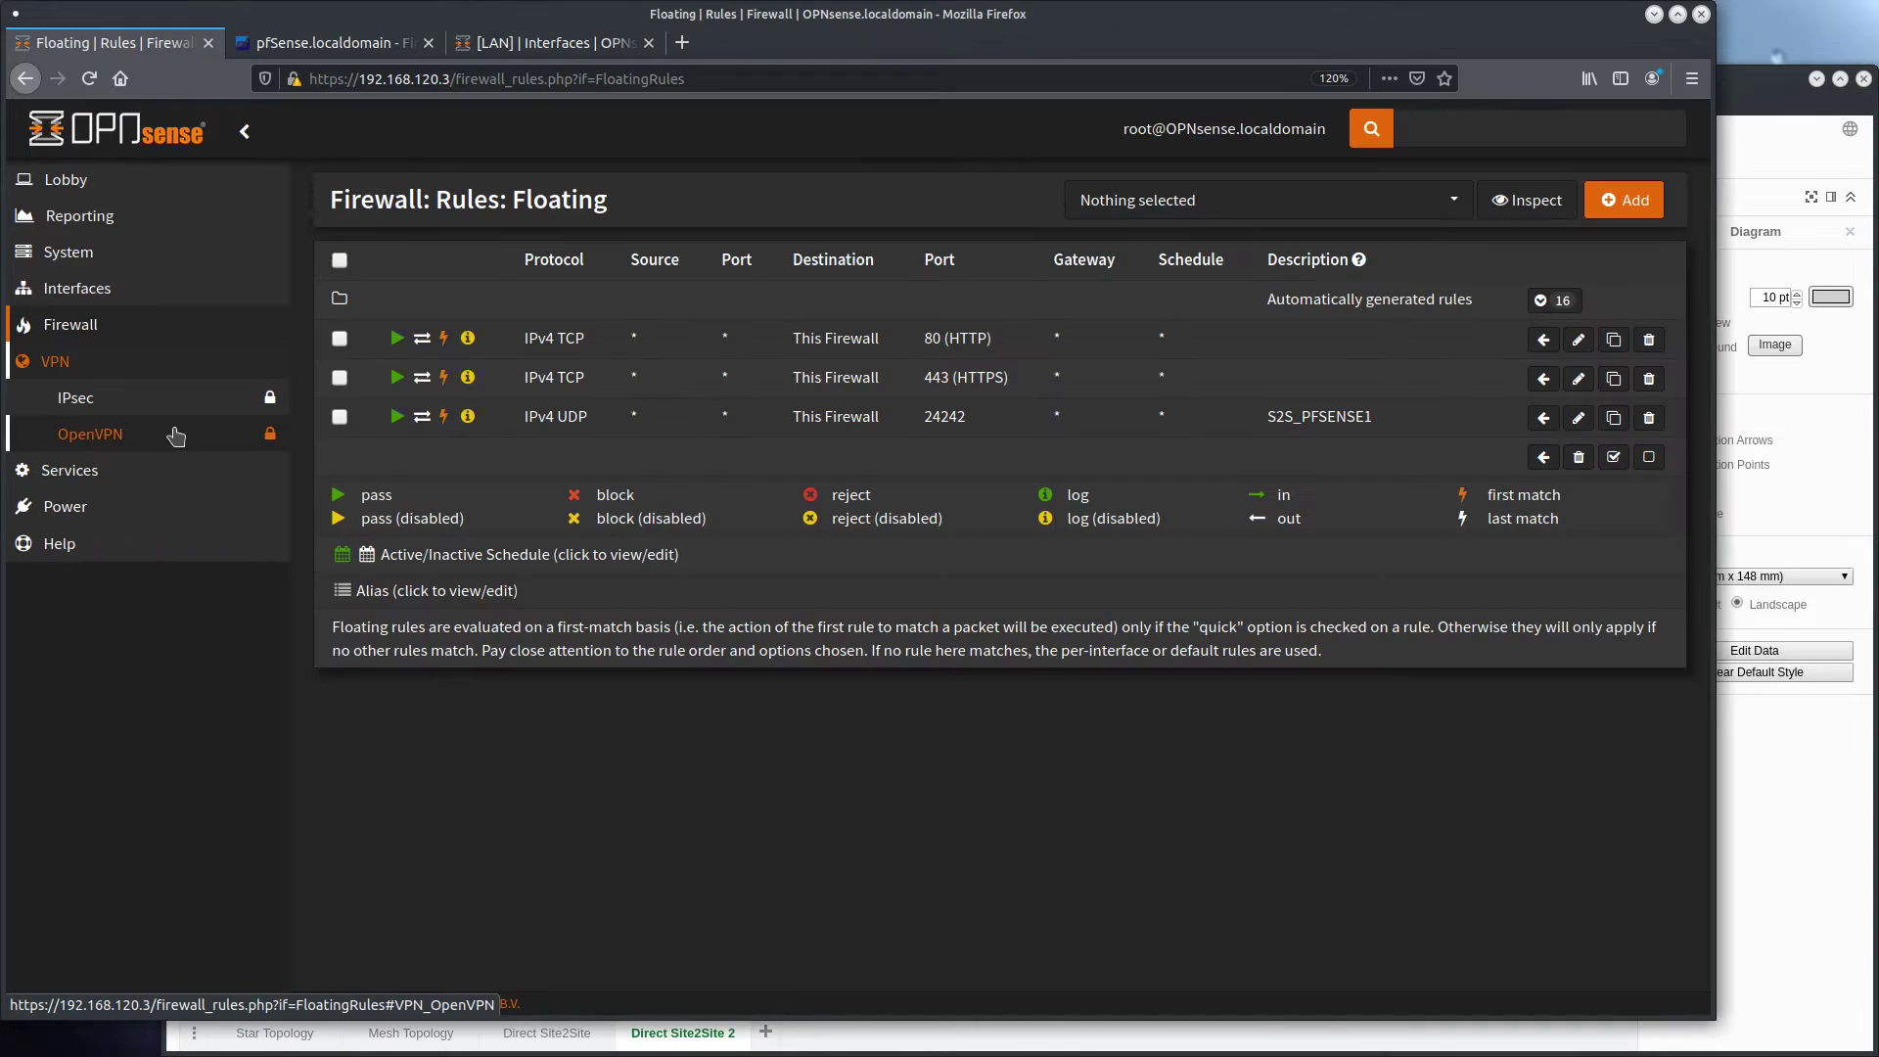
left_click(176, 437)
left_click(159, 478)
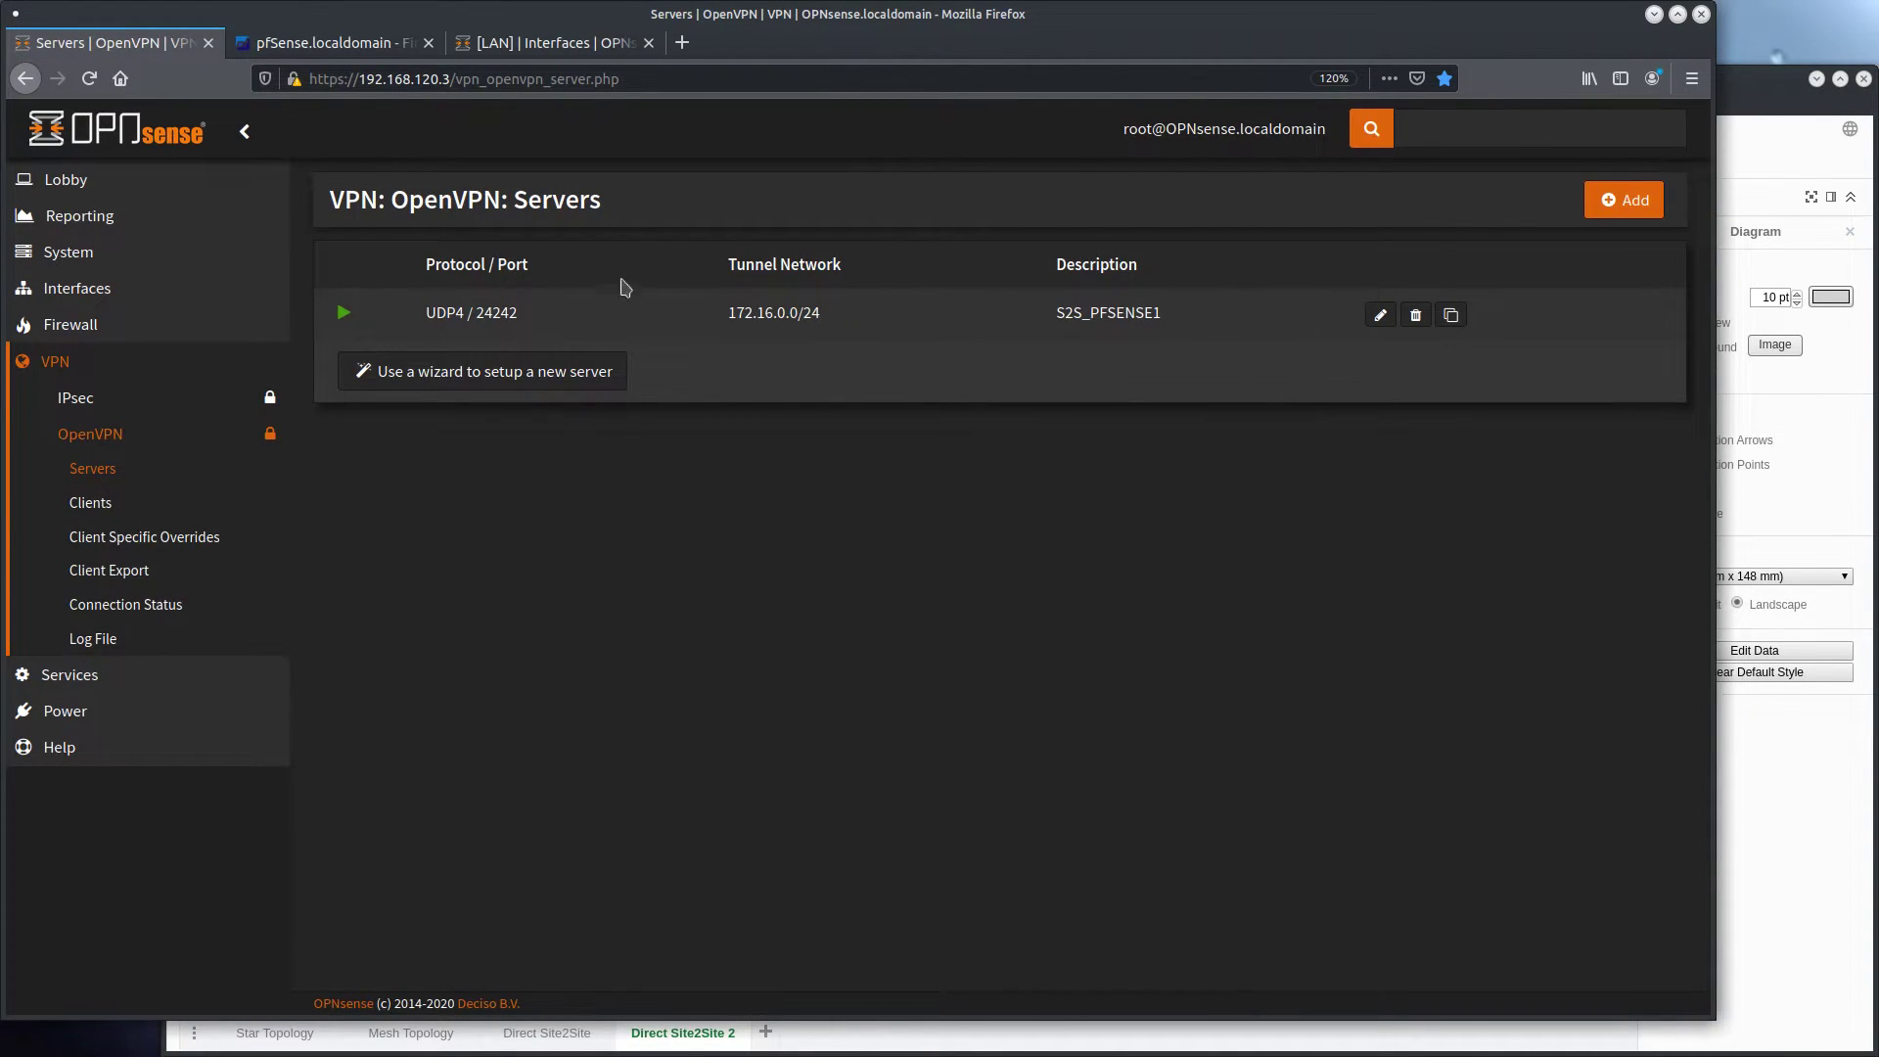
left_click(1624, 200)
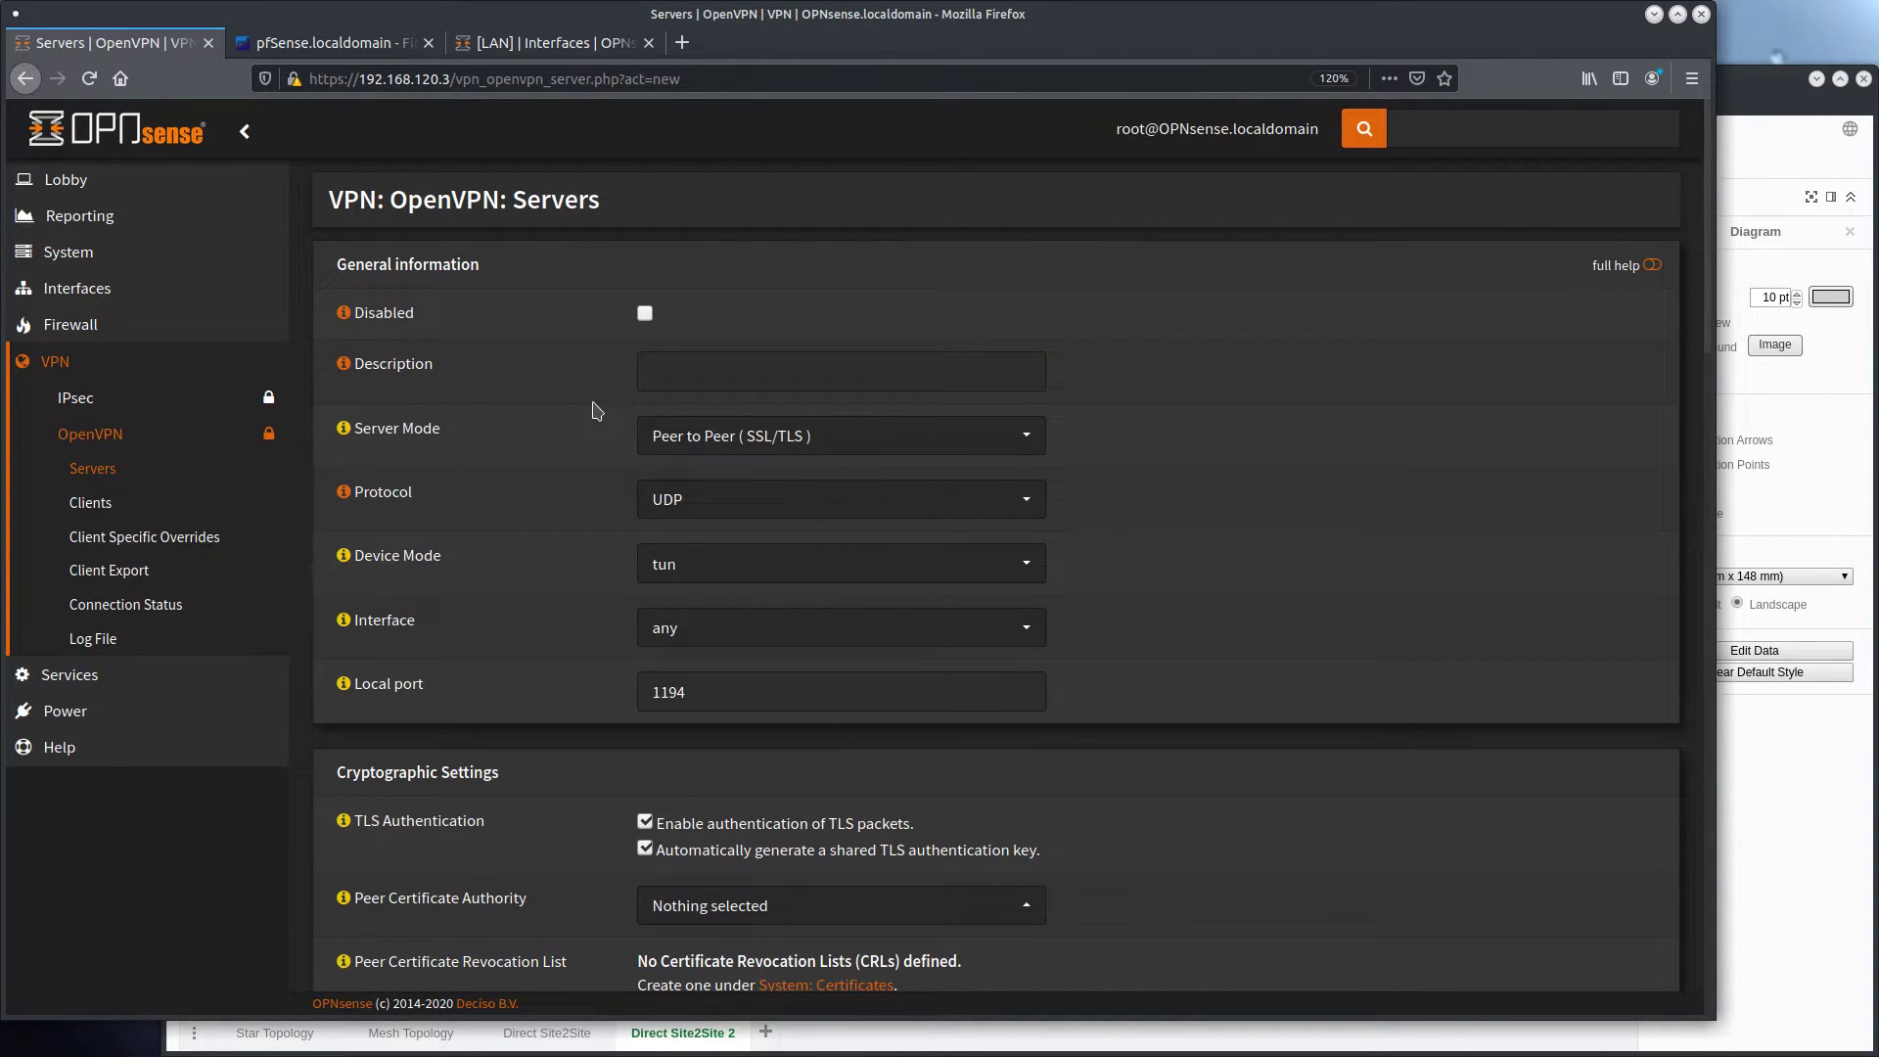
left_click(715, 375)
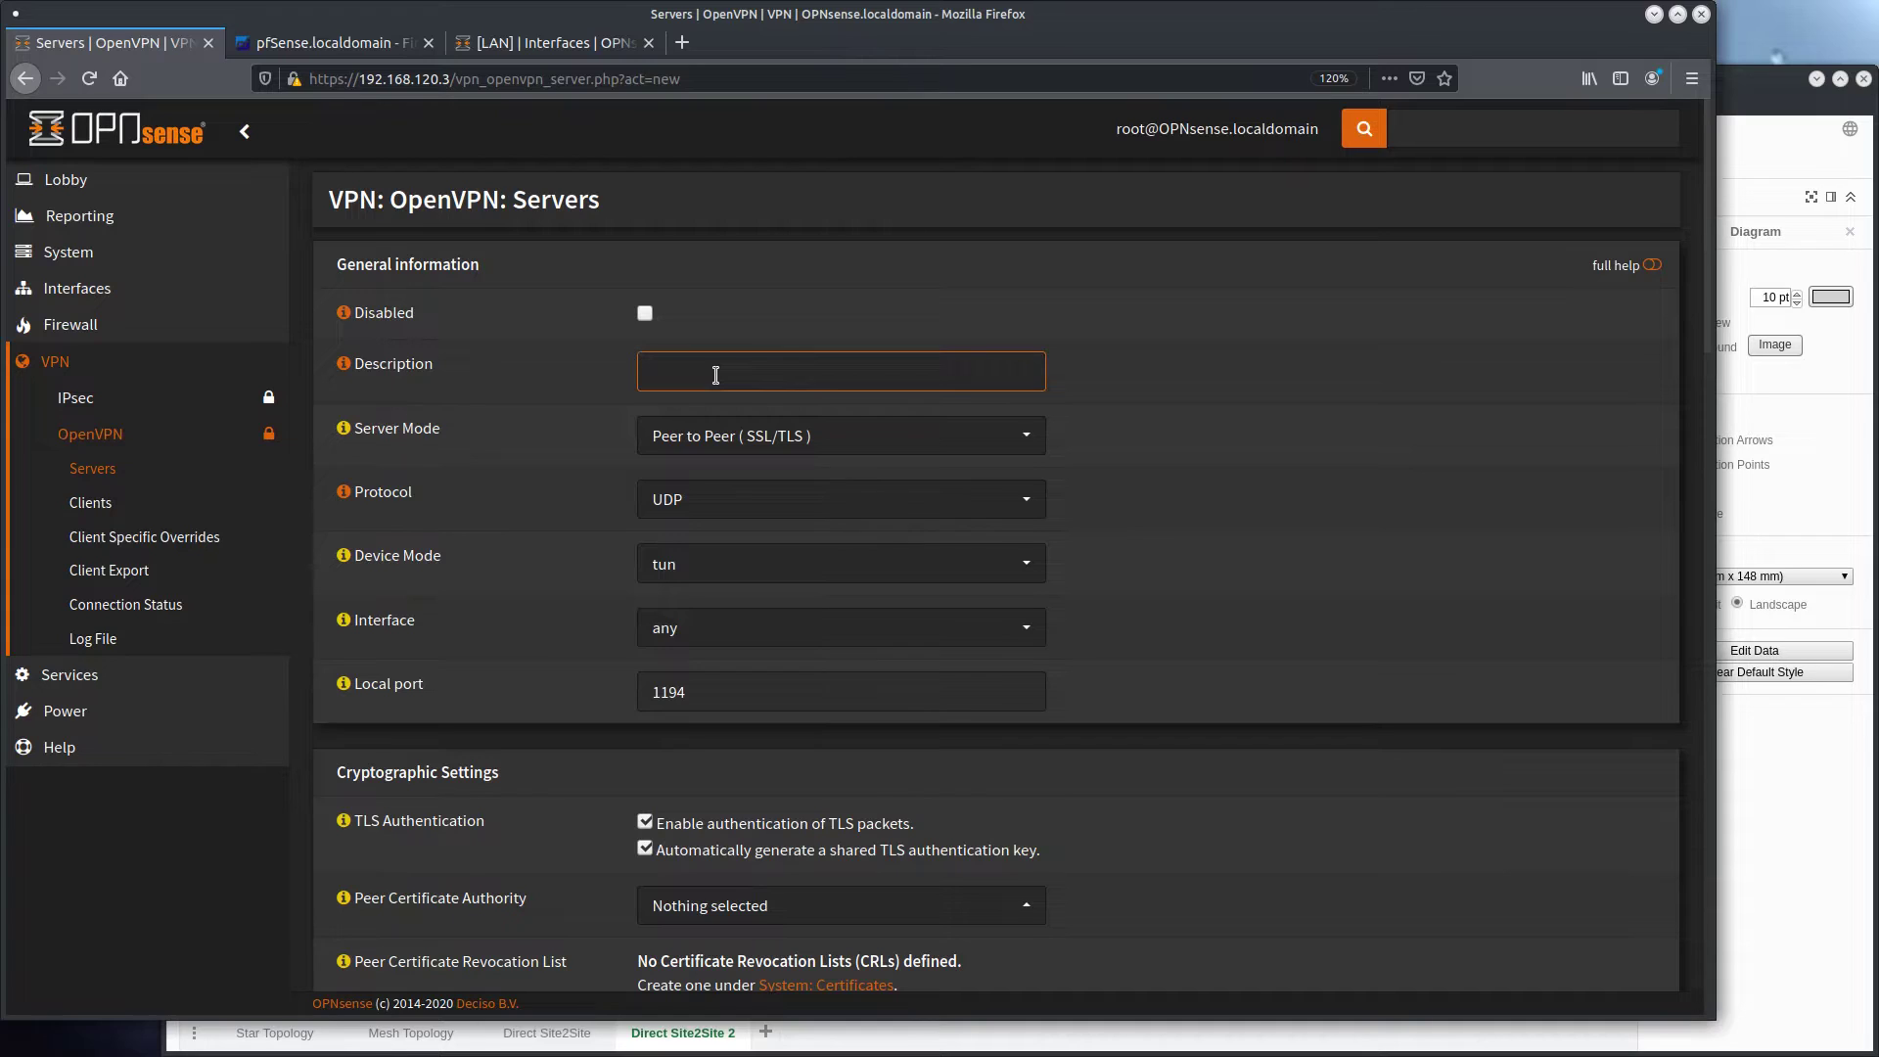
type("S2S_OPNSENSE2")
Set the server mode to Peer to Peer (Shared Key) and the protocol to UDP4
left_click(692, 436)
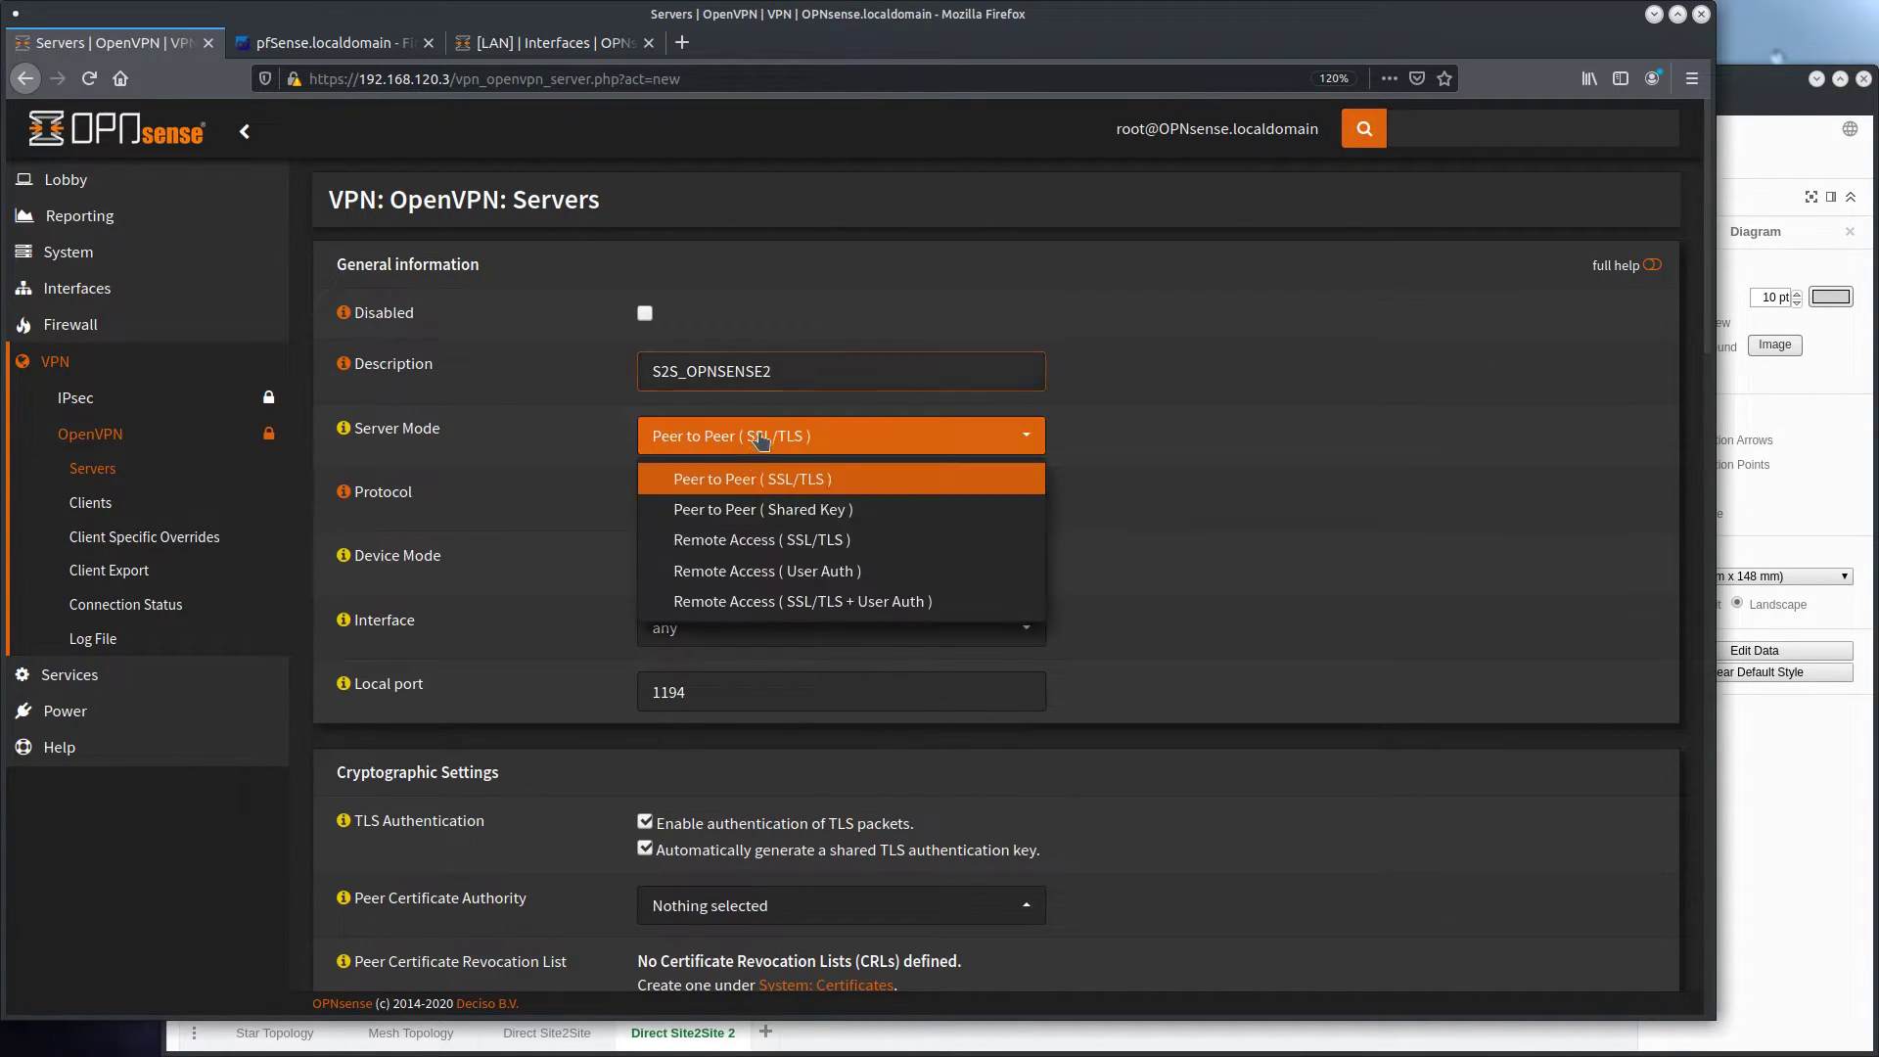
left_click(701, 511)
left_click(701, 499)
left_click(701, 566)
scroll(700, 565, "down", 3)
Generate a random number with echo $RANDOM in the terminal and use it as the server's local port, 14407
left_click(722, 533)
left_click_drag(722, 533, 520, 525)
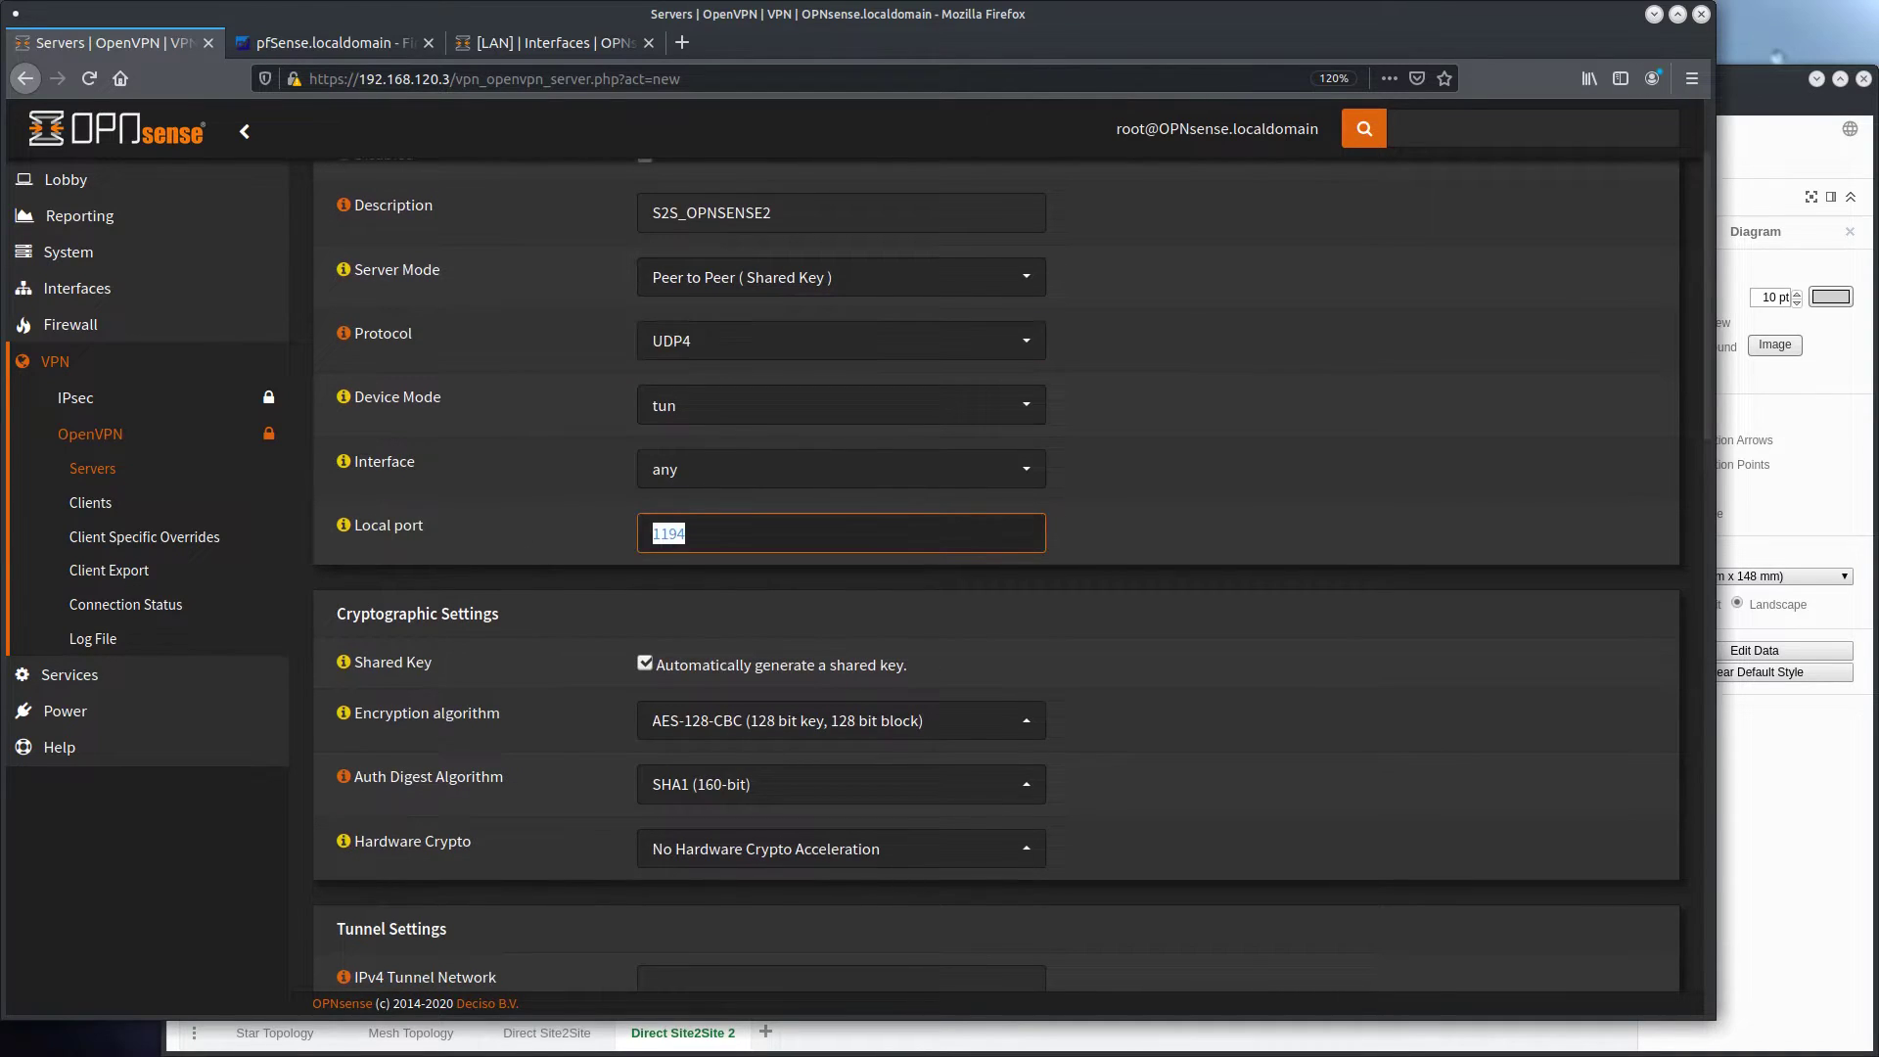
key("alt+Tab")
key("Up")
key("Return")
double_click(1178, 494)
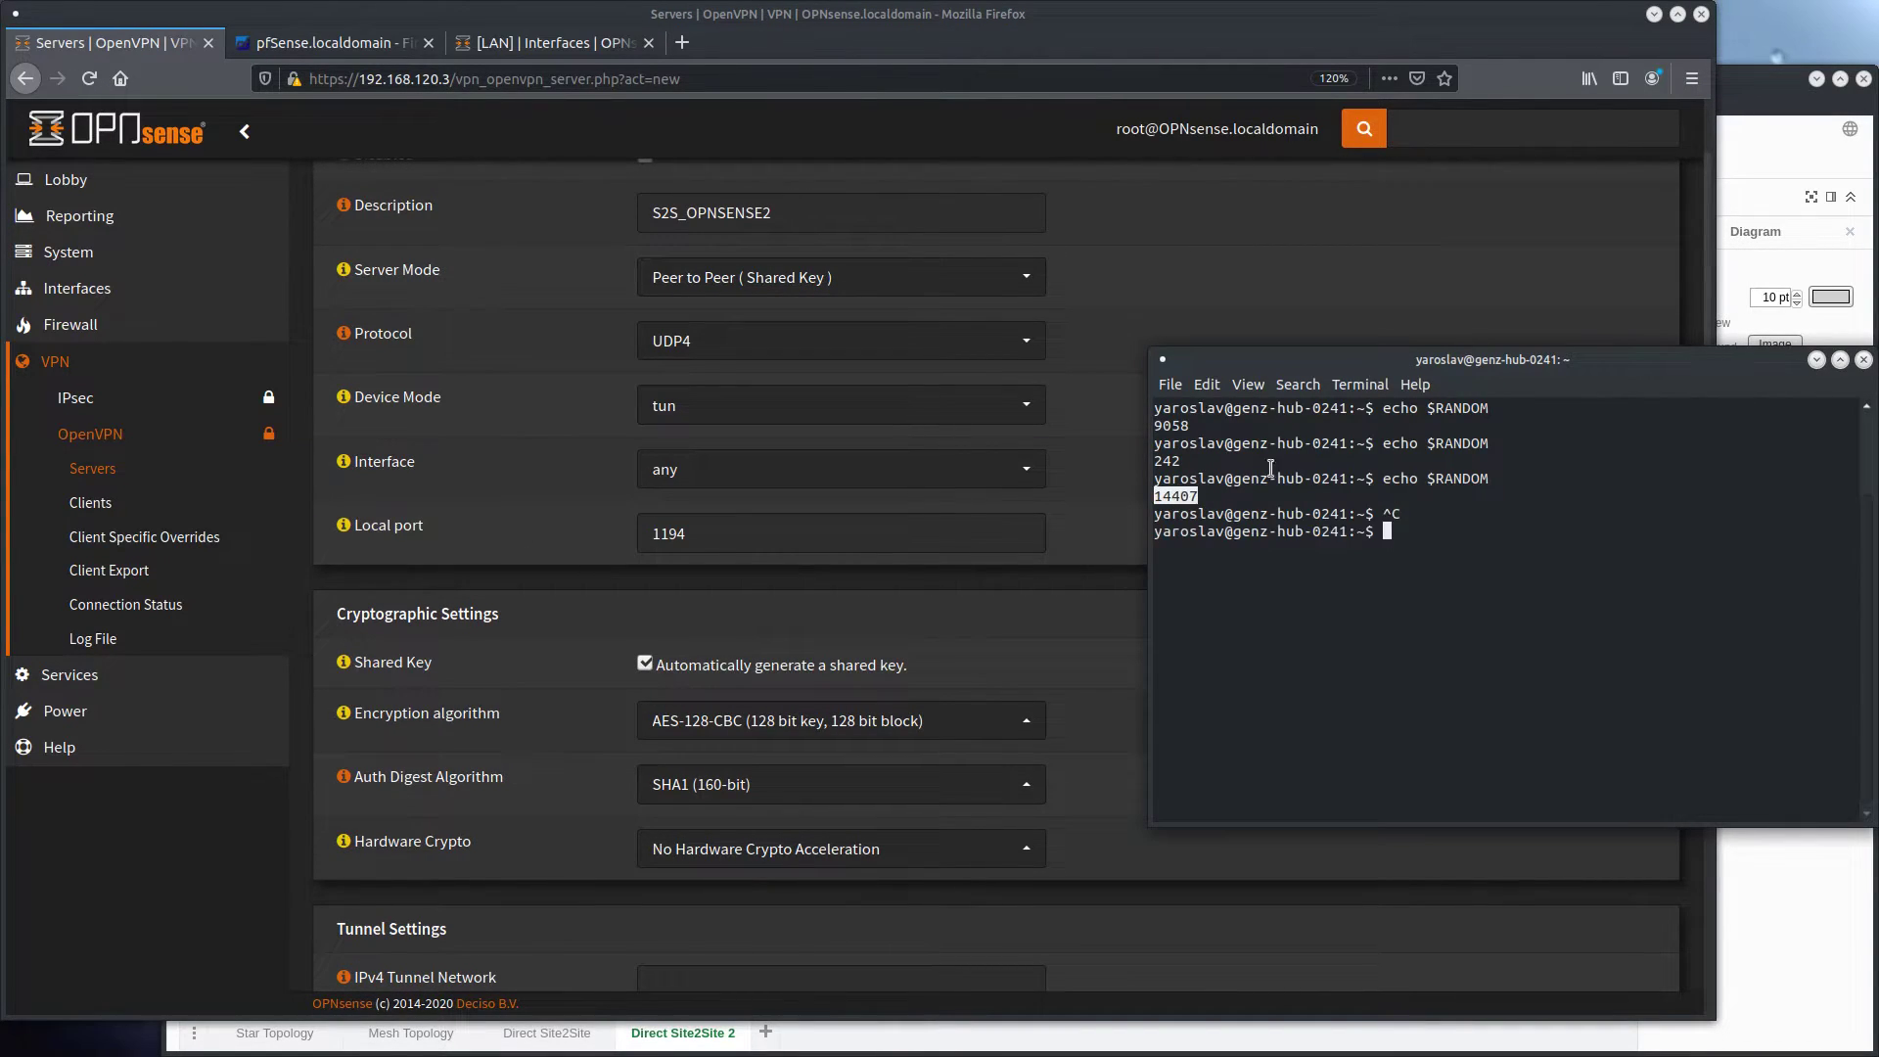
right_click(1170, 497)
left_click(1214, 600)
key("alt+Tab")
key("ctrl+v")
Set the encryption algorithm to AES-256-CBC (256 bit key, 128 bit block) and the auth digest algorithm to SHA512 (512-bit)
scroll(1211, 527, "down", 1)
scroll(1210, 527, "down", 2)
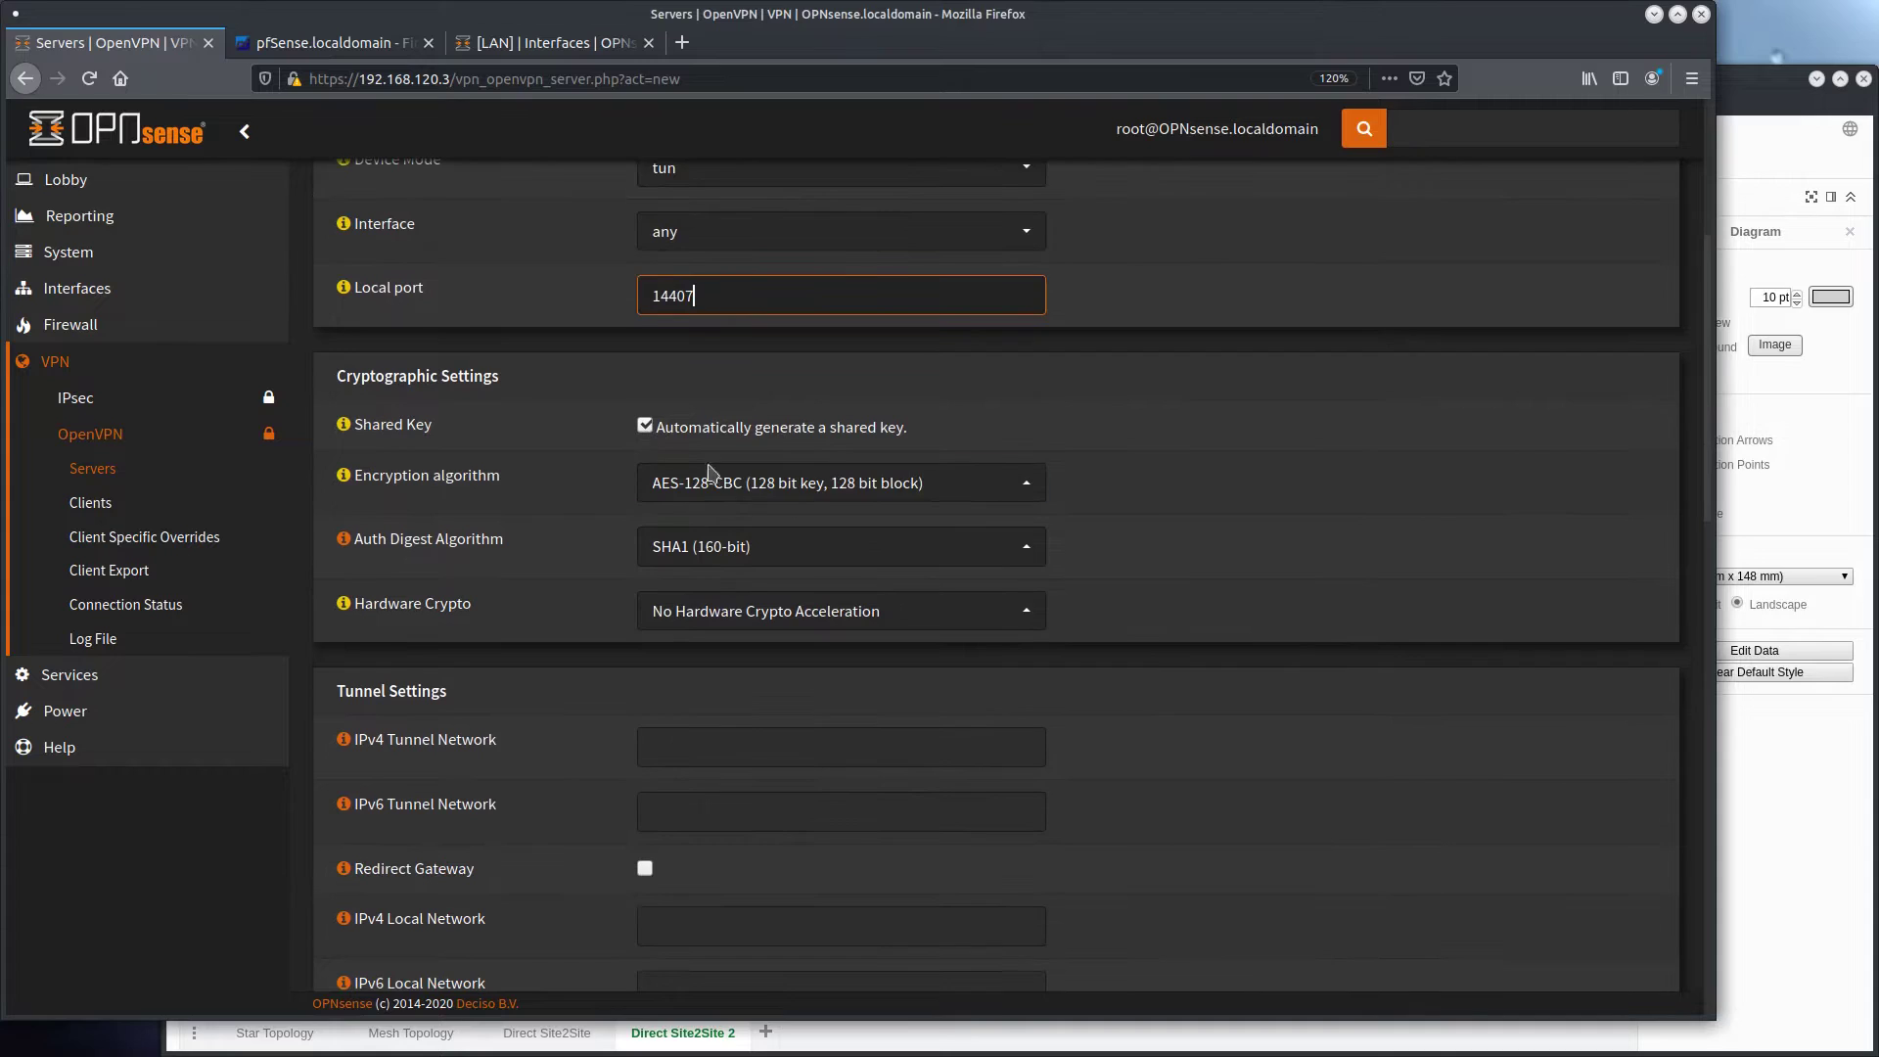
left_click(842, 482)
left_click(832, 630)
left_click(842, 546)
scroll(768, 743, "down", 2)
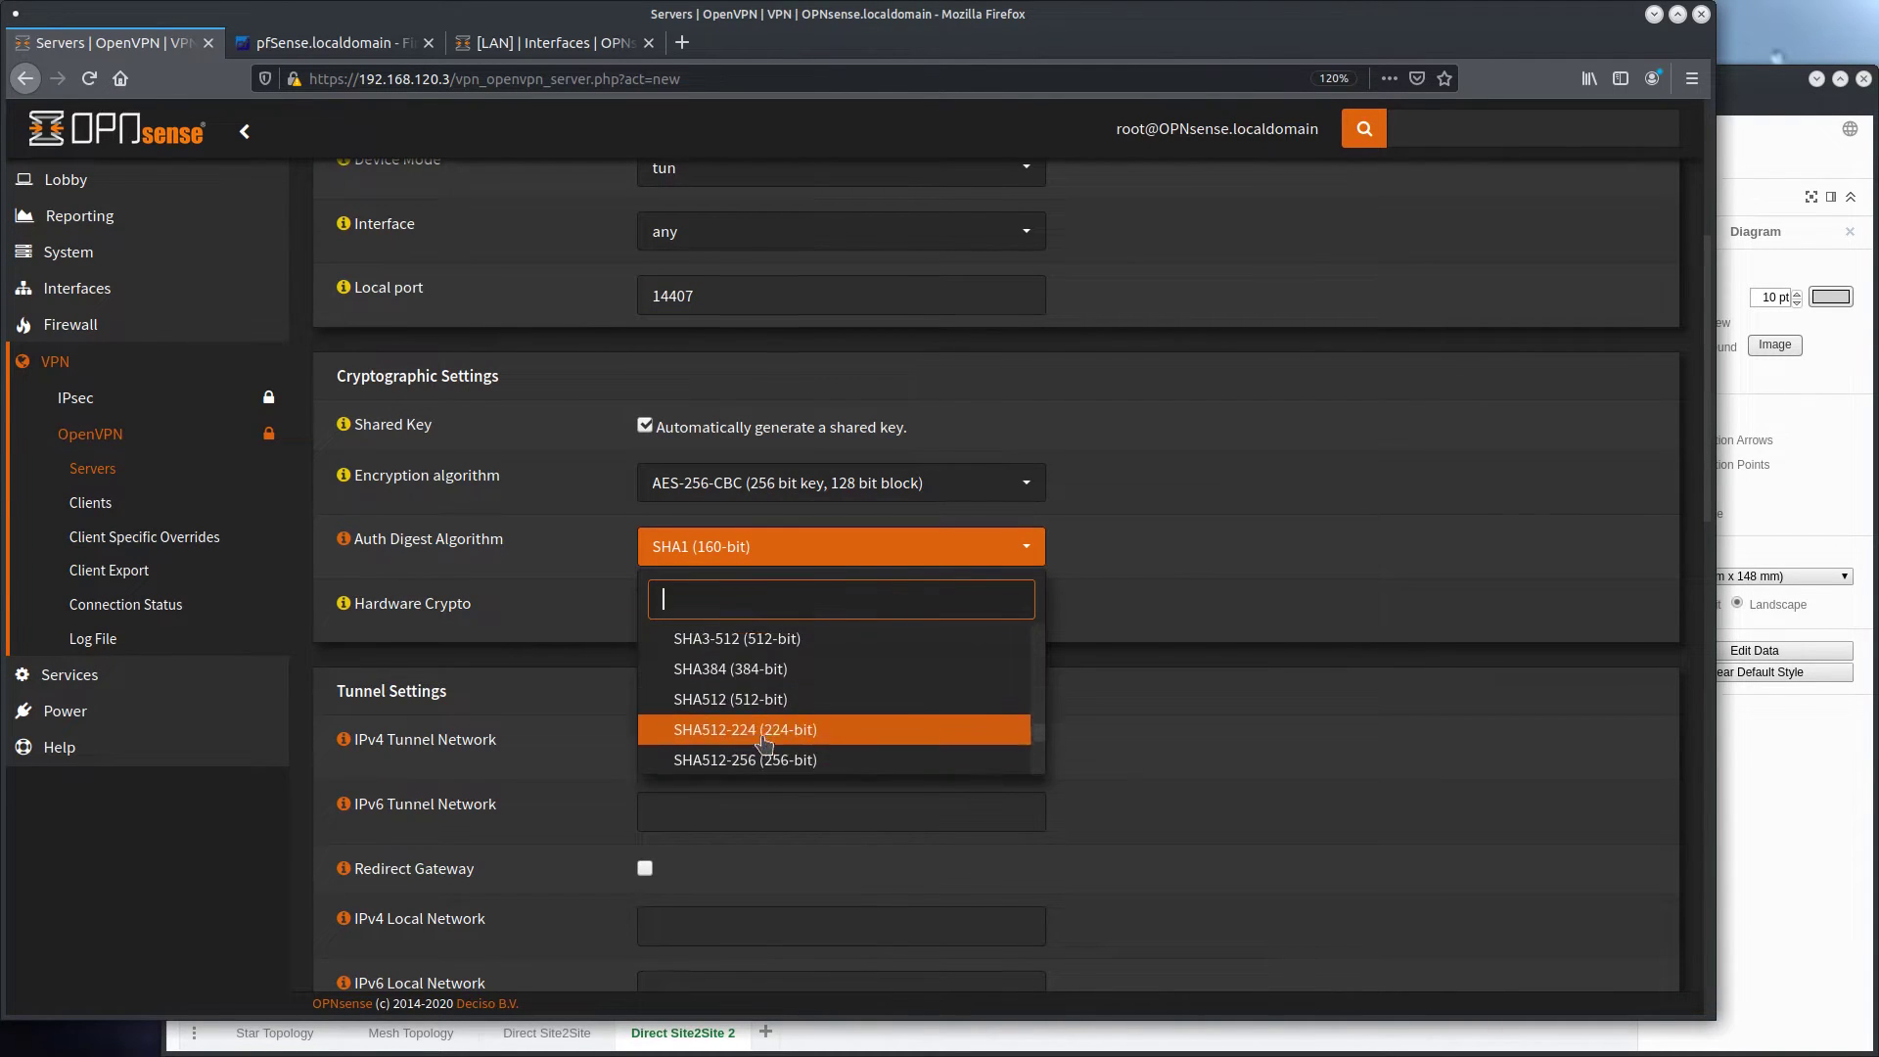
left_click(767, 739)
Set the server's IPv4 tunnel network to 172.16.1.0/24
scroll(682, 509, "down", 2)
left_click(682, 509)
type("172.1")
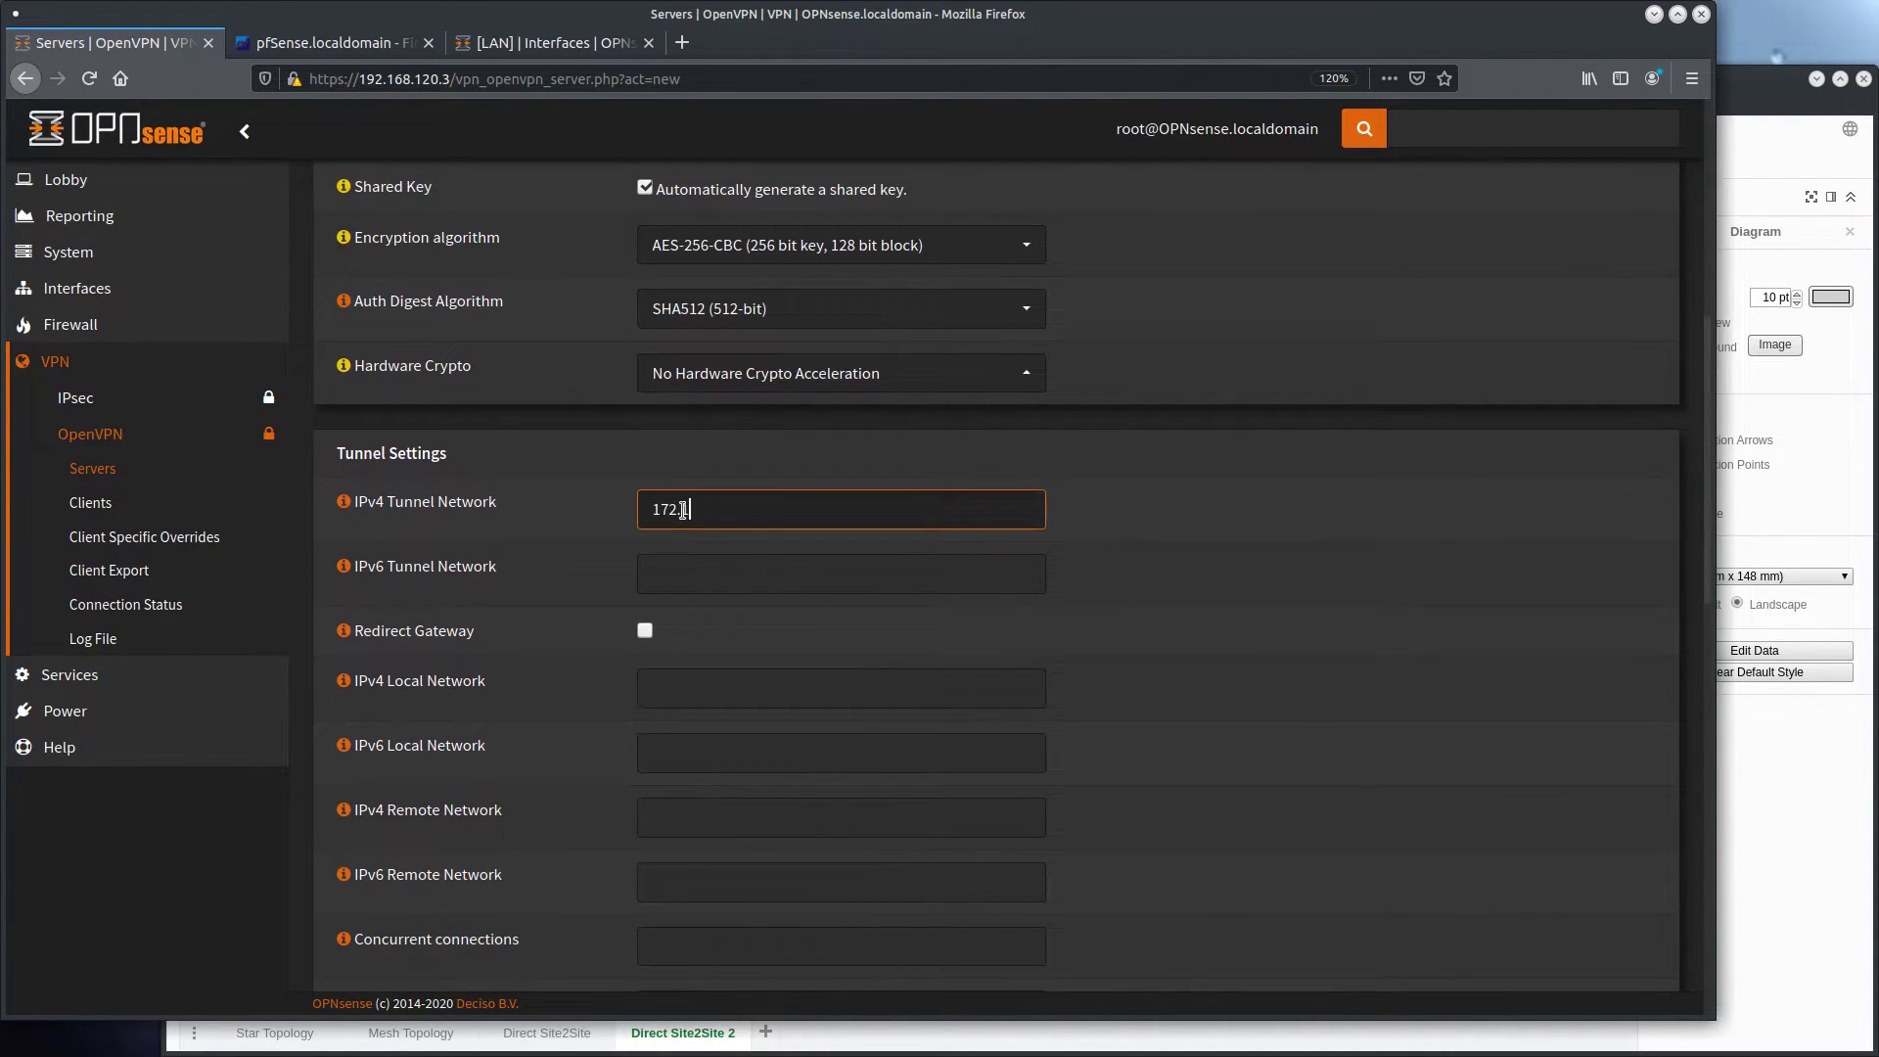
type("6.0.10/24")
left_click(553, 511)
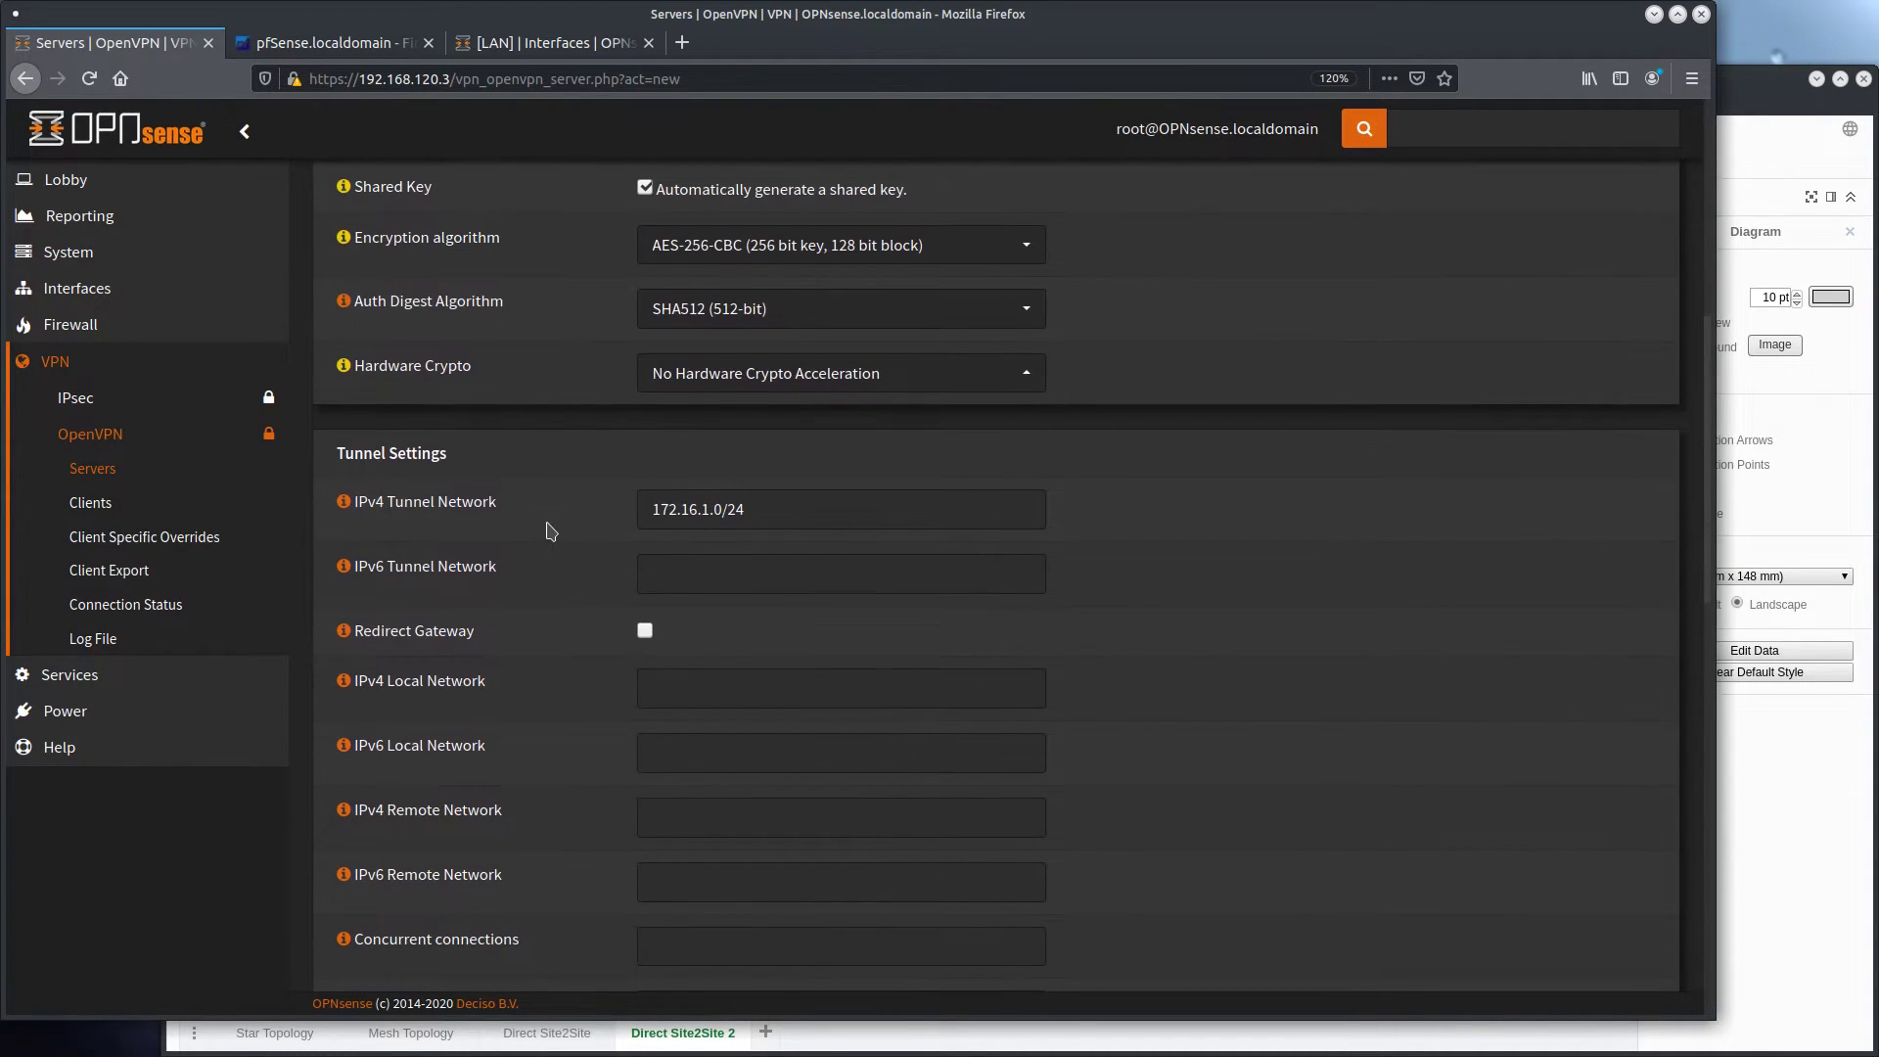
left_click(654, 517)
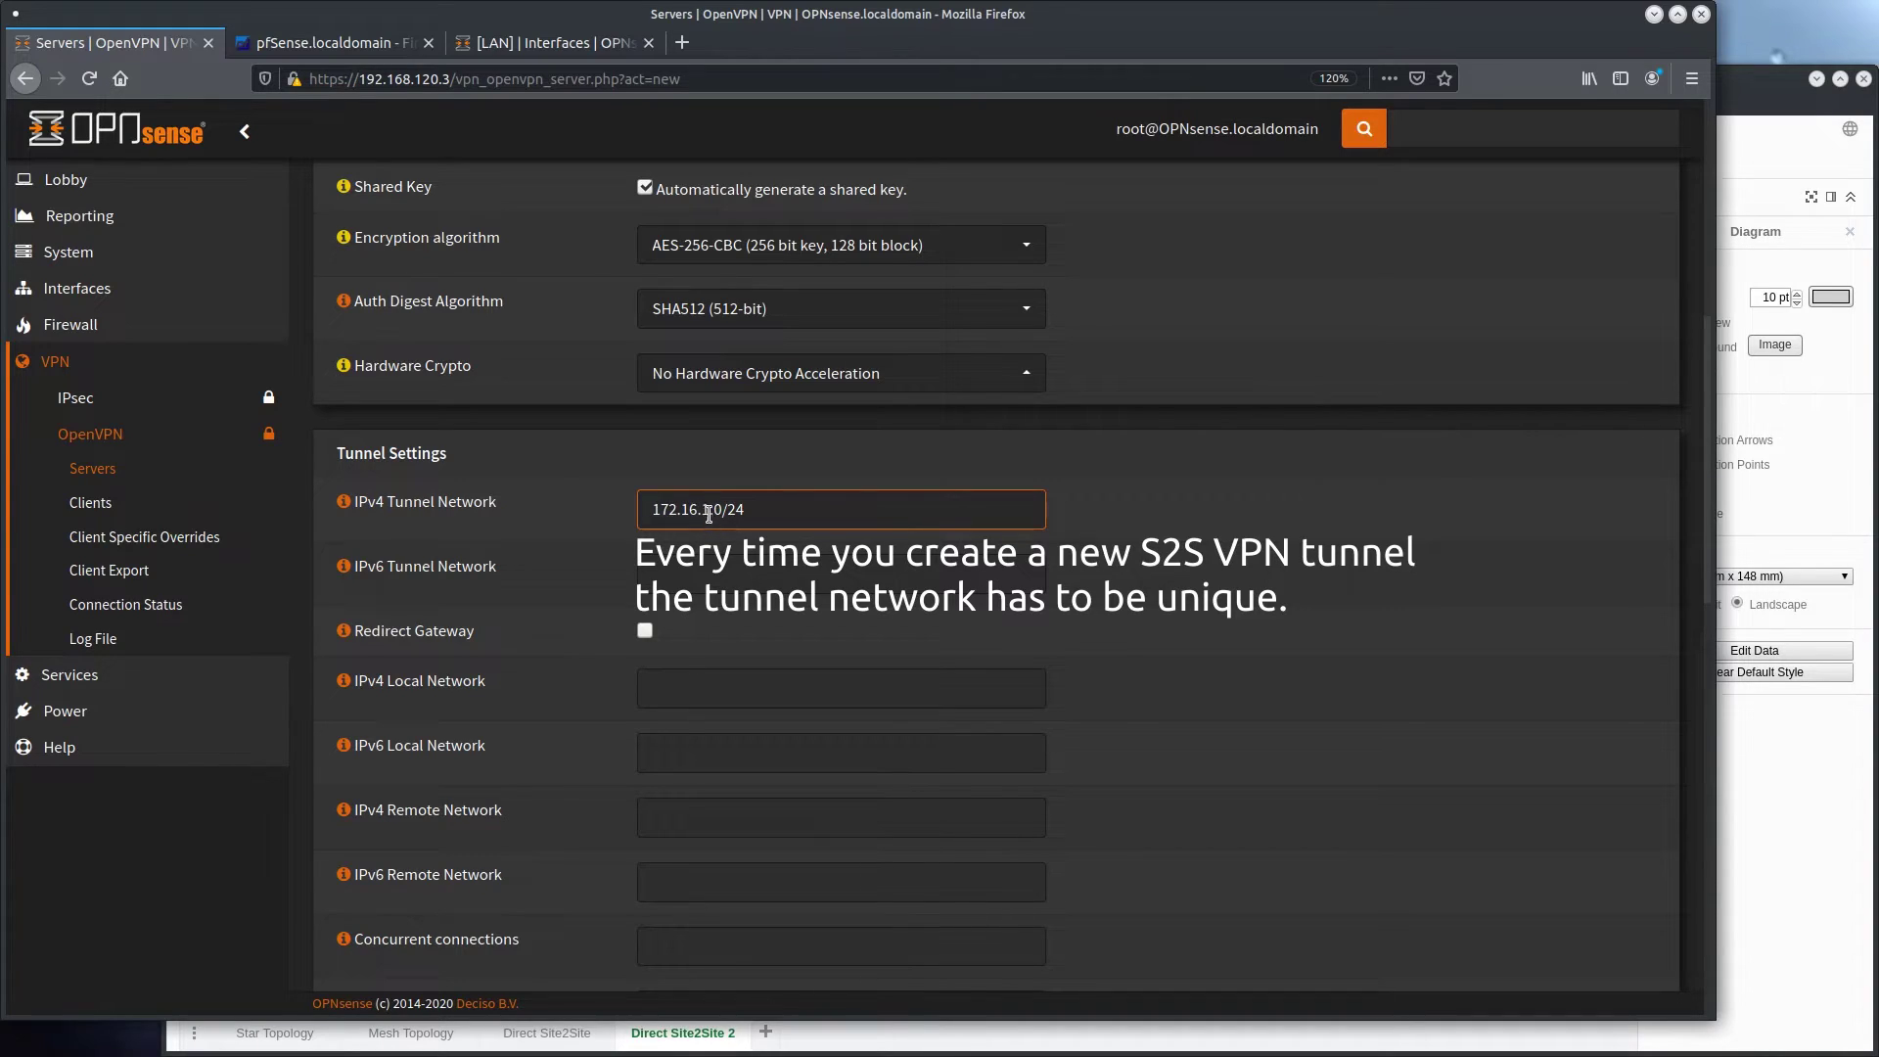
left_click(573, 548)
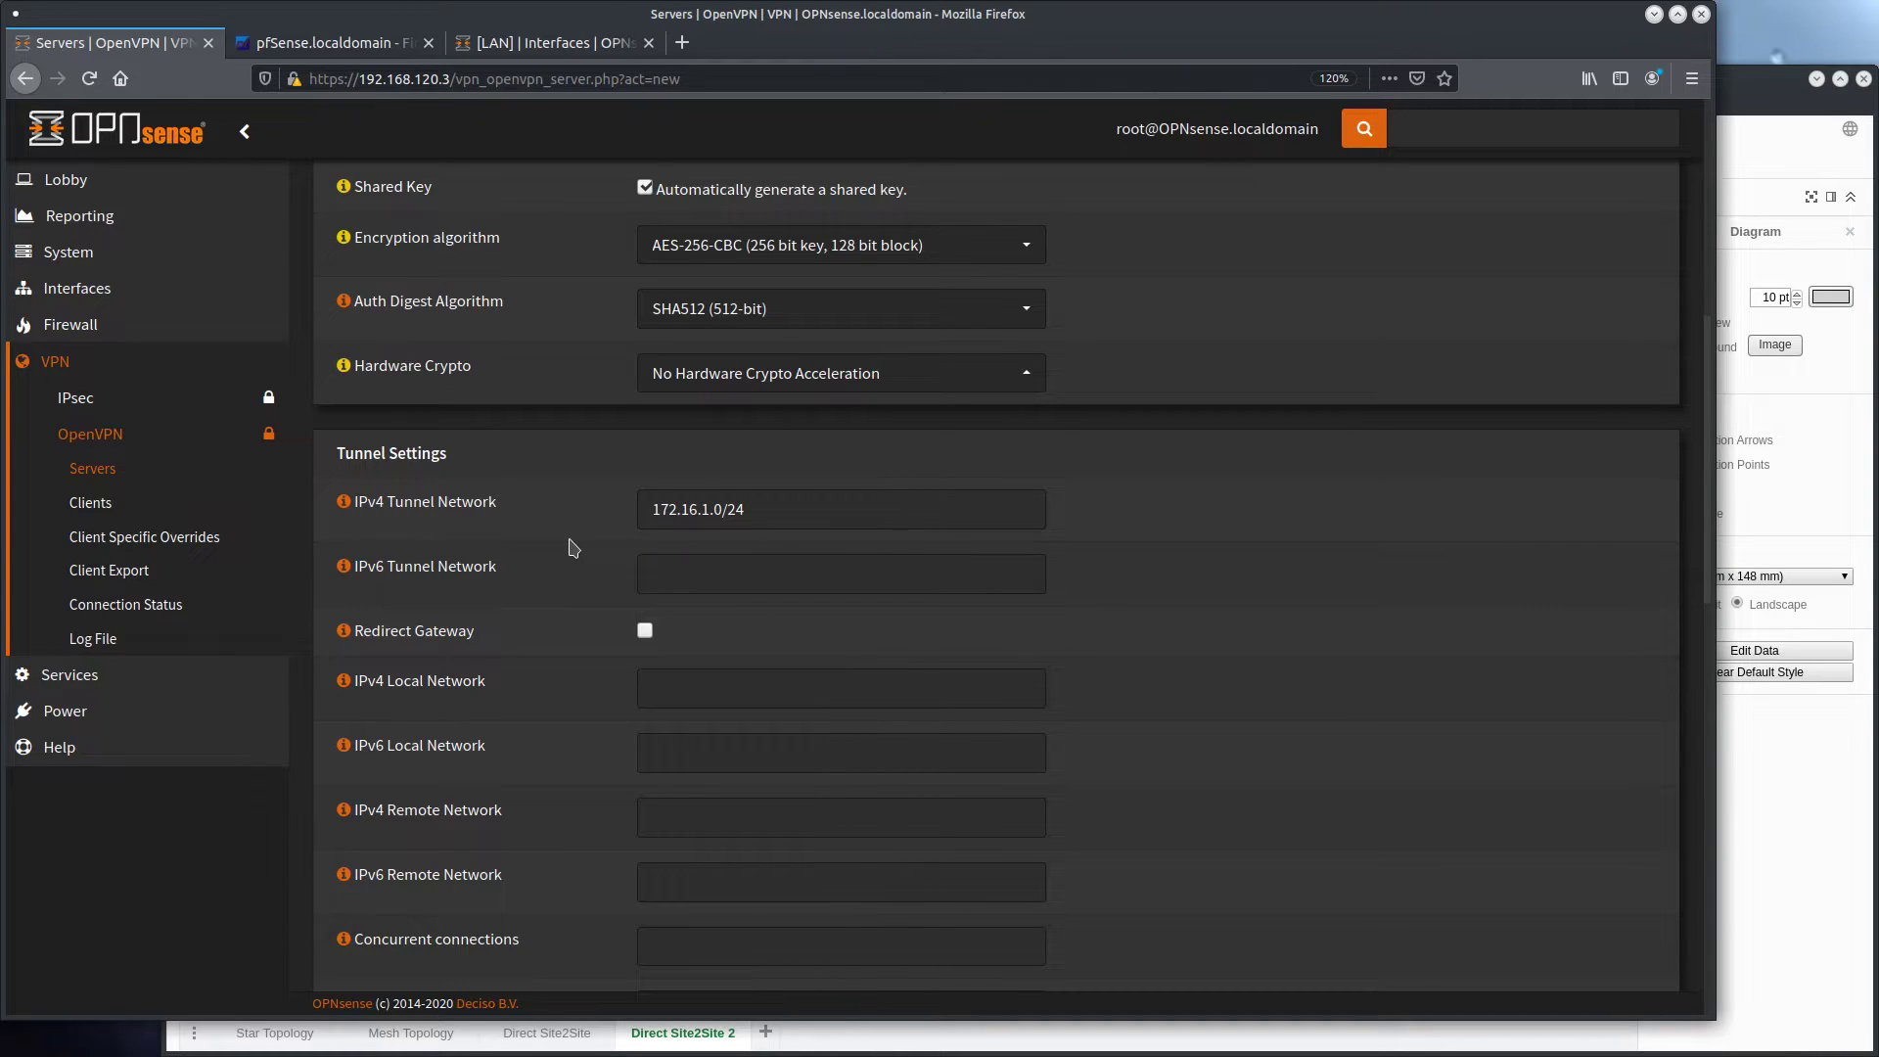
Set the IPv4 local network to 192.168.10.0/24 and the IPv4 remote network to 192.168.12.0/24
scroll(563, 575, "down", 3)
left_click(692, 517)
type("192.168.10.0/24")
left_click(731, 648)
type("192.168.12.0/24")
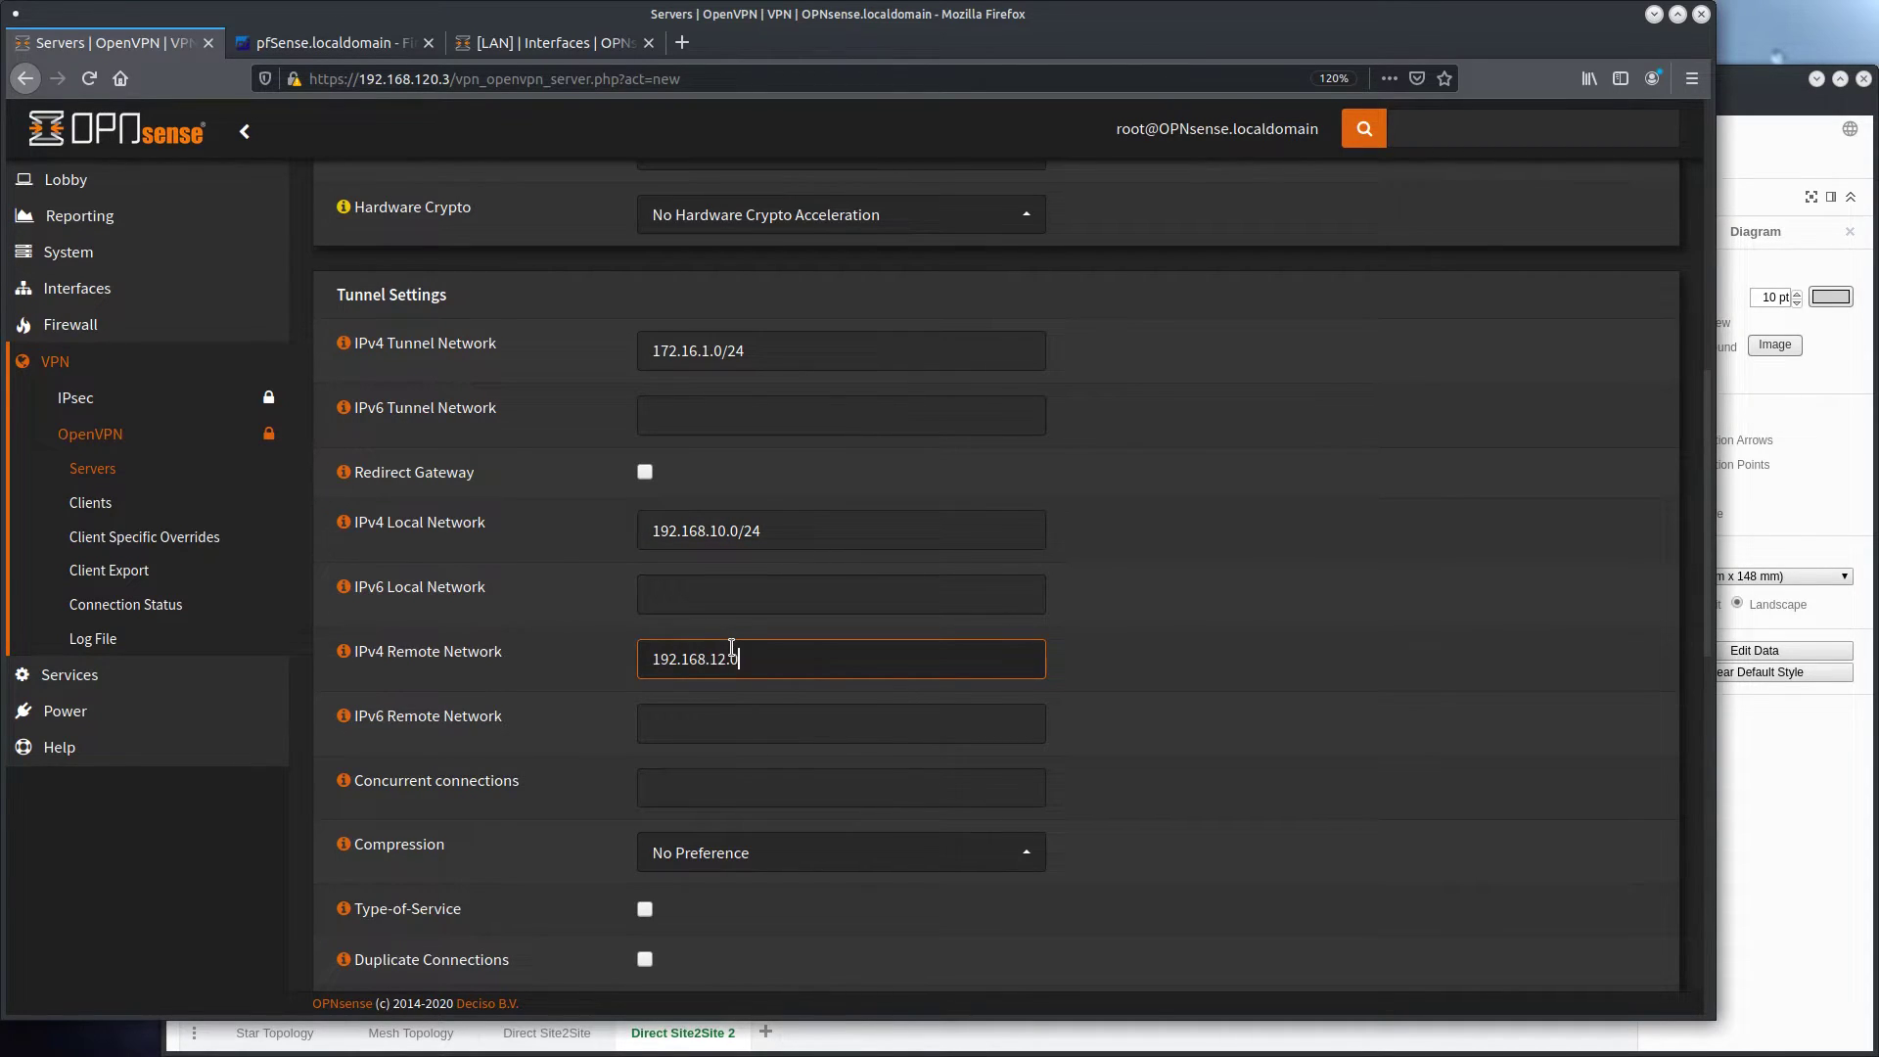
Set compression to Enabled with Adaptive Compression and turn on Disable IPv6 for the server
scroll(734, 665, "down", 4)
left_click(773, 616)
left_click(763, 748)
left_click(685, 618)
left_click(683, 724)
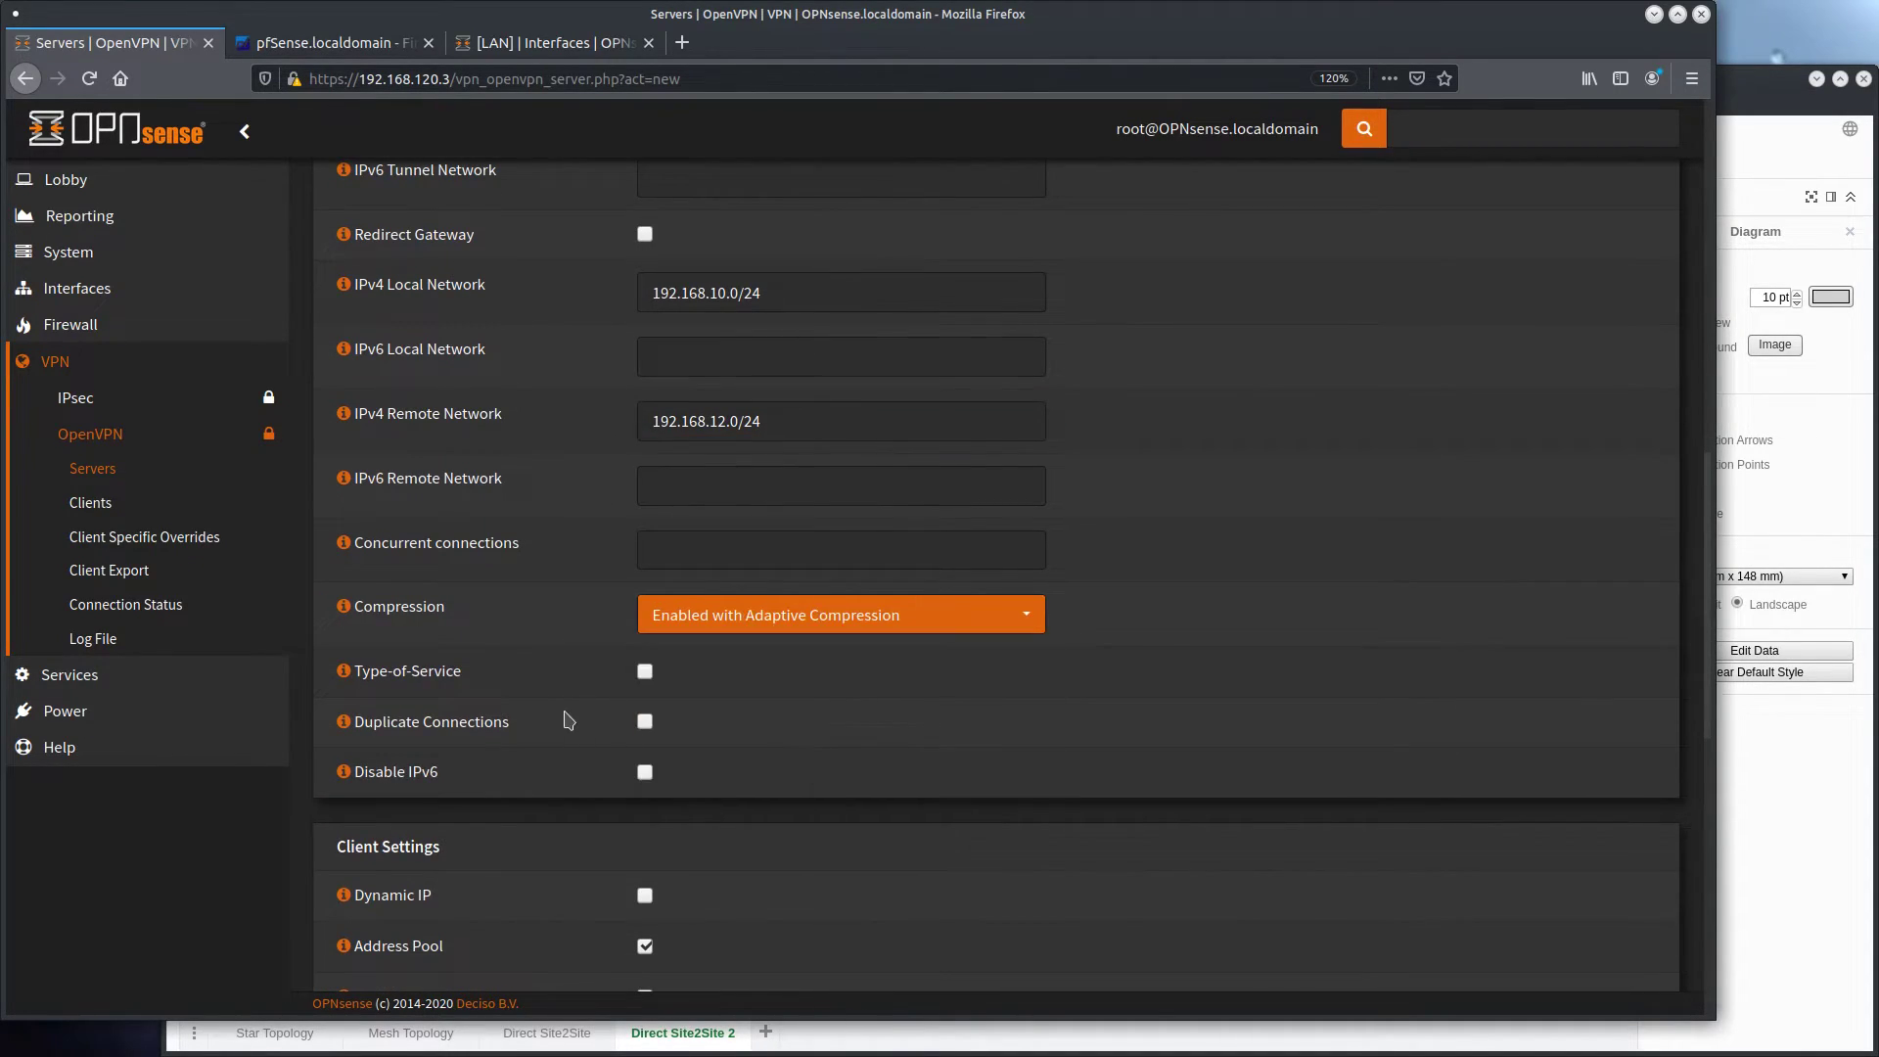
left_click(645, 771)
Review the S2S_OPNSENSE2 server settings from general information to client settings and save the server
scroll(563, 724, "down", 8)
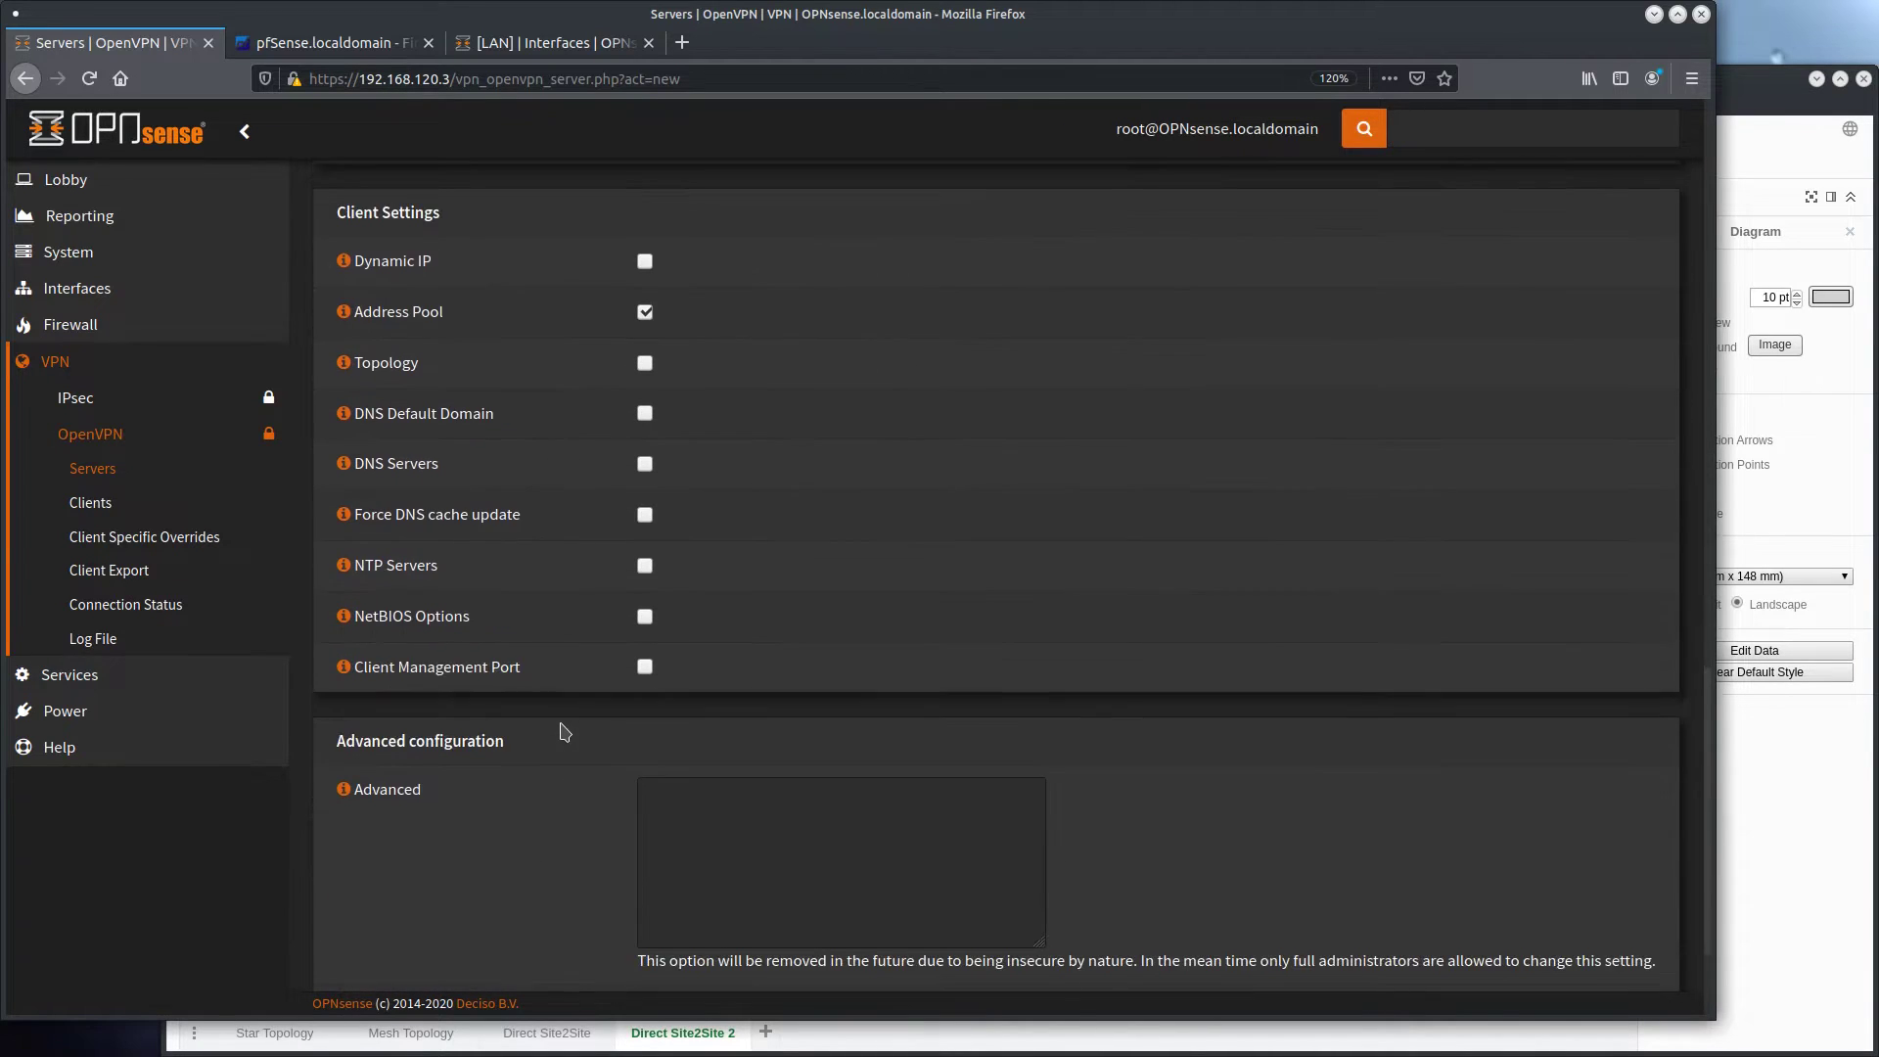
scroll(565, 783, "up", 12)
scroll(572, 904, "up", 7)
scroll(571, 906, "down", 15)
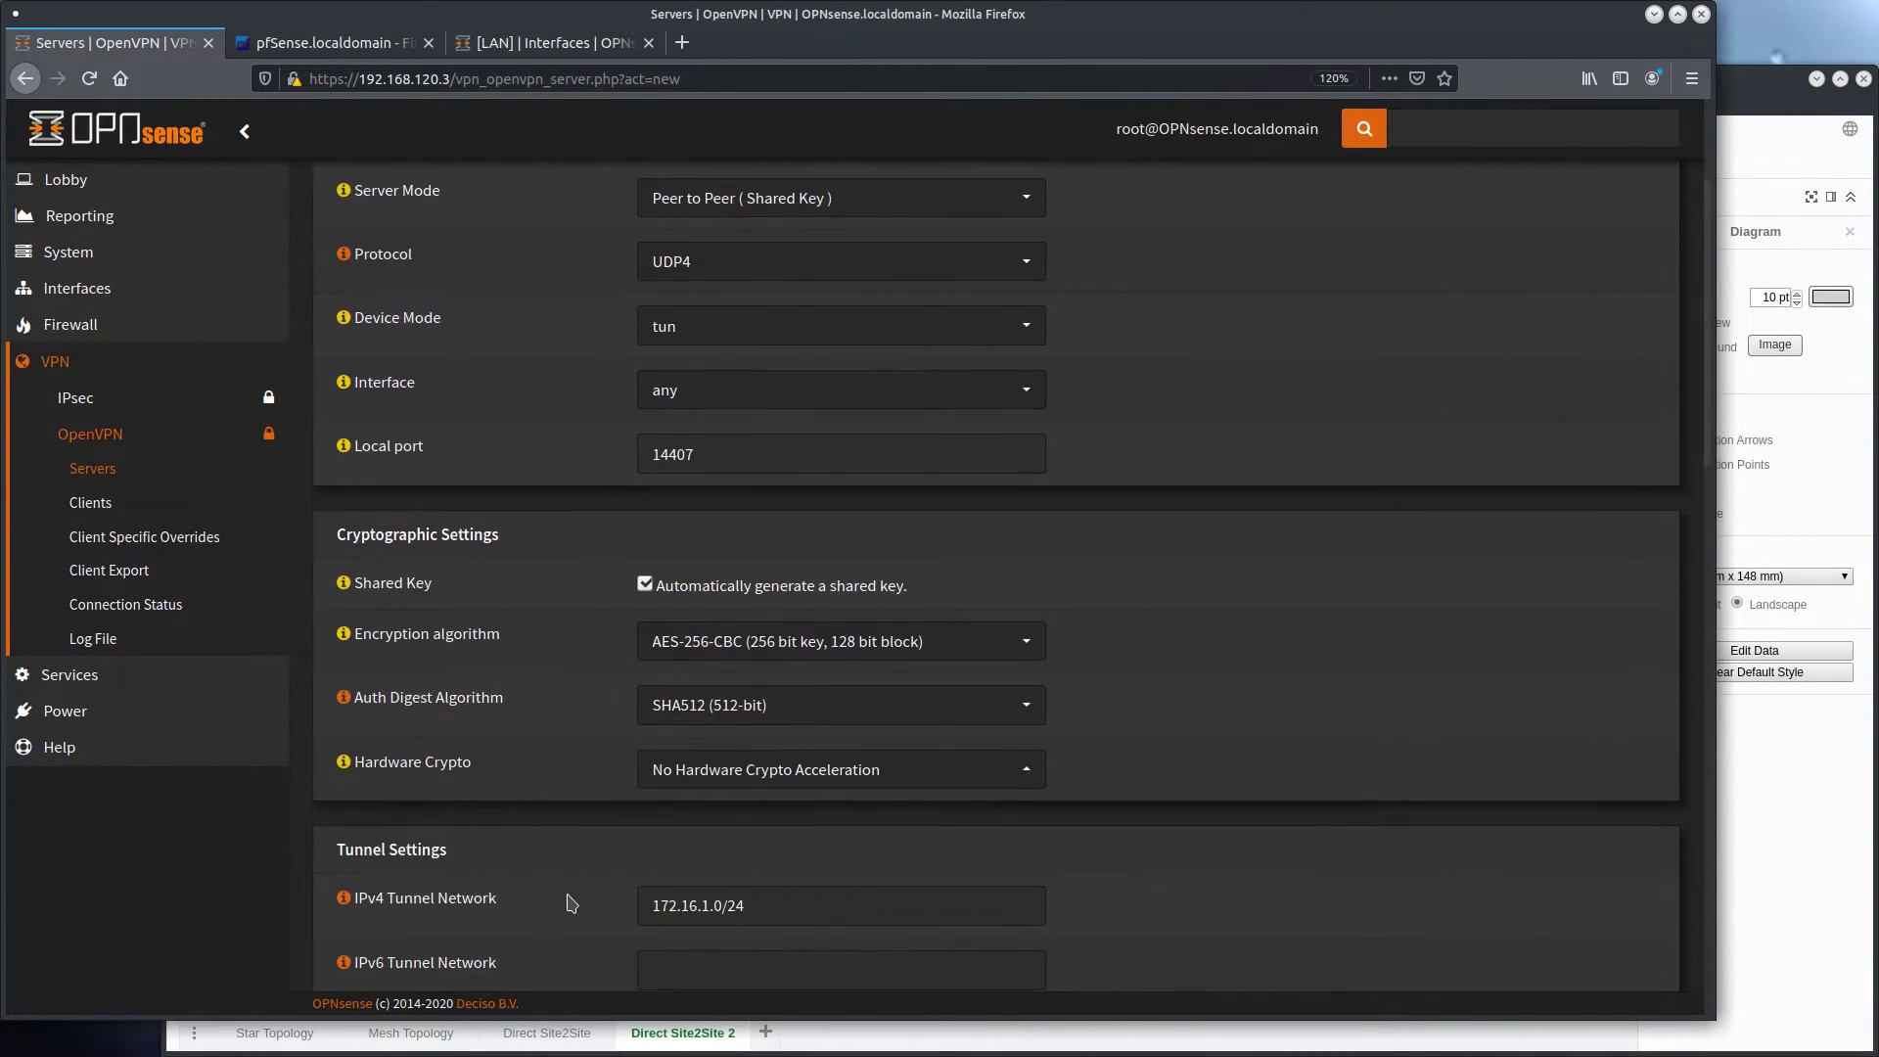
left_click(668, 959)
Clone the S2S_PFSENSE1 floating firewall rule on the first OPNsense firewall
left_click(110, 327)
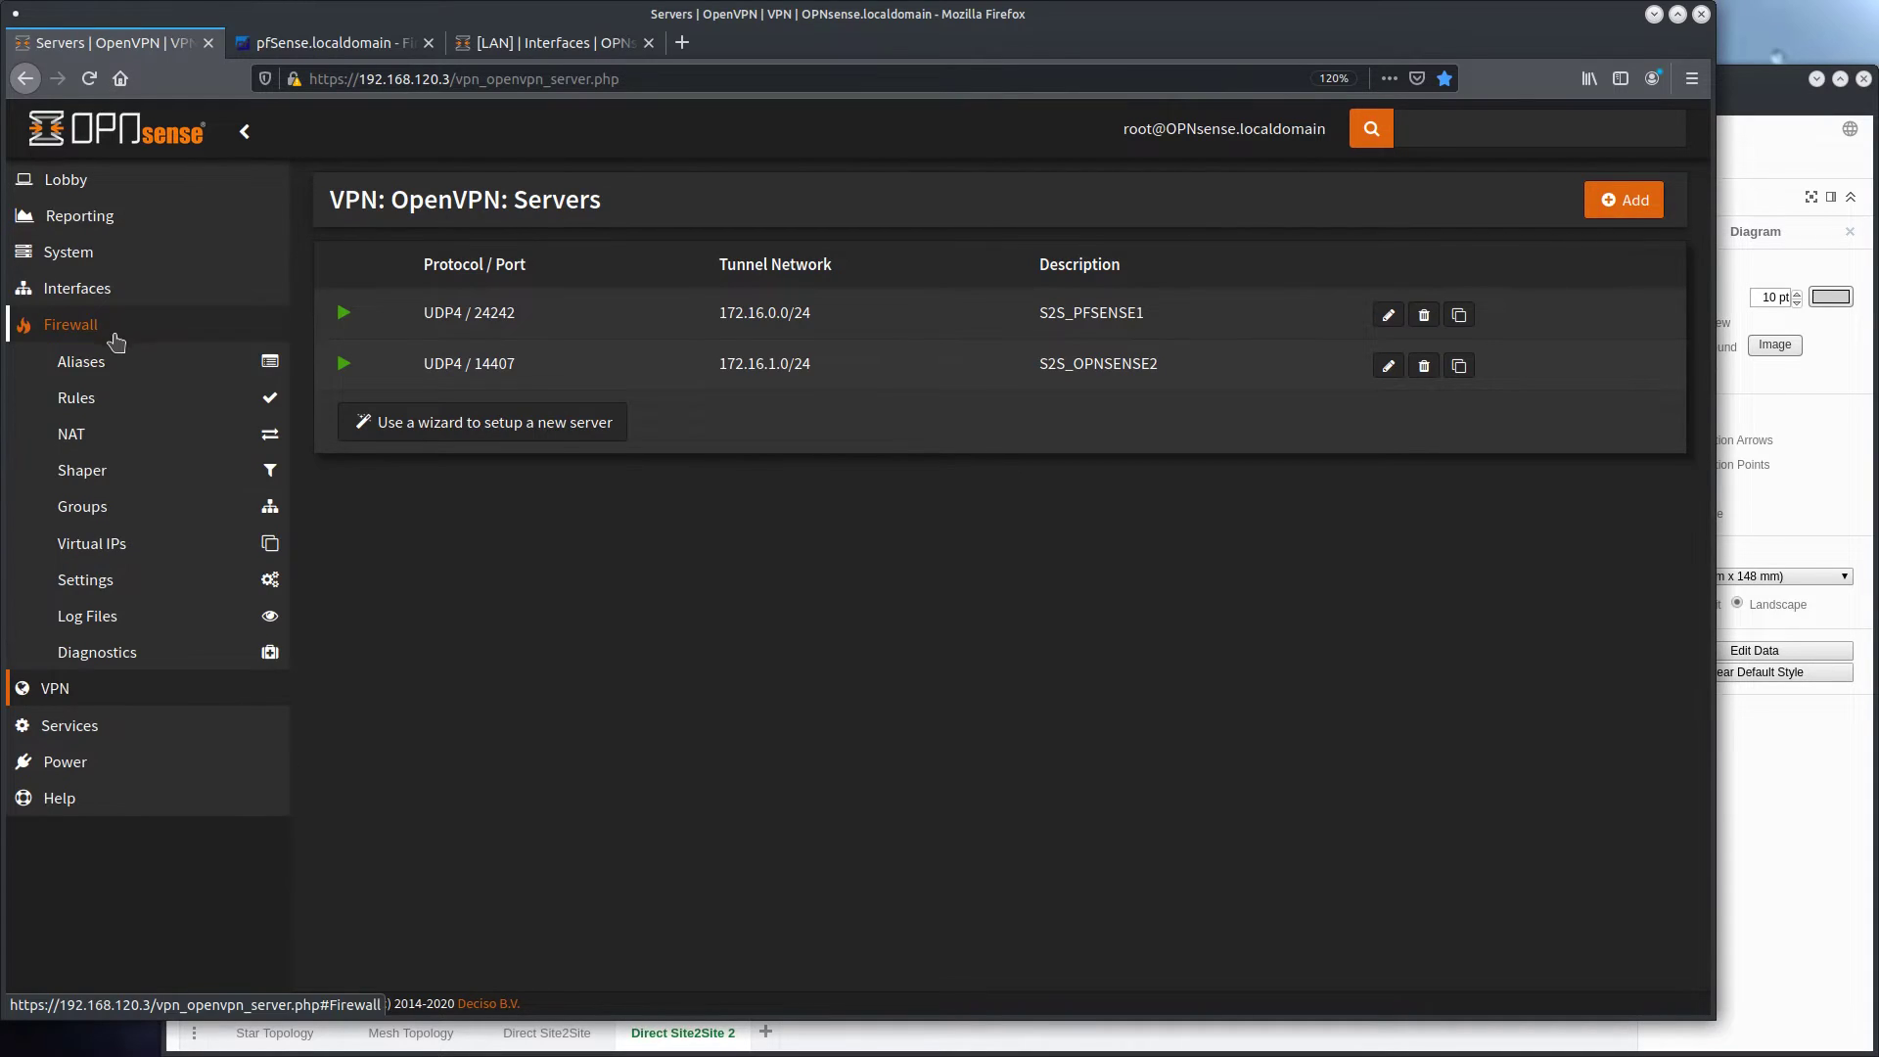
left_click(124, 401)
left_click(113, 434)
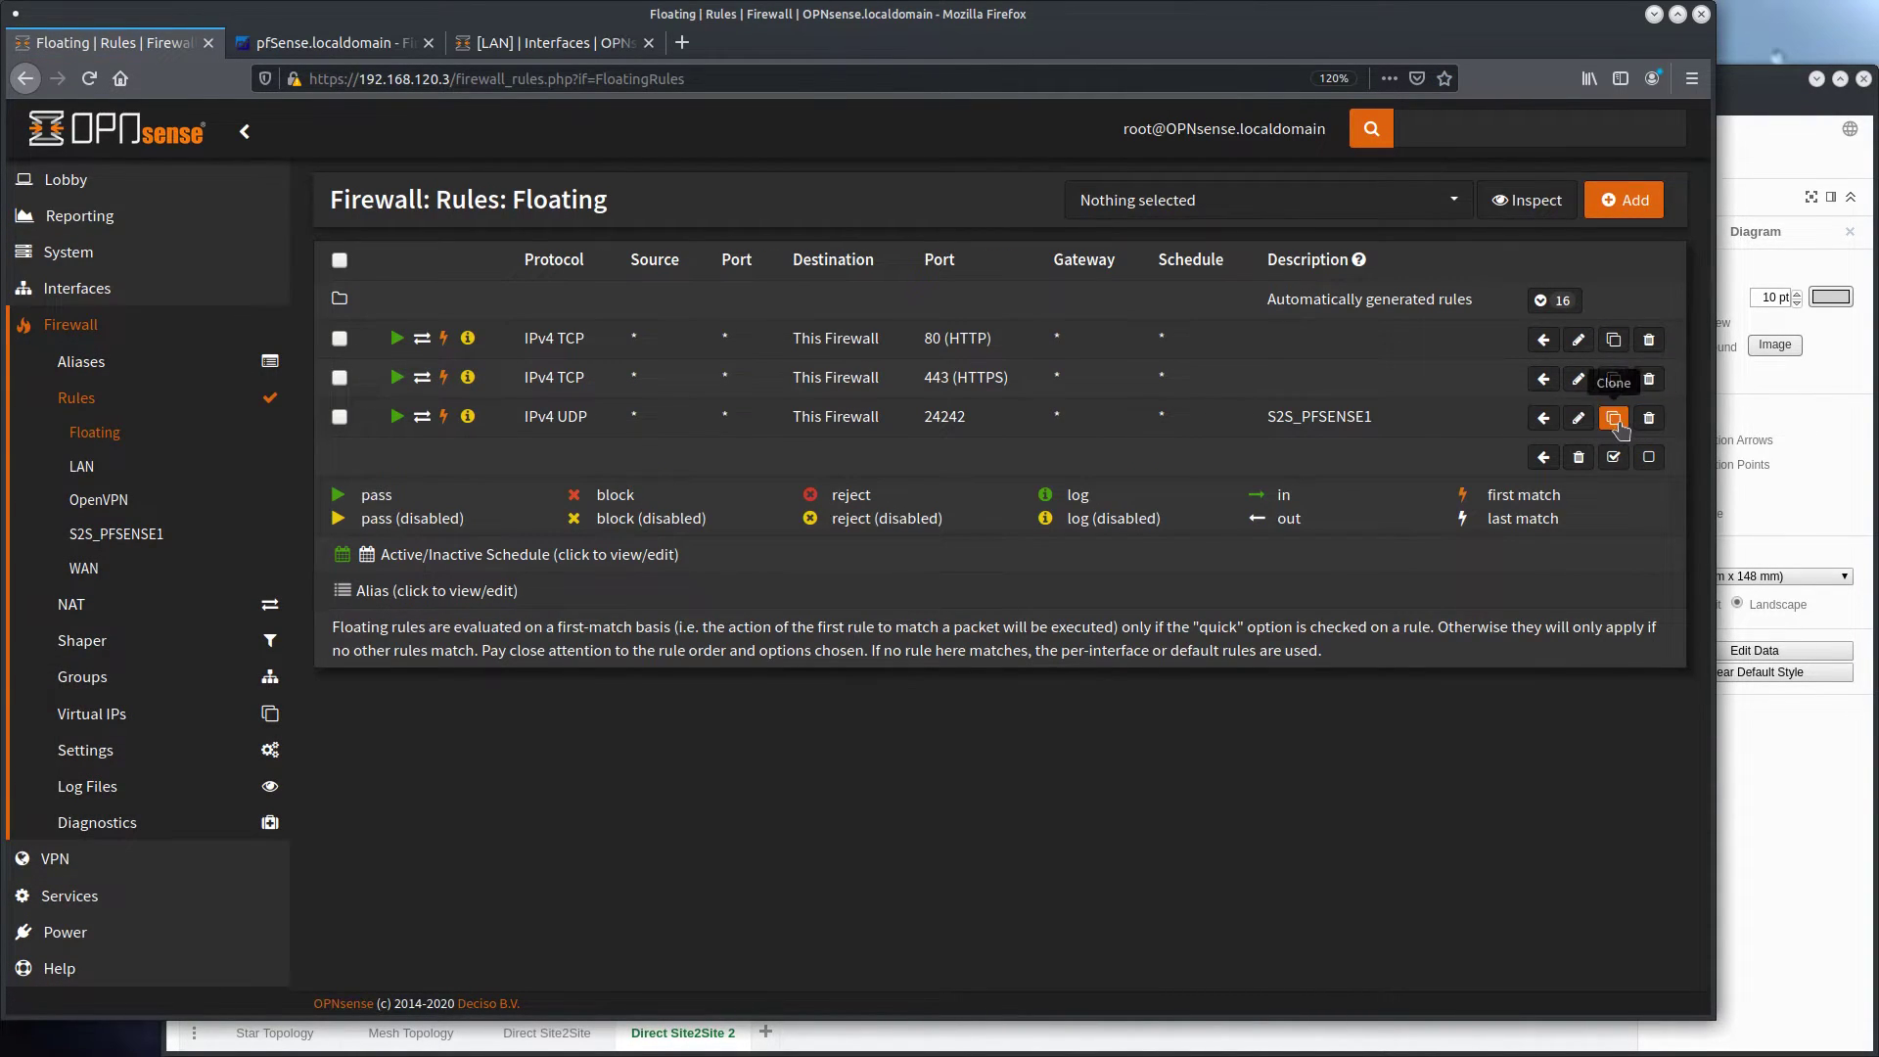
left_click(1617, 424)
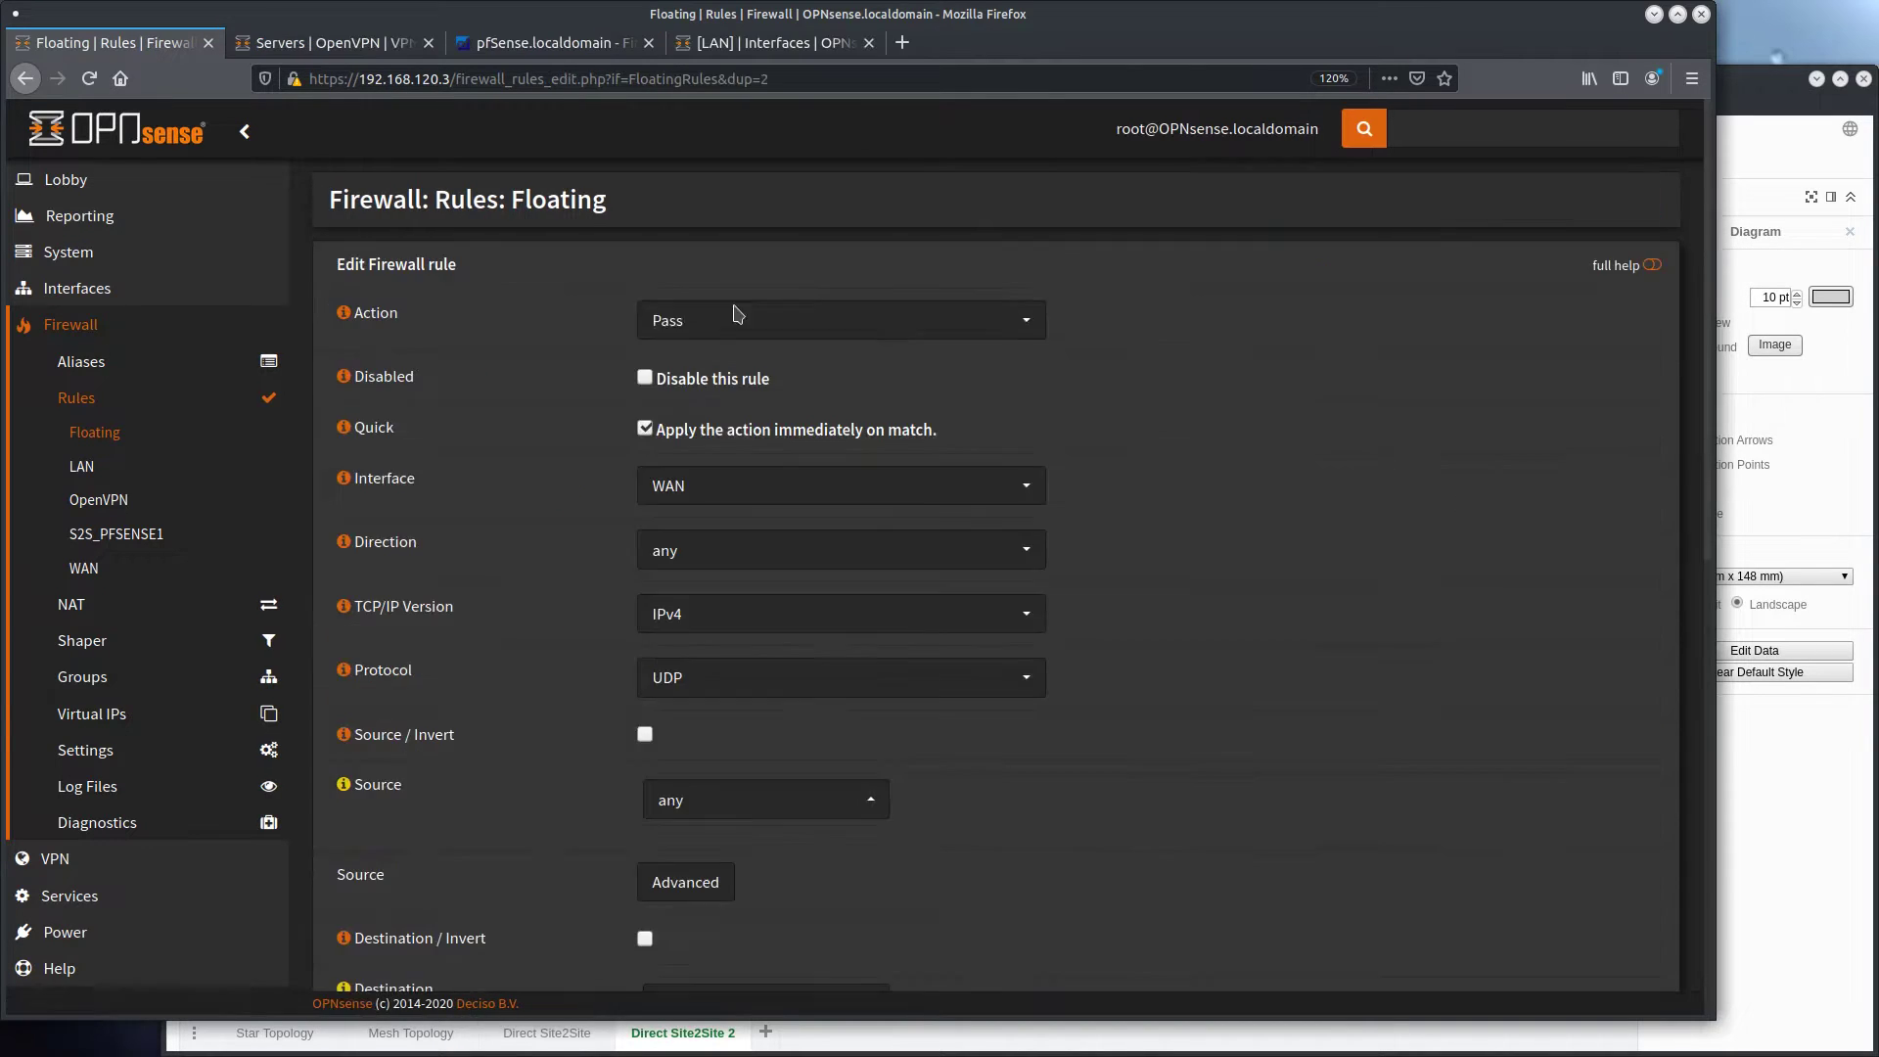
Set the cloned rule's destination port range to 14407 through 14407, save the rule, and apply the changes
scroll(692, 536, "down", 6)
left_click_drag(720, 470, 519, 474)
key("ctrl+v")
left_click_drag(1259, 467, 1140, 470)
key("ctrl+v")
left_click(482, 535)
scroll(482, 537, "down", 2)
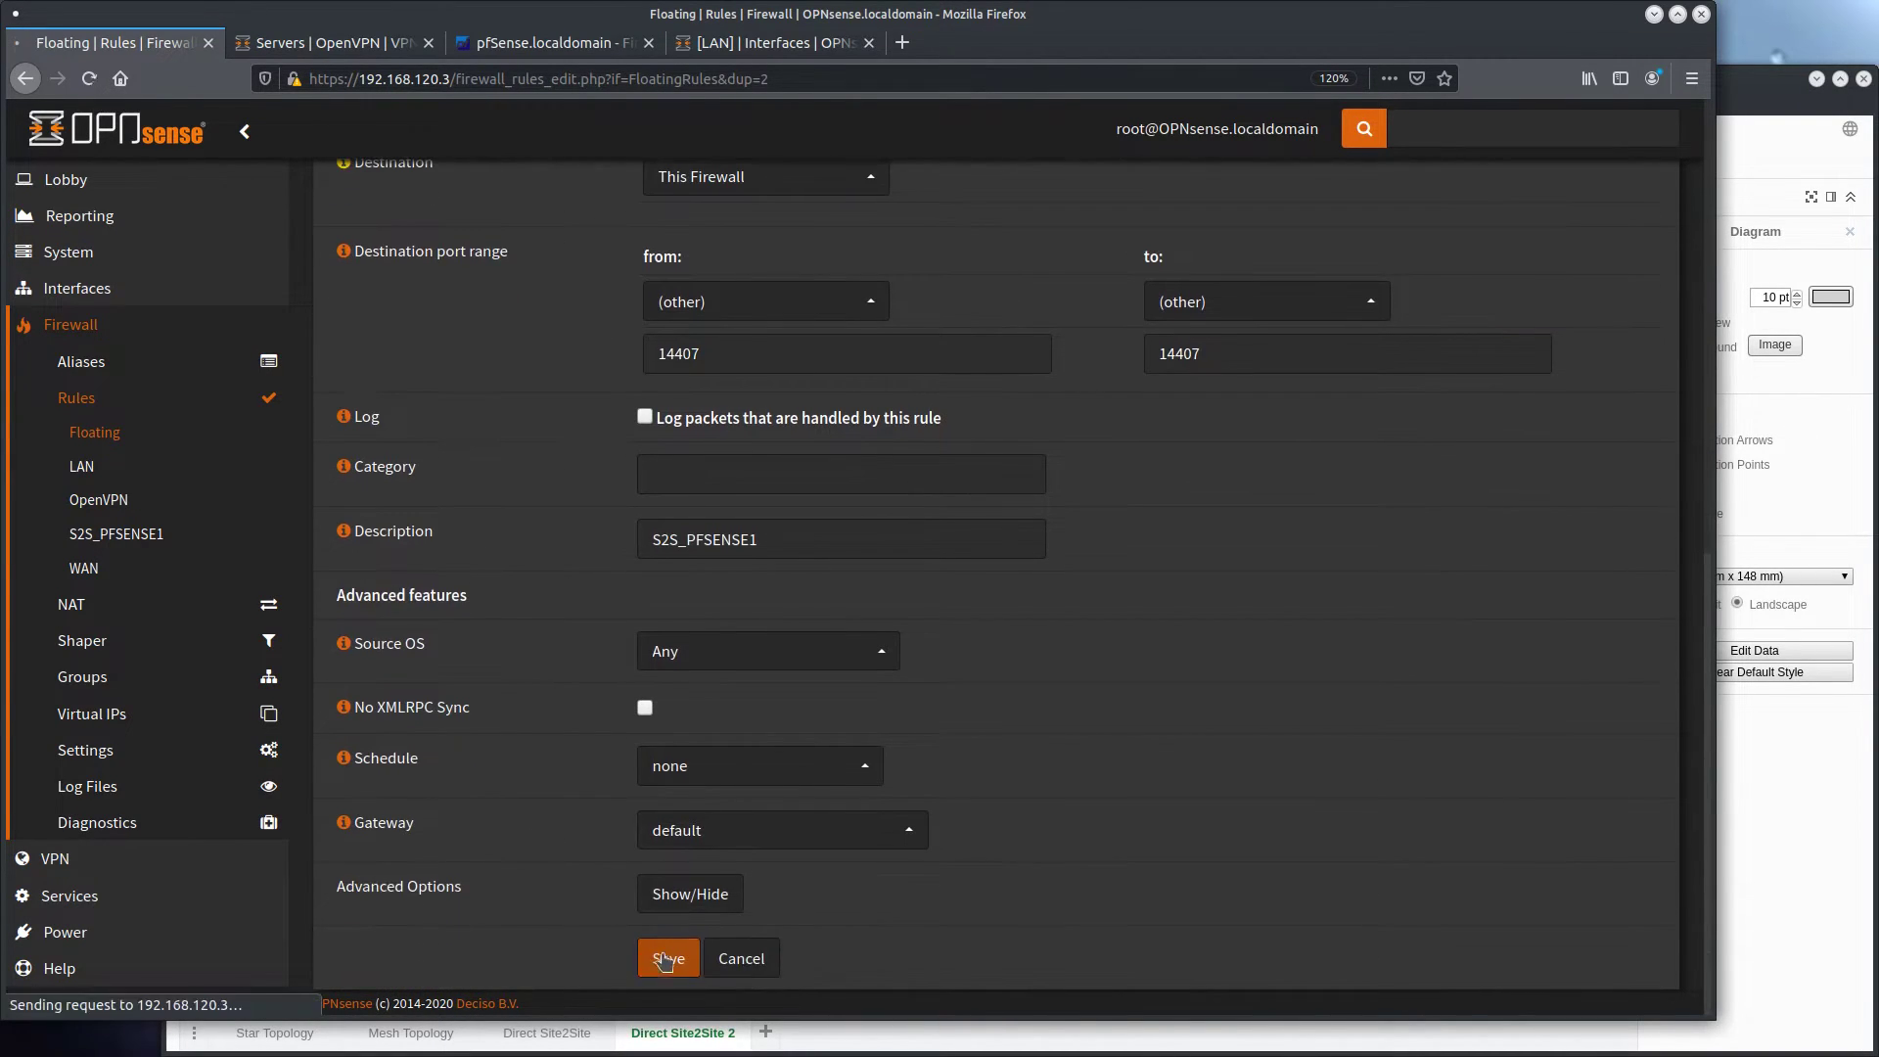
left_click(670, 958)
left_click(1585, 285)
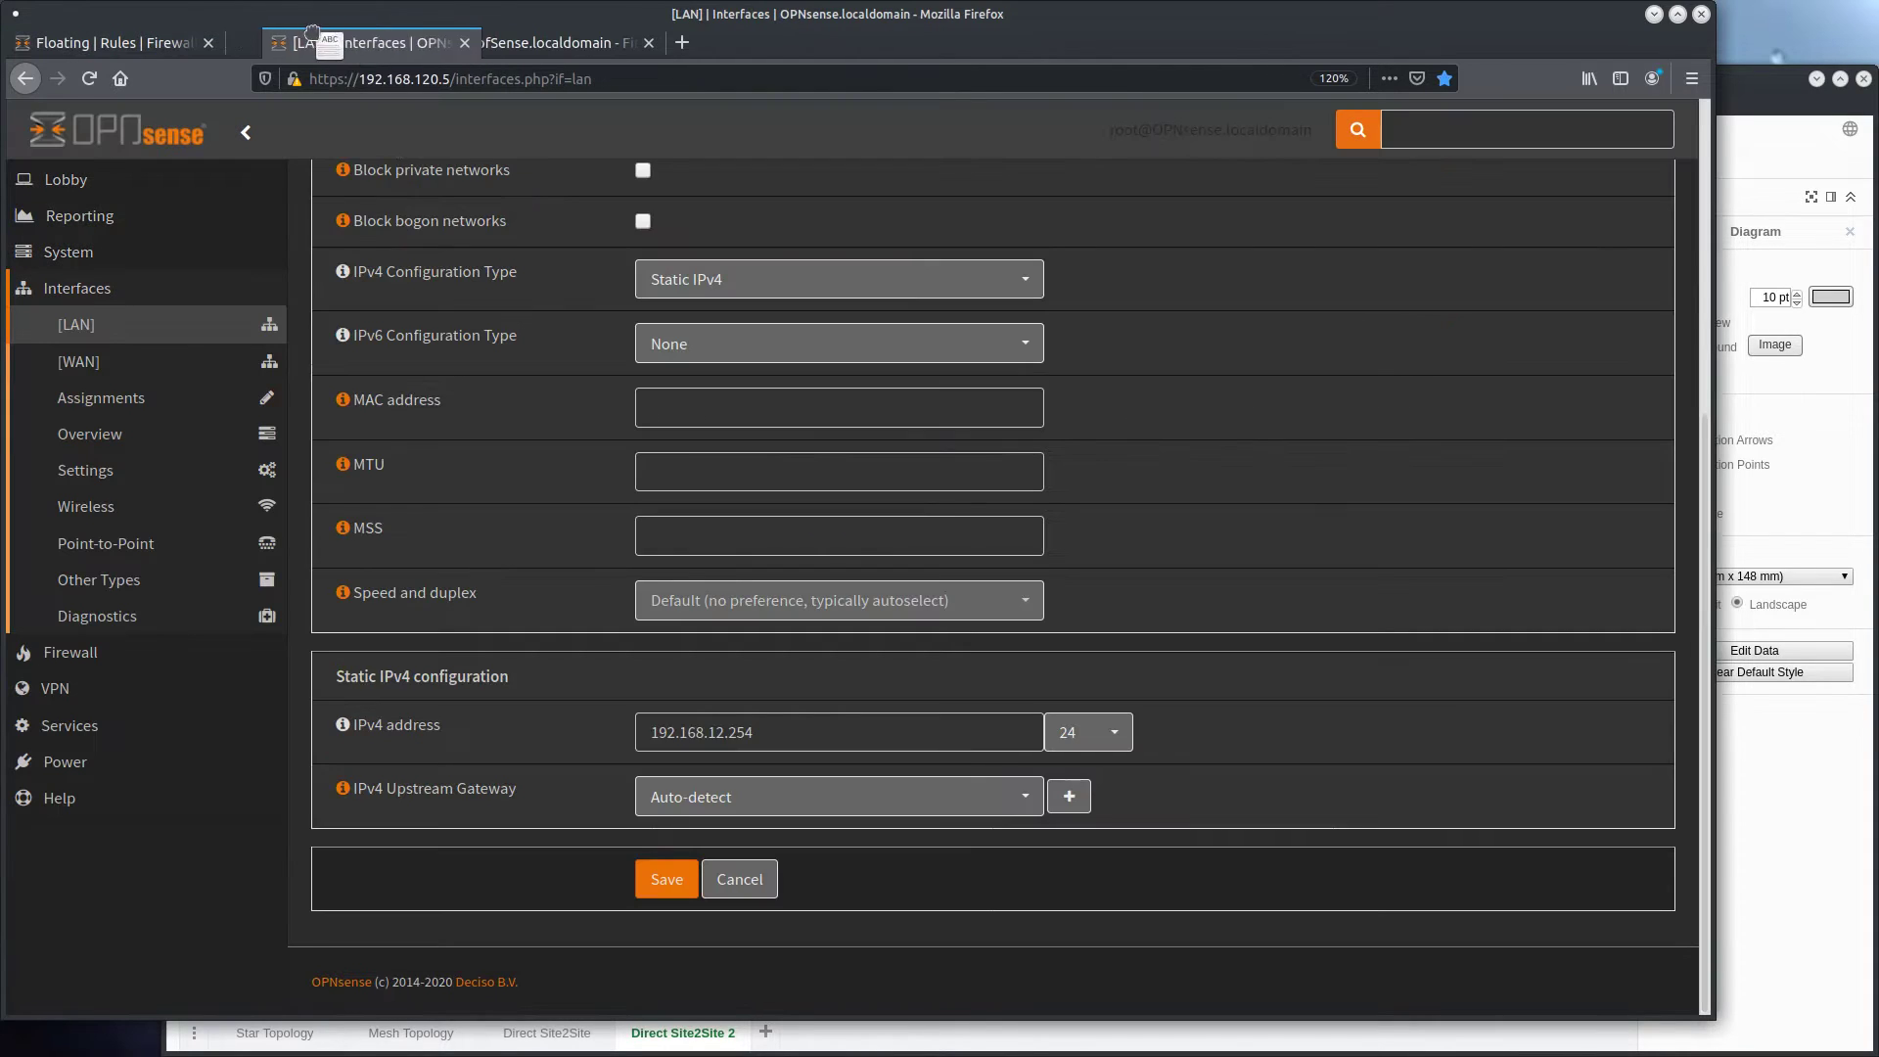
Add an OpenVPN client on the second OPNsense firewall (192.168.120.5) with the description S2S_OPNSENSE1
scroll(157, 587, "up", 10)
left_click(59, 688)
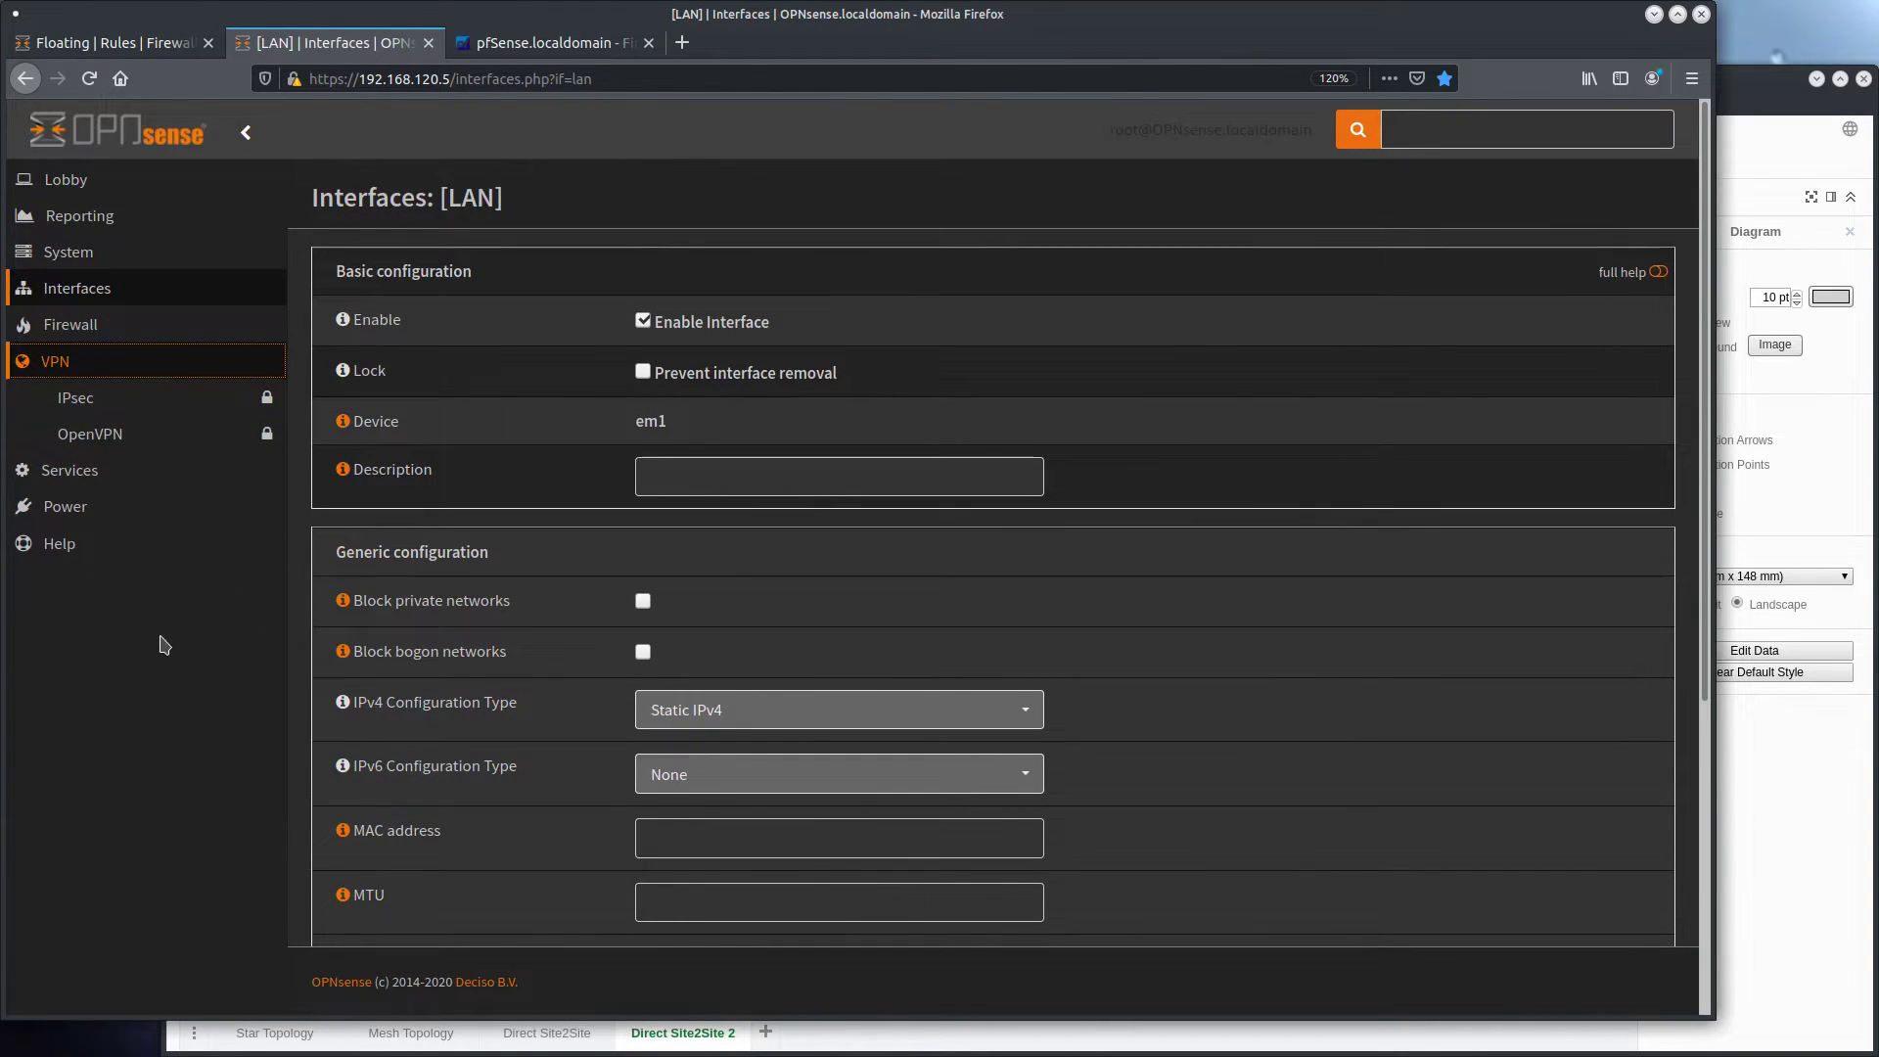
left_click(145, 681)
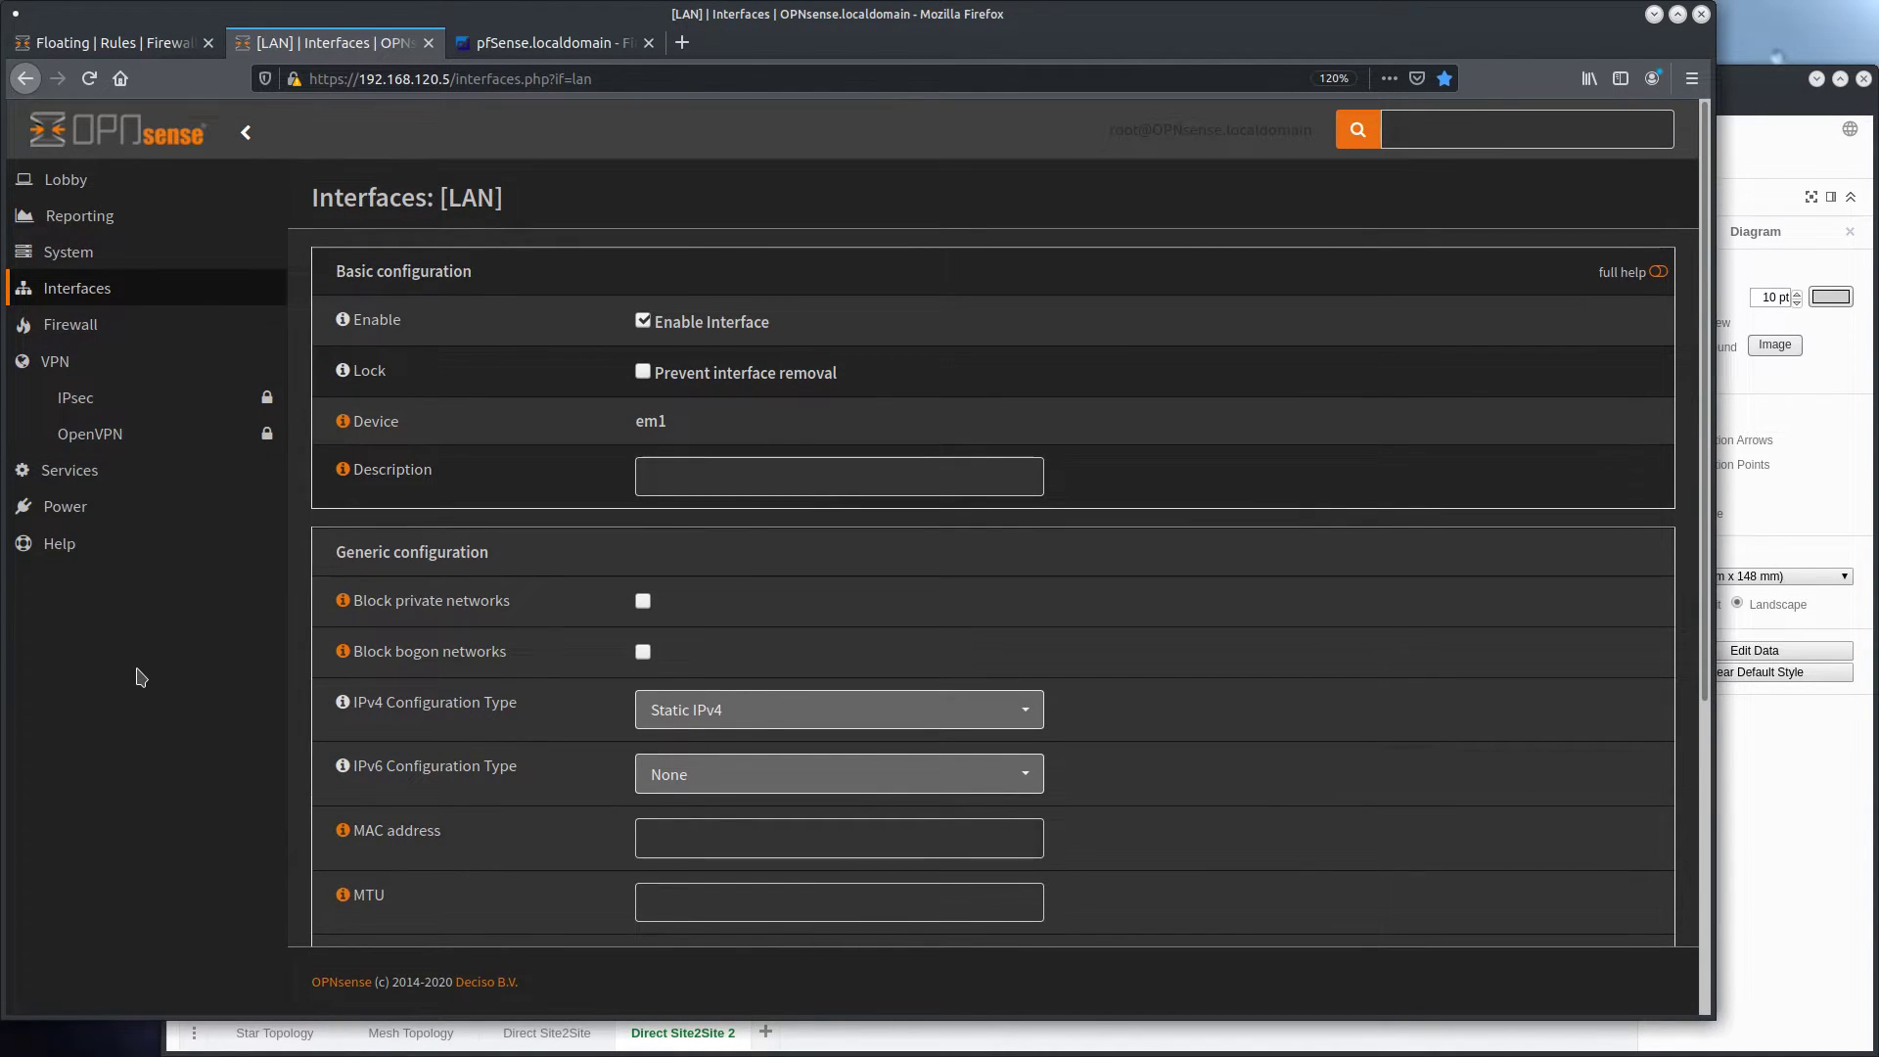
left_click(147, 434)
left_click(194, 510)
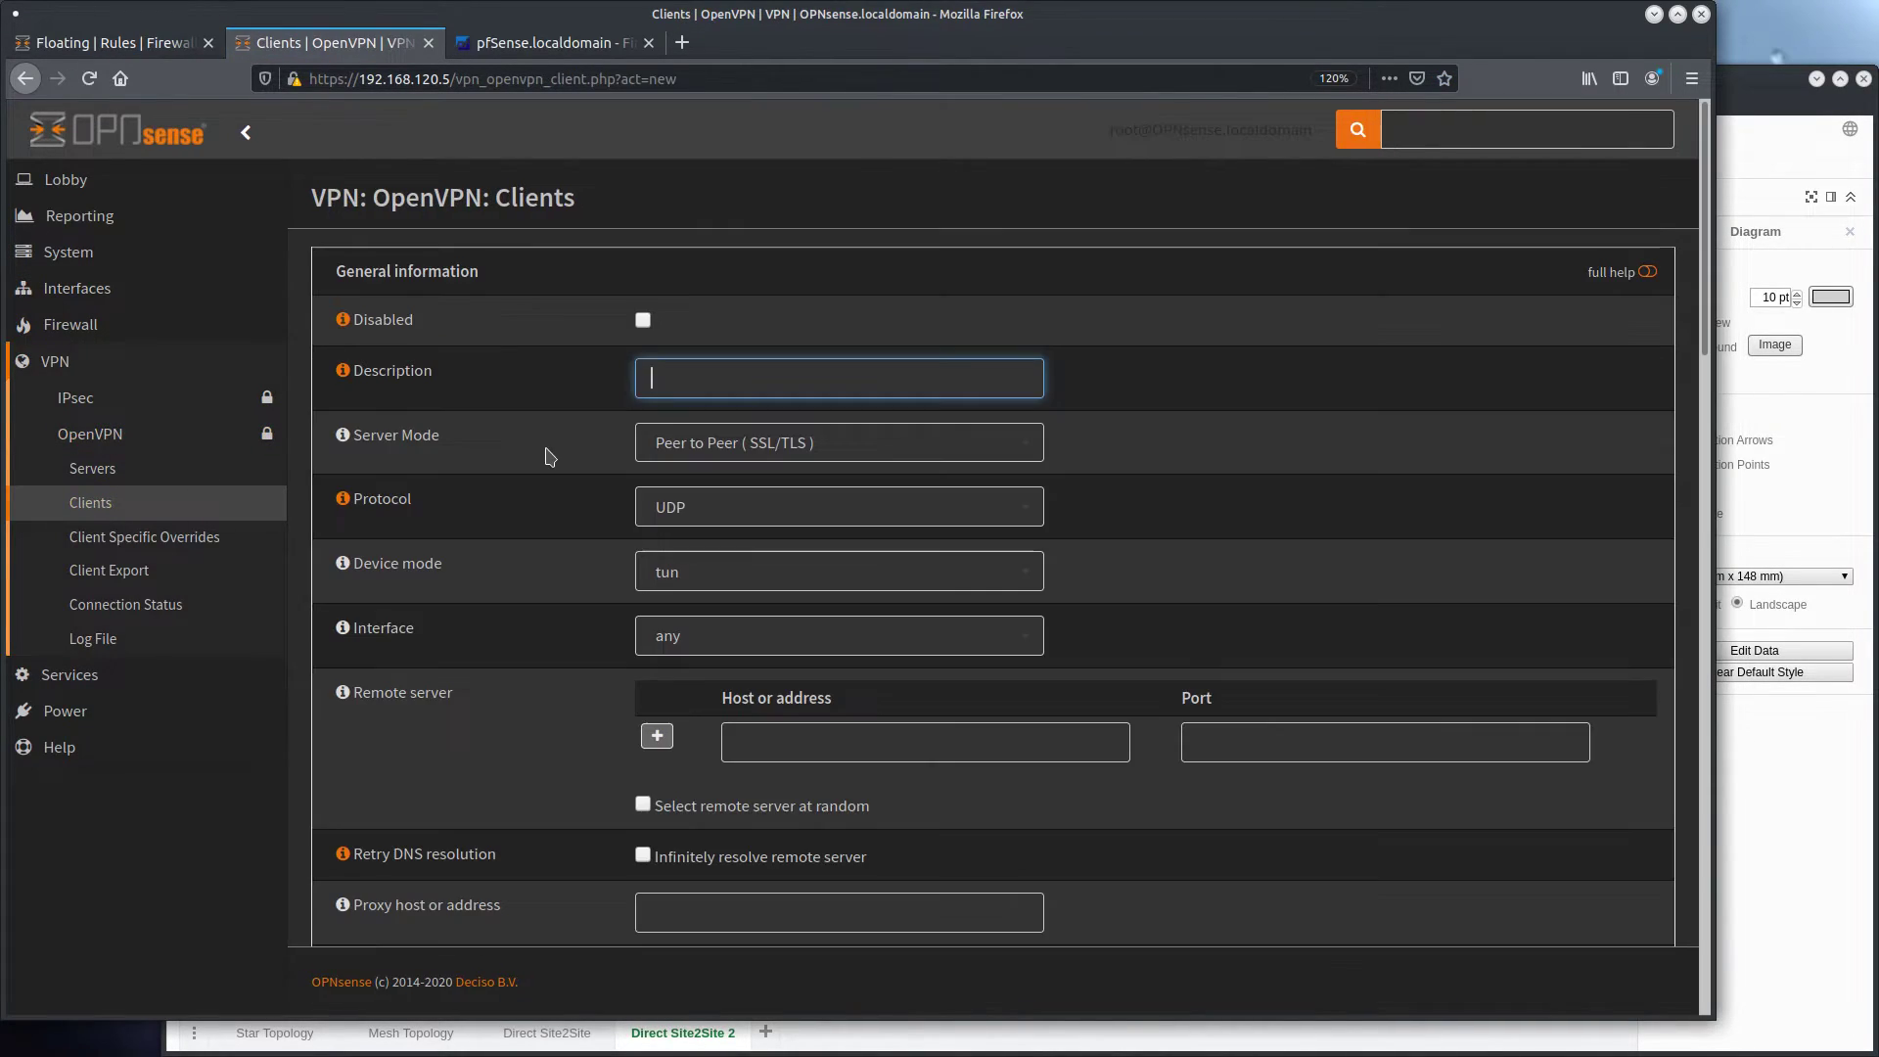
type("S2S_OPNSENSE1")
Set the client's server mode to Peer to Peer (Shared Key) and its protocol to UDP4
left_click(734, 450)
left_click(734, 511)
left_click(725, 519)
left_click(724, 575)
scroll(735, 489, "down", 3)
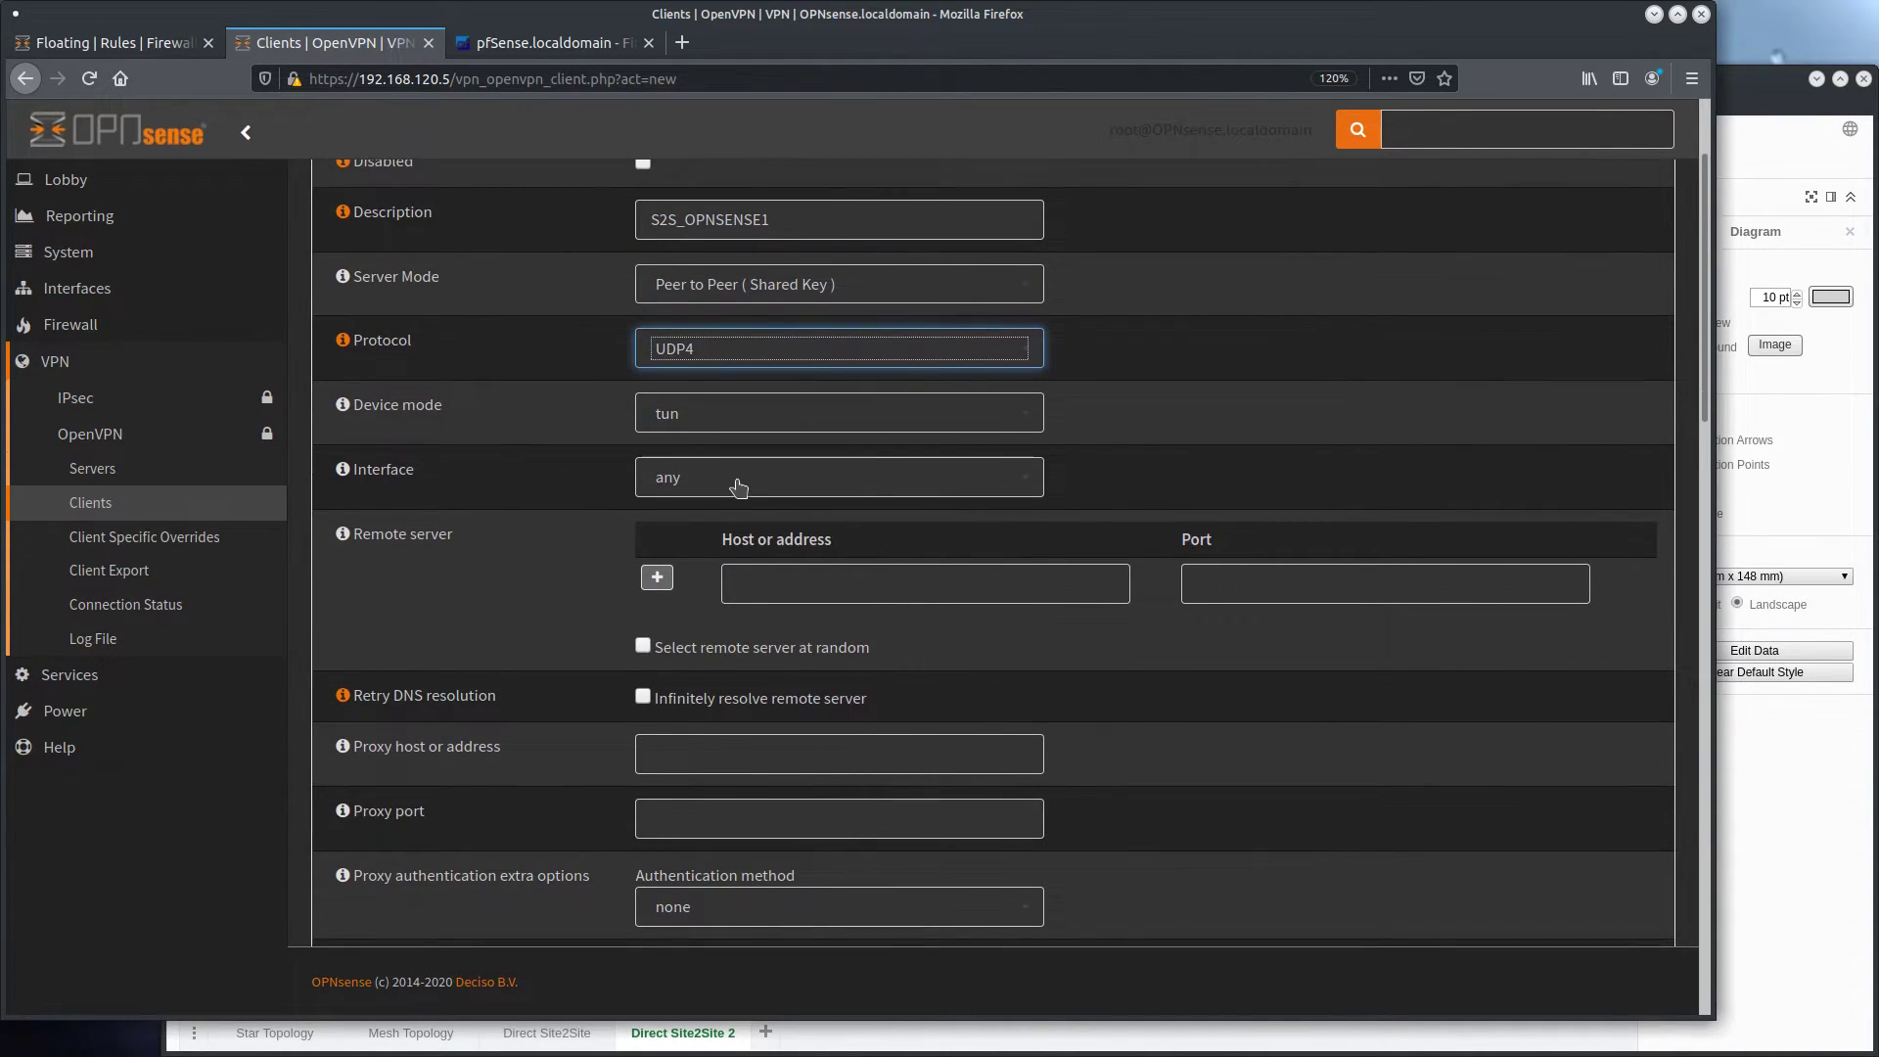
Set the client's remote server to host 192.168.120.3 and port 14407
left_click(777, 577)
type("192.168.")
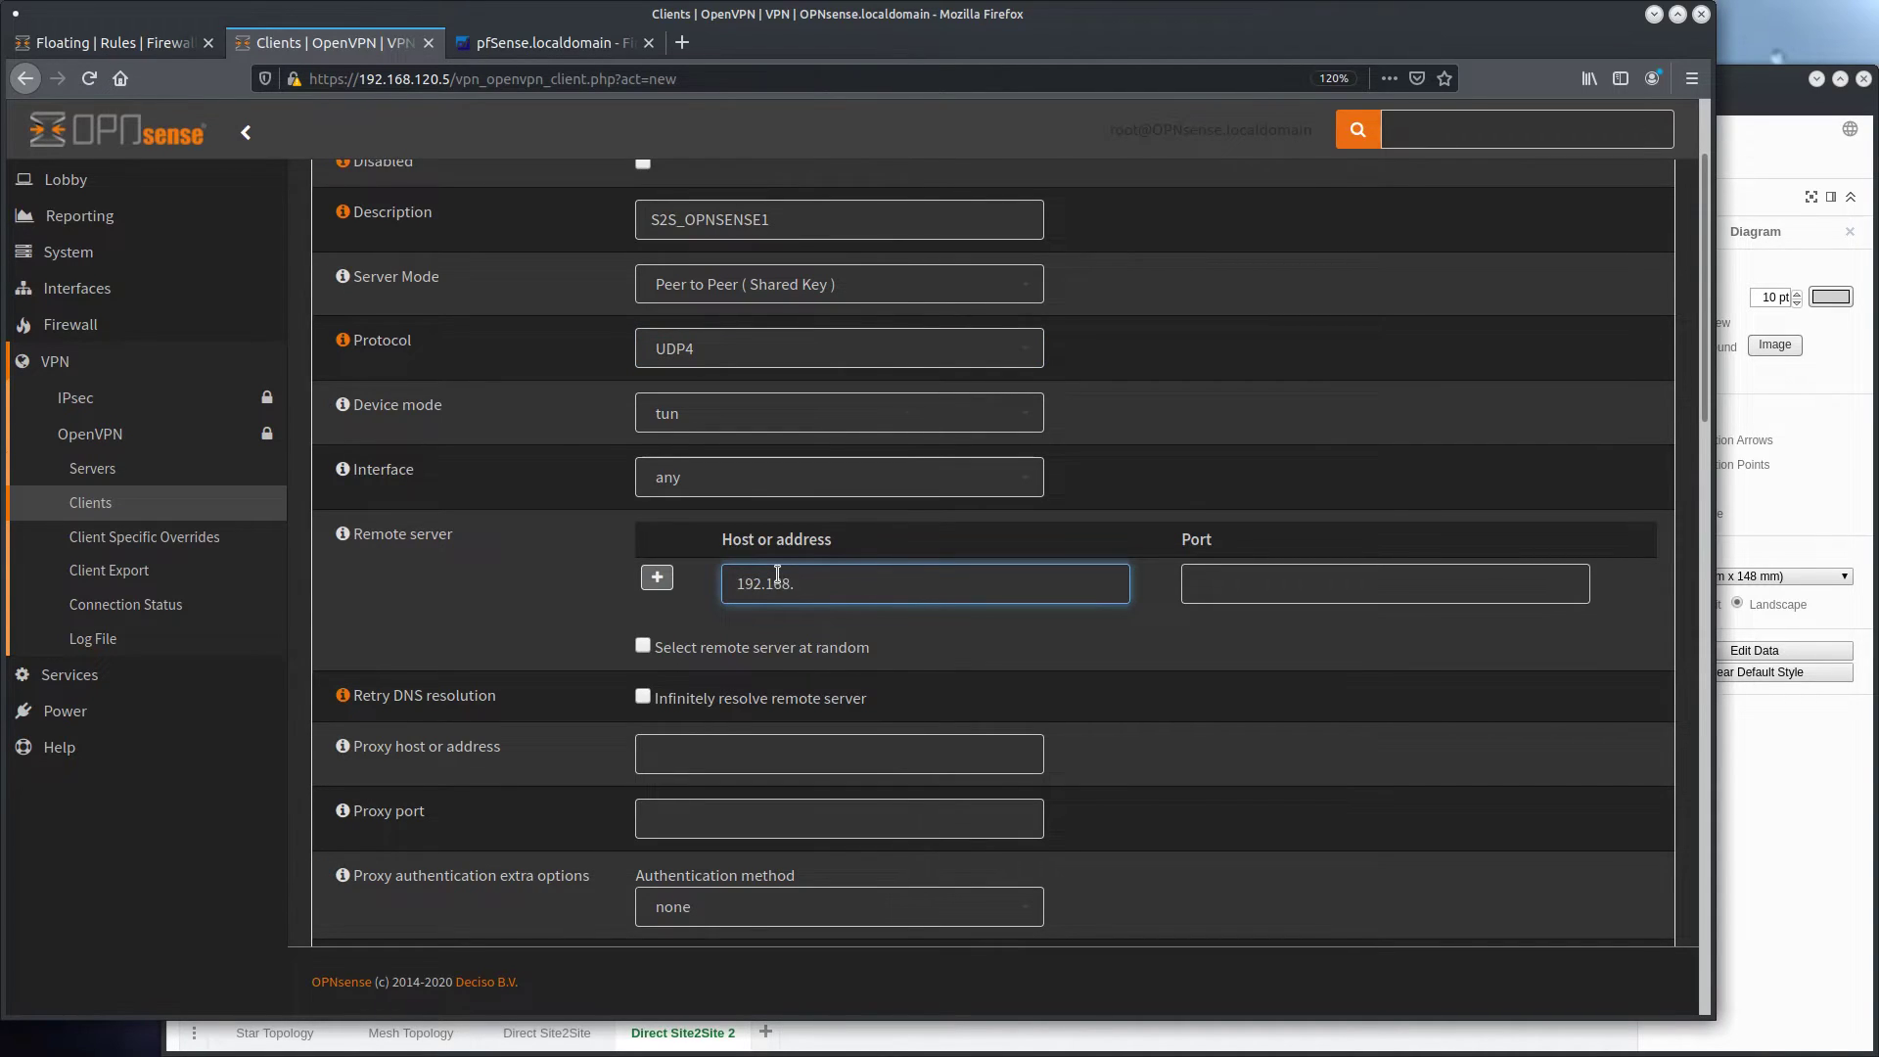
left_click(156, 49)
left_click(549, 44)
left_click(342, 45)
type(".120")
key("Tab")
type("14407")
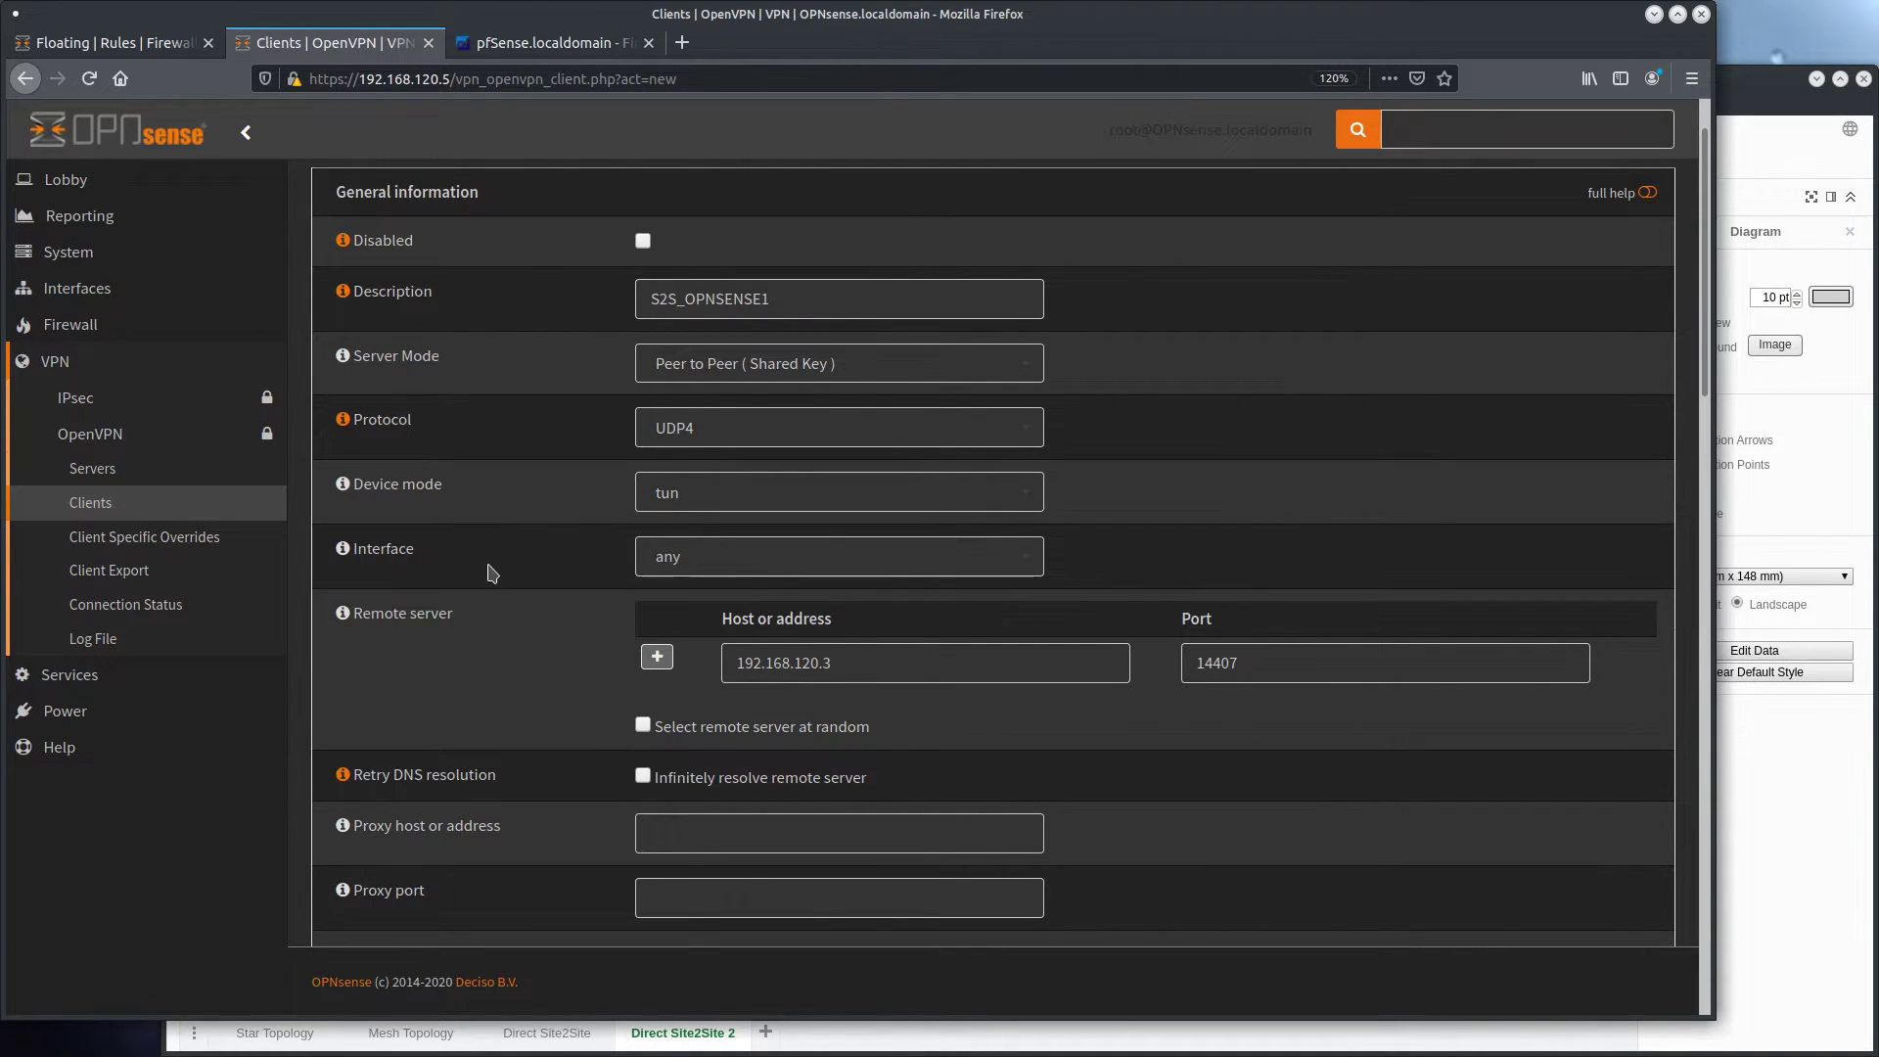
Enable infinite DNS resolution of the remote server for the client
scroll(548, 529, "down", 3)
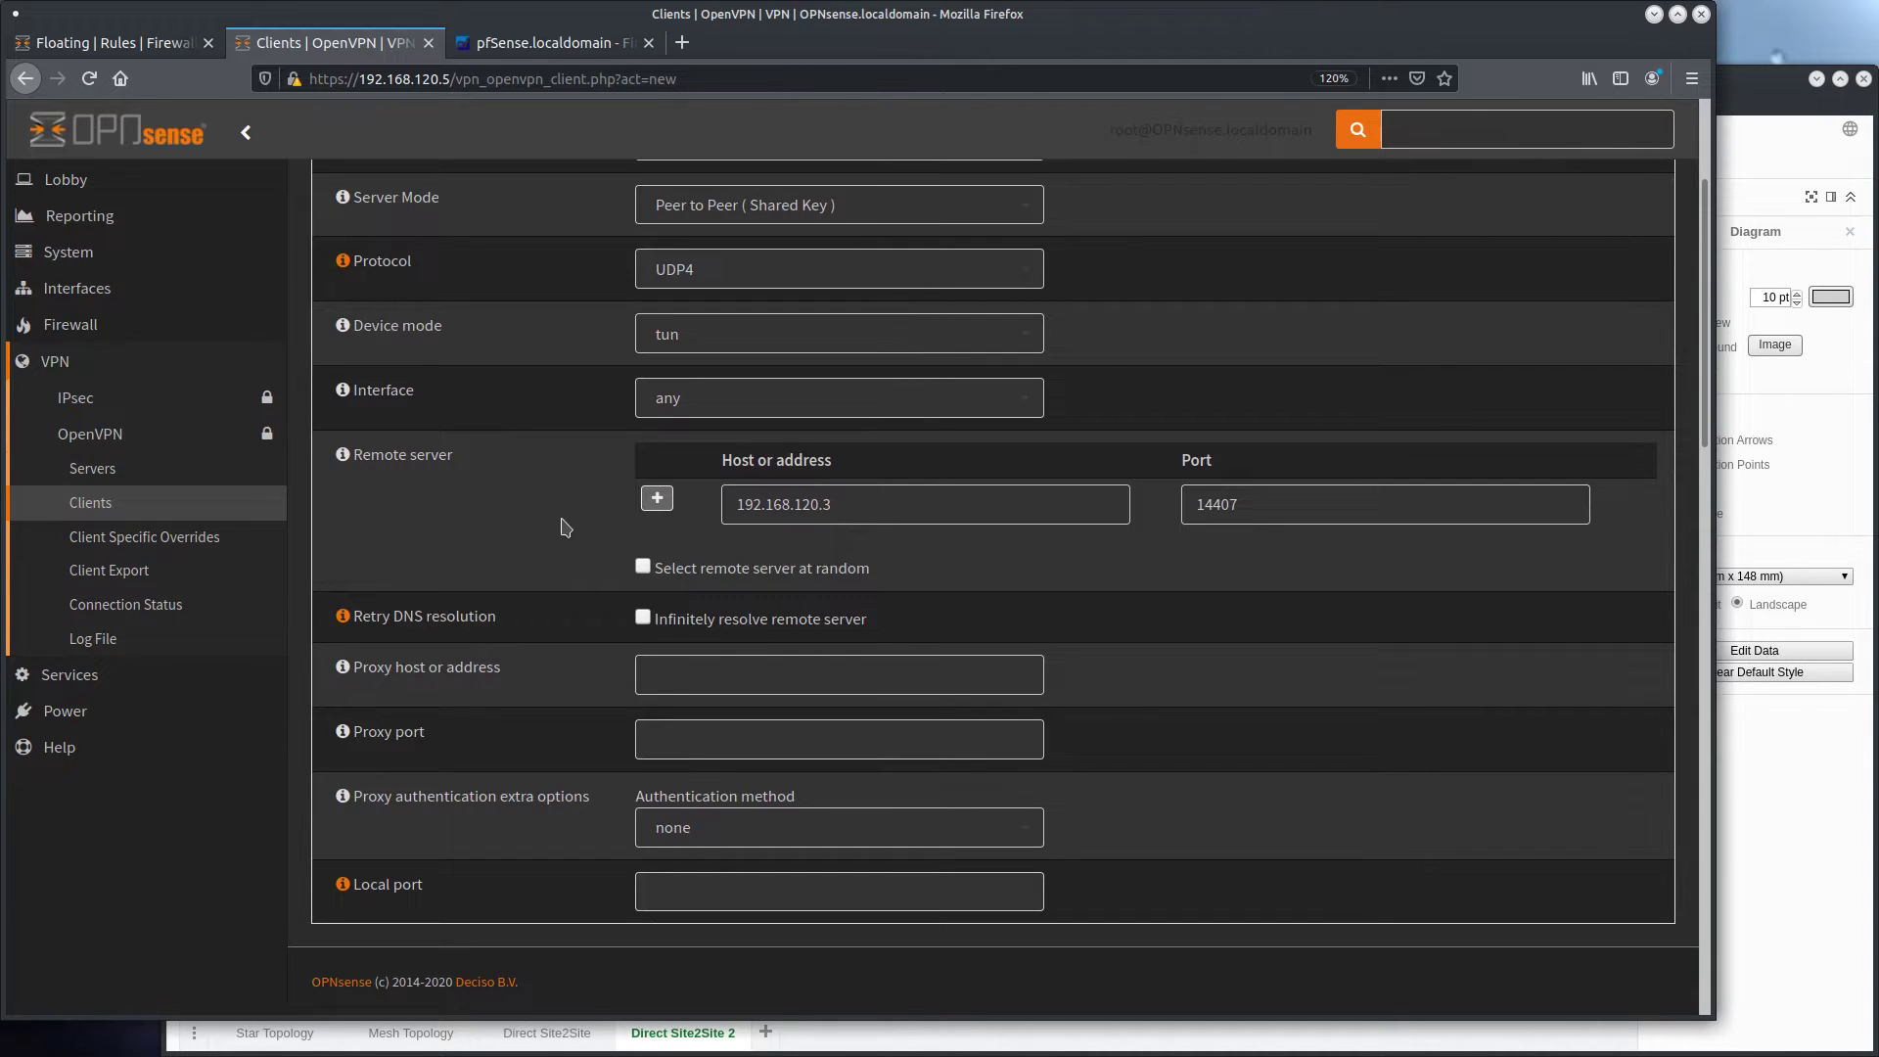
scroll(564, 528, "down", 3)
left_click(644, 460)
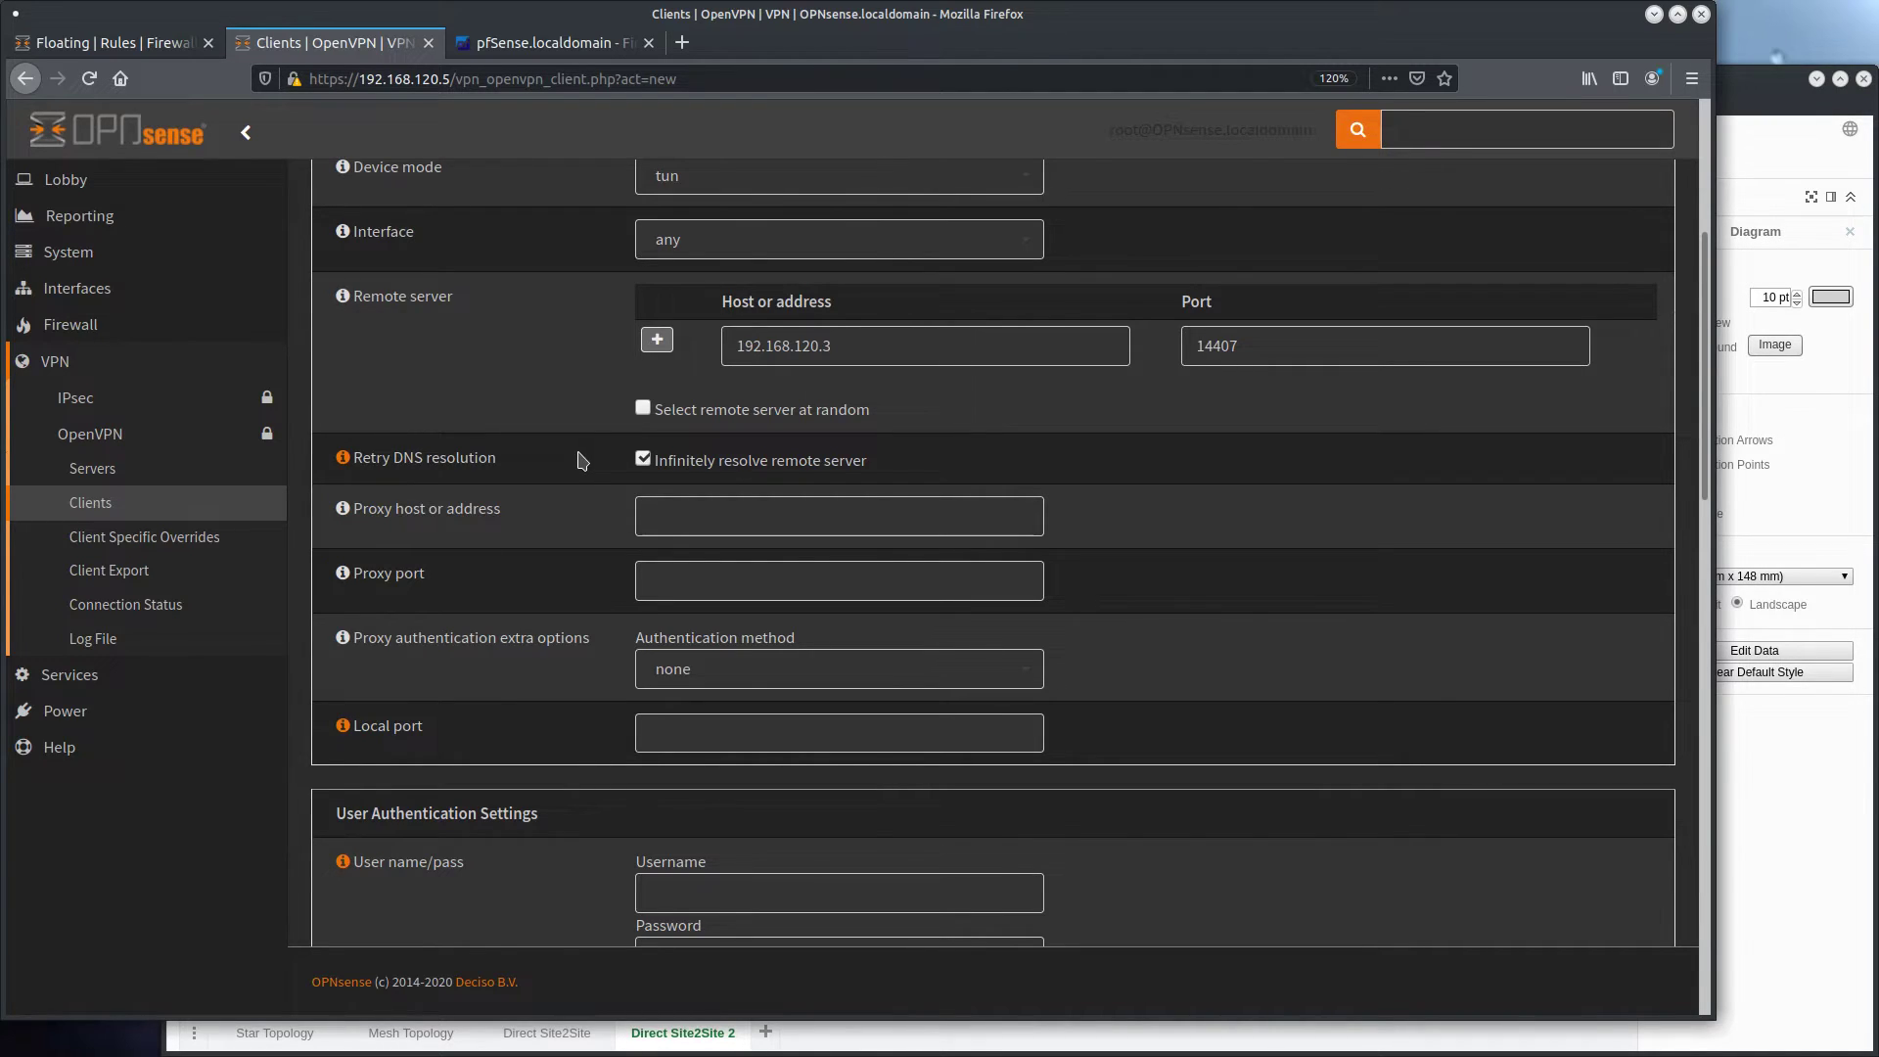
Turn off automatic generation of the shared key in the client's cryptographic settings
scroll(597, 529, "down", 4)
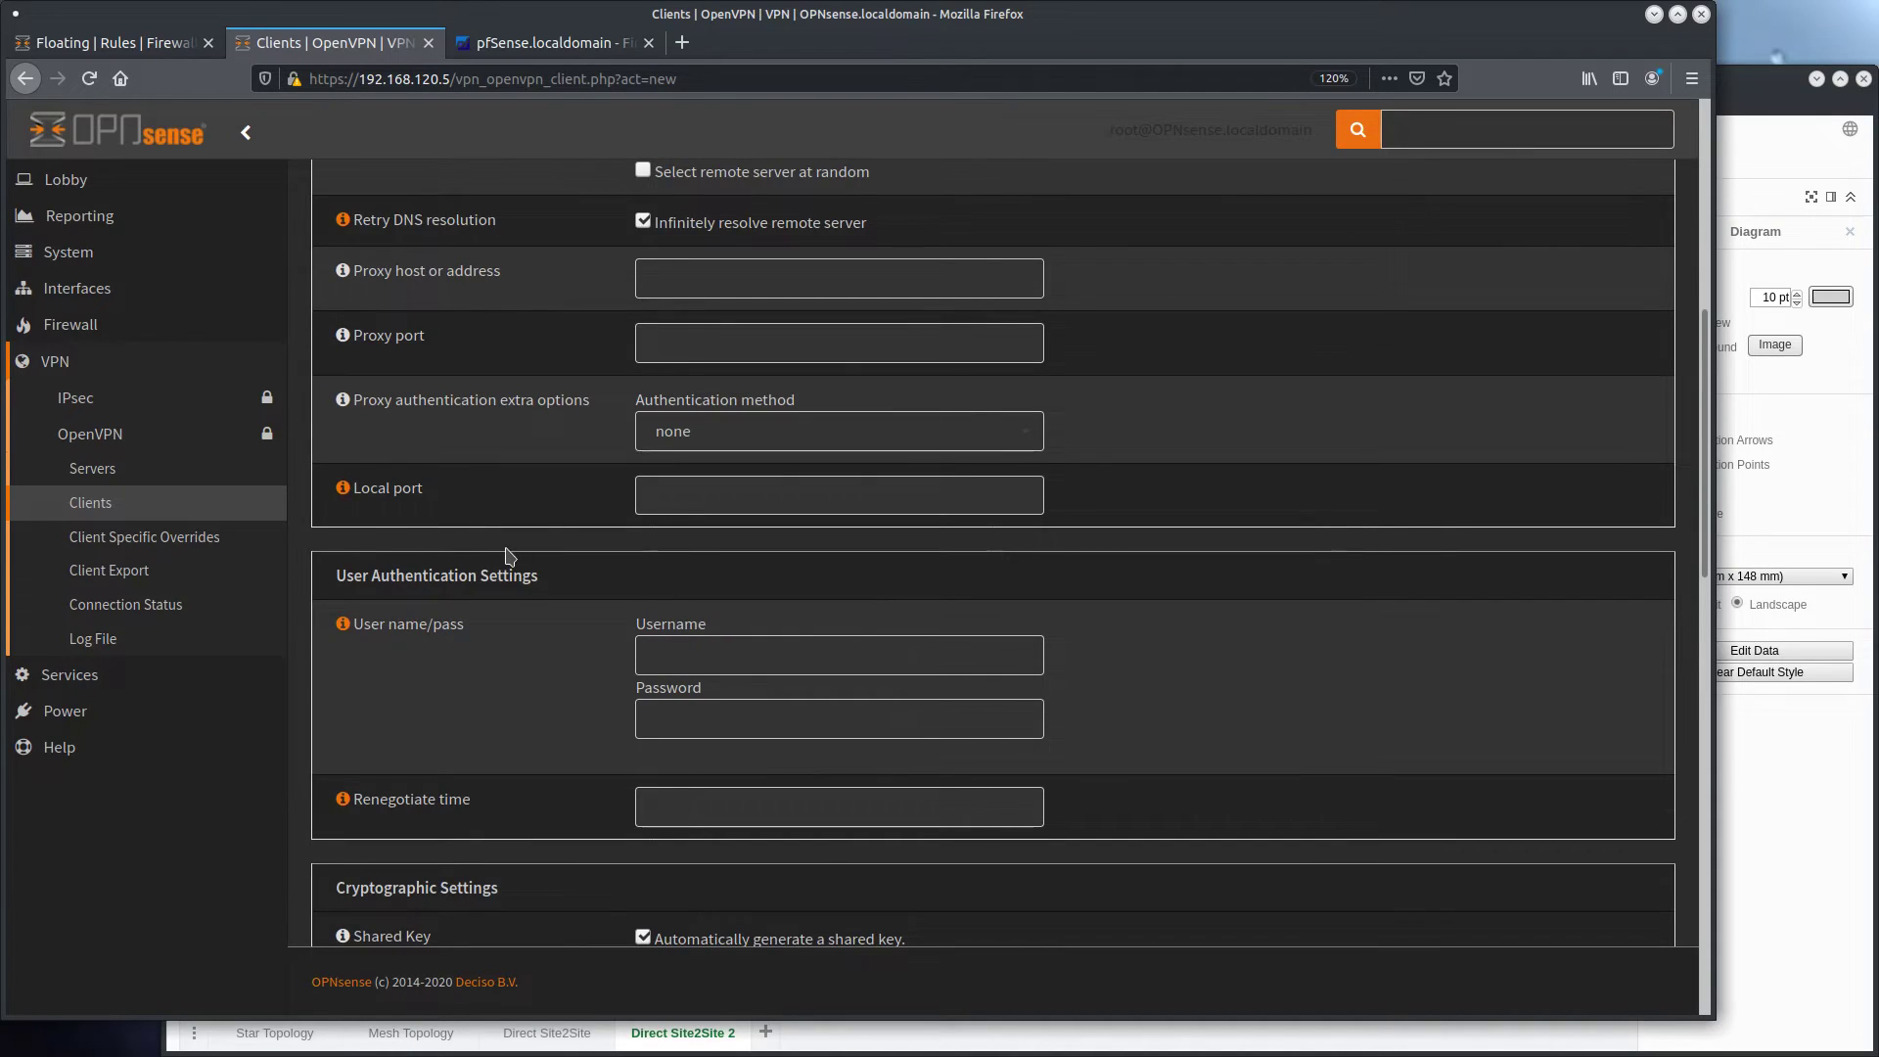
scroll(506, 556, "down", 3)
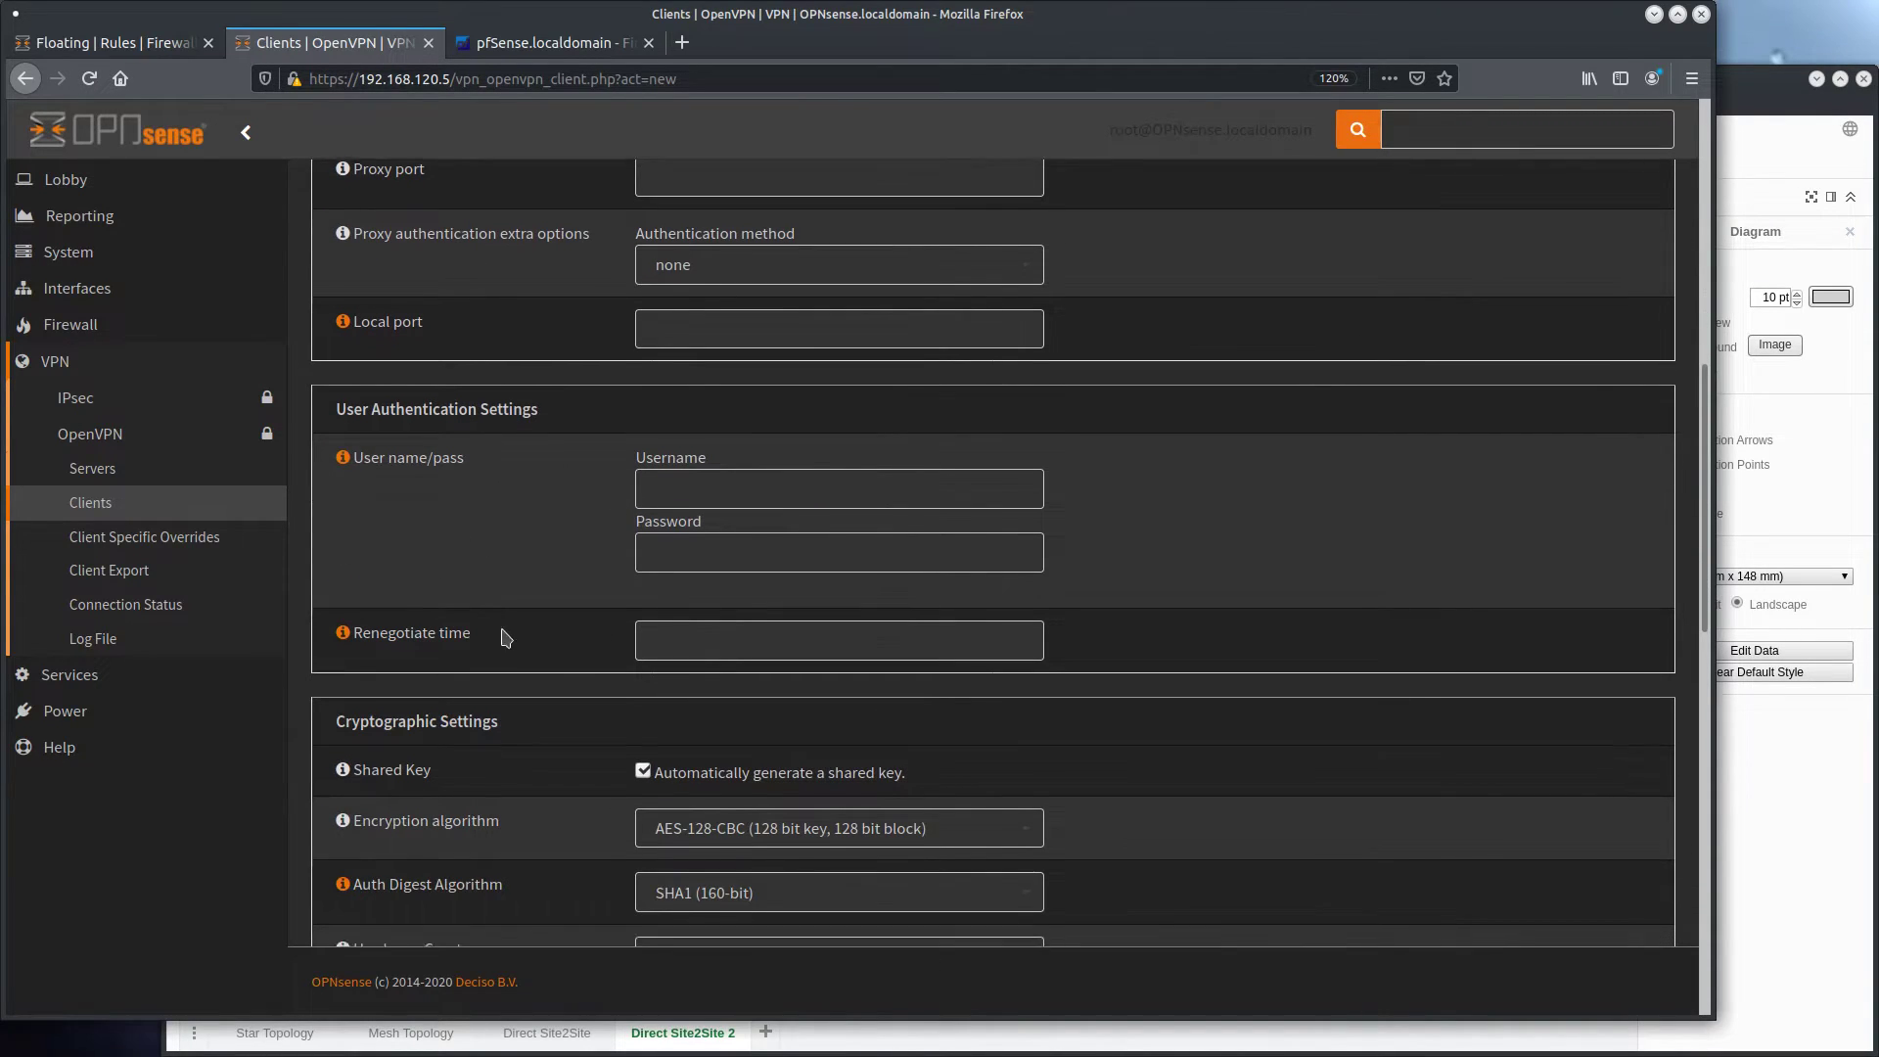
scroll(502, 637, "down", 4)
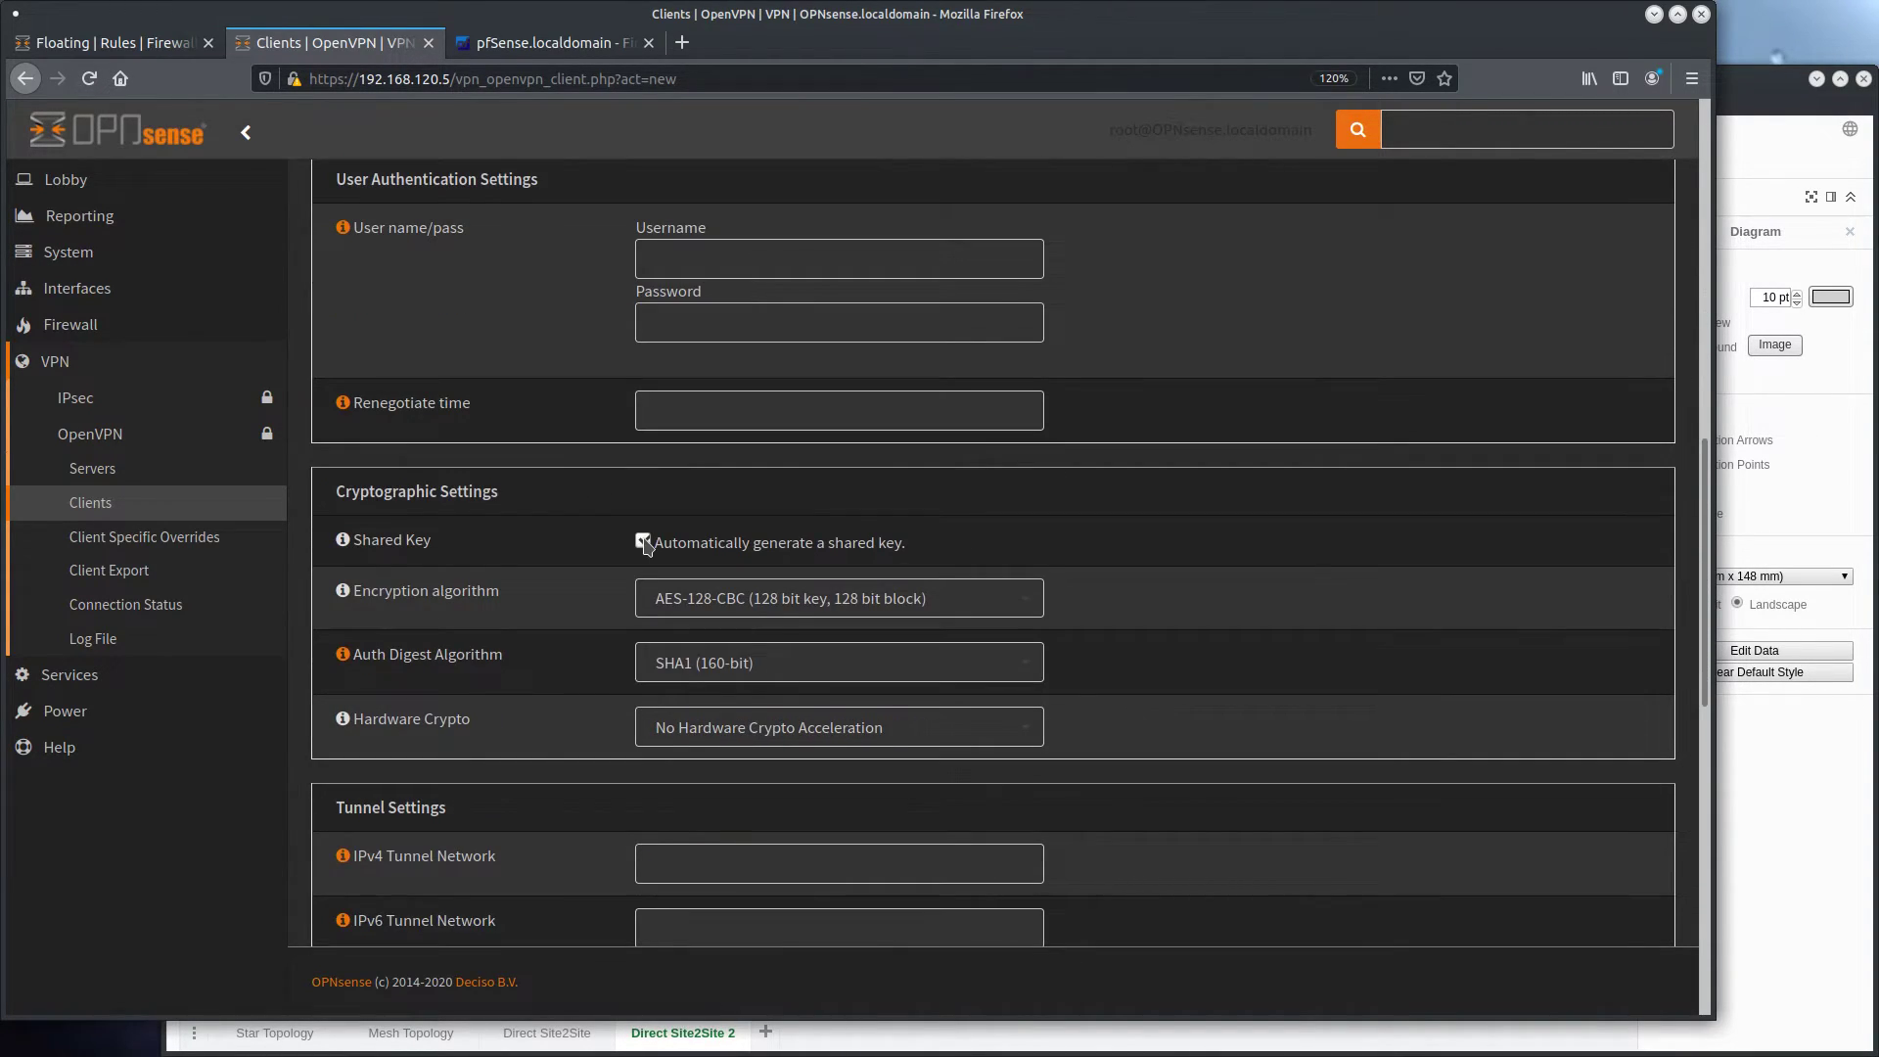
left_click(643, 542)
Copy the entire shared key from the S2S_OPNSENSE2 server settings on the first OPNsense firewall
key("ctrl+Page_Up")
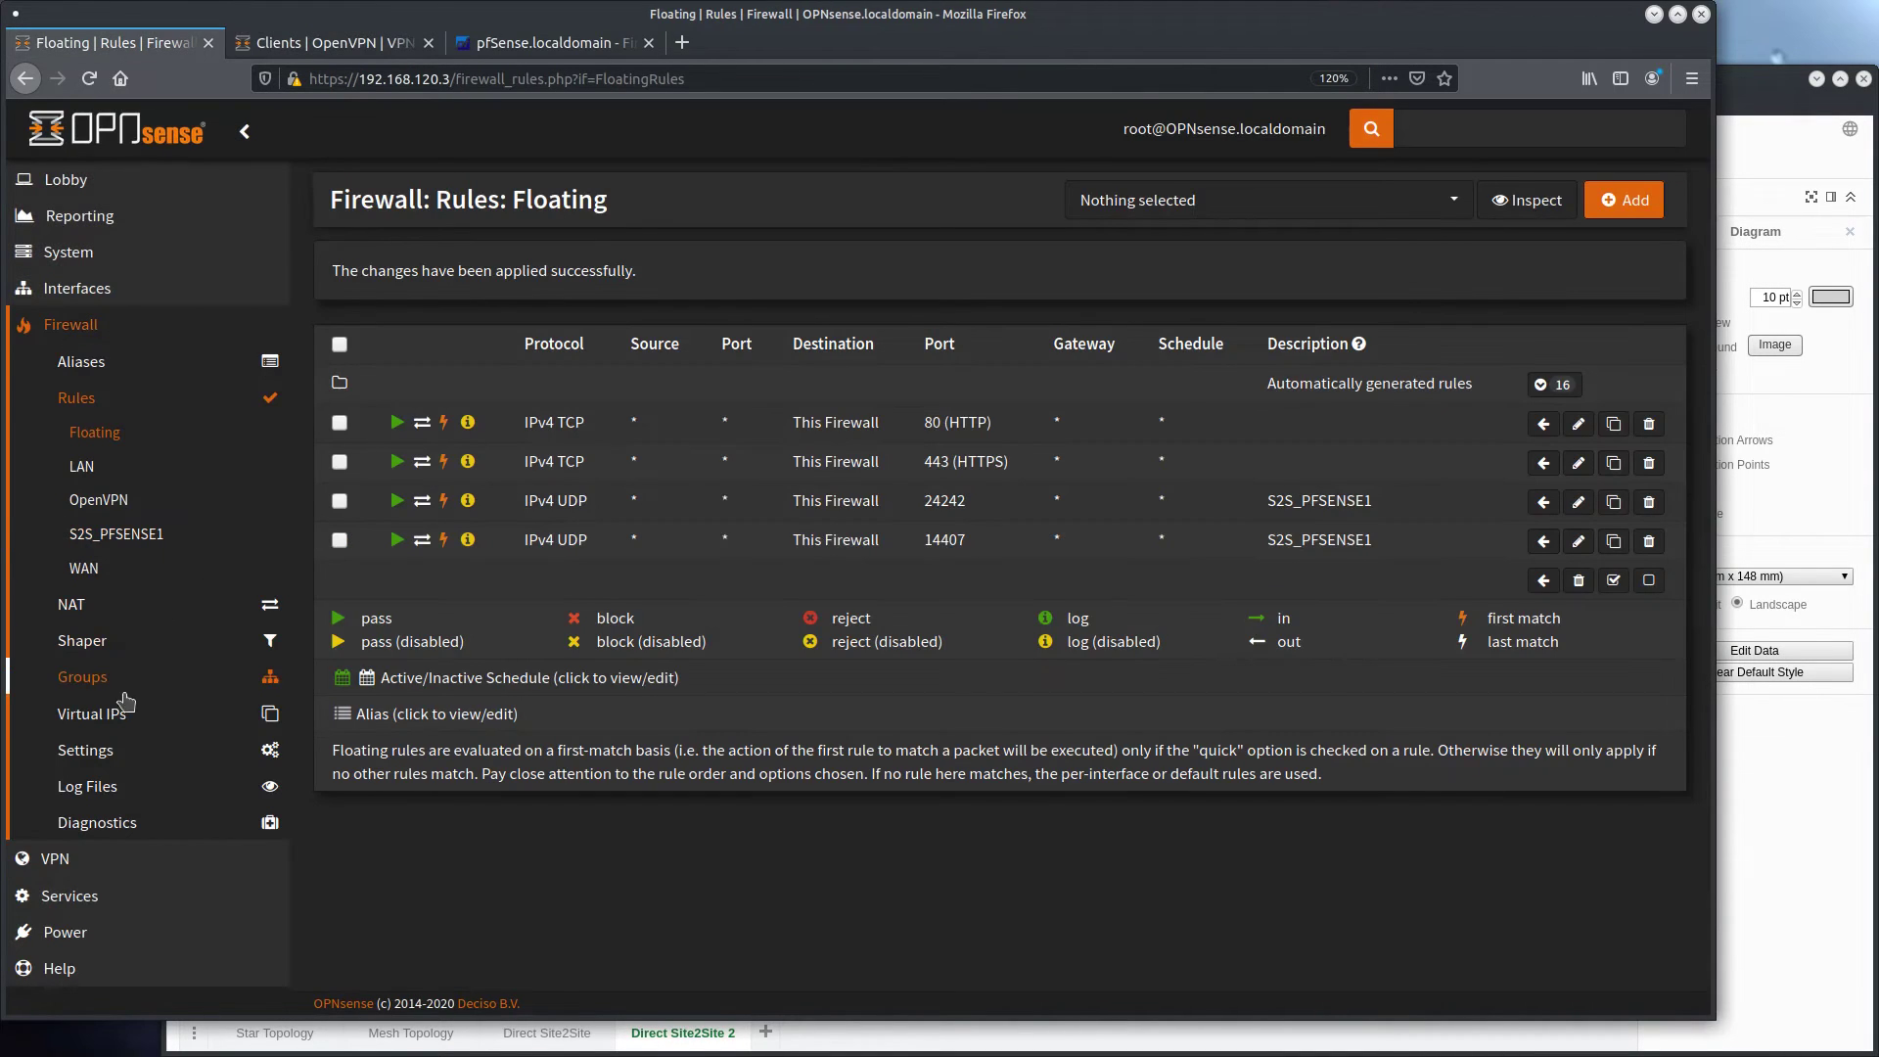
left_click(108, 859)
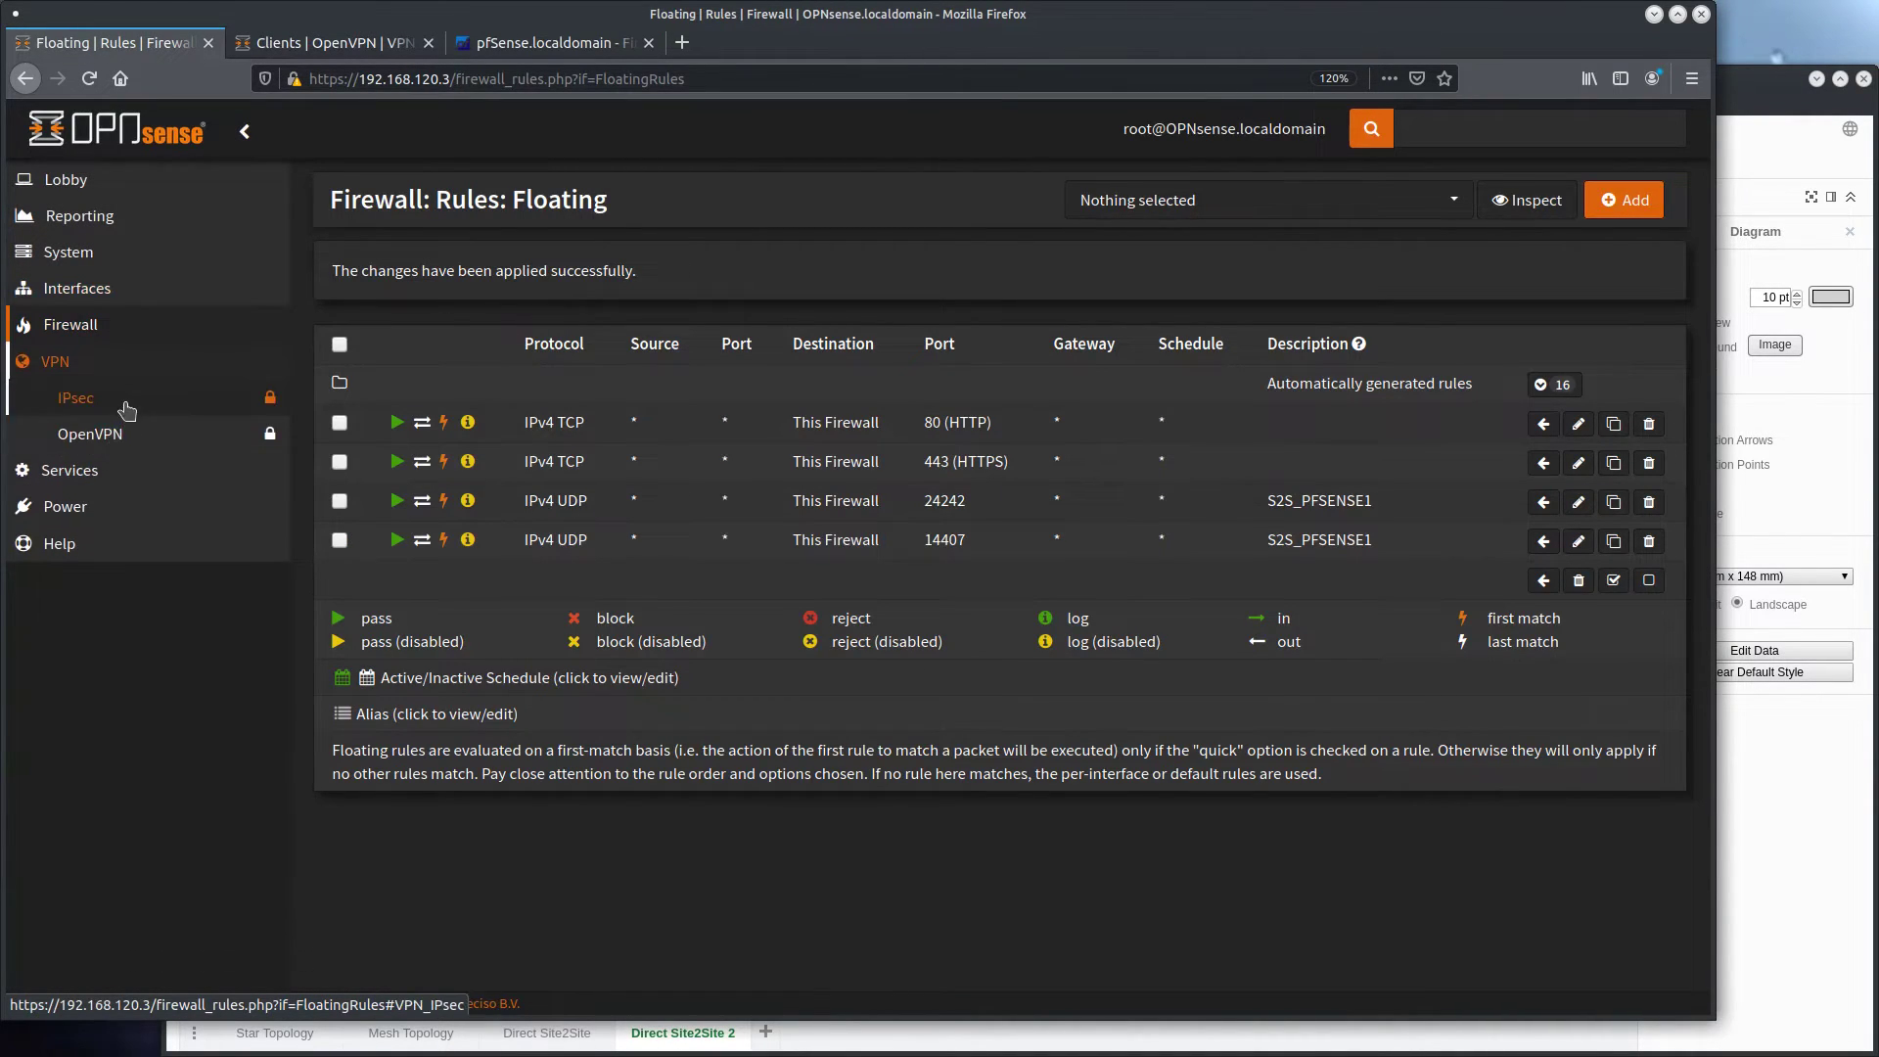
left_click(91, 433)
left_click(92, 467)
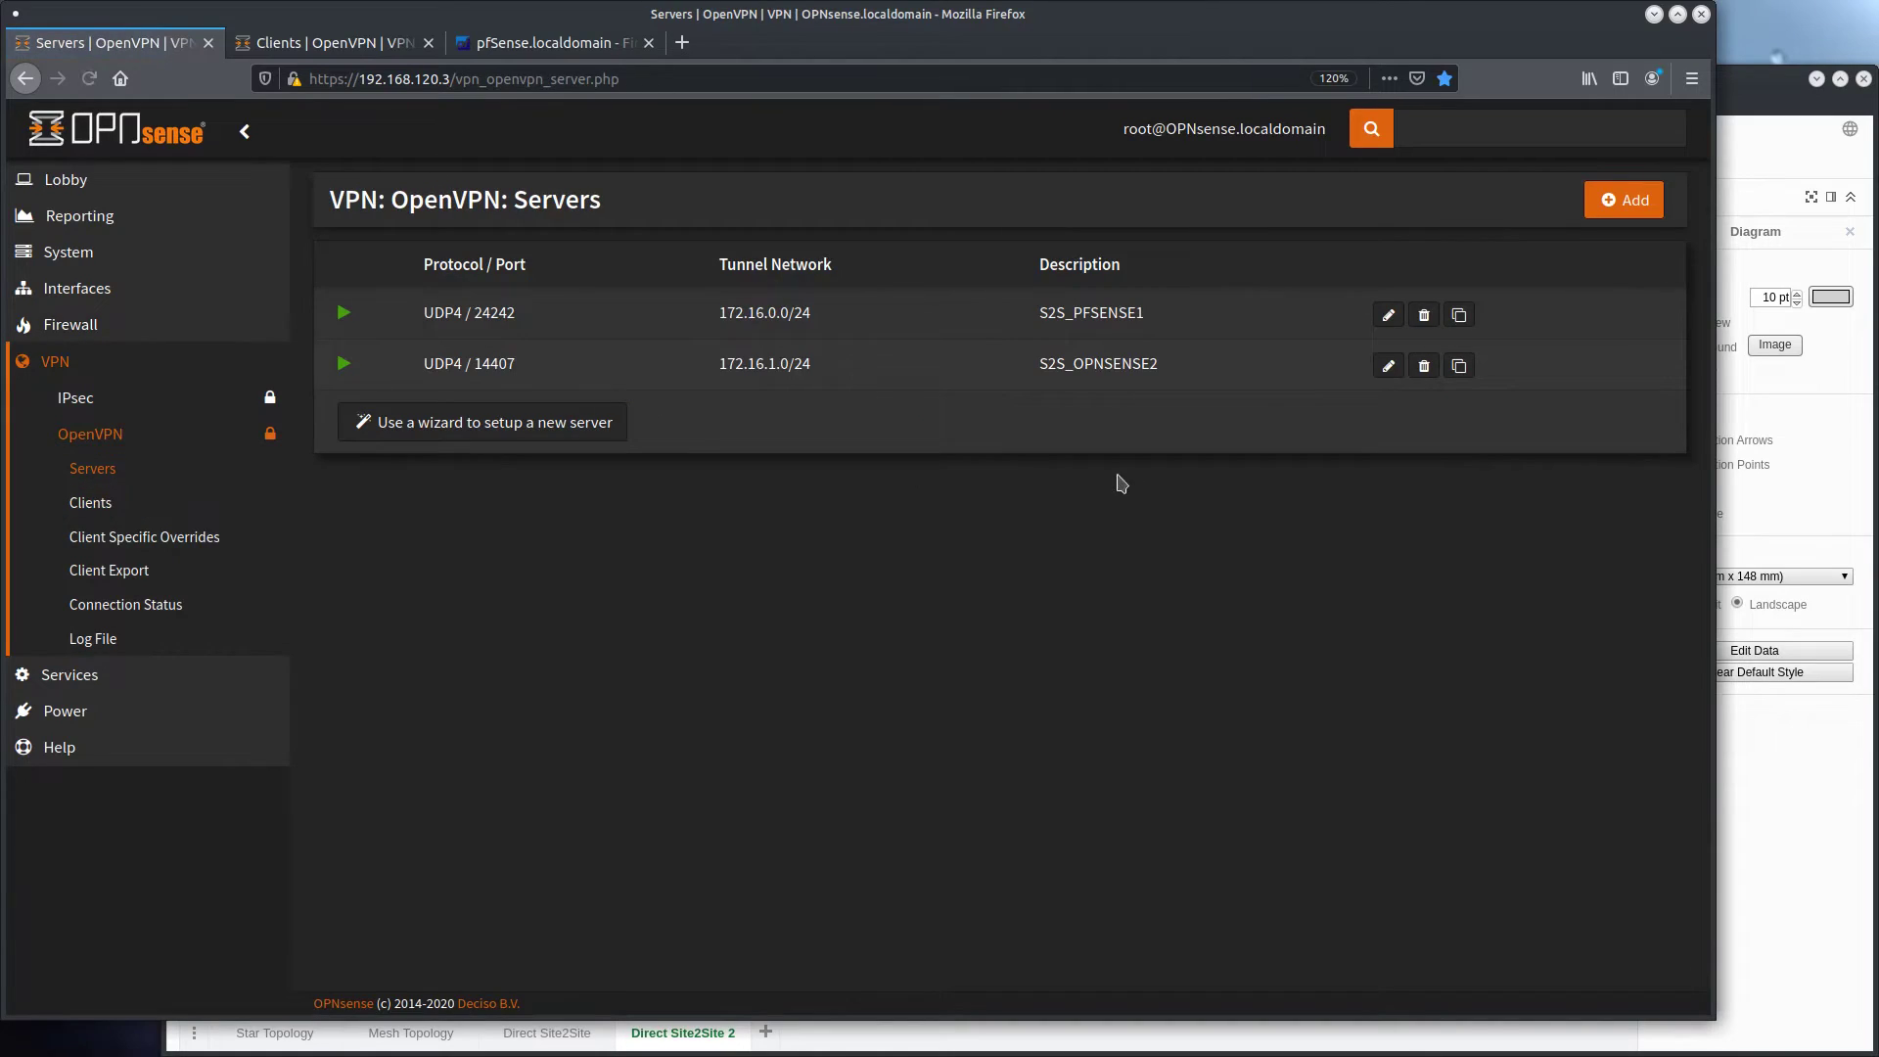
left_click(1388, 365)
scroll(736, 501, "down", 5)
left_click(737, 501)
key("ctrl+a")
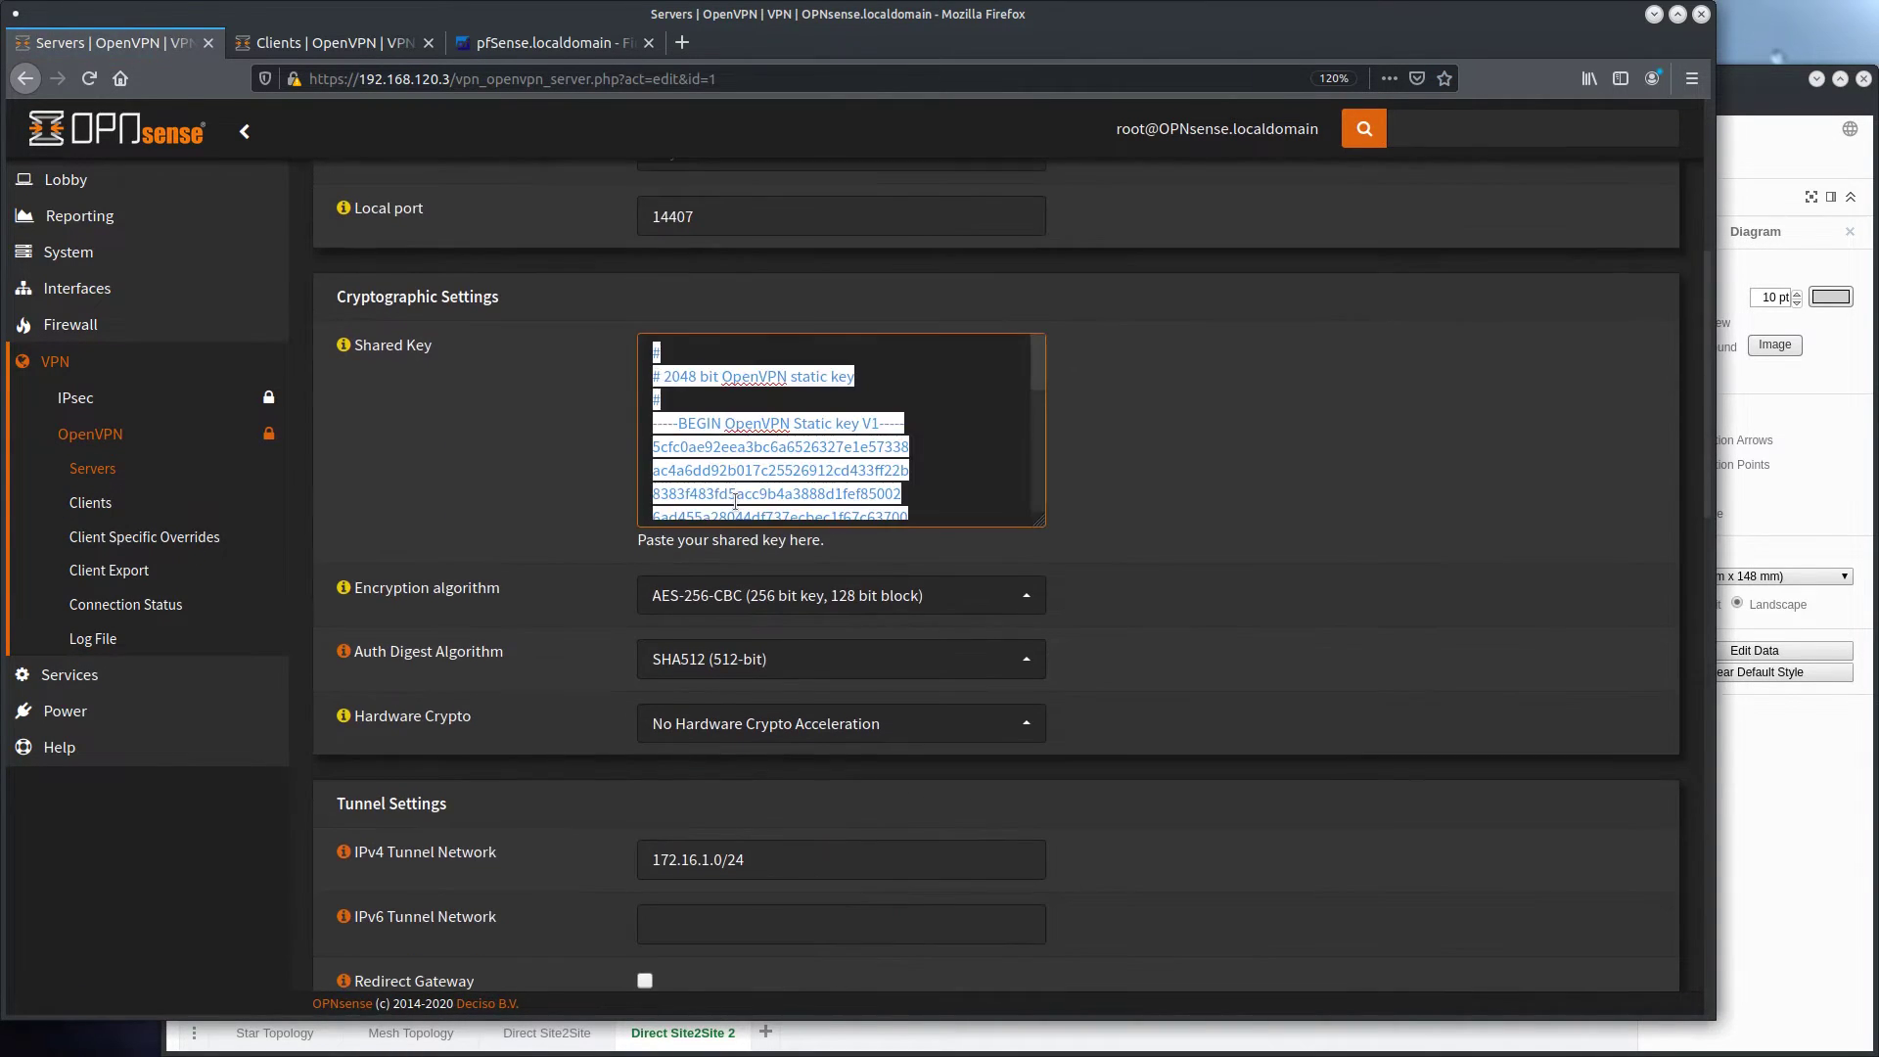
key("ctrl+c")
Paste the copied key into the Shared Key field of the S2S_OPNSENSE1 client
left_click(302, 51)
left_click(667, 578)
key("ctrl+v")
Set the client's encryption algorithm to AES-256-CBC and its auth digest algorithm to SHA512 (512-bit)
scroll(555, 470, "down", 3)
left_click(780, 504)
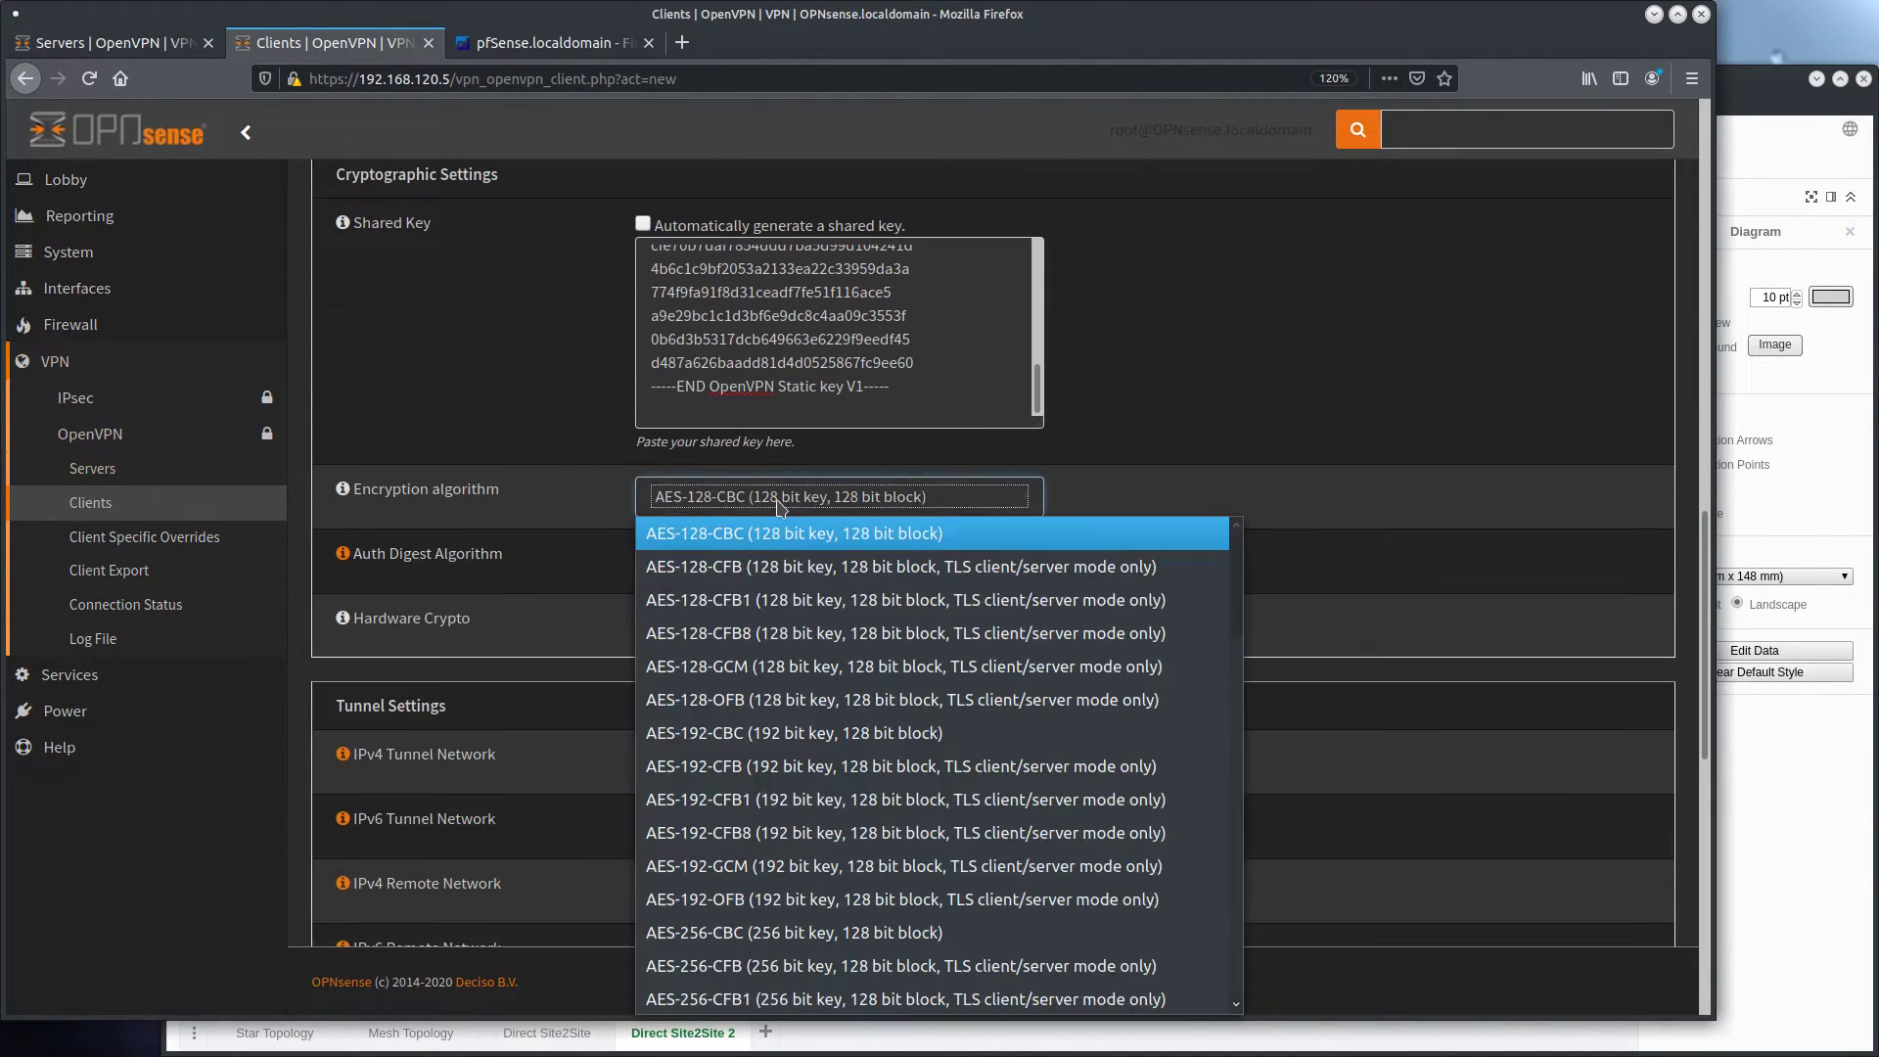
scroll(783, 798, "down", 2)
left_click(783, 735)
left_click(706, 573)
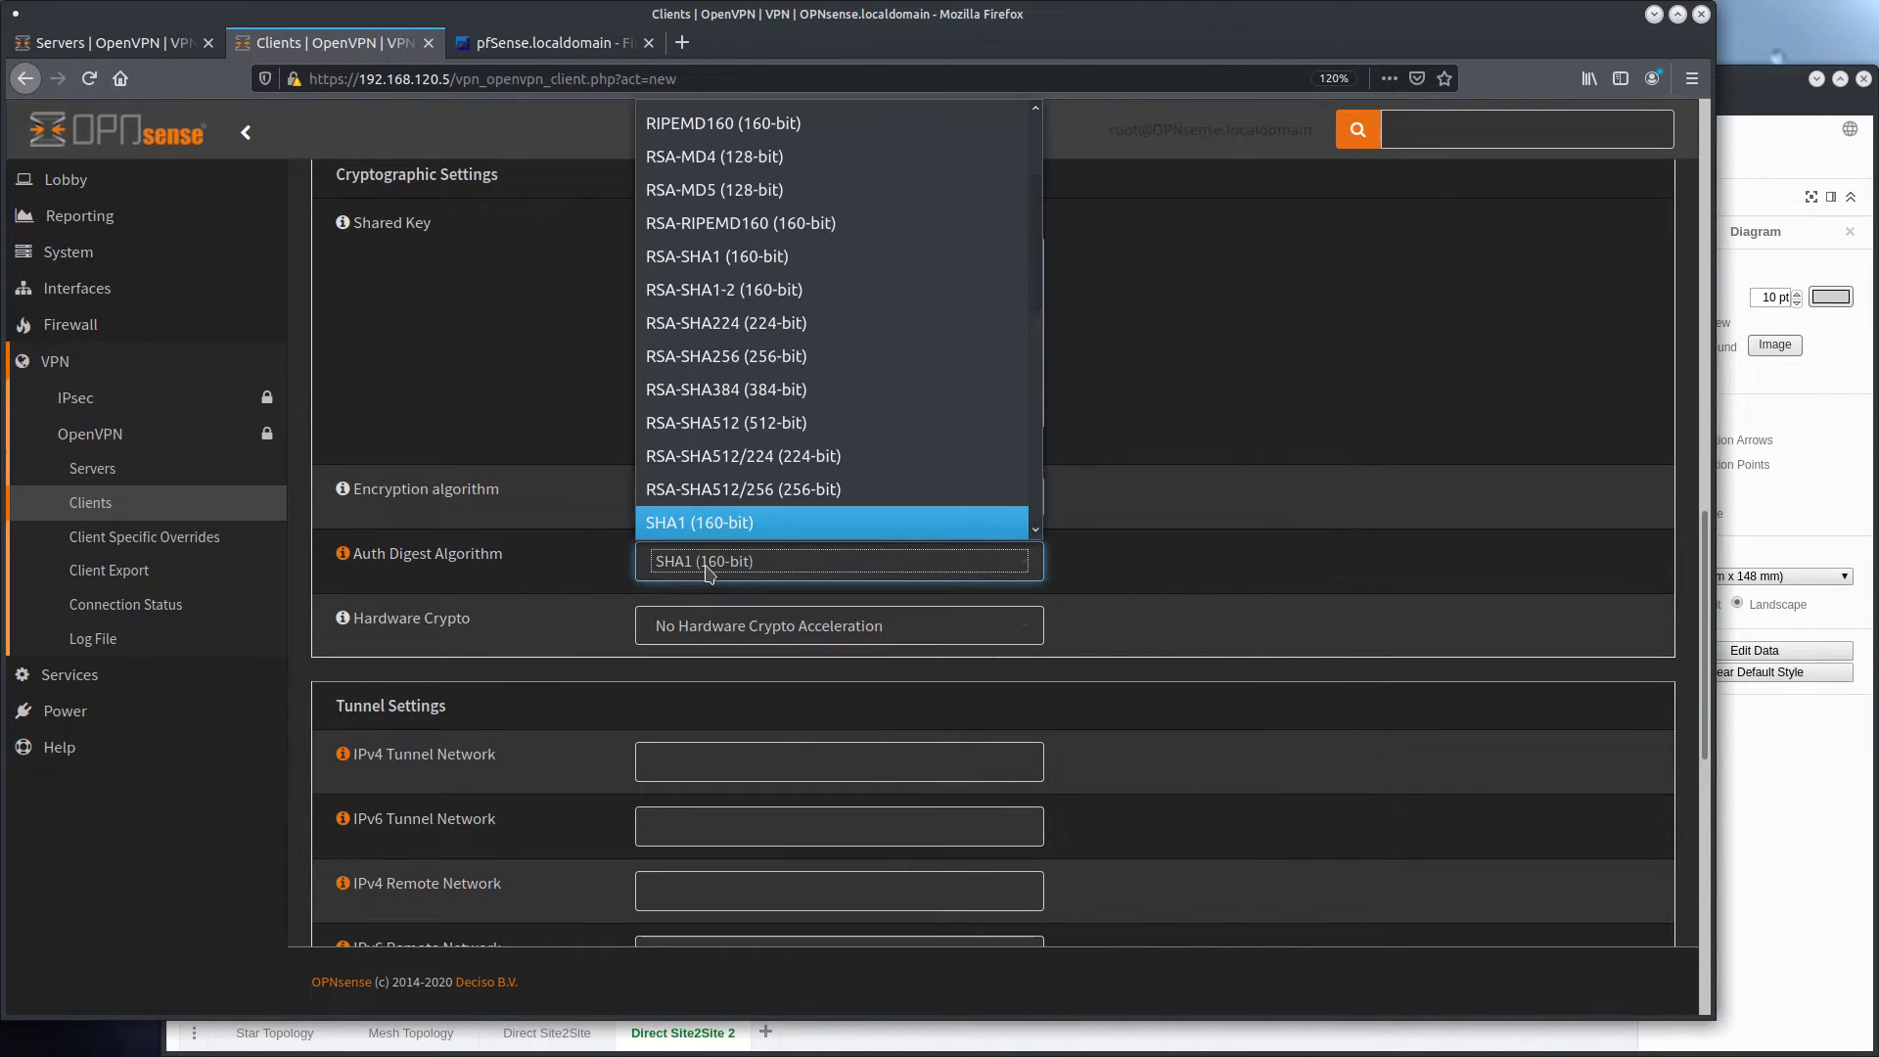
key("Down")
key("Down")
key("Down")
key("Down")
key("Down")
key("Down")
key("Down")
key("Down")
key("Return")
left_click(577, 572)
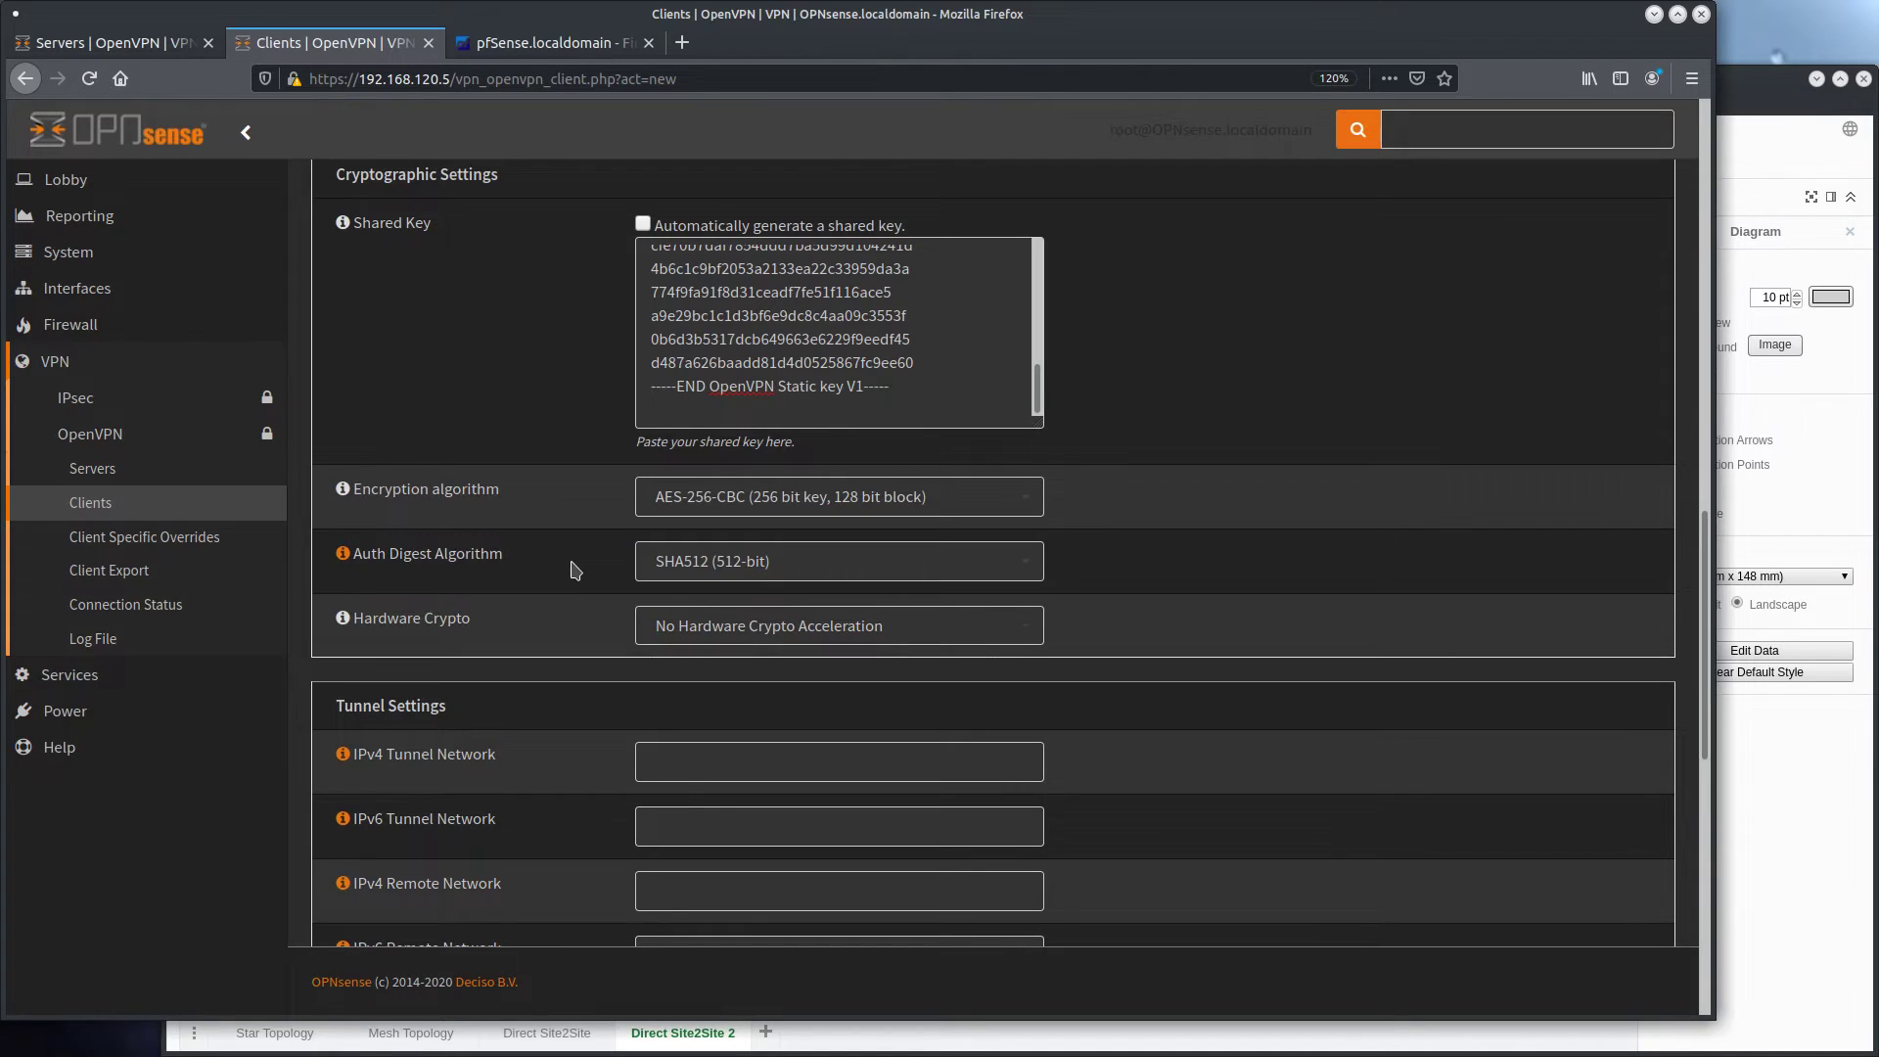
Set the client's IPv4 tunnel network to 172.16.1.0/24 and its IPv4 remote network to 192.168.10.0/24
left_click(127, 43)
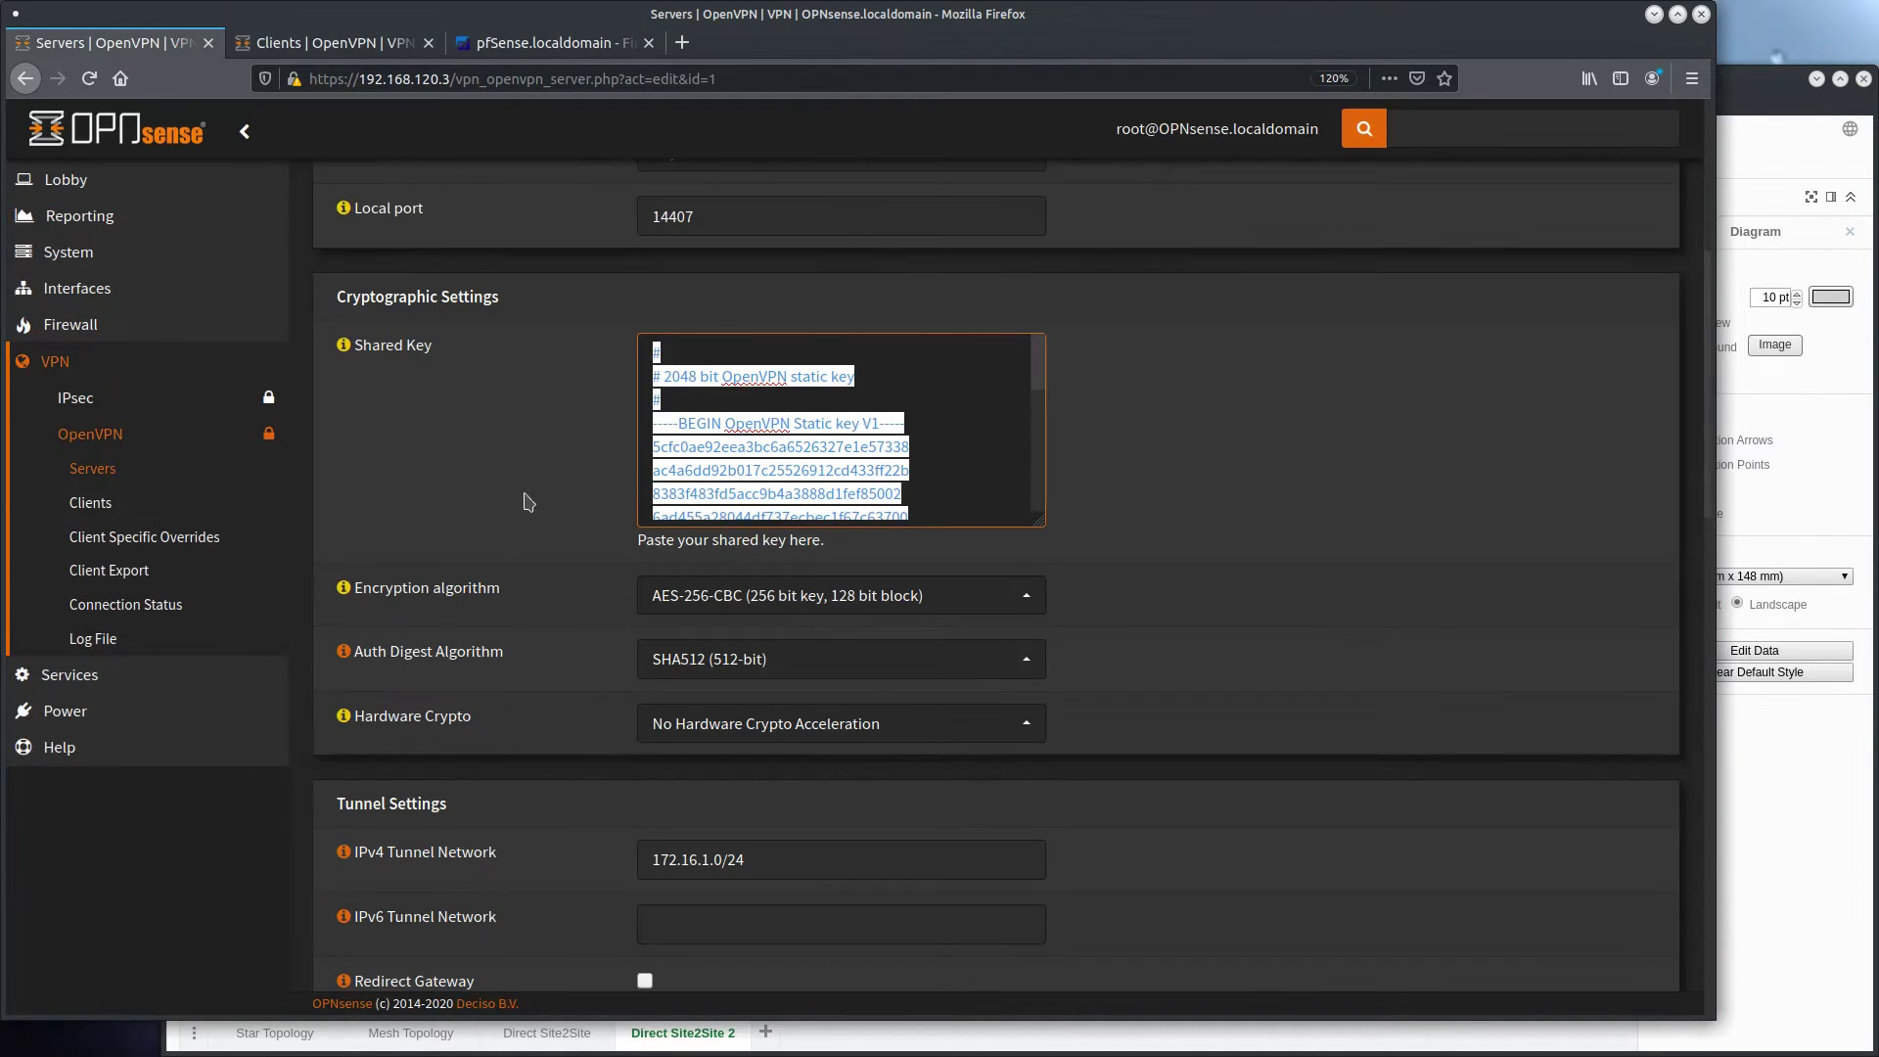
scroll(529, 495, "up", 5)
left_click(323, 43)
left_click(688, 525)
type("172.")
scroll(690, 525, "down", 2)
left_click(692, 505)
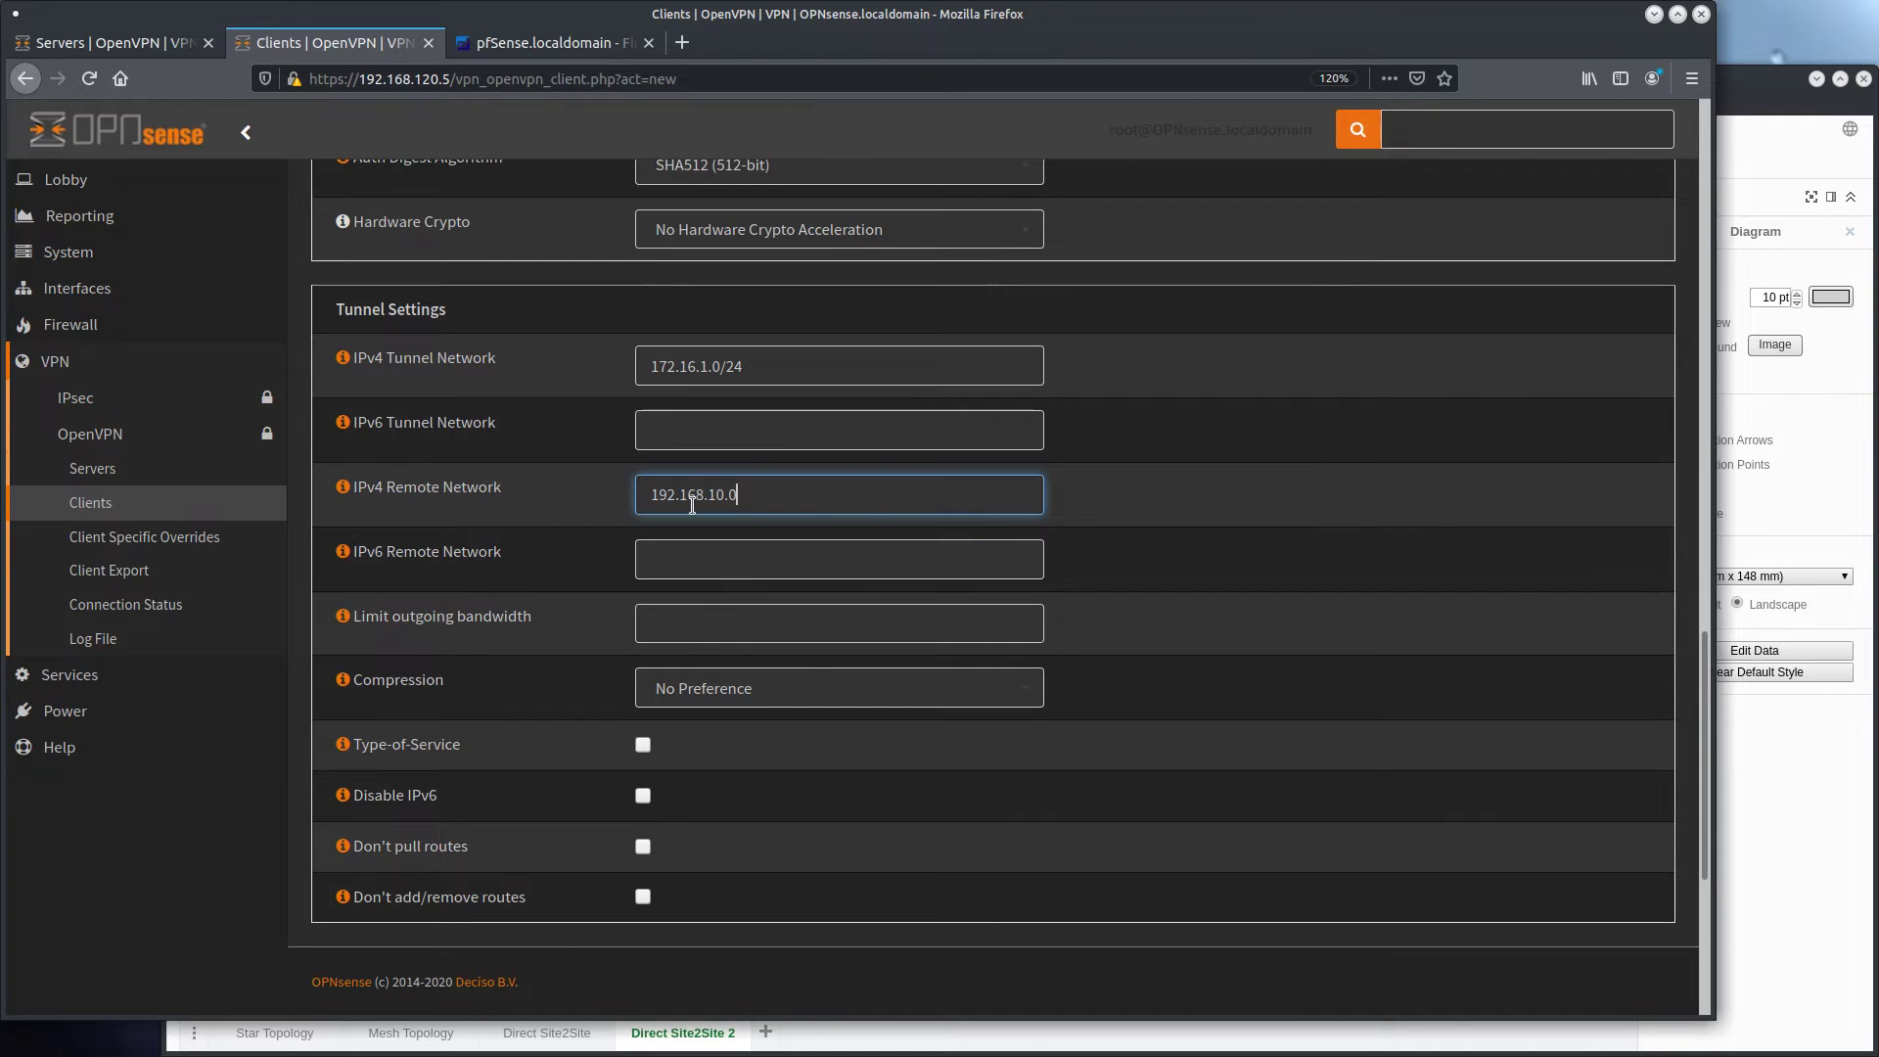
Set the client's compression to Enabled with Adaptive Compression and save the client
scroll(480, 609, "down", 2)
left_click(783, 528)
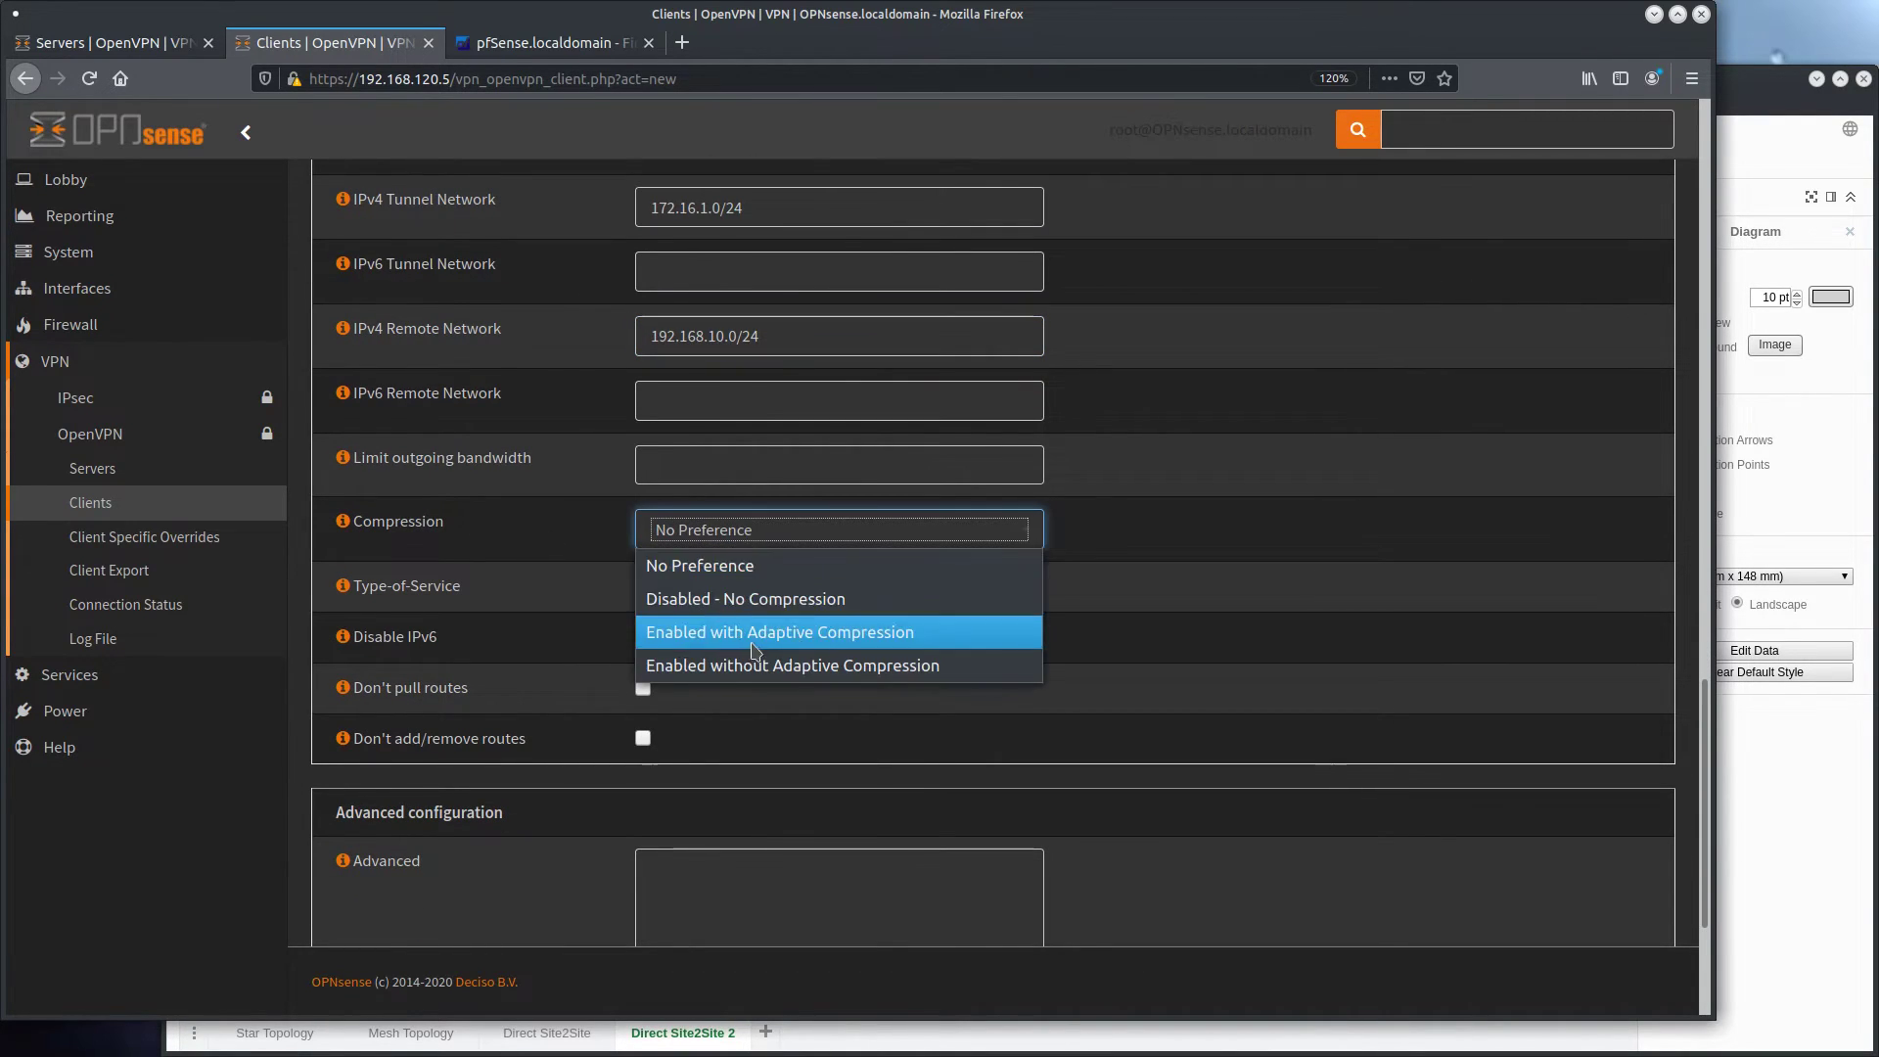
left_click(783, 755)
scroll(524, 641, "down", 1)
scroll(524, 641, "down", 4)
left_click(662, 894)
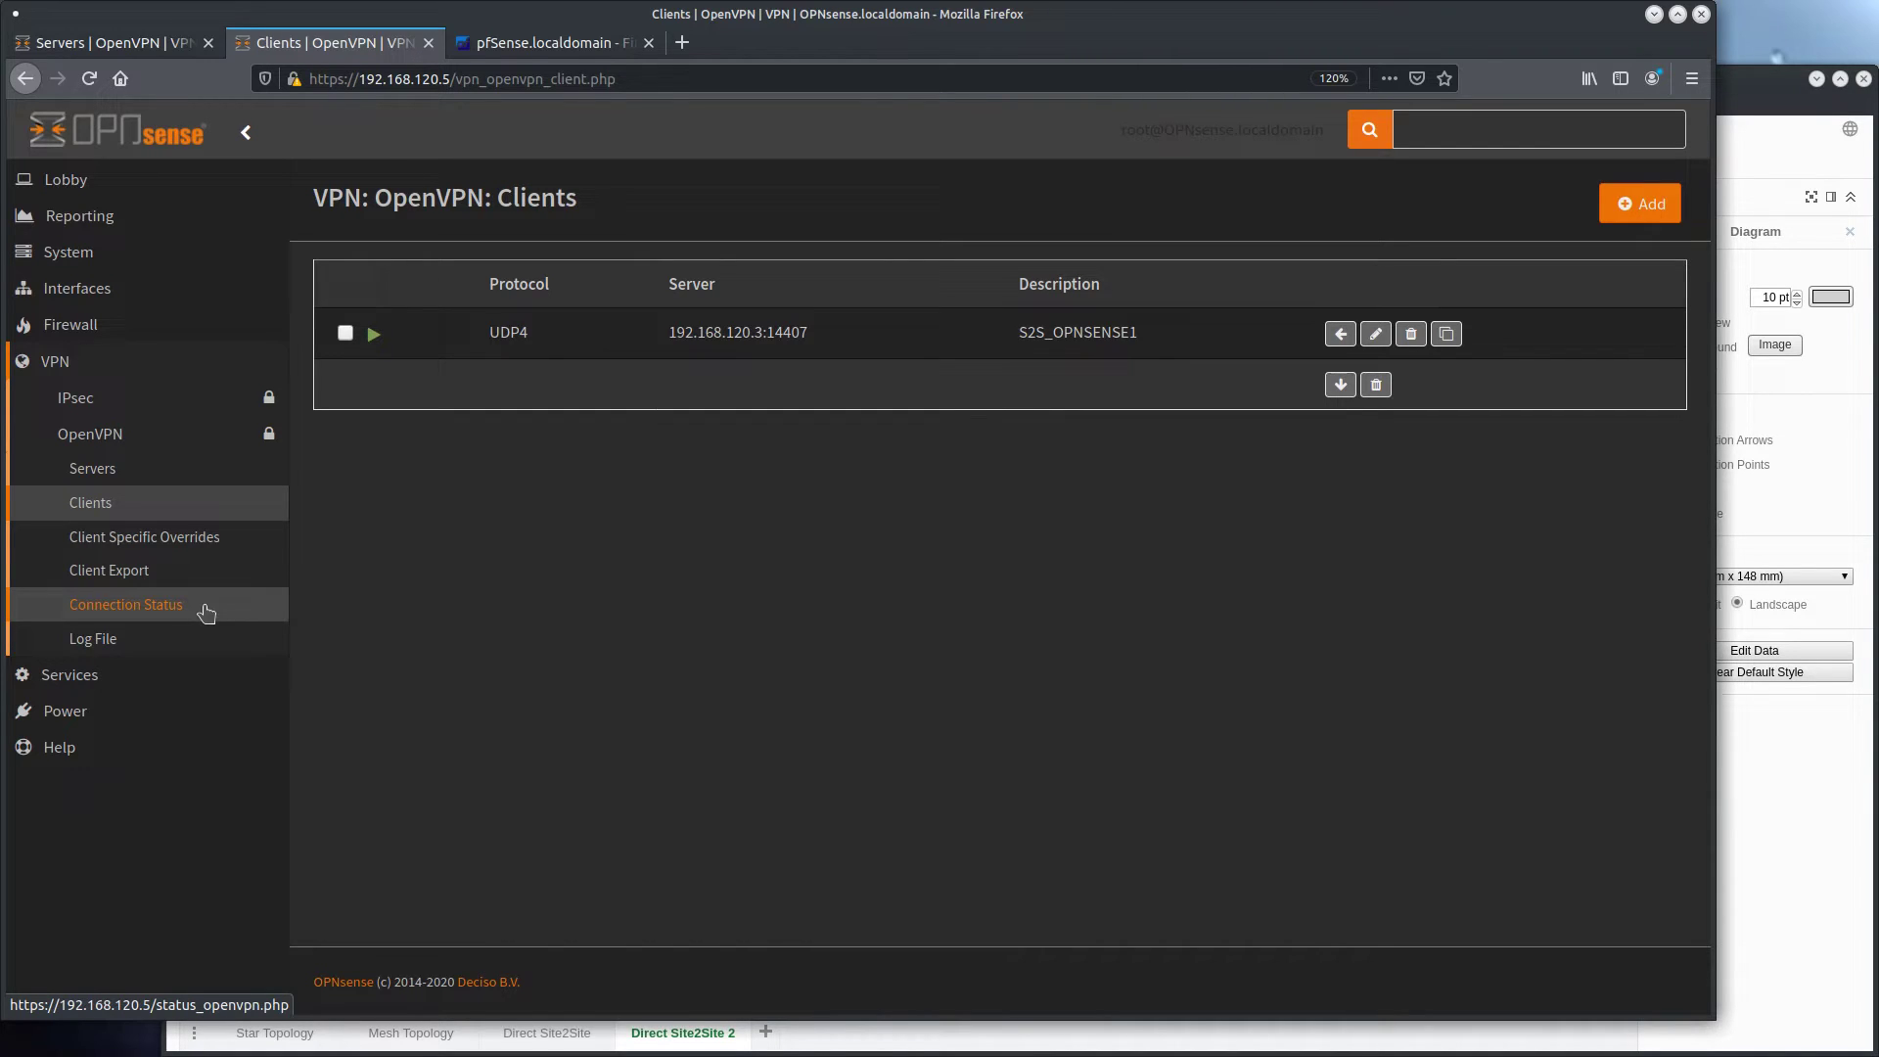
Check the OpenVPN connection status of the S2S_OPNSENSE1 client, including its remote host, virtual address and traffic
left_click(205, 614)
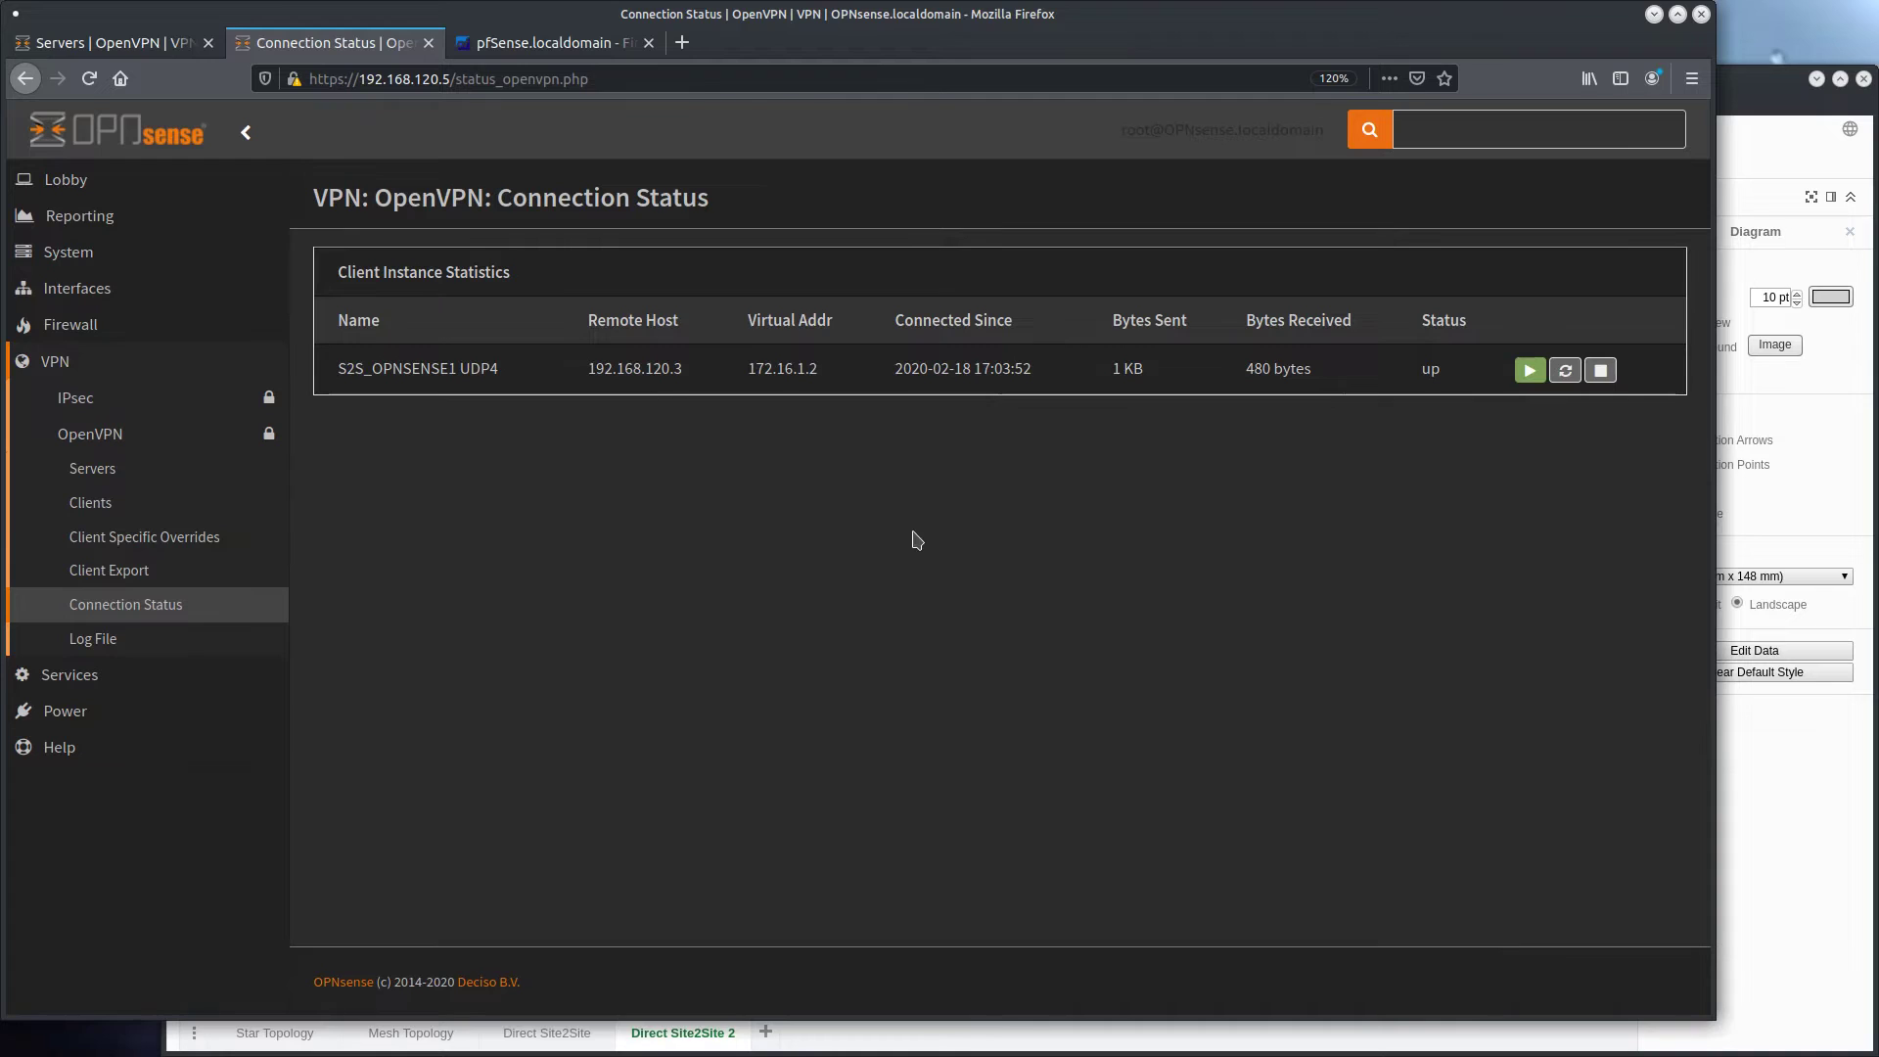
left_click_drag(589, 363, 1313, 376)
left_click(1269, 412)
Add an inbound OpenVPN firewall rule passing all IPv4 traffic from any source to any destination, and apply the changes
left_click(181, 338)
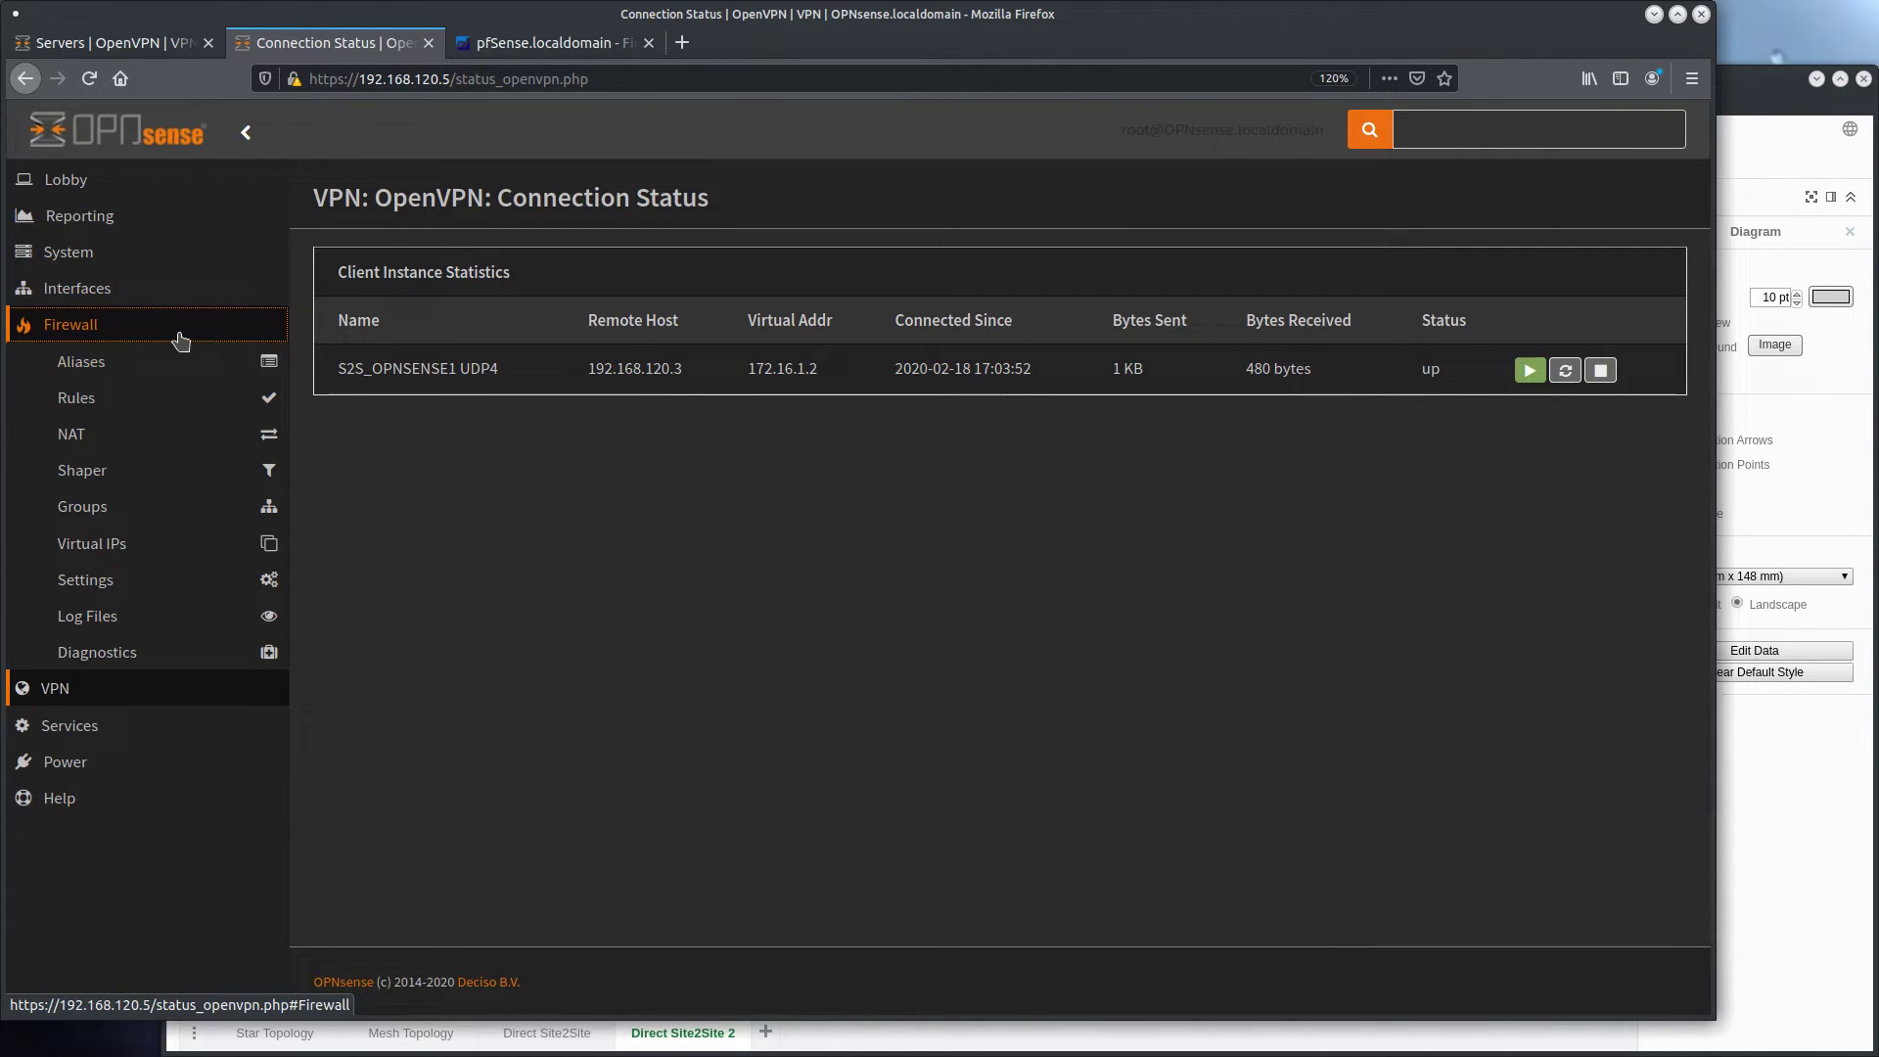
left_click(168, 396)
left_click(110, 500)
left_click(1637, 204)
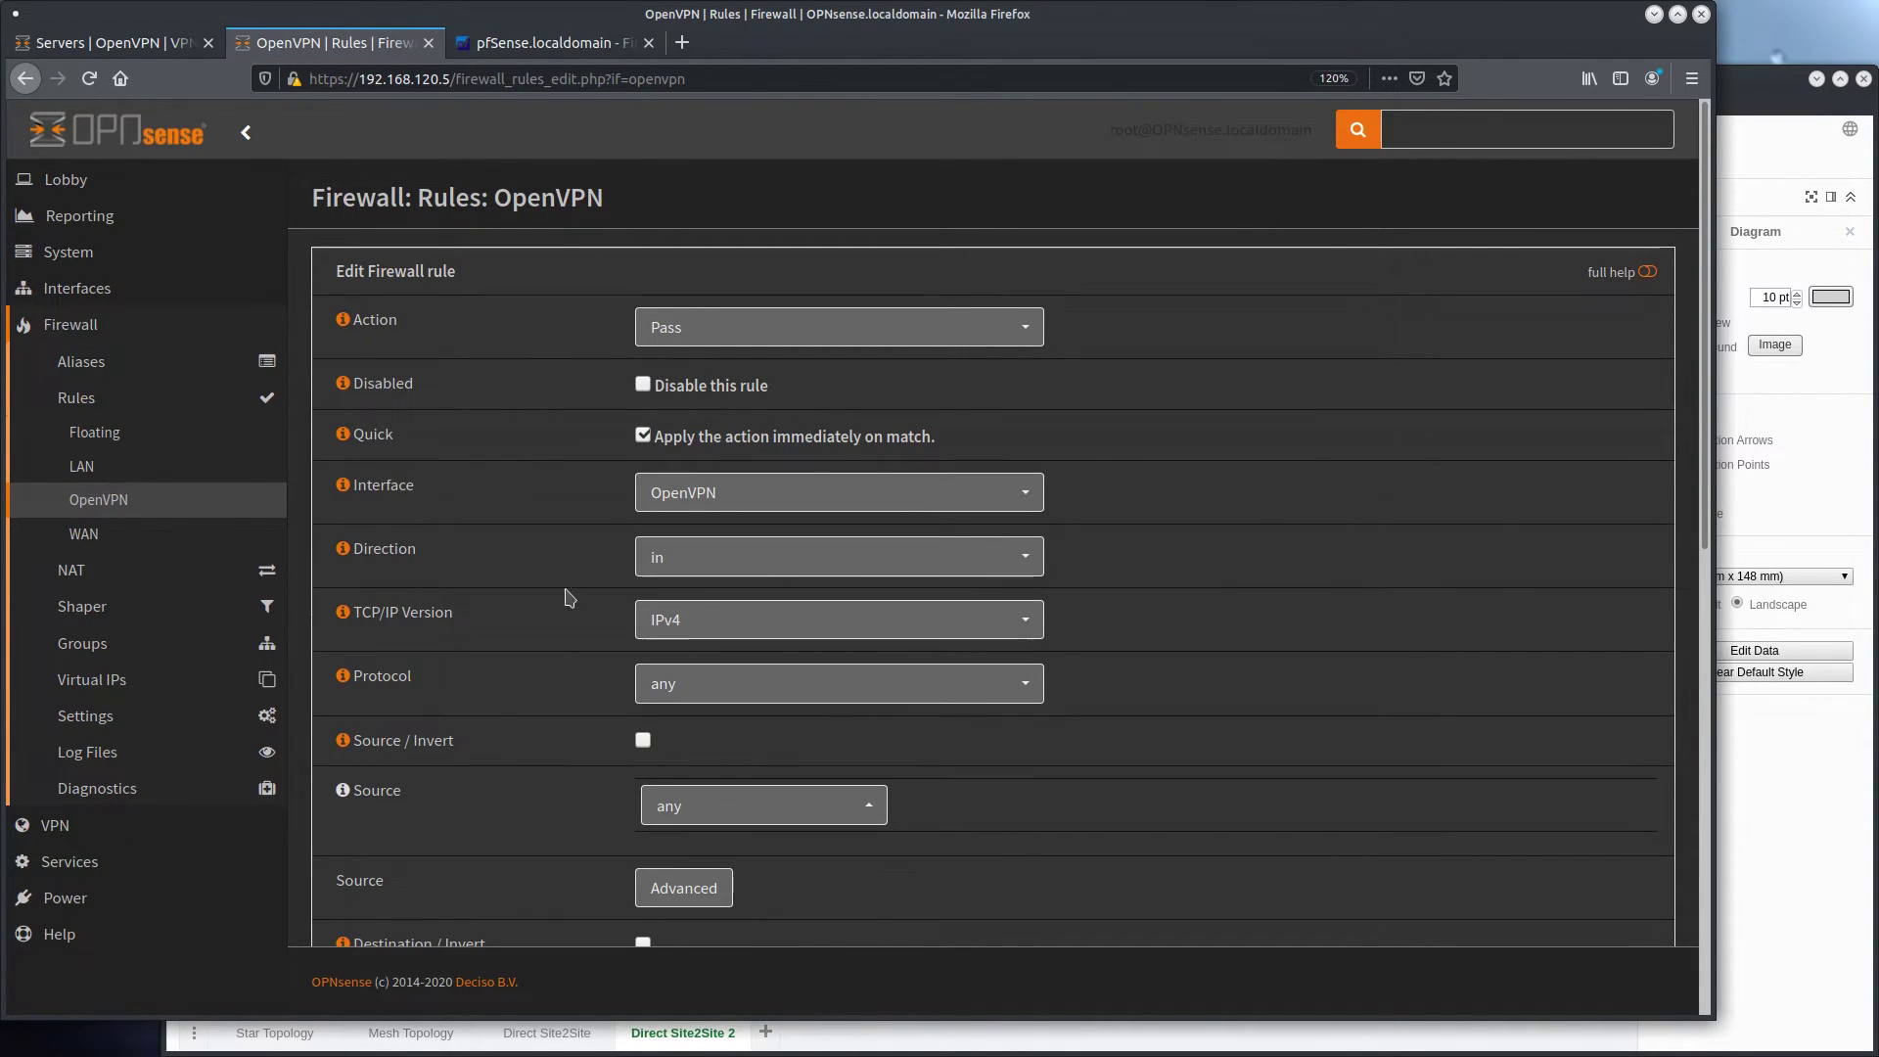
scroll(519, 431, "down", 1)
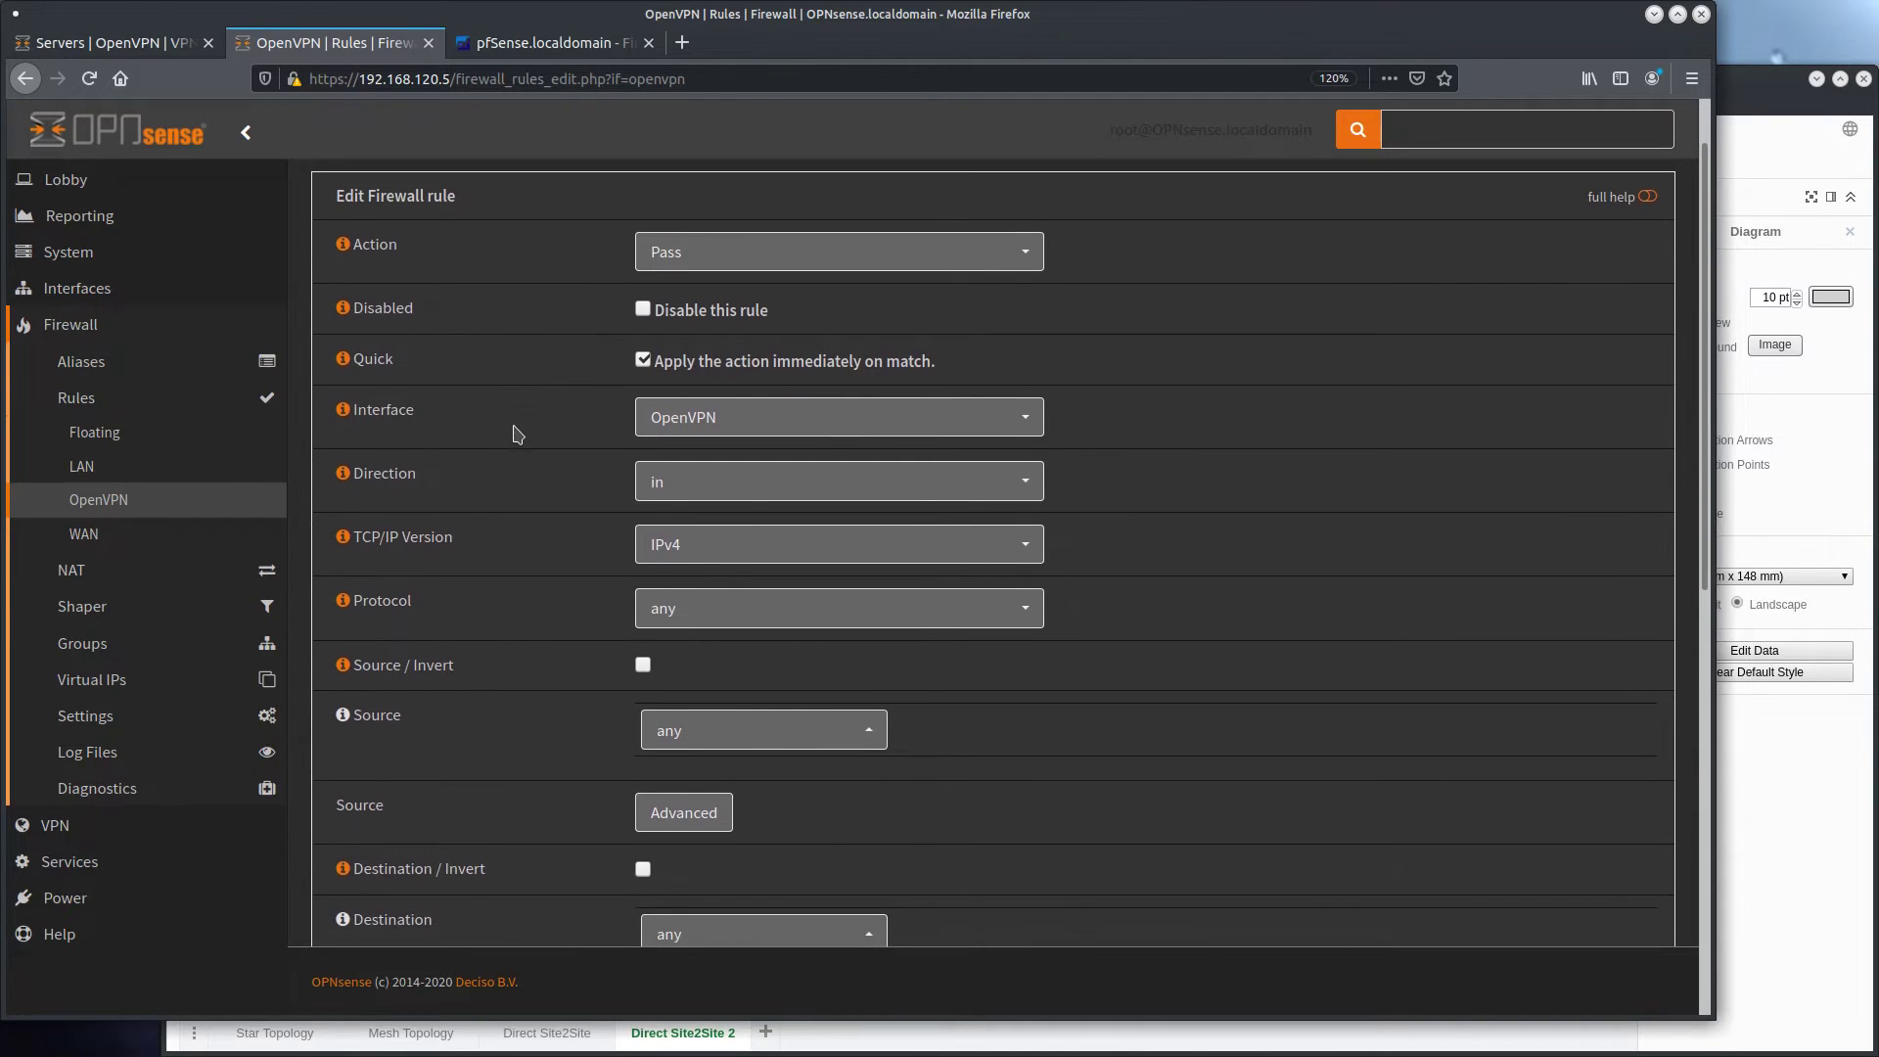
scroll(525, 455, "down", 2)
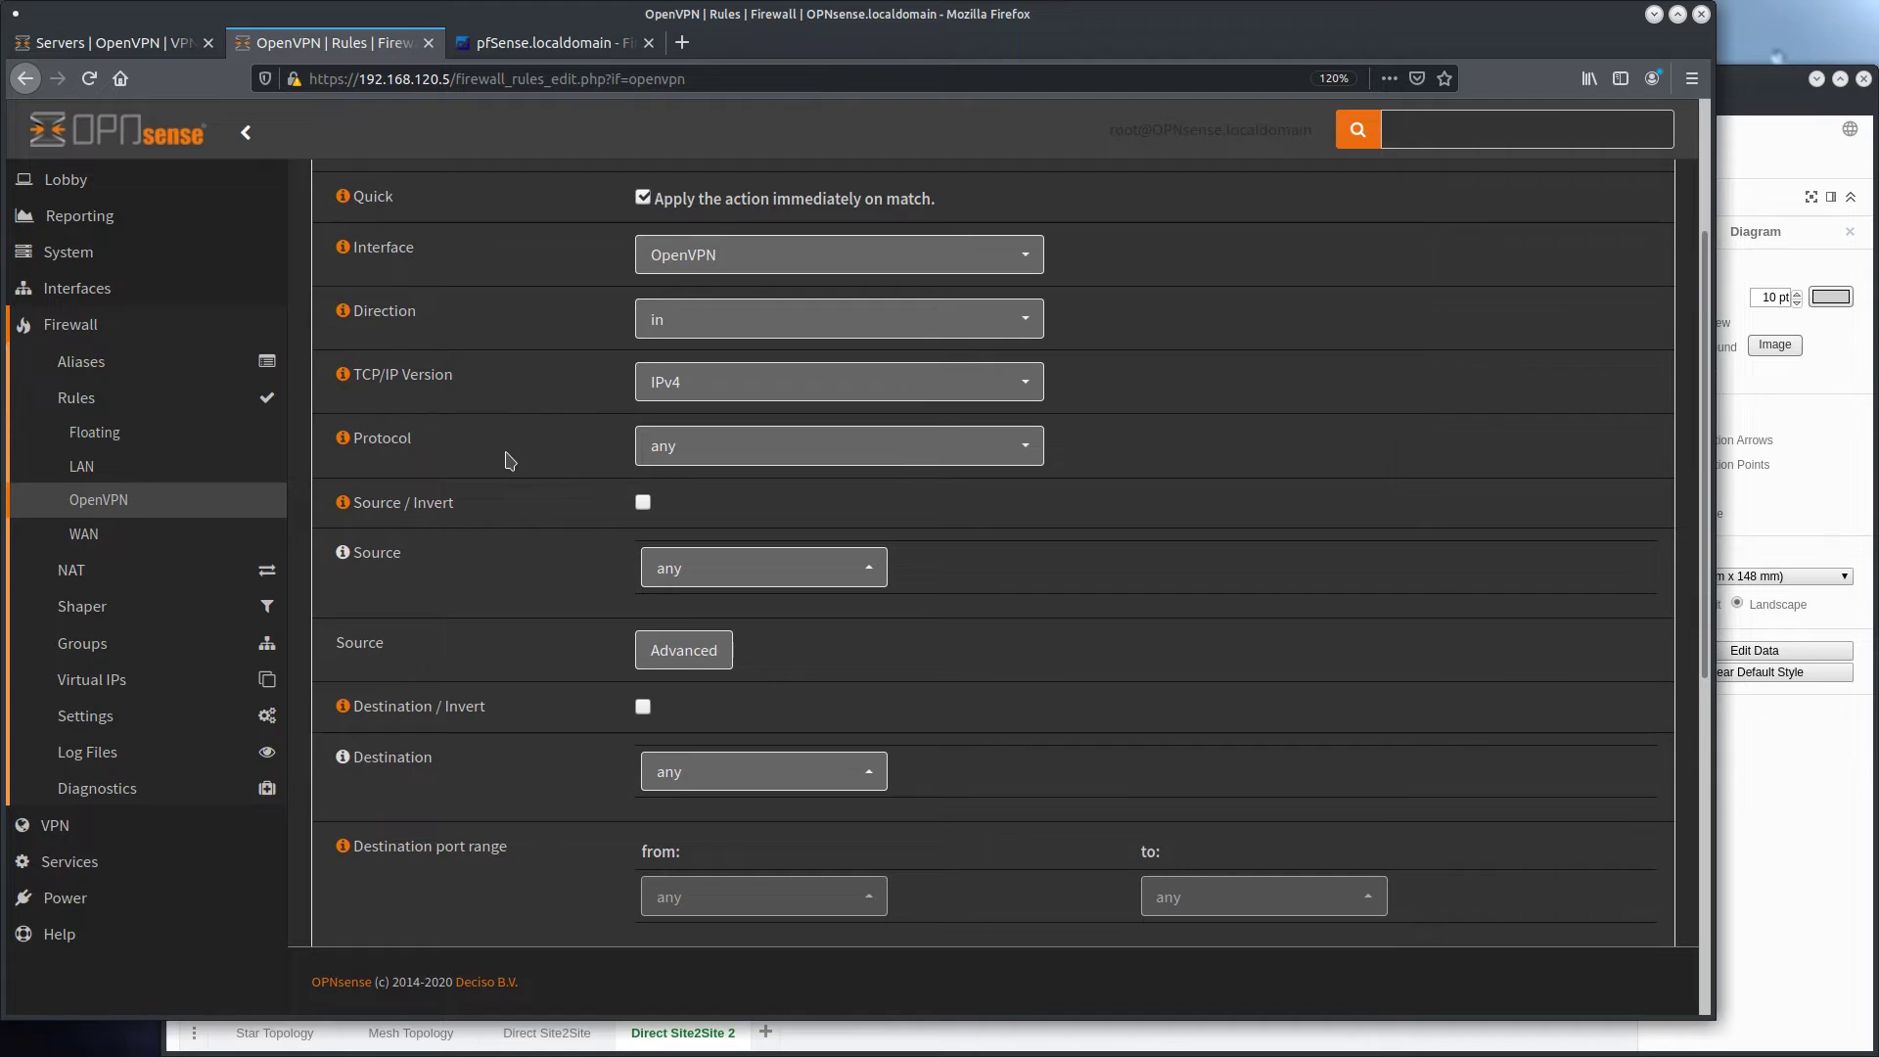
scroll(508, 461, "down", 2)
scroll(508, 460, "down", 4)
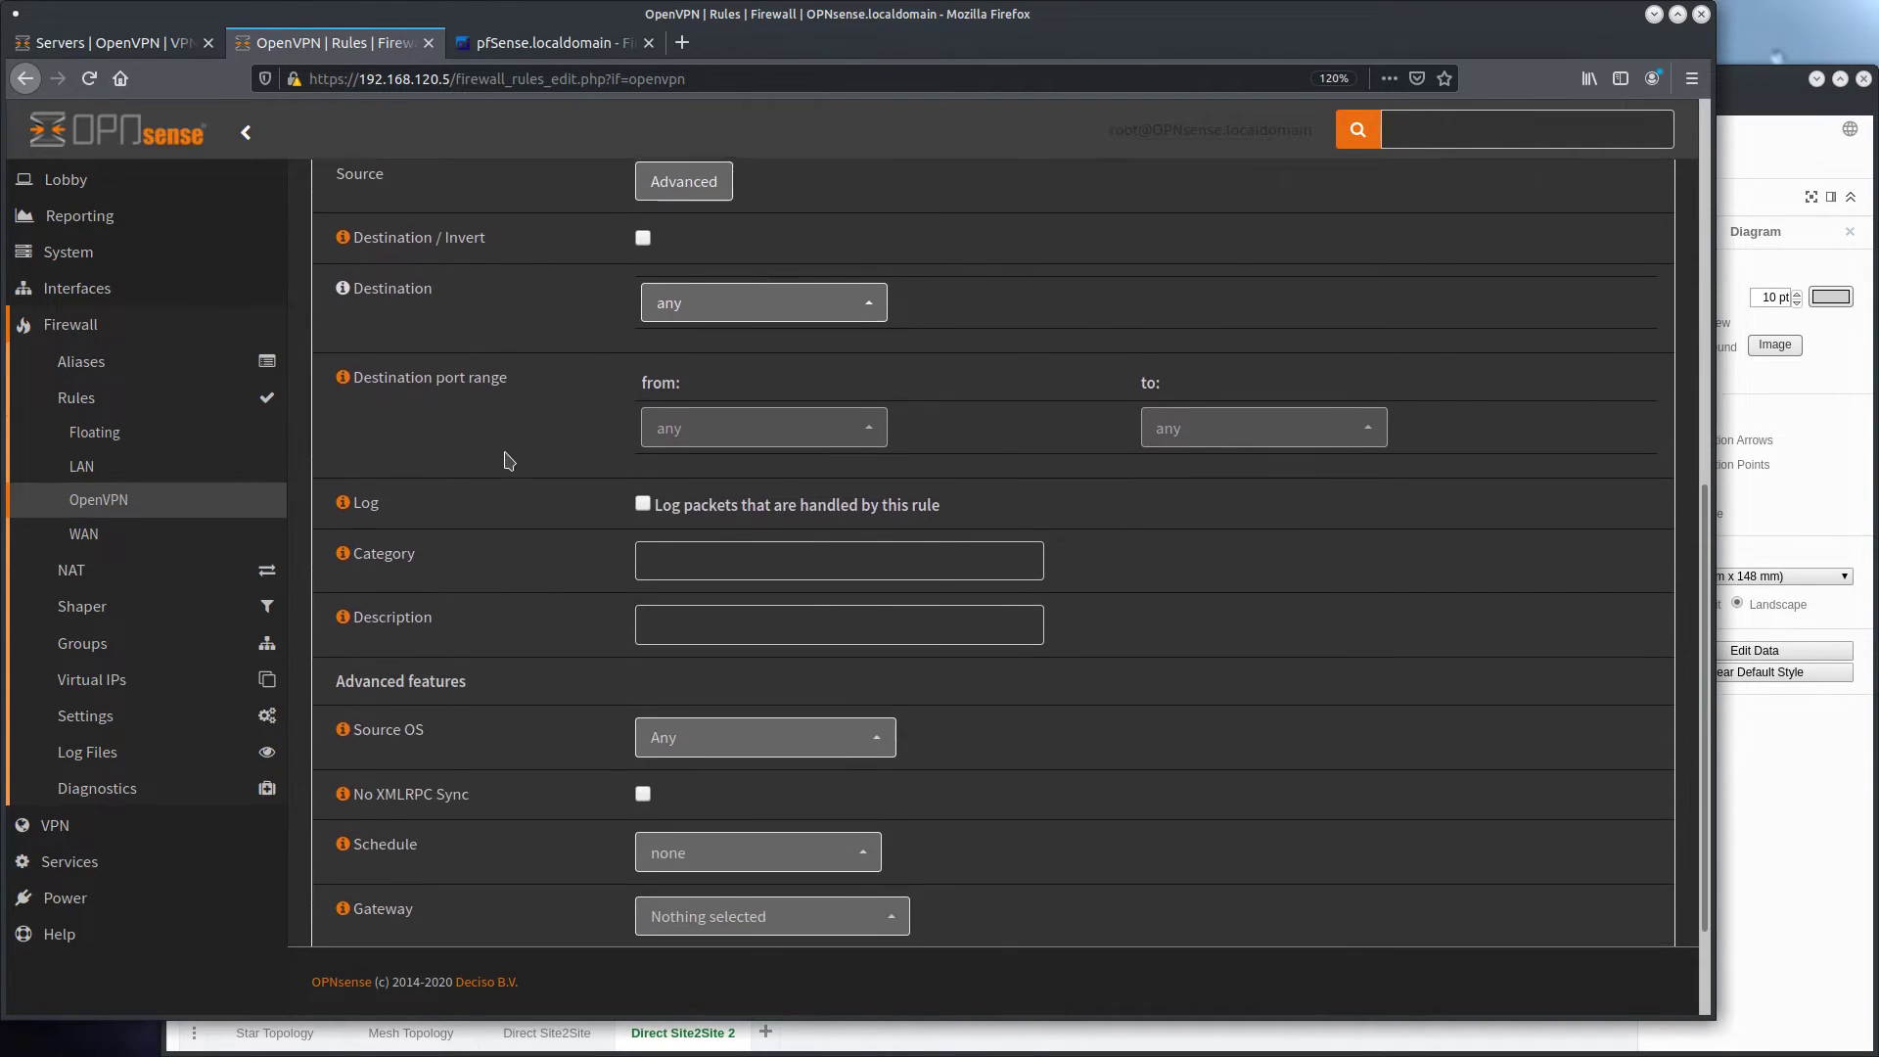
scroll(508, 460, "down", 3)
left_click(660, 869)
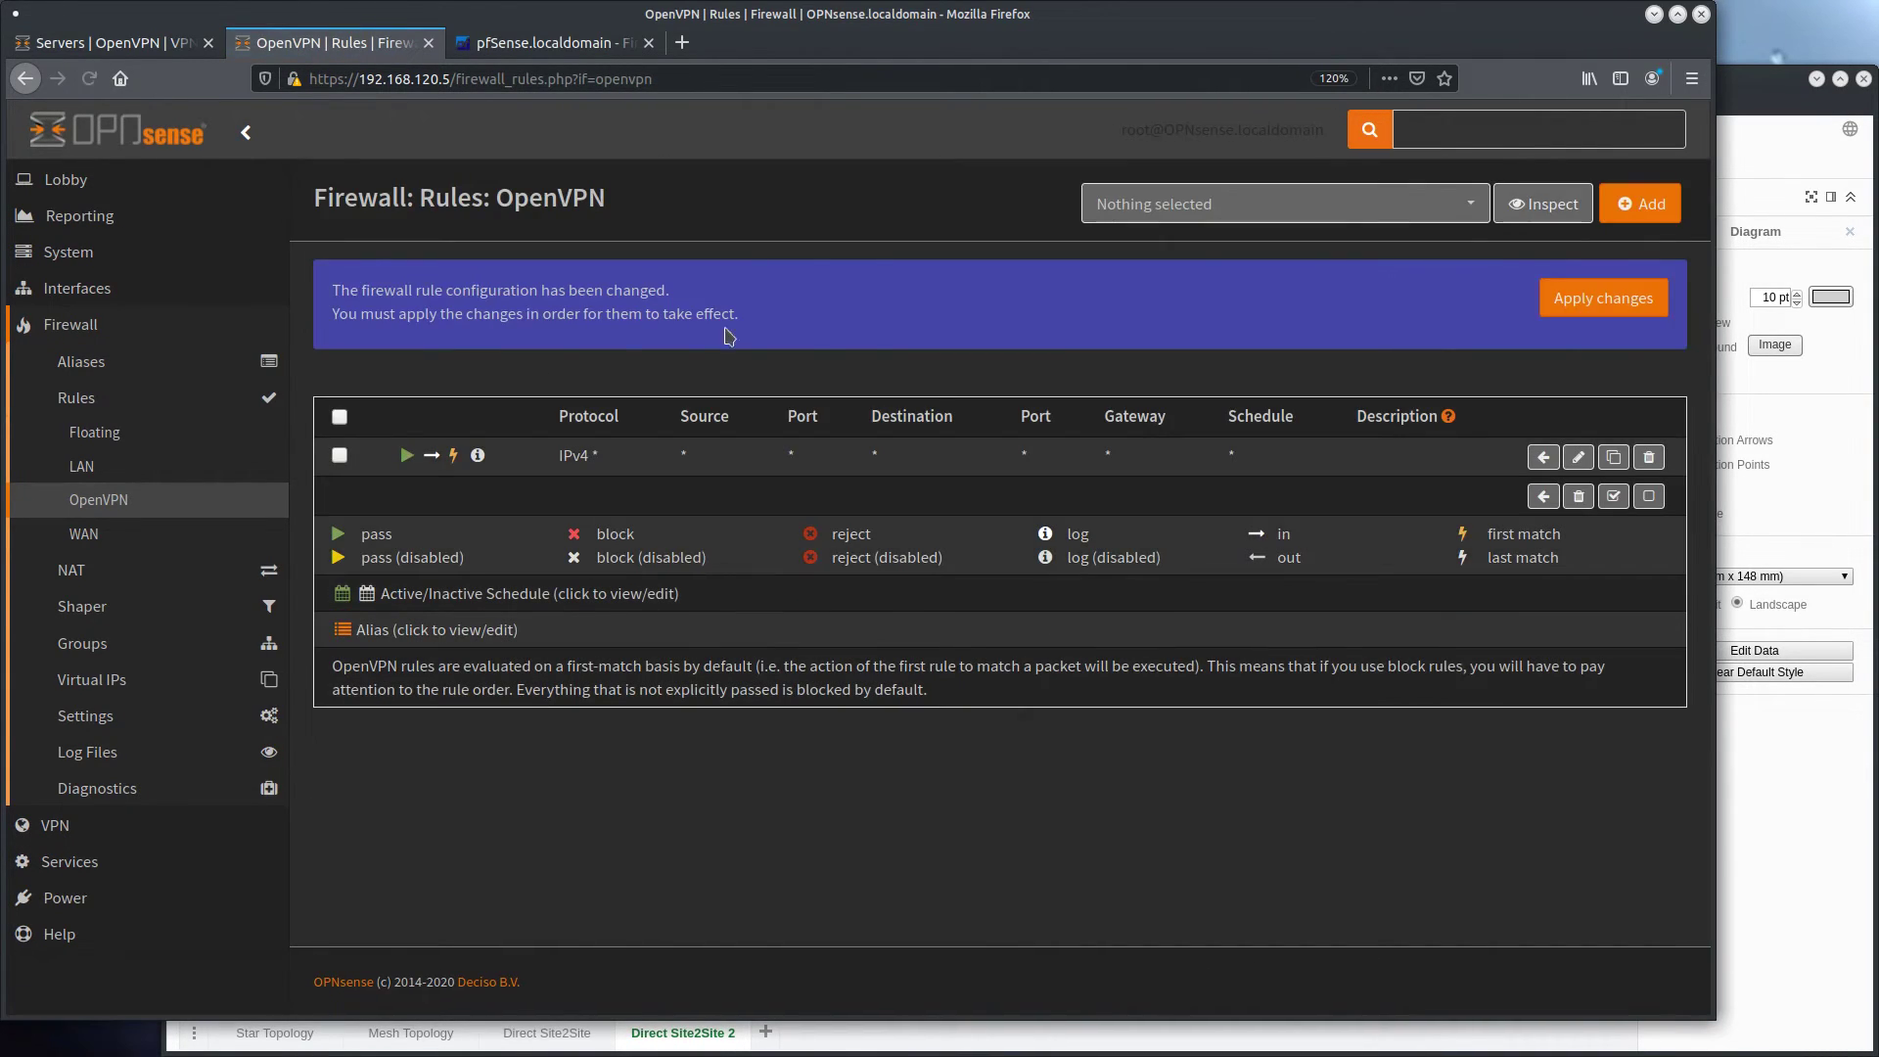
left_click(1591, 305)
On the second firewall, assign the ovpnc1 port as a new interface described S2S_OPNSENSE1
left_click(76, 288)
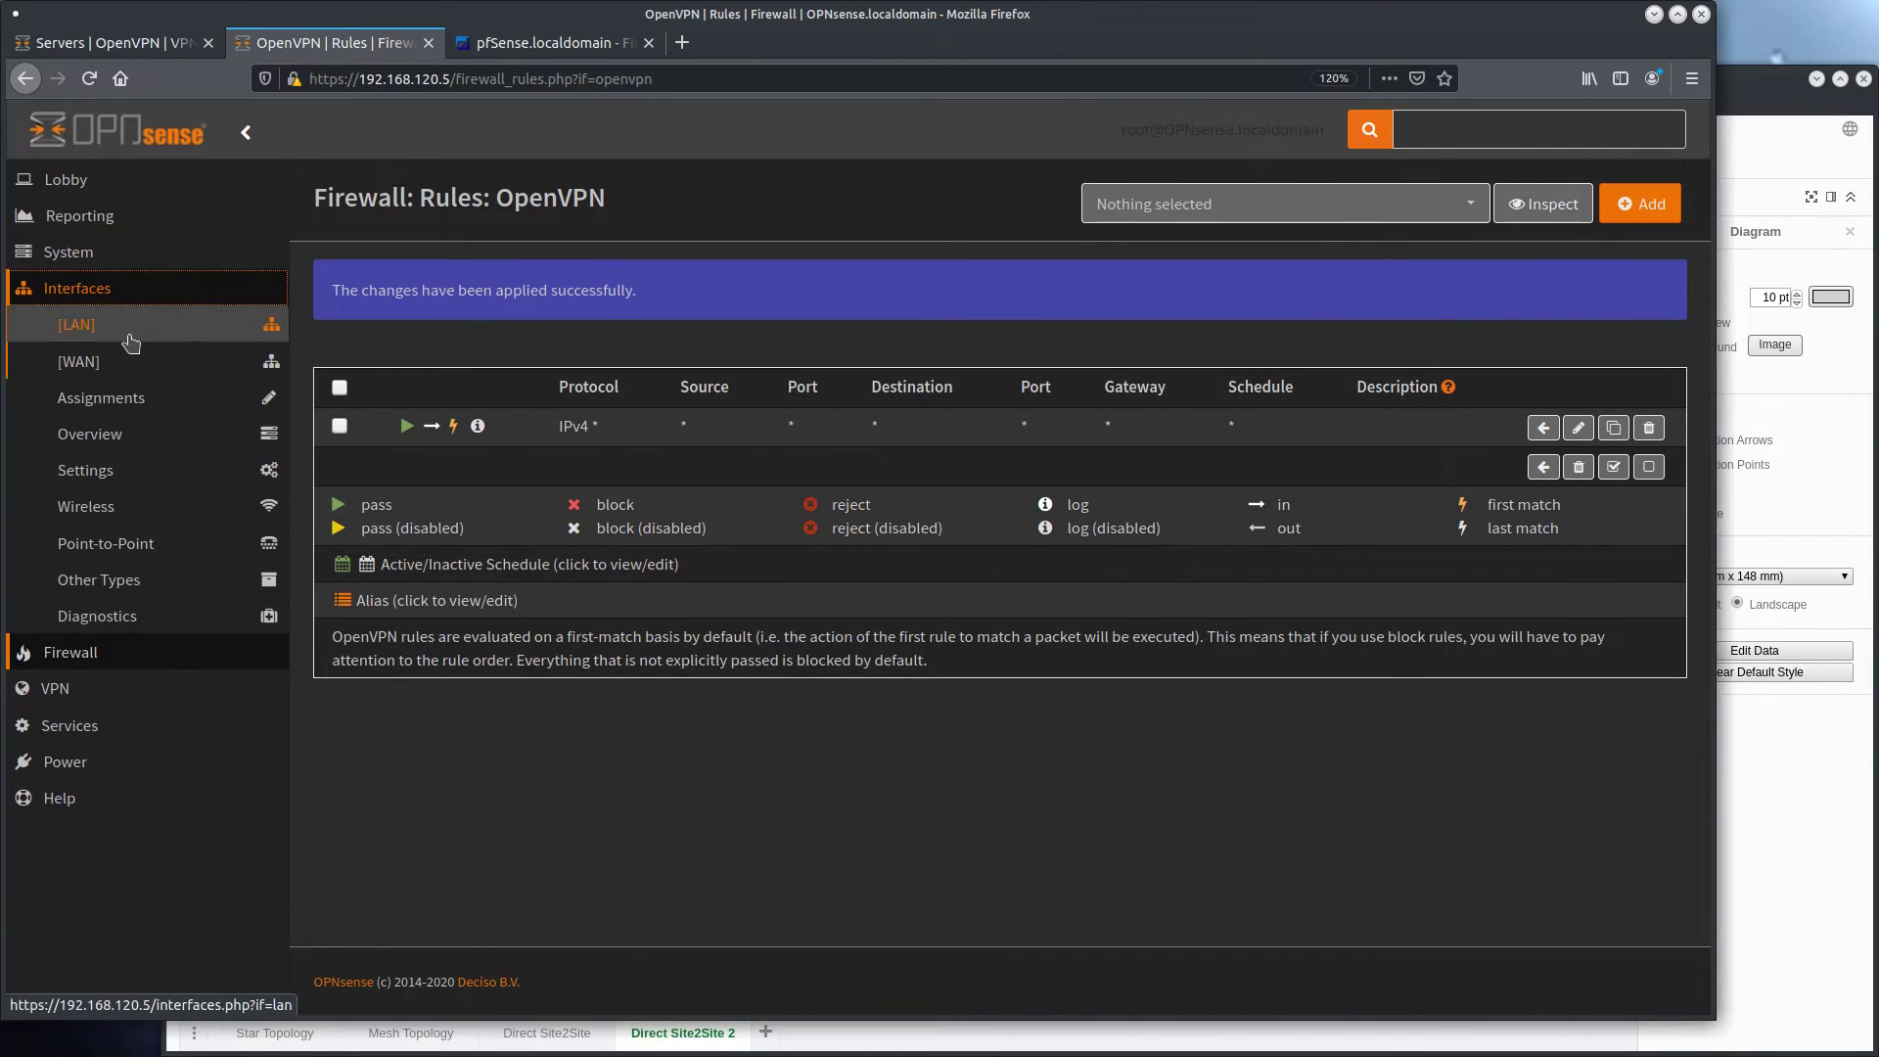
left_click(108, 399)
left_click(721, 523)
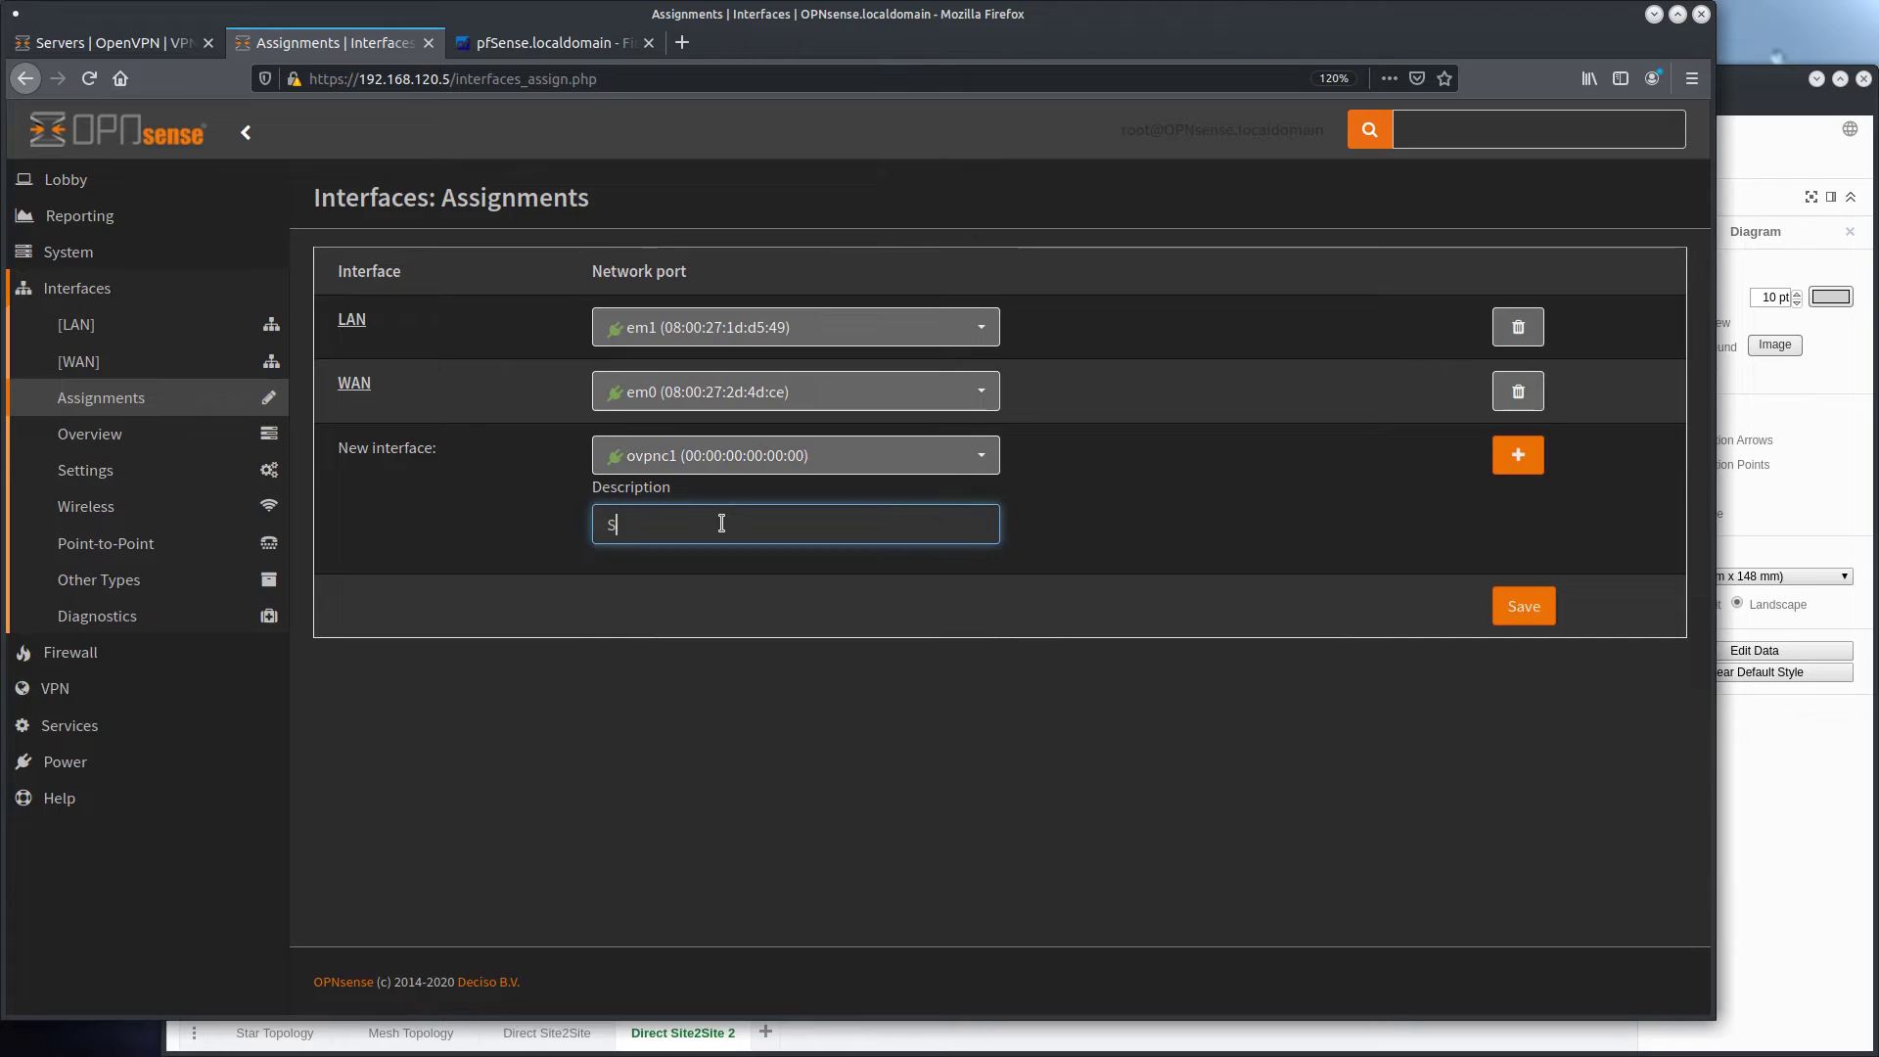
type("S2S_OPNSENSE1")
left_click(1518, 455)
Enable the S2S_OPNSENSE1 interface, save it and apply the changes
left_click(420, 388)
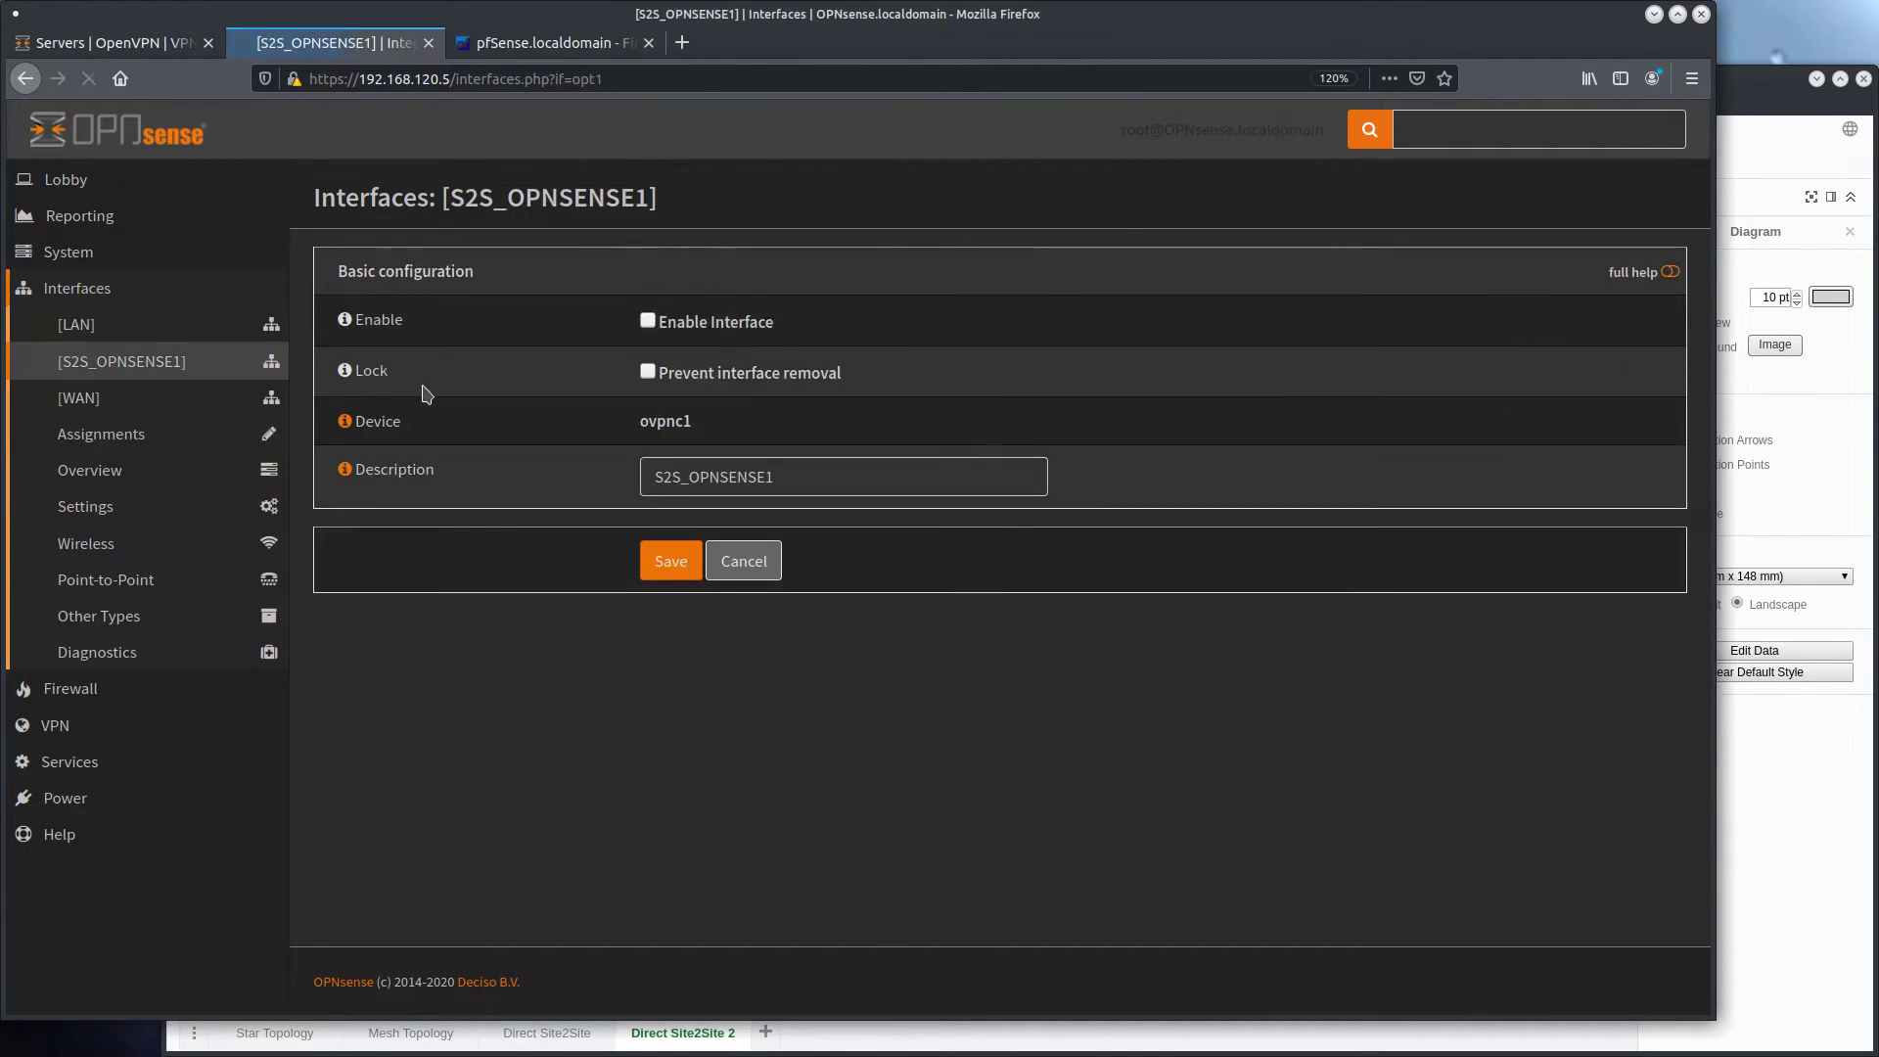
left_click(643, 321)
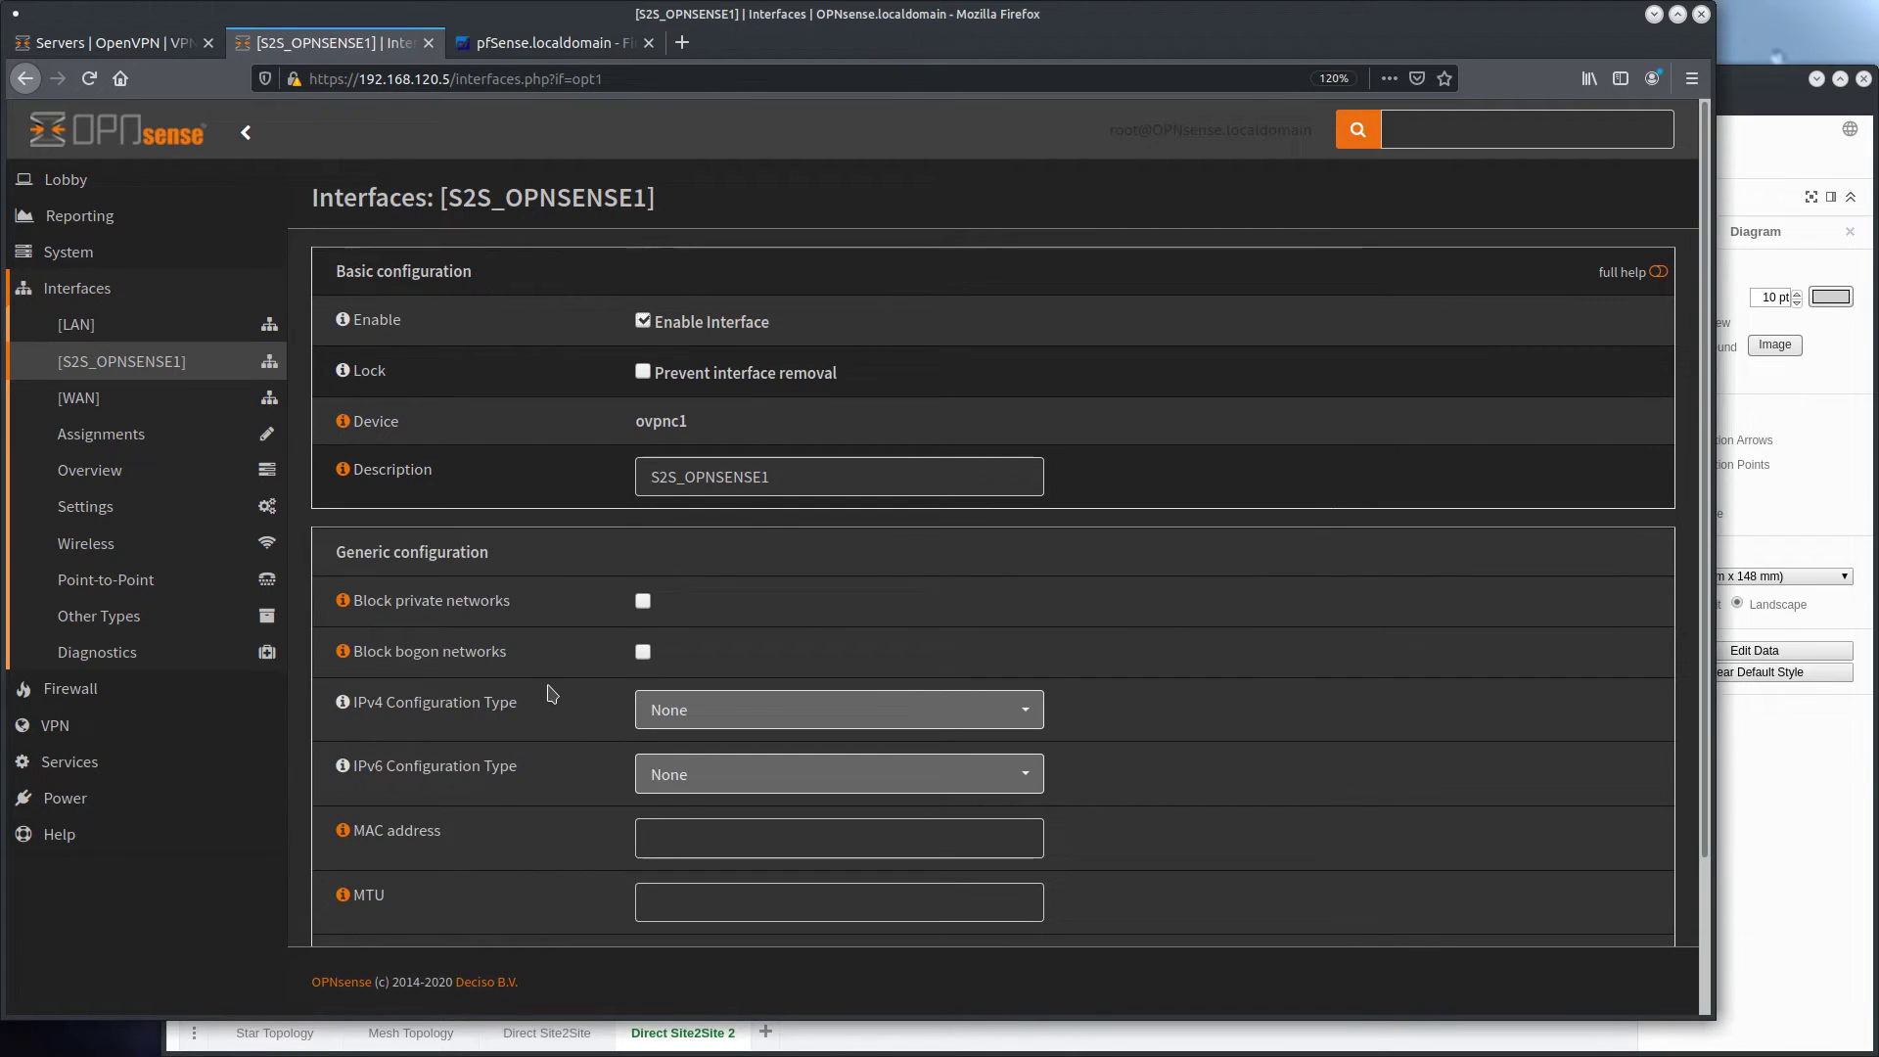
scroll(551, 693, "down", 3)
left_click(658, 880)
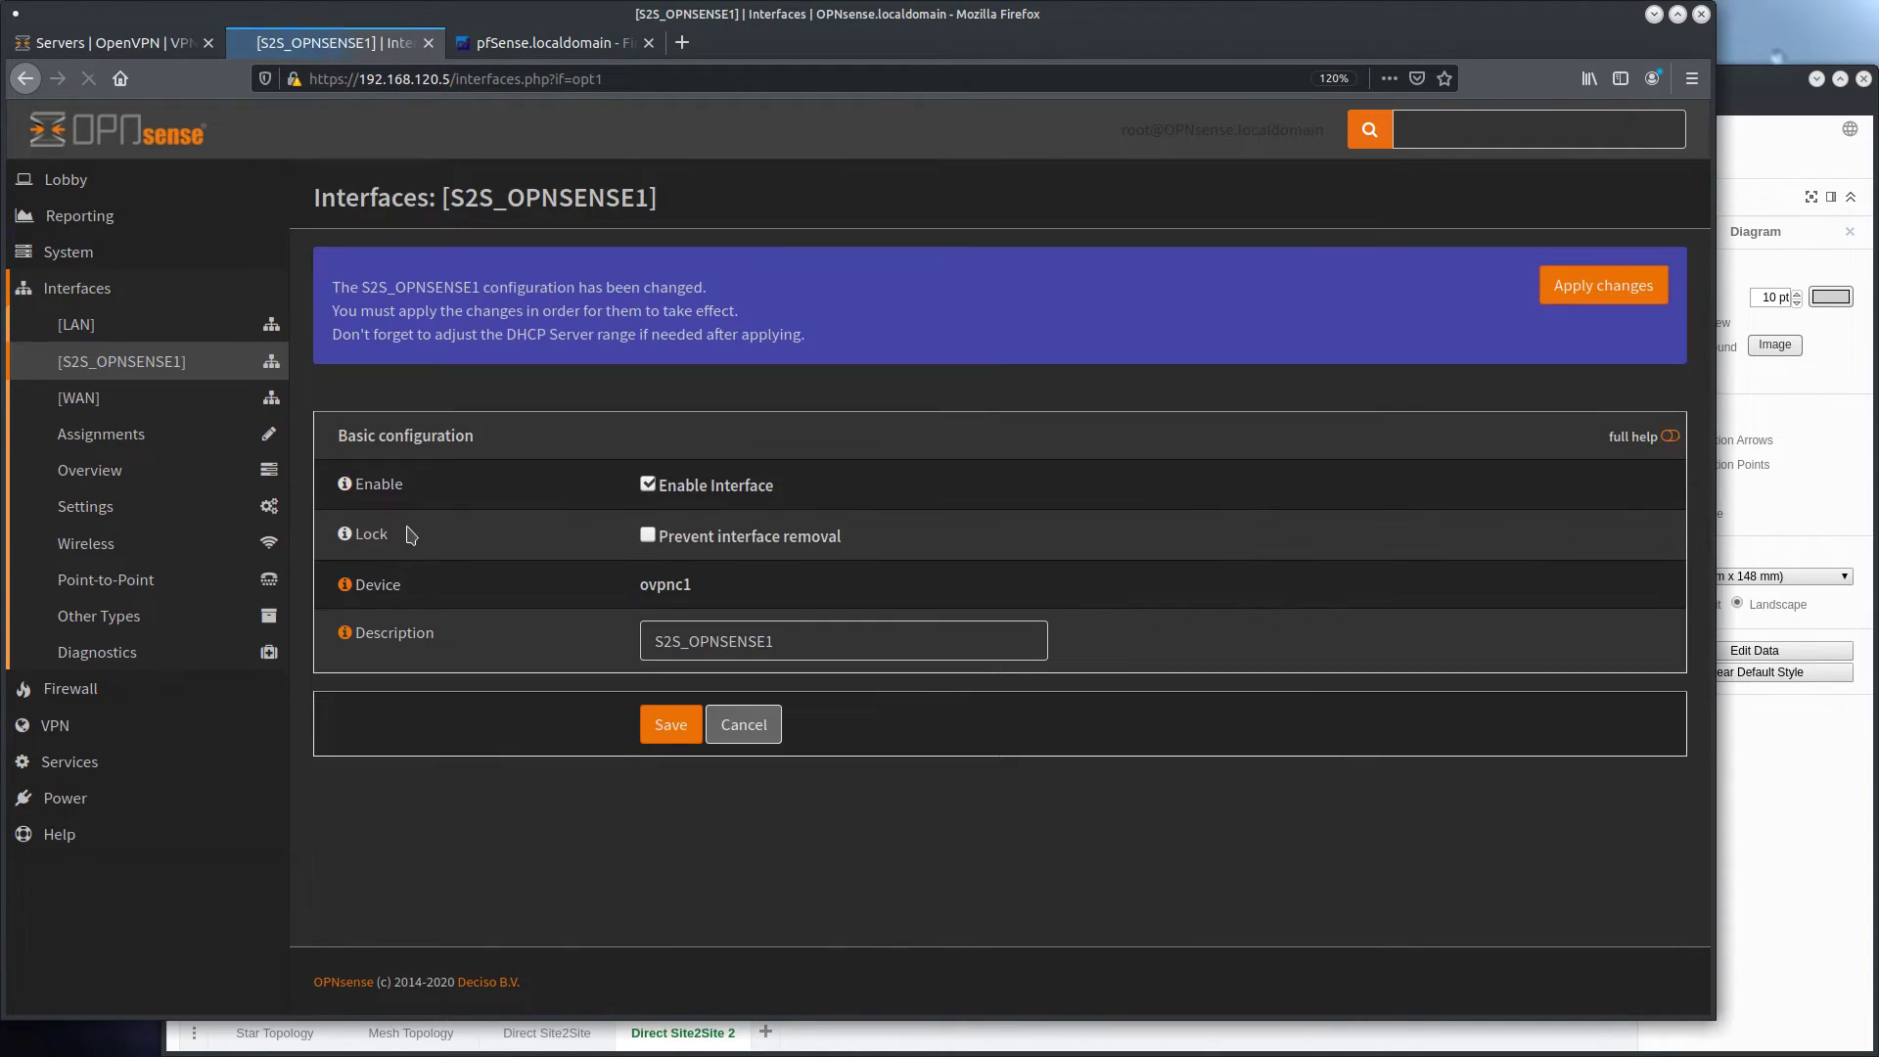
left_click(1556, 296)
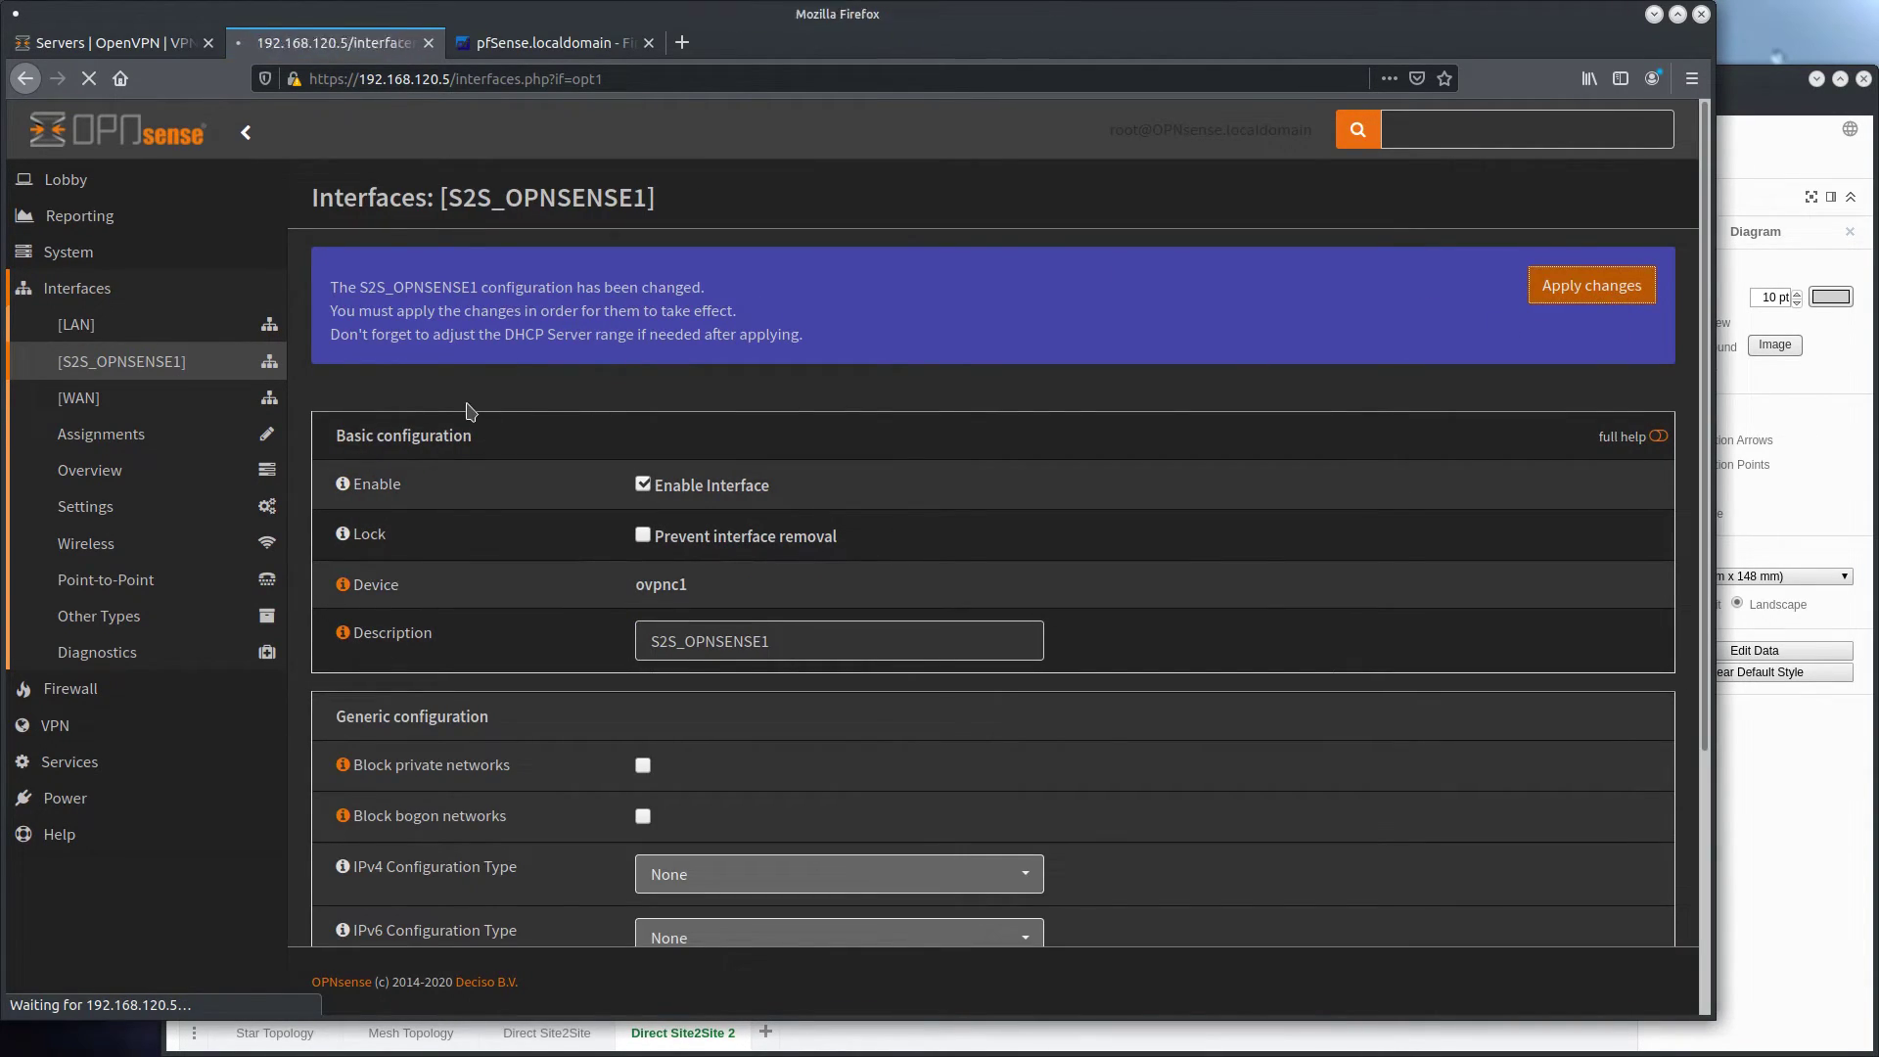
On the first firewall at 192.168.120.3, assign the ovpns2 port as a new interface described S2S_OPNSENSE2
left_click(116, 42)
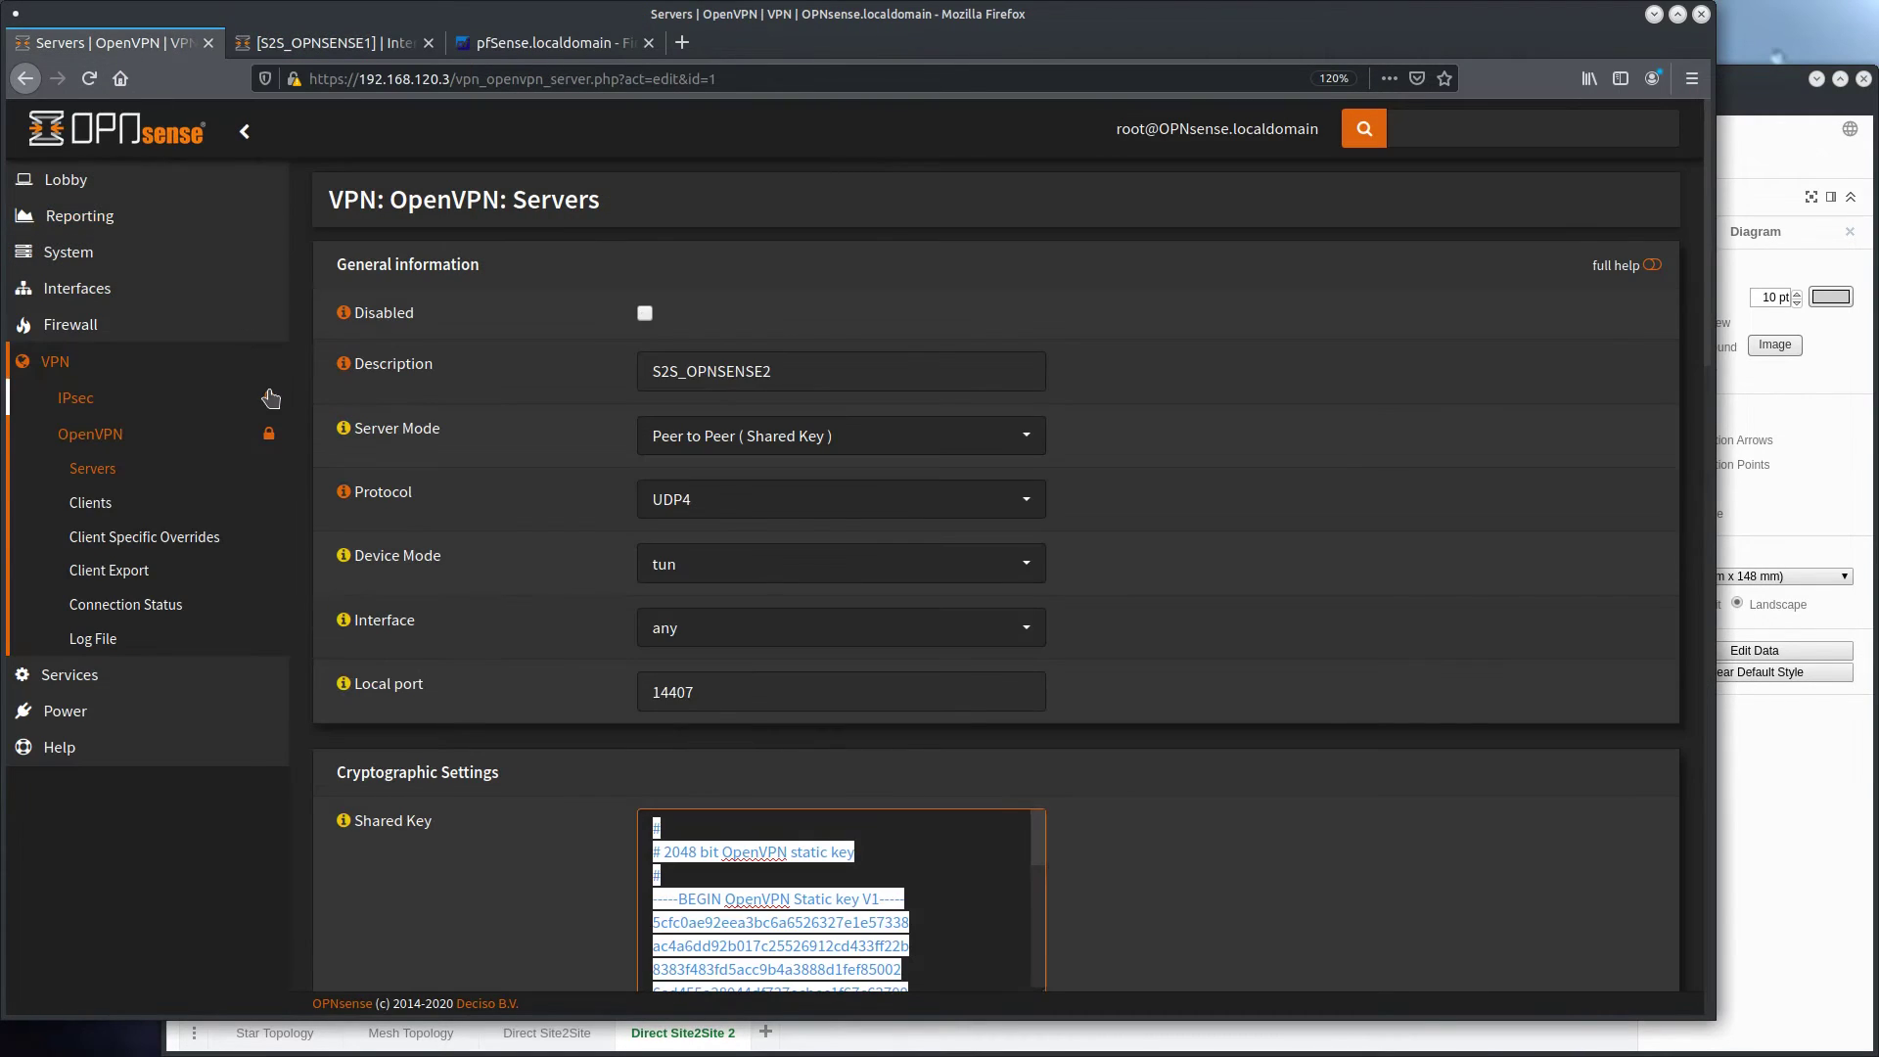
left_click(155, 289)
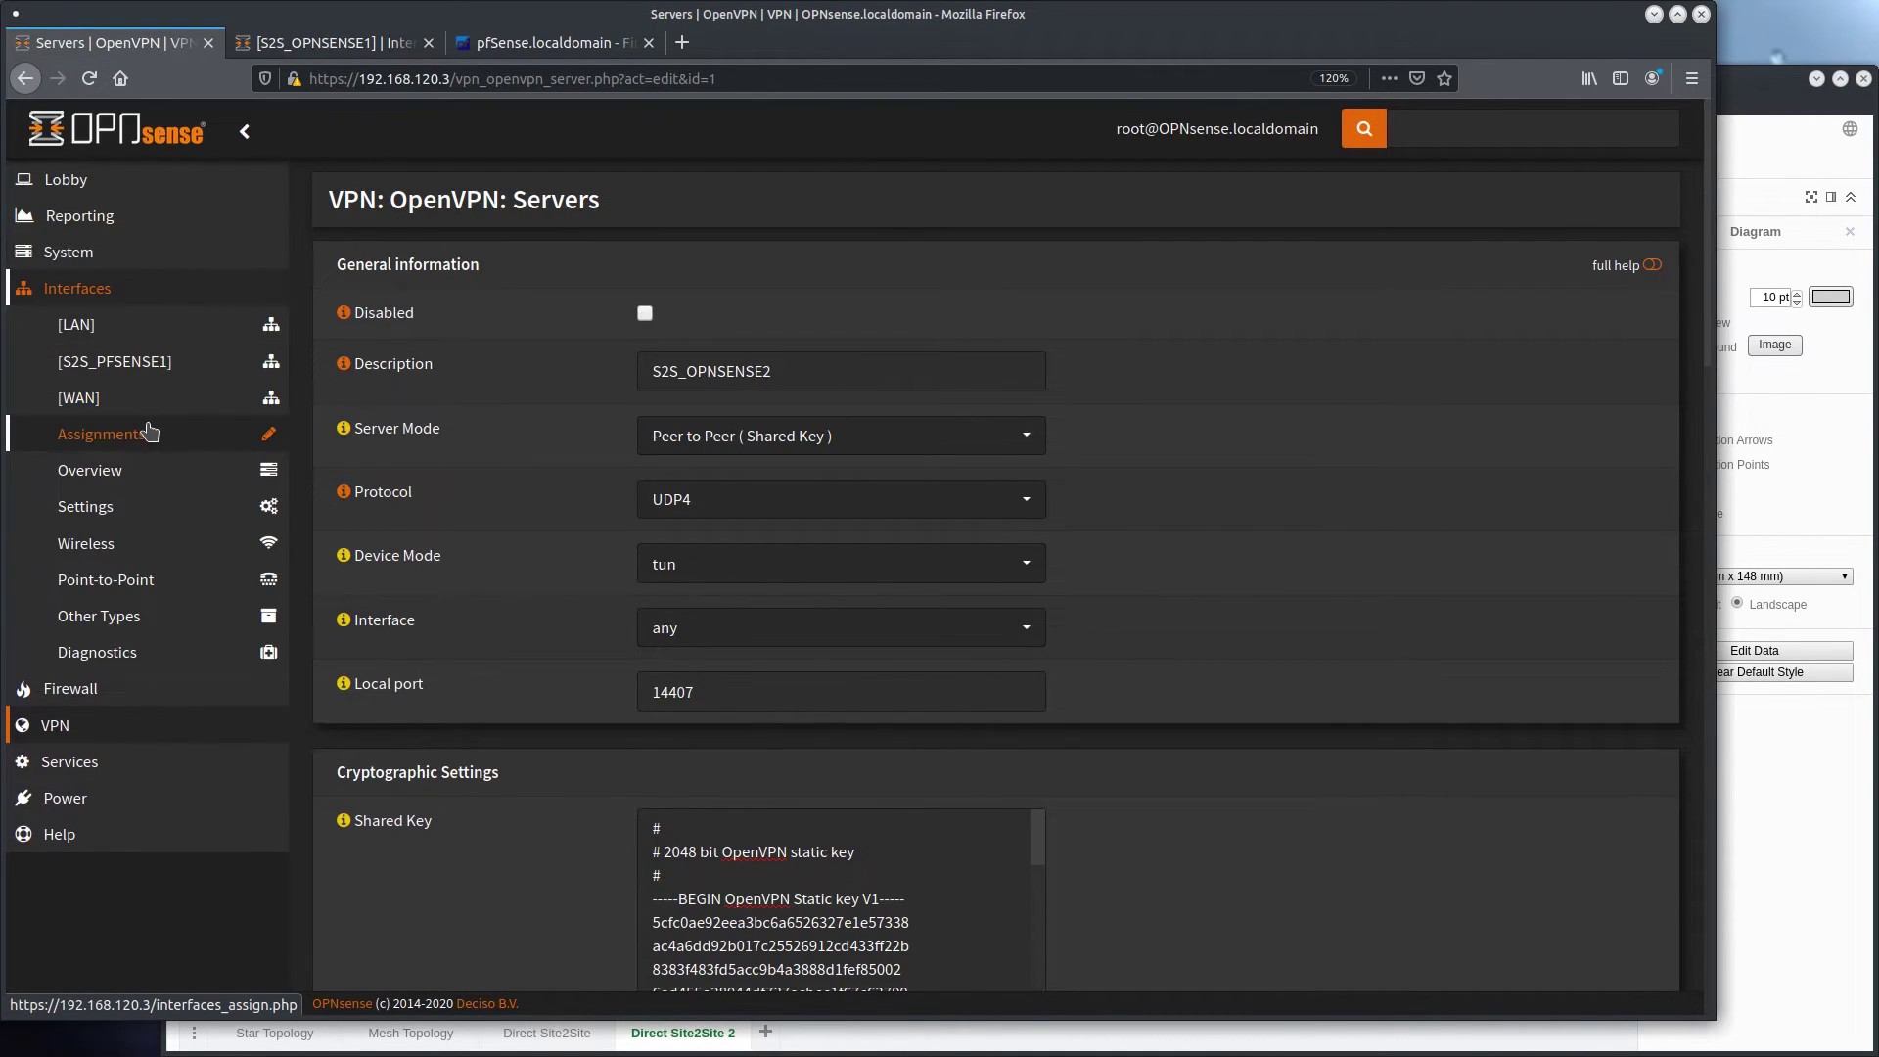
left_click(149, 432)
left_click(702, 578)
type("S2S_OPNSENSE2")
left_click(1521, 512)
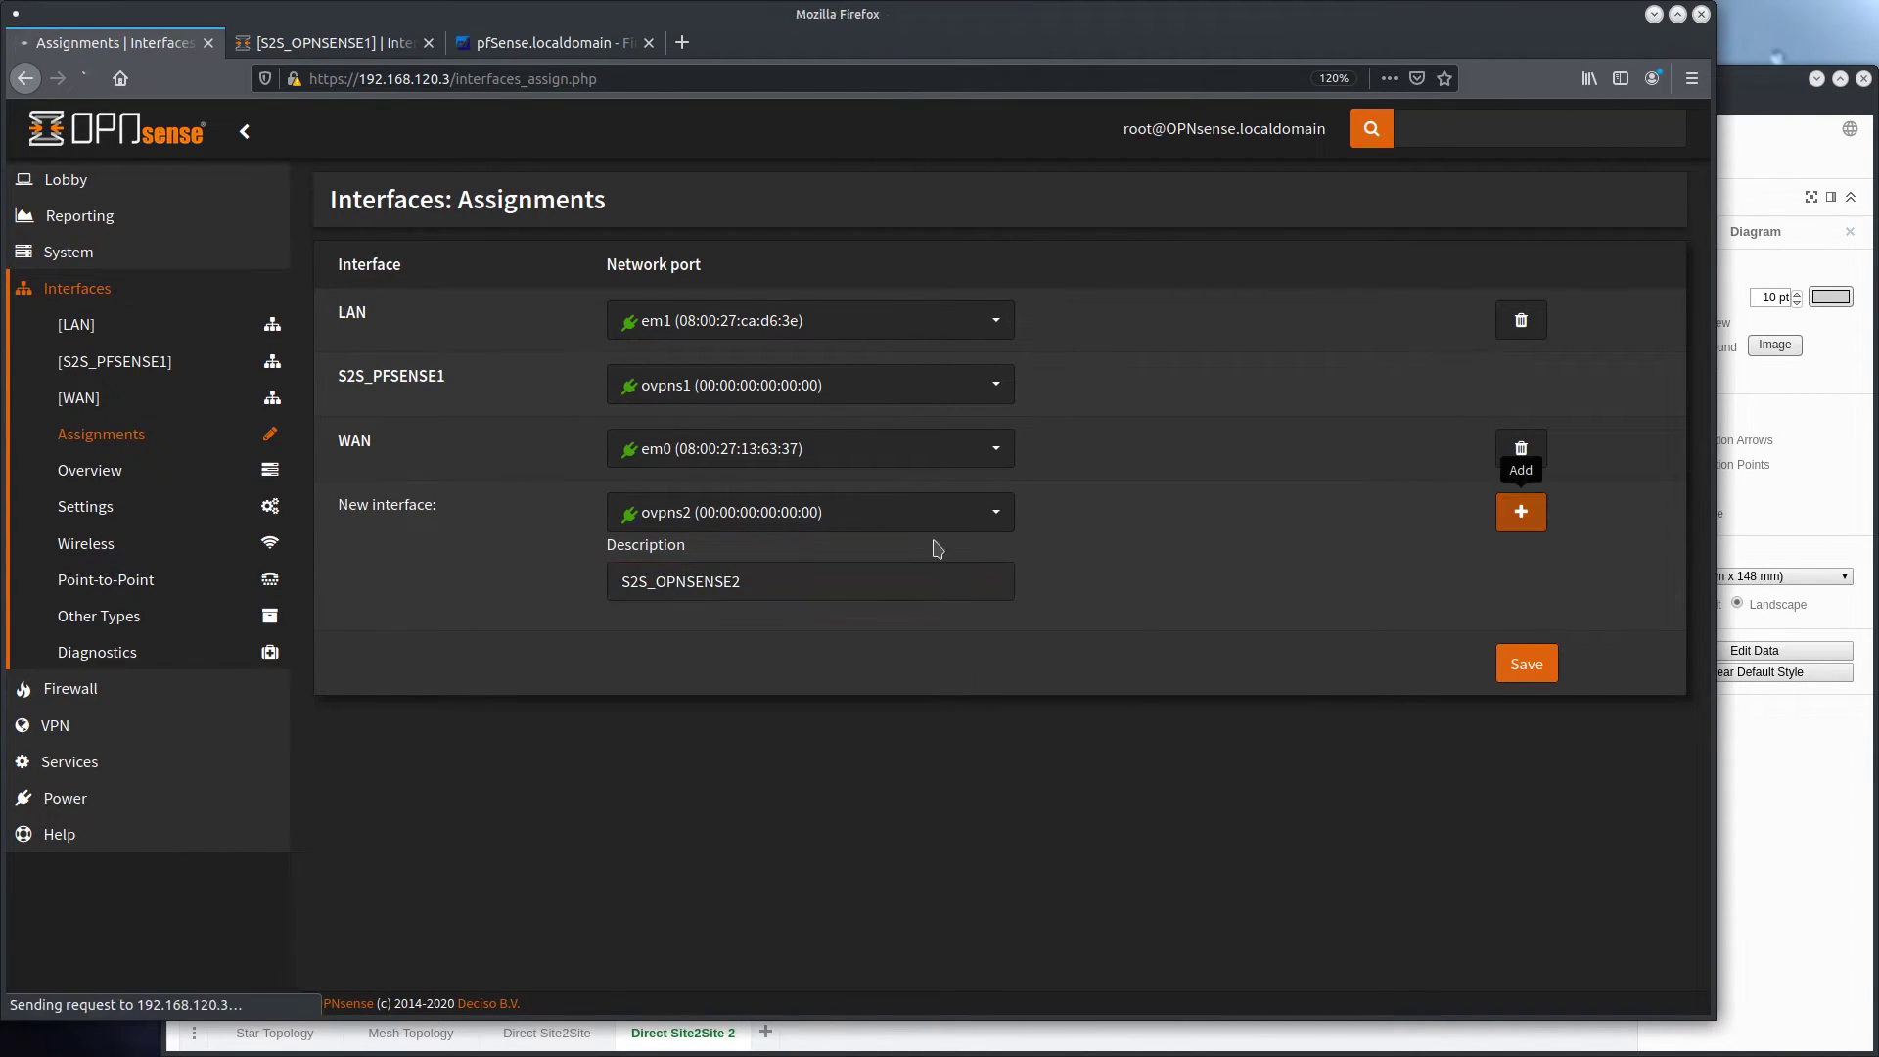
Enable the S2S_OPNSENSE2 interface and save its configuration
left_click(415, 380)
left_click(646, 317)
scroll(673, 783, "down", 3)
left_click(673, 941)
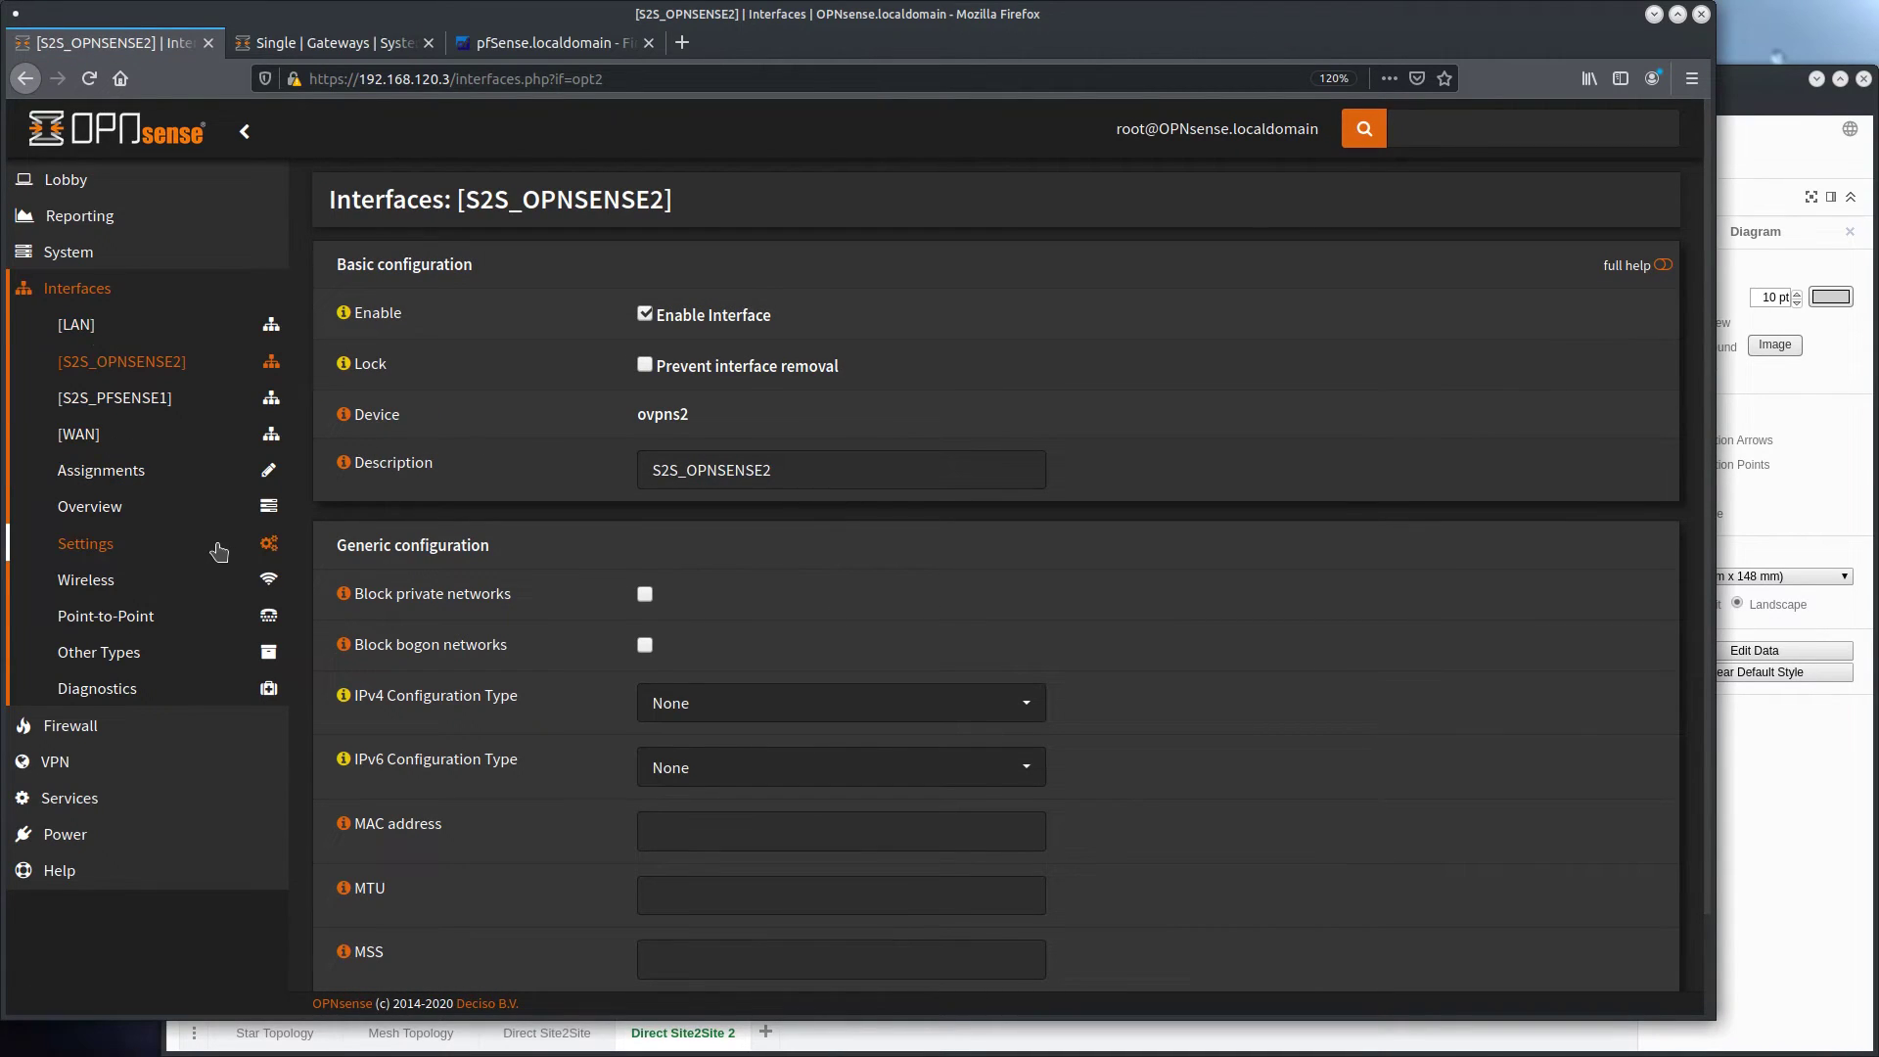
Add a single gateway on the first firewall named S2S_OPNSENSE2, using the S2S_OPNSENSE2 interface
left_click(114, 260)
left_click(142, 400)
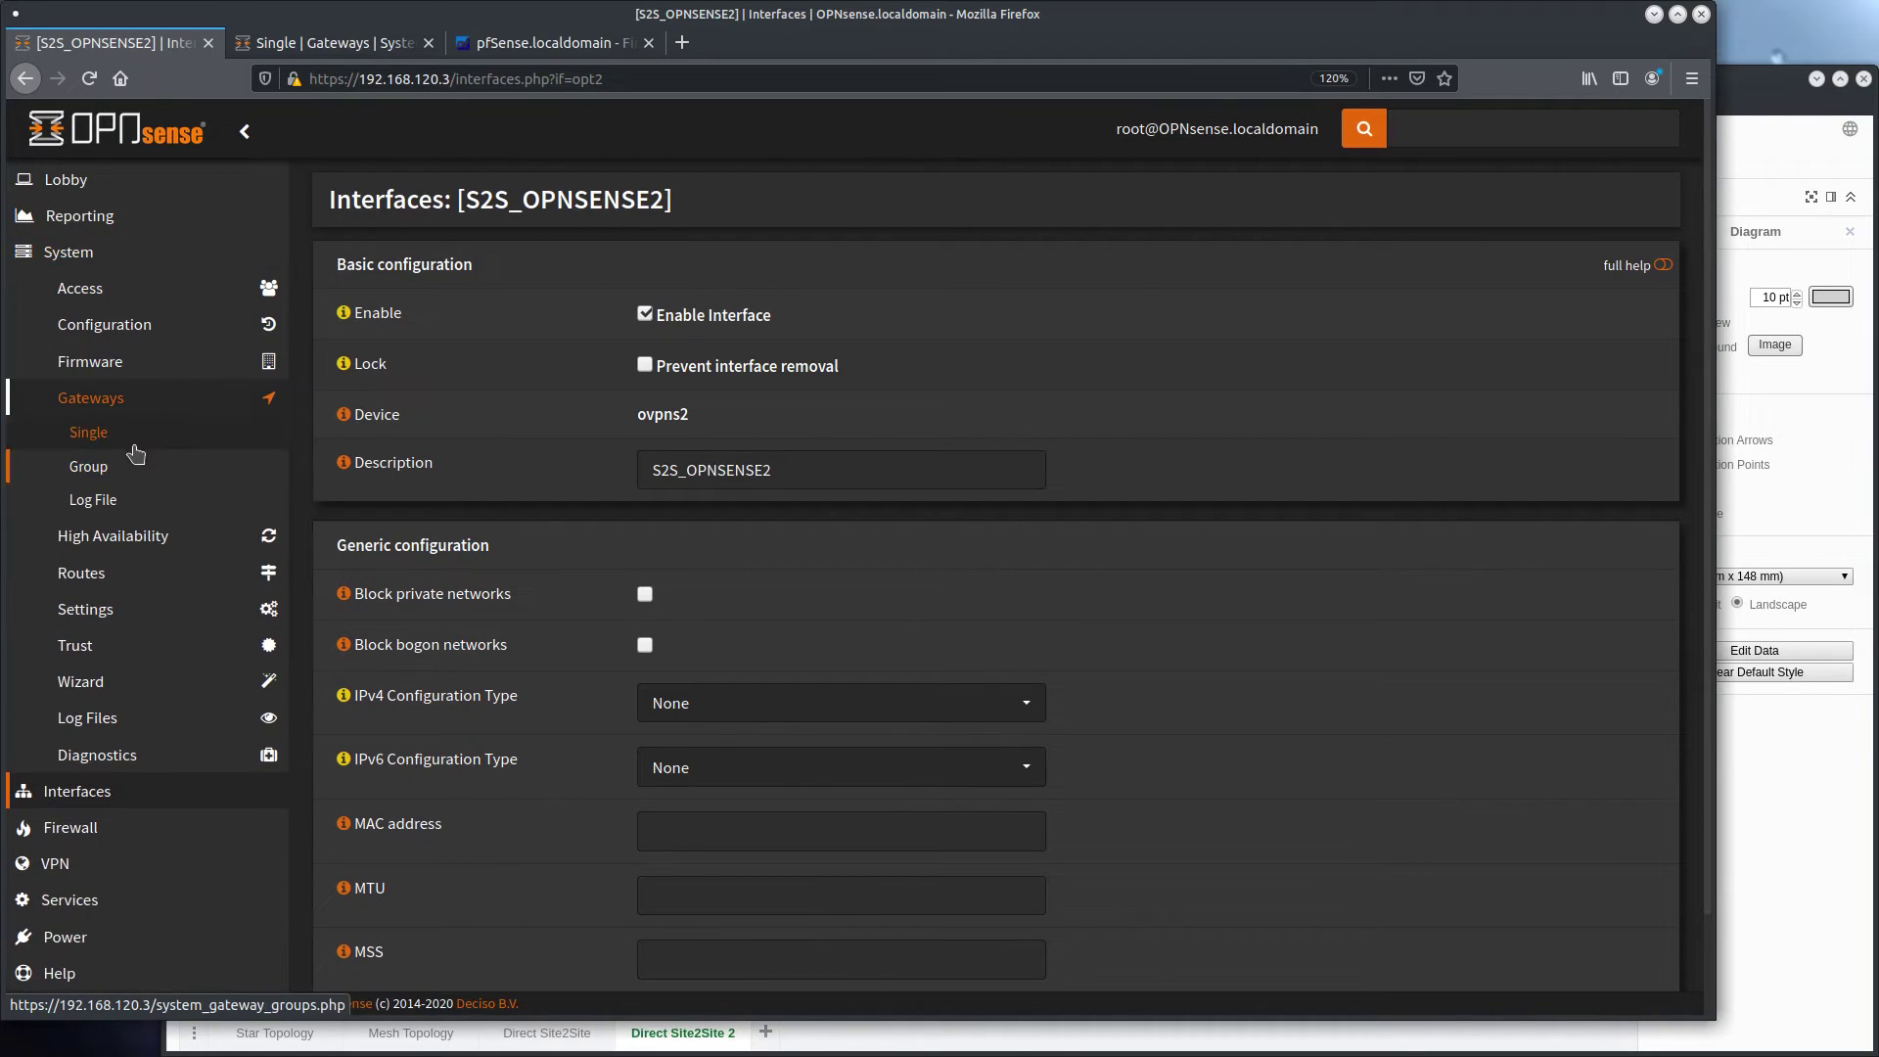
left_click(138, 443)
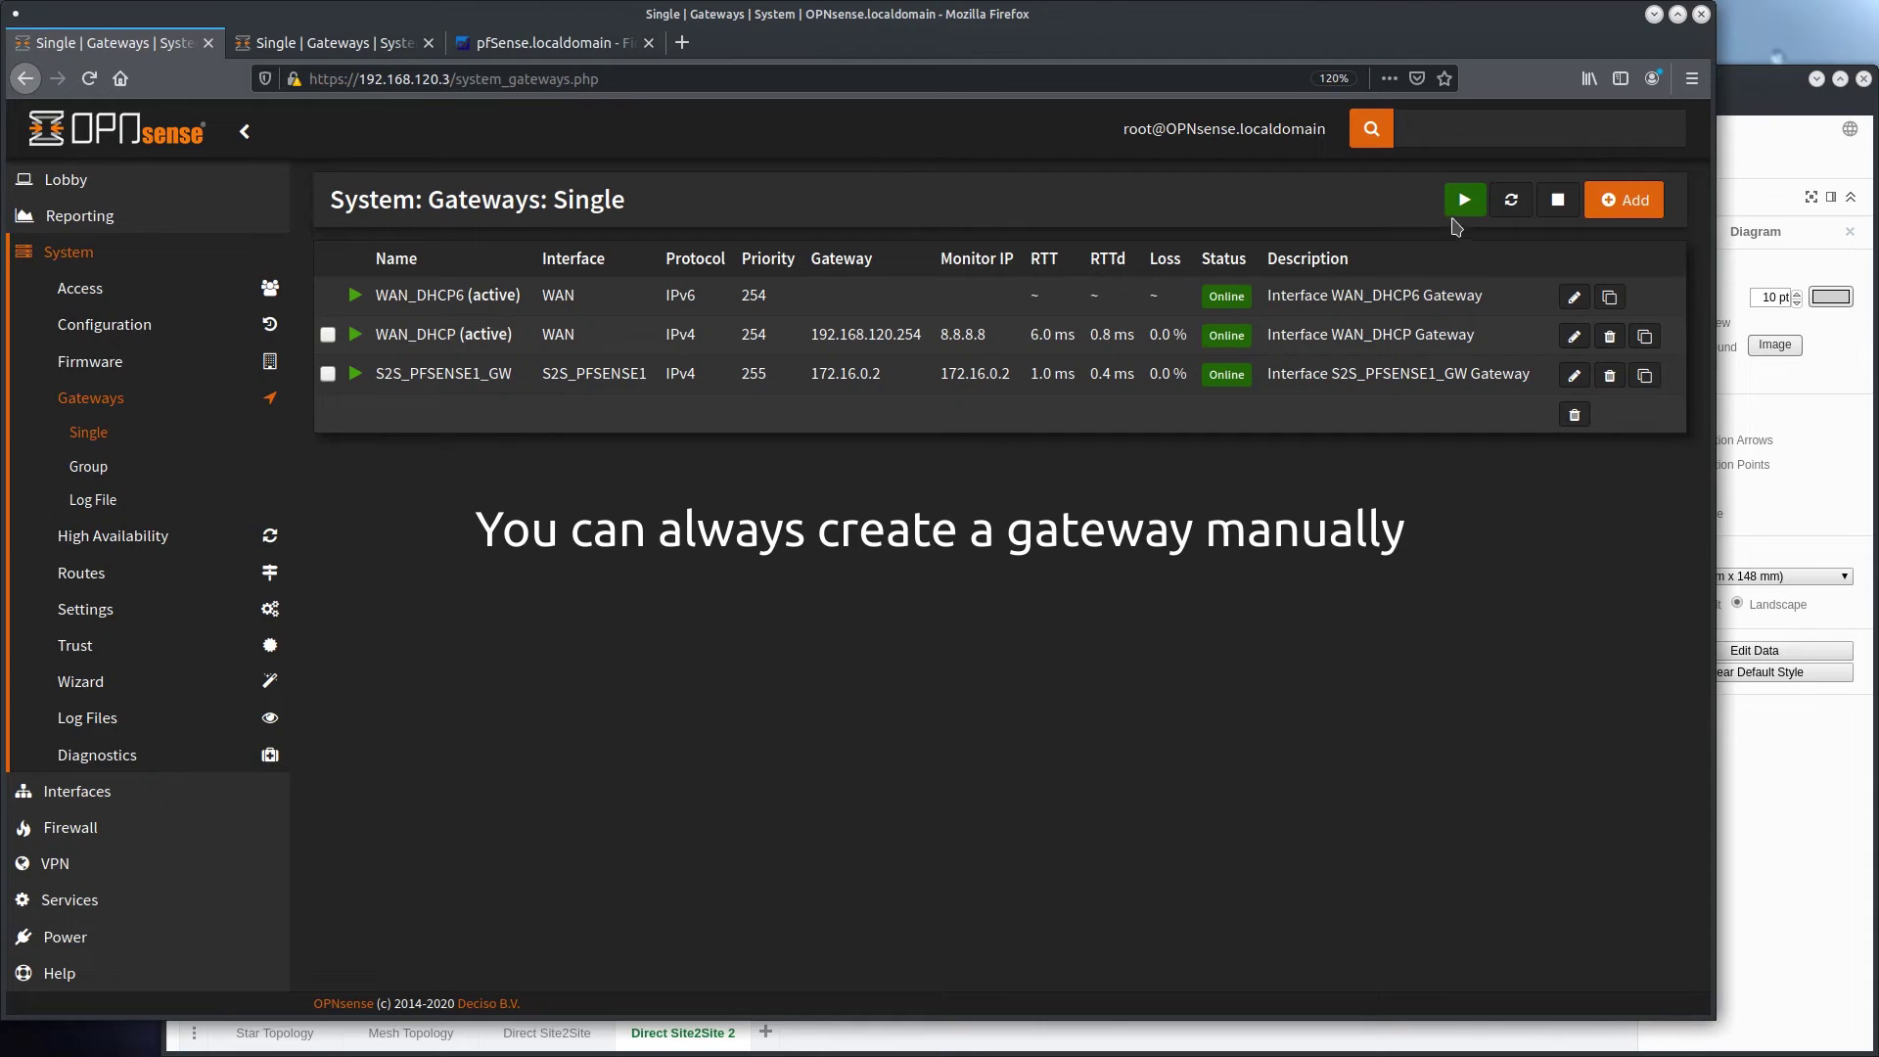
left_click(1657, 202)
left_click(695, 373)
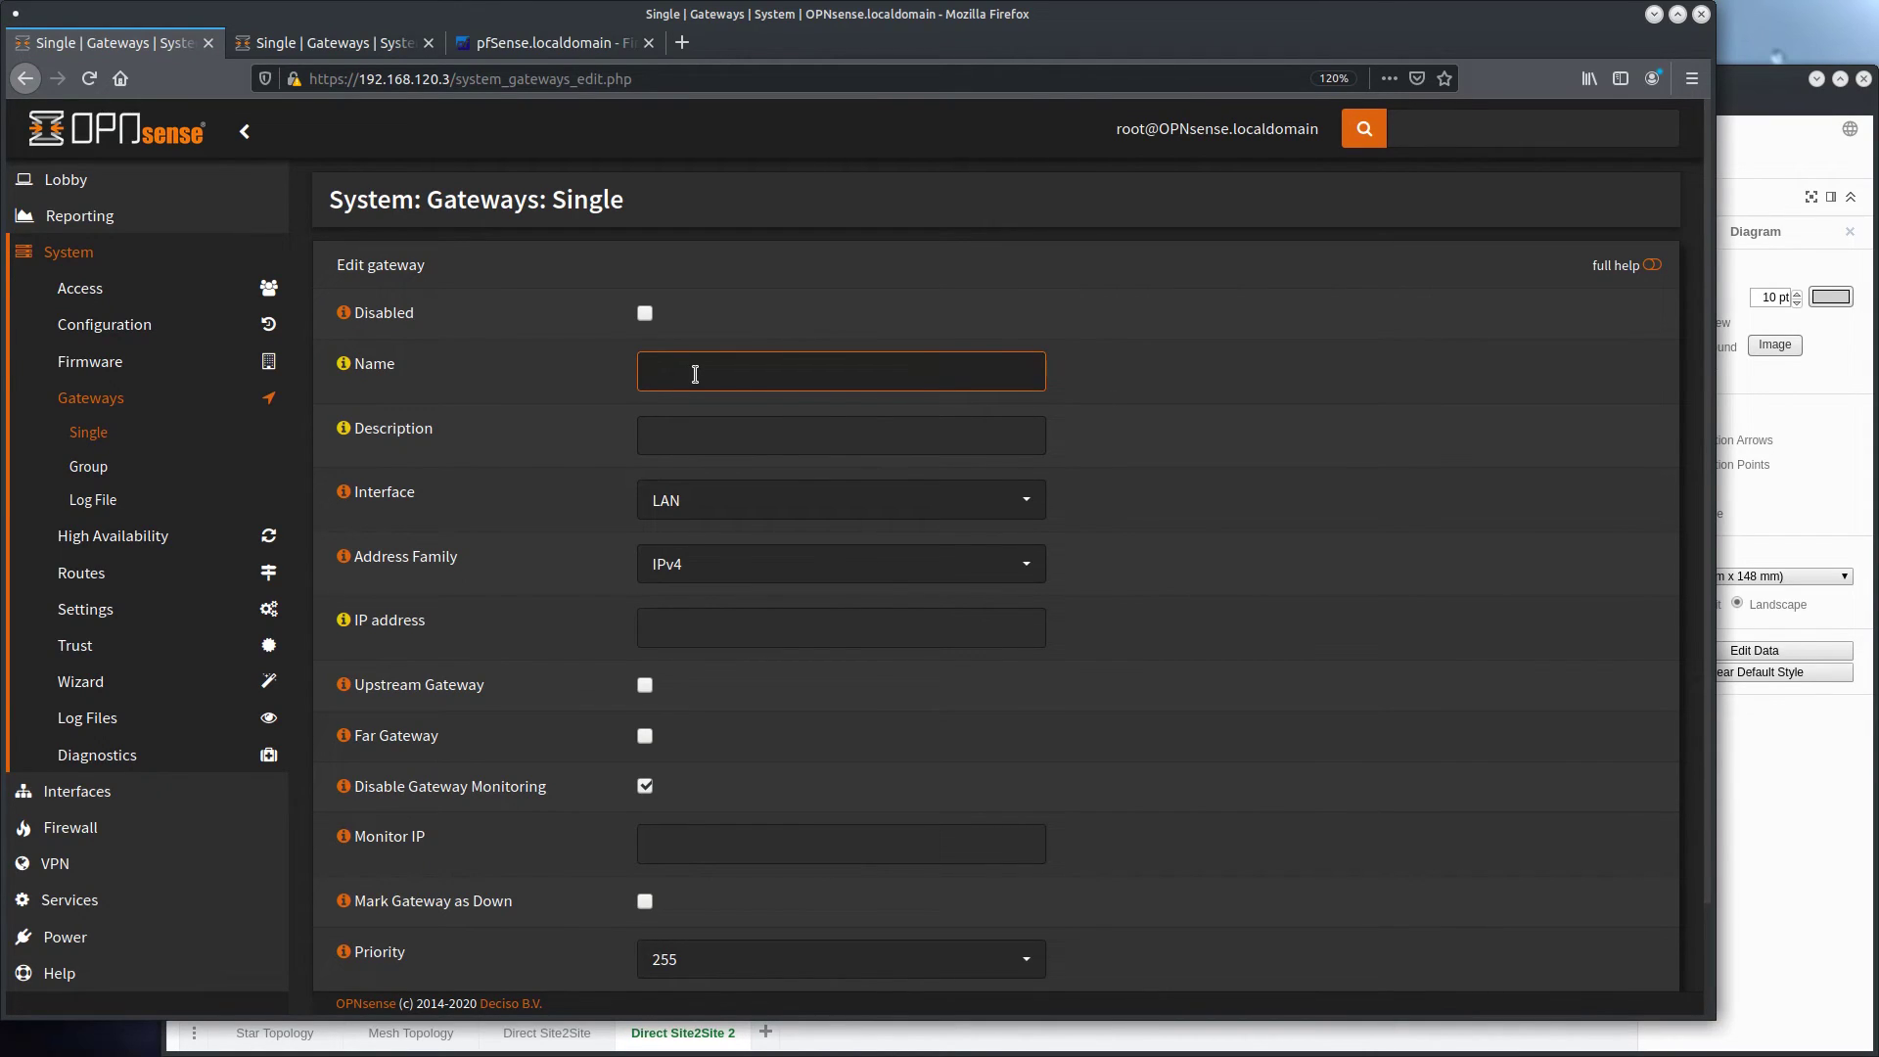
type("S2S_OPNSENSE2")
left_click(722, 501)
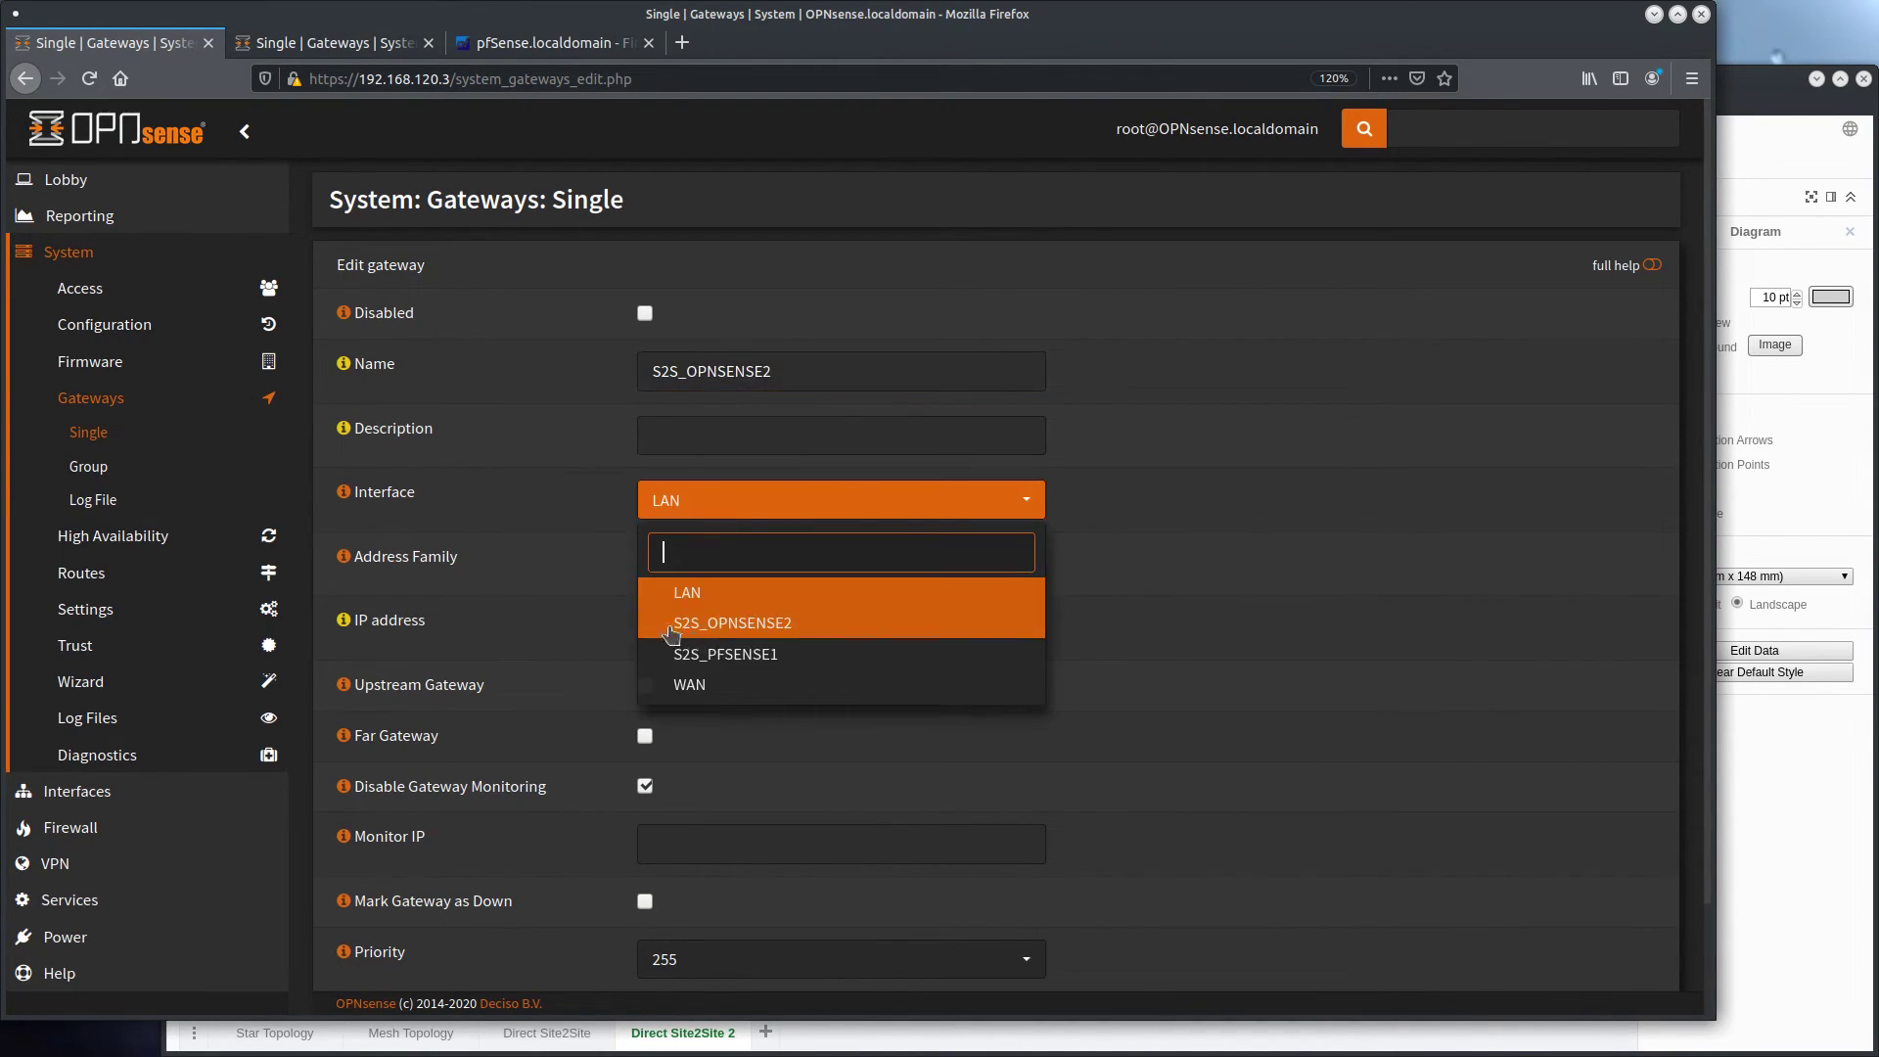
left_click(732, 626)
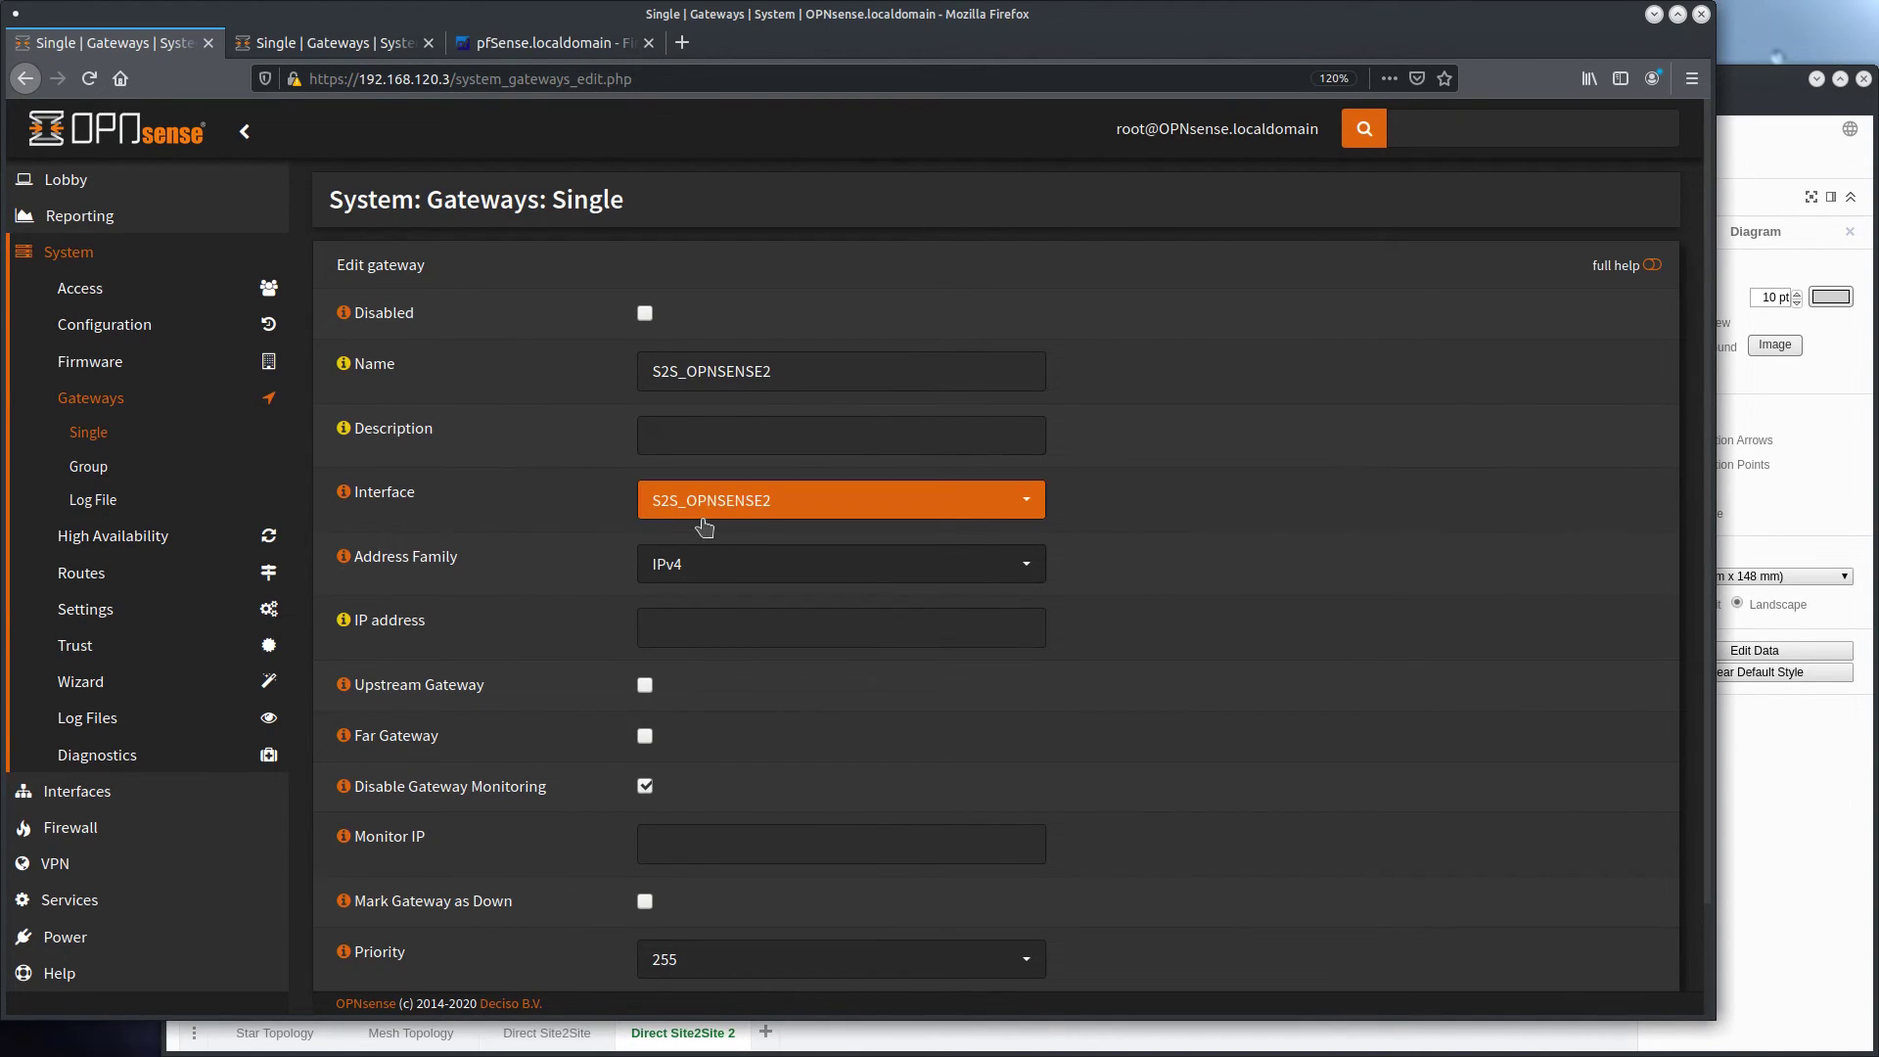
Turn on monitoring for the new gateway by clearing Disable Gateway Monitoring, save it and apply the changes
scroll(595, 543, "down", 2)
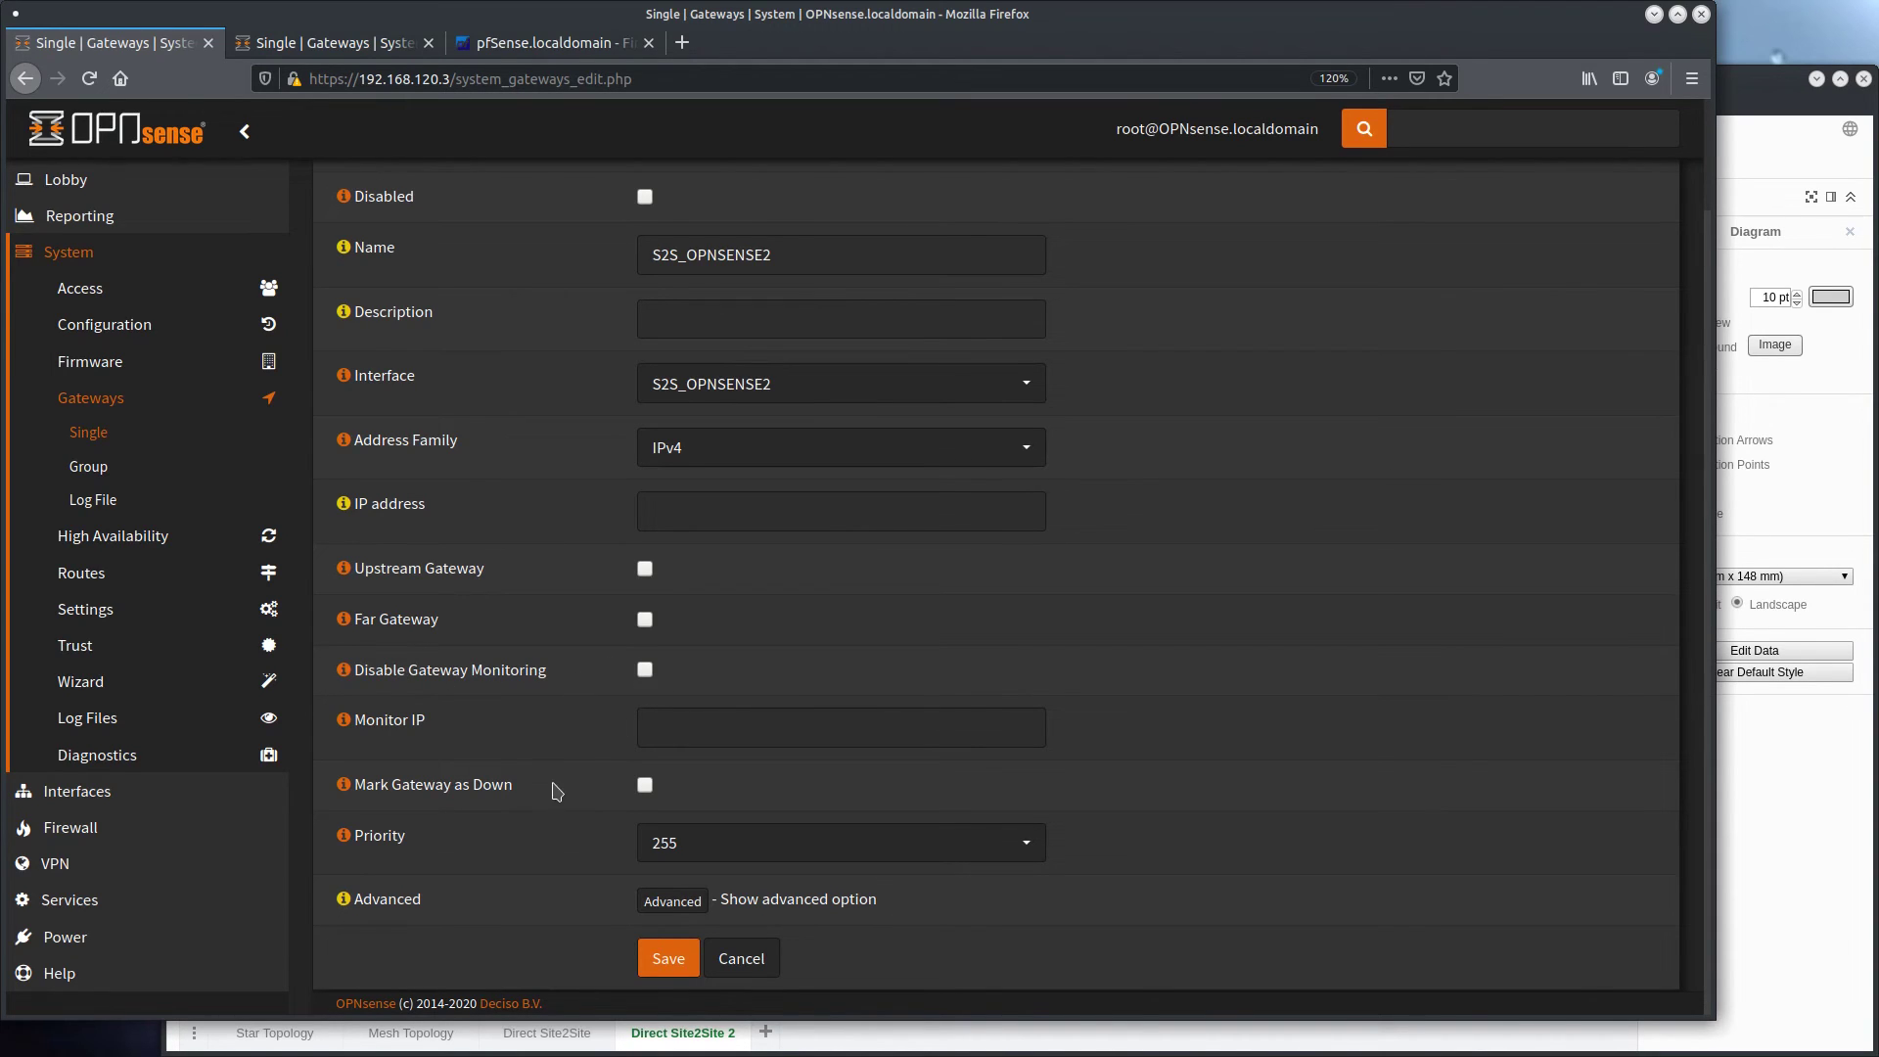
left_click(668, 958)
left_click(1592, 282)
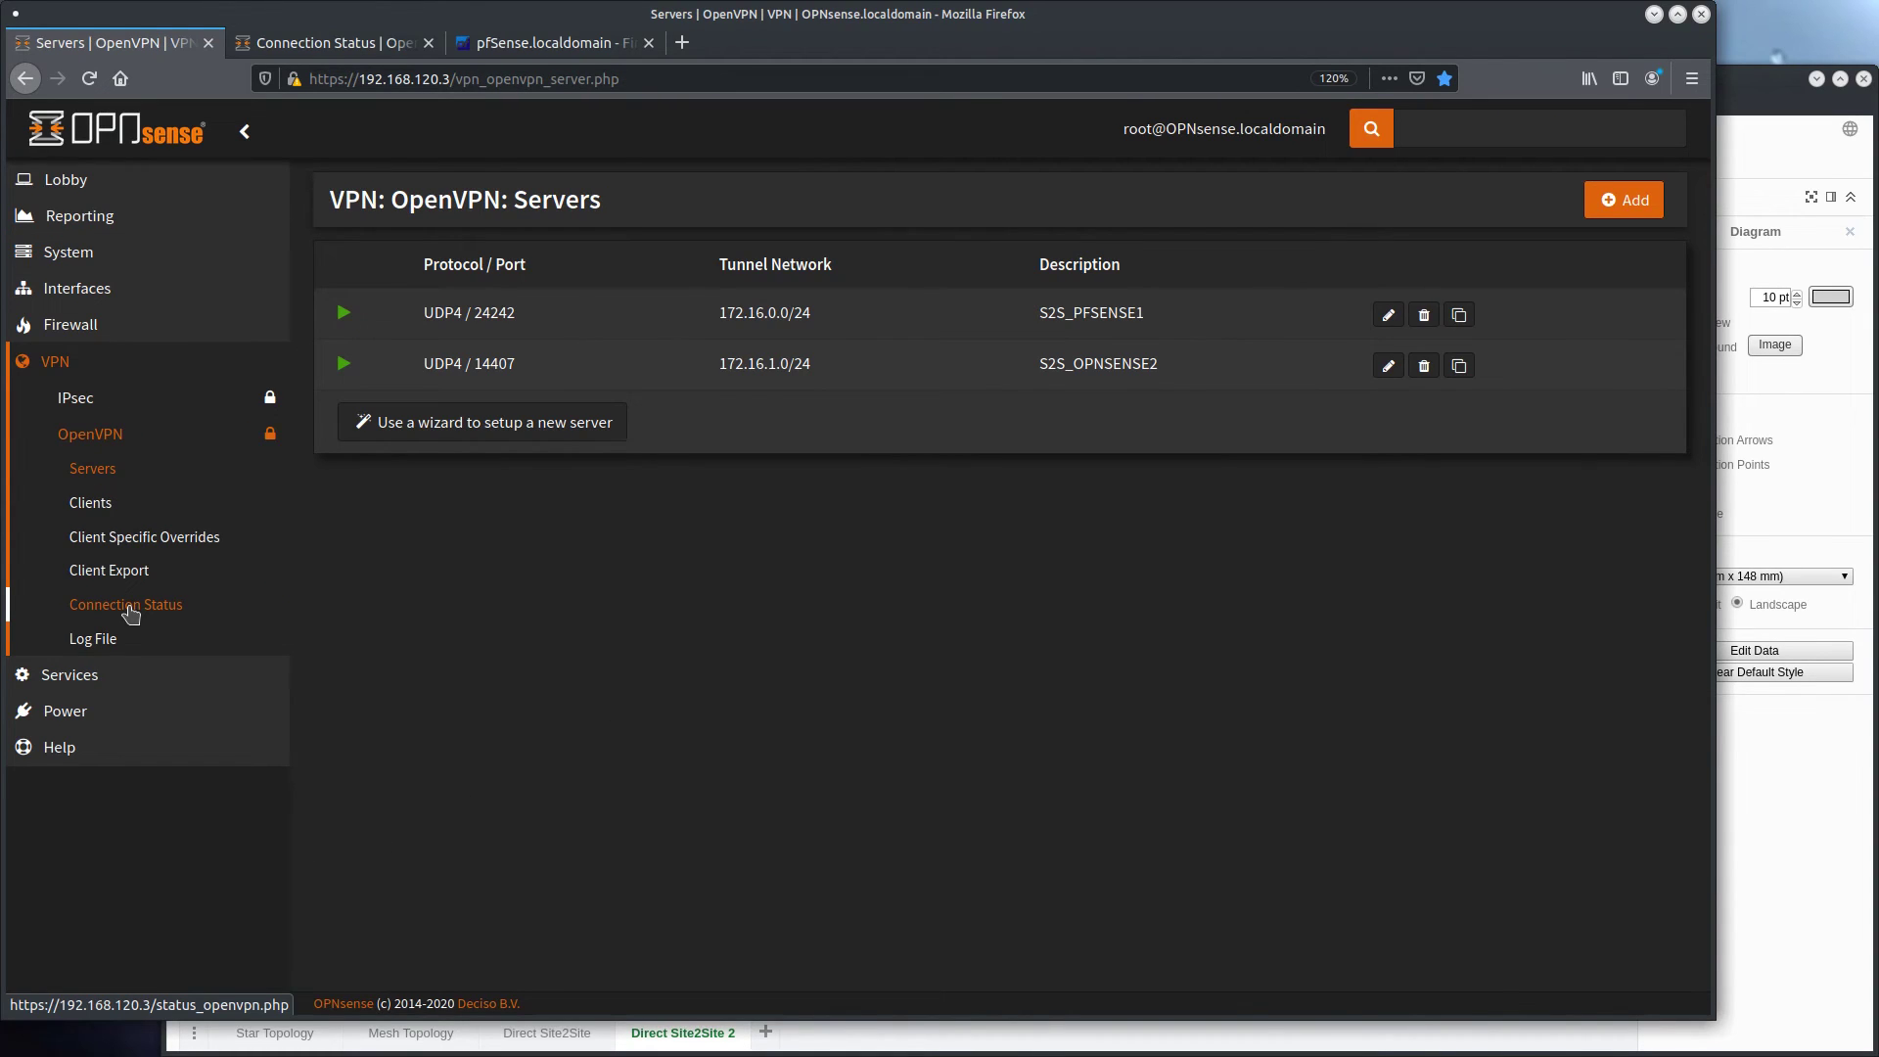
Restart the S2S_OPNSENSE2 server instance from the first firewall's OpenVPN connection status
left_click(131, 608)
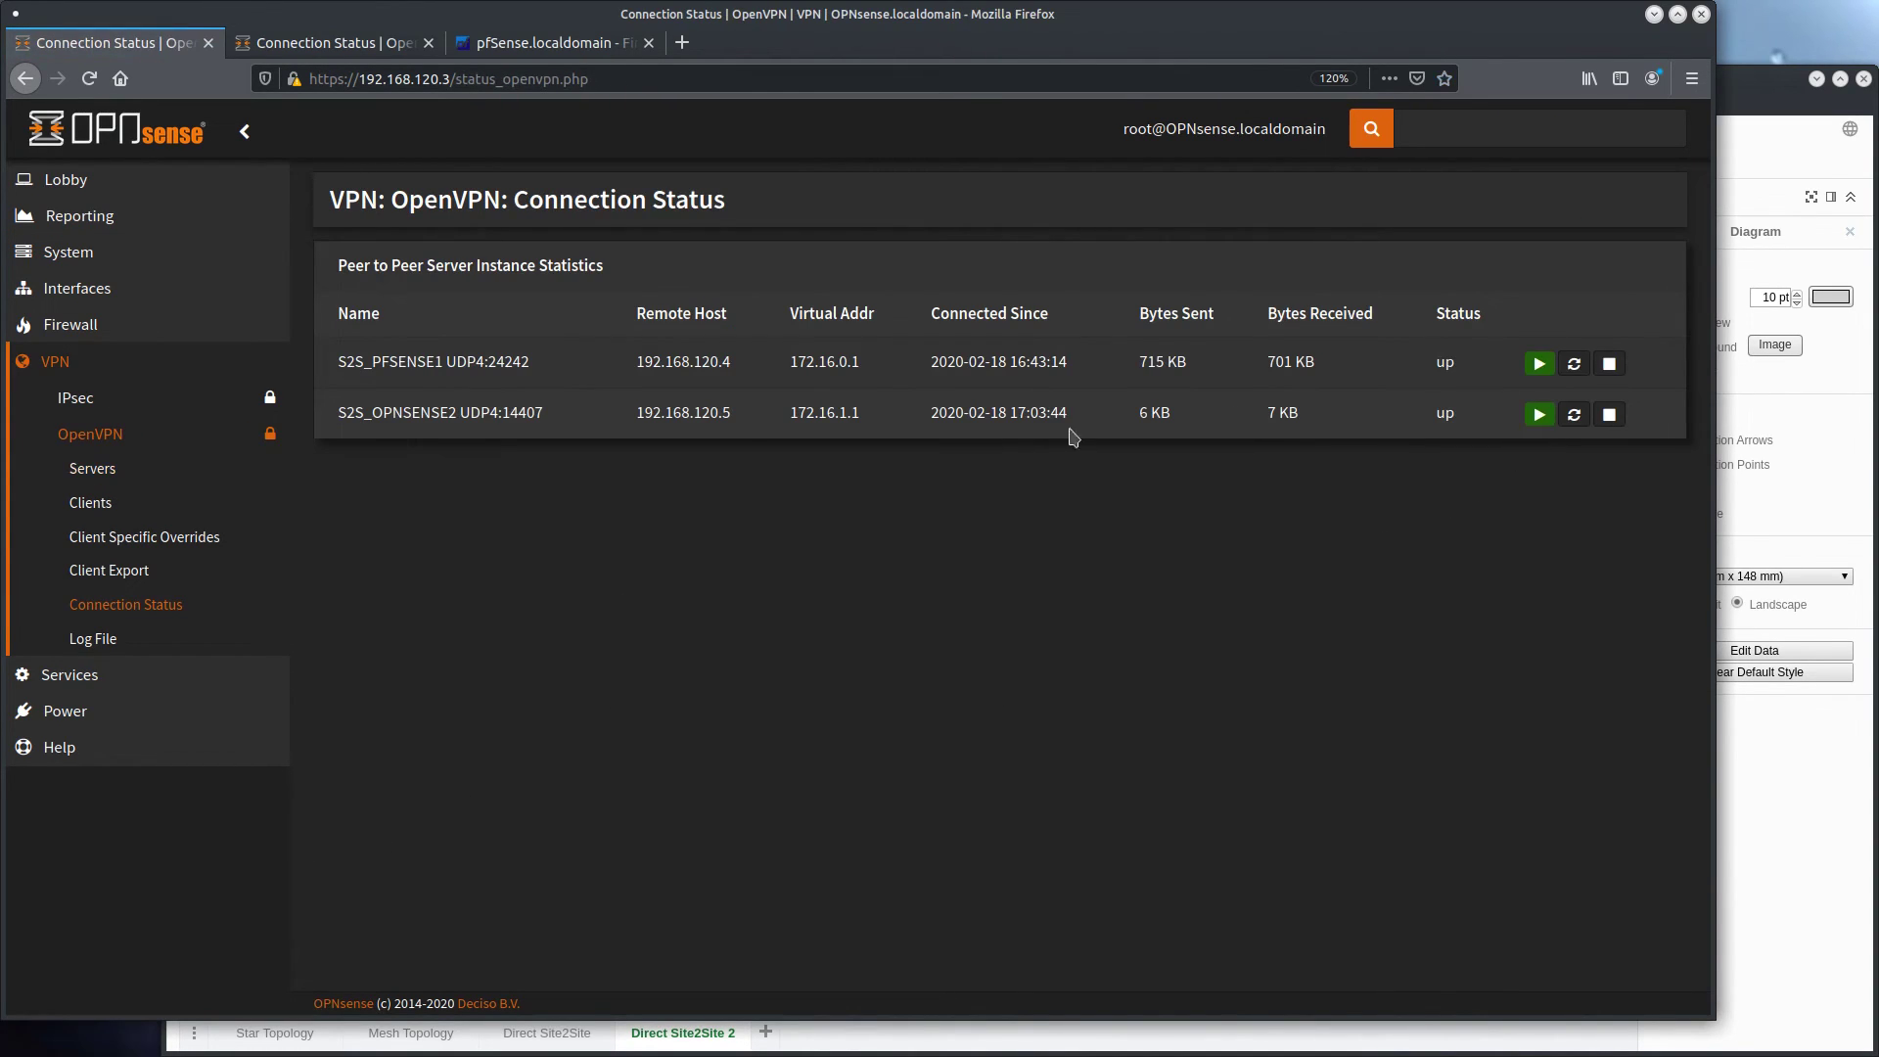
left_click(1573, 414)
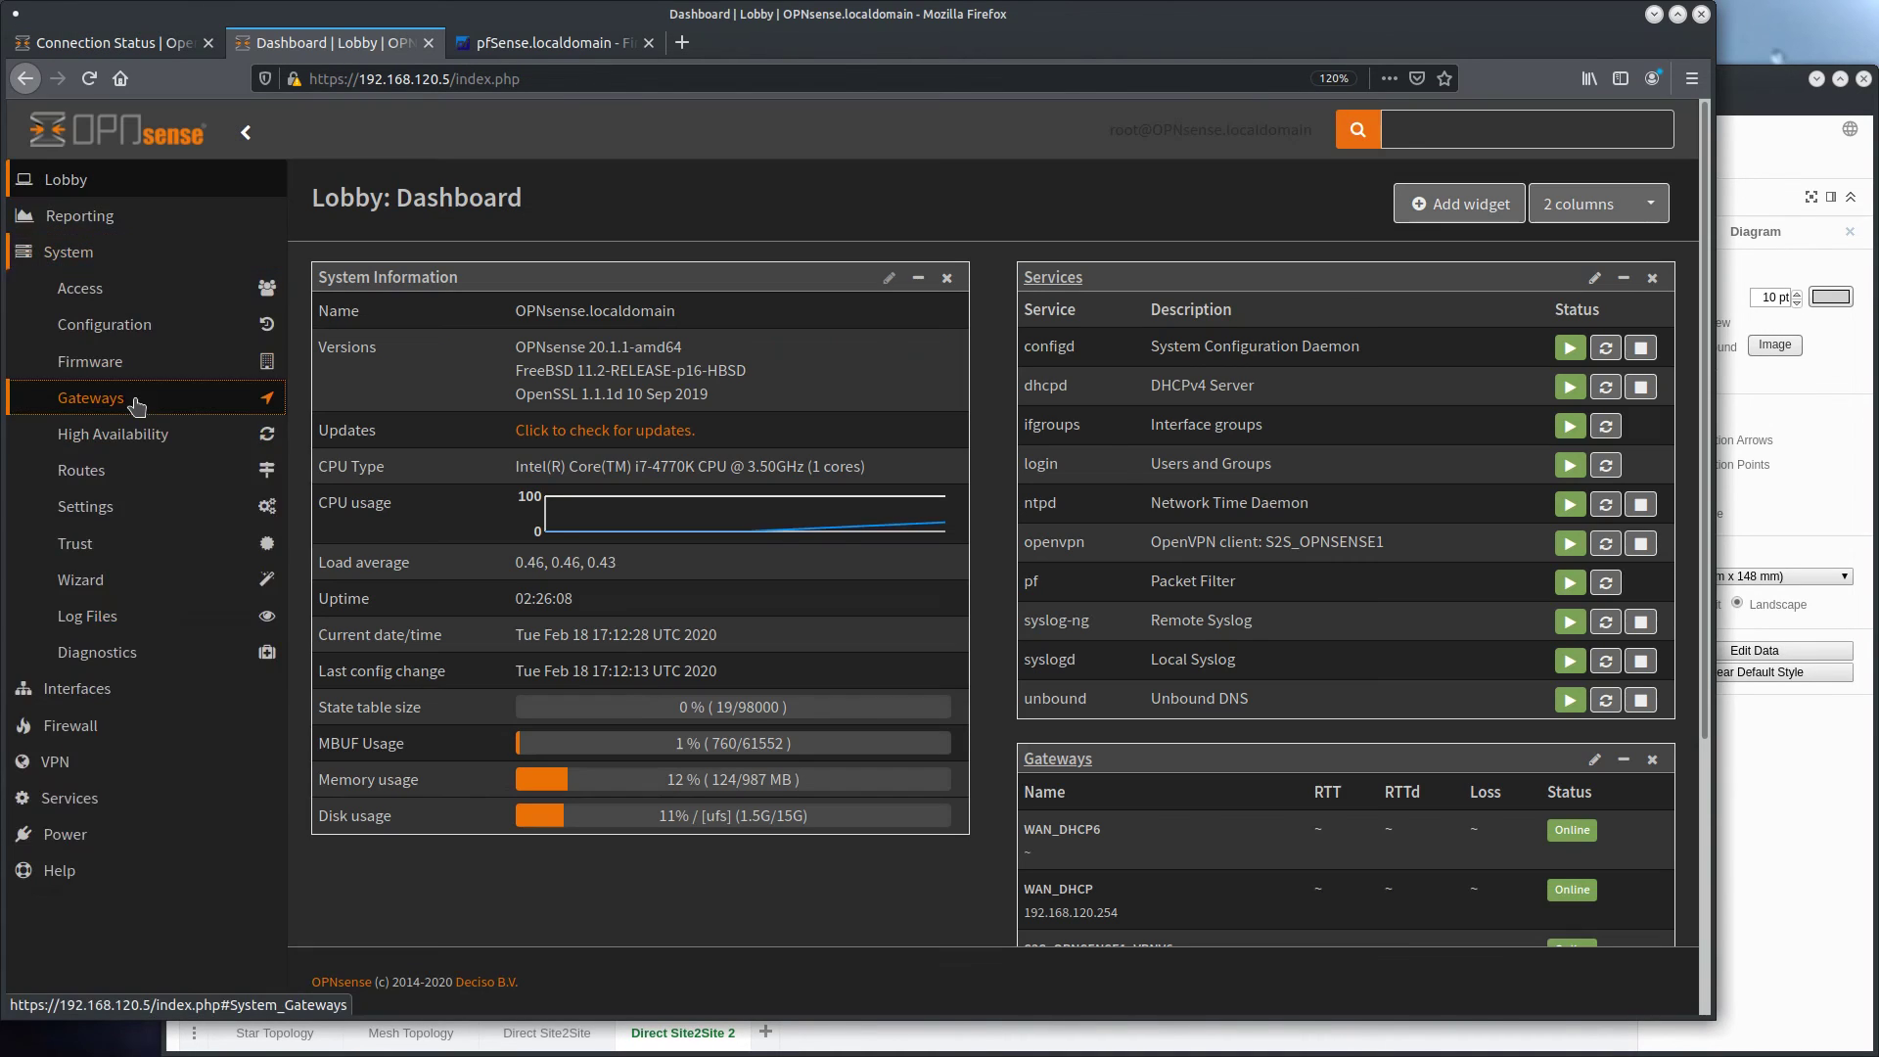
On the second firewall, turn on monitoring for the S2S_OPNSENSE1_VPNV4 gateway and save it
left_click(98, 399)
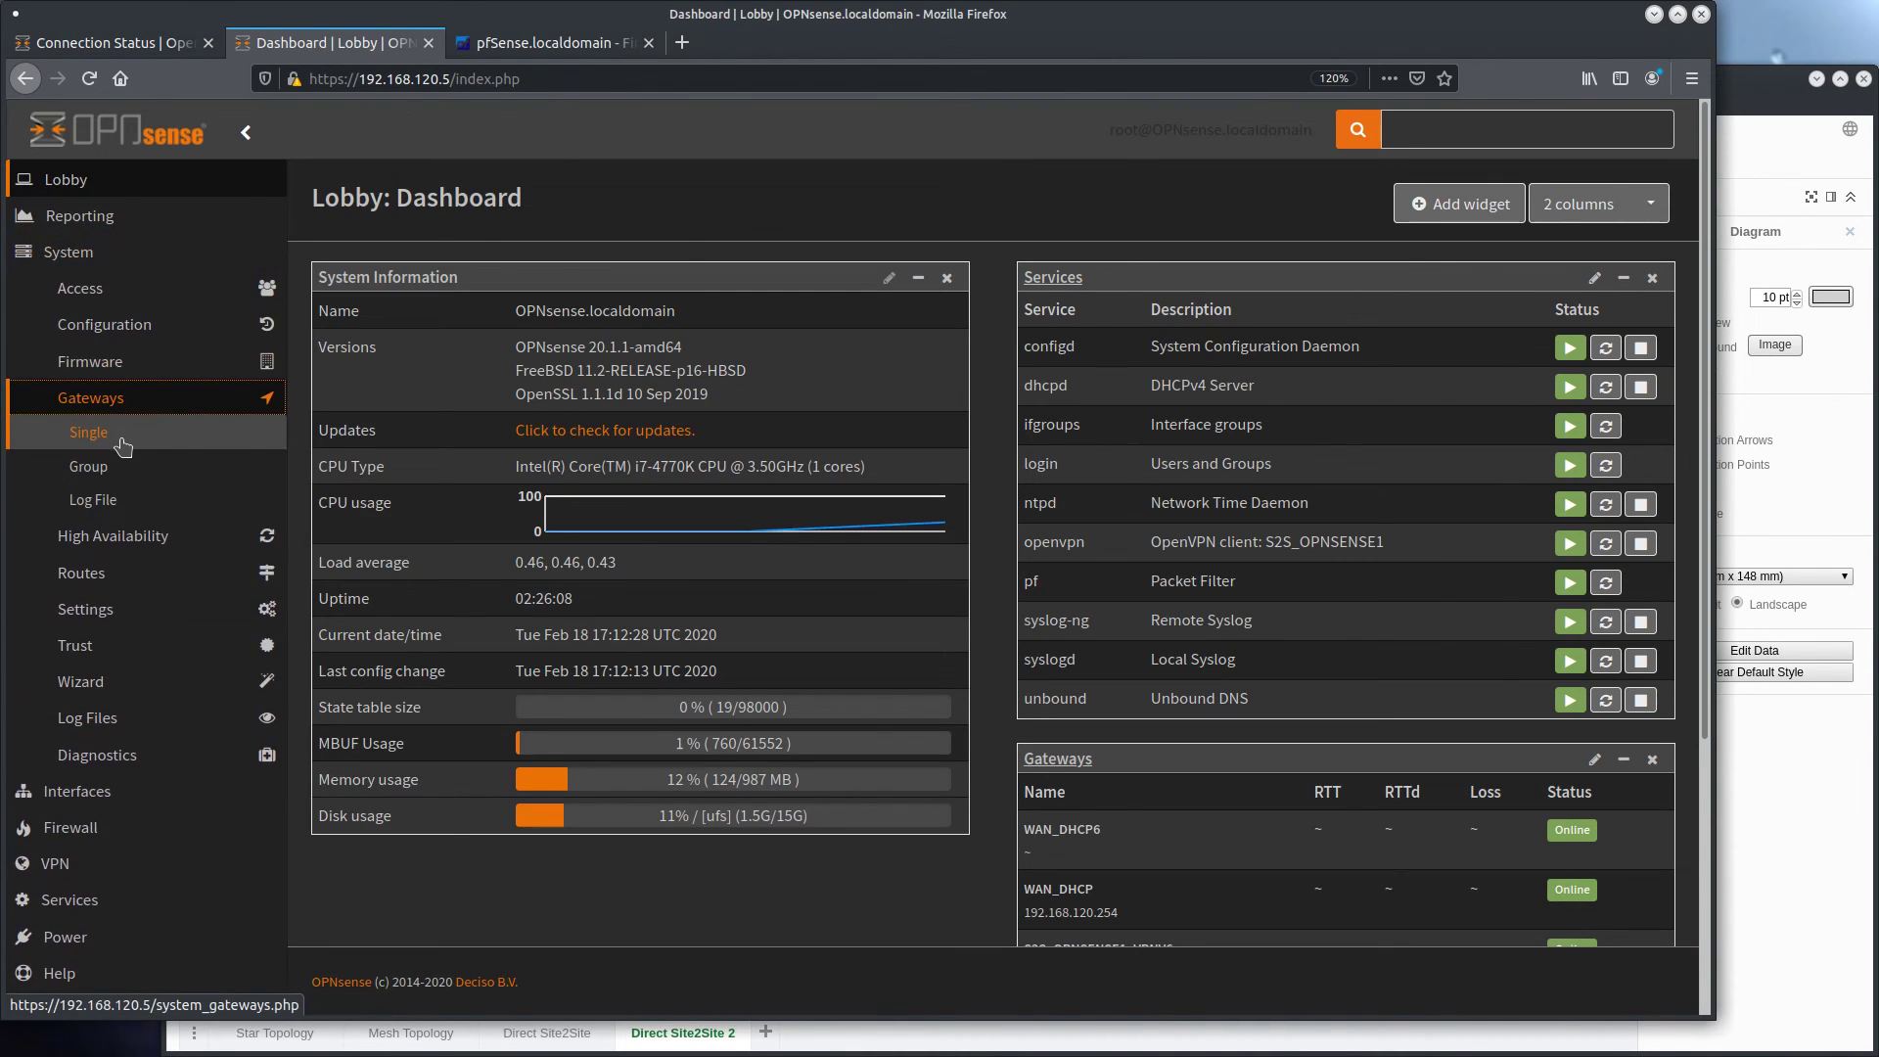
left_click(122, 440)
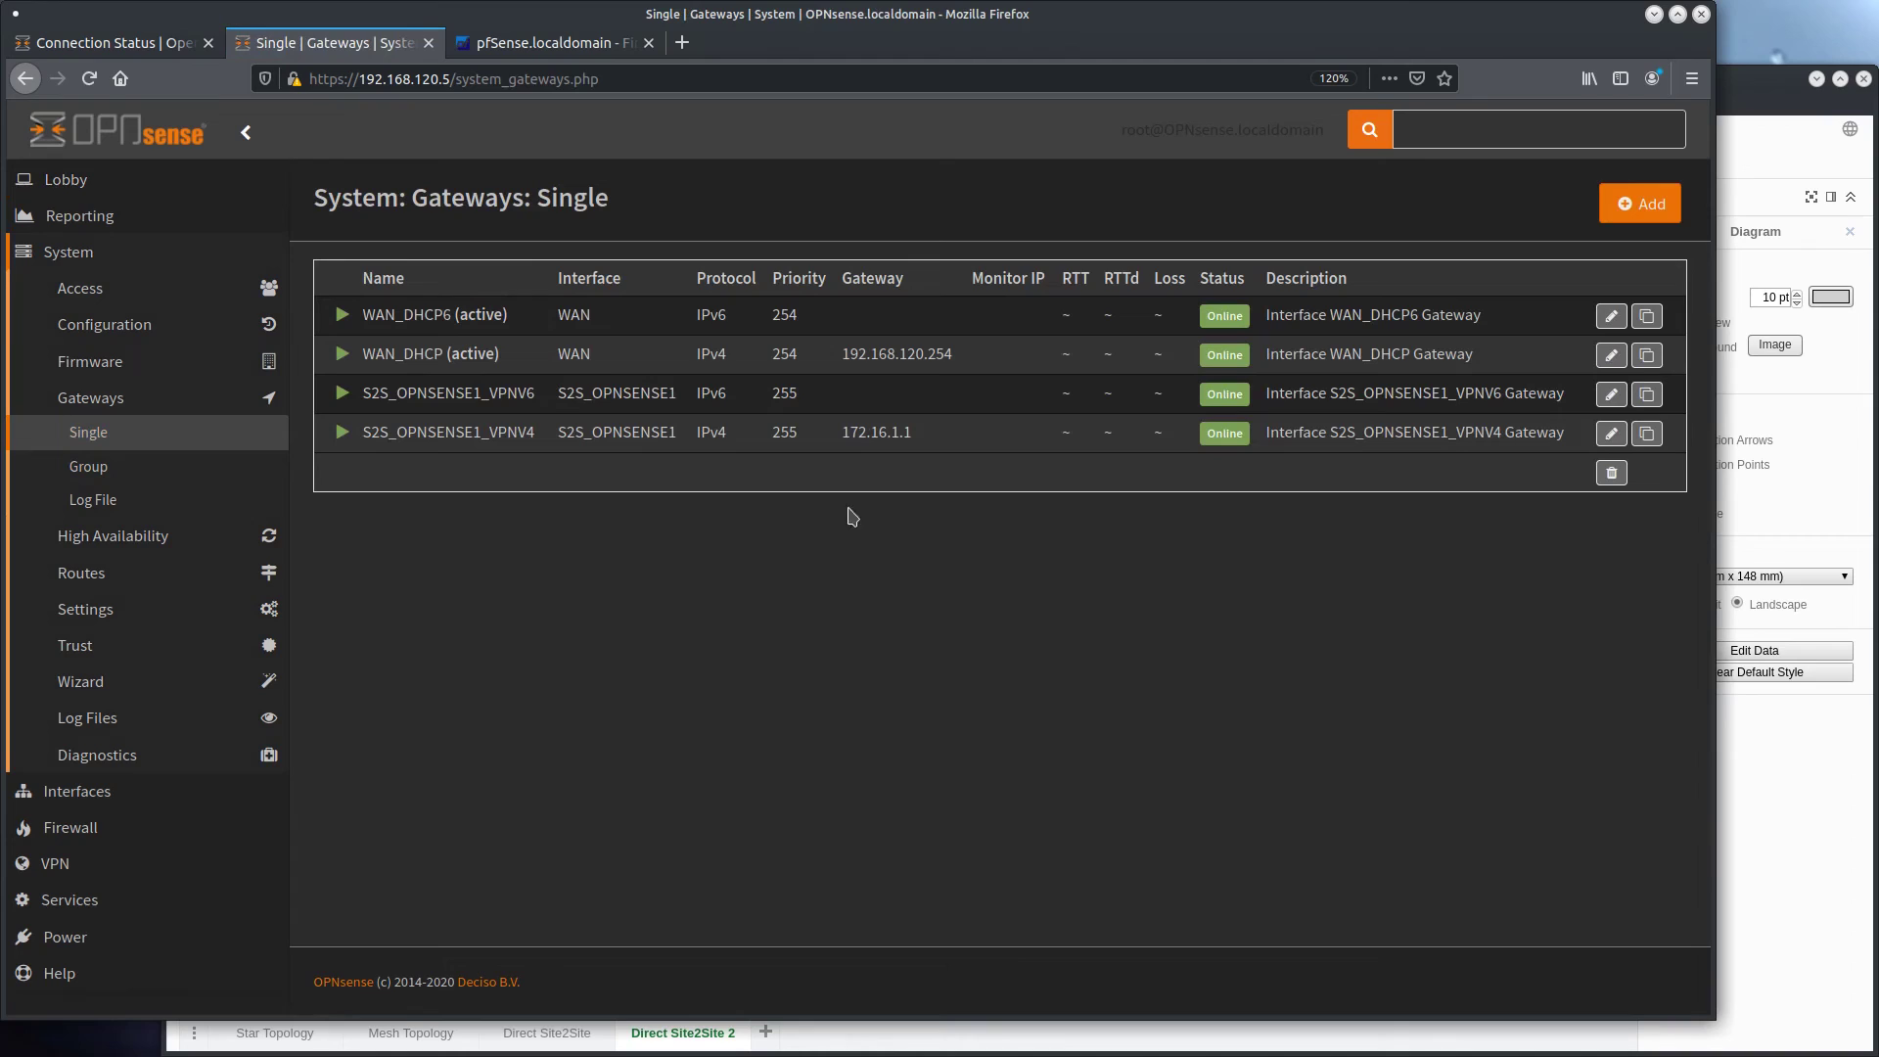
left_click(1611, 433)
scroll(504, 671, "down", 3)
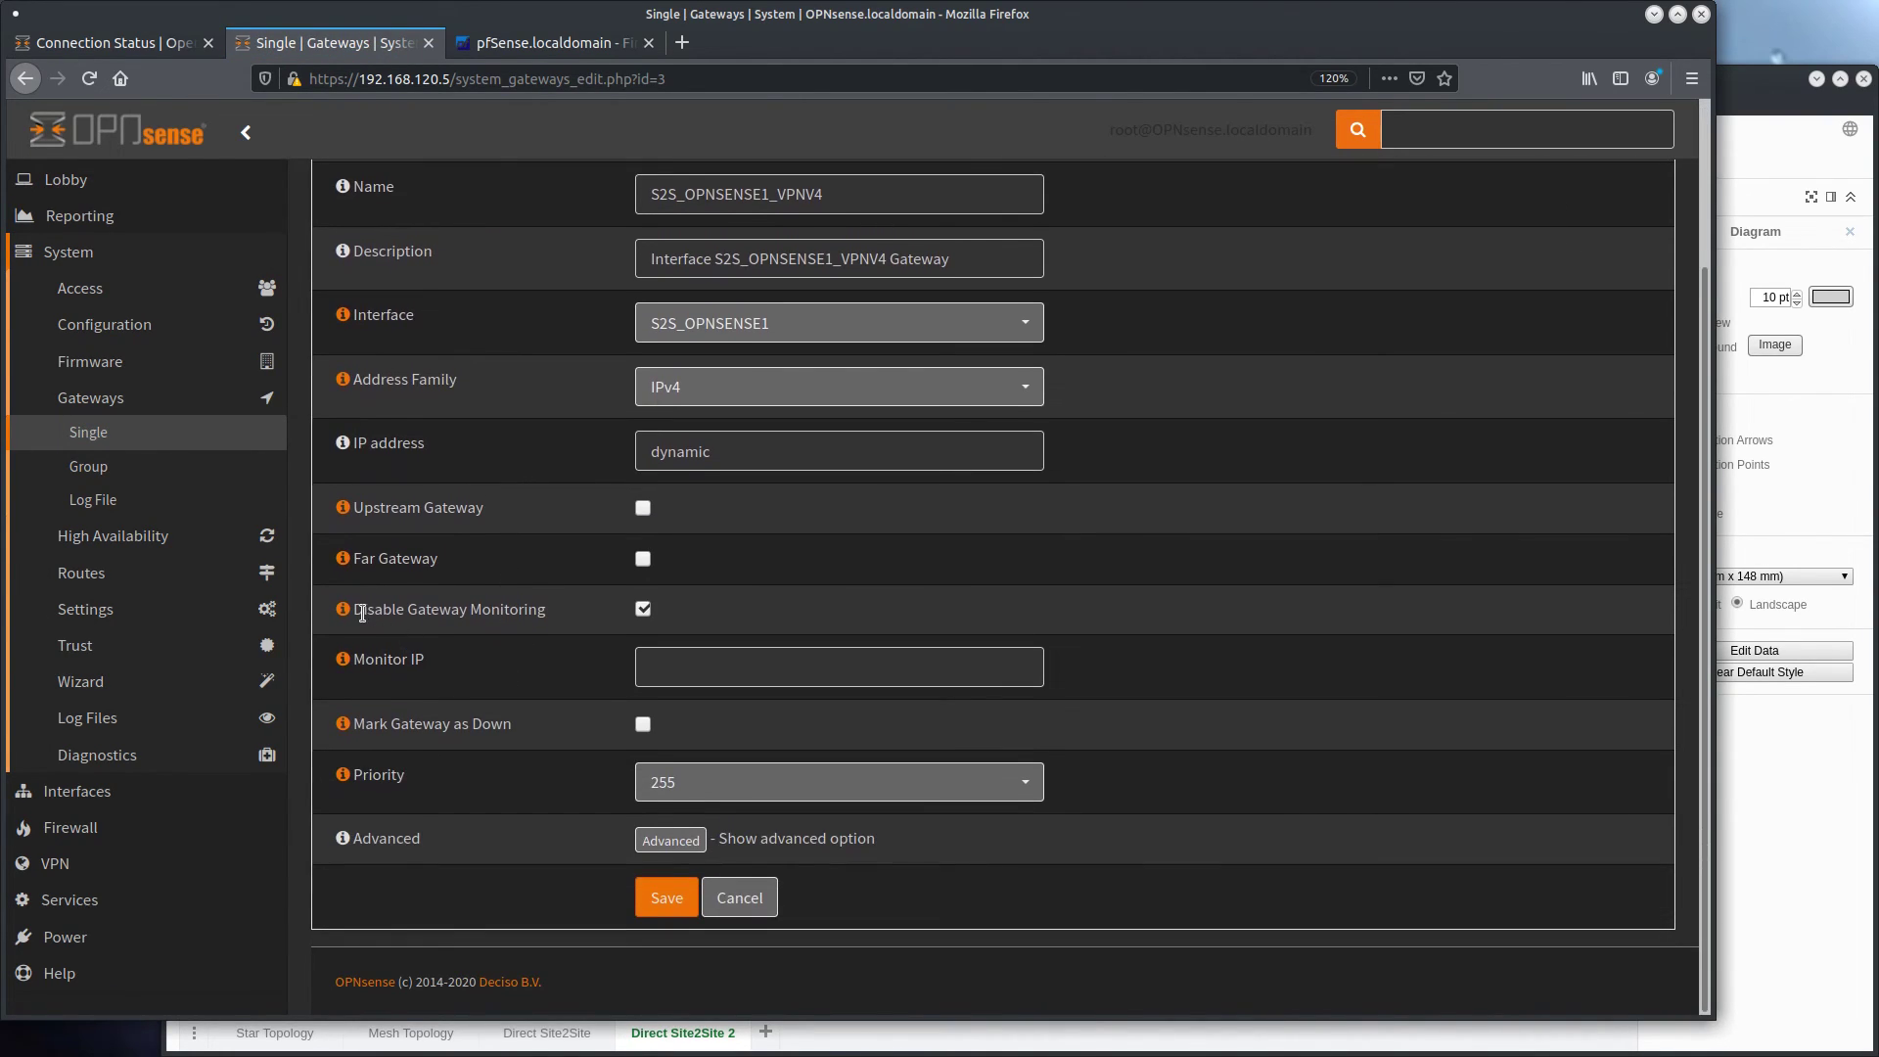
left_click(643, 608)
left_click(671, 898)
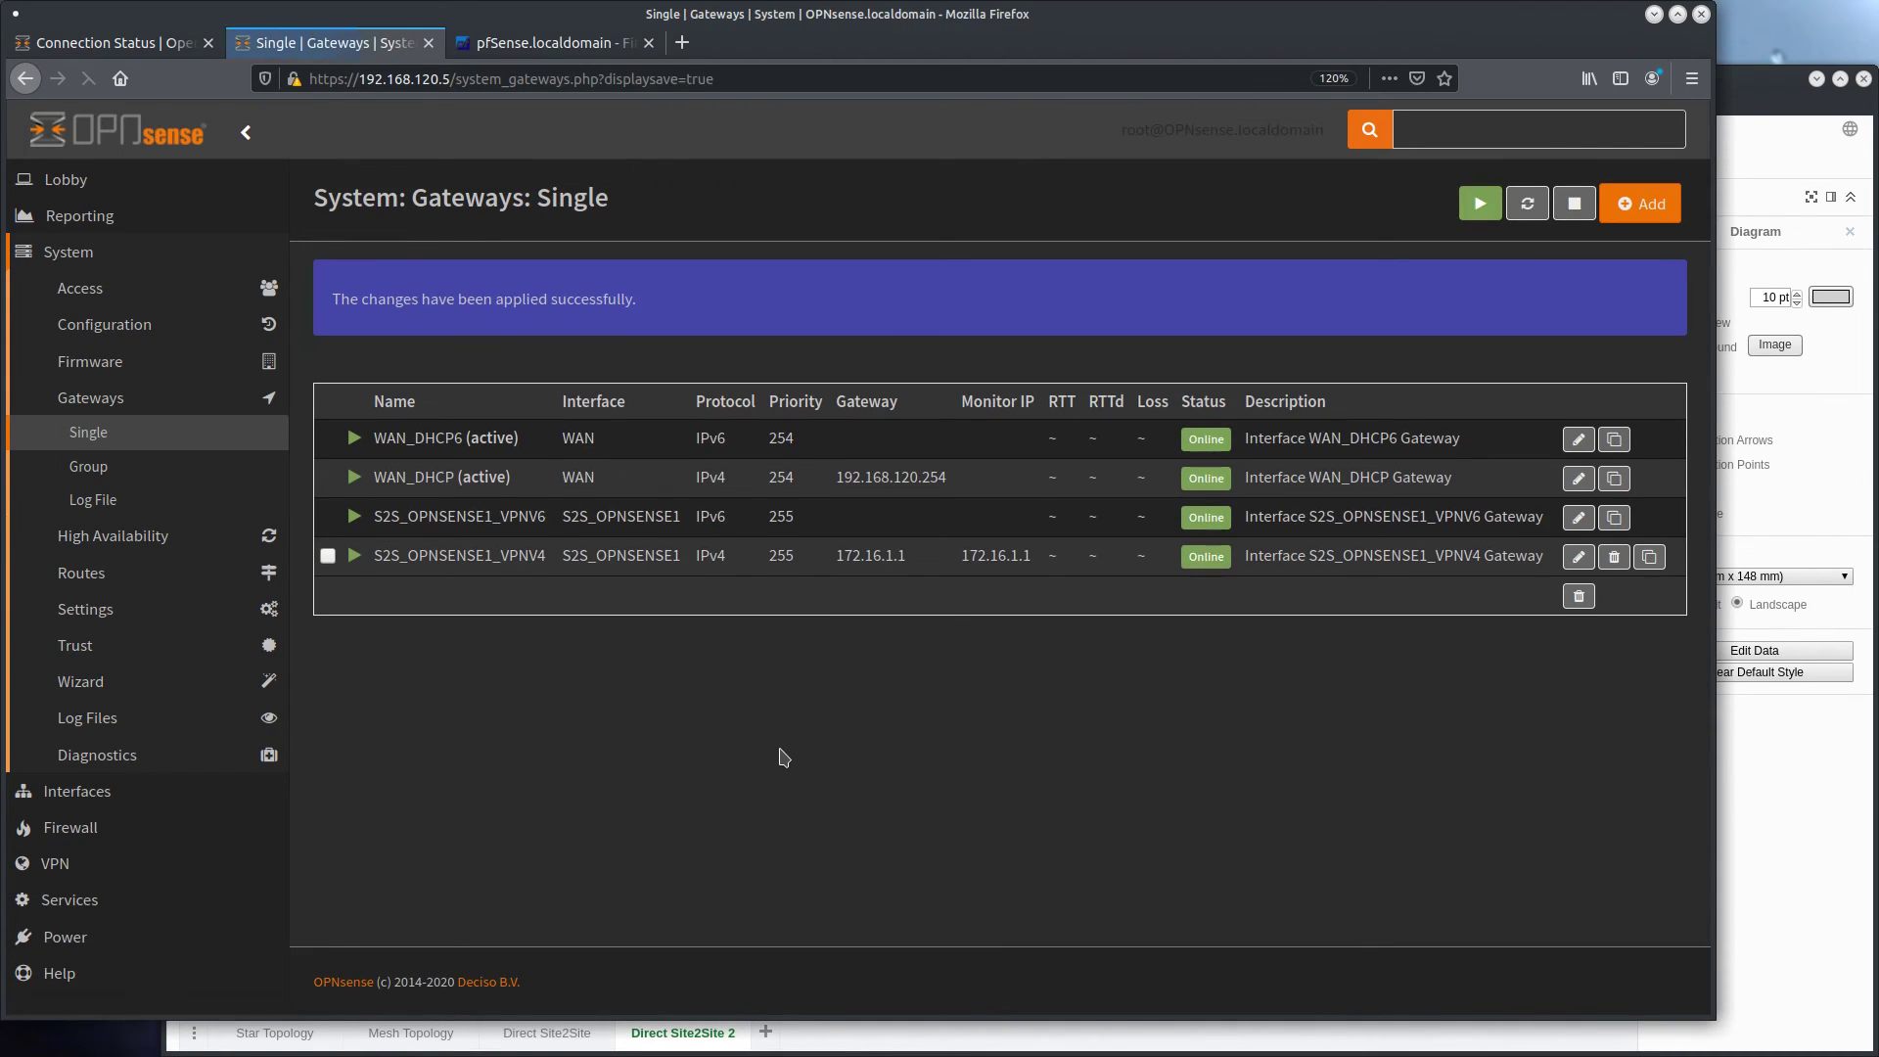
Check the gateways and interfaces on the second firewall's dashboard
left_click(66, 179)
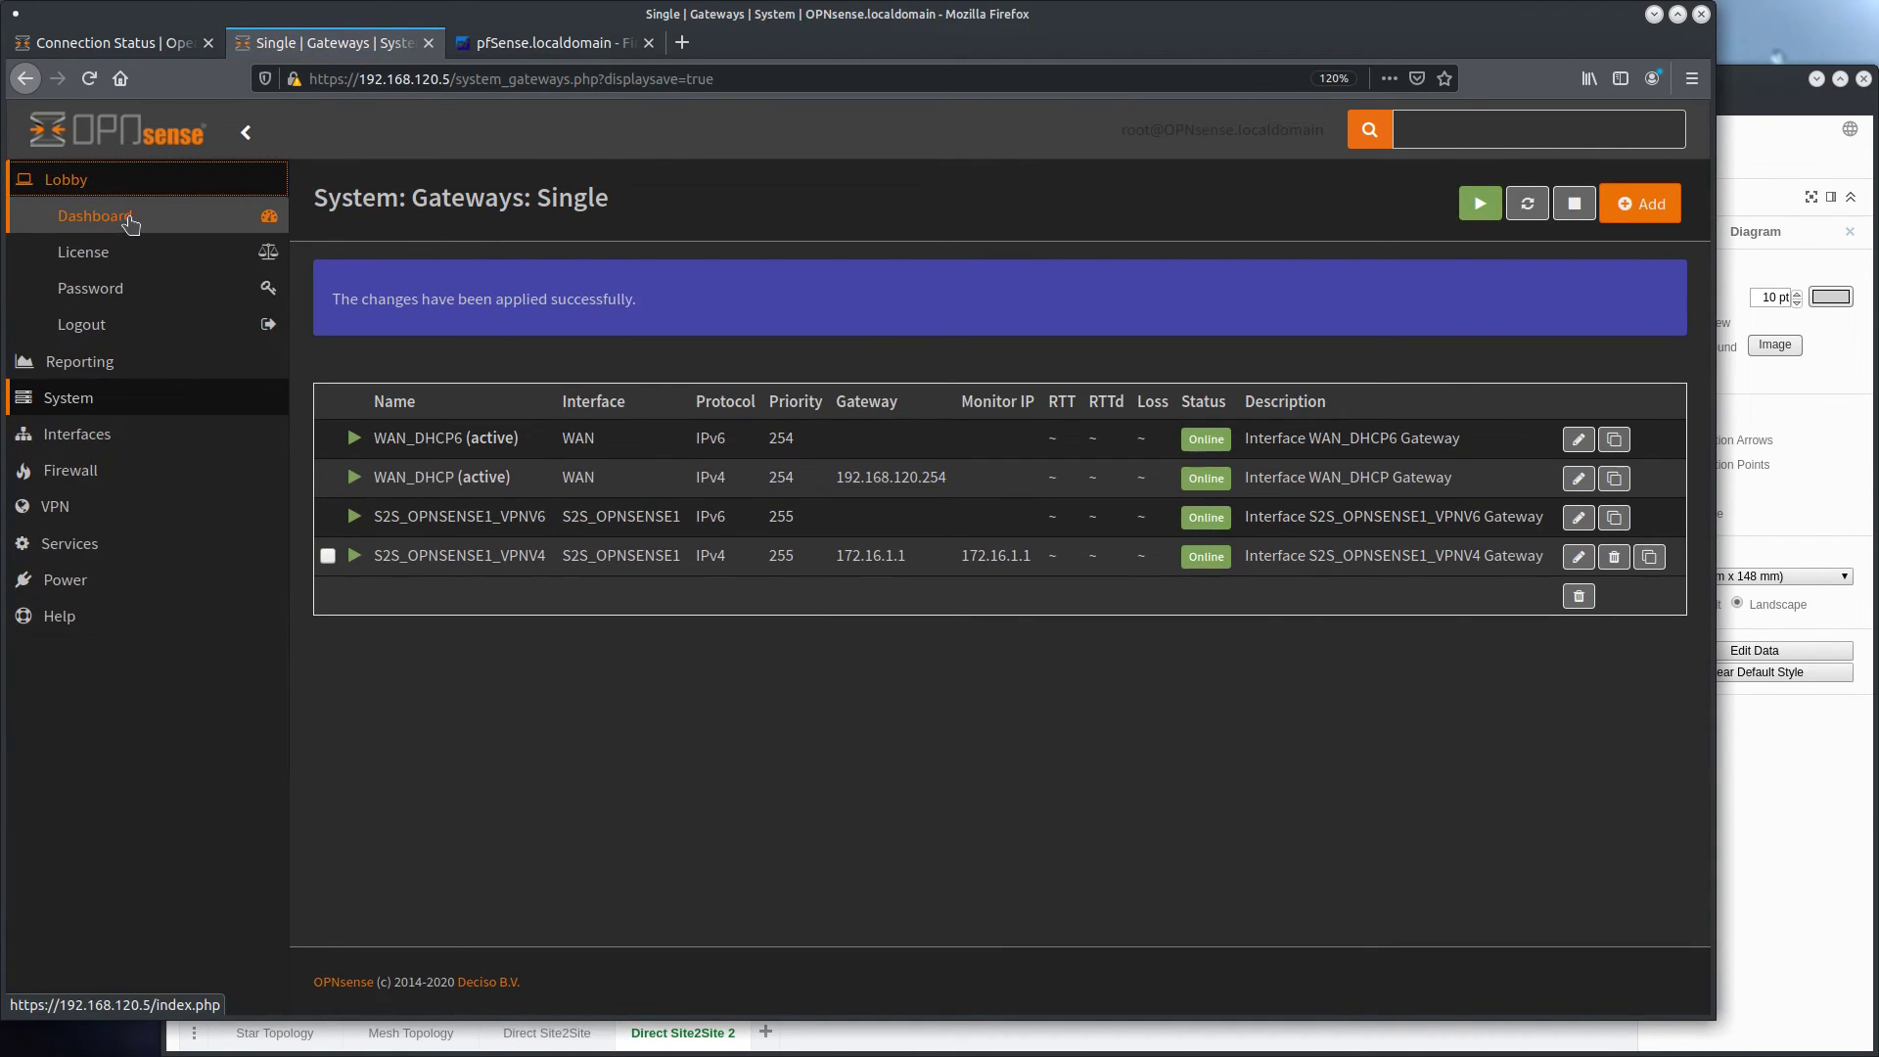
left_click(129, 219)
scroll(1034, 636, "down", 5)
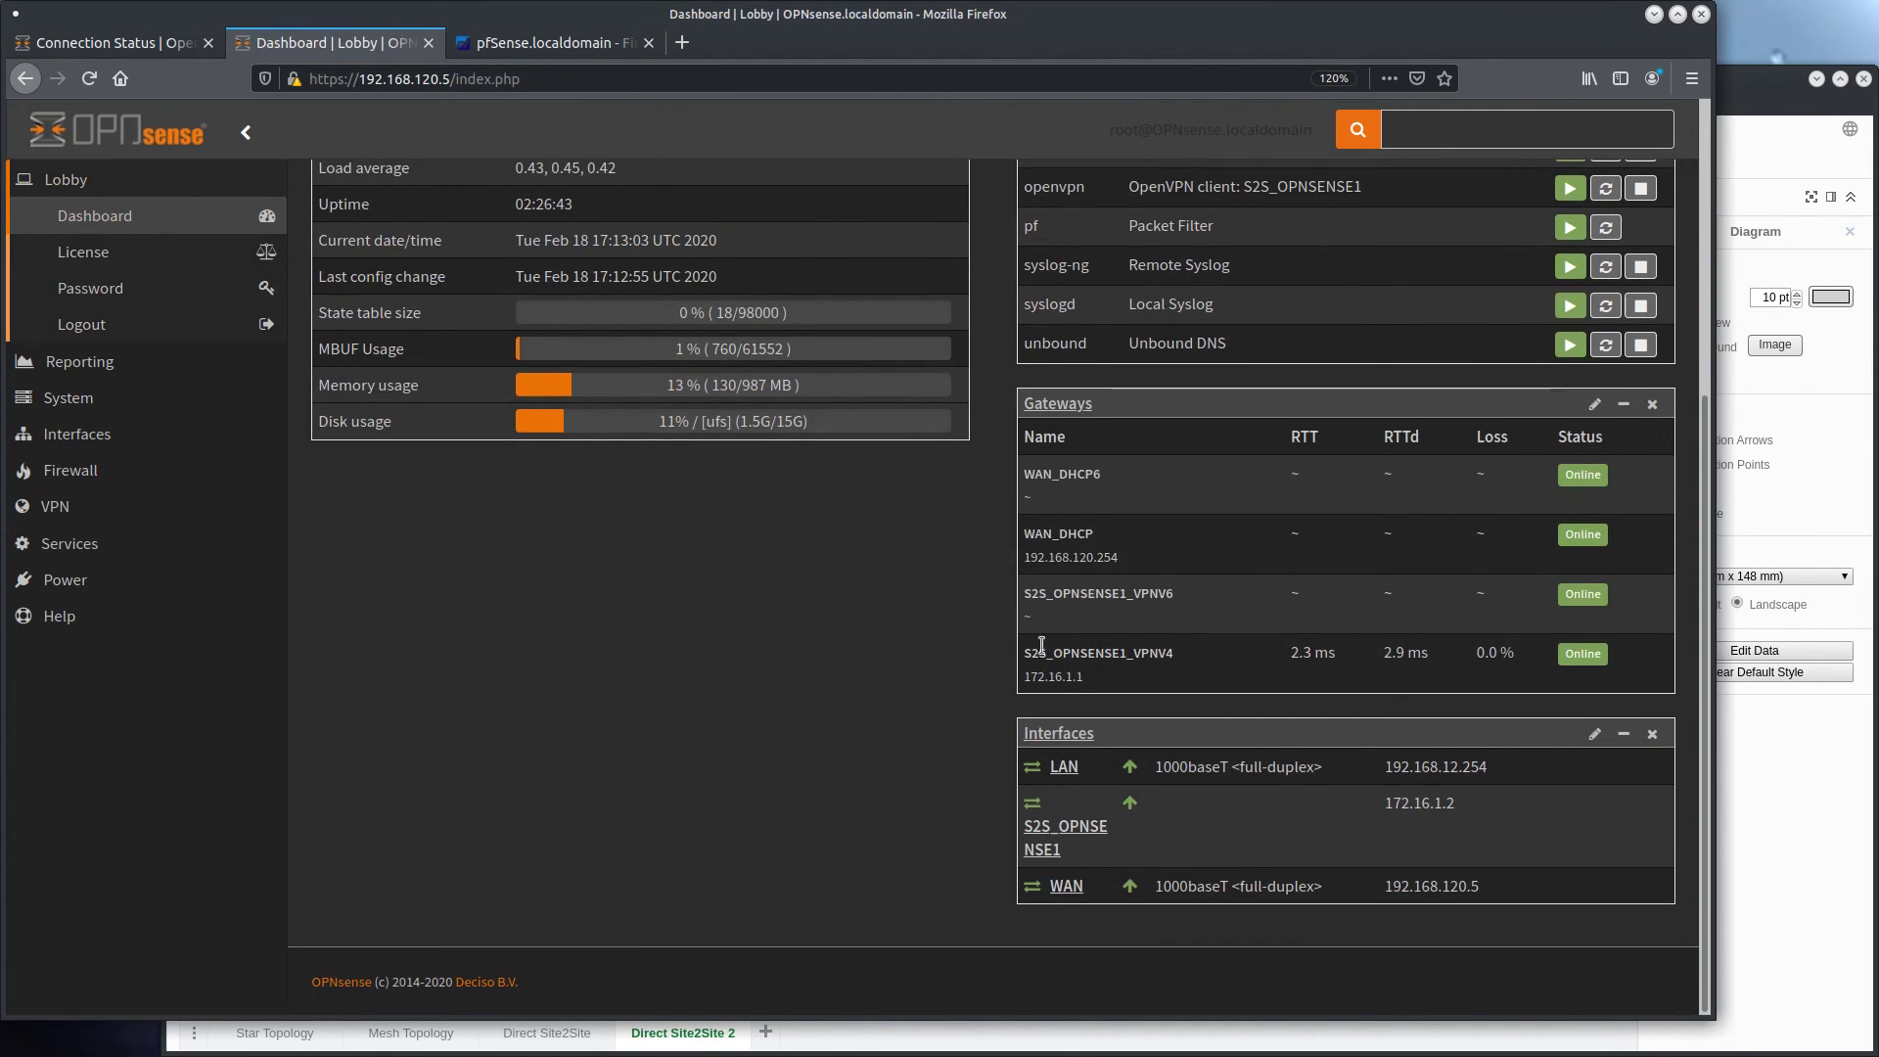
On the first firewall, check the S2S_OPNSENSE2 connection status and open the single gateways list
left_click(88, 42)
left_click_drag(347, 412, 1235, 425)
left_click(1235, 425)
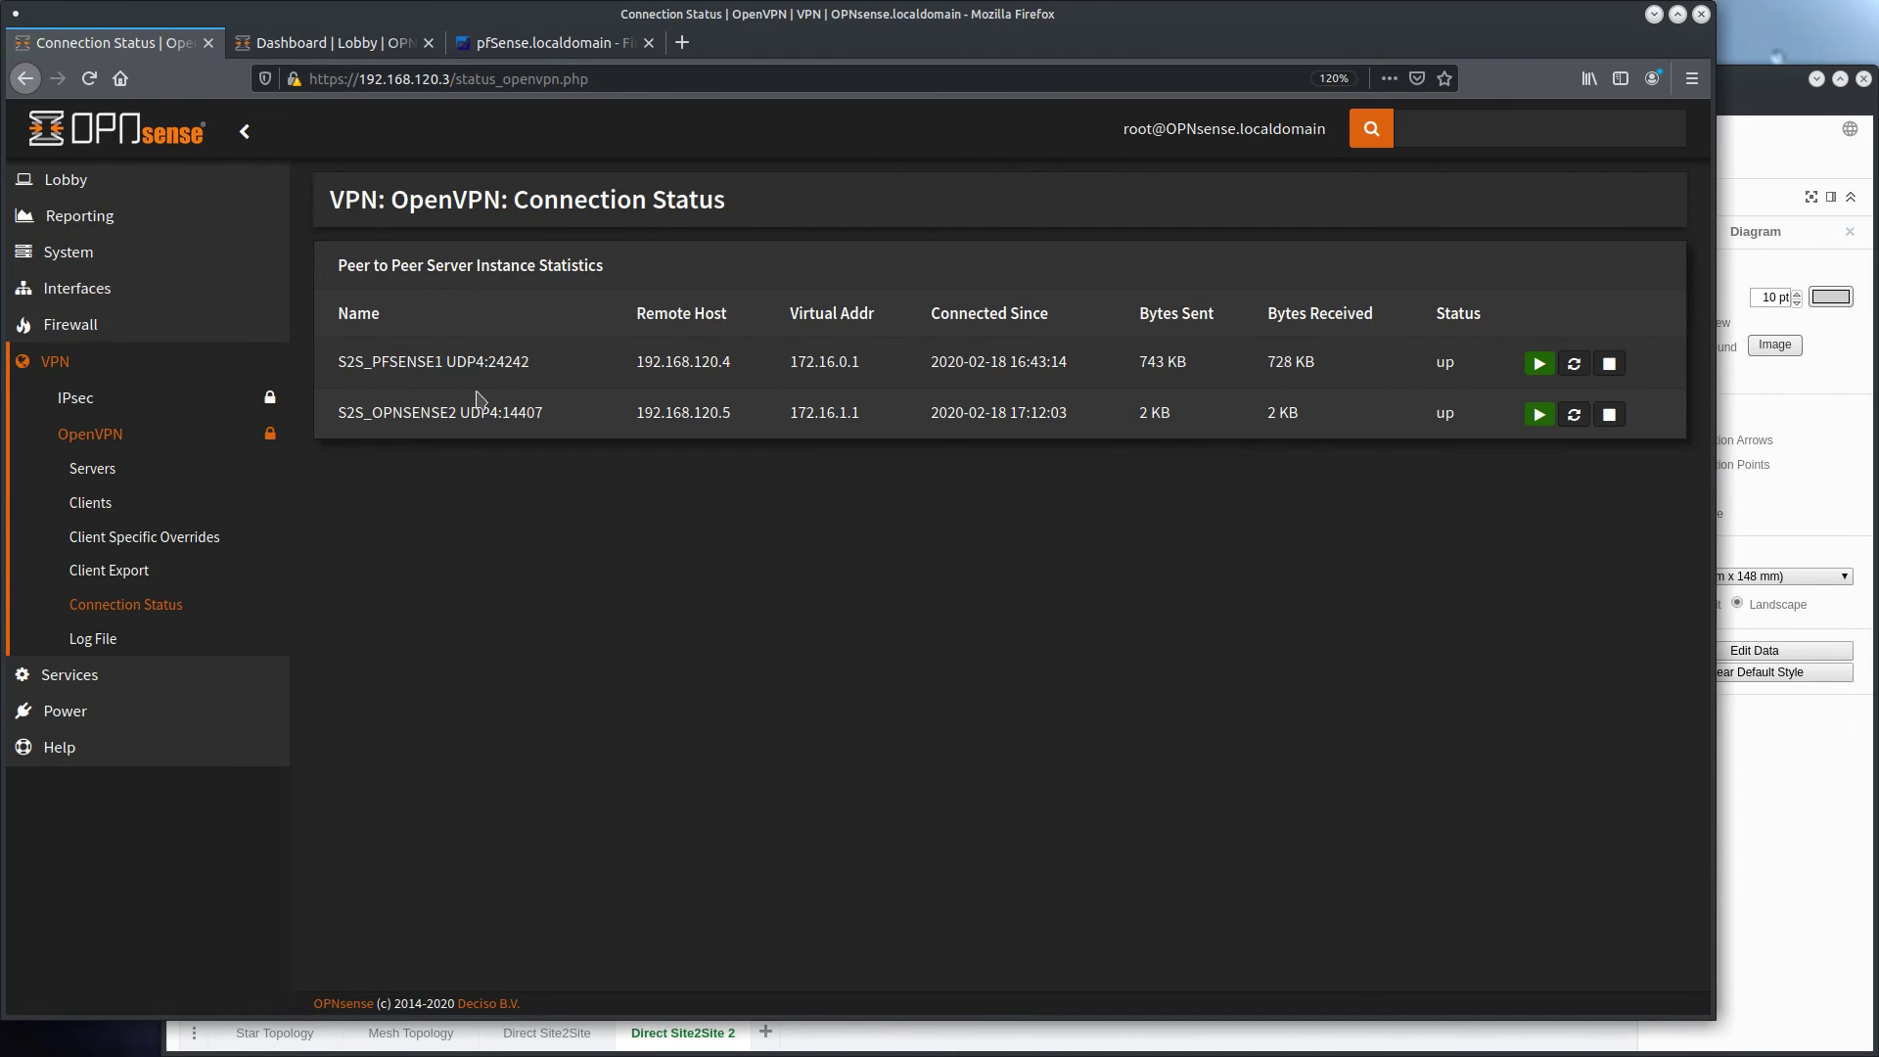
left_click(69, 251)
left_click(142, 398)
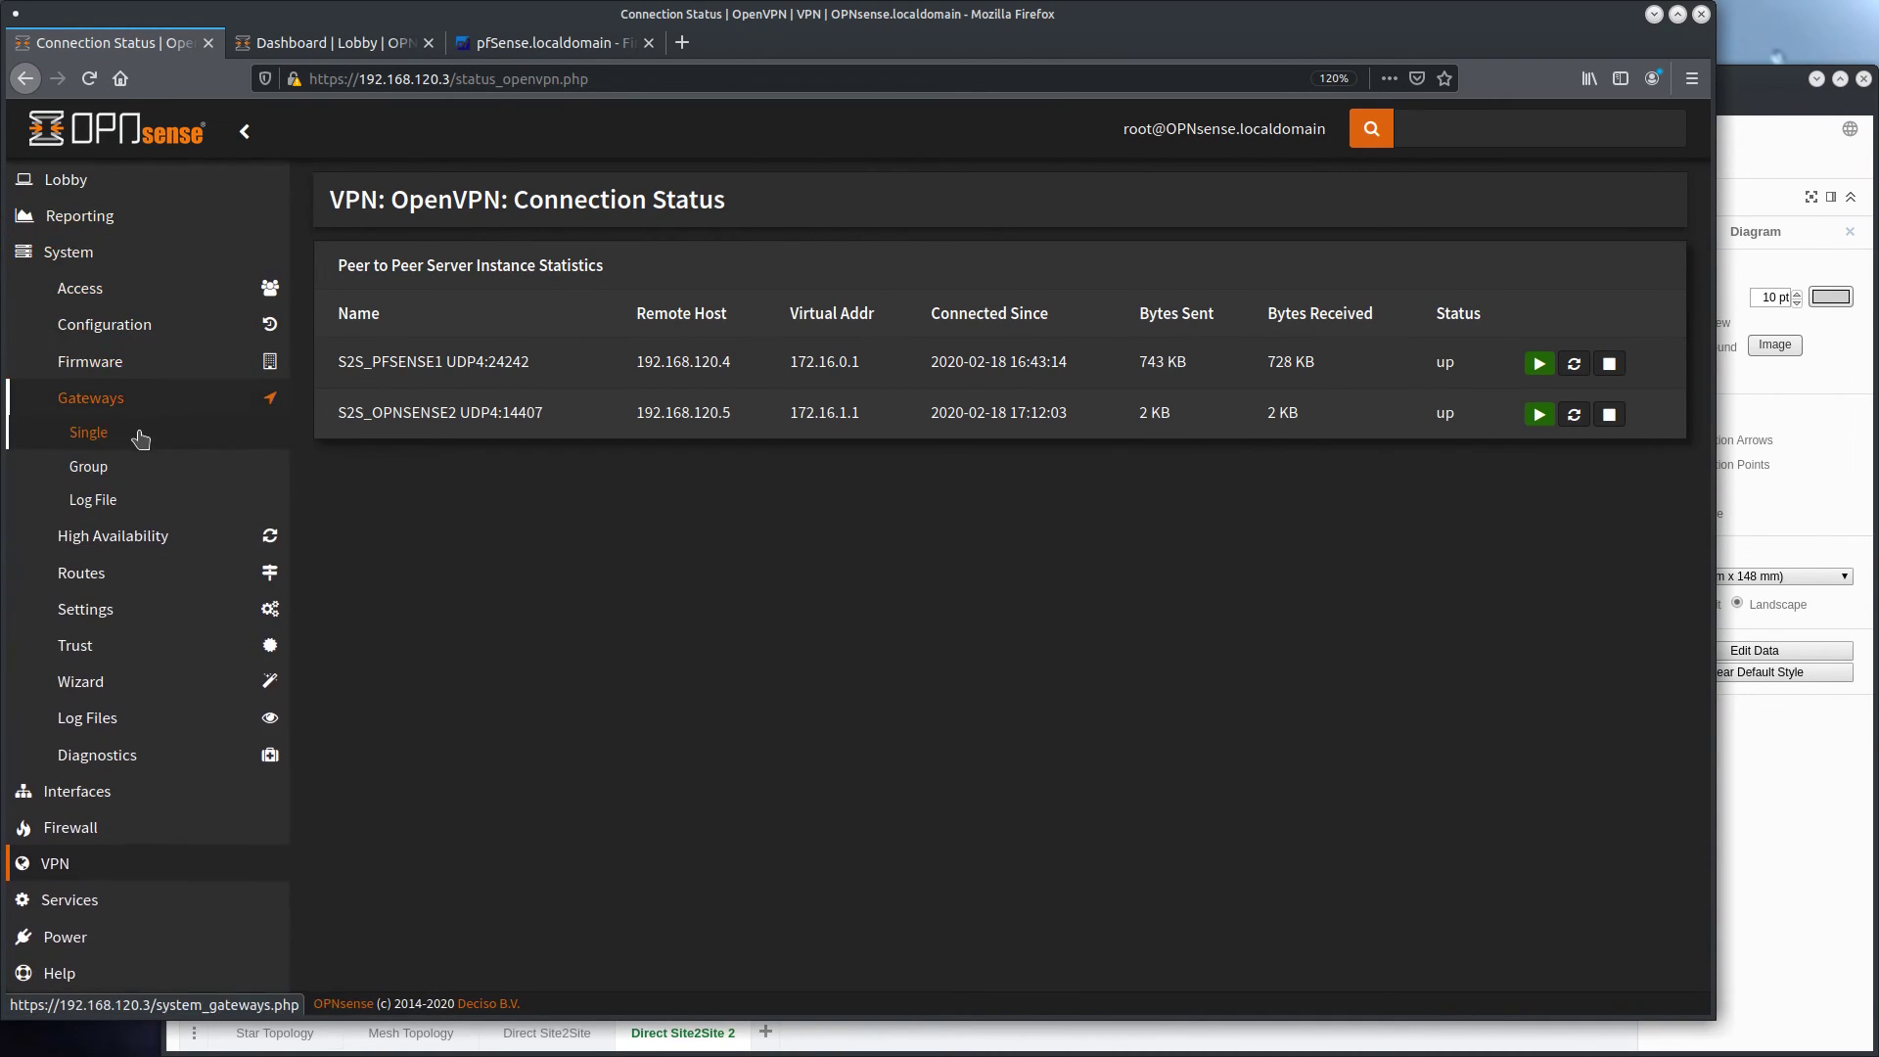
left_click(138, 432)
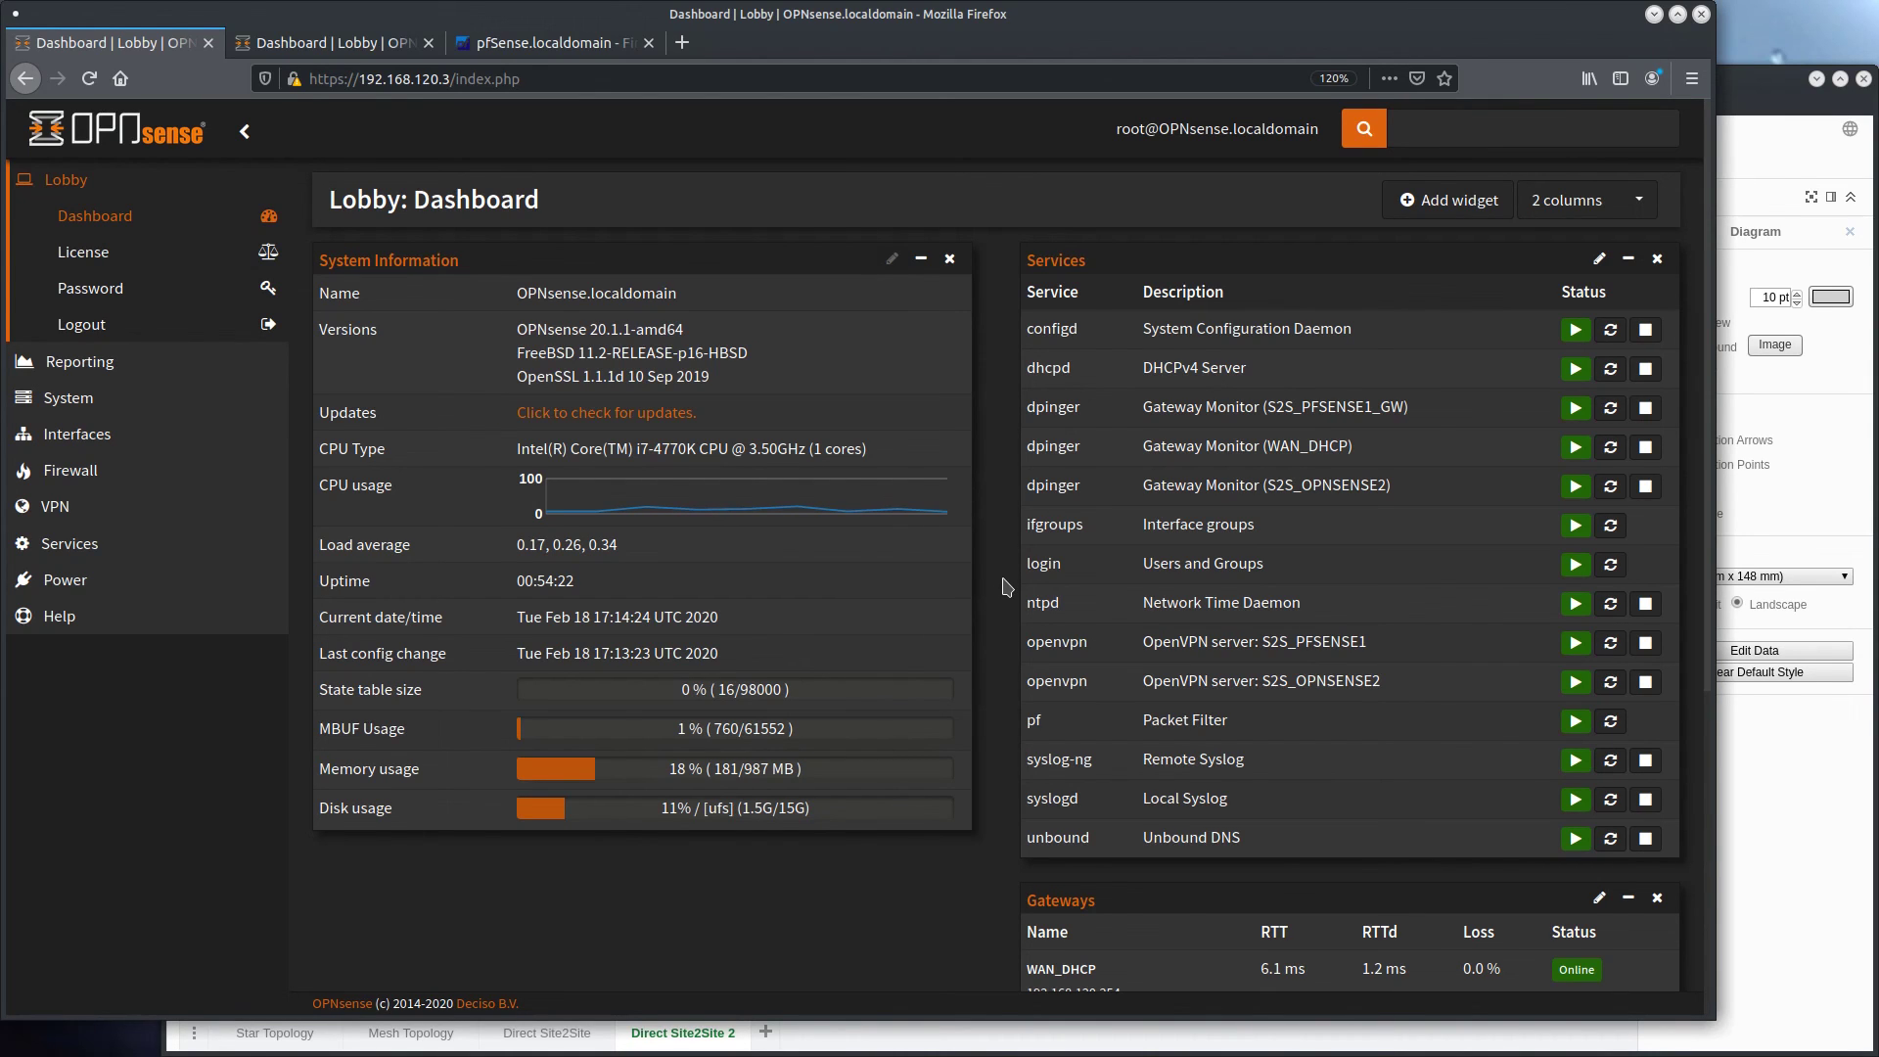
Switch to the virtual machine consoles and ping 192.168.12.1 from the FreeBSD host
key("ctrl+F2")
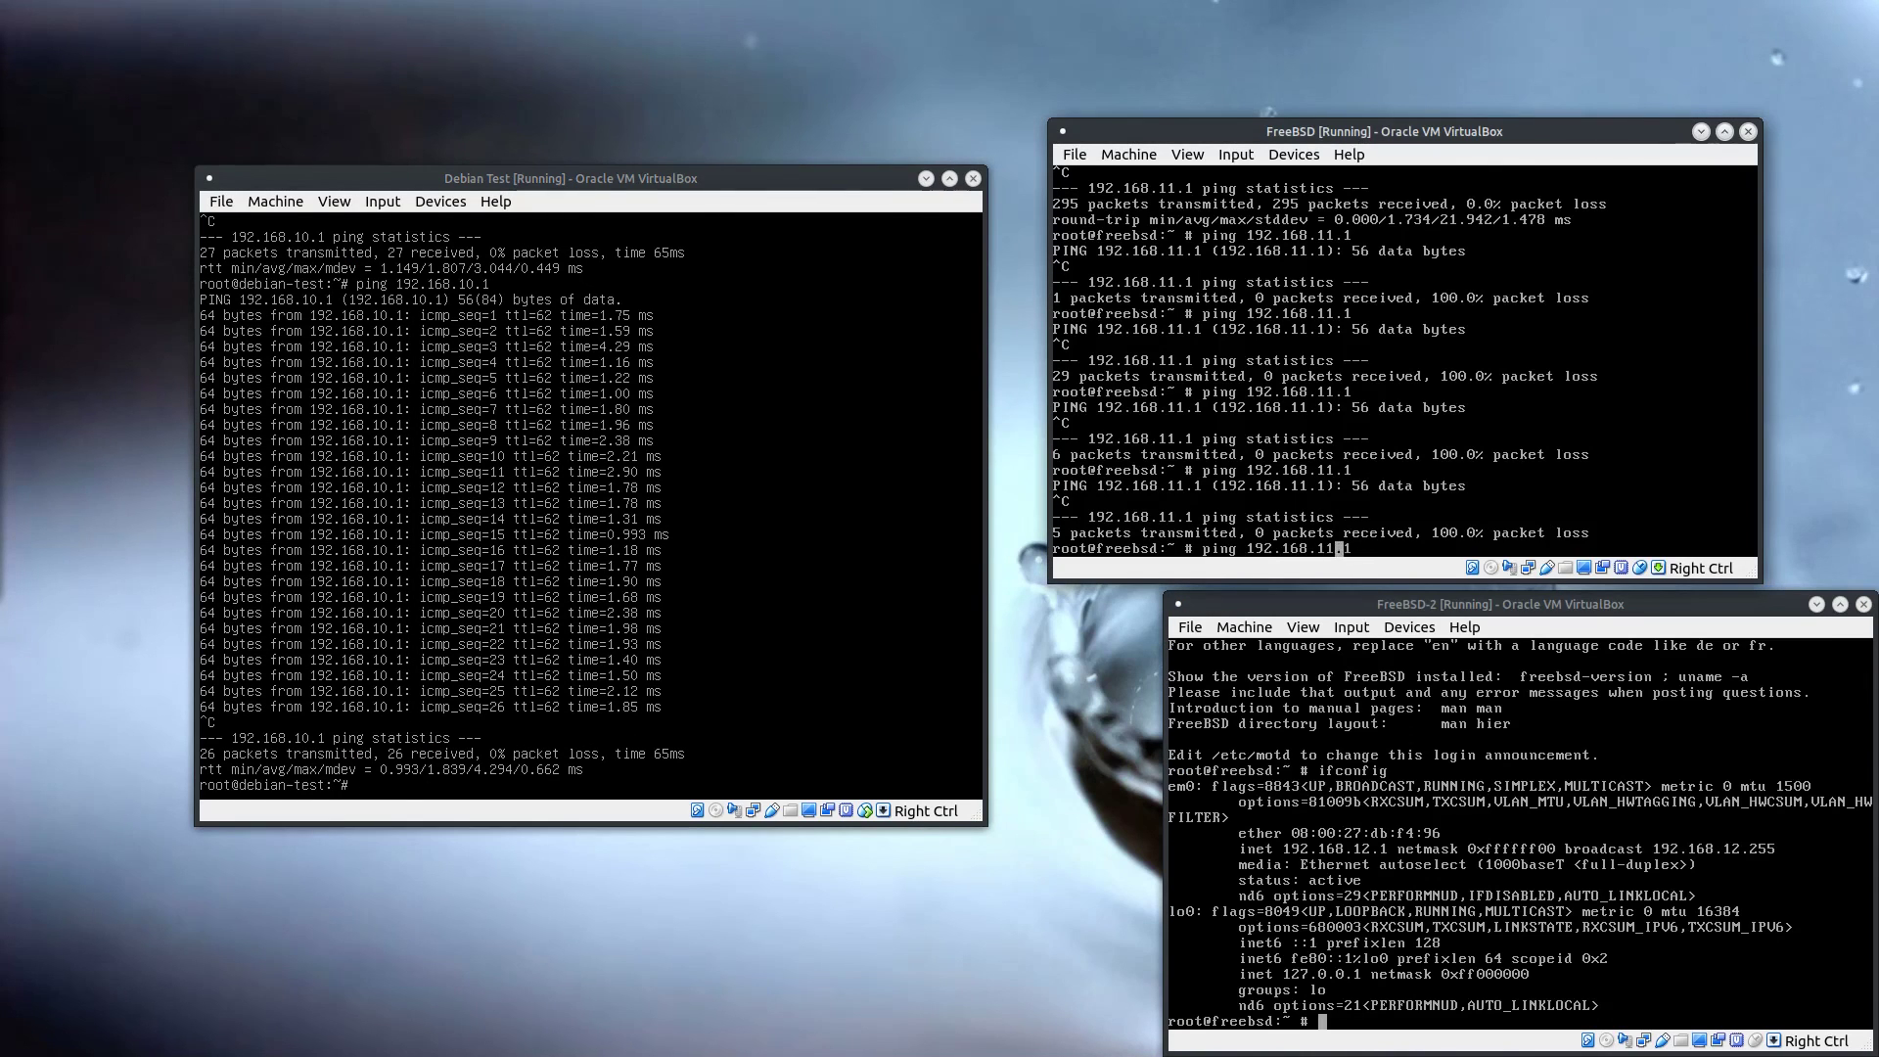
key("BackSpace")
type("2")
key("Return")
key("Control_R")
Try to ping 192.168.120.1 from the FreeBSD-2 host and stop the command
left_click(1323, 1021)
type("ping 192.168")
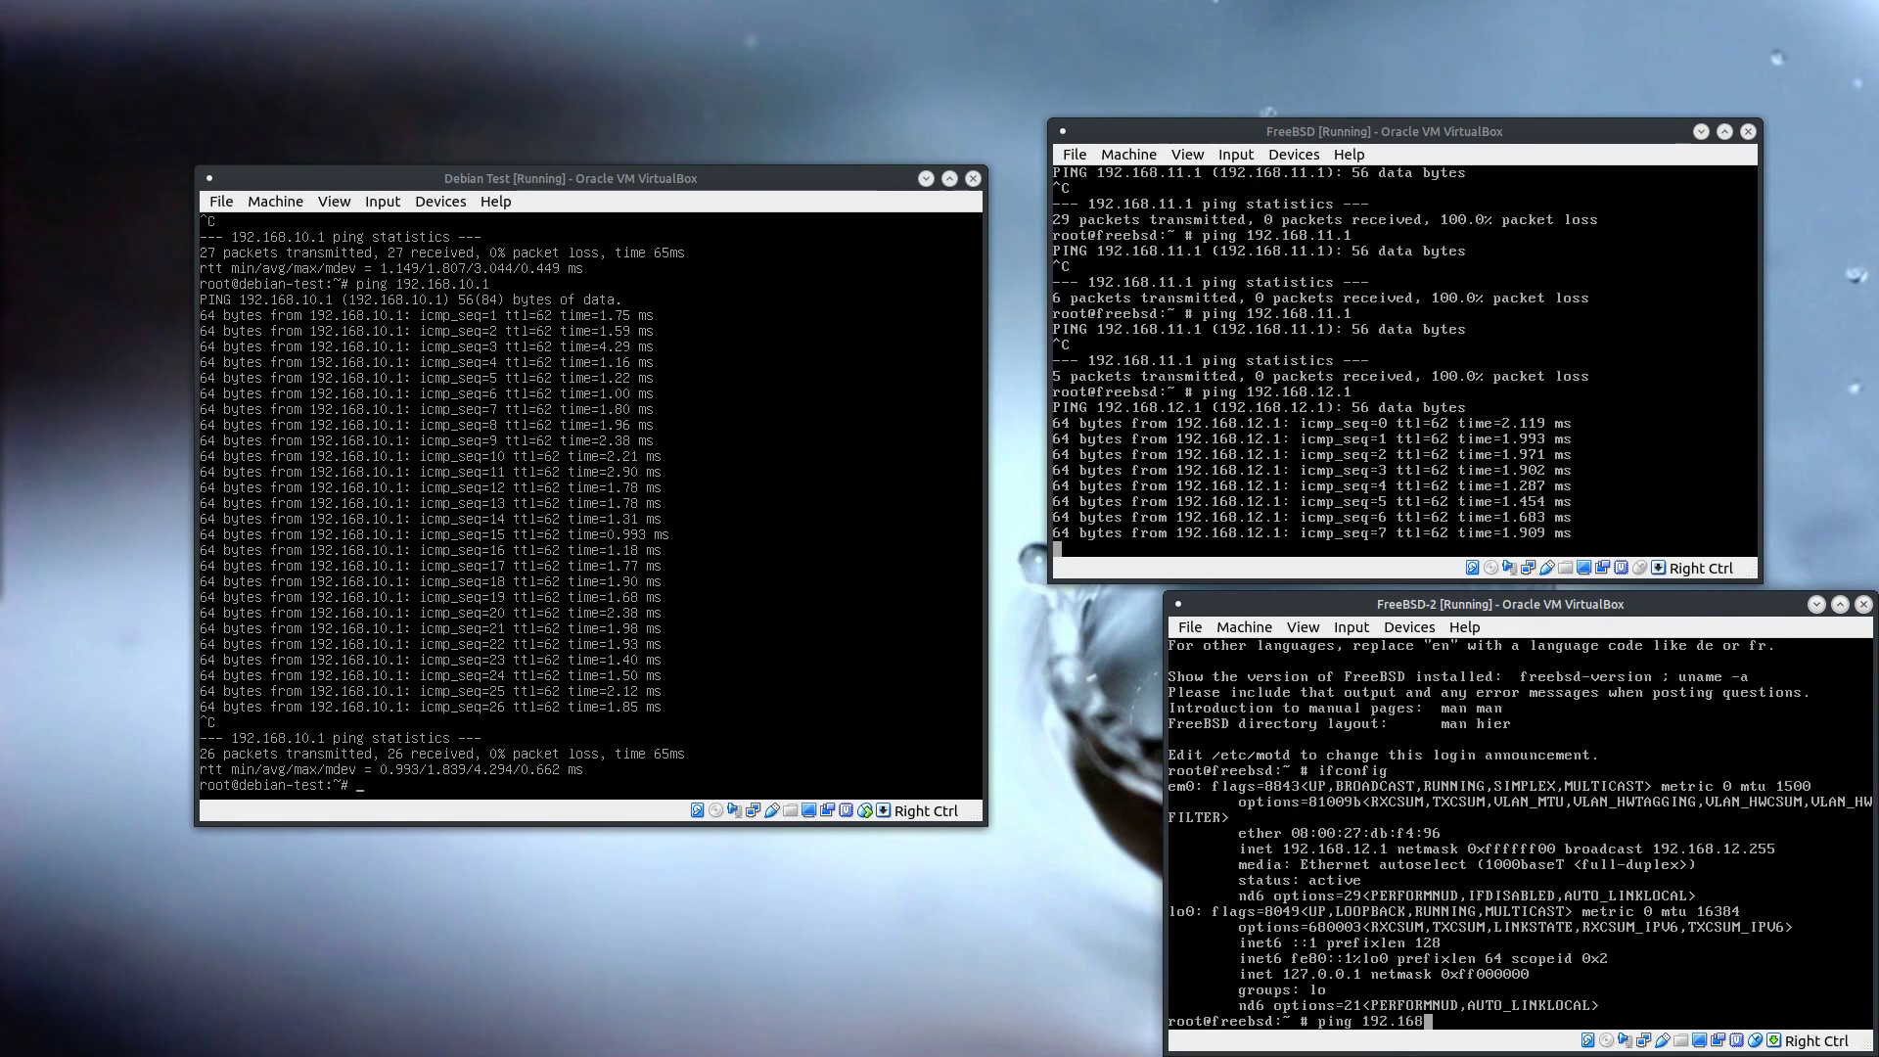
type(".120.1")
key("Return")
key("ctrl+c")
Correct the ping target to 192.168.10.1 on the FreeBSD-2 host, run the ping and stop it
key("Up")
key("Left")
key("Left")
key("BackSpace")
key("Return")
key("ctrl+c")
Clear the FreeBSD-2 console and rerun the ping to 192.168.10.1
type("clear")
key("Return")
key("Up")
key("Up")
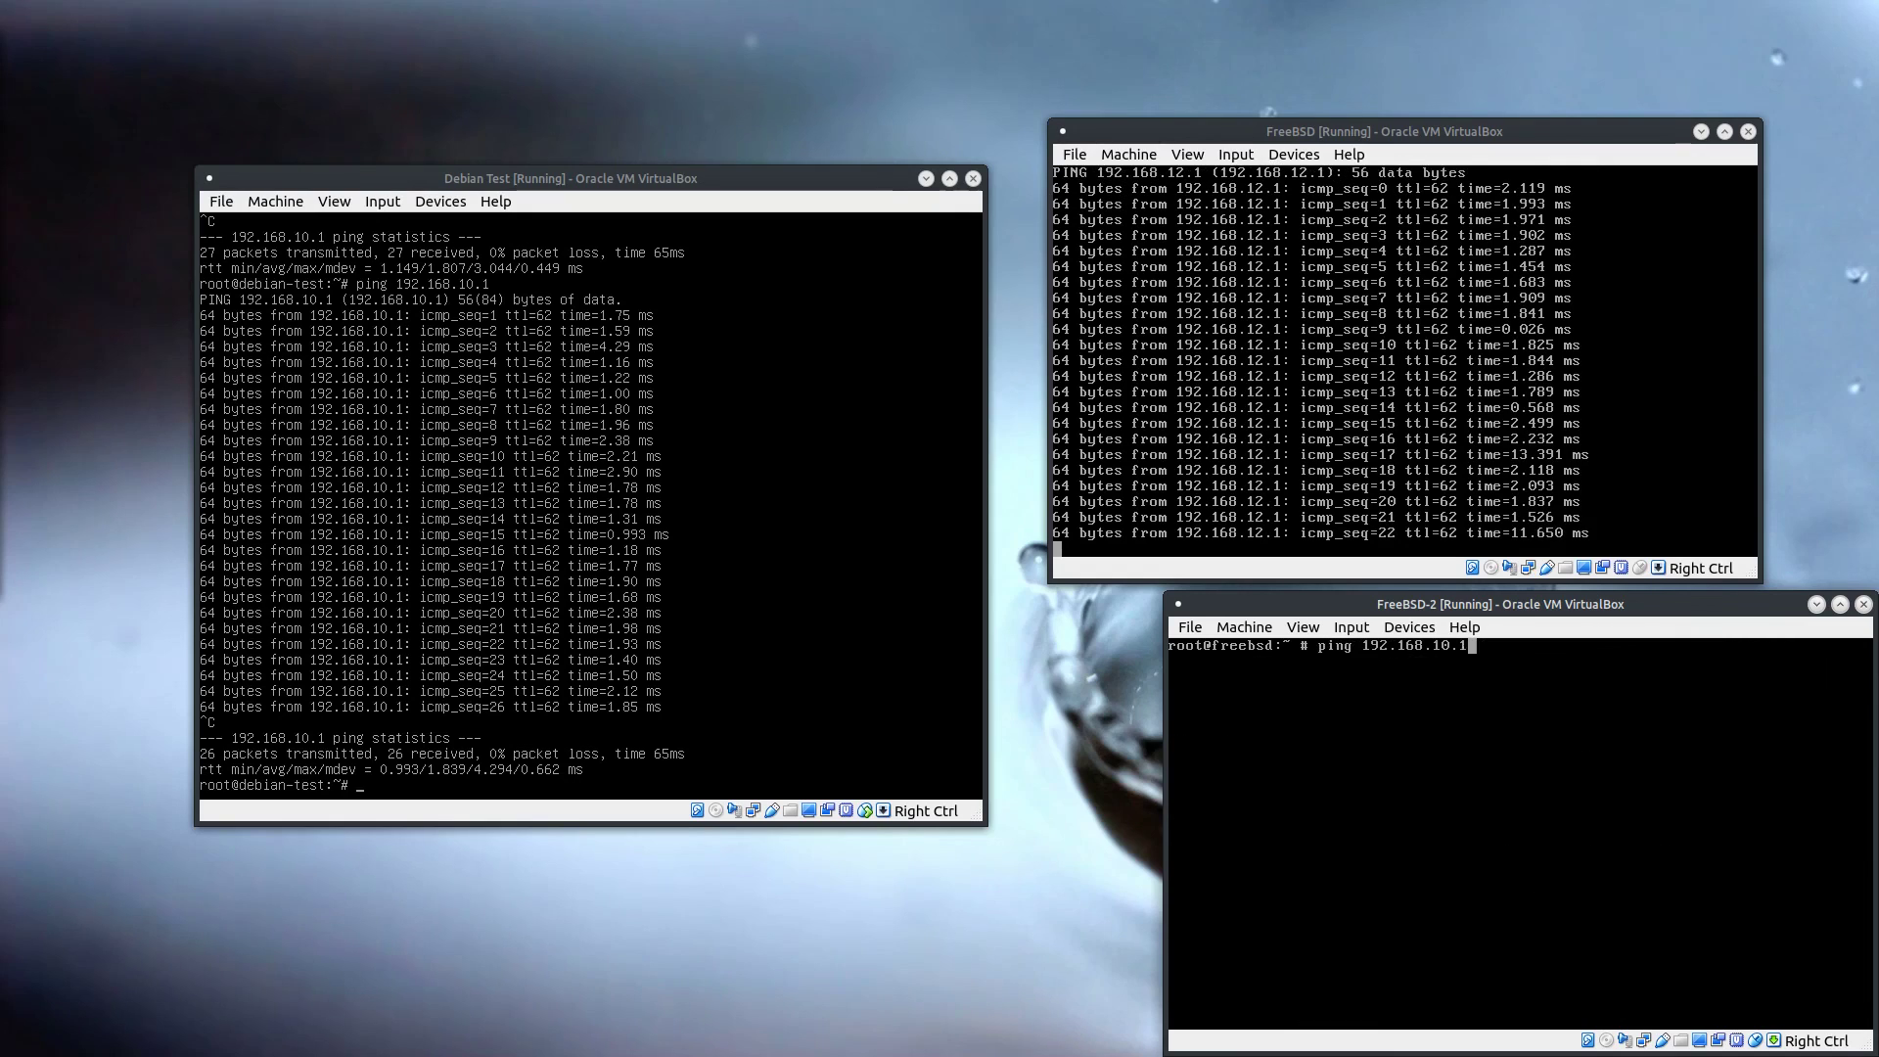
key("Return")
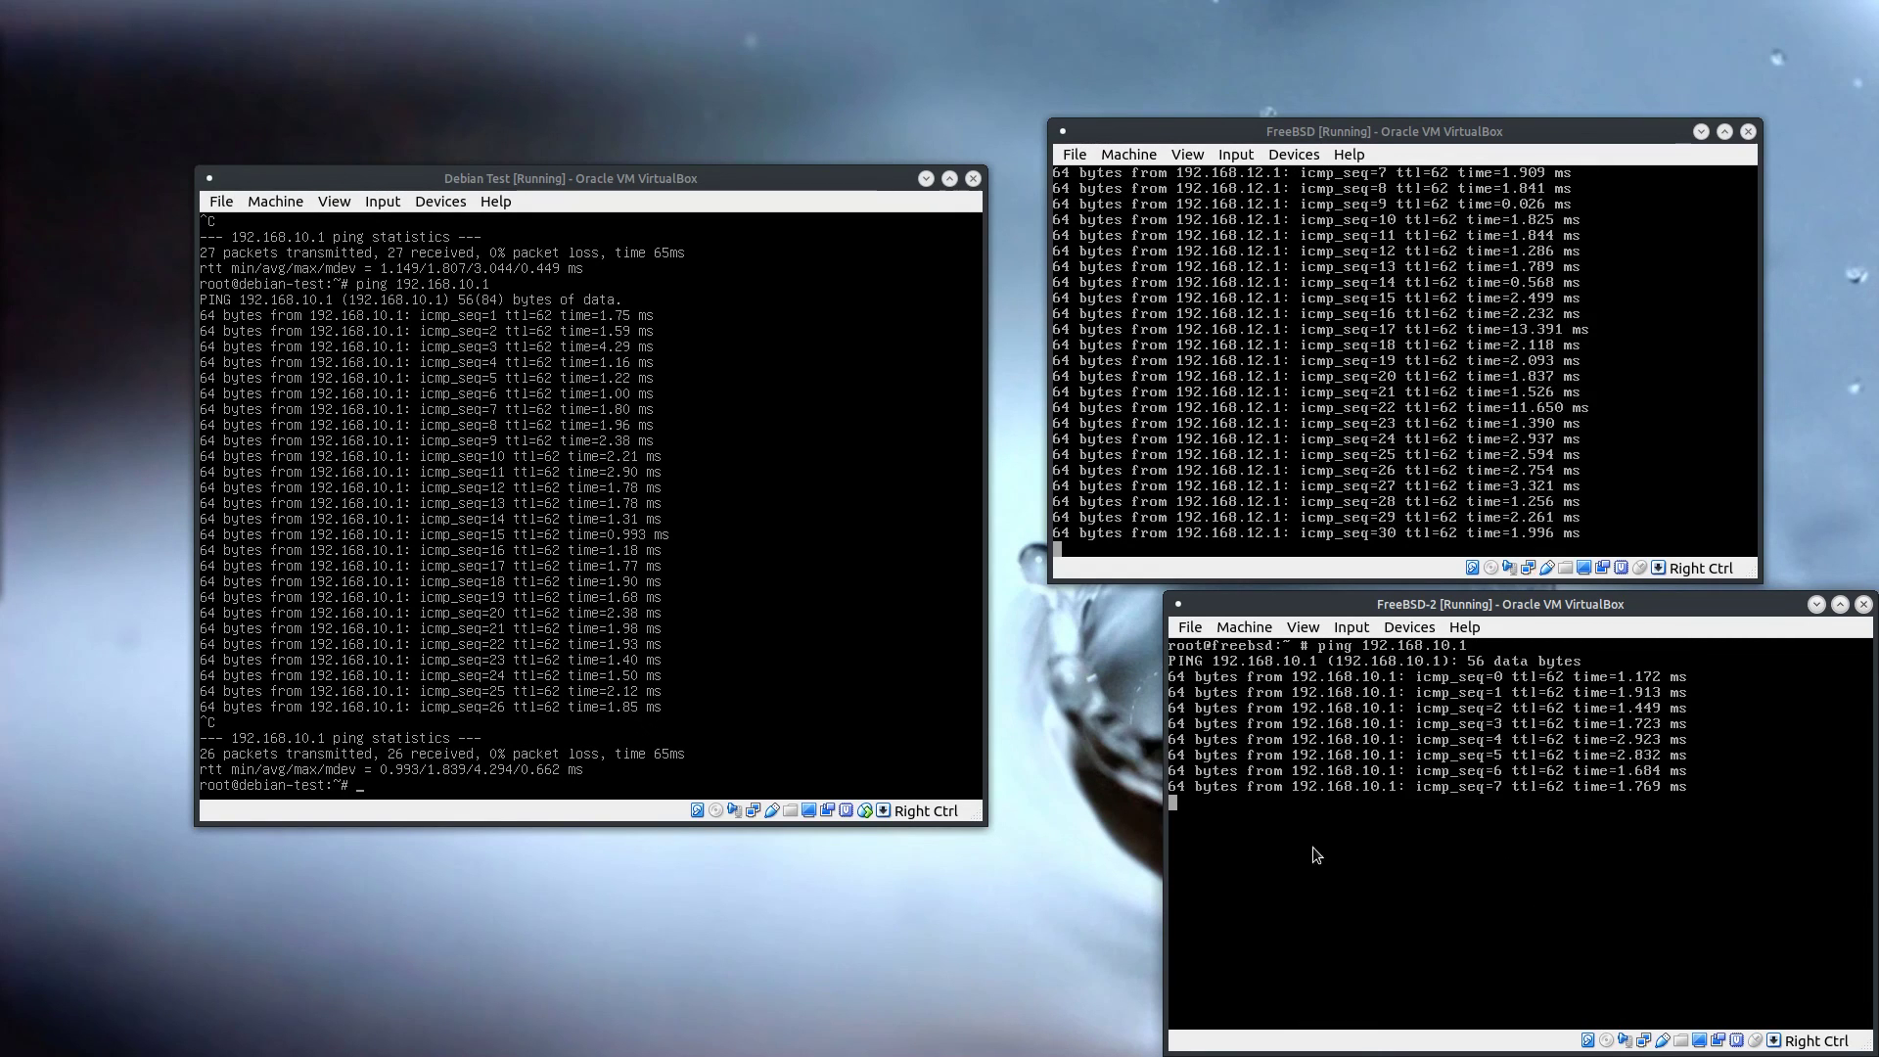